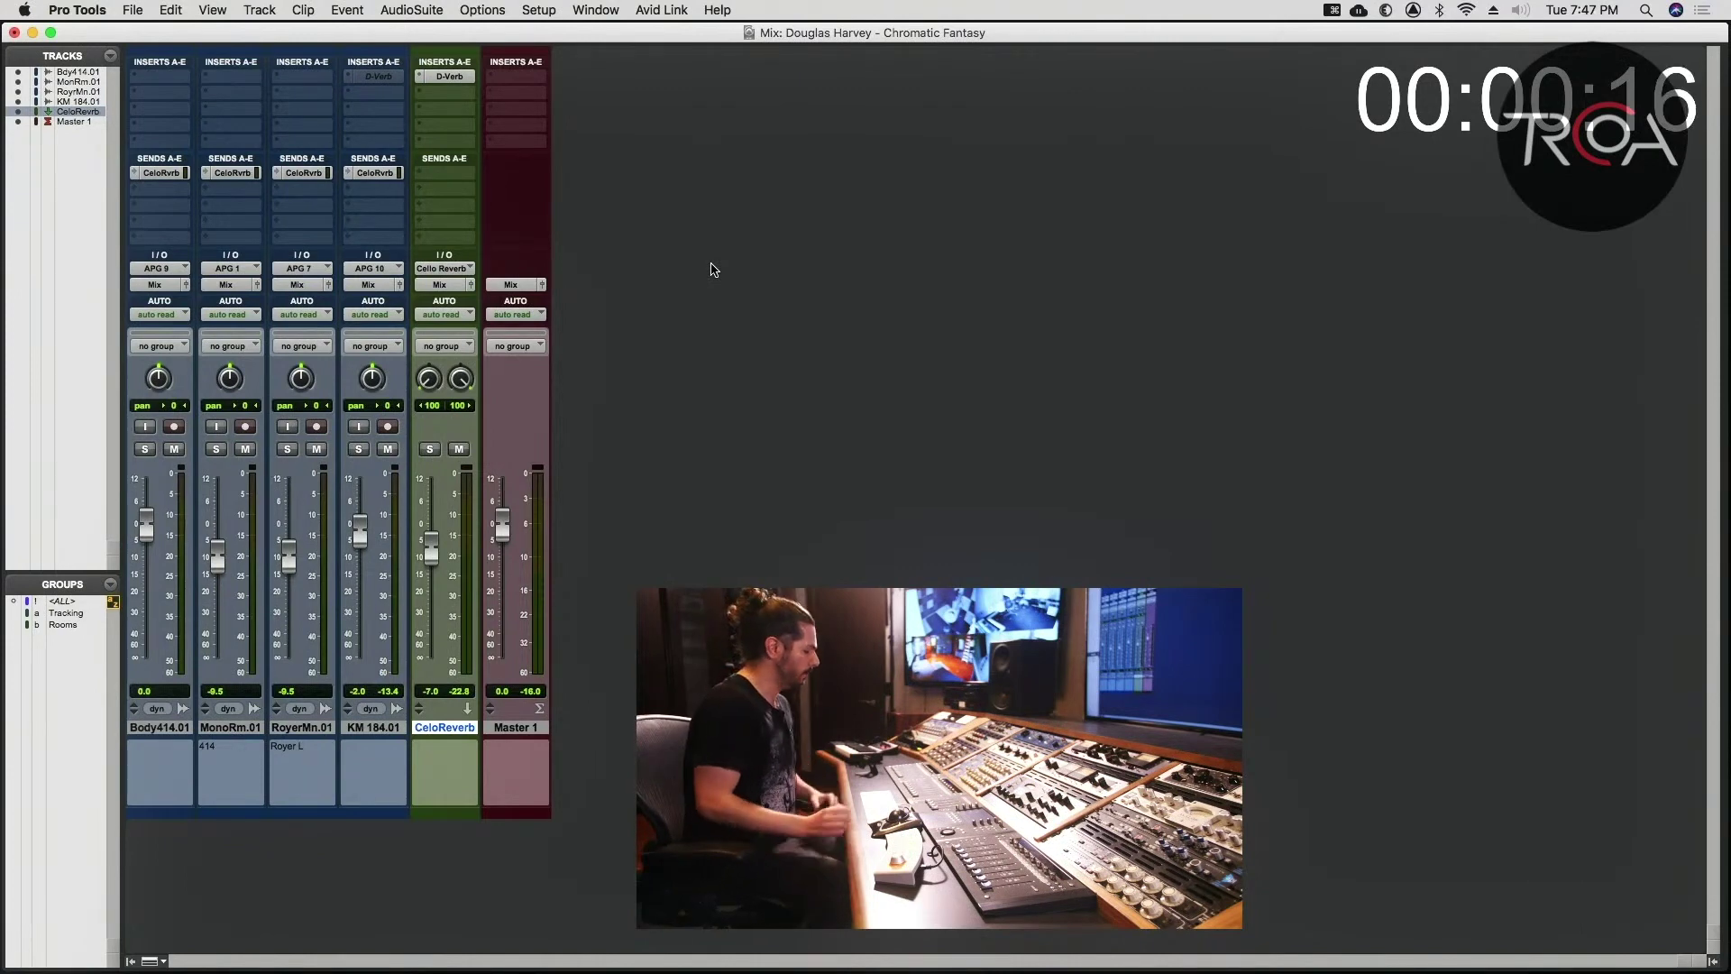
# - Open the KM 184.01 track's Cello Reverb send and set it to pre-fader
pyautogui.click(397, 171)
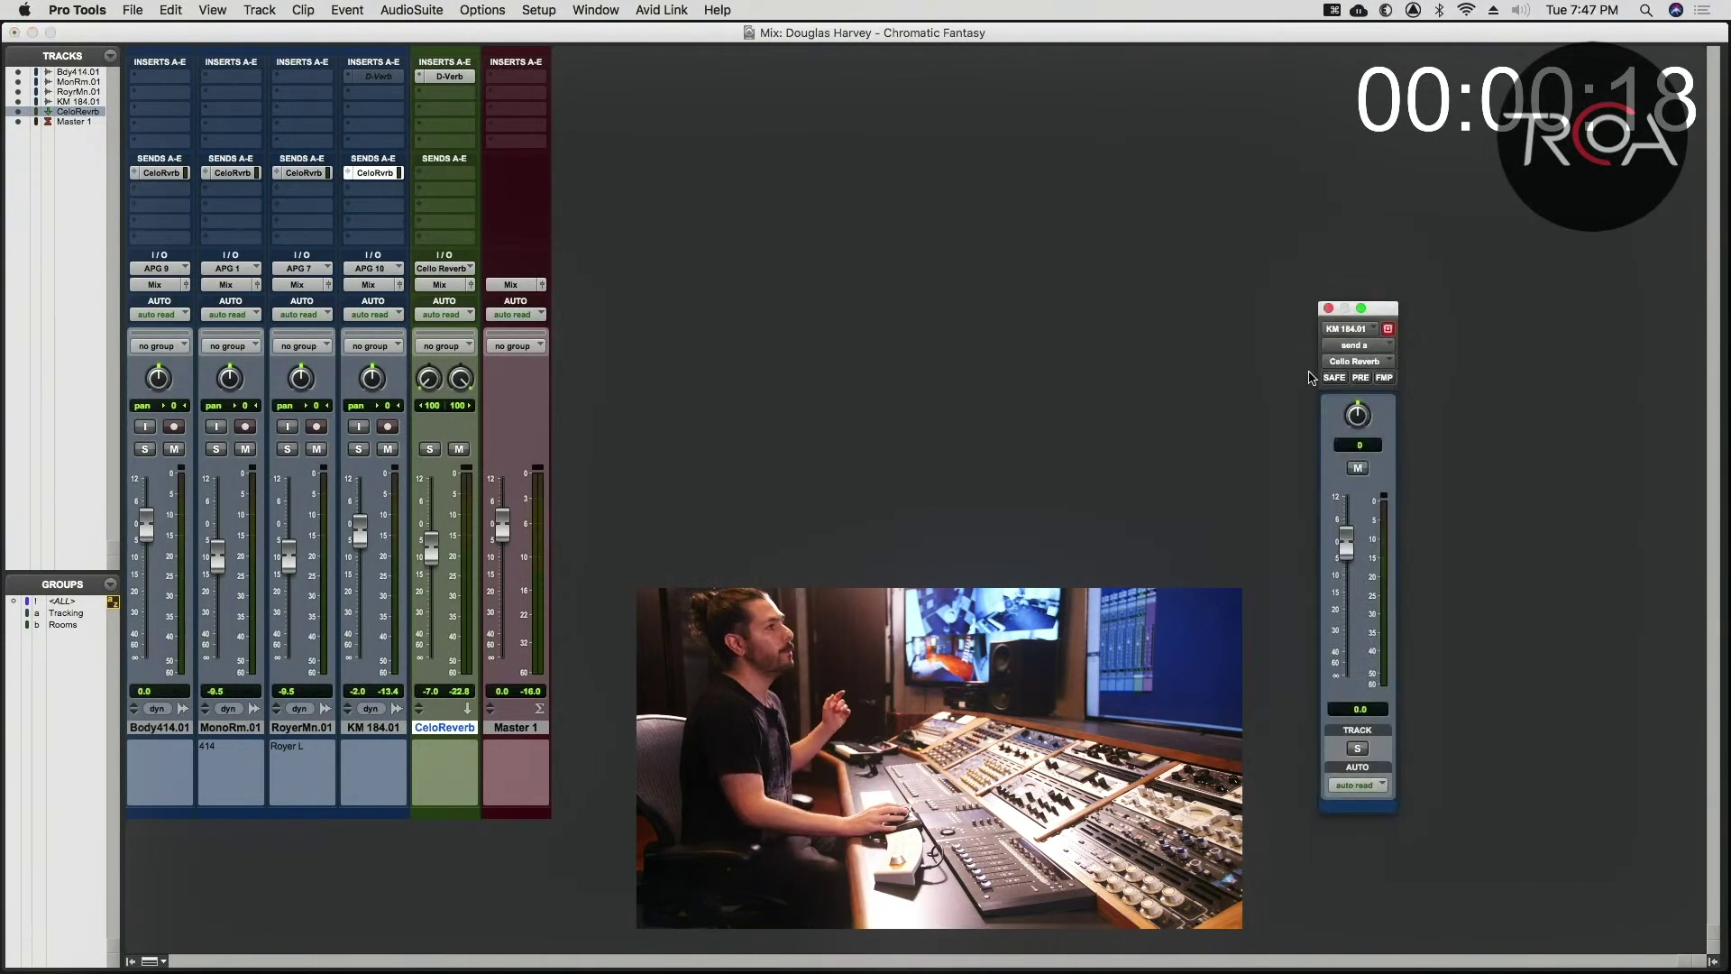
pyautogui.click(1361, 377)
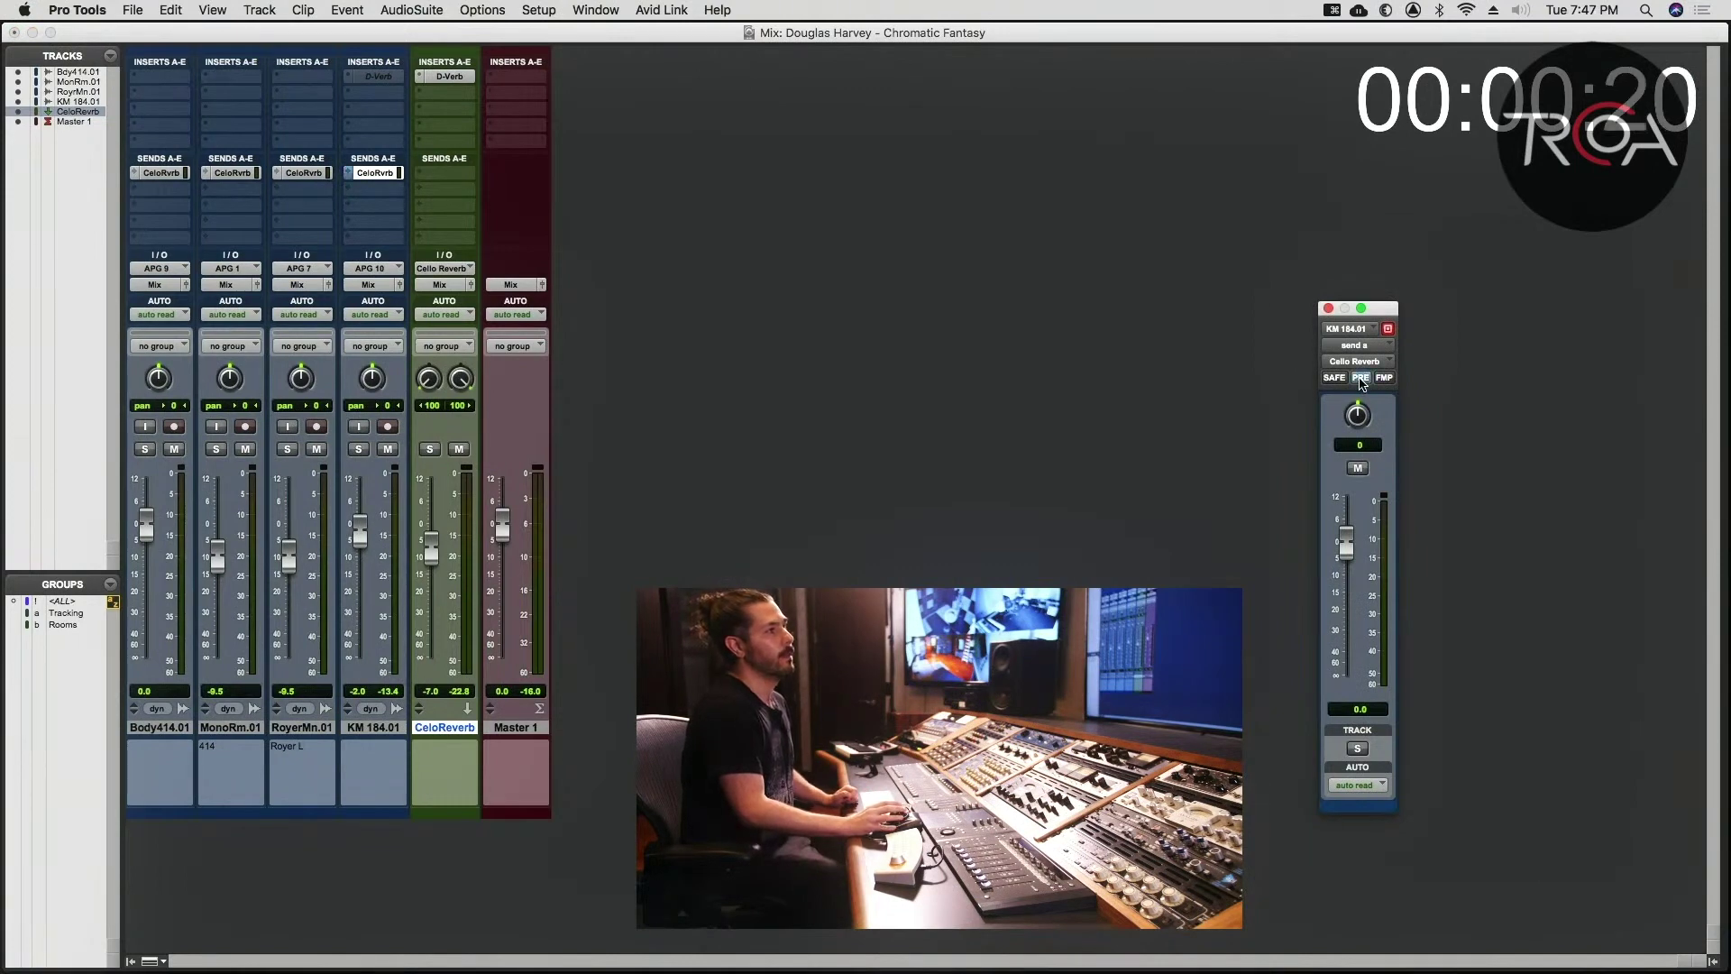
pyautogui.click(1361, 378)
pyautogui.click(1360, 379)
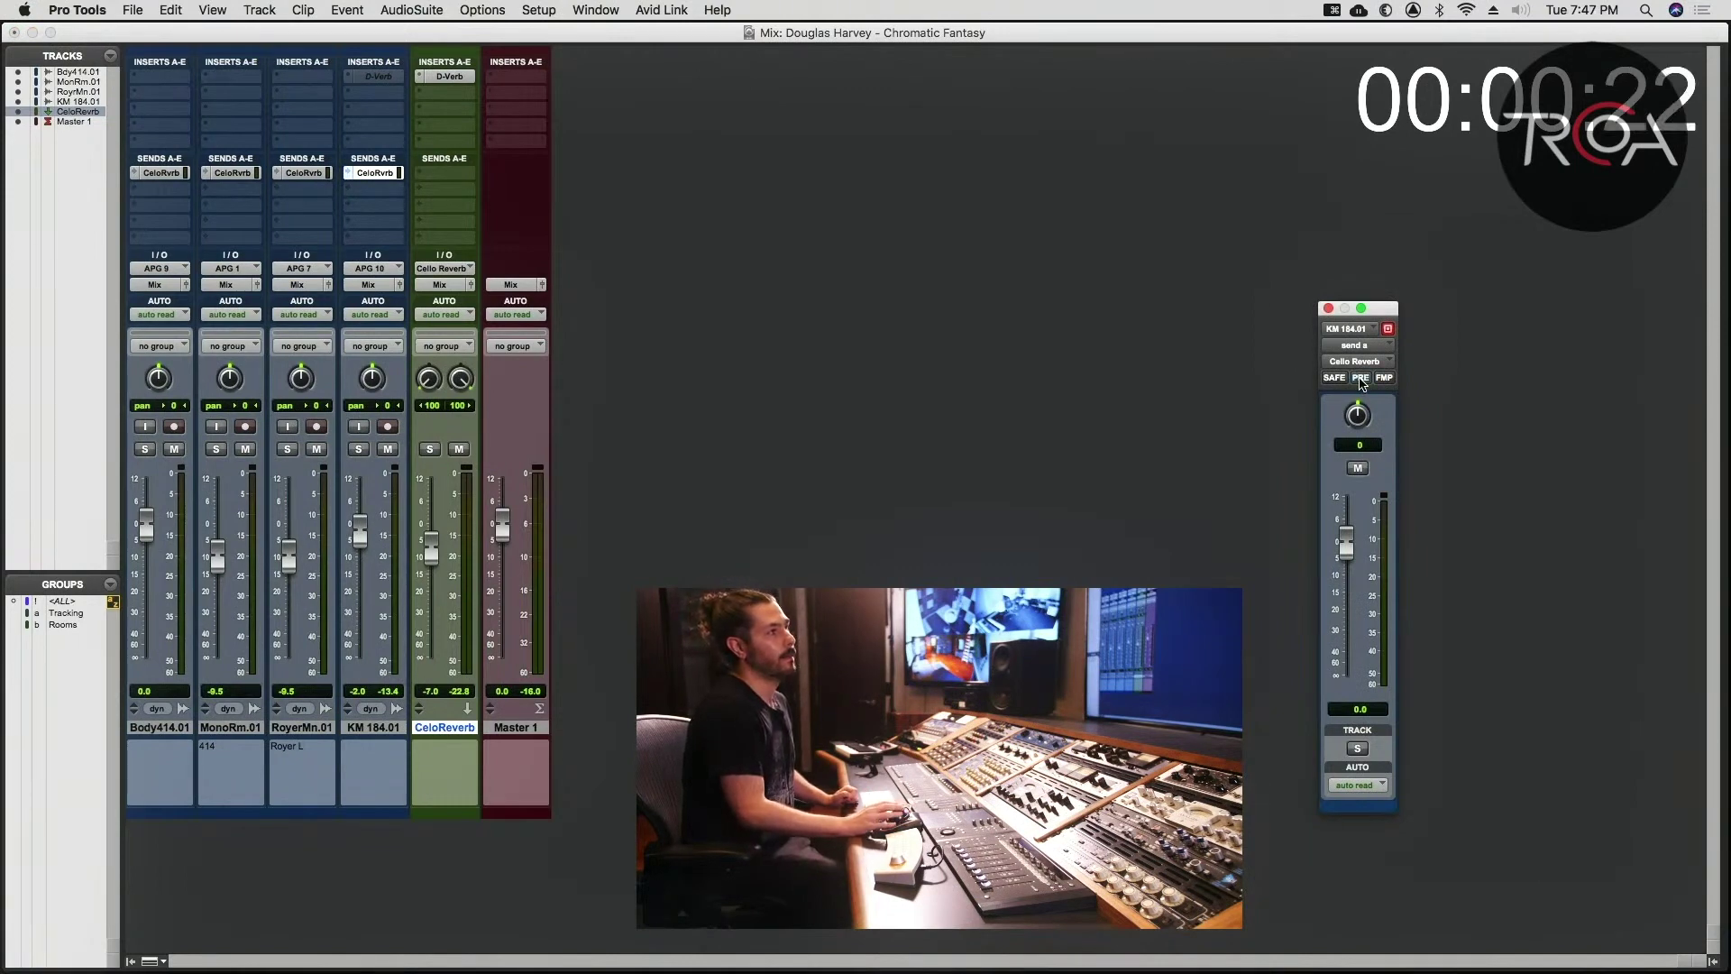
pyautogui.click(1361, 379)
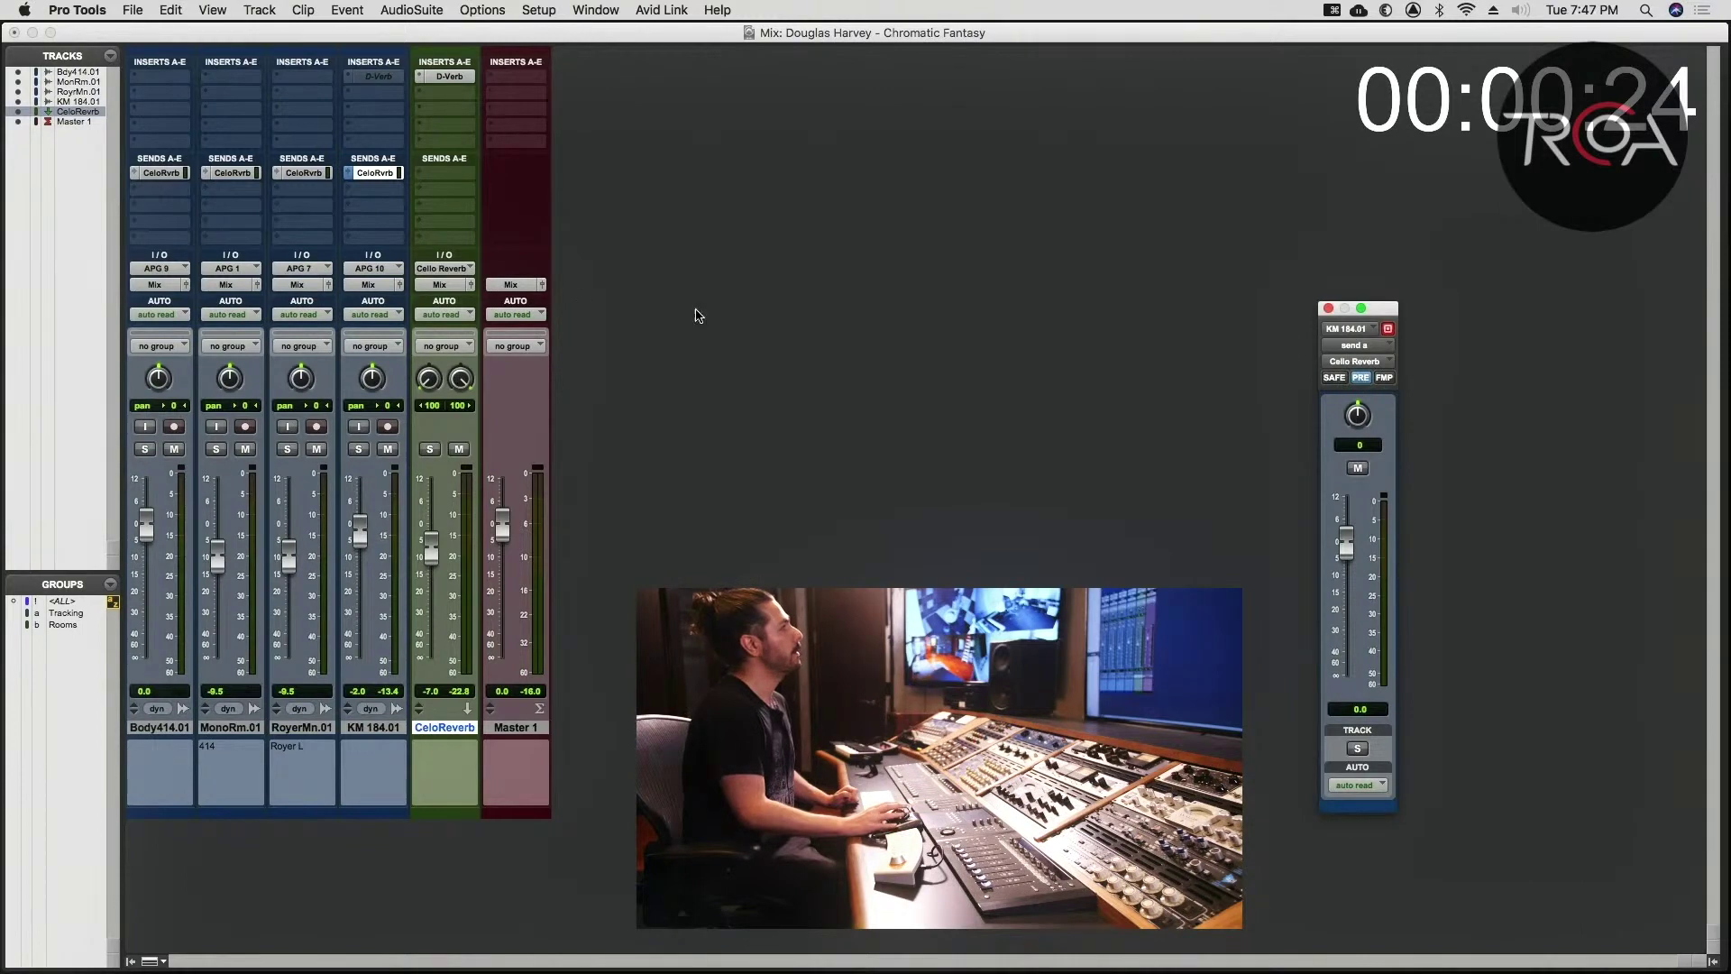
# - Reopen the KM 184.01 send's controls and toggle its pre-fader setting off and back on
pyautogui.click(1329, 308)
pyautogui.click(374, 172)
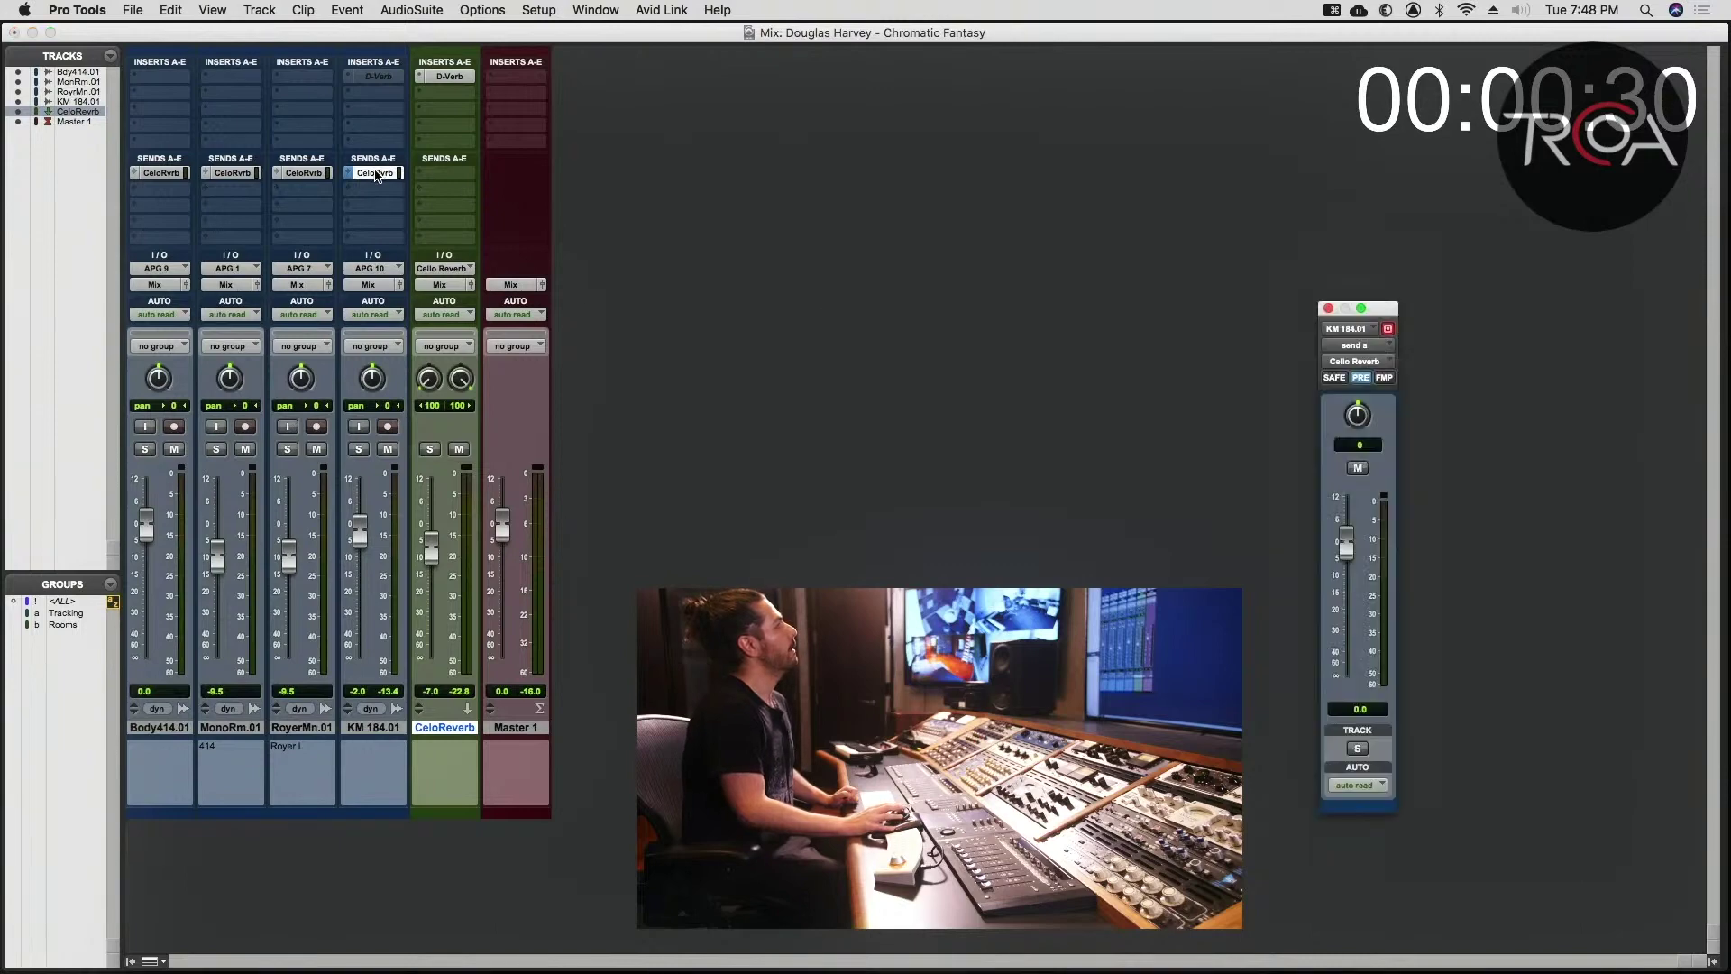
pyautogui.click(1362, 378)
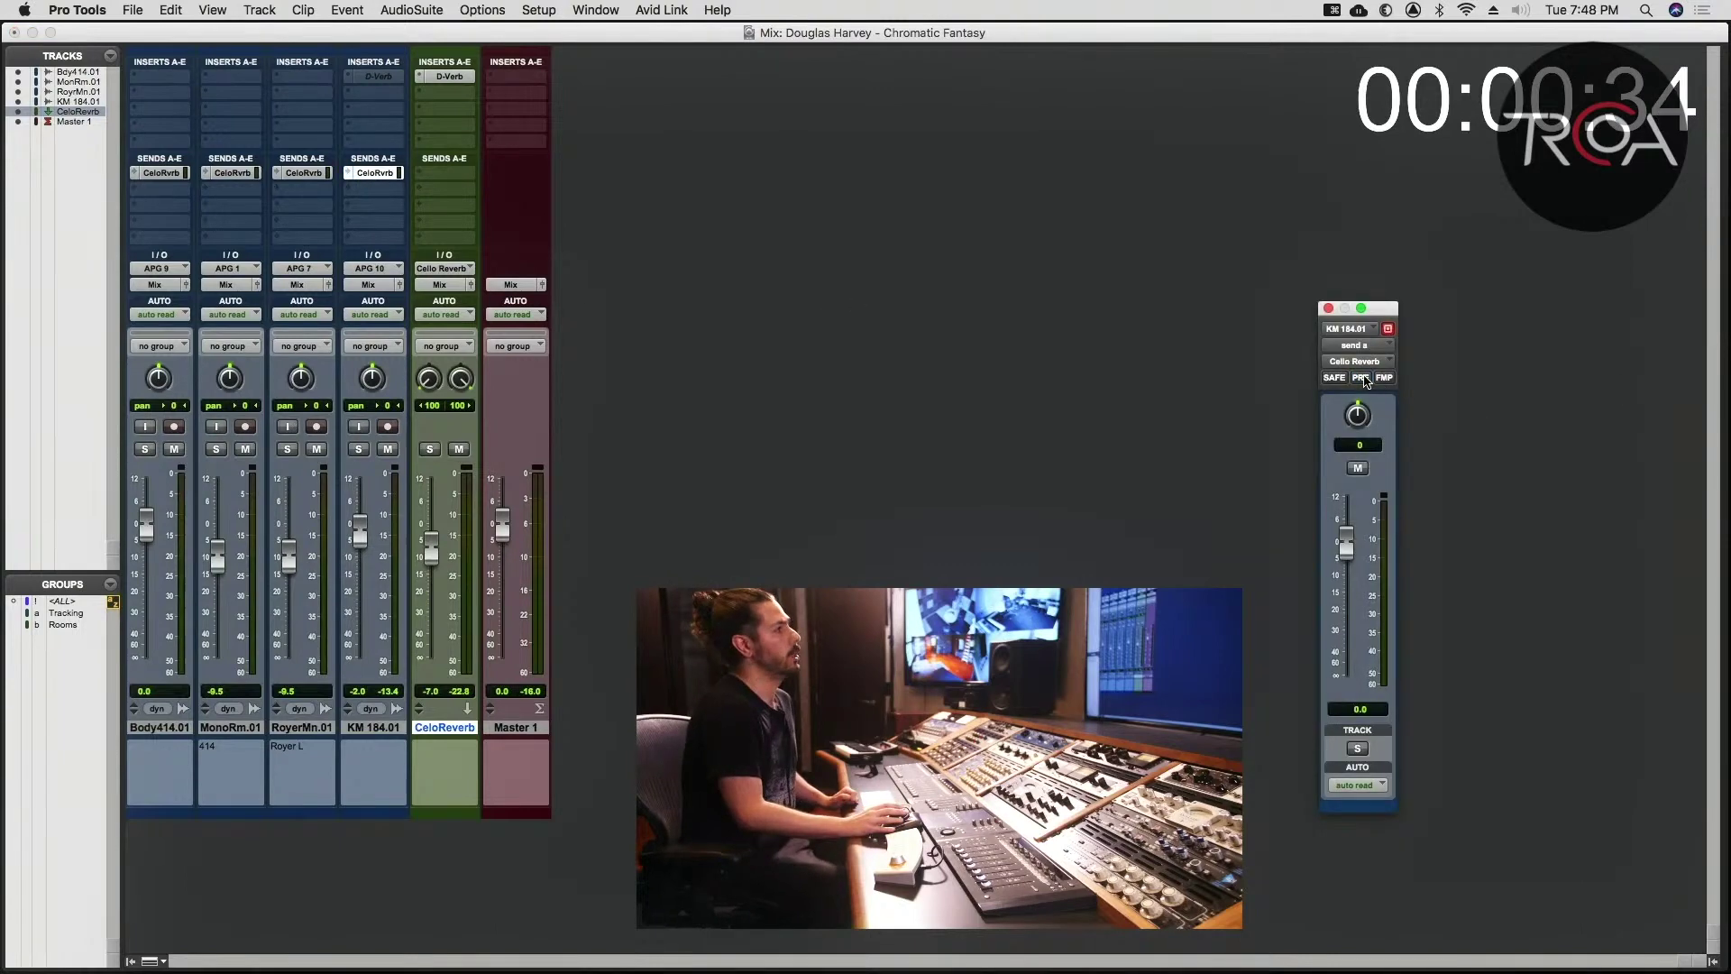
pyautogui.click(1363, 378)
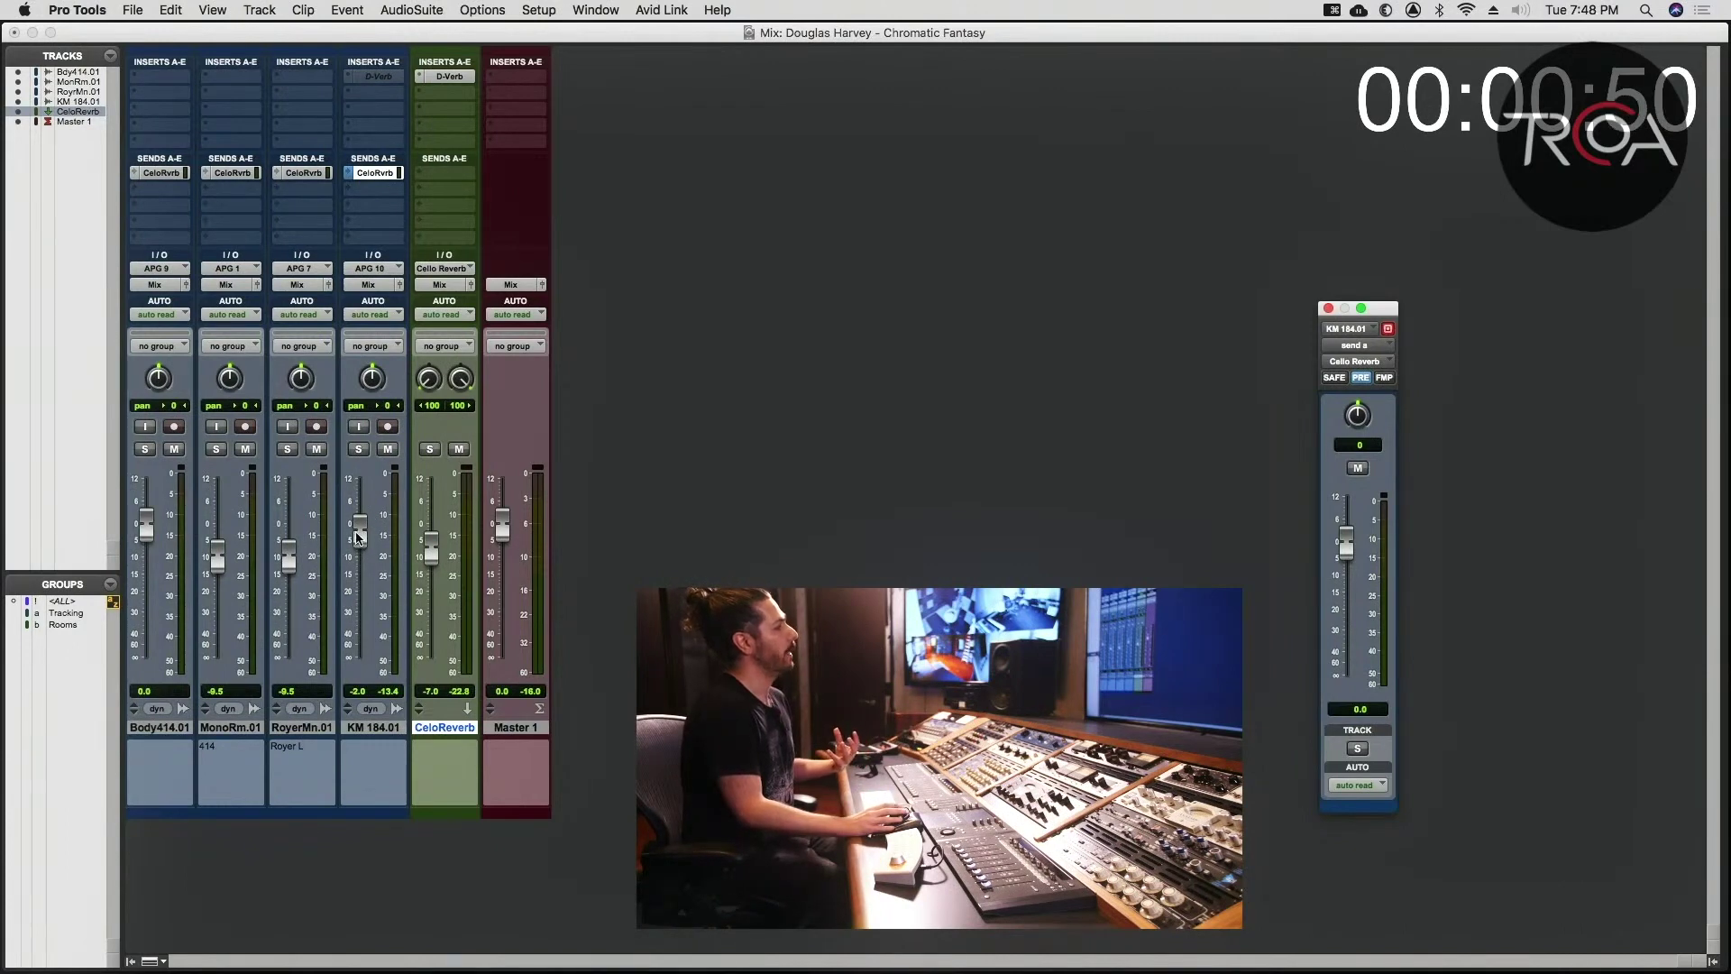
# - Pull the KM 184.01 track's volume fader all the way down, and bring it back up to about -2.5 dB
pyautogui.moveTo(358, 537); pyautogui.dragTo(370, 612)
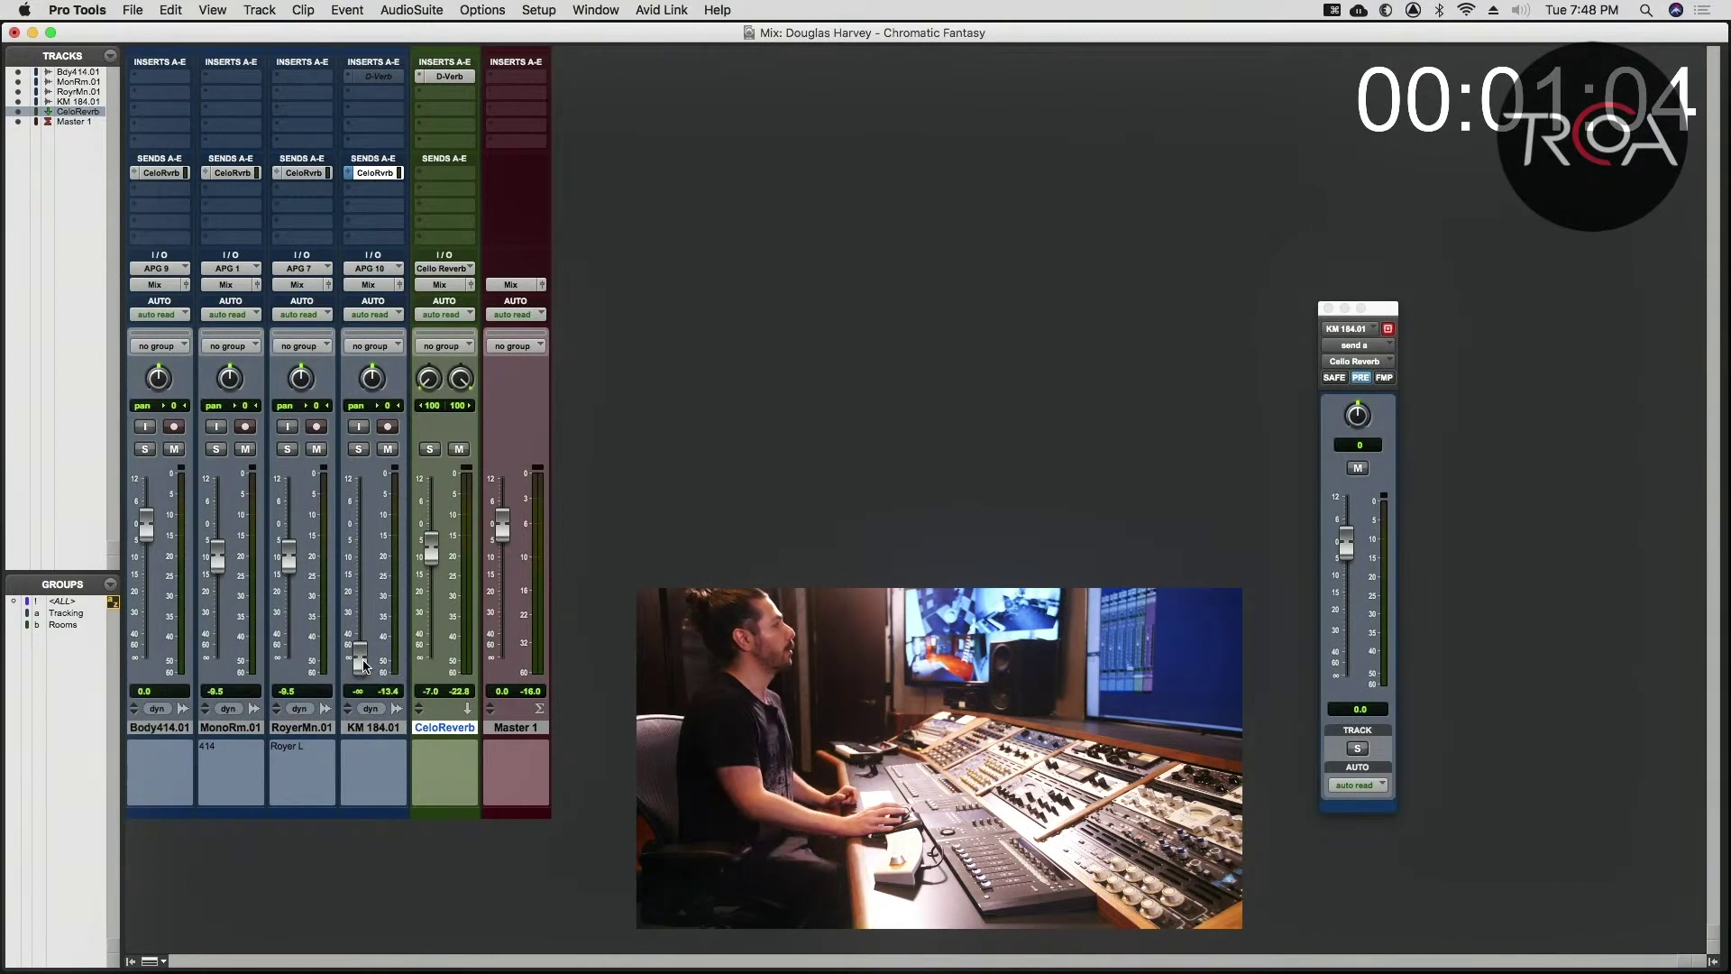
pyautogui.moveTo(365, 665); pyautogui.dragTo(371, 539)
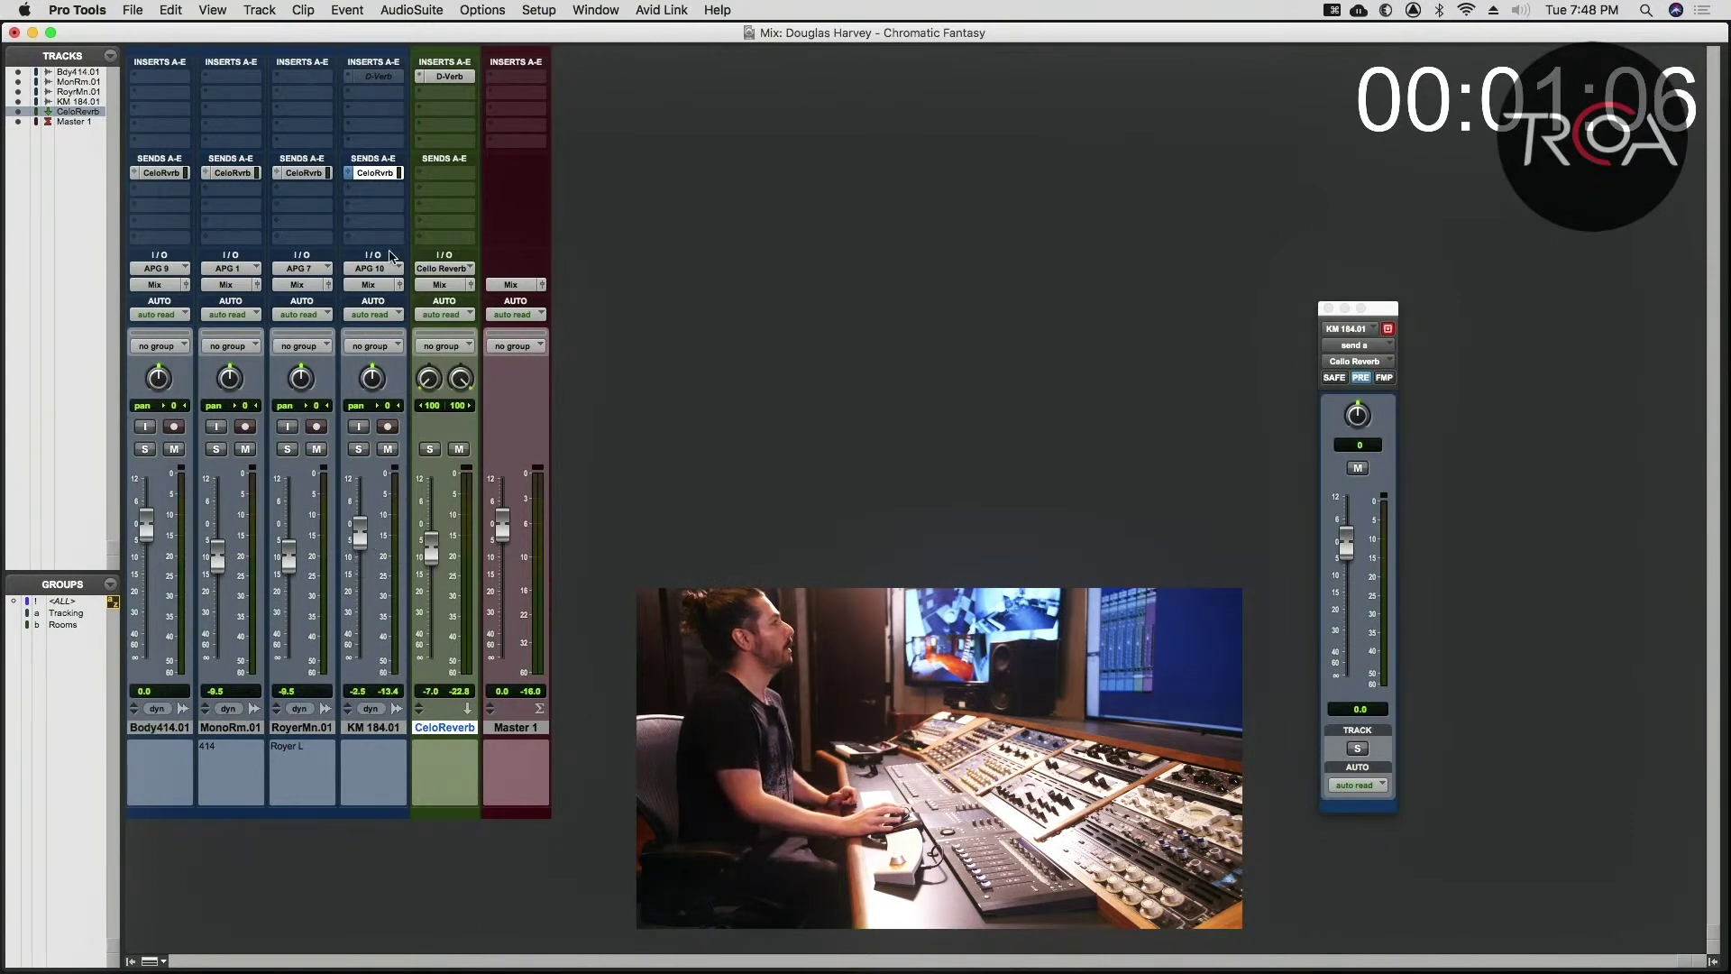
# - Examine the output destinations available for the KM 184.01 track's first send without changing its routing
pyautogui.click(348, 173)
pyautogui.moveTo(415, 174)
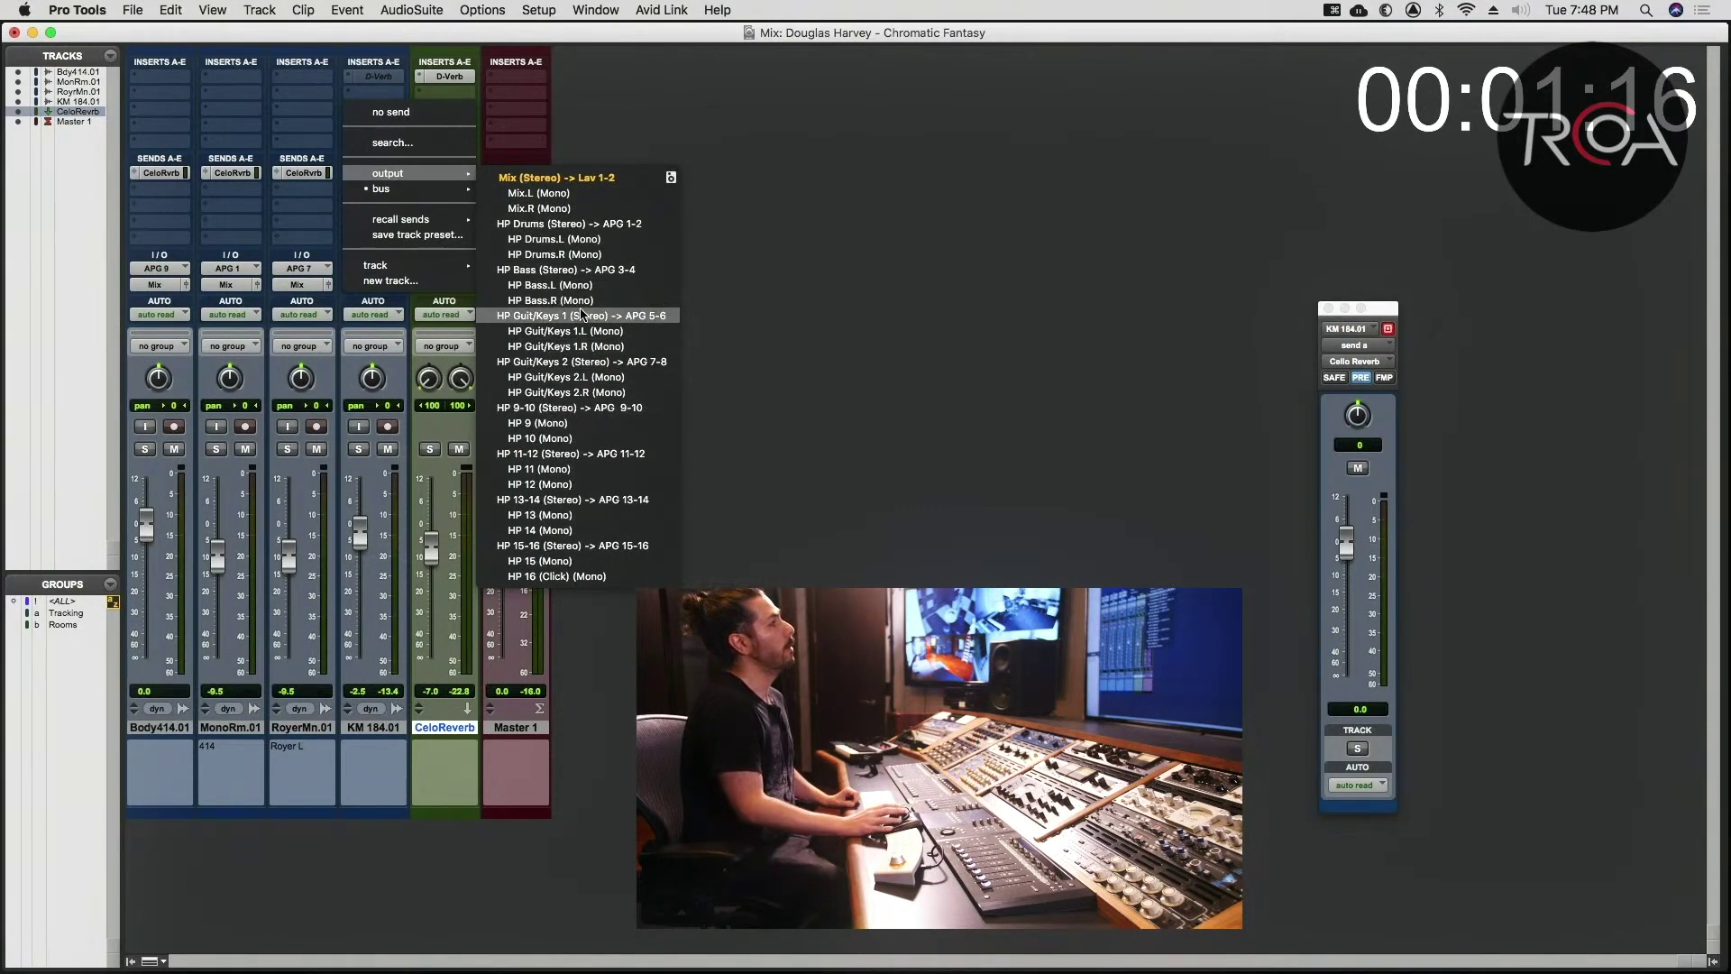
pyautogui.click(723, 279)
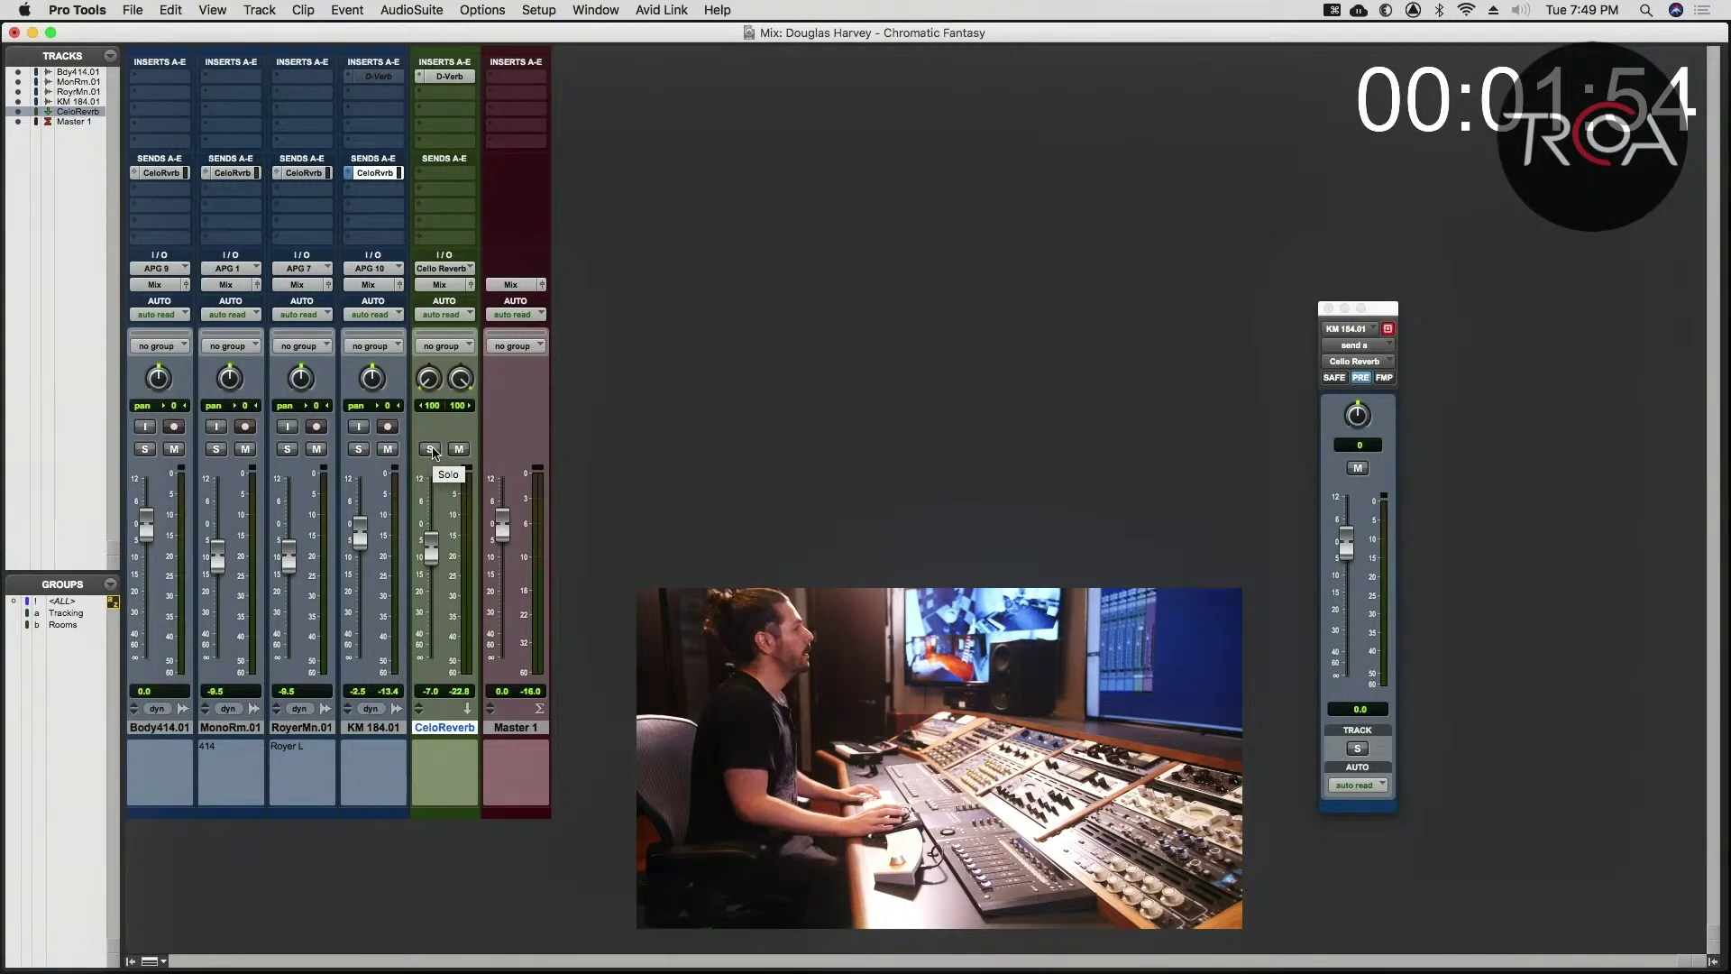
# - Solo the KM 184.01 track together with the CeloReverb track
pyautogui.click(361, 449)
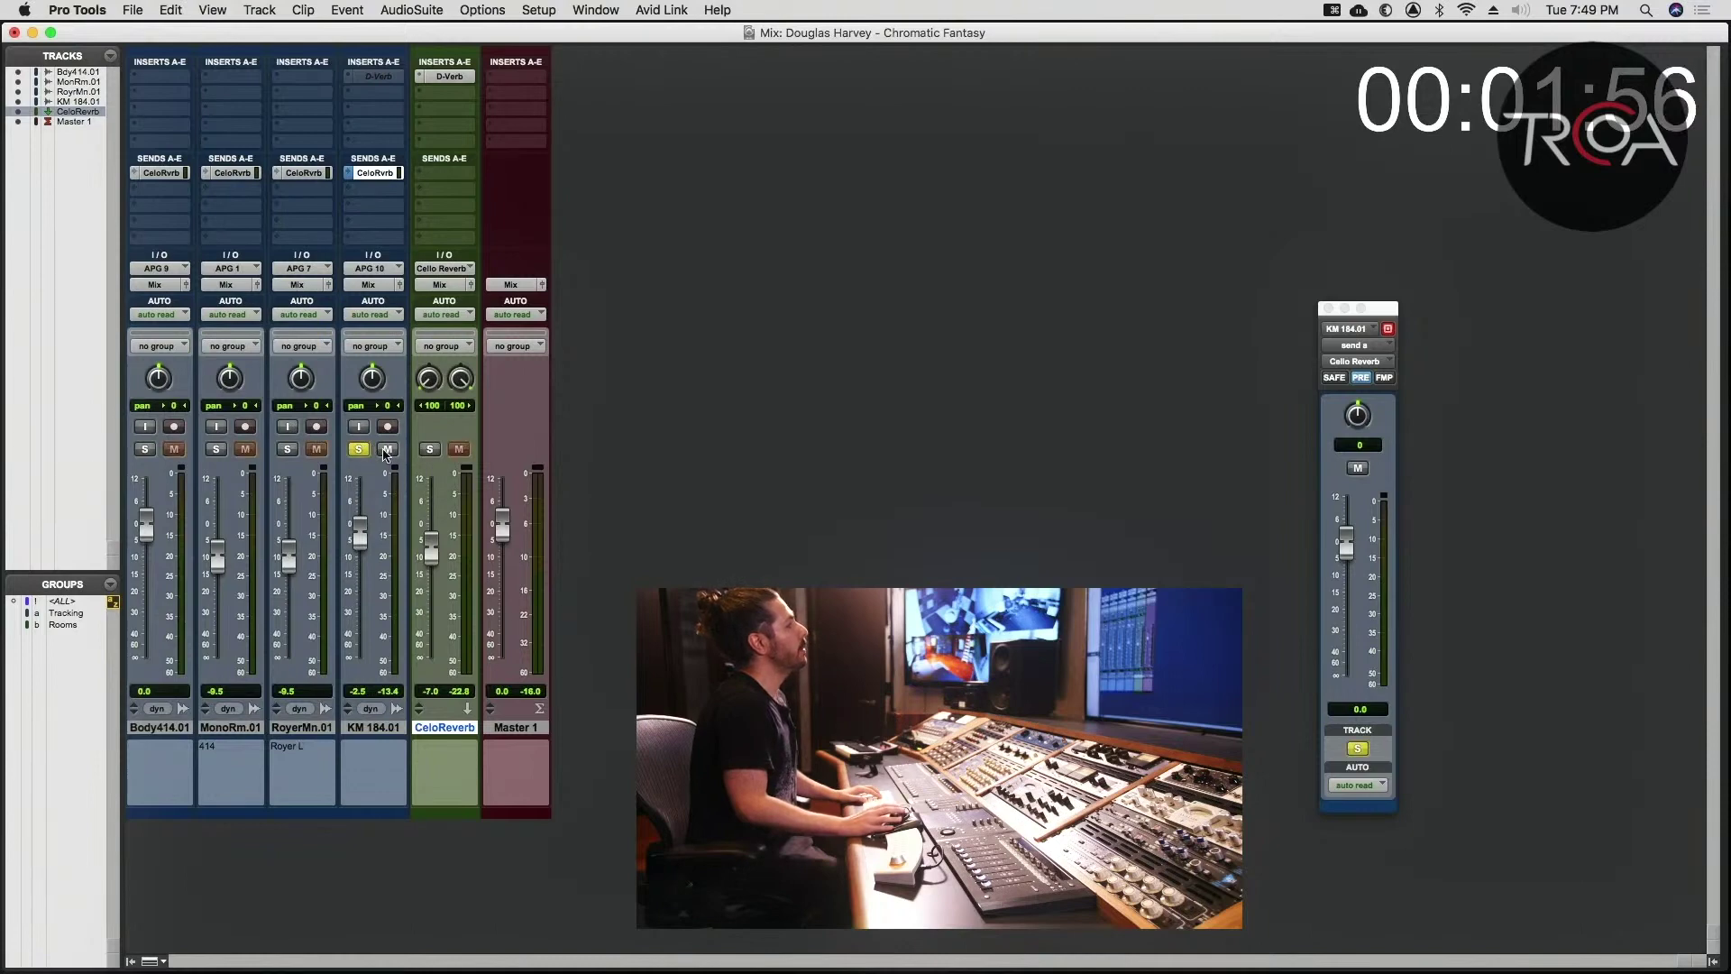
pyautogui.click(431, 449)
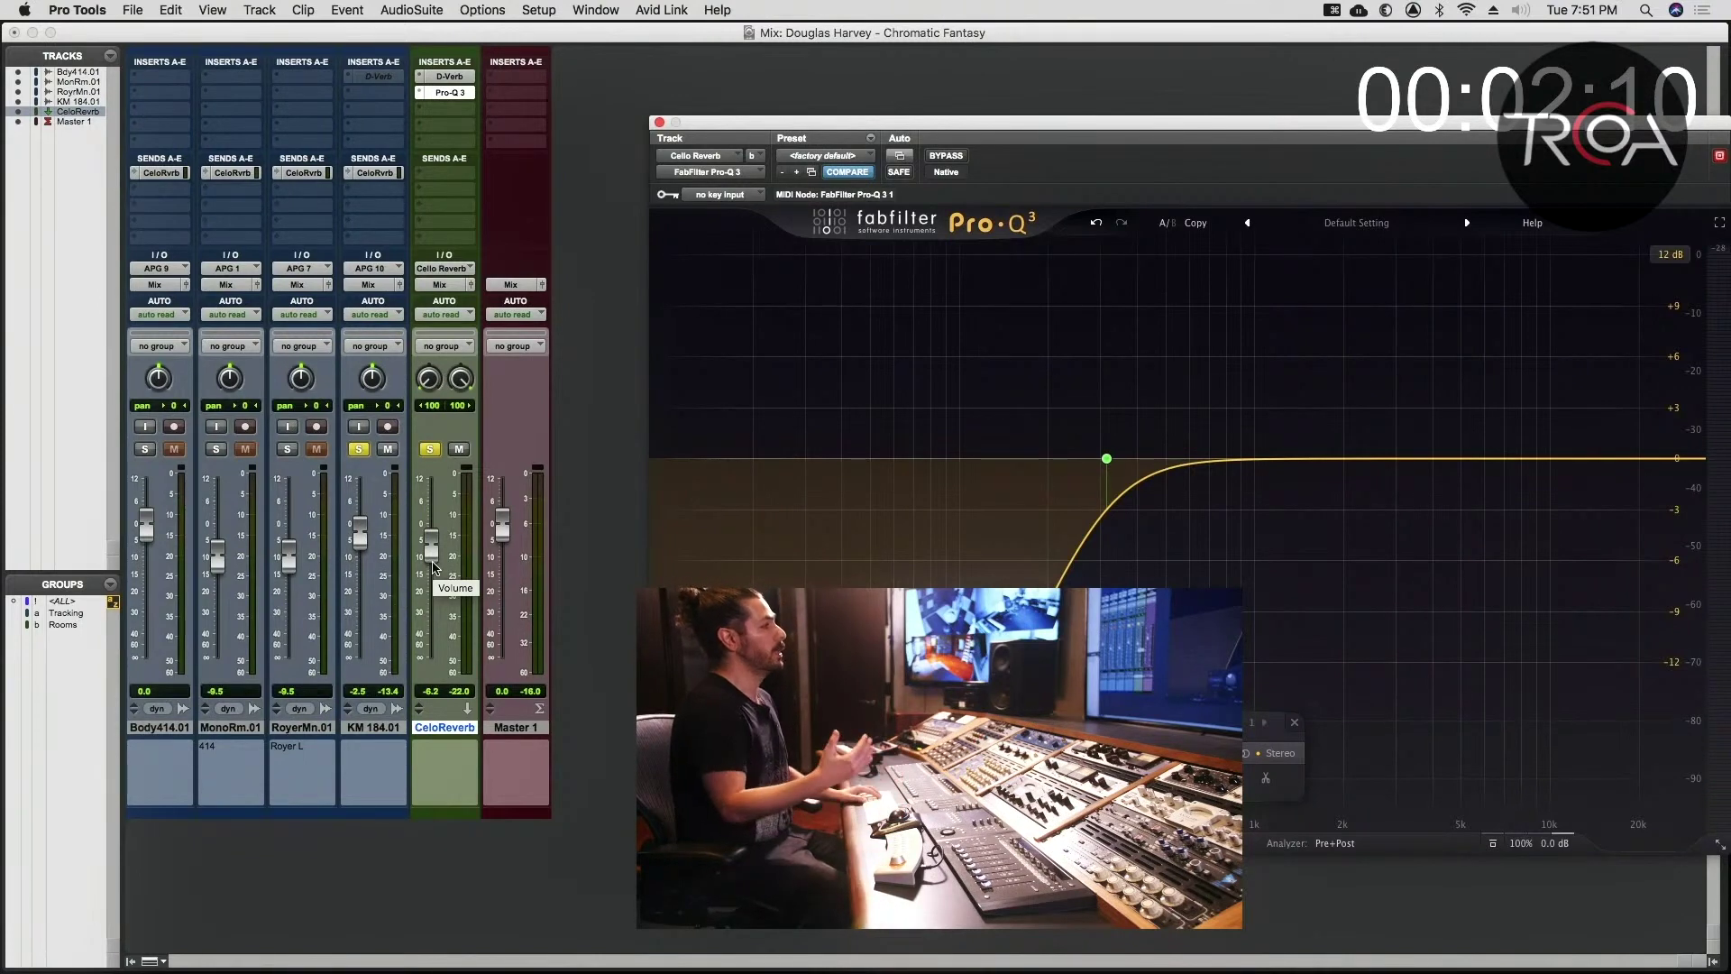
# - Set the KM 184.01 reverb send to pre-fader, and test it by lowering the track's volume to -∞ and restoring it to about -4.9 dB
pyautogui.click(374, 172)
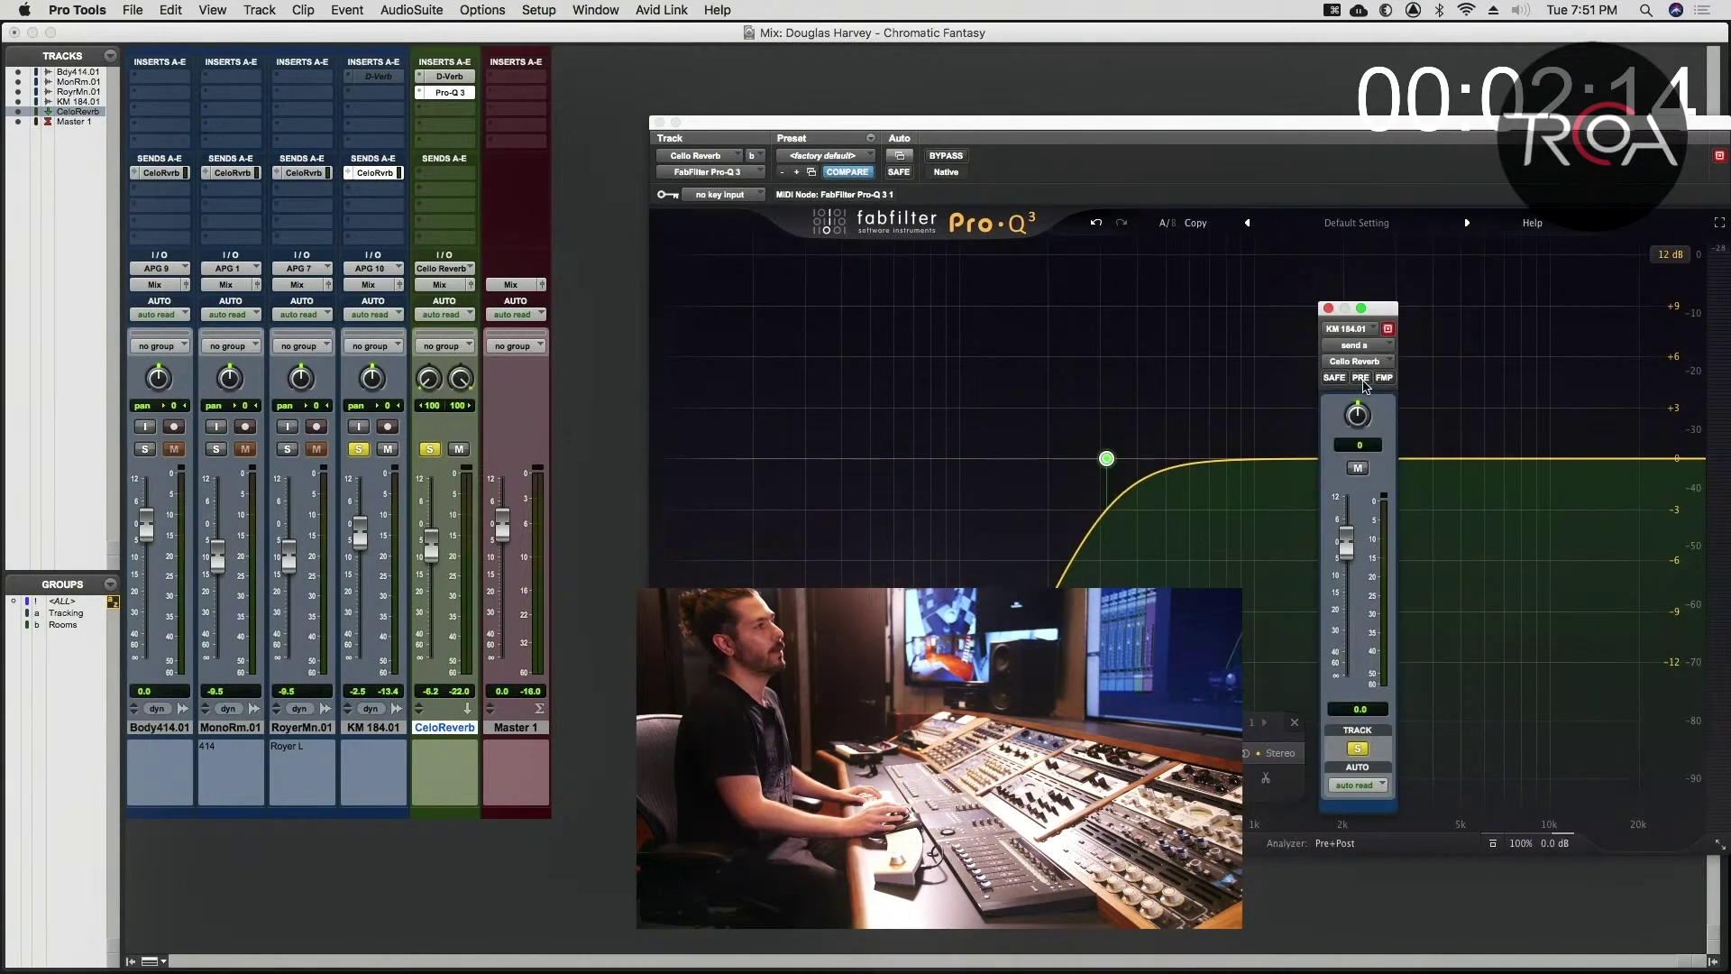
pyautogui.click(1362, 380)
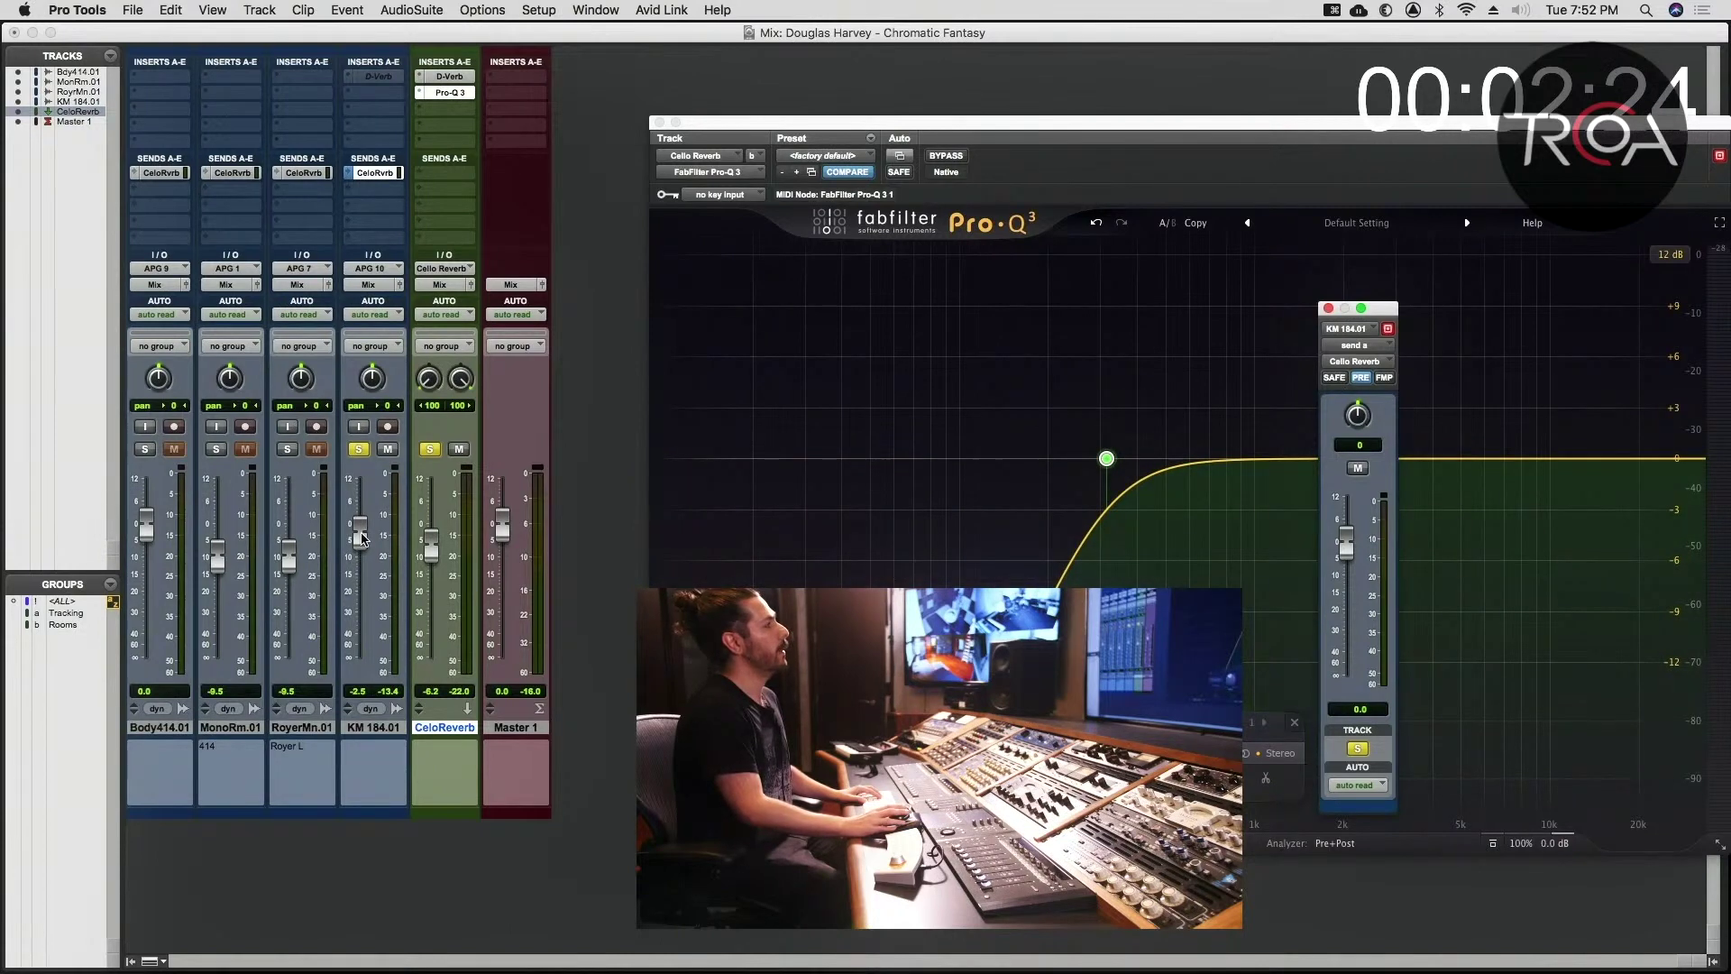
pyautogui.moveTo(361, 538); pyautogui.dragTo(332, 716)
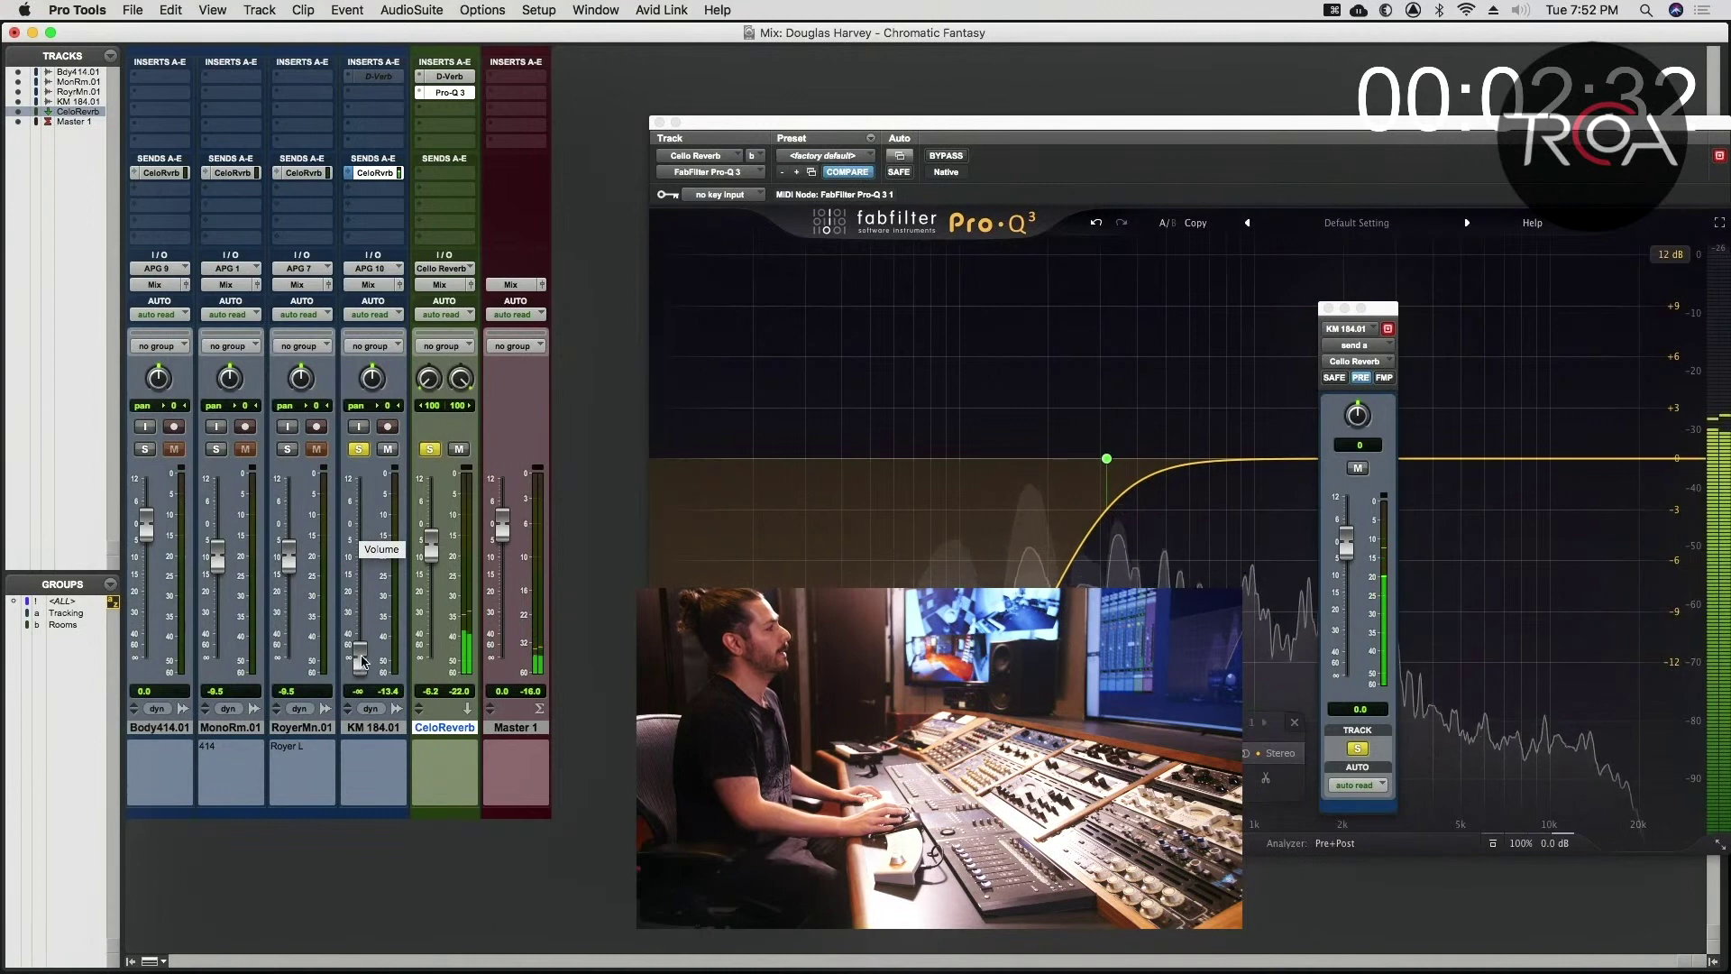
pyautogui.moveTo(361, 661); pyautogui.dragTo(371, 539)
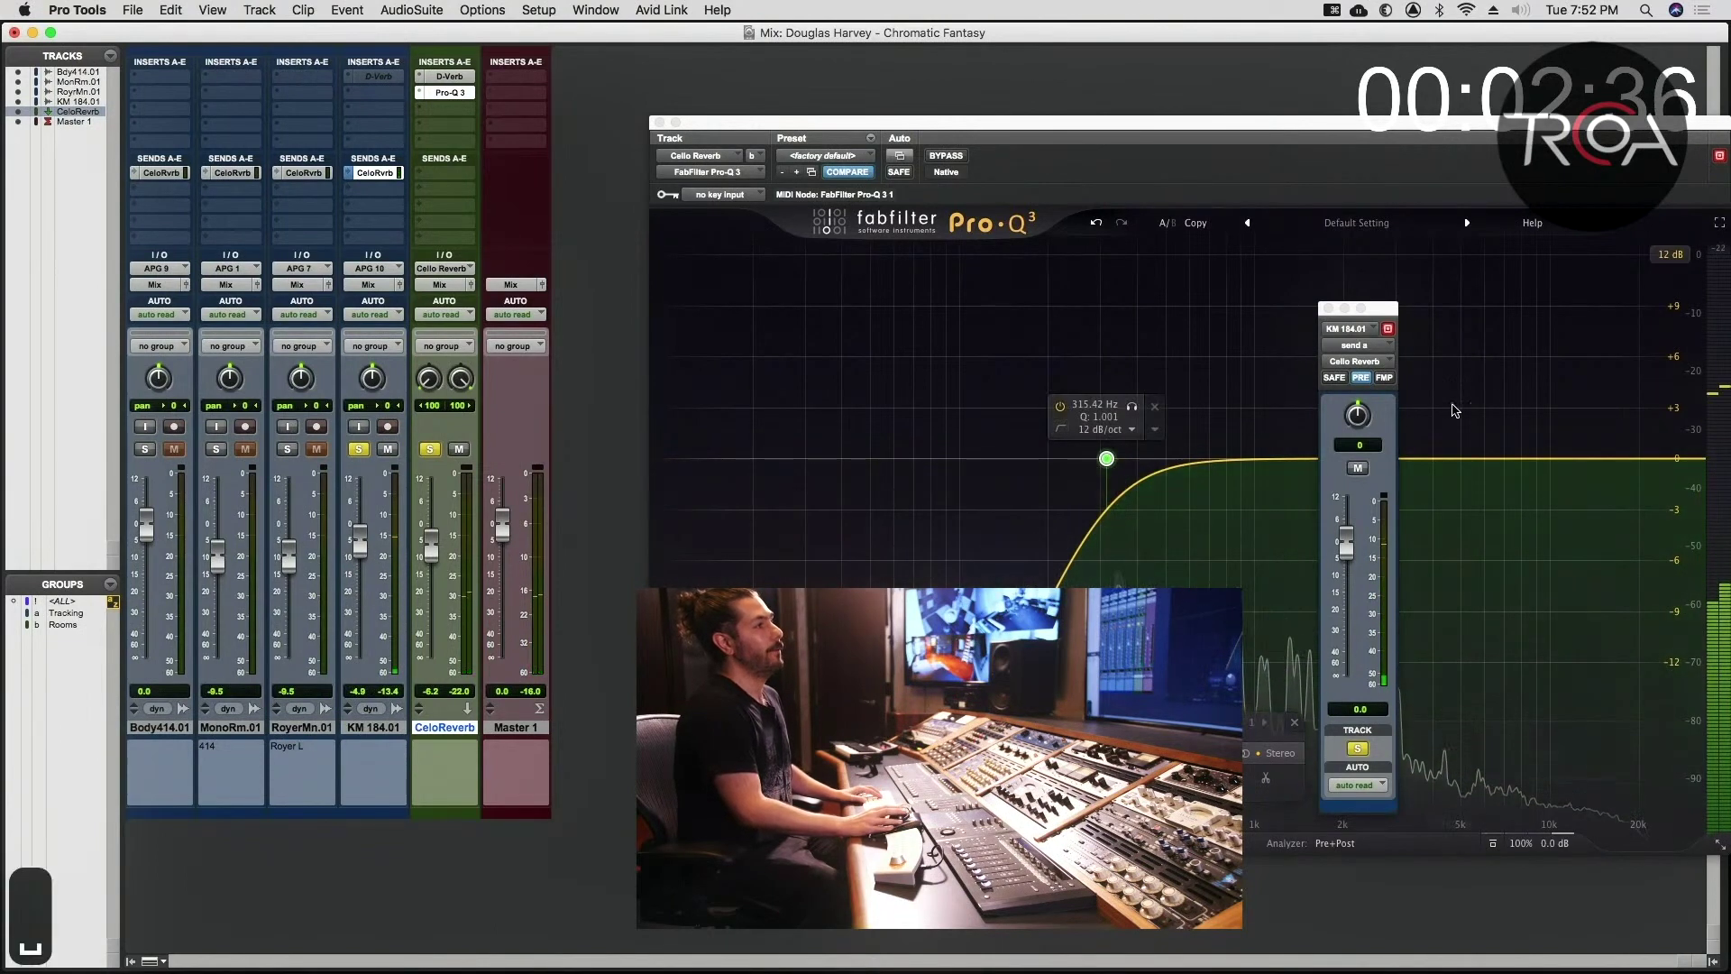
# - Switch the KM 184.01 reverb send back to post-fader and pull the track's volume down to -∞
pyautogui.click(1360, 377)
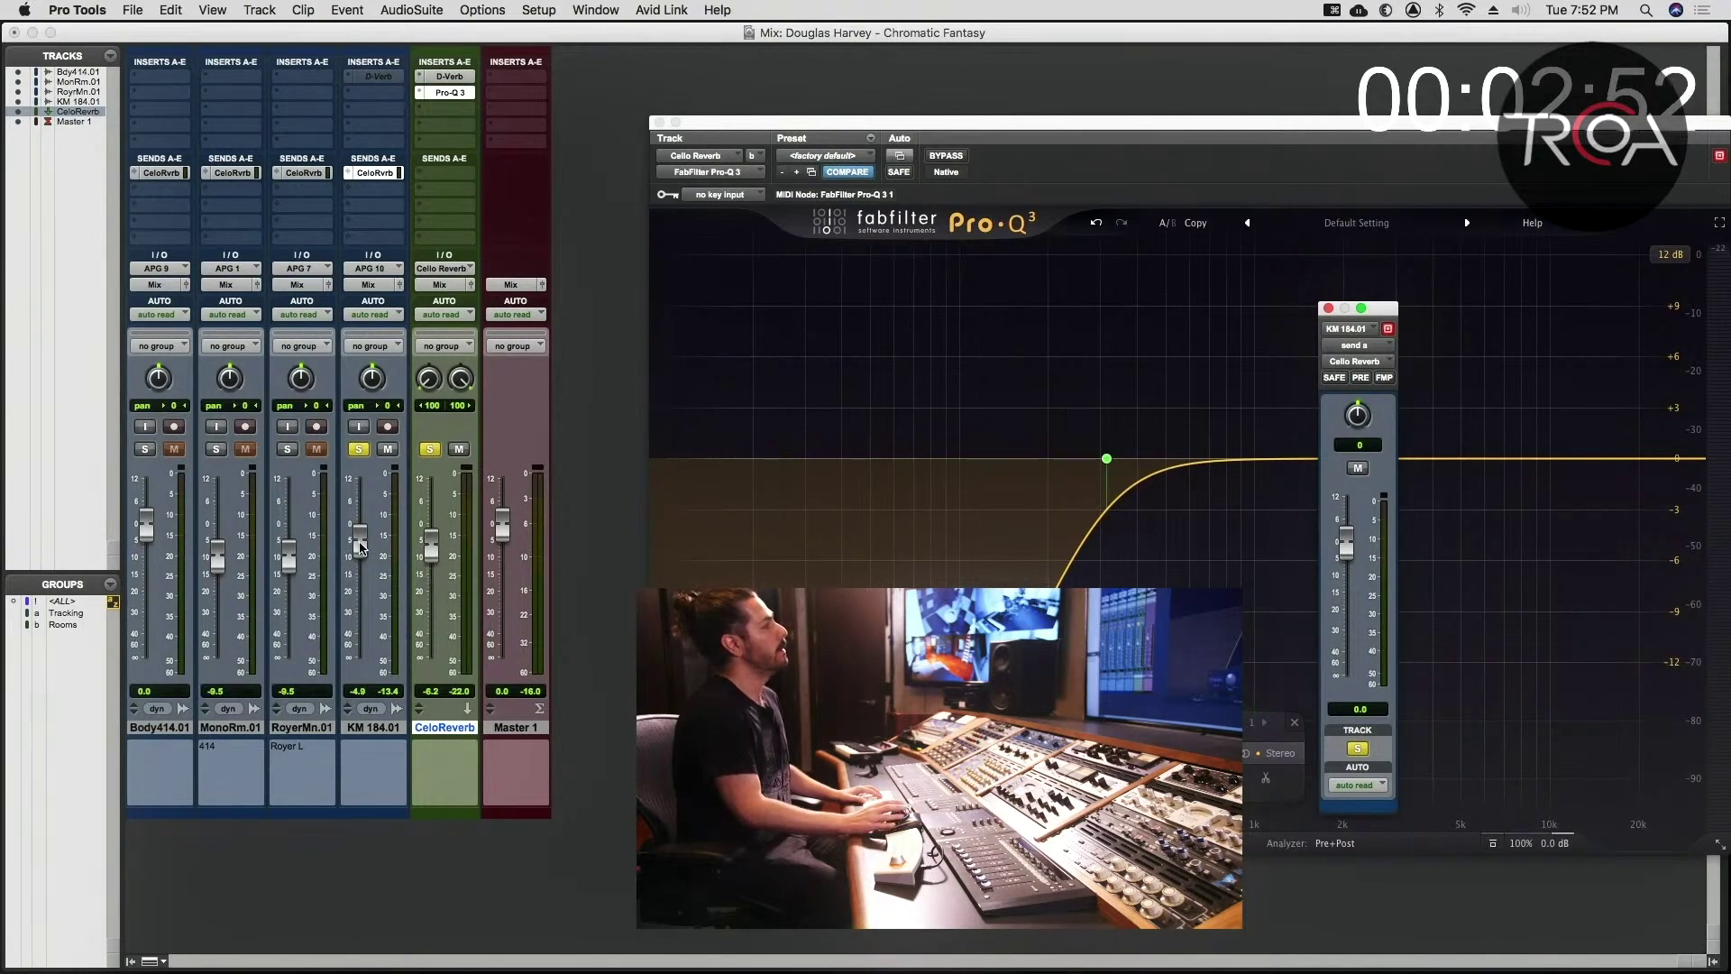
pyautogui.click(360, 546)
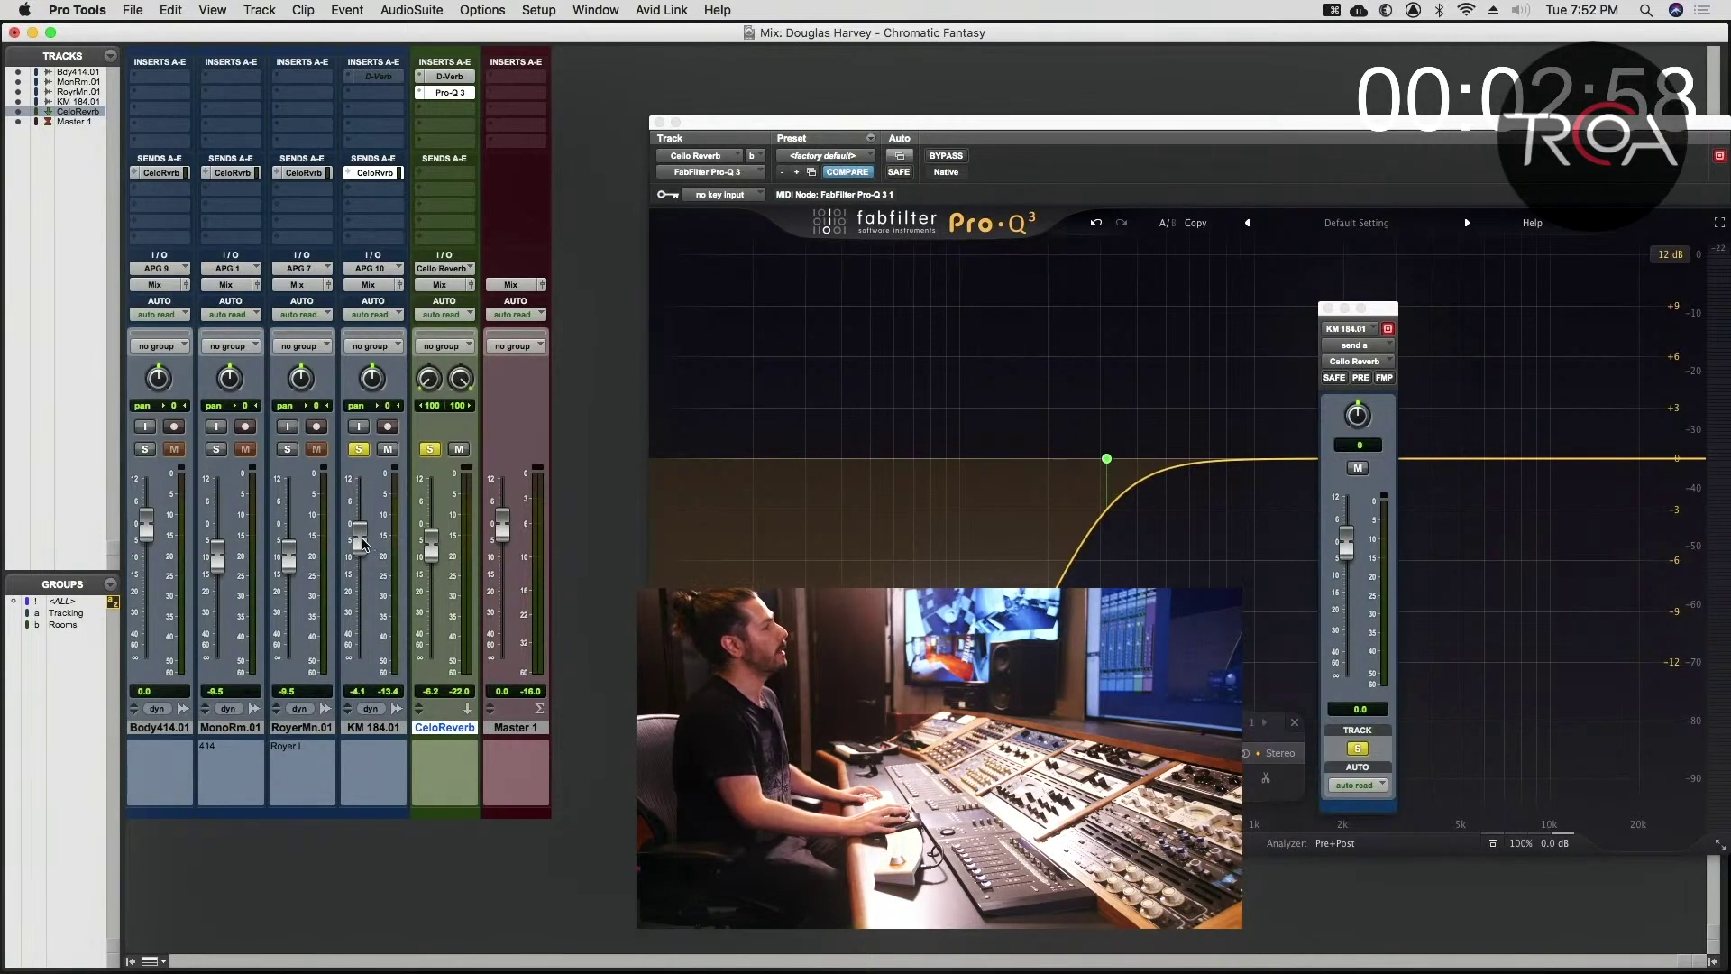
pyautogui.moveTo(363, 544); pyautogui.dragTo(348, 669)
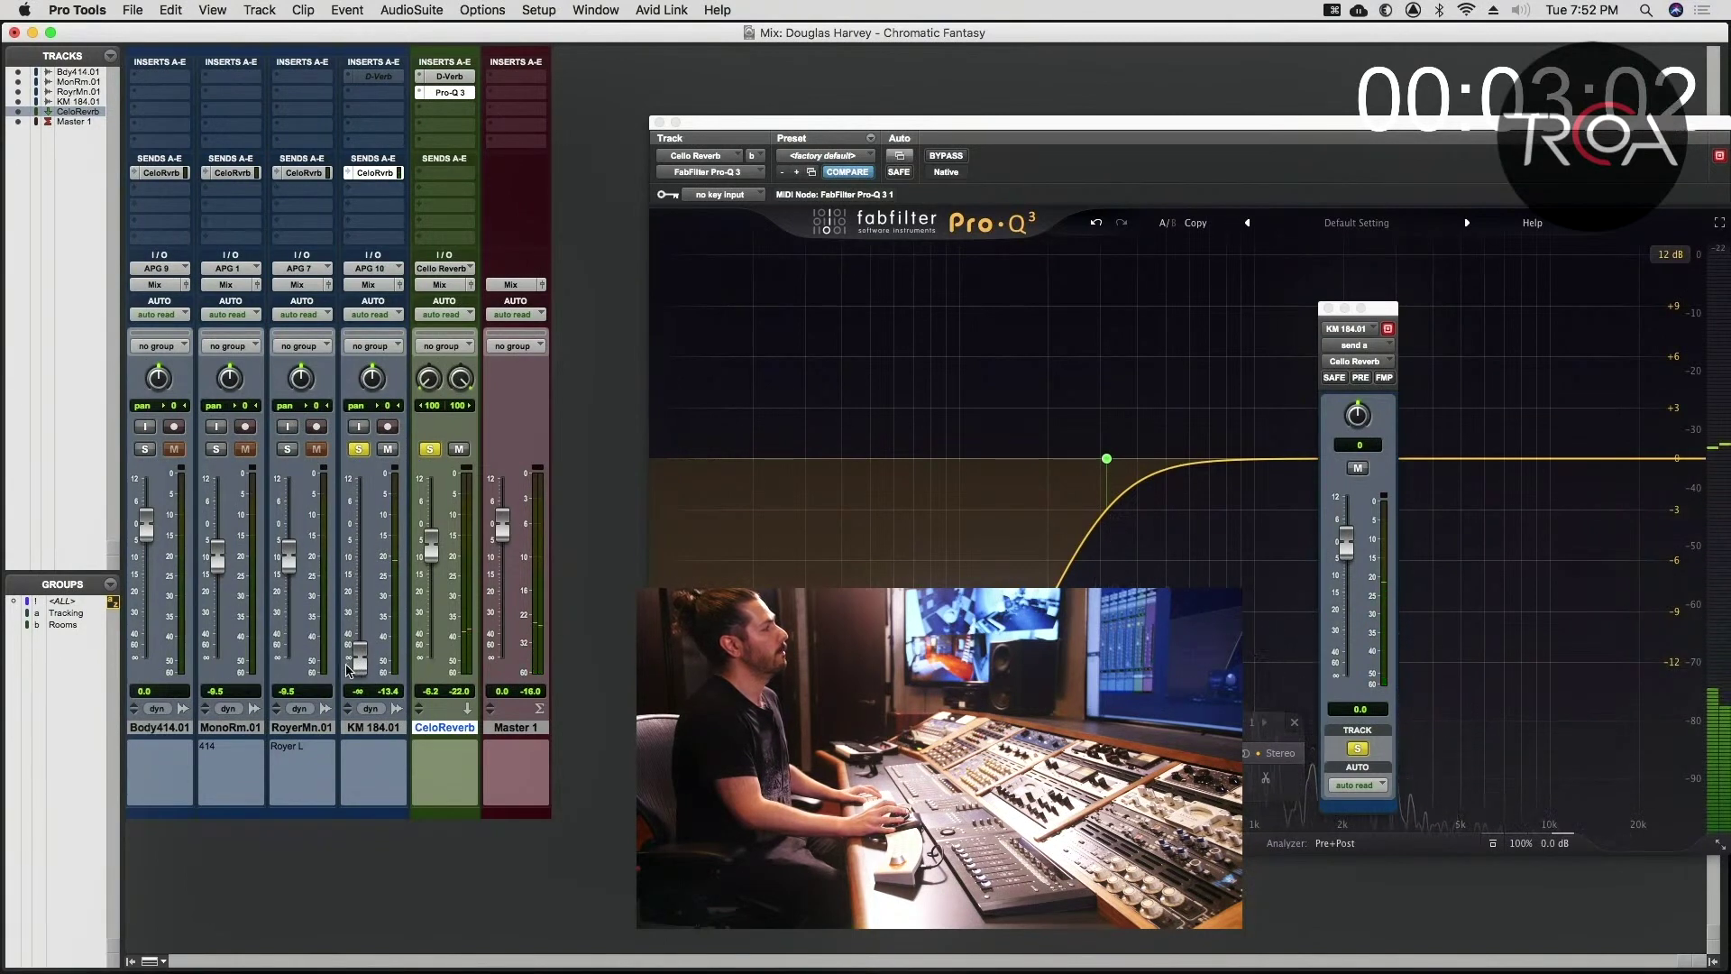
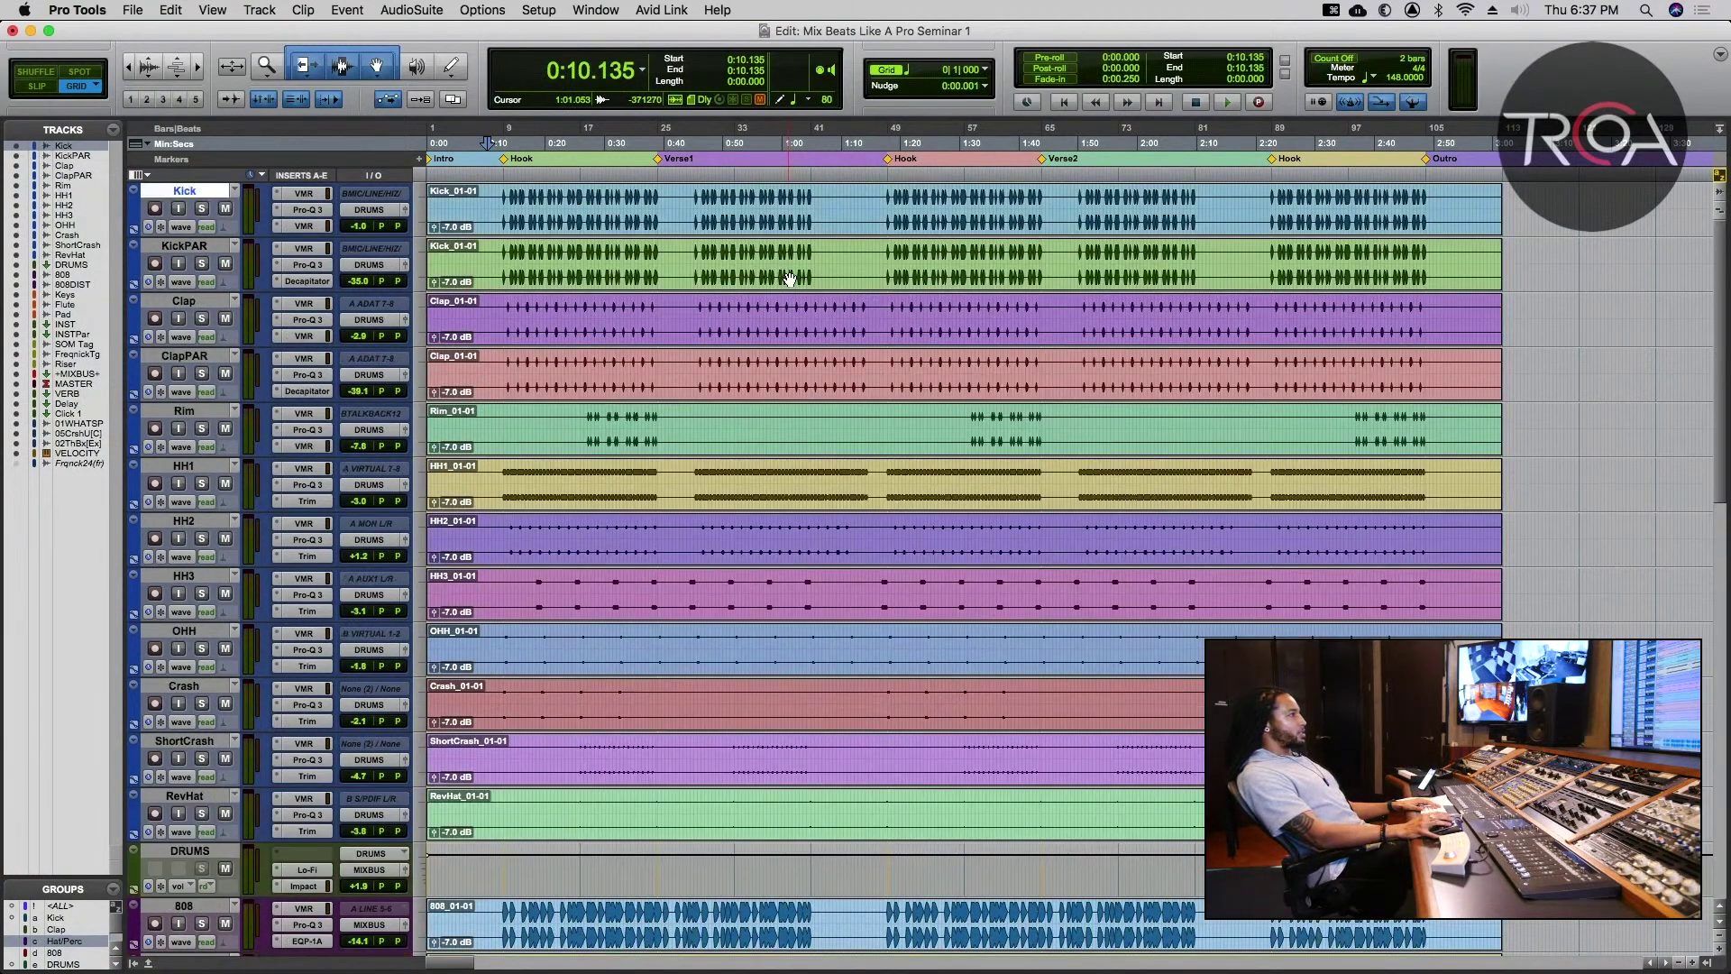
# - Mark out the first Hook across the Kick to HH1 tracks, and place the edit cursor at 0:22.702 on the hat and percussion tracks
pyautogui.click(647, 189)
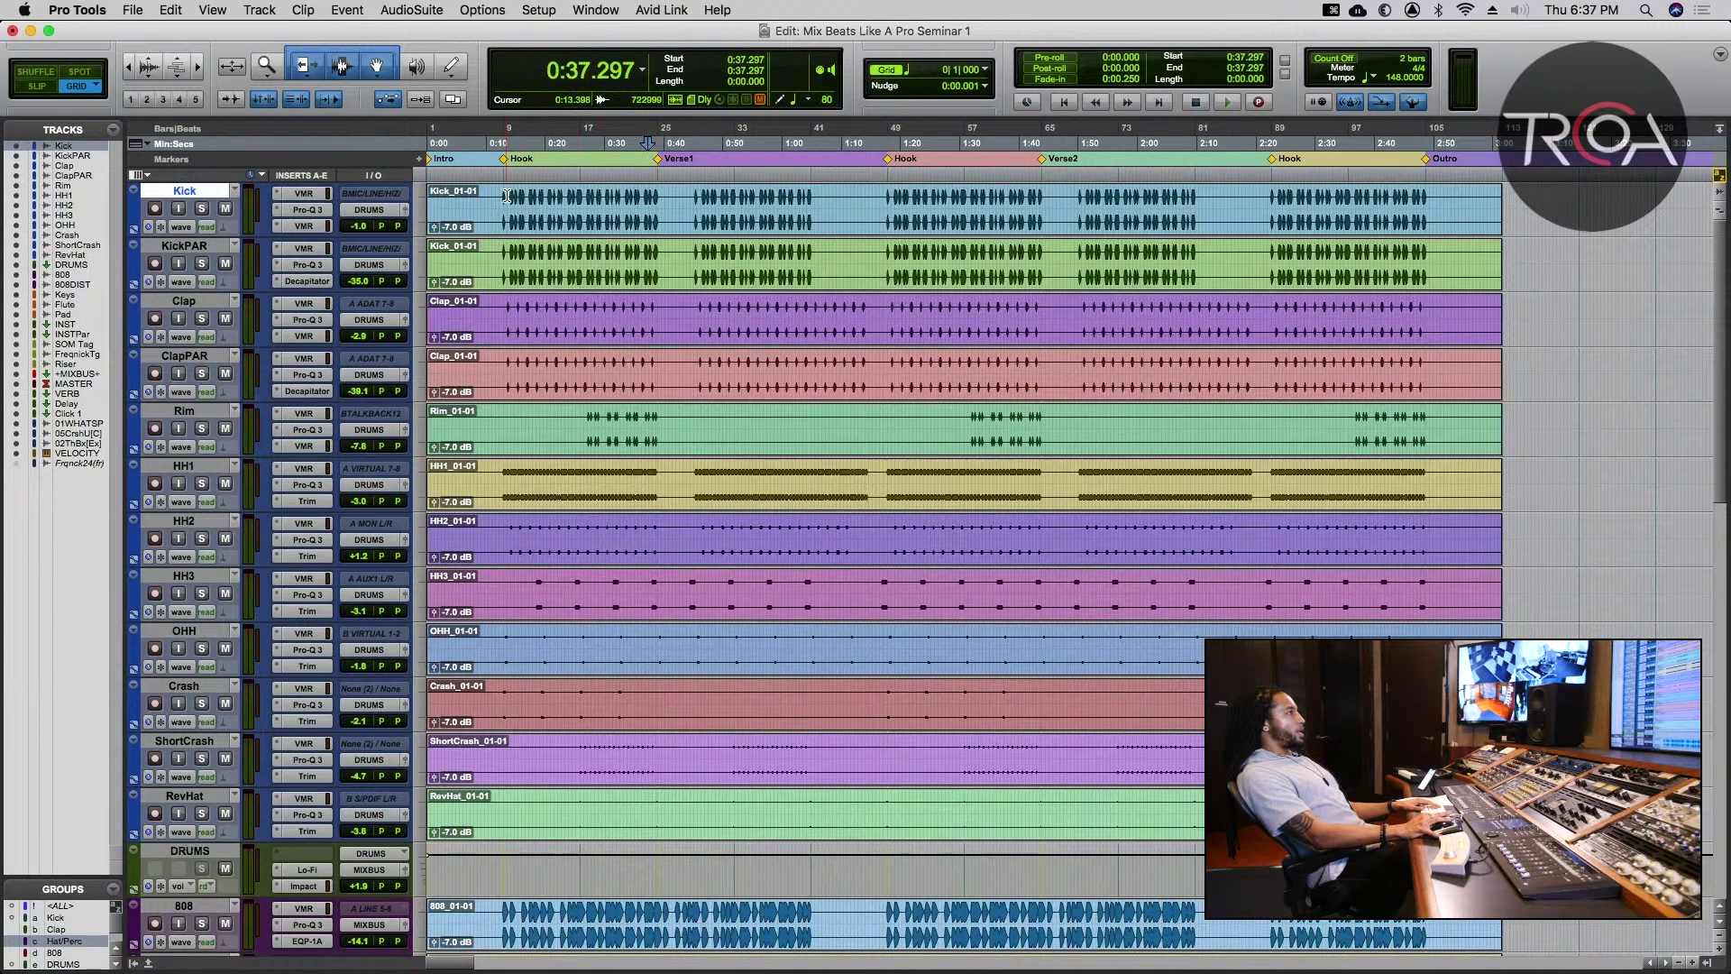
pyautogui.moveTo(503, 197); pyautogui.dragTo(656, 505)
pyautogui.click(583, 417)
pyautogui.click(559, 637)
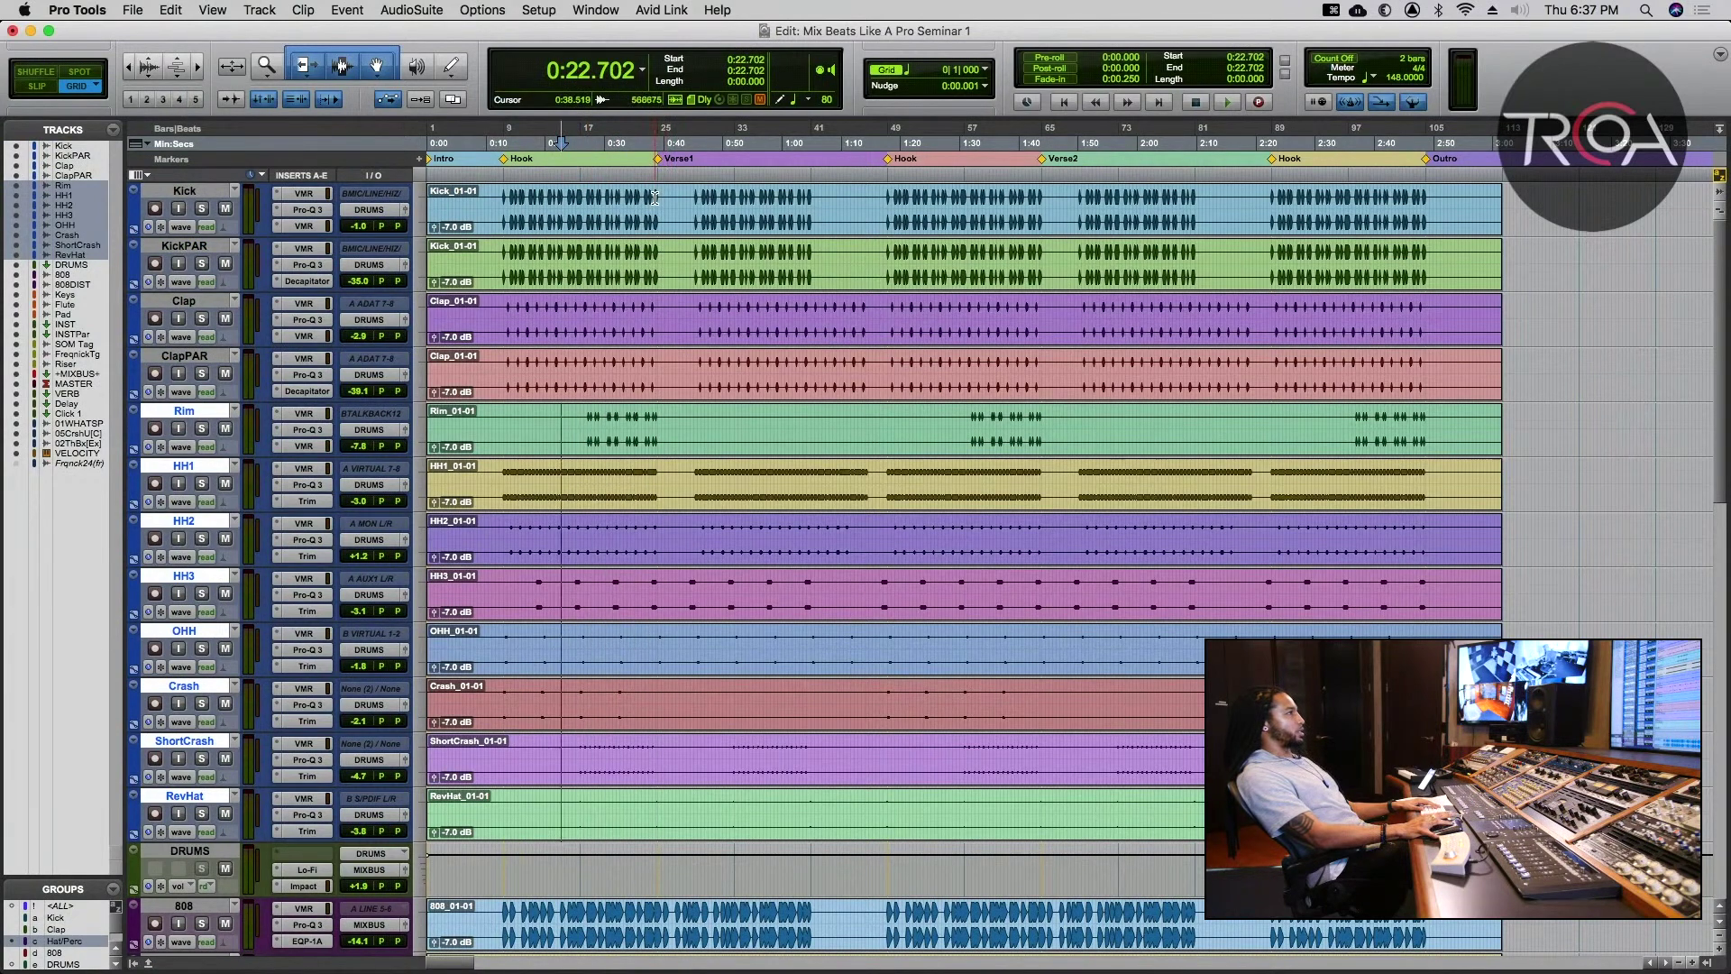
# - Select the drum tracks from 0:38.918 to 0:45.810, select the Kick and KickPAR gap from 1:06.081 to 1:17.027, and place the cursor at 0:12.972
pyautogui.moveTo(659, 199); pyautogui.dragTo(693, 825)
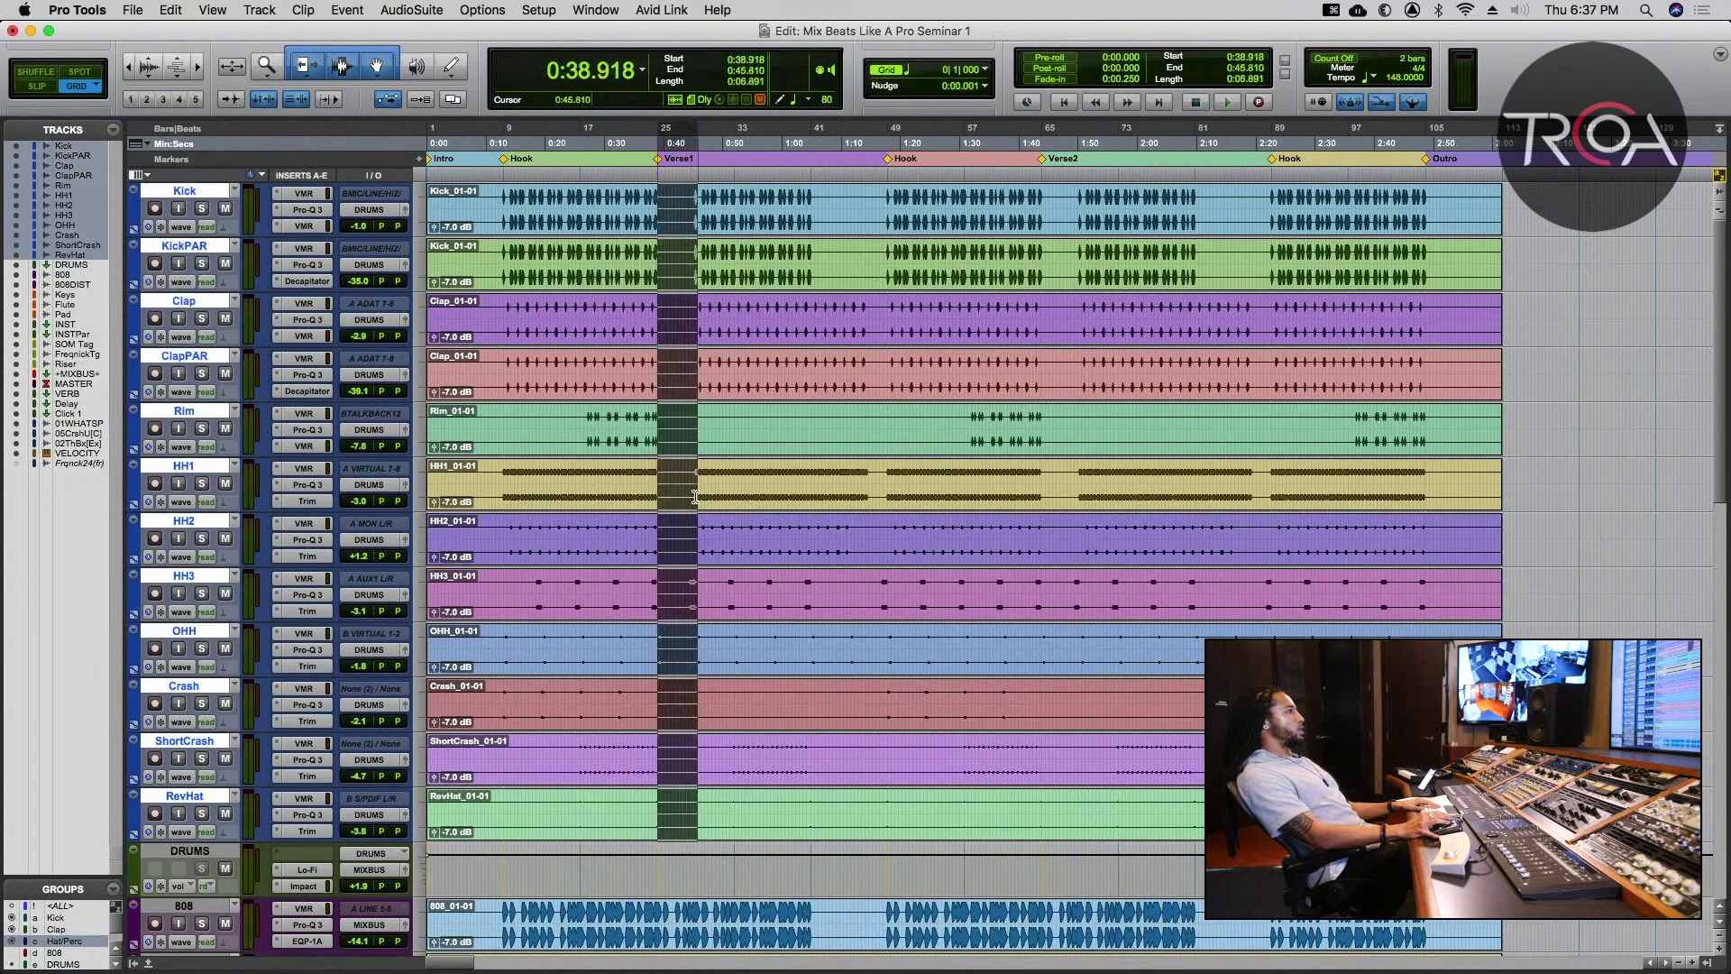
pyautogui.click(817, 195)
pyautogui.moveTo(816, 196); pyautogui.dragTo(884, 262)
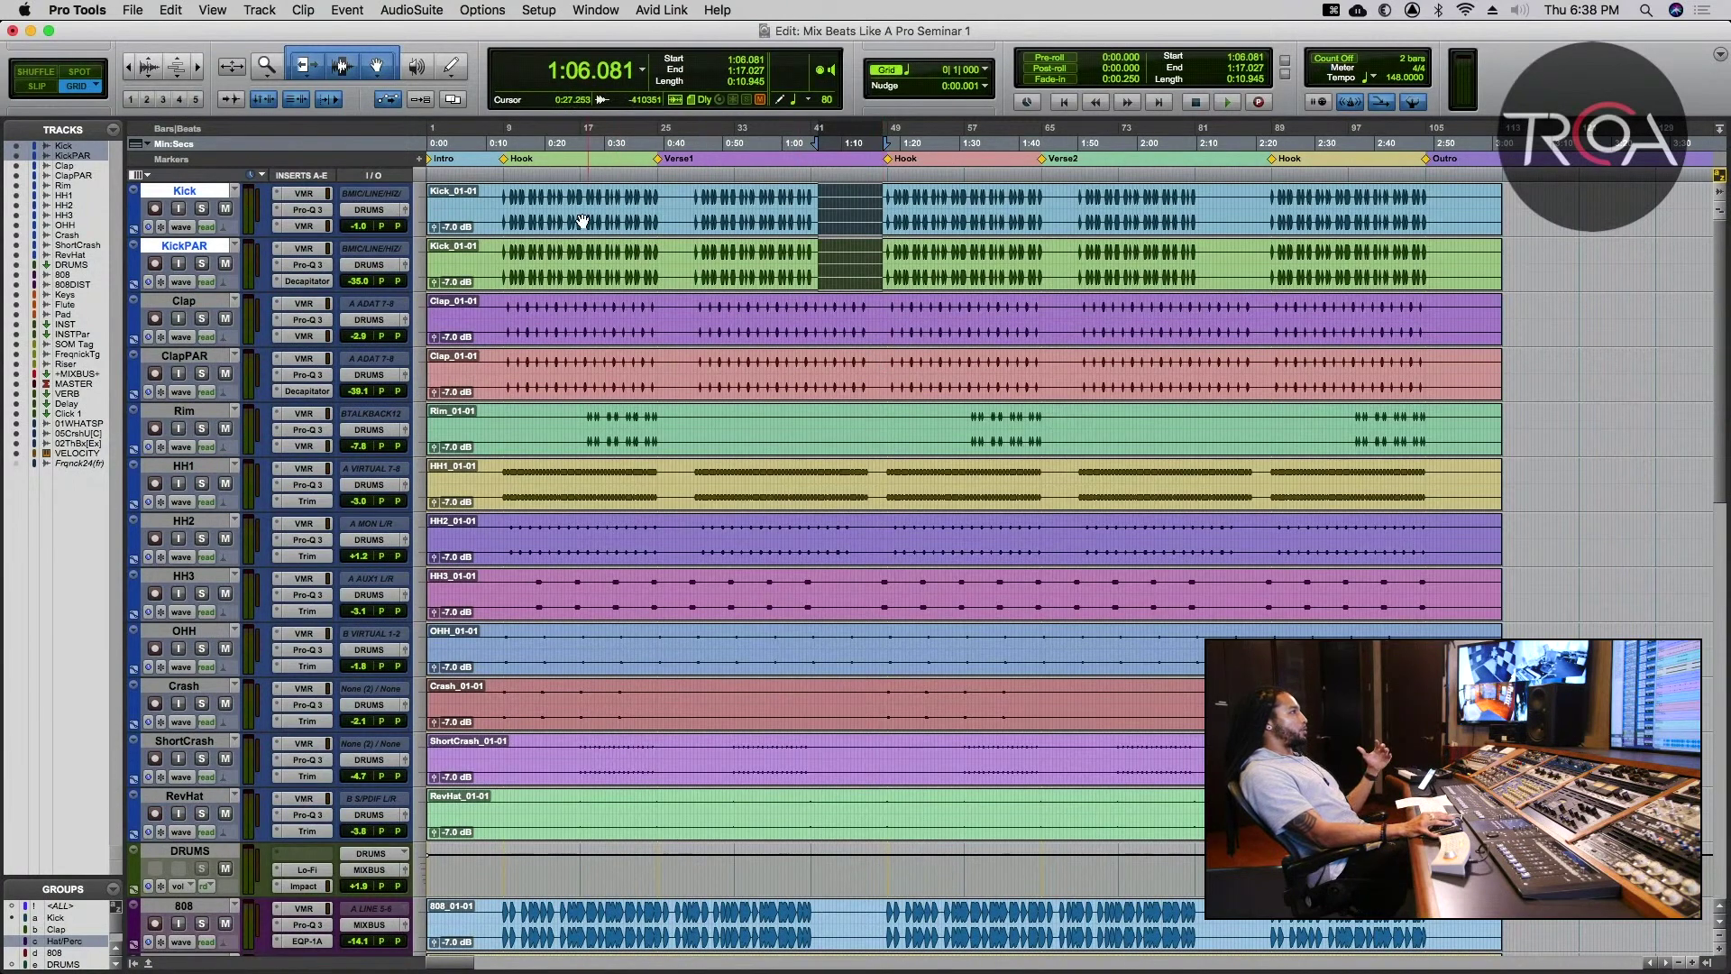
pyautogui.click(521, 194)
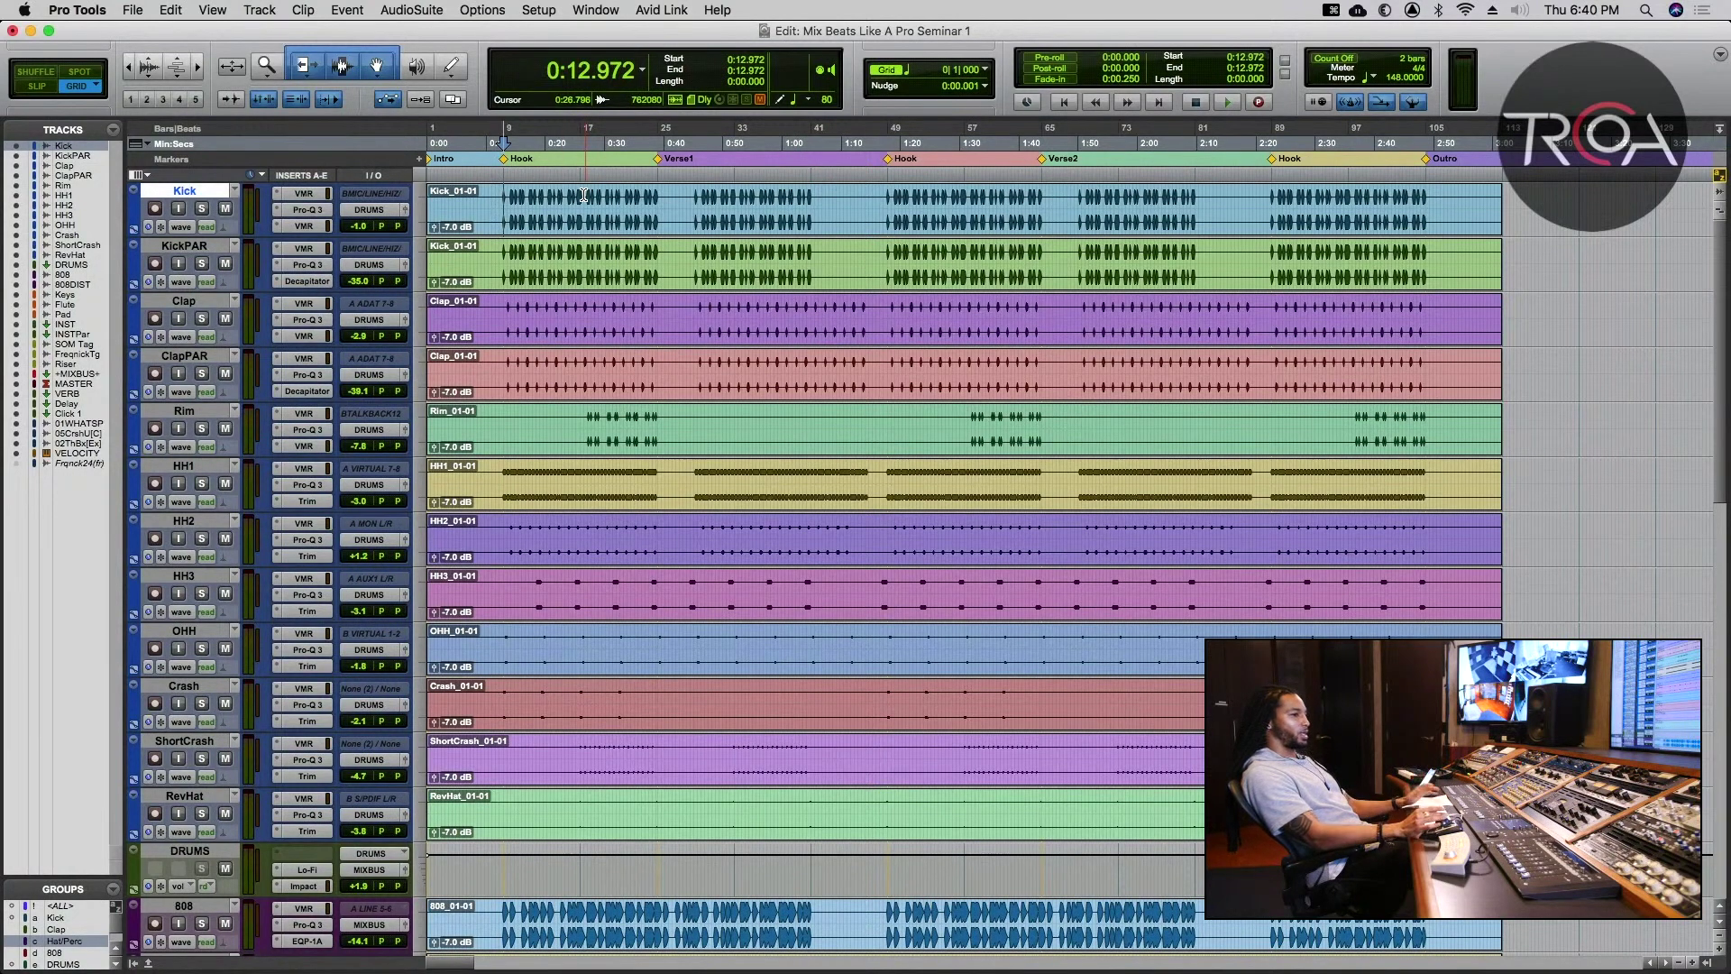
# - Select the whole Pad clip and move the selection up two tracks to Keys
pyautogui.scroll(-6, 692, 305)
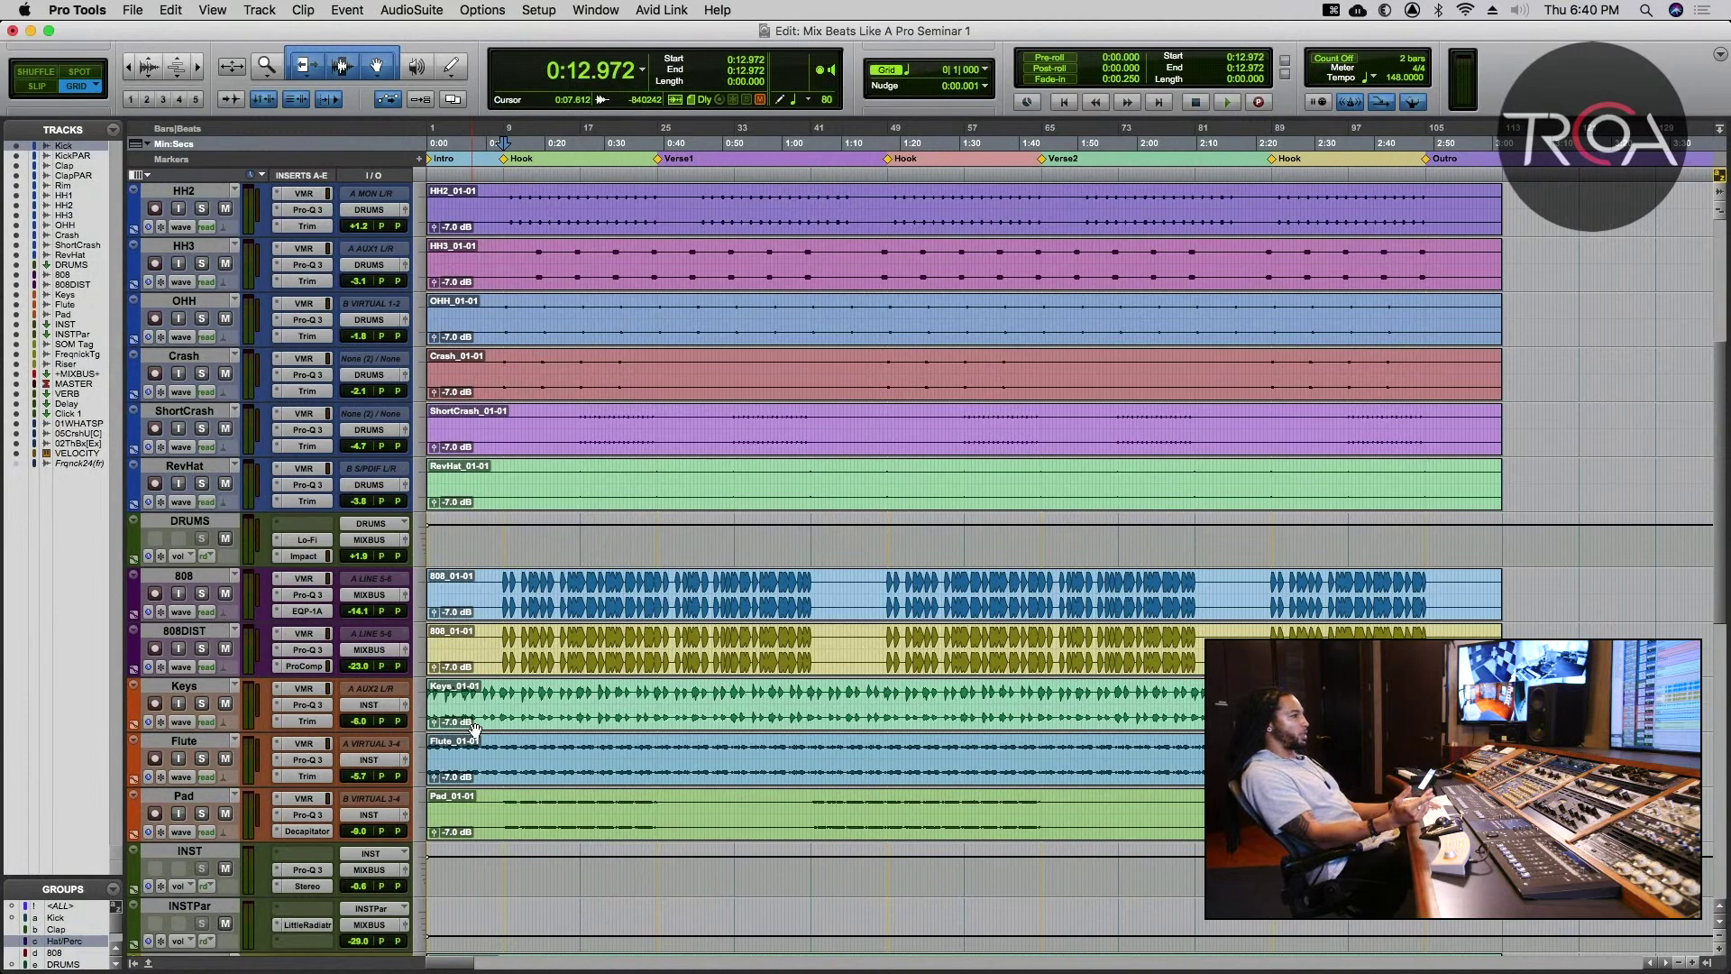
pyautogui.click(563, 824)
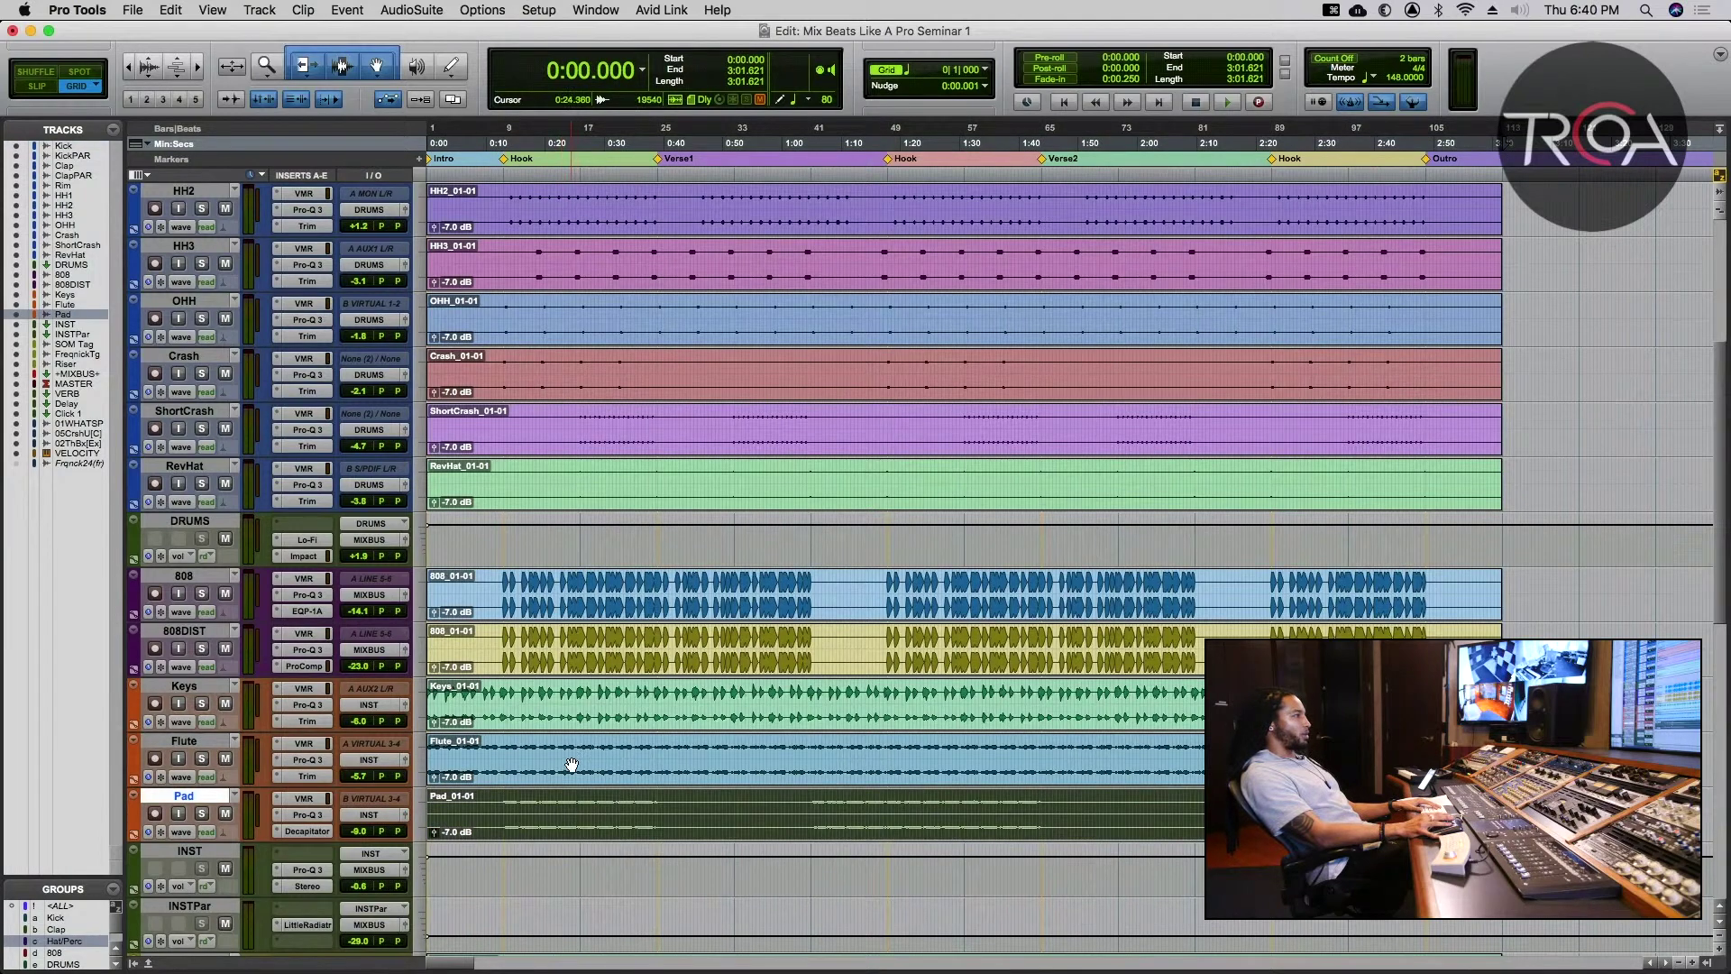
pyautogui.press('p')
pyautogui.press('p')
# - Select the whole Kick clip on the first track
pyautogui.scroll(1, 622, 510)
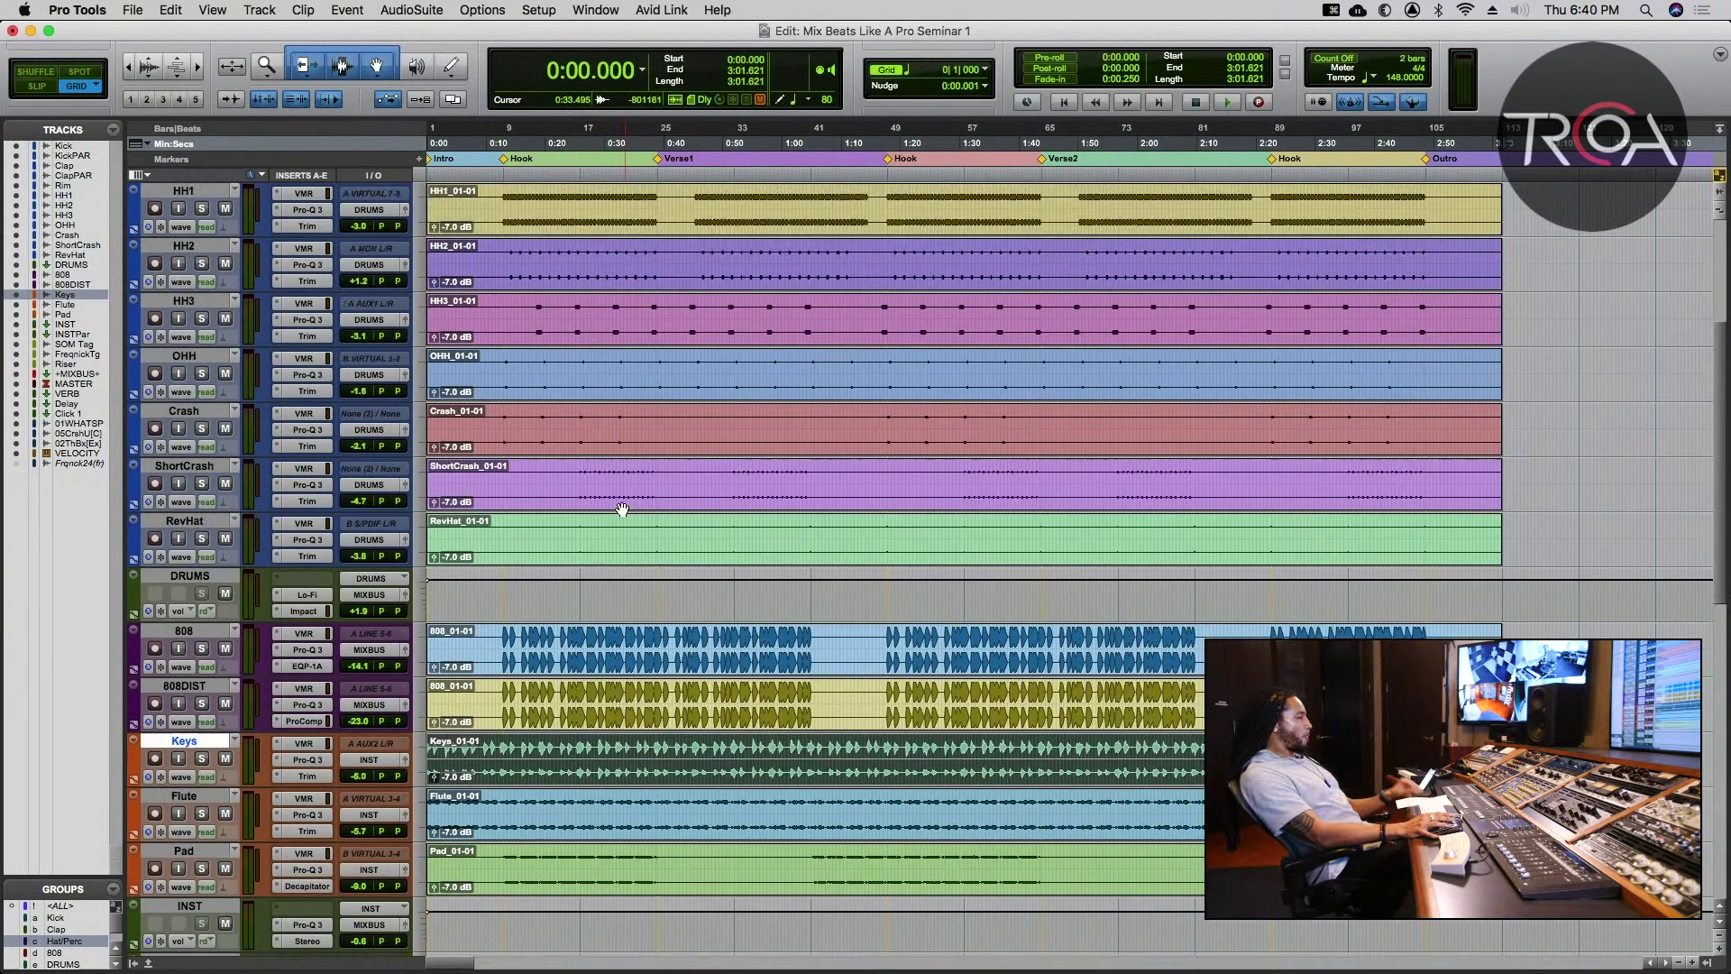
pyautogui.scroll(5, 622, 510)
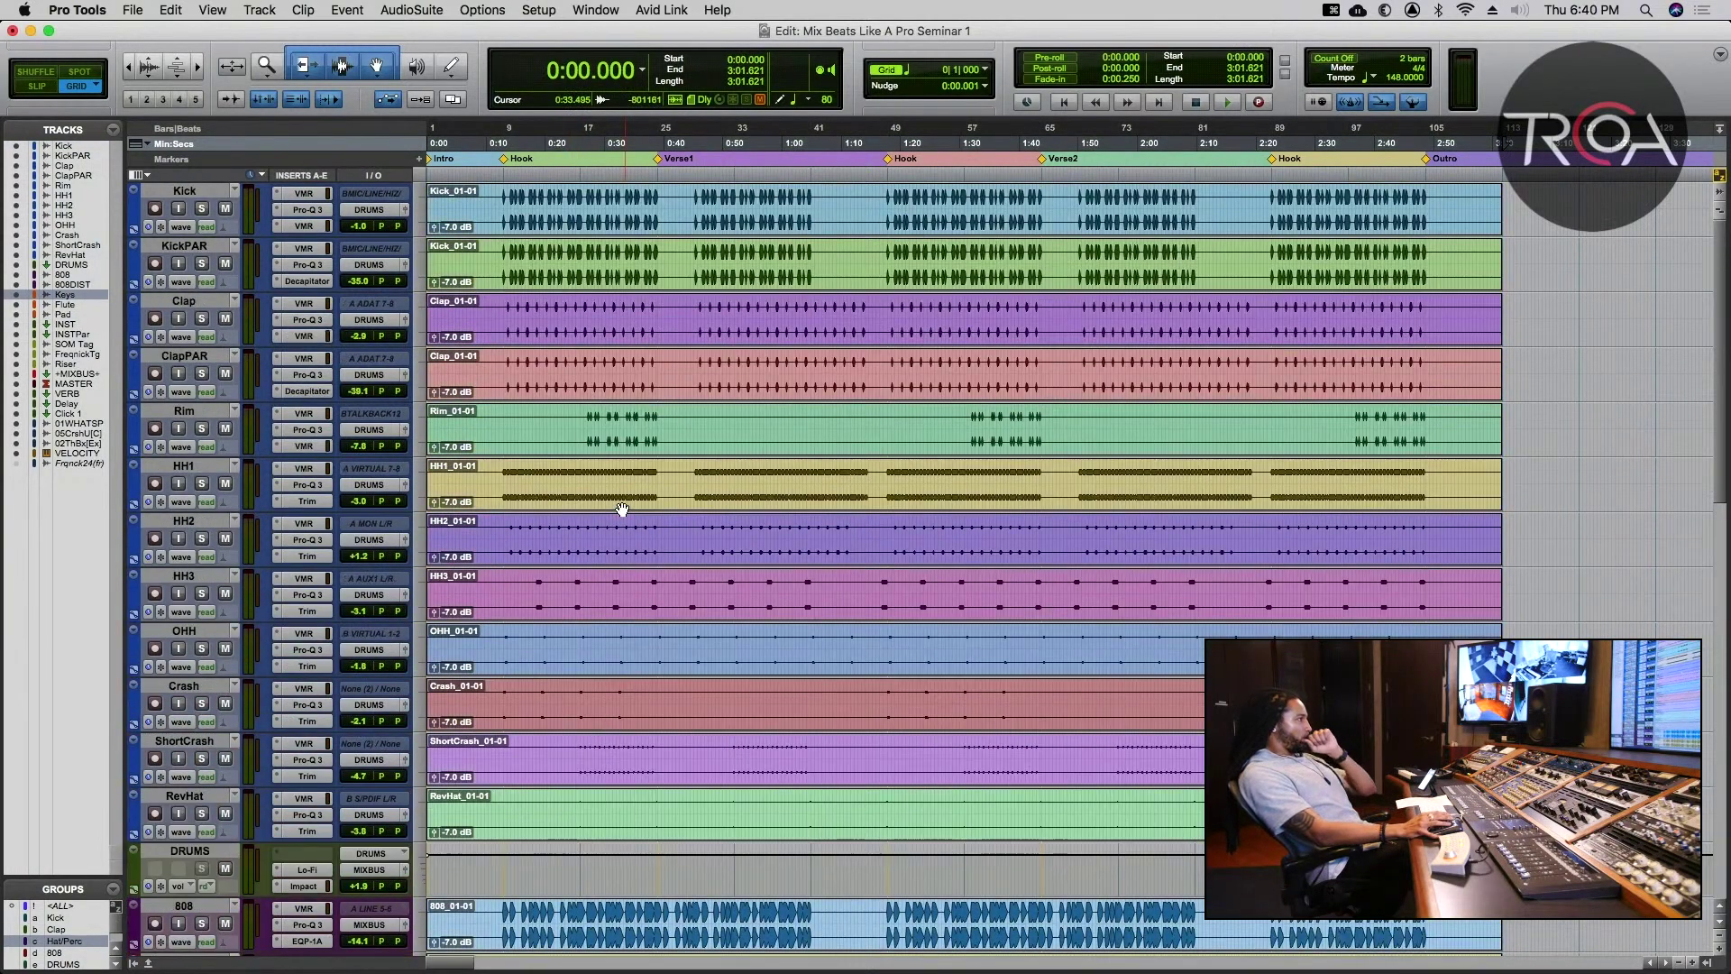
pyautogui.click(793, 222)
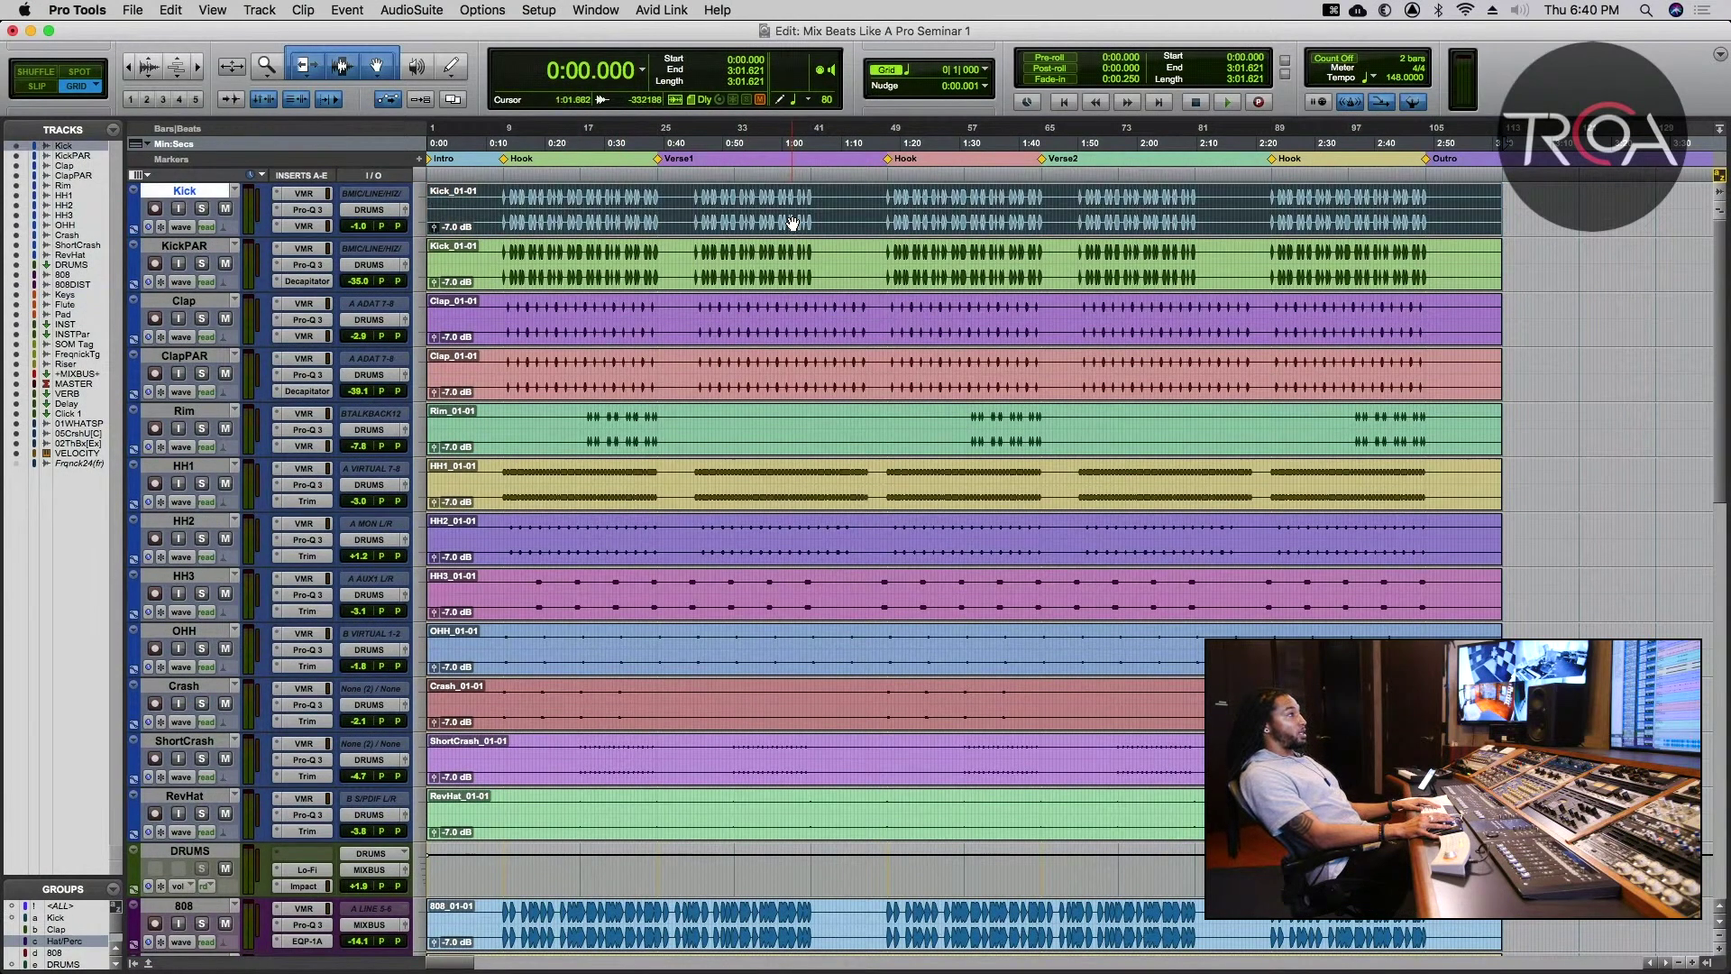
# - Examine the mixer's inserts, sends and faders up to the master and effects channels, and return to the edit window
pyautogui.press('super+equal')
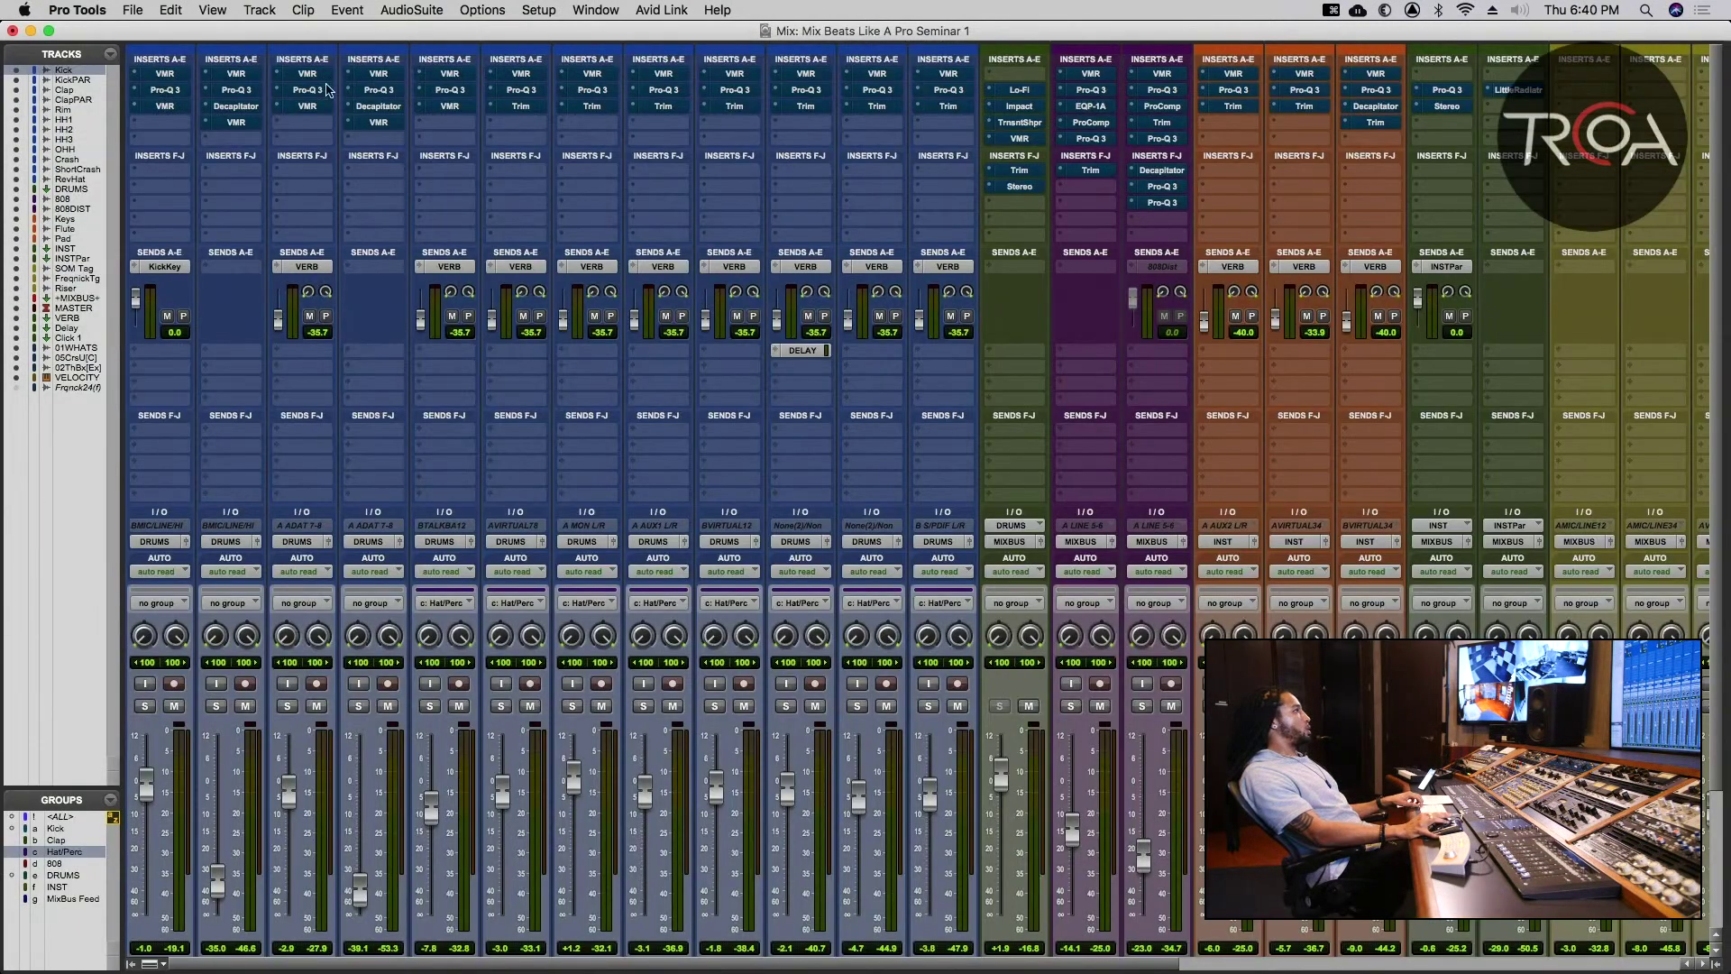
pyautogui.hscroll(3, 852, 117)
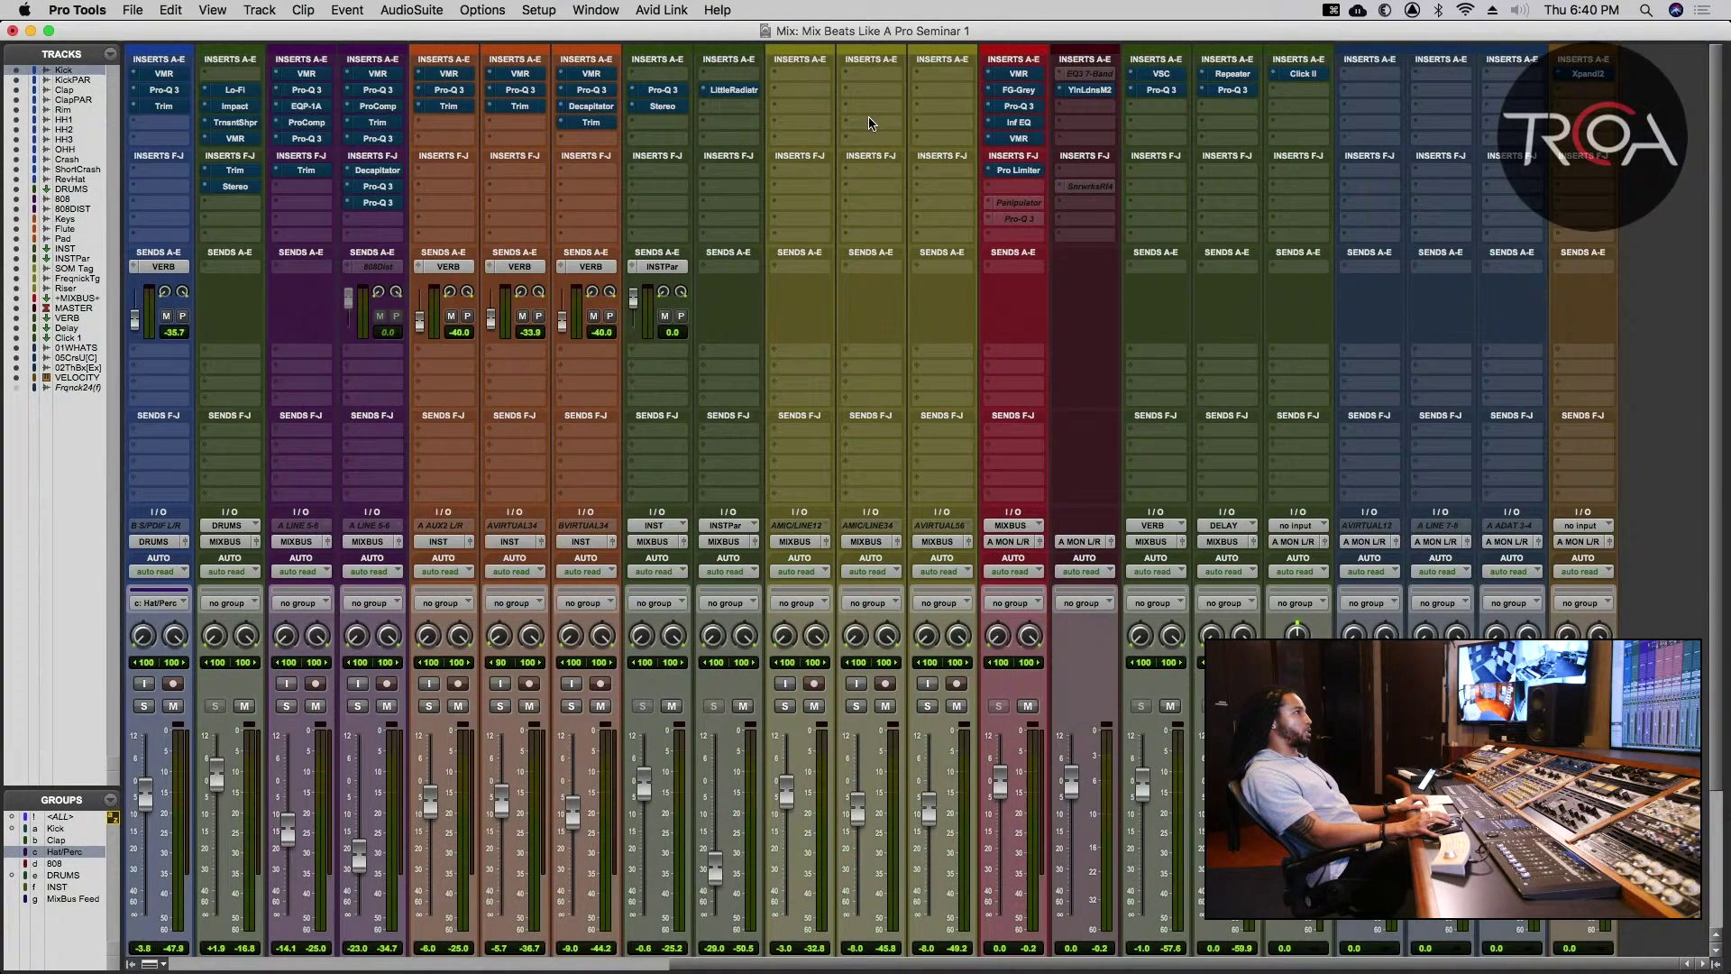
pyautogui.scroll(-5, 1062, 816)
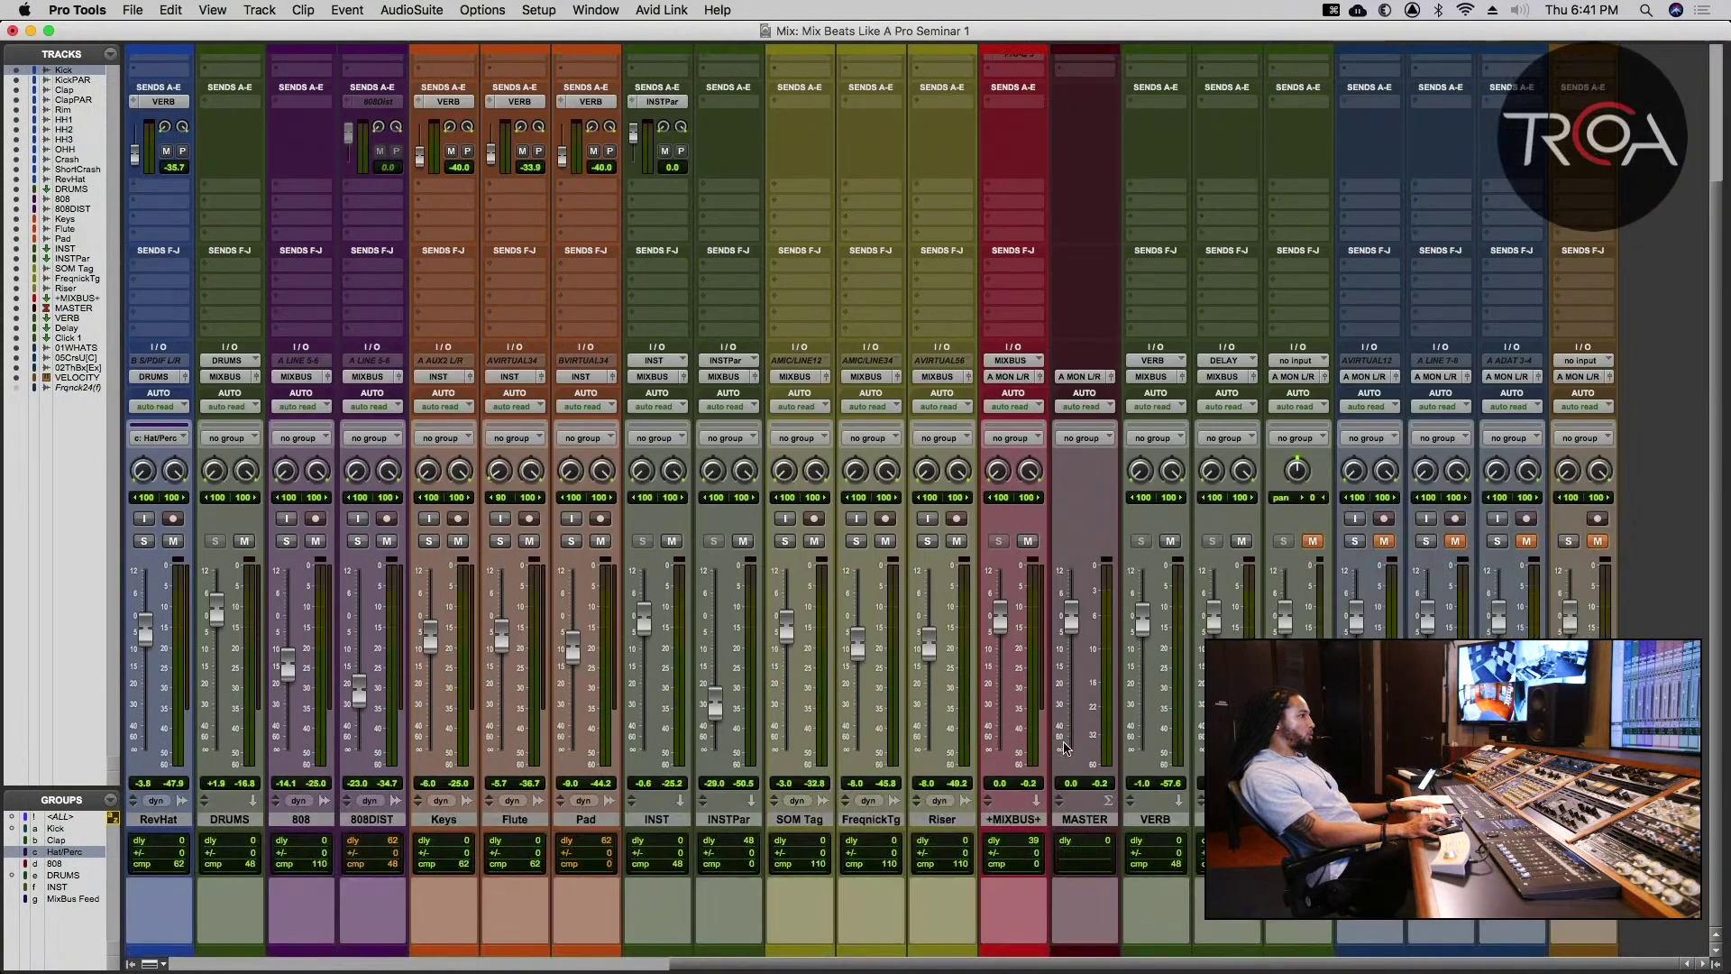
pyautogui.press('super+equal')
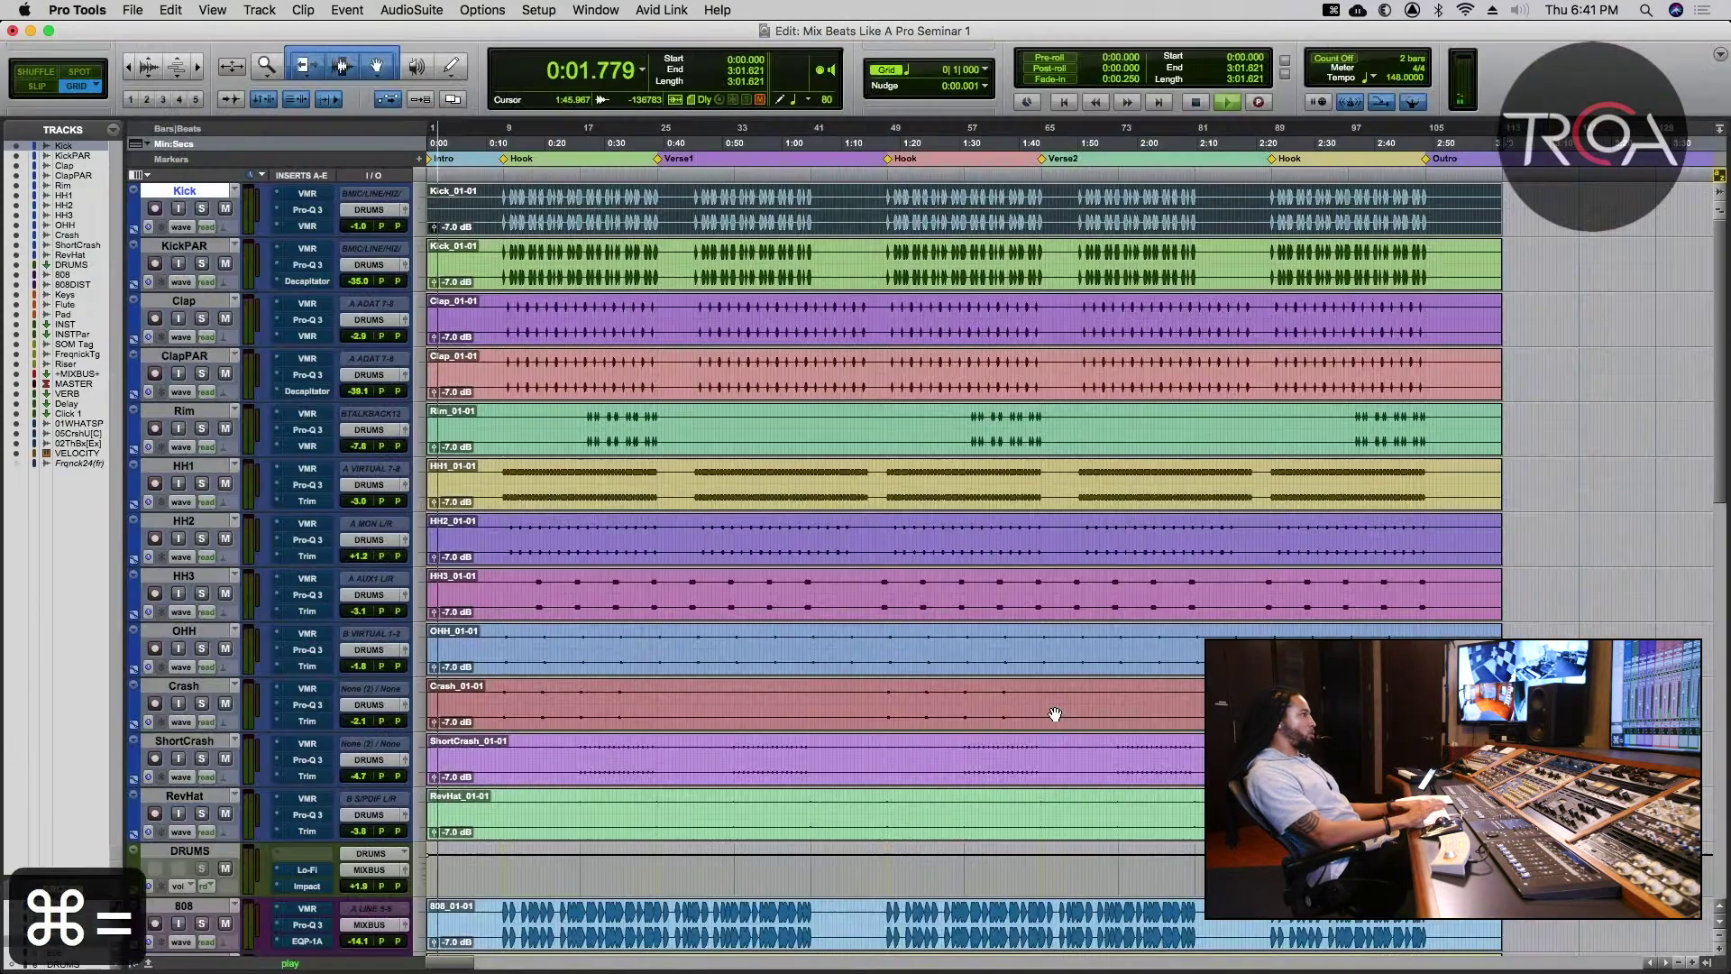
# - Play the session from 0:24.729 and alternate between the edit and mix windows to watch the track meters
pyautogui.click(581, 197)
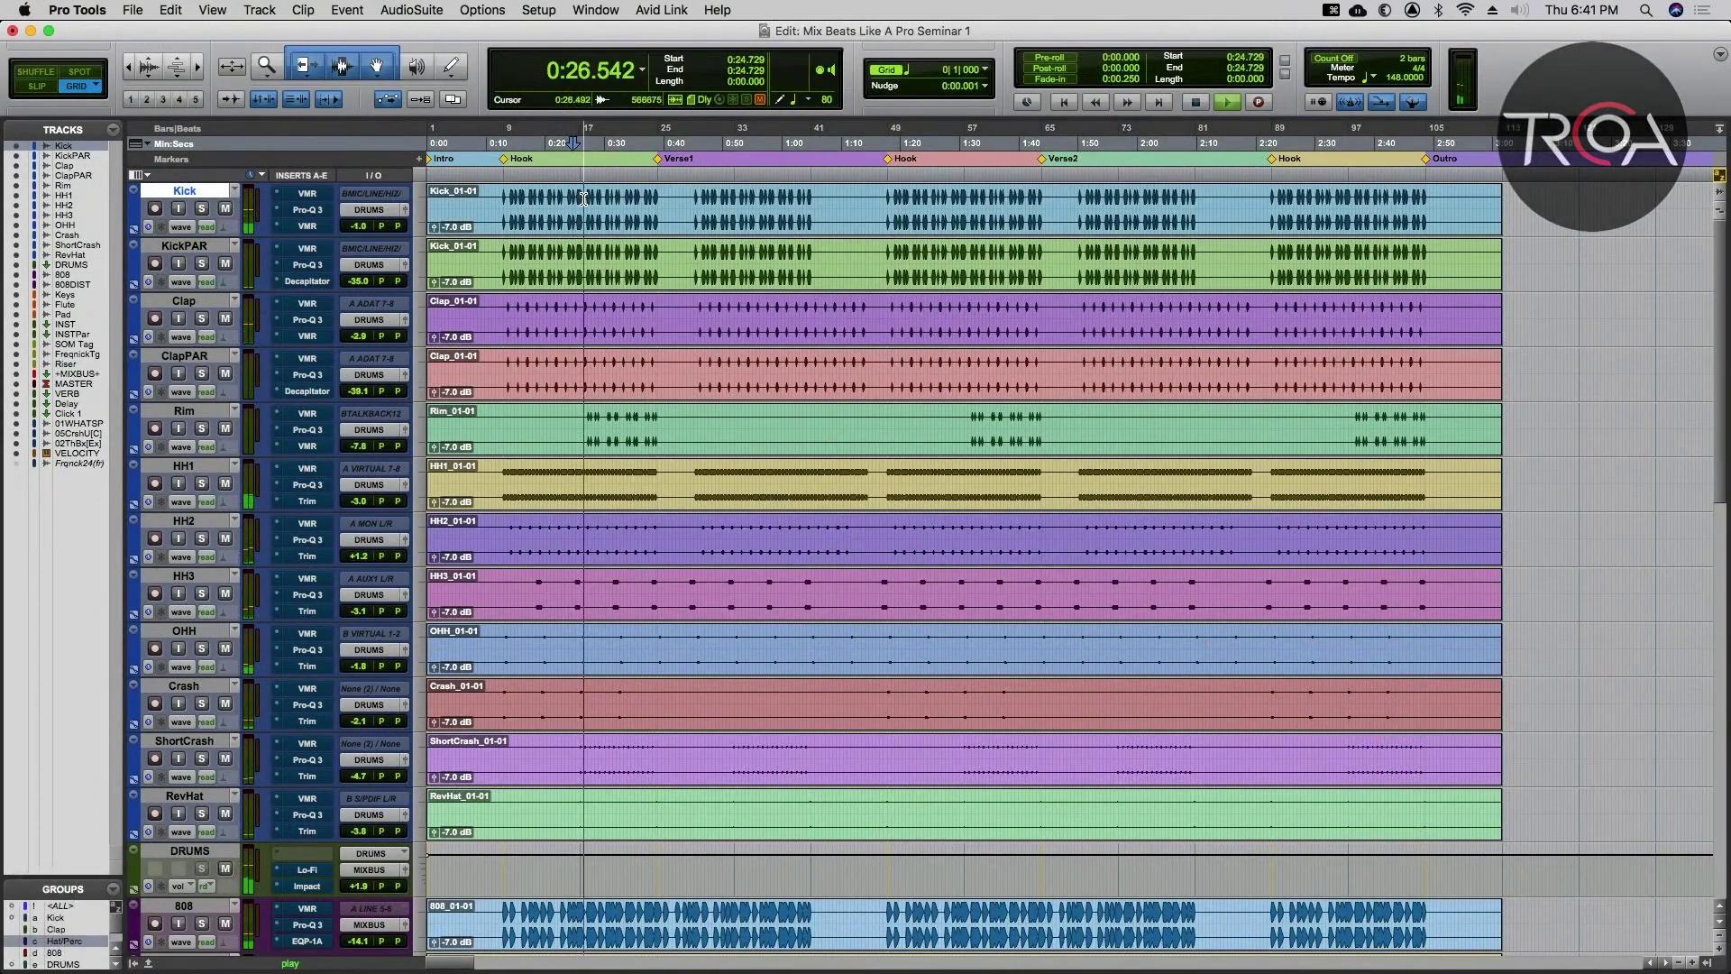
pyautogui.press('super+equal')
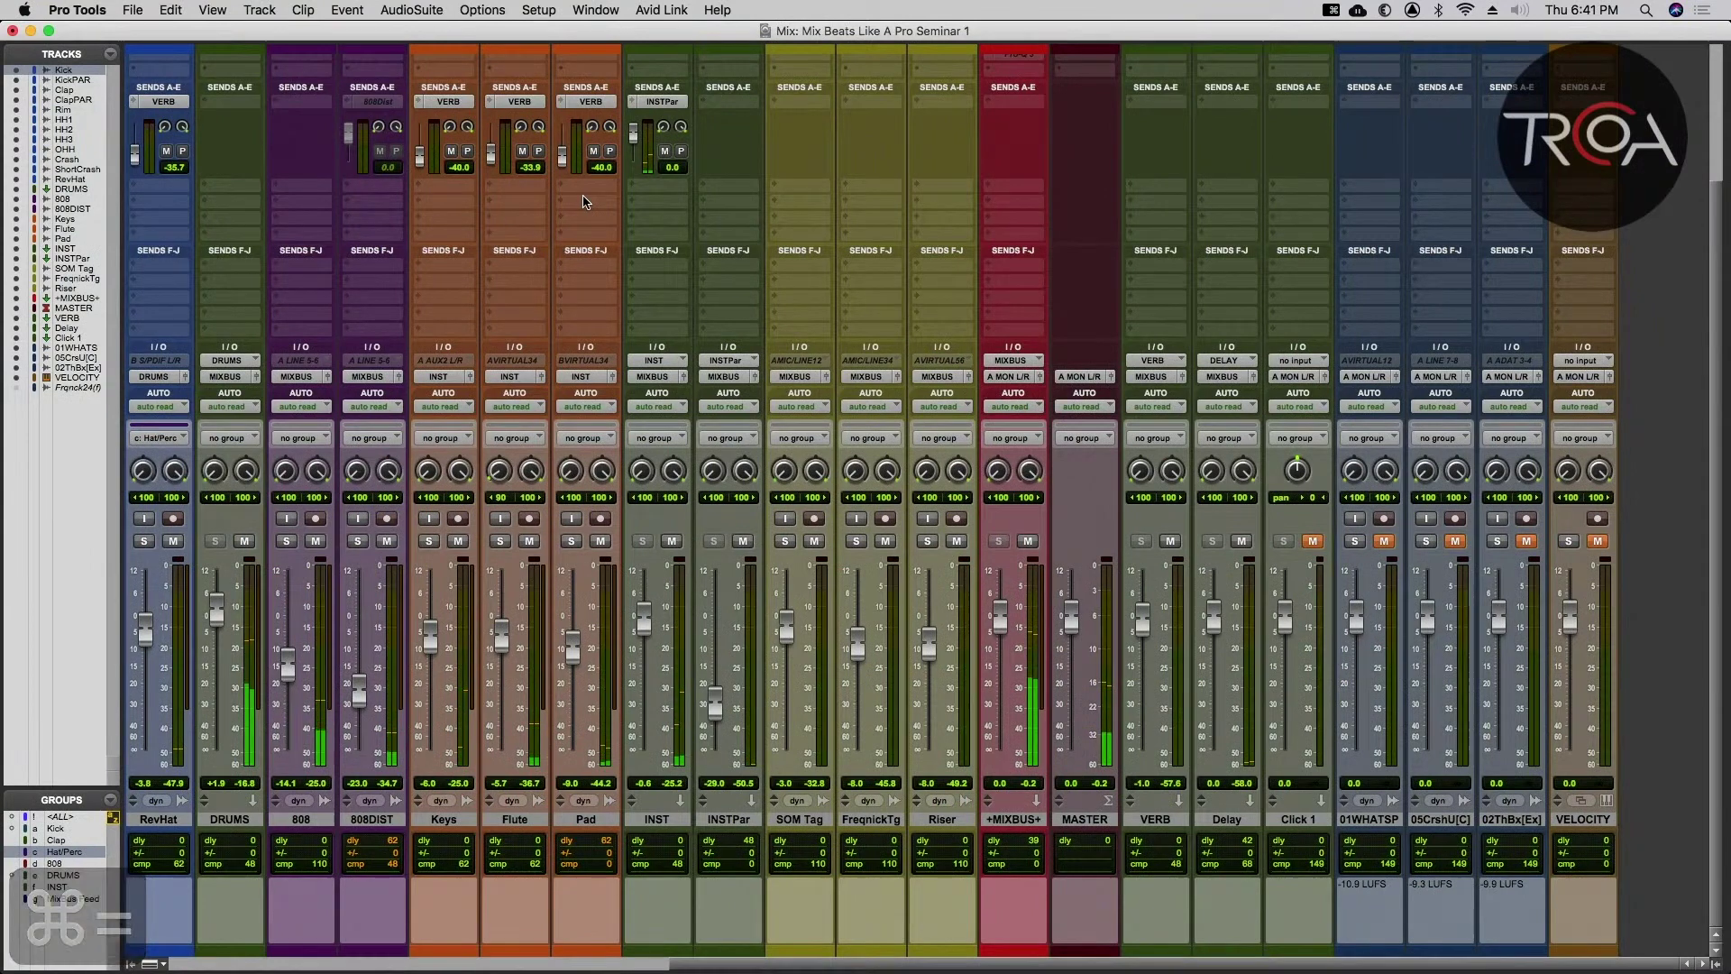
pyautogui.press('super+equal')
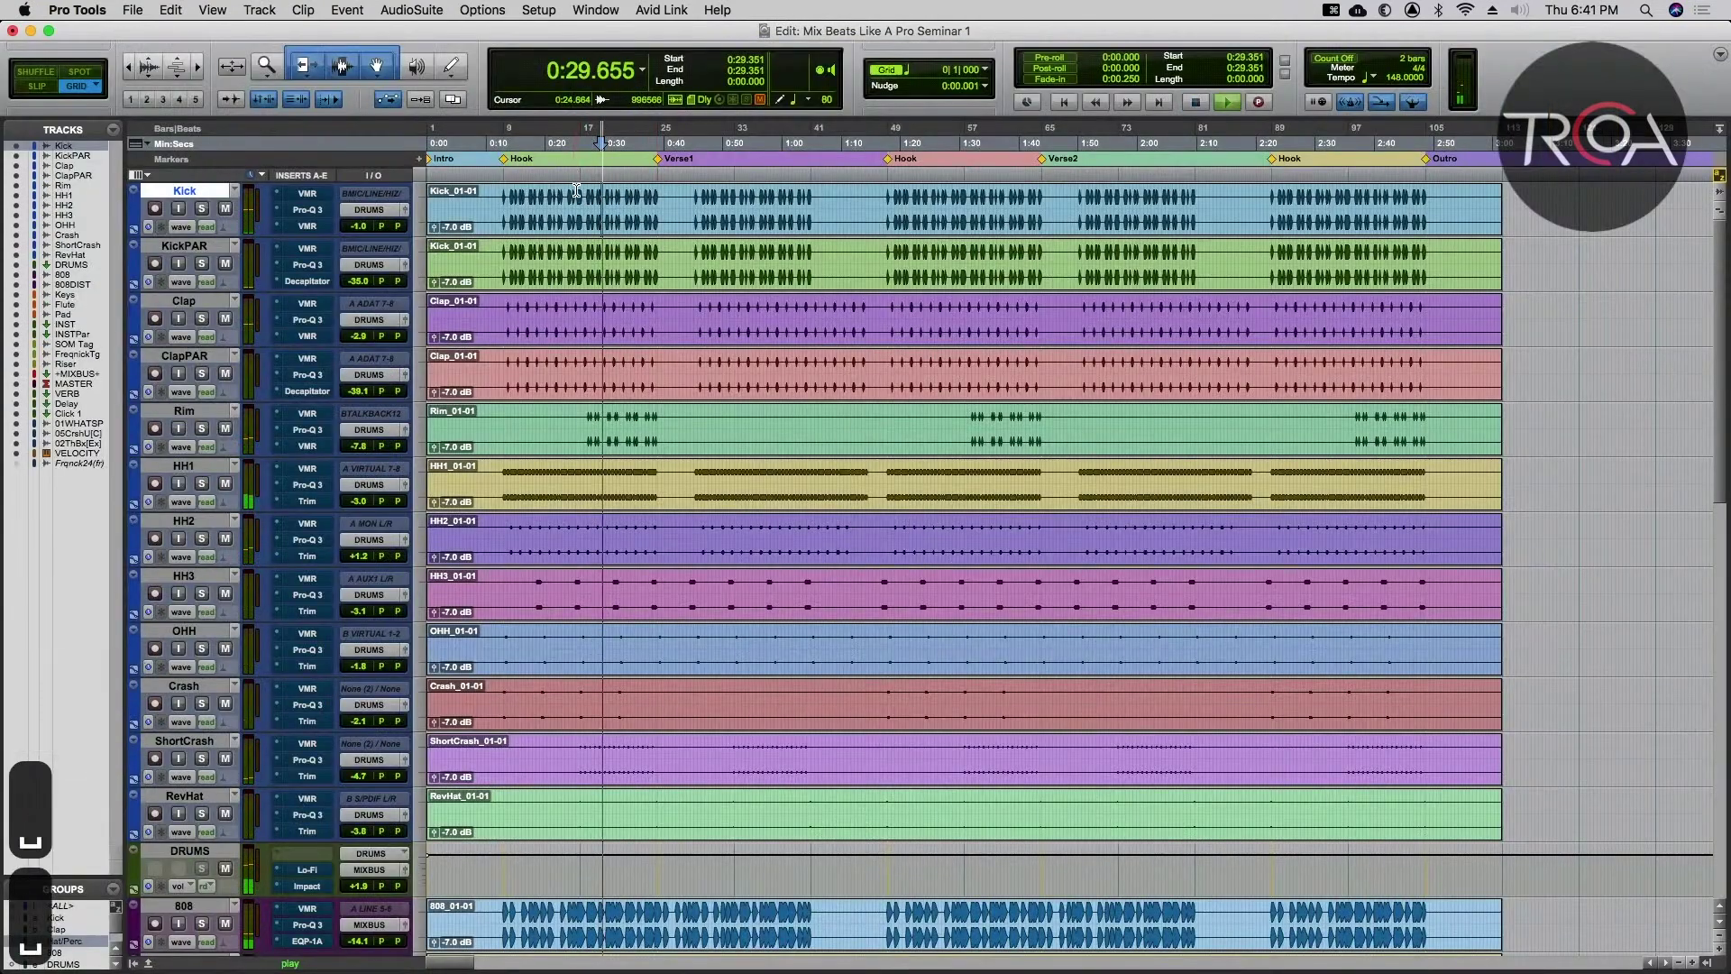
pyautogui.press('super+equal')
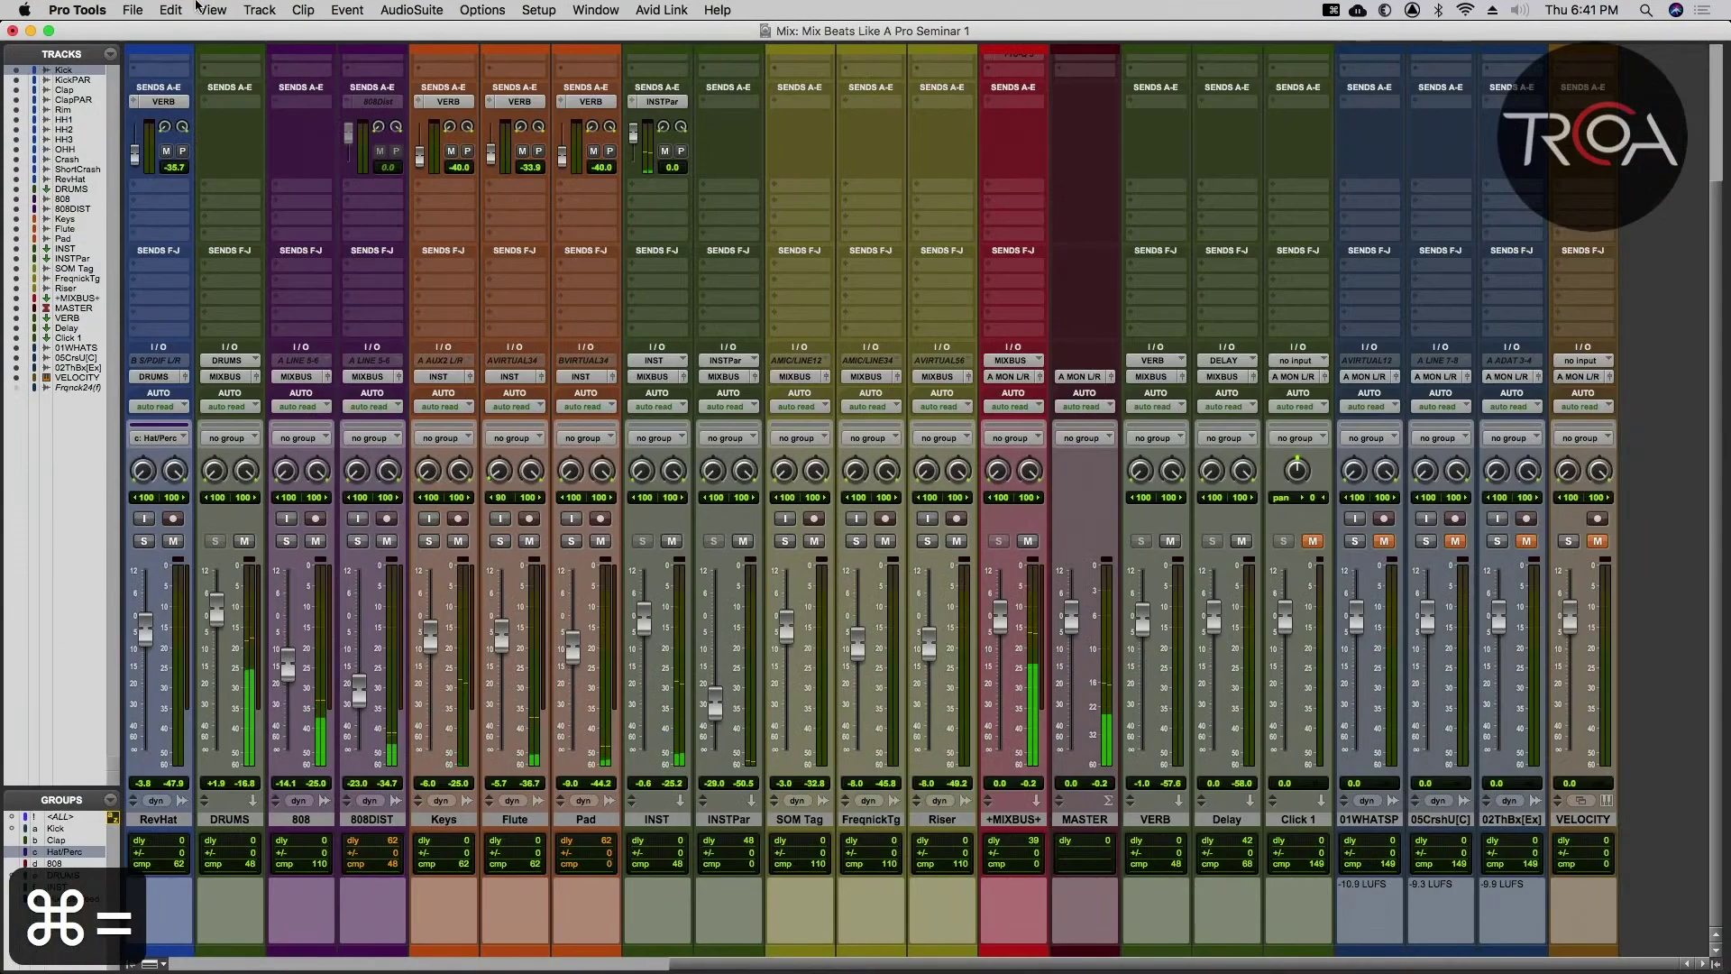
# - Enable Pre-Fader Metering for the mixer and check that the option is active
pyautogui.hscroll(-10, 594, 197)
pyautogui.click(483, 10)
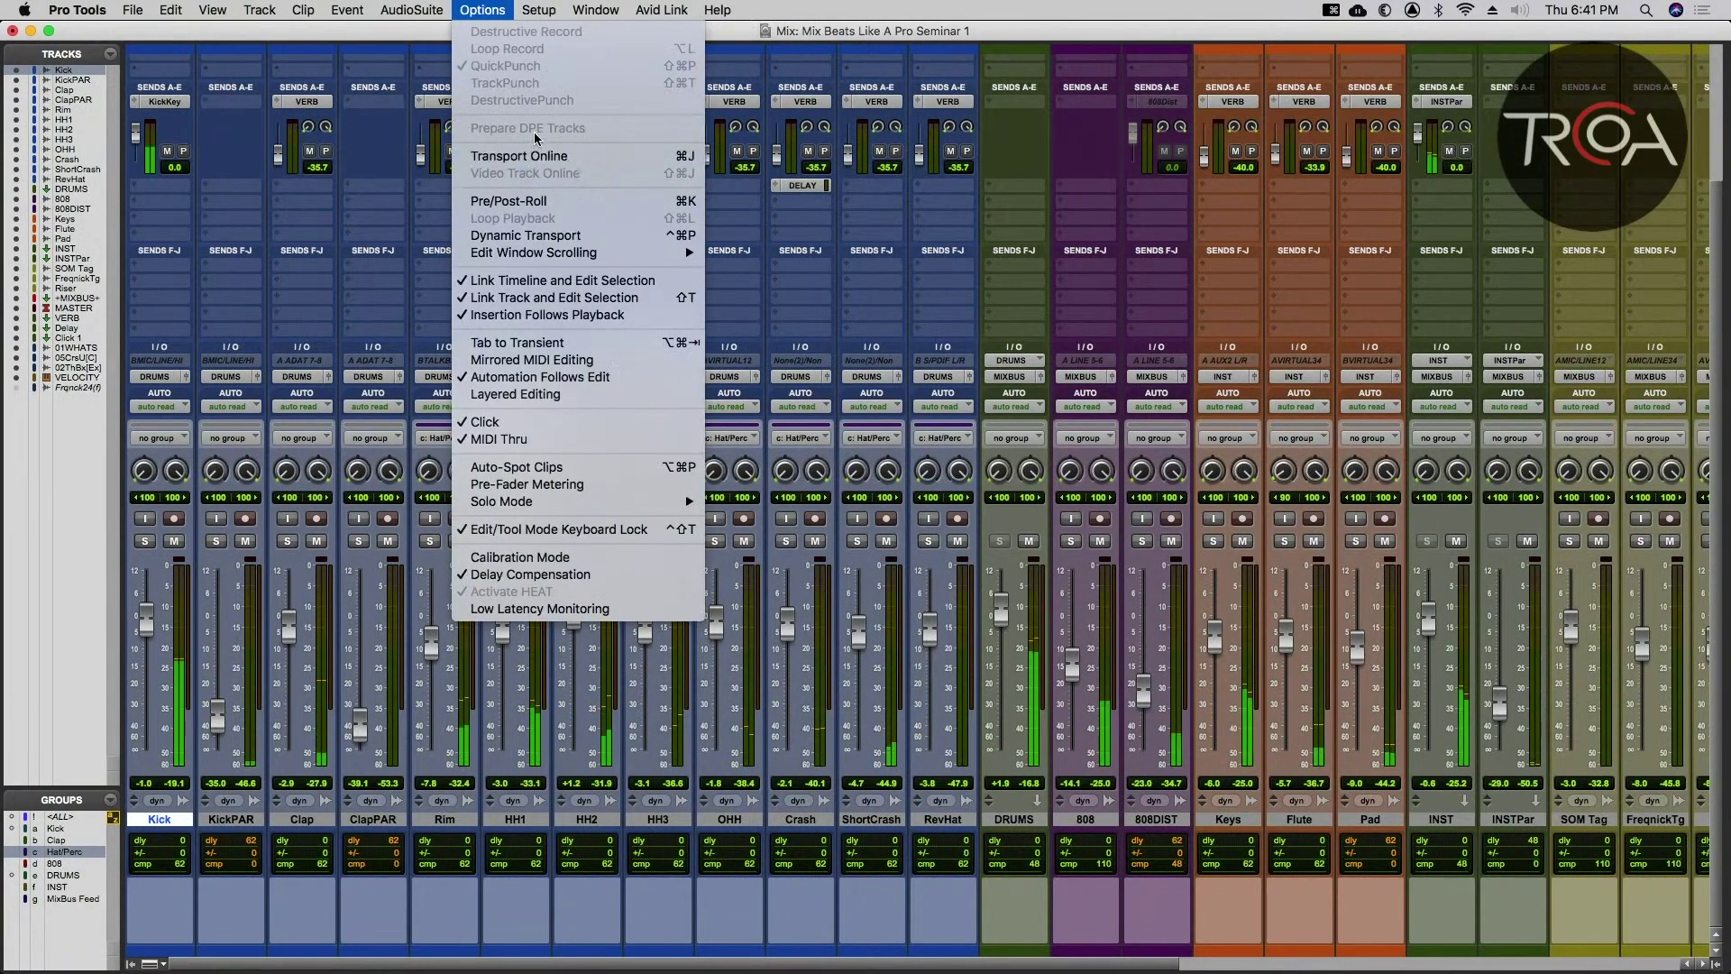
pyautogui.click(545, 486)
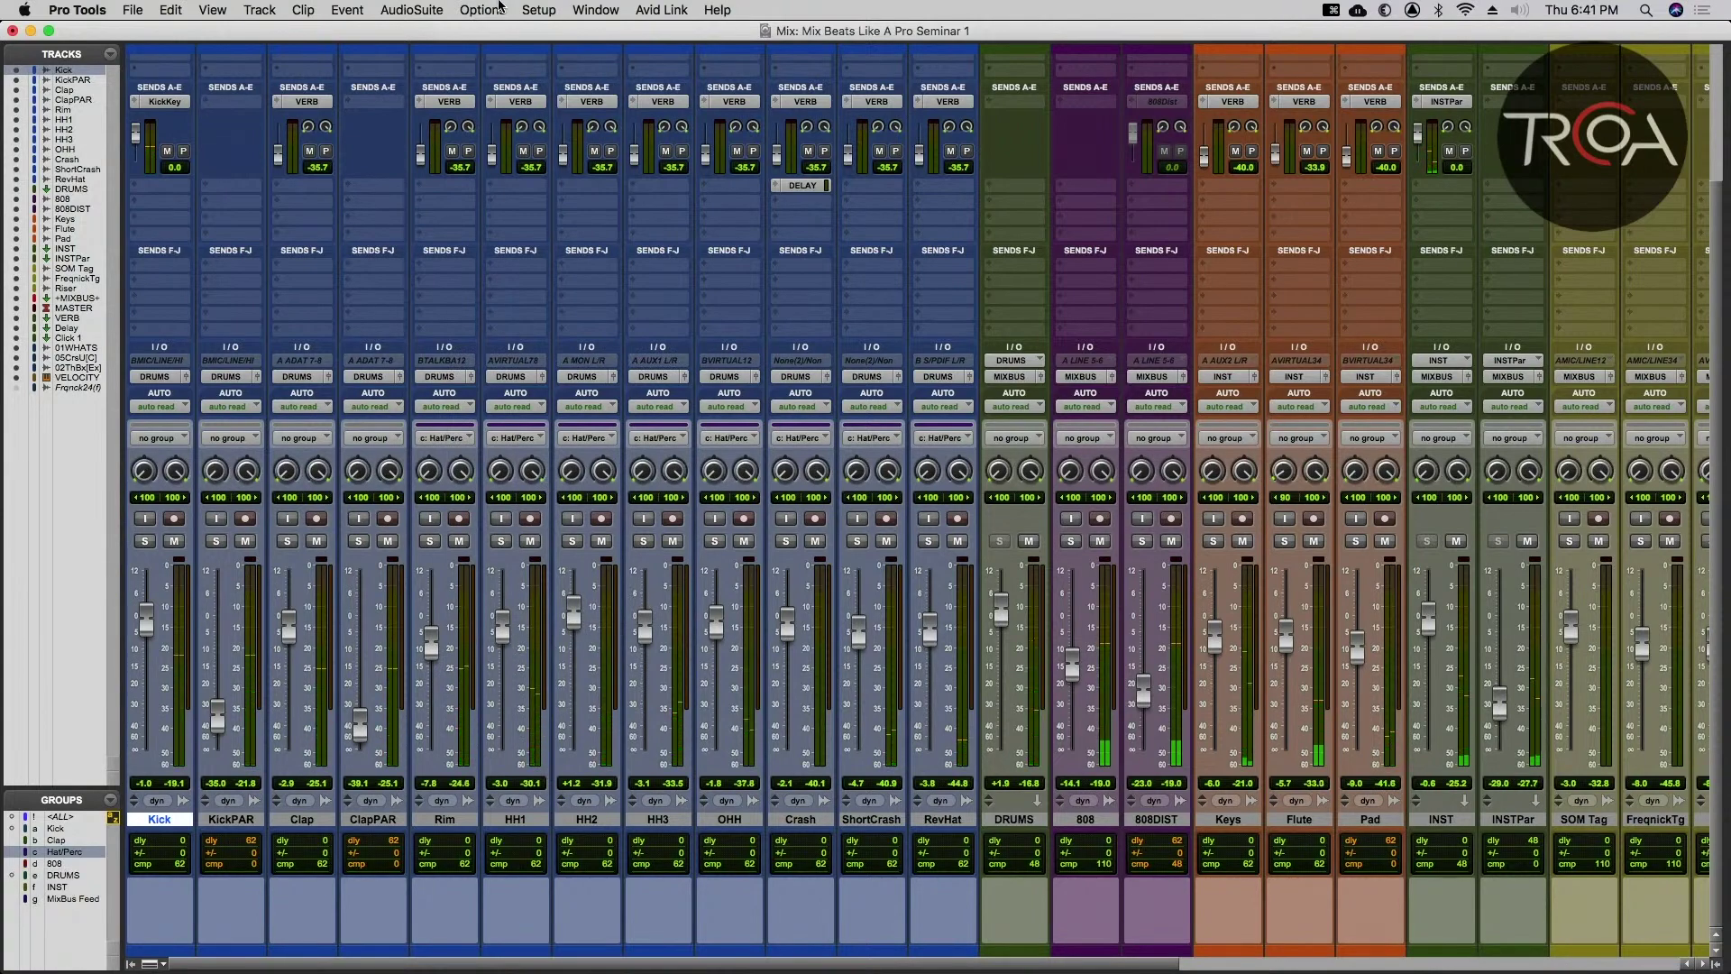
pyautogui.click(502, 9)
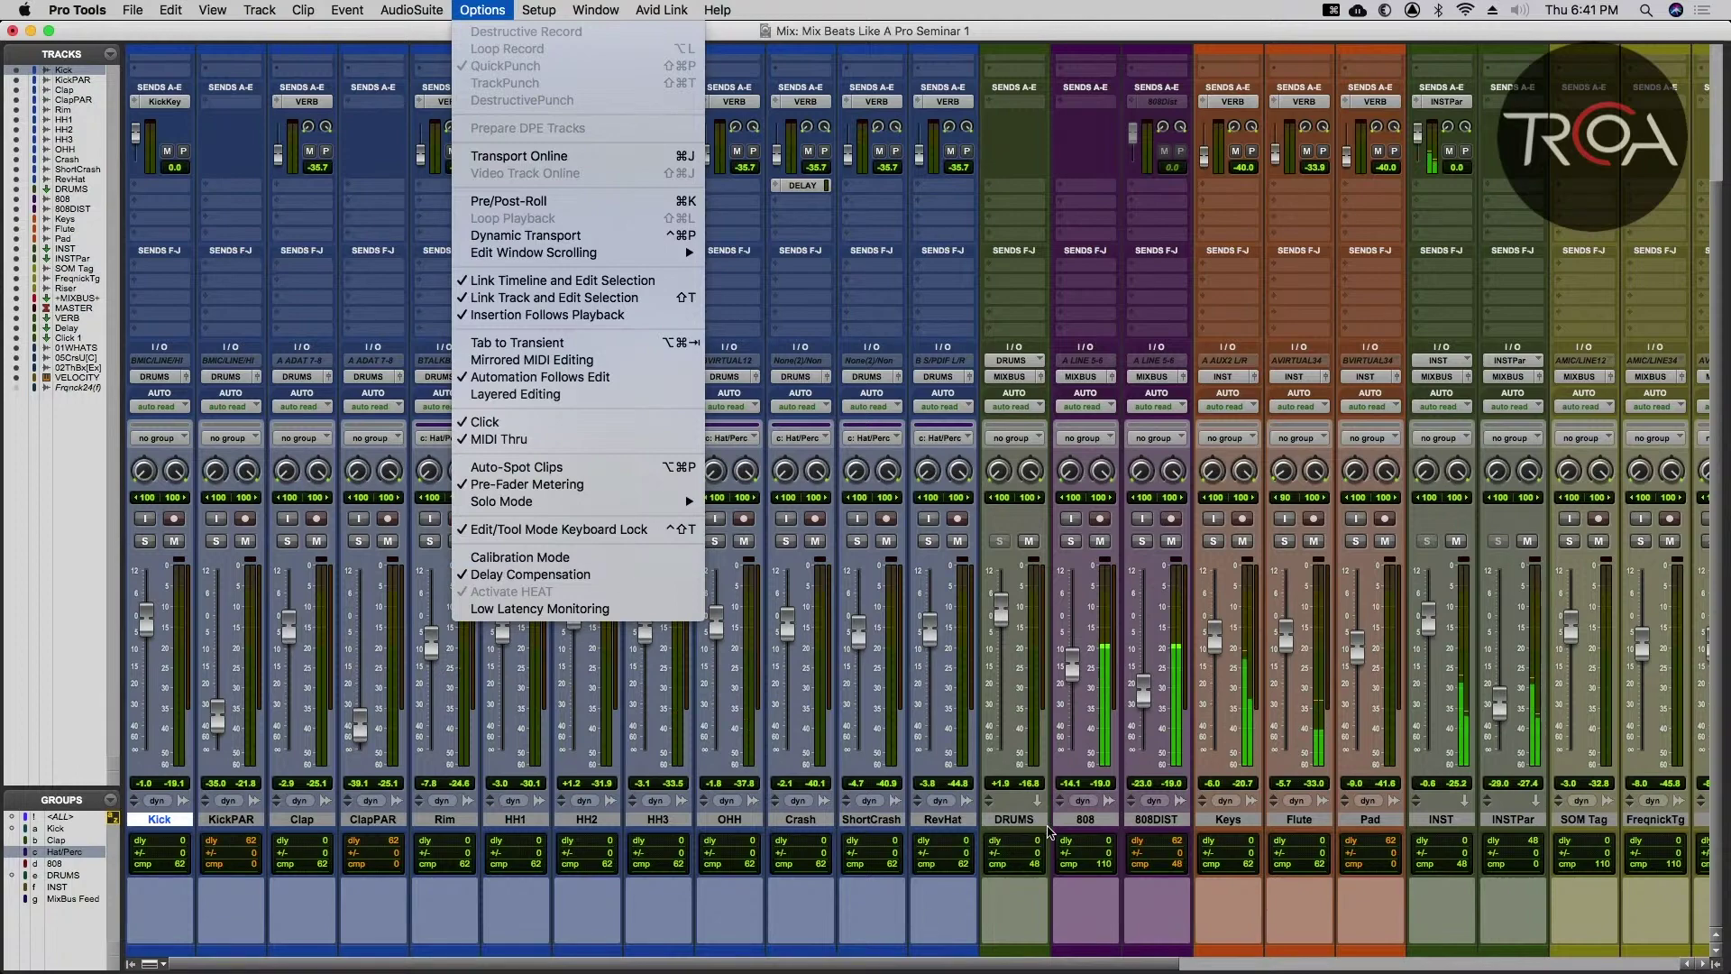
pyautogui.click(1125, 839)
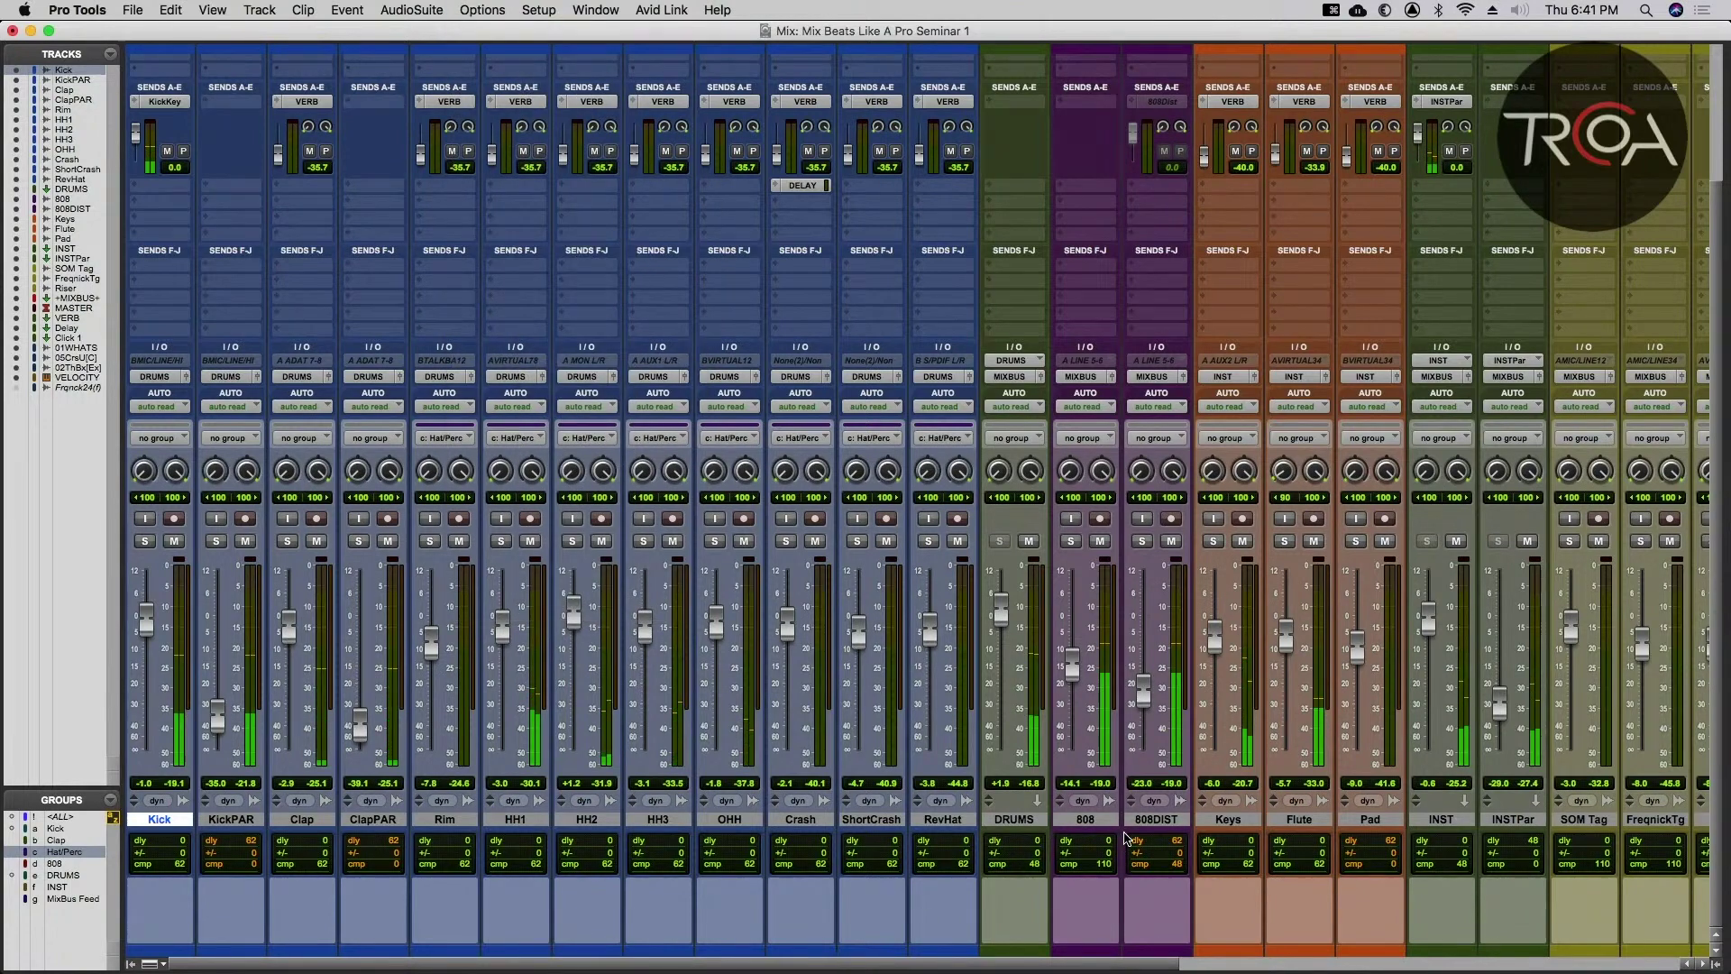
# - Review the mixer's channels again and select the whole Kick clip in the edit window
pyautogui.press('super+equal')
pyautogui.press('super+equal')
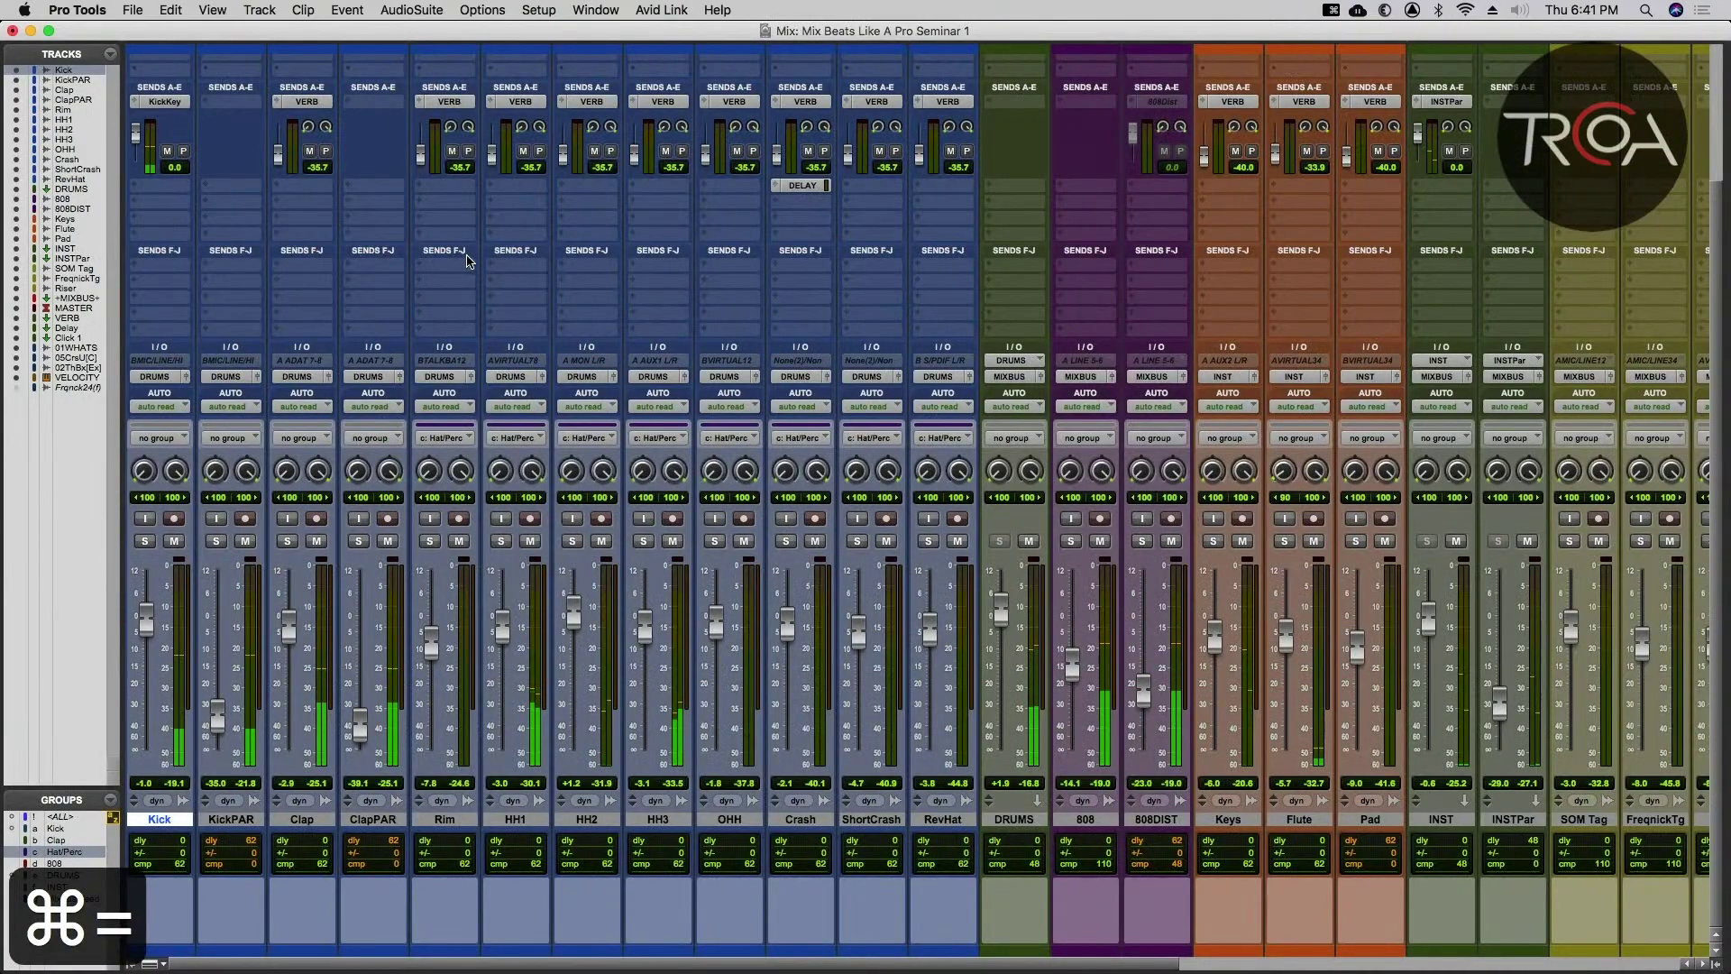
pyautogui.press('super+equal')
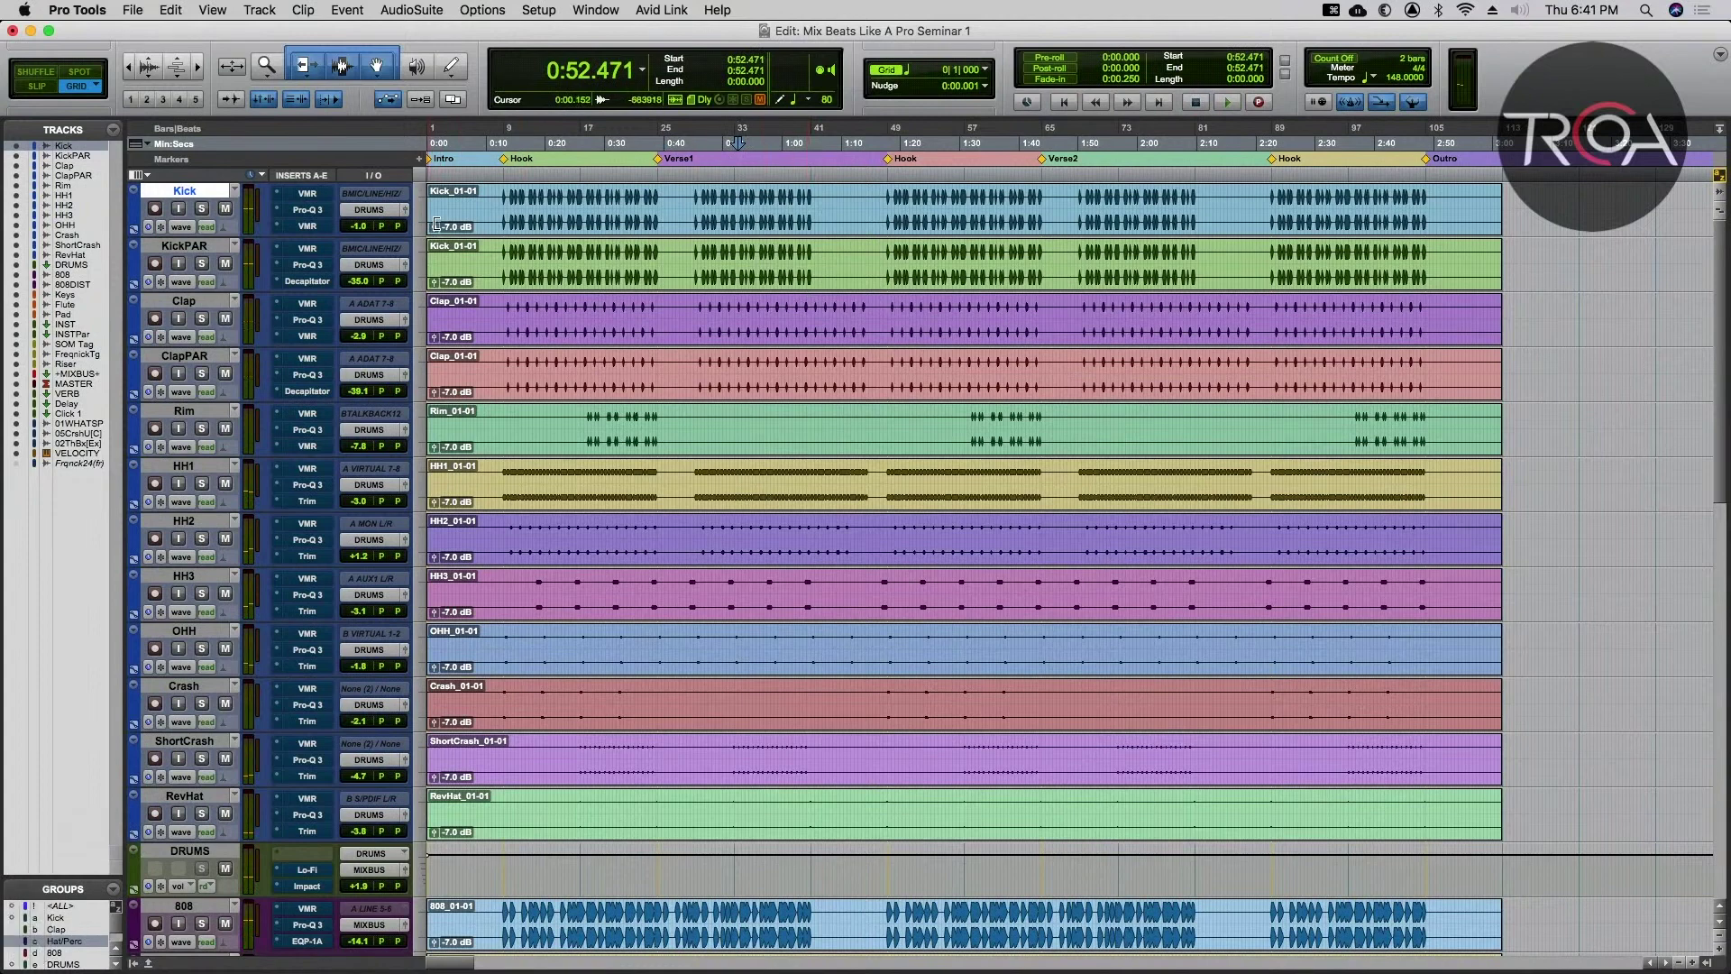
pyautogui.click(557, 227)
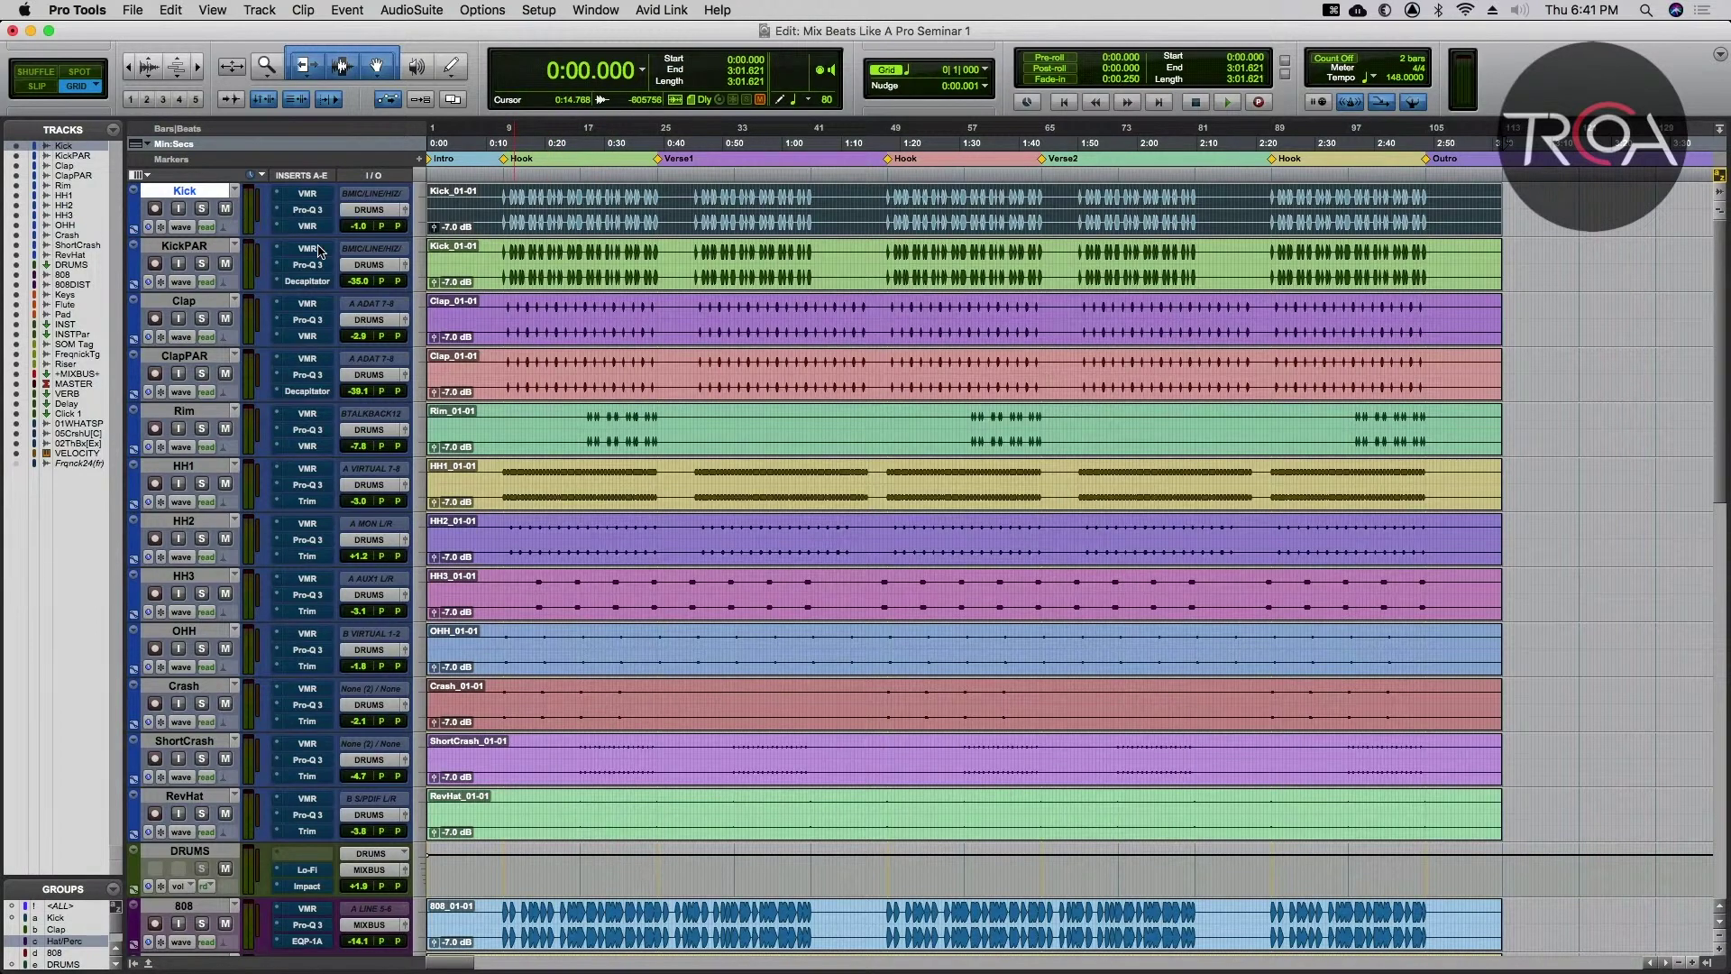
pyautogui.press('super+equal')
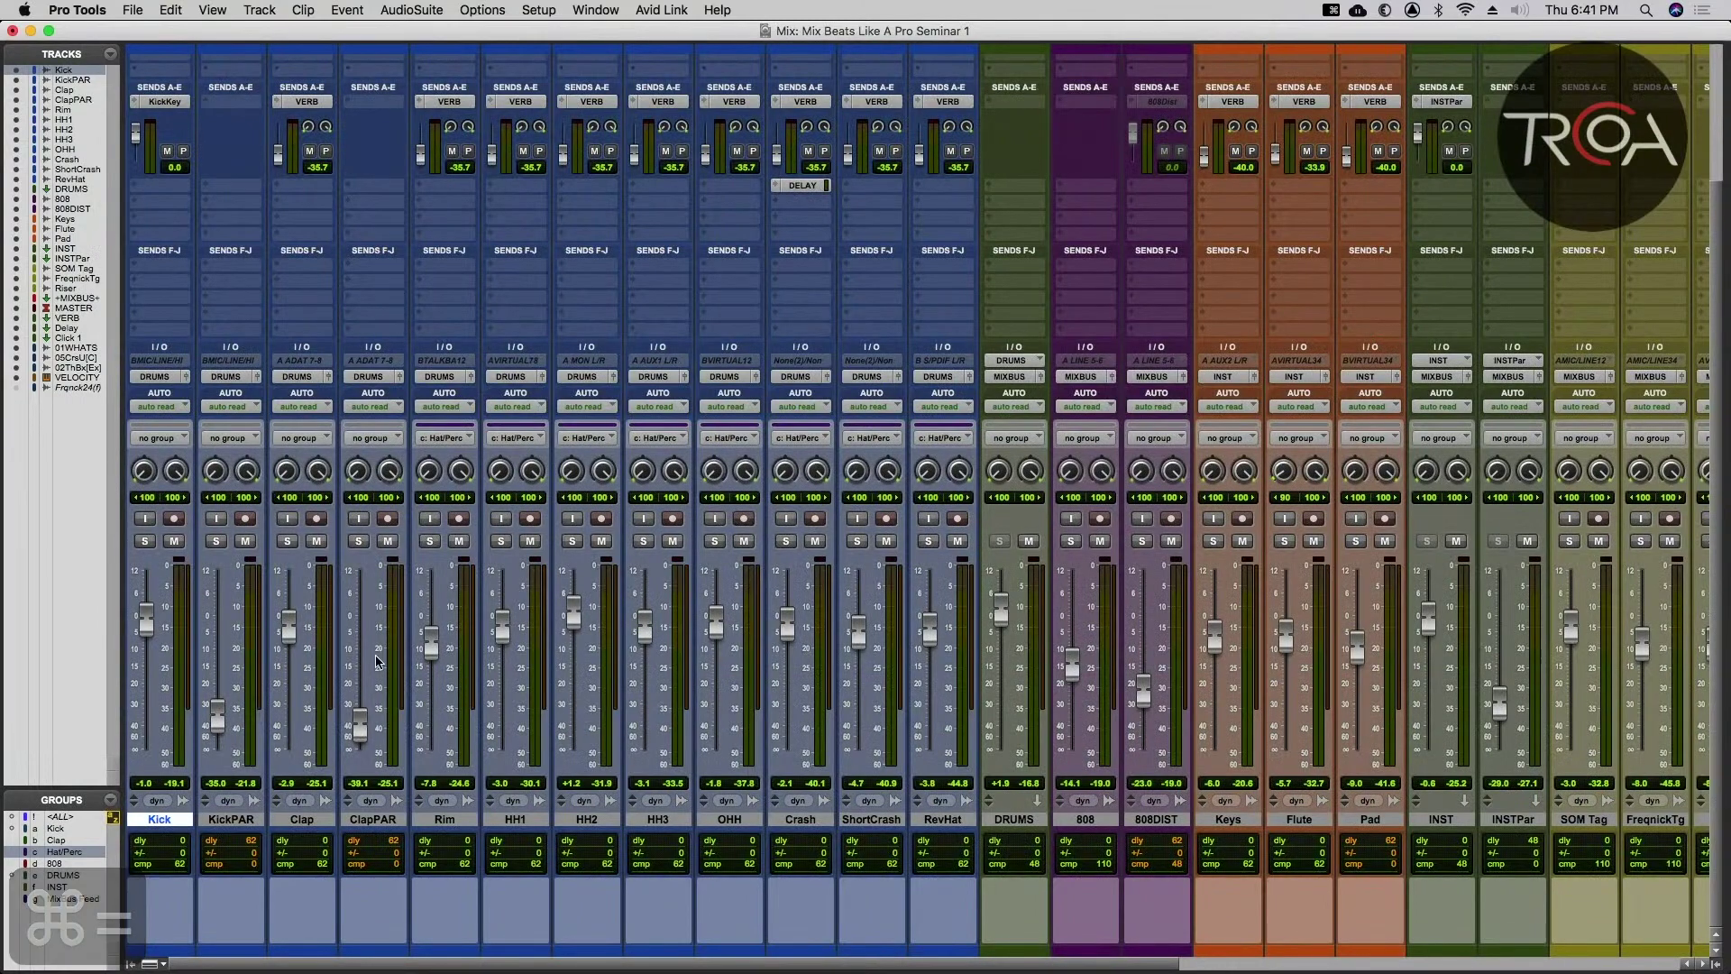
pyautogui.press('super+equal')
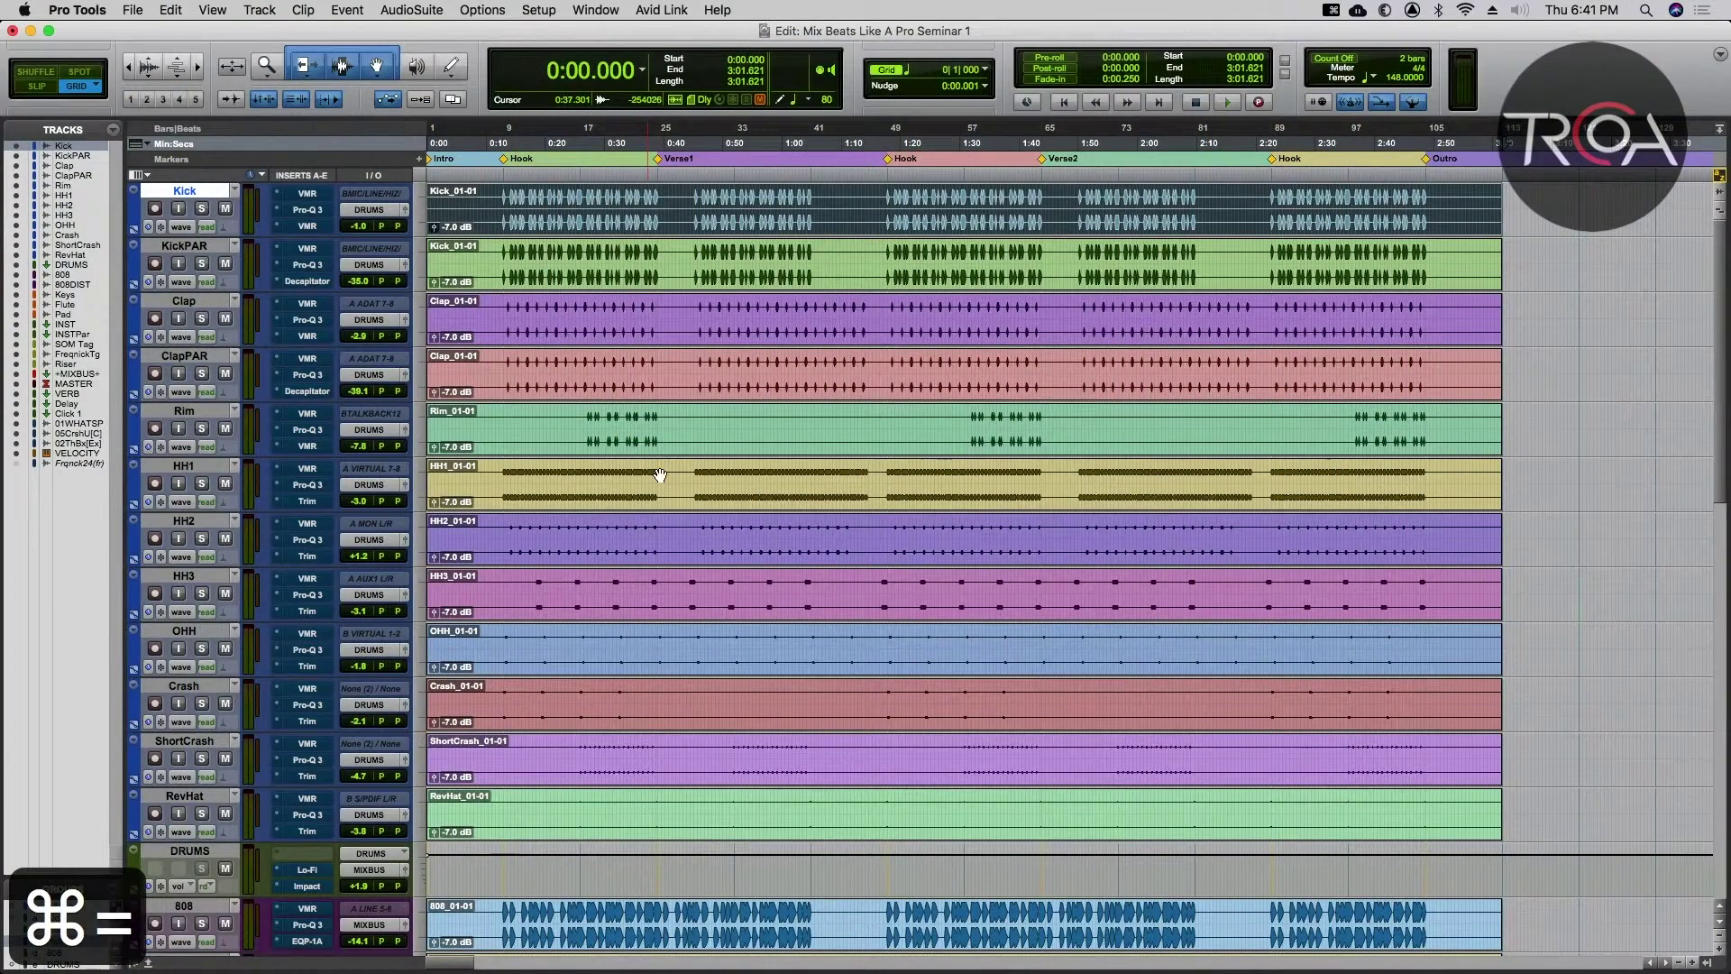
# - Enable the ALL group and select every clip on all tracks across the whole session
pyautogui.click(511, 191)
pyautogui.click(500, 192)
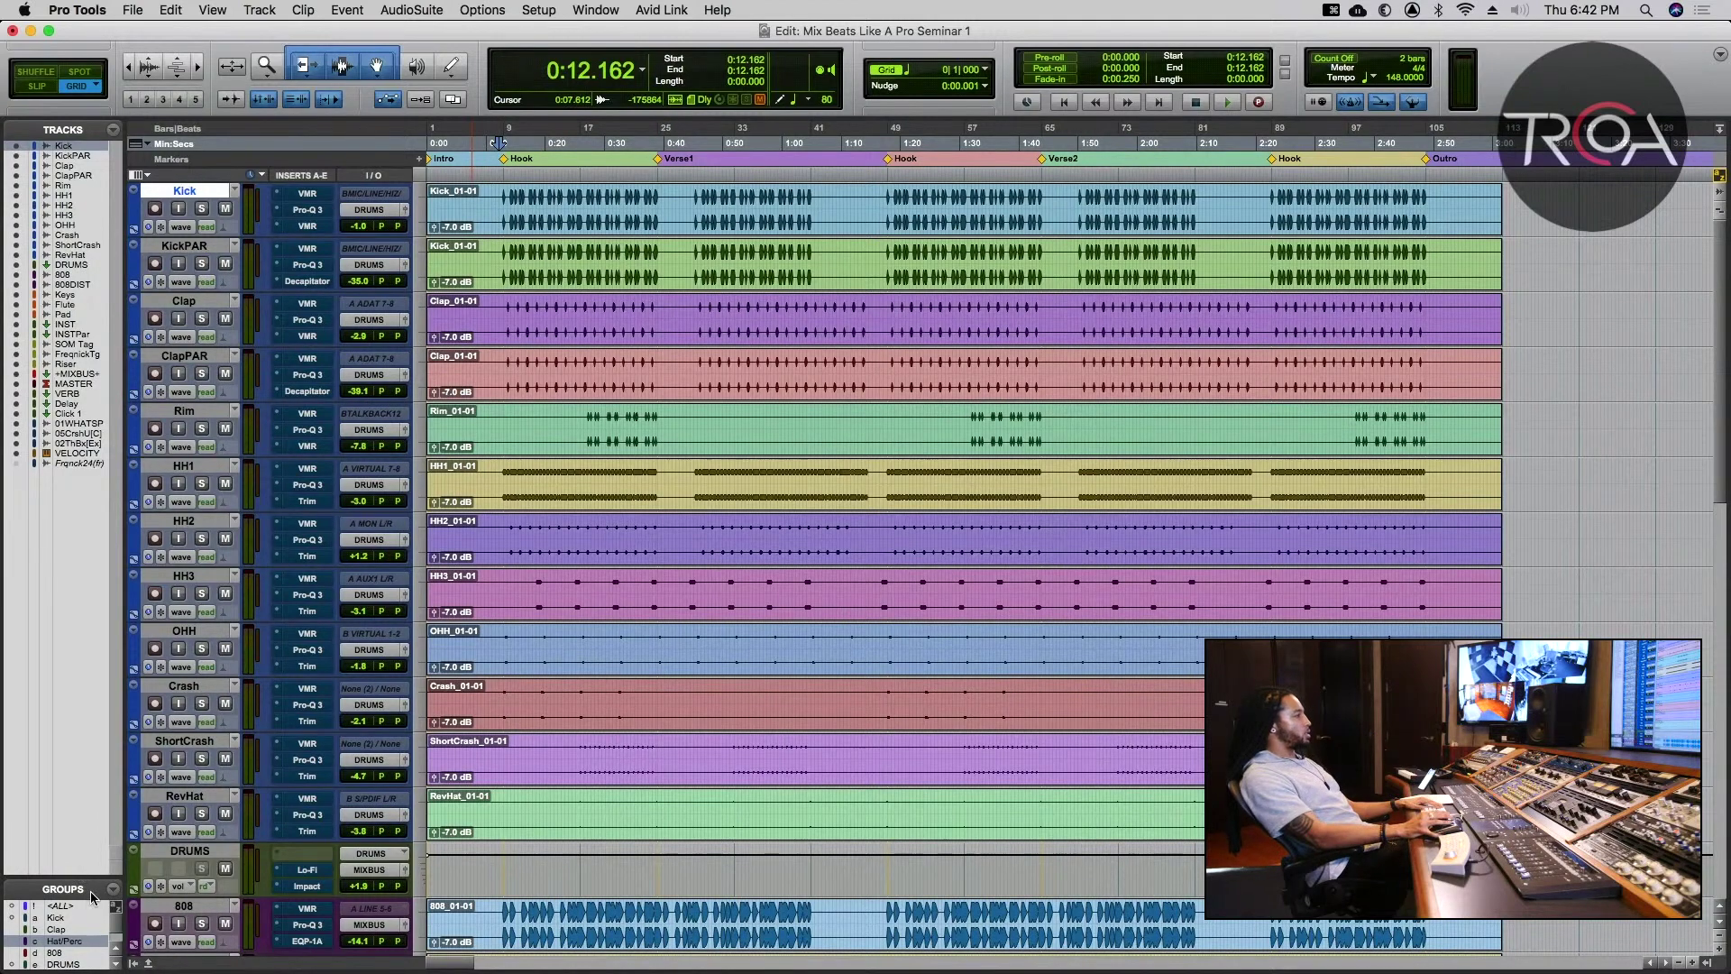
pyautogui.click(73, 907)
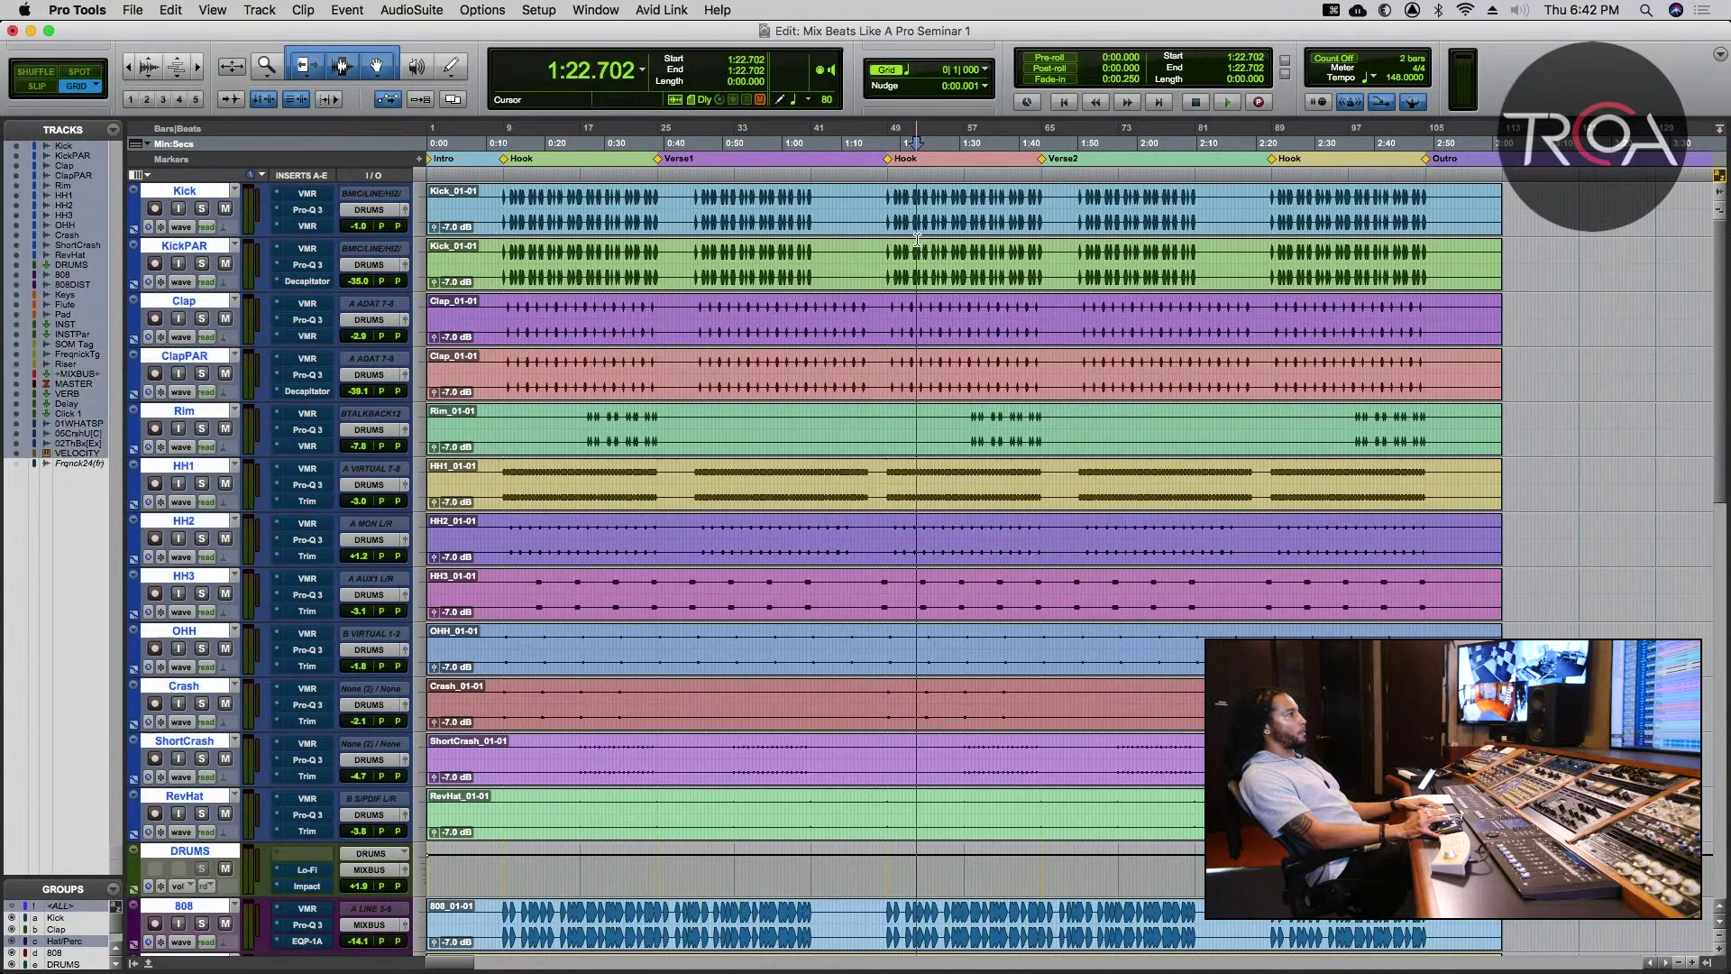
pyautogui.press('super+a')
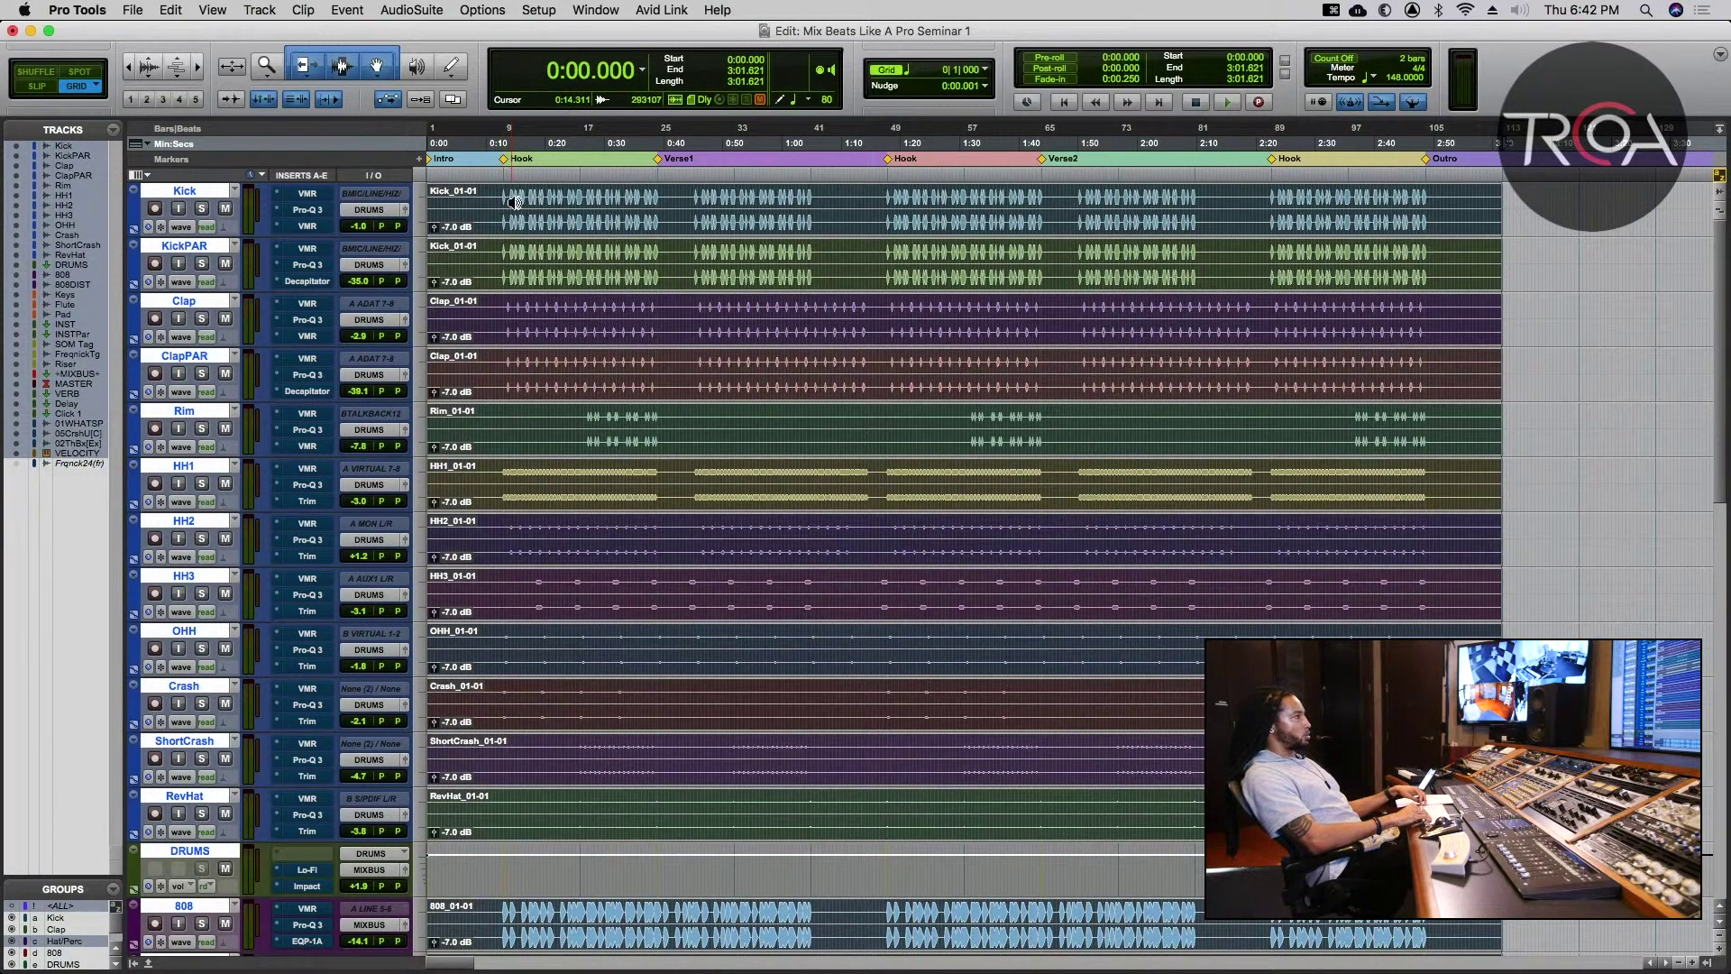
# - Nudge the clip gain of all selected clips up to -5.5 dB and back down to -7.0 dB
pyautogui.hotkey('ctrl', 'shift', 'Down')
pyautogui.hotkey('ctrl', 'shift', 'Down')
pyautogui.hotkey('ctrl', 'shift', 'Up')
pyautogui.hotkey('ctrl', 'shift', 'Up')
pyautogui.hotkey('ctrl', 'shift', 'Up')
pyautogui.hotkey('ctrl', 'shift', 'Up')
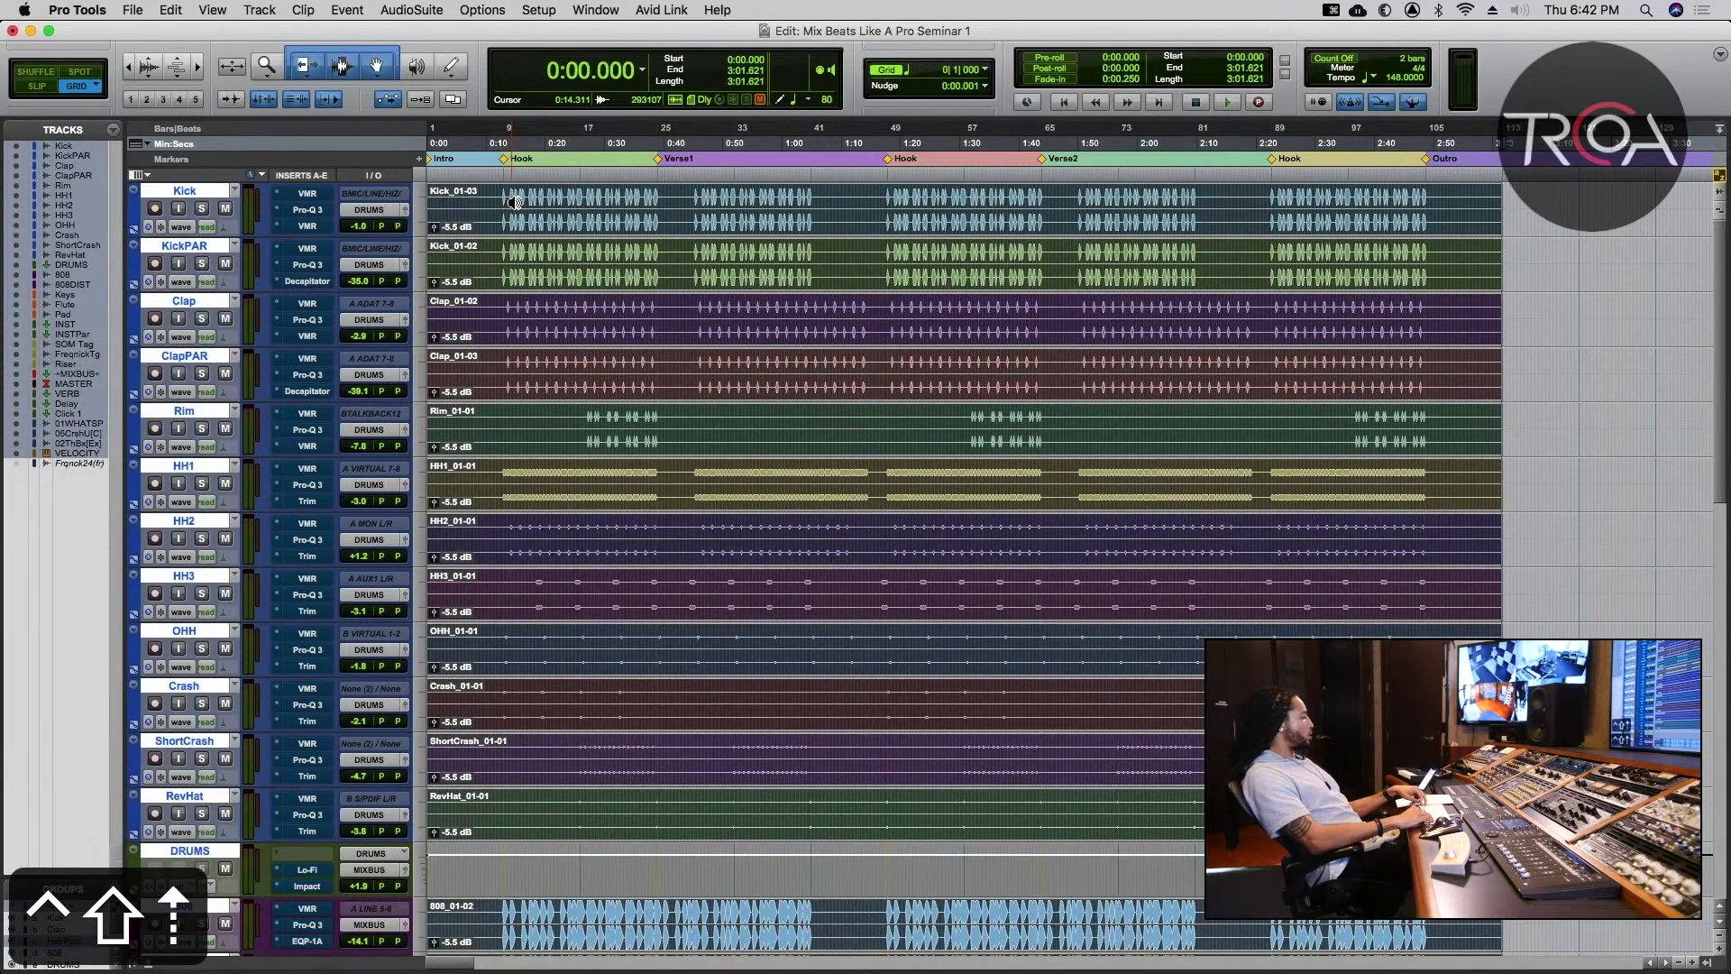
pyautogui.hotkey('ctrl', 'shift', 'Down')
pyautogui.hotkey('ctrl', 'shift', 'Down')
pyautogui.hotkey('ctrl', 'shift', 'Down')
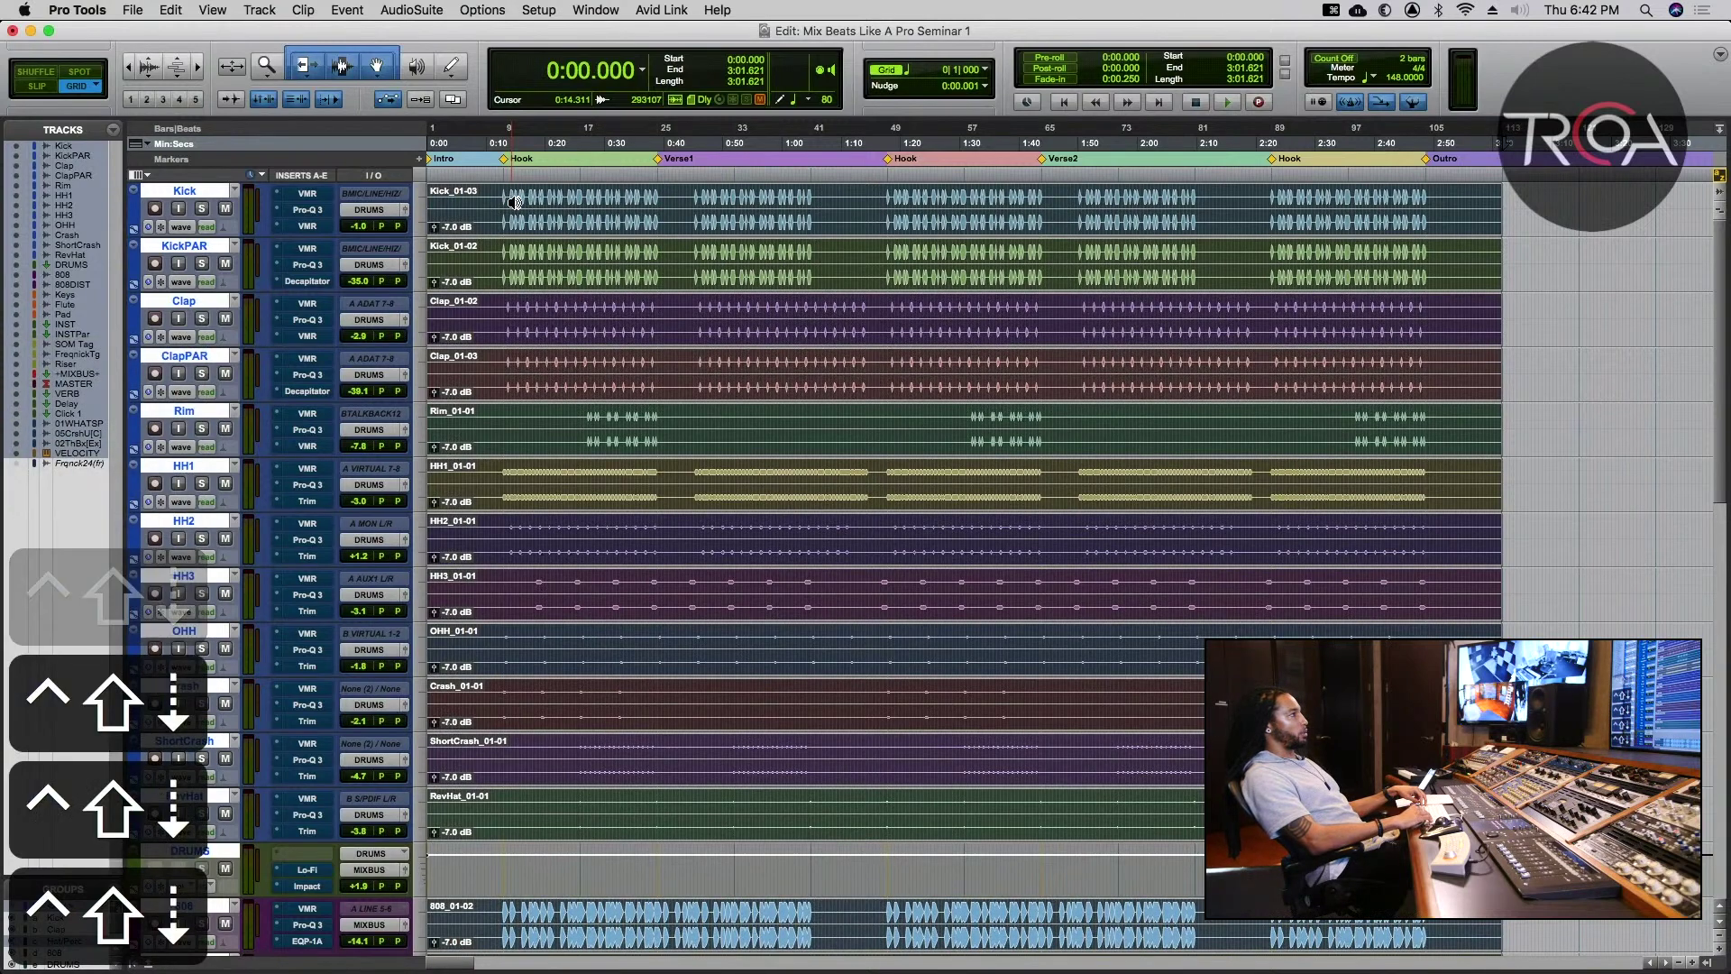
pyautogui.scroll(-5, 664, 239)
pyautogui.scroll(5, 663, 239)
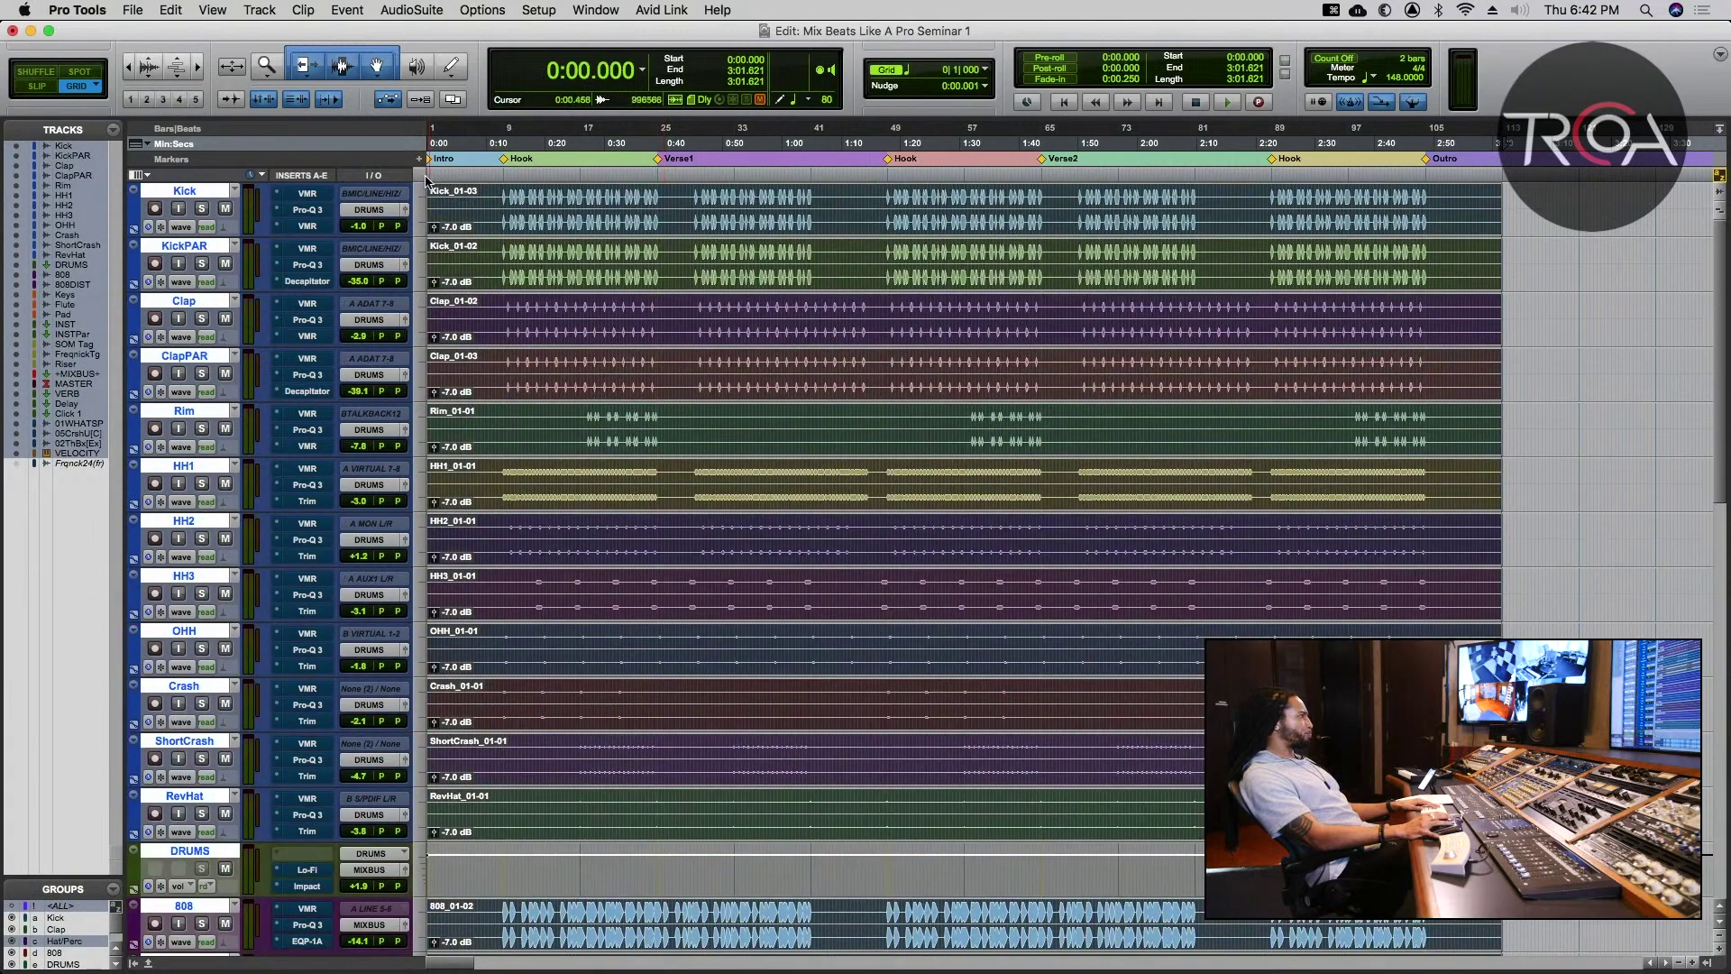
# - Inspect the VMR inserts on the Kick, KickPAR and Clap channels in the mix window and close the plug-in
pyautogui.press('super+equal')
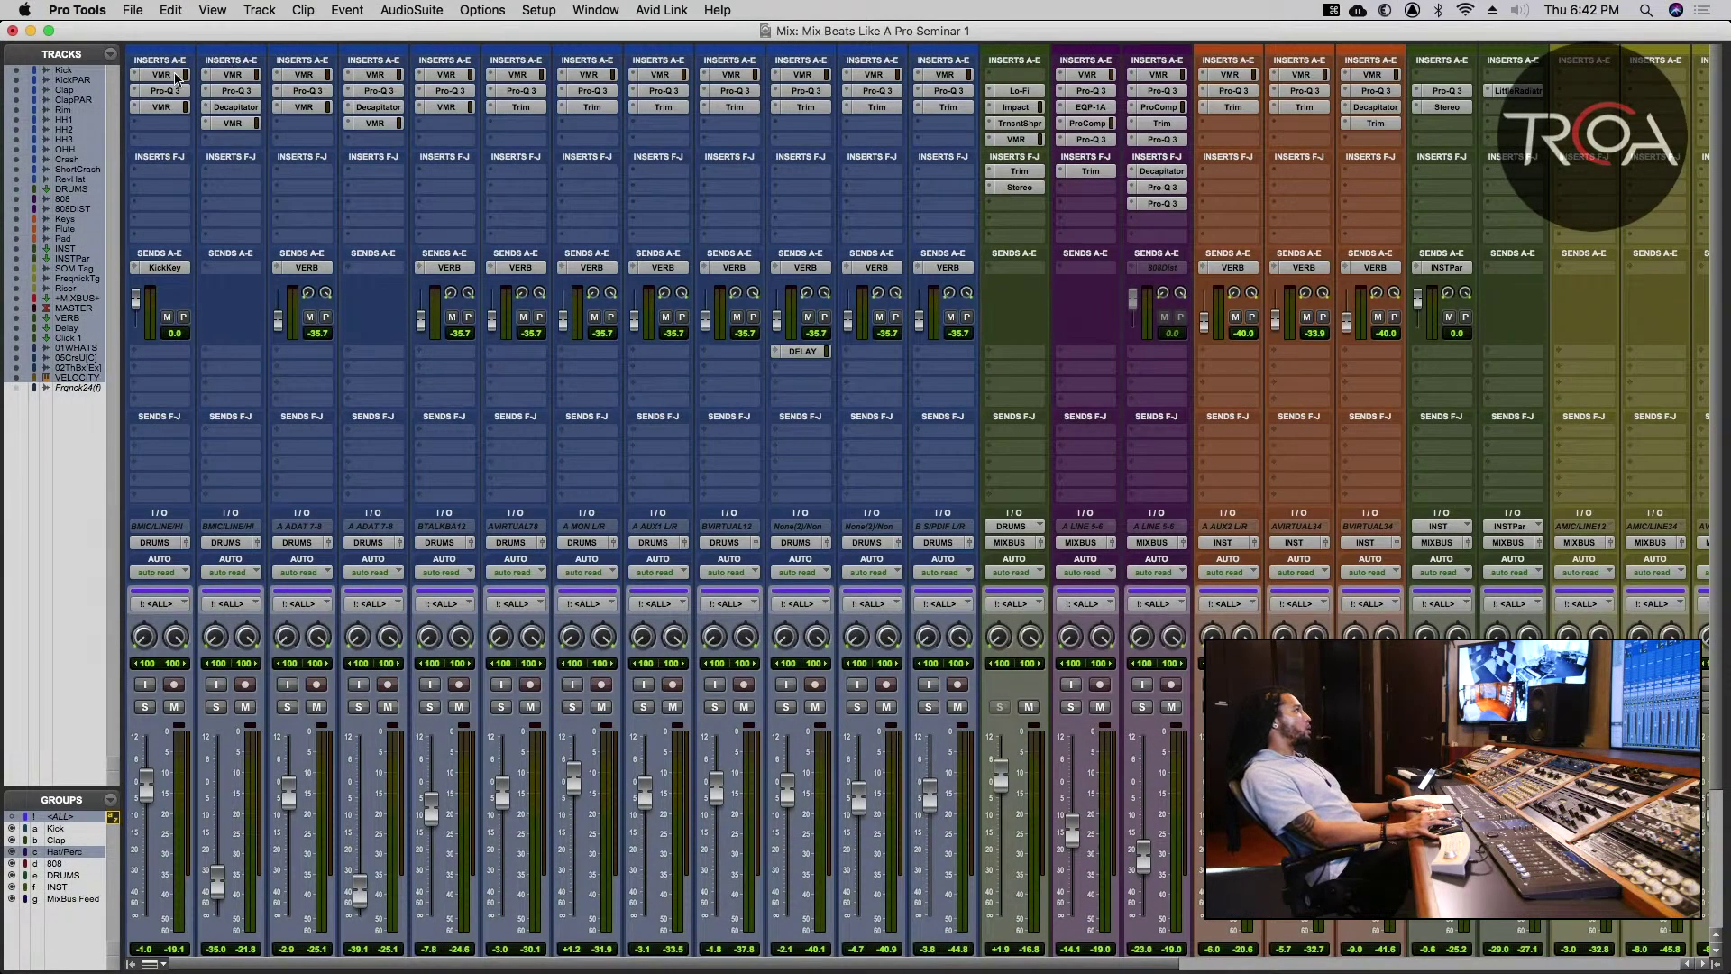
pyautogui.click(162, 75)
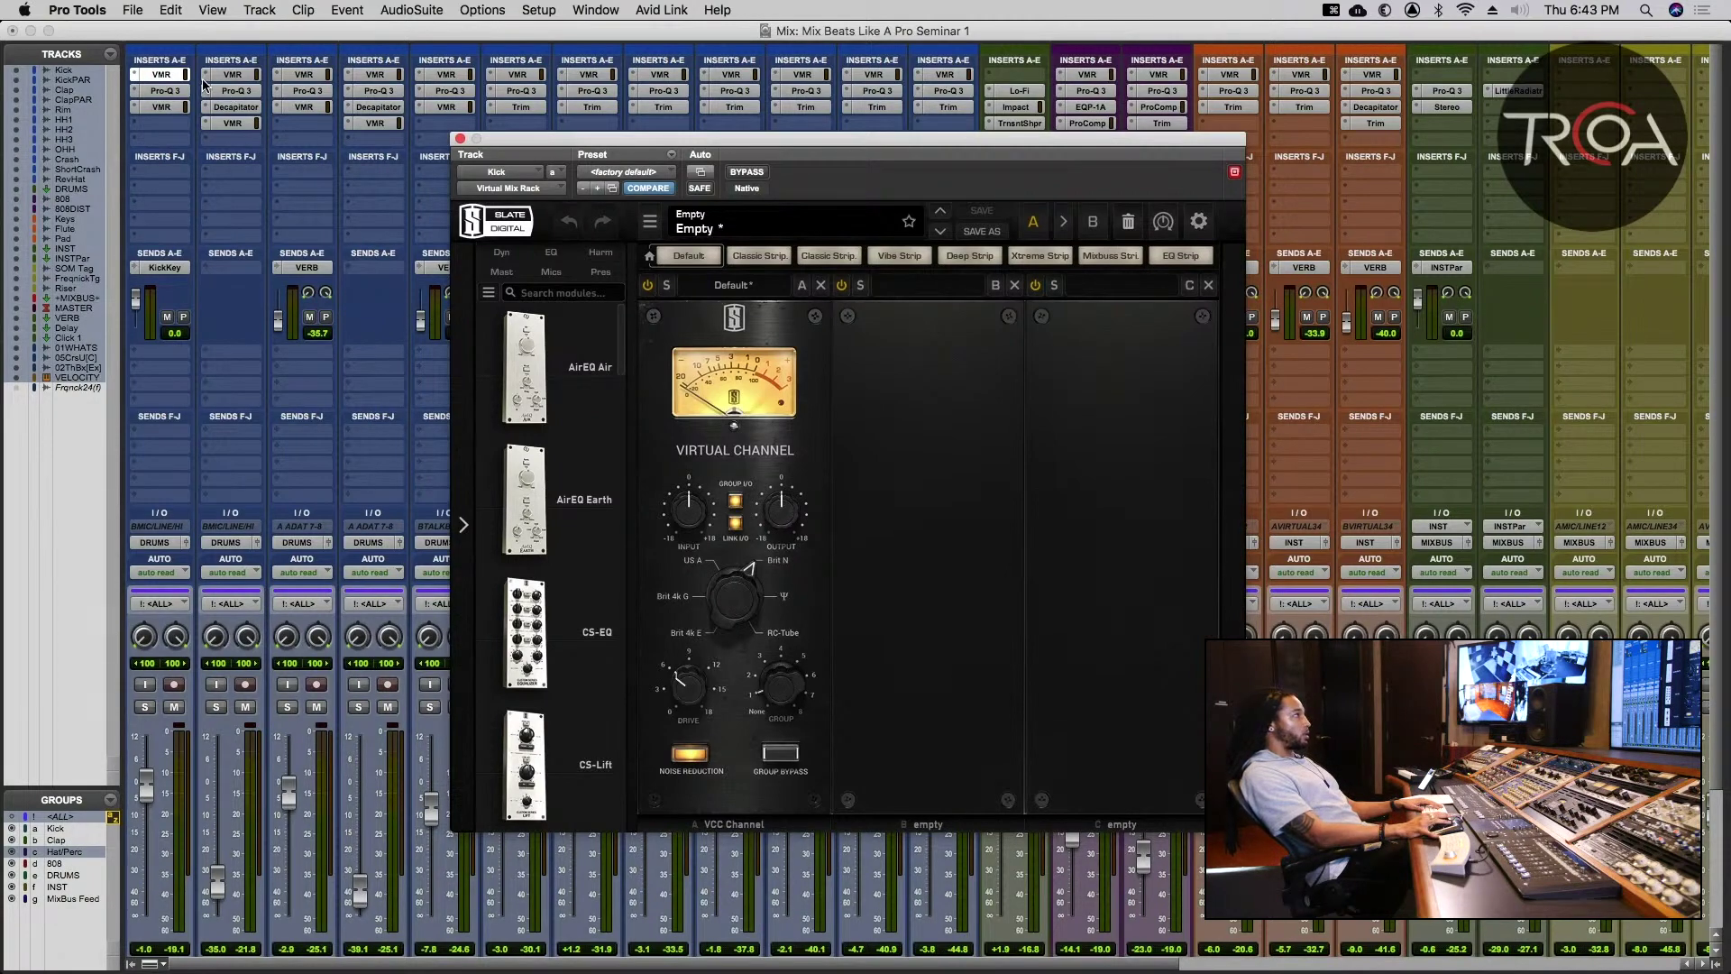
pyautogui.click(237, 78)
pyautogui.click(307, 75)
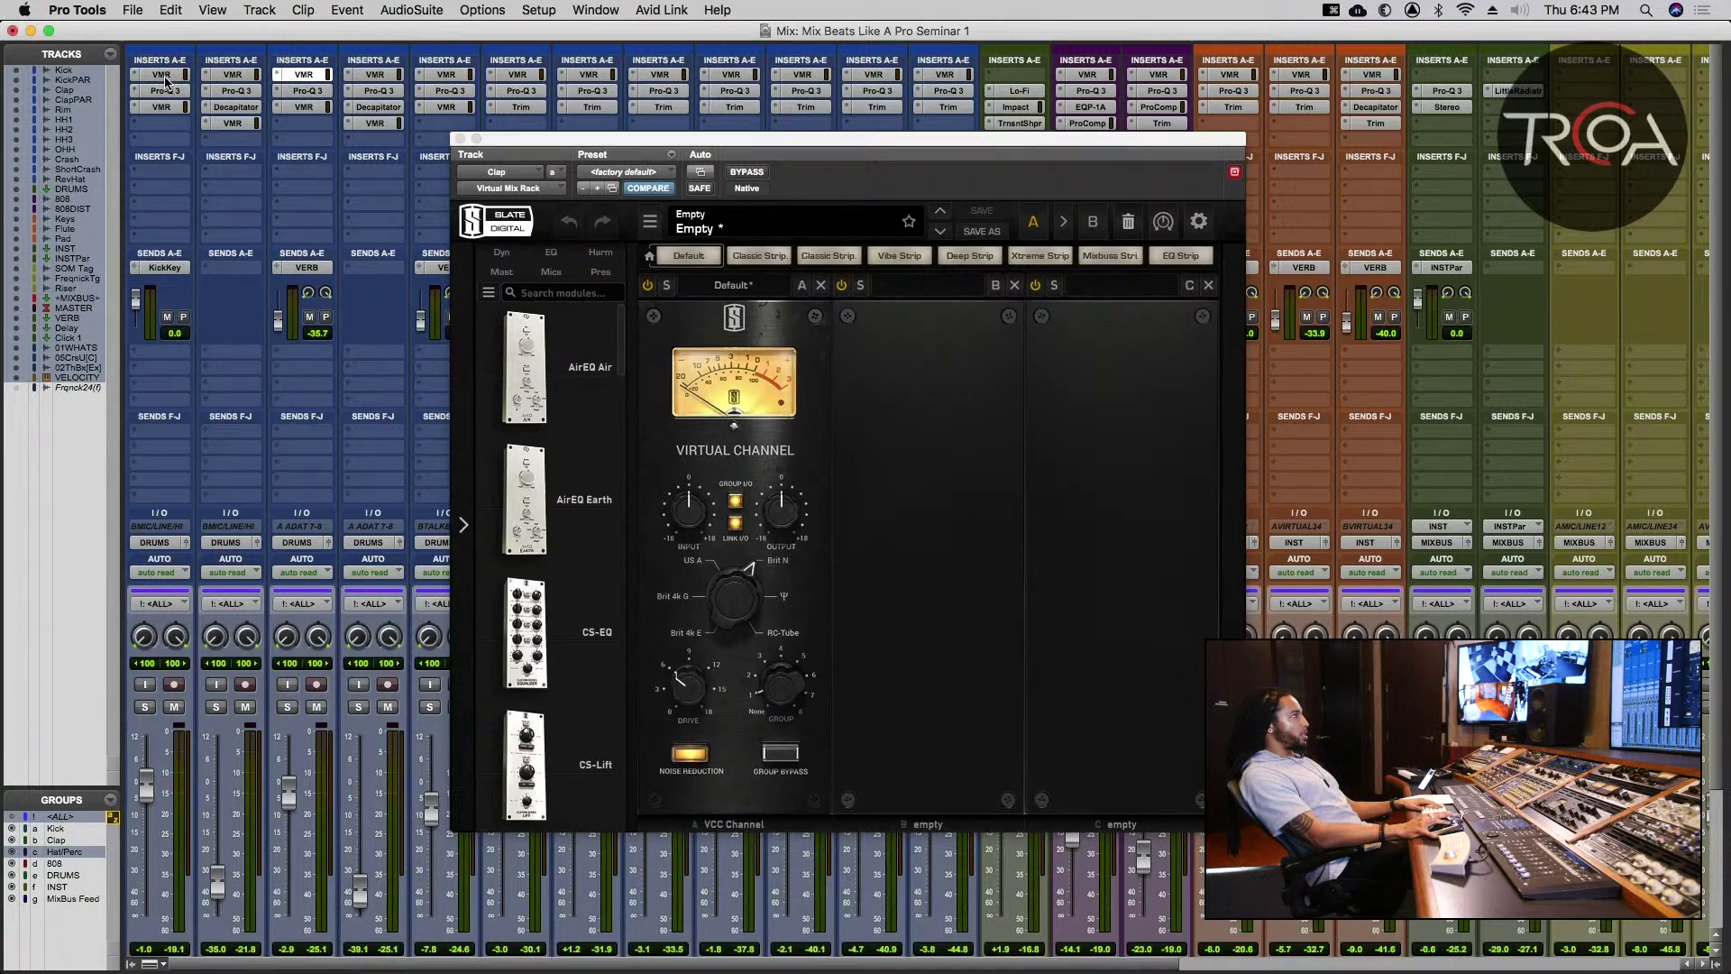
pyautogui.press('super+w')
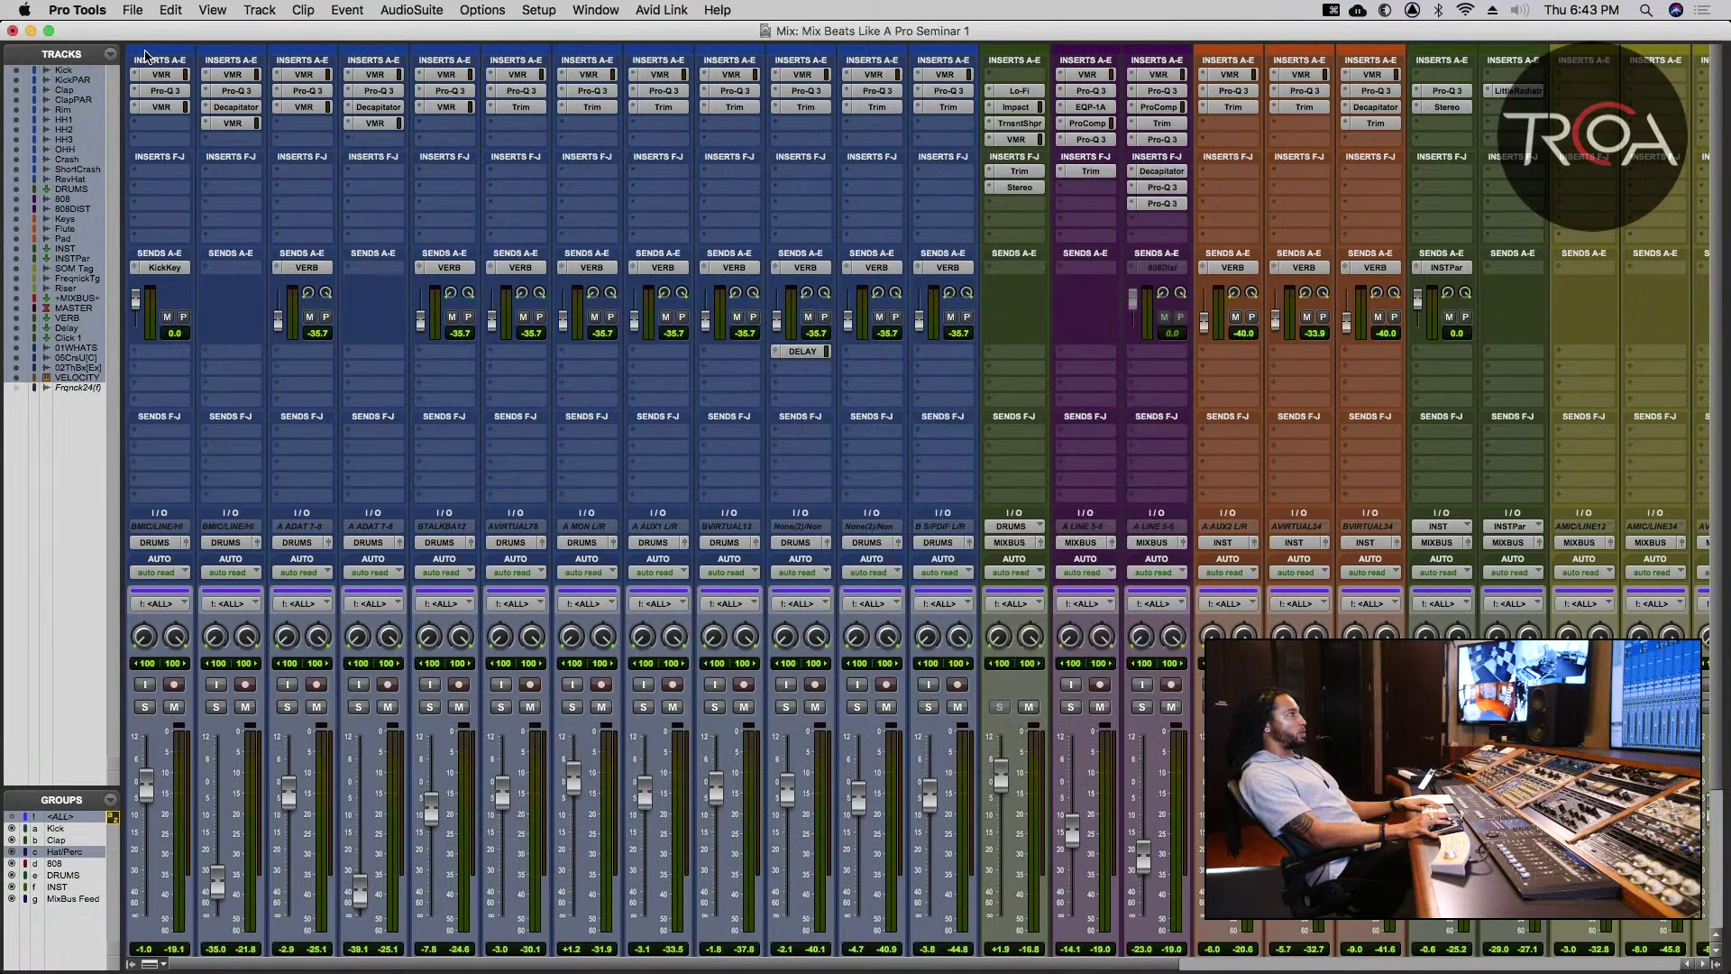
# - Reopen the Kick channel's VMR insert and place its window over the edit window, clear of the track controls and hook clips
pyautogui.click(159, 76)
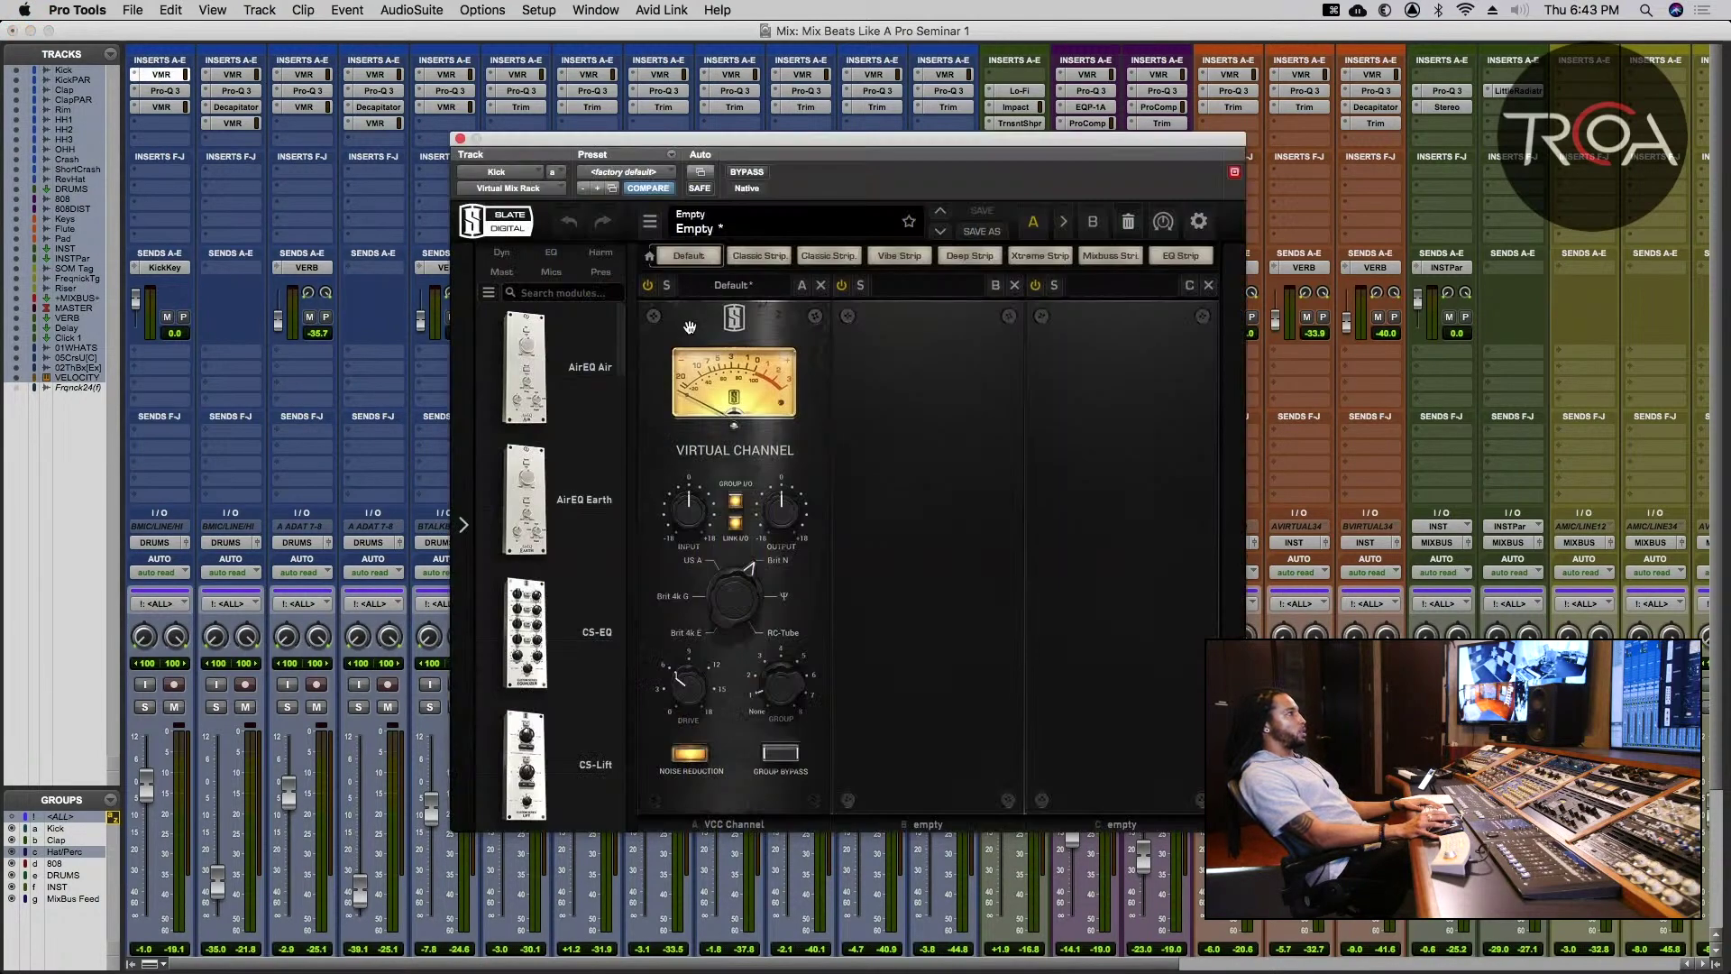
pyautogui.press('super+equal')
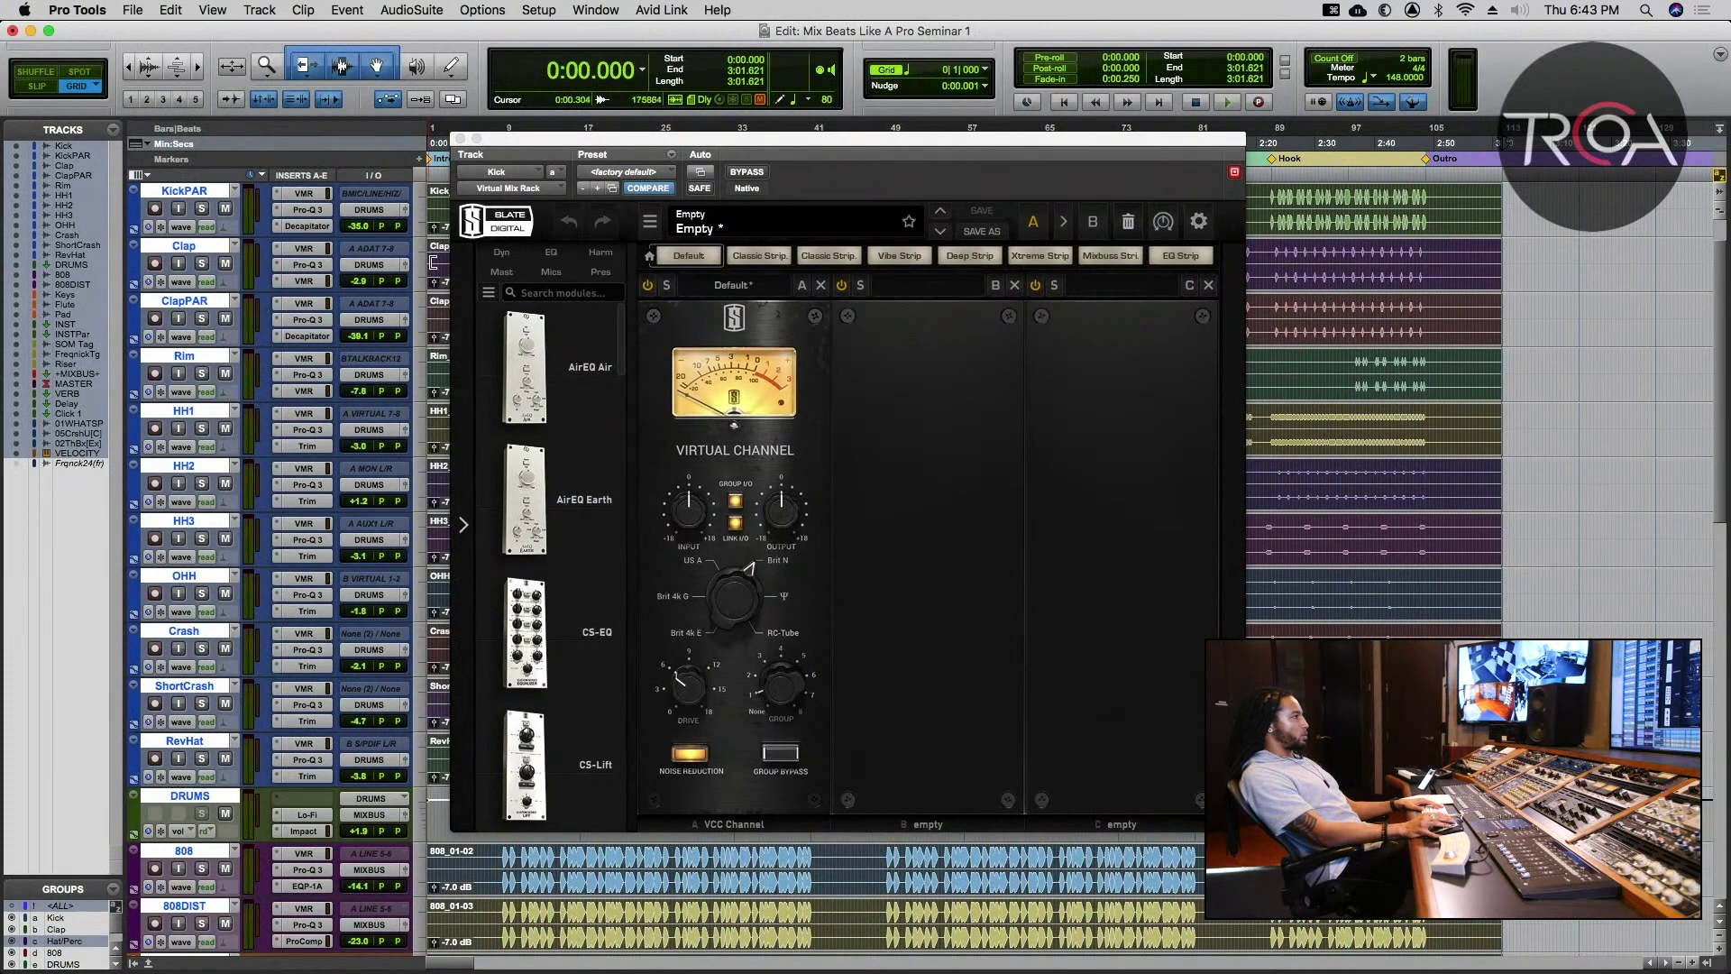
pyautogui.moveTo(683, 144); pyautogui.dragTo(911, 153)
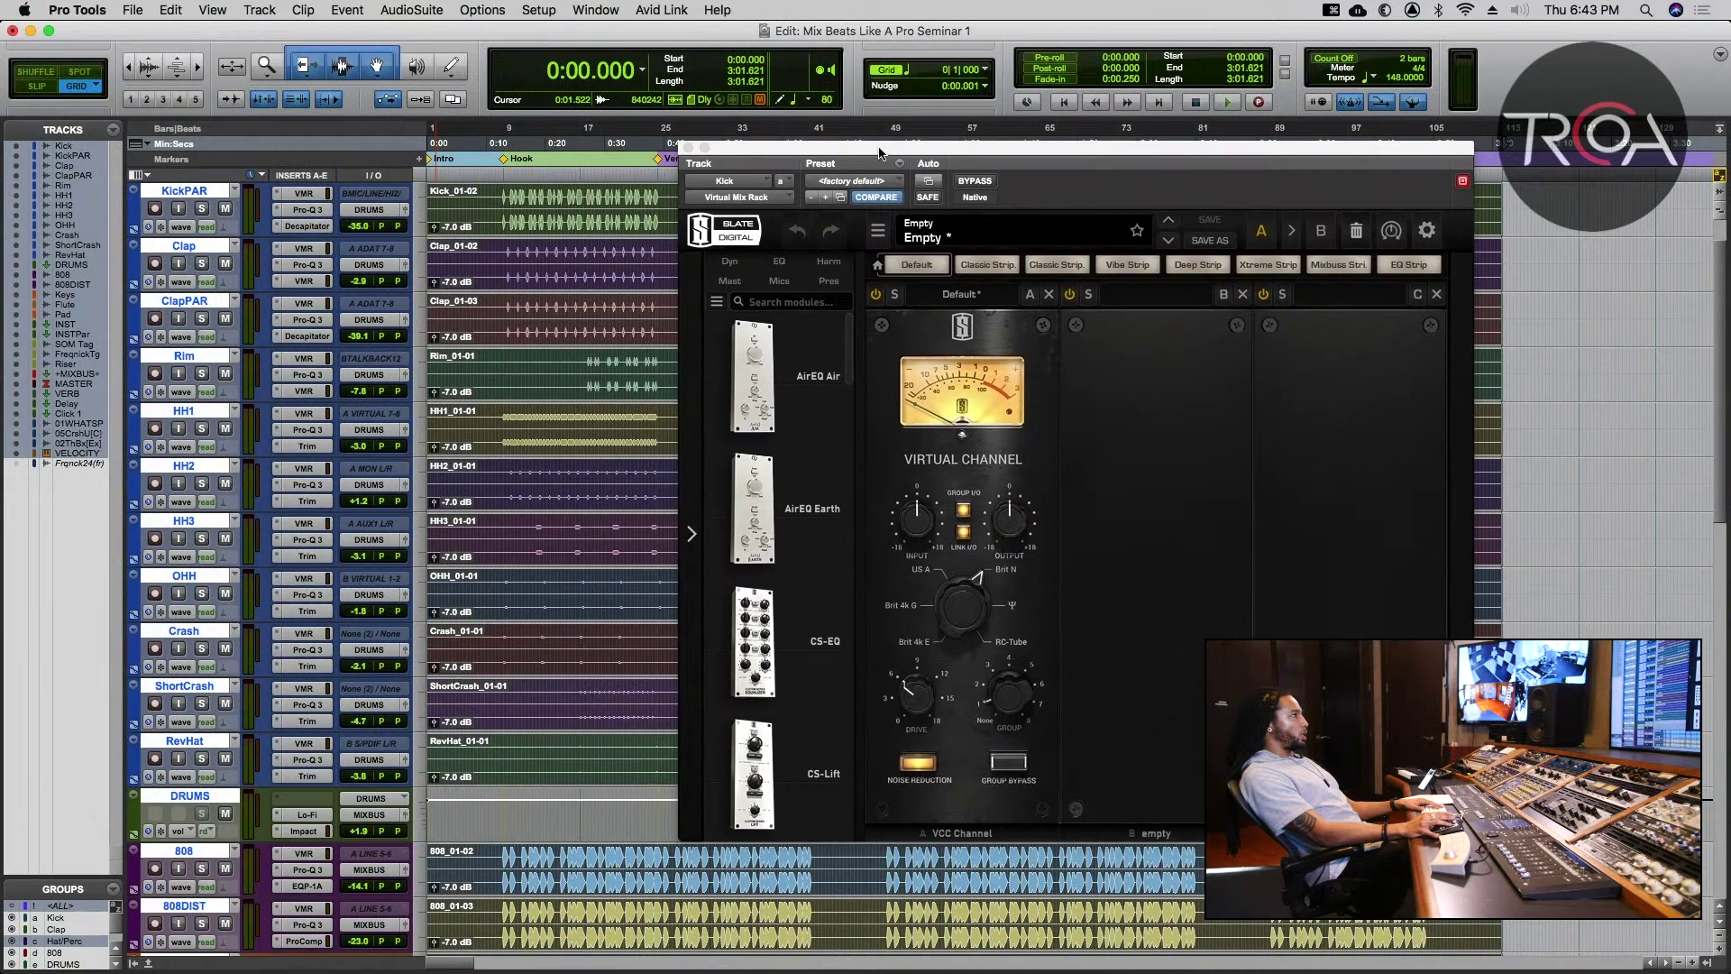
# - Select all clips, play from the start to 0:18.852 while watching the Kick's Virtual Channel VU meter, and close the plug-in
pyautogui.click(507, 200)
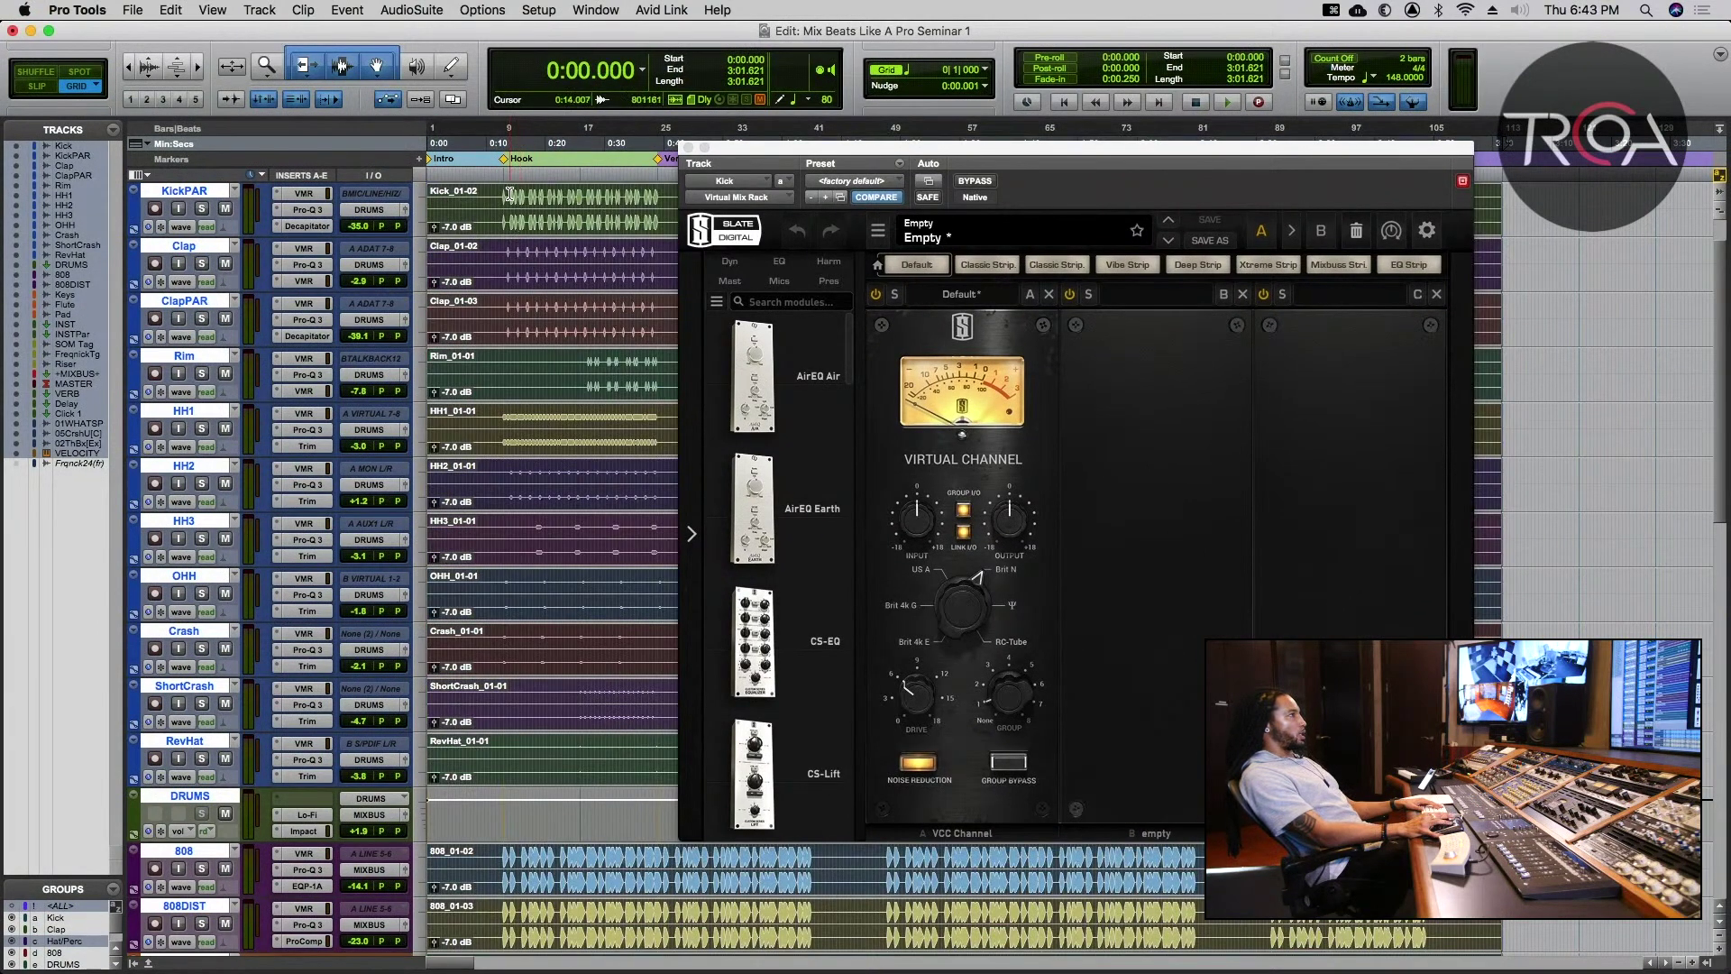
pyautogui.click(578, 195)
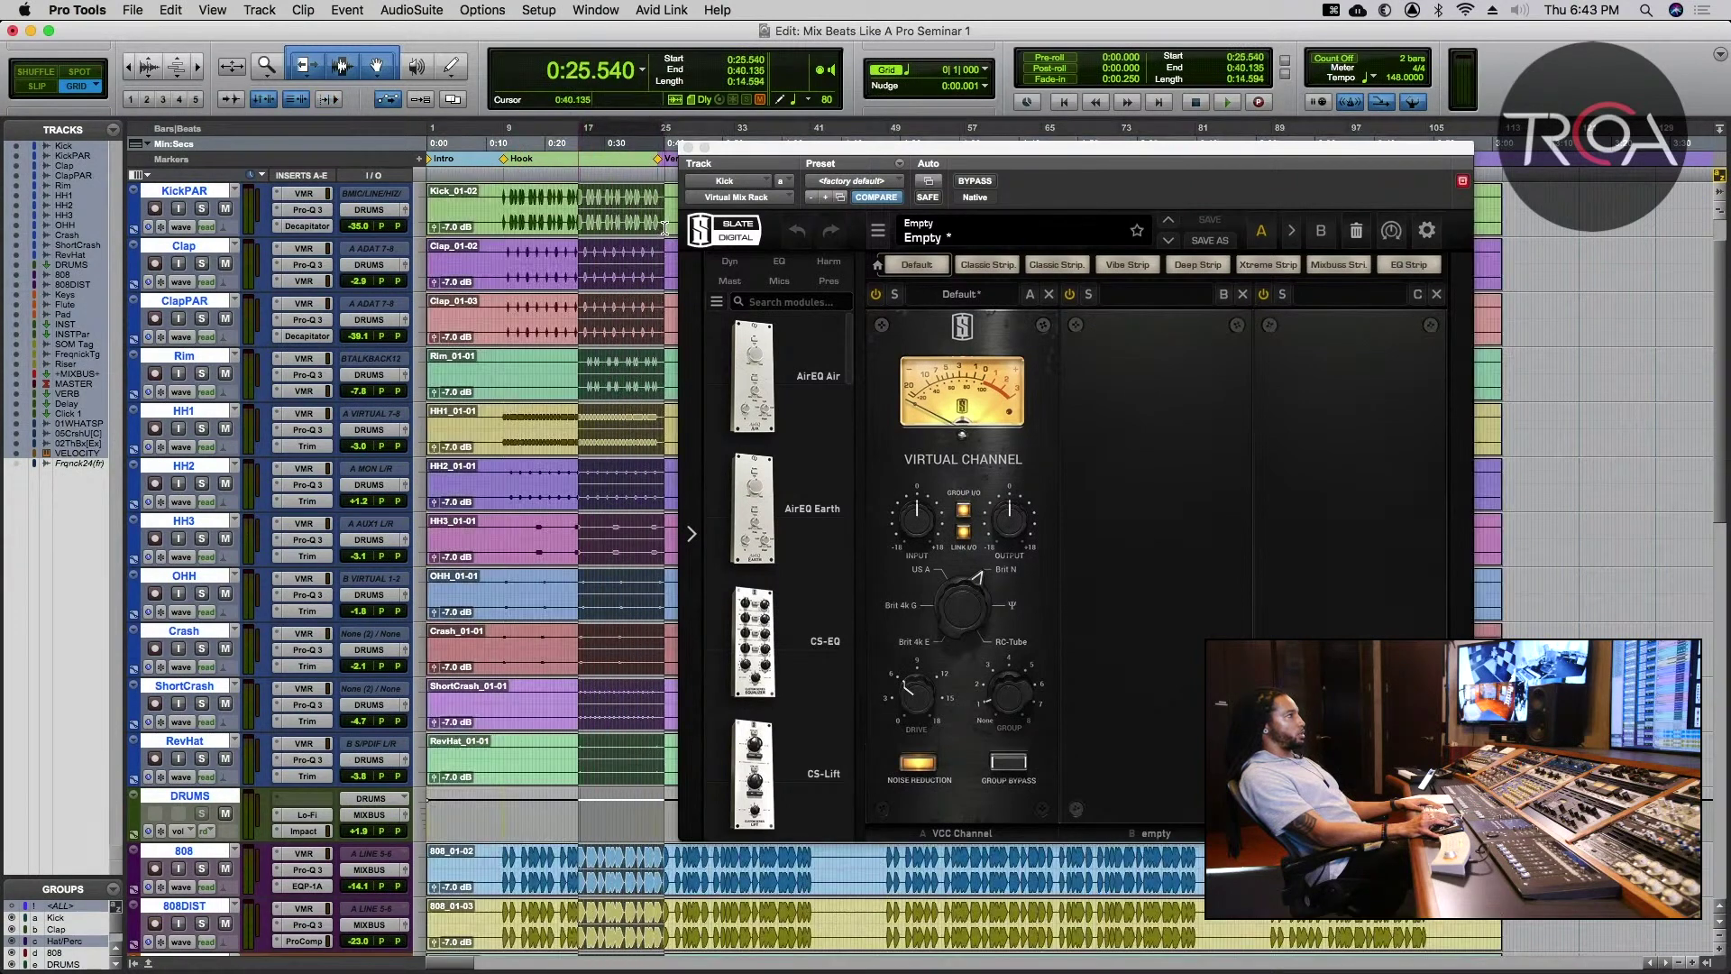
pyautogui.click(623, 213)
pyautogui.press('super+a')
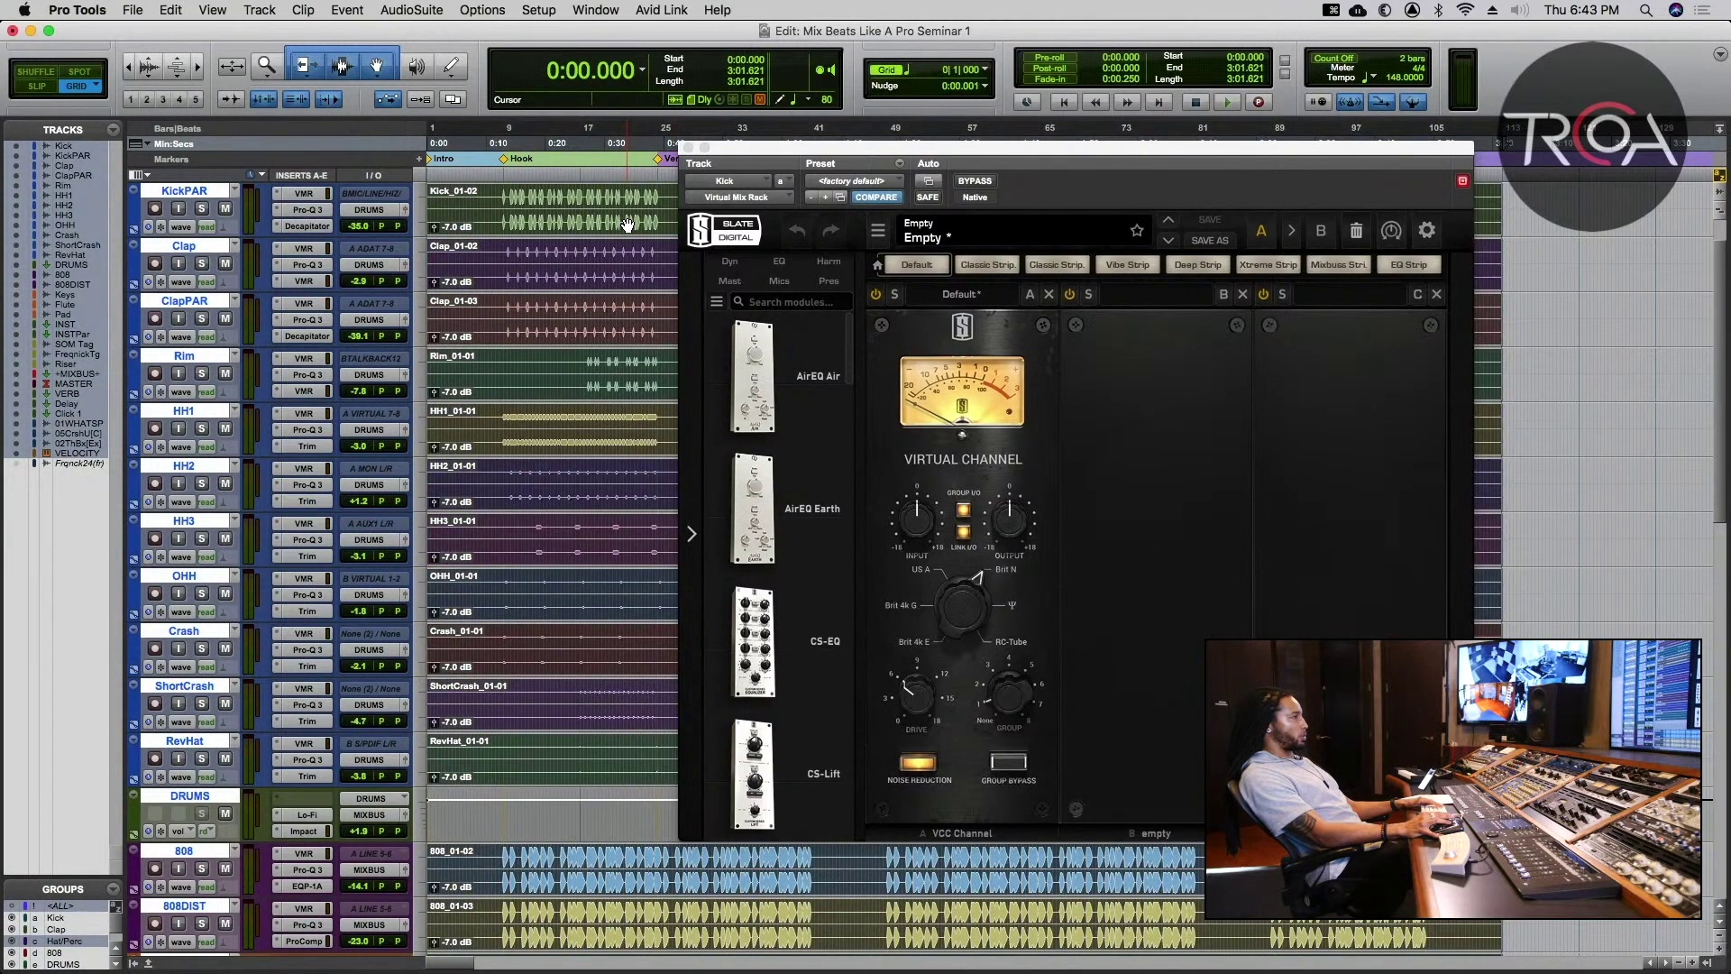
pyautogui.press('space')
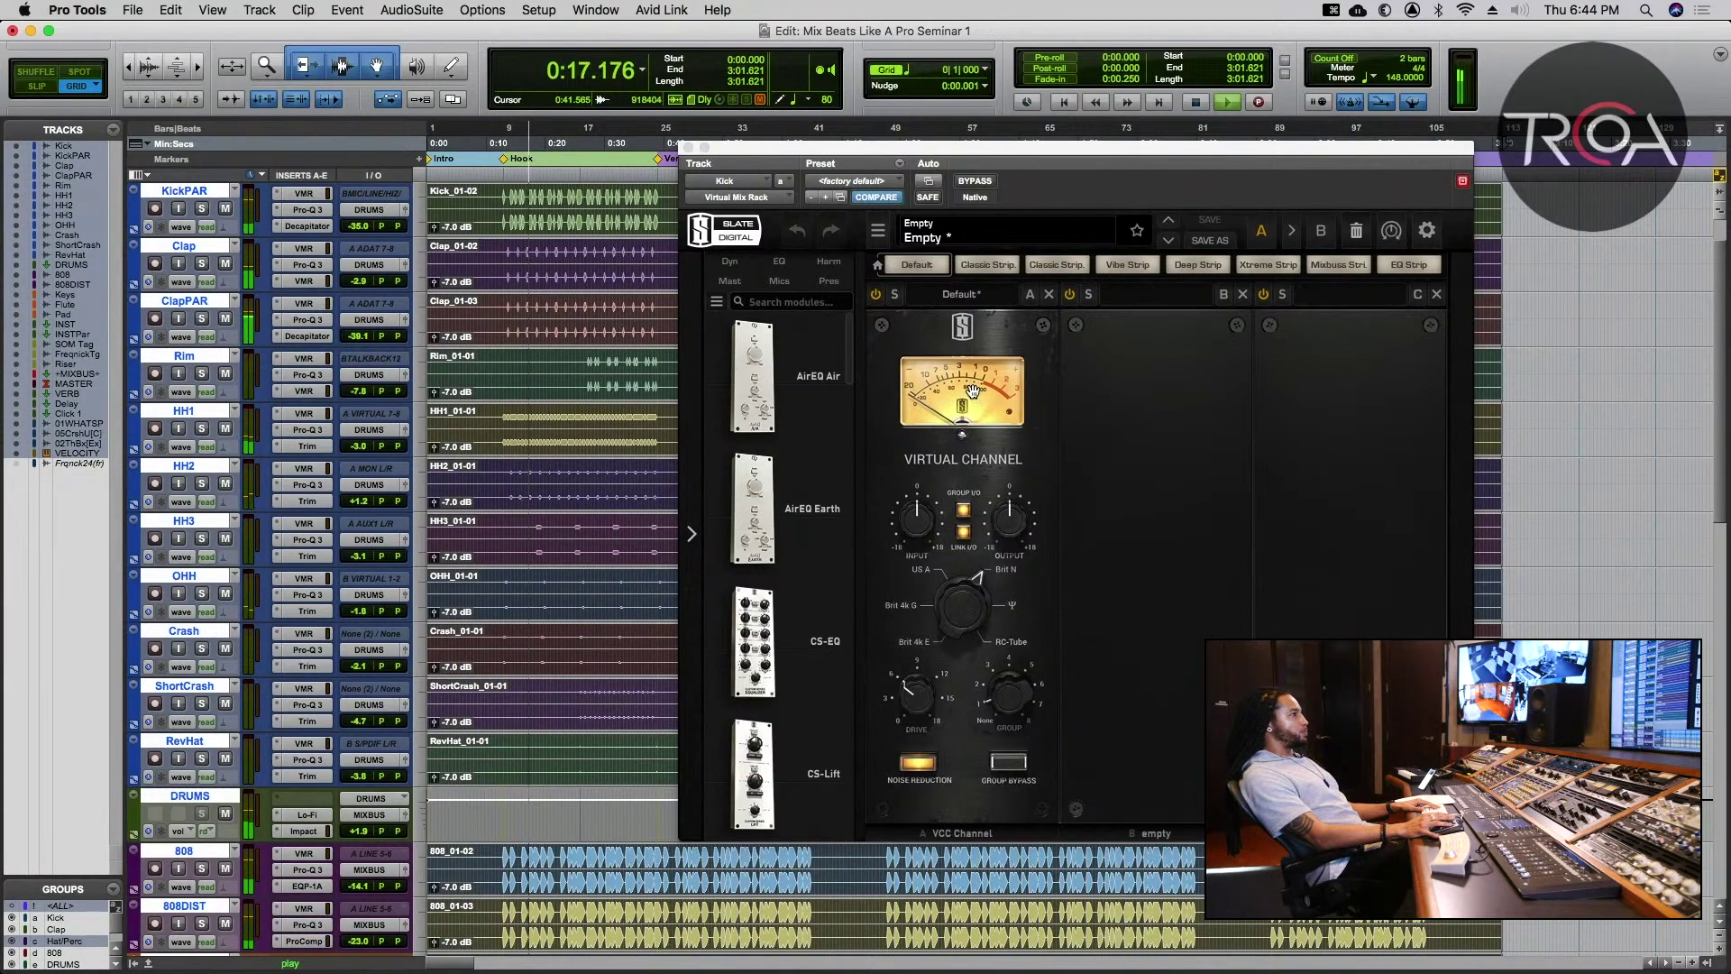
pyautogui.press('space')
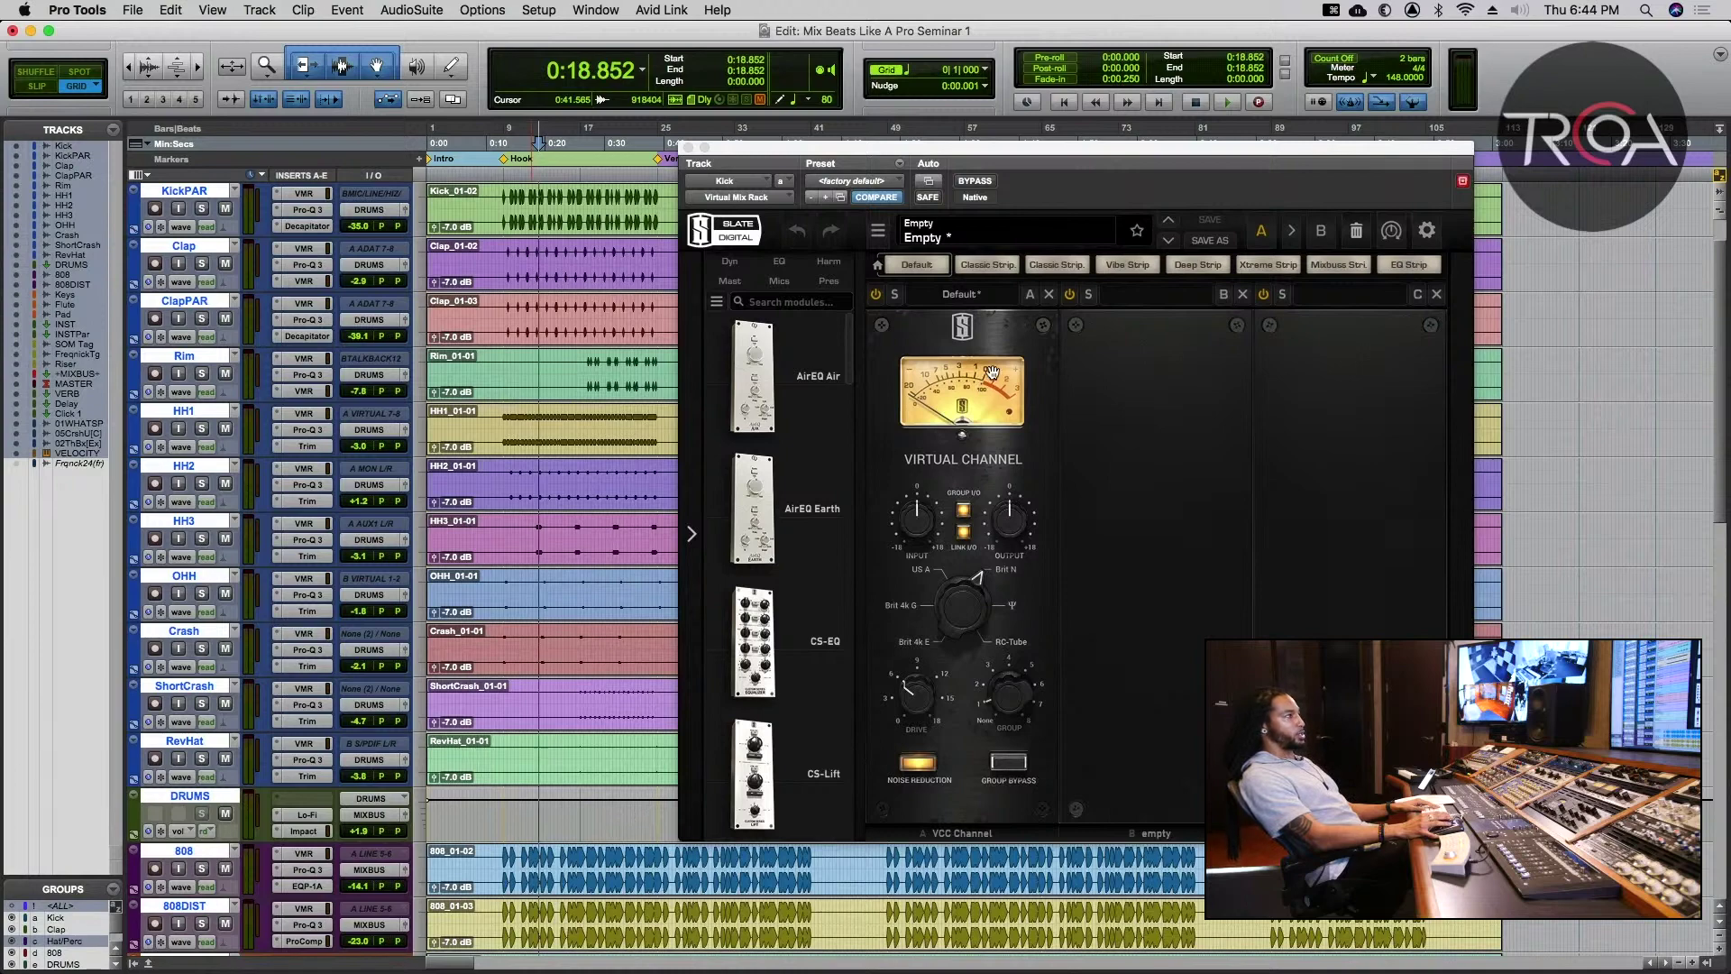
pyautogui.click(689, 149)
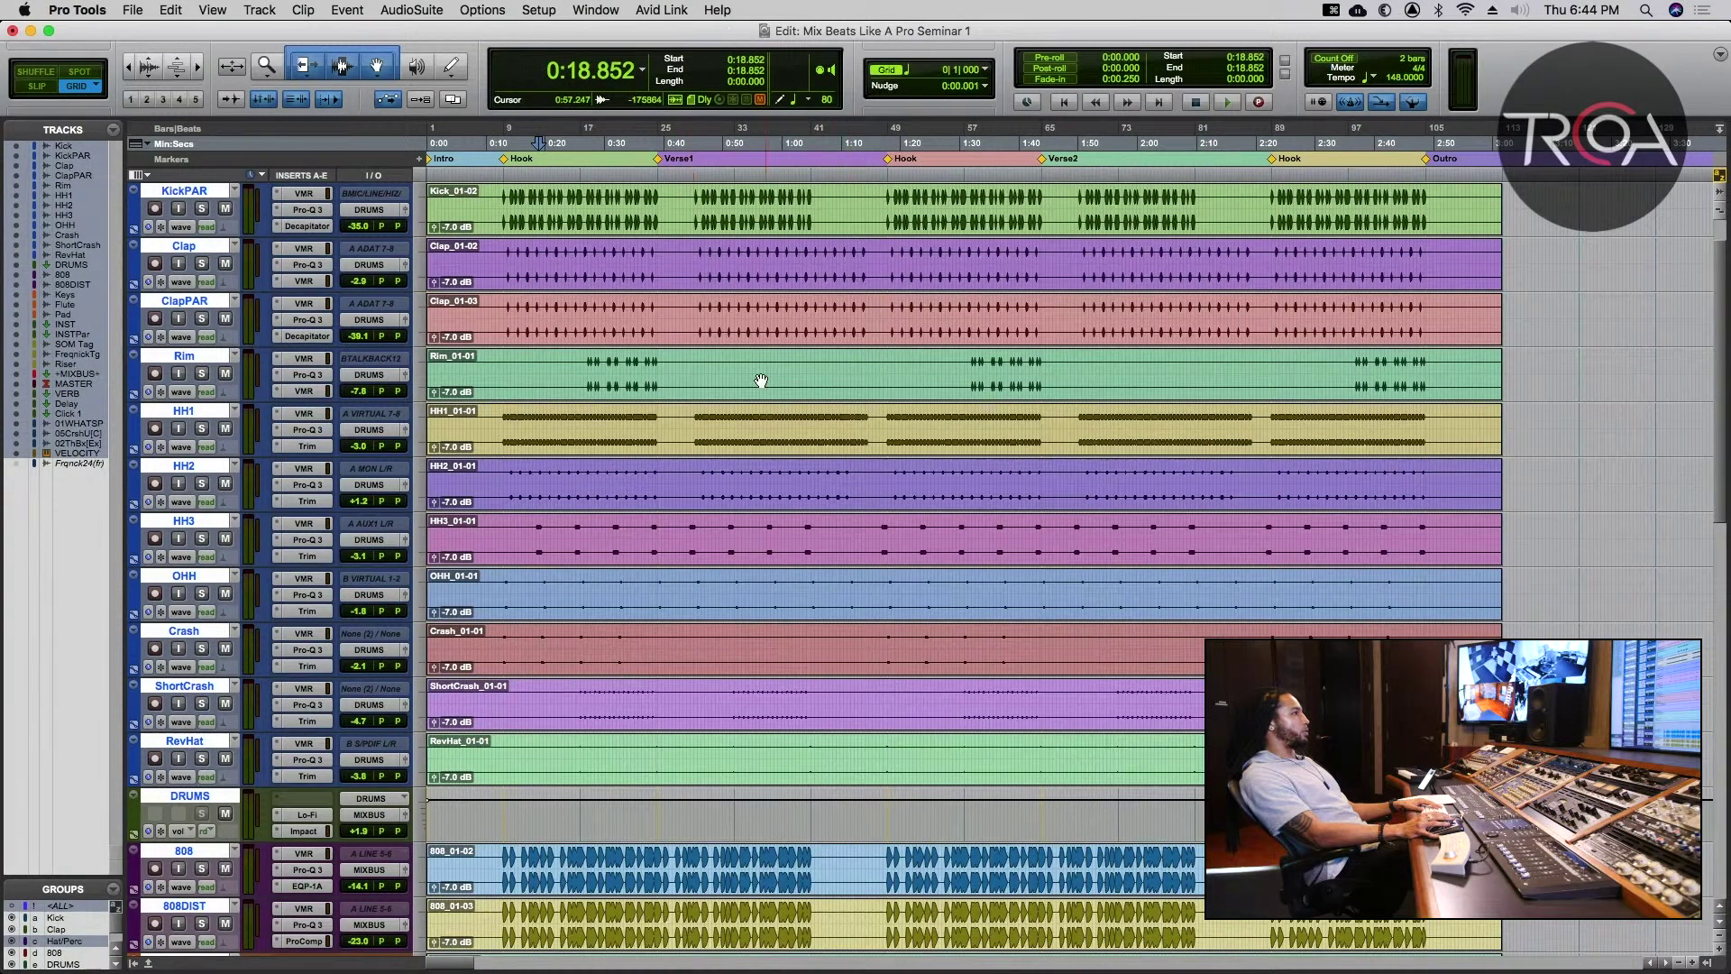
# - Inspect the VMR inserts on the KickPAR, Clap and ClapPAR channels in the mix window
pyautogui.press('super+equal')
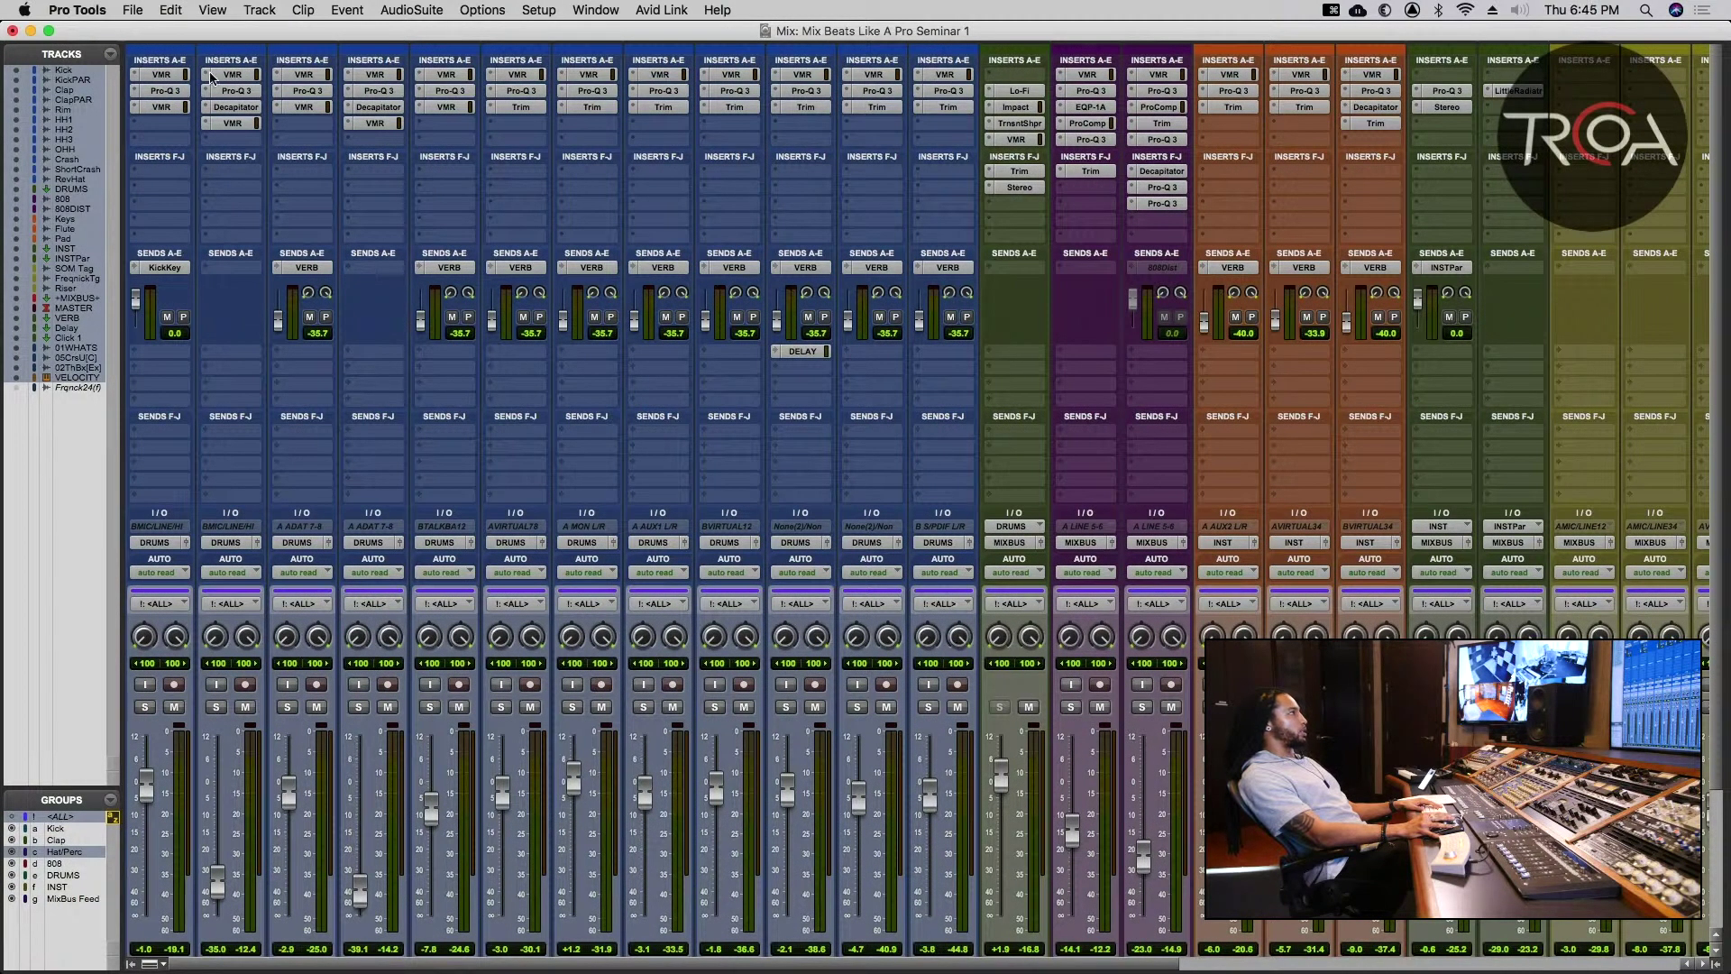
pyautogui.click(256, 76)
pyautogui.click(303, 76)
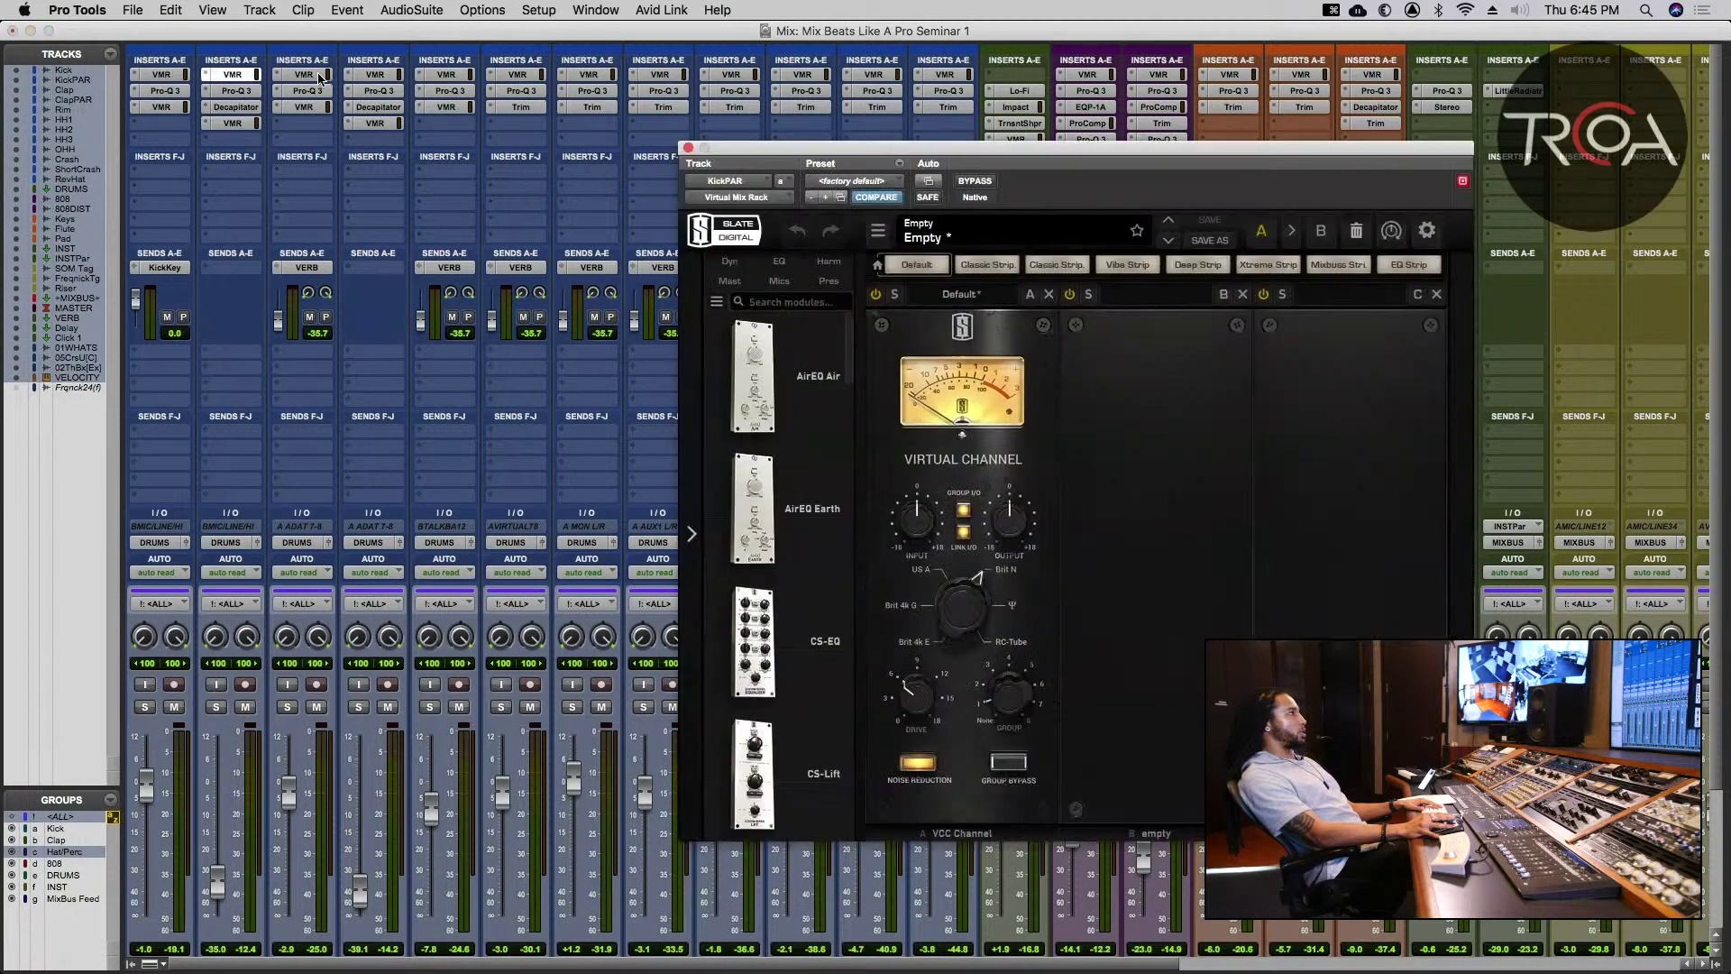
pyautogui.click(382, 75)
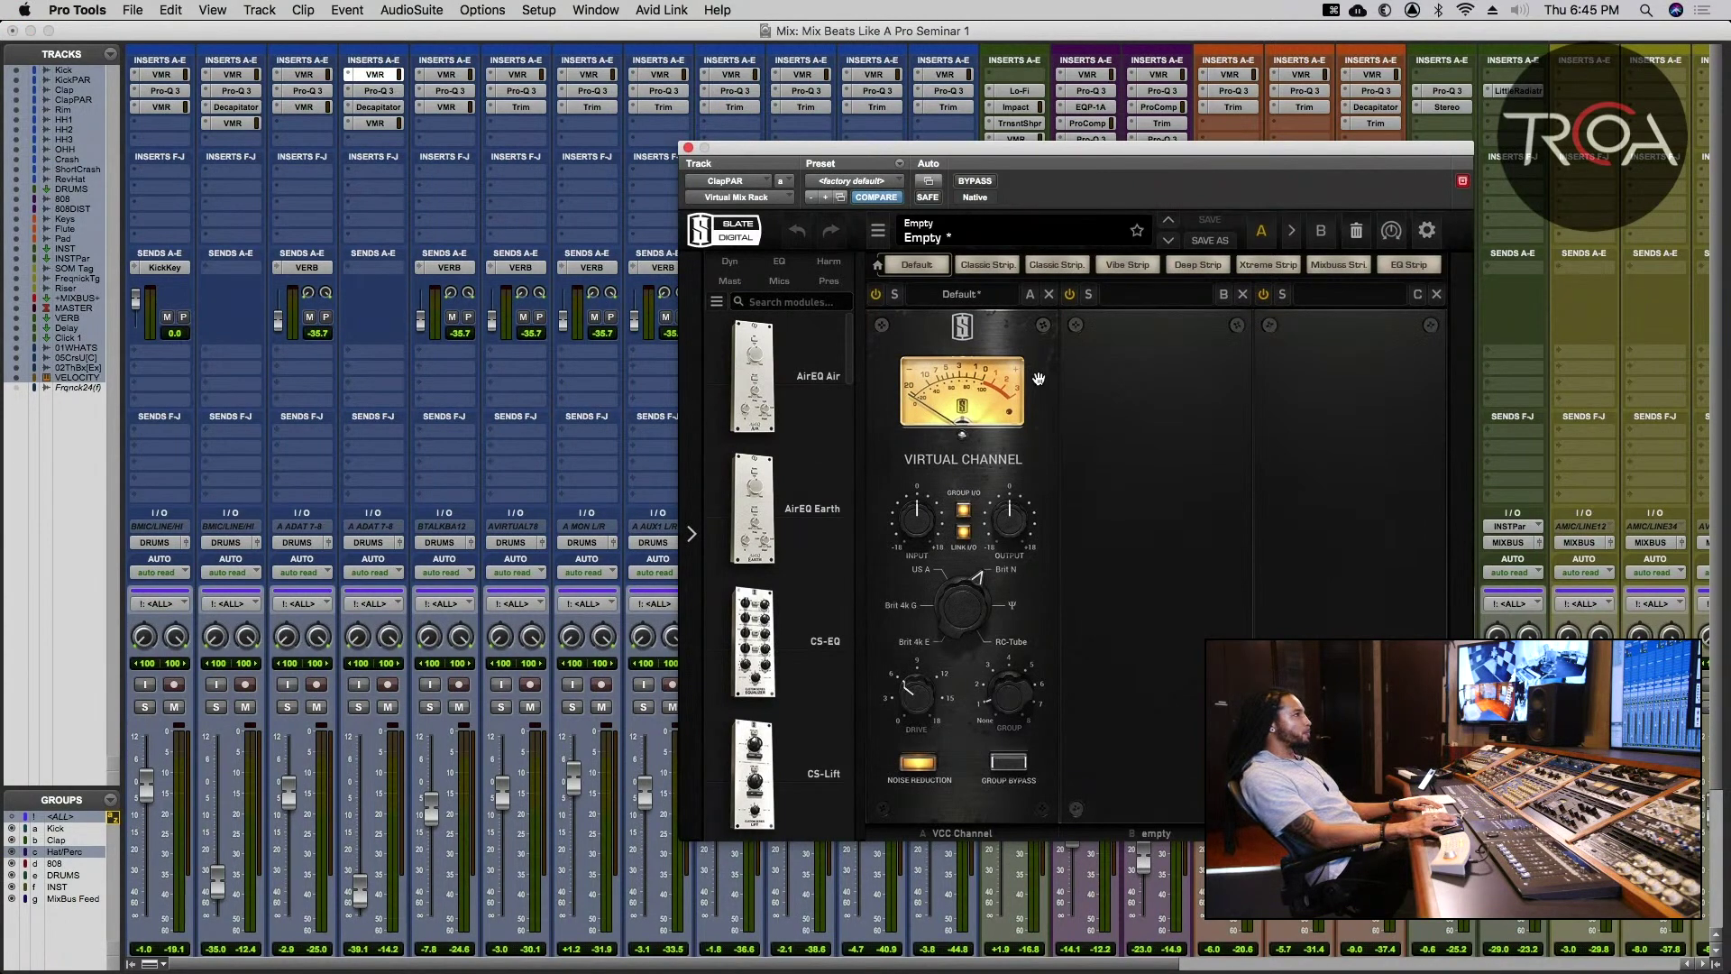
# - Inspect the VMR insert on the +MIXBUS+ channel, move its window clear of the mix bus inserts, and close it
pyautogui.hscroll(3, 1005, 135)
pyautogui.hscroll(10, 1005, 136)
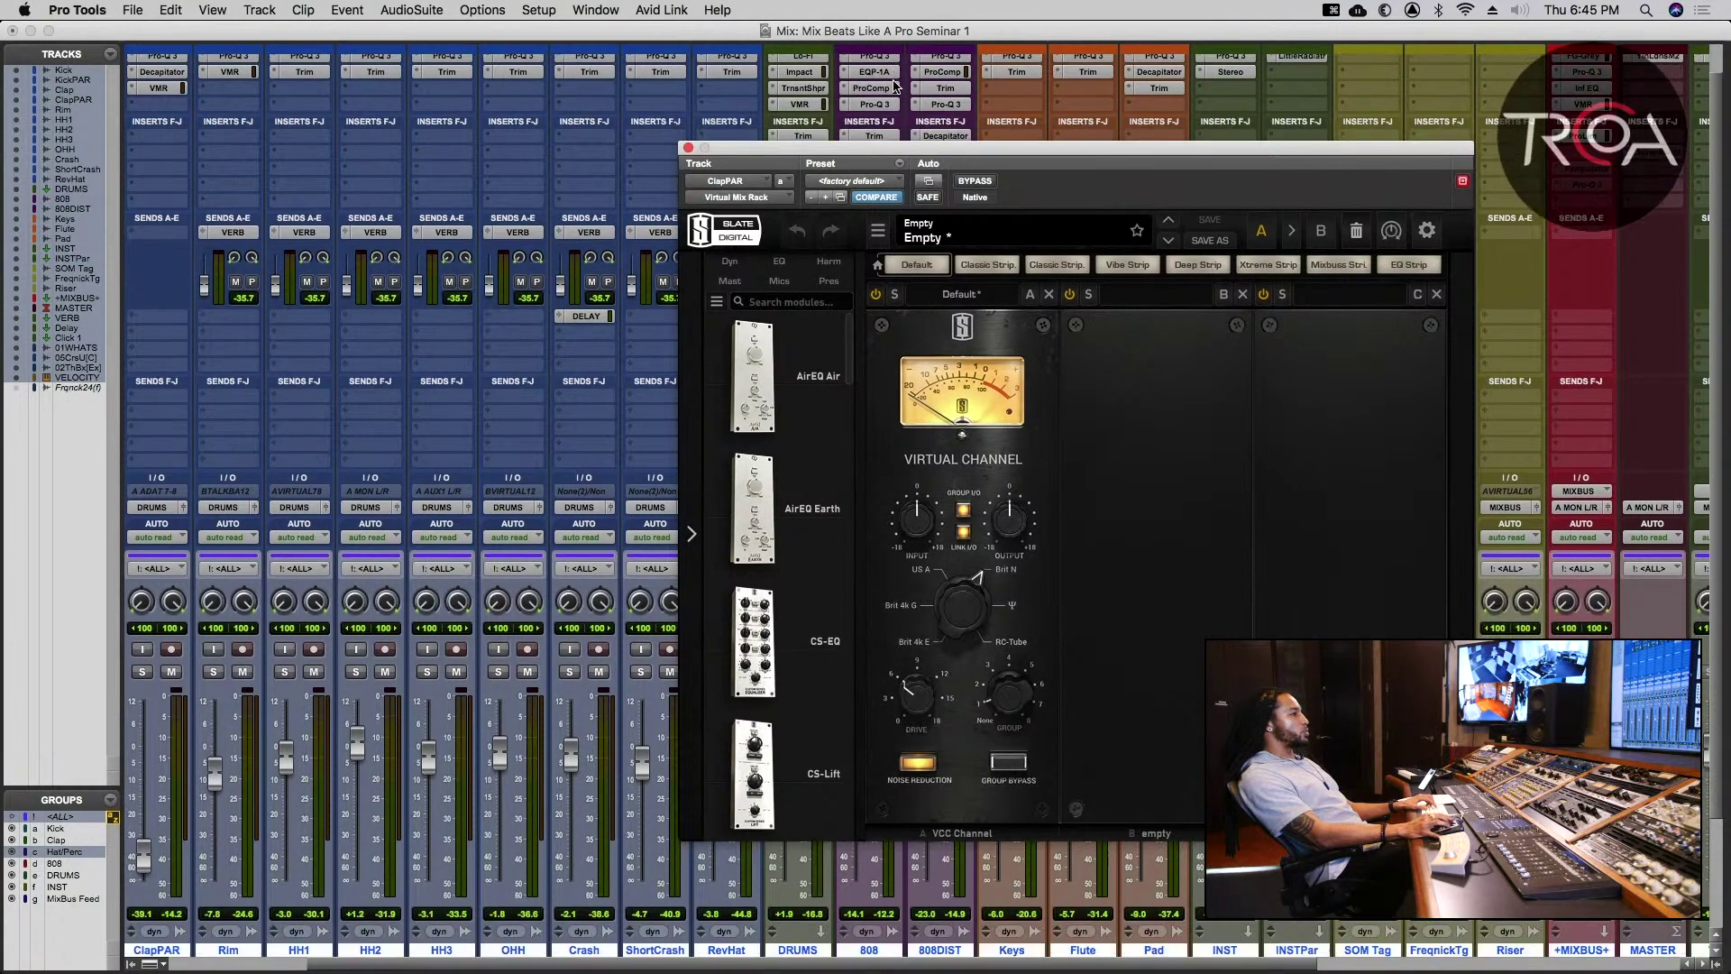
pyautogui.hscroll(20, 893, 86)
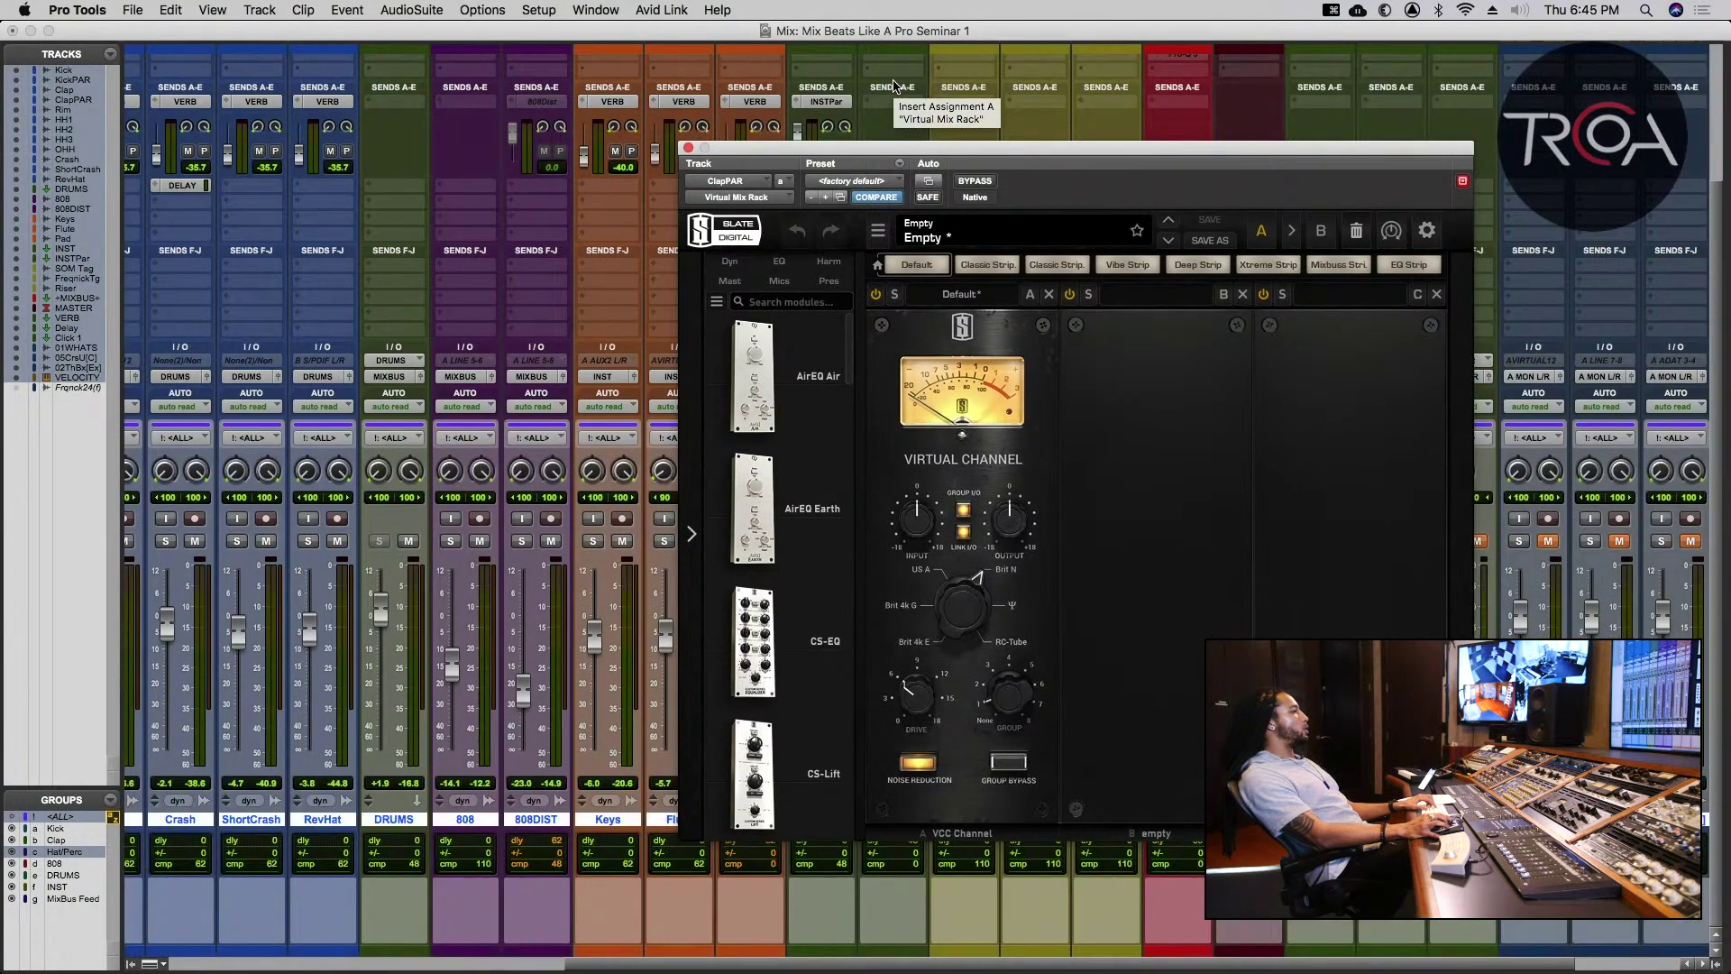
pyautogui.scroll(-4, 893, 86)
pyautogui.hscroll(10, 894, 86)
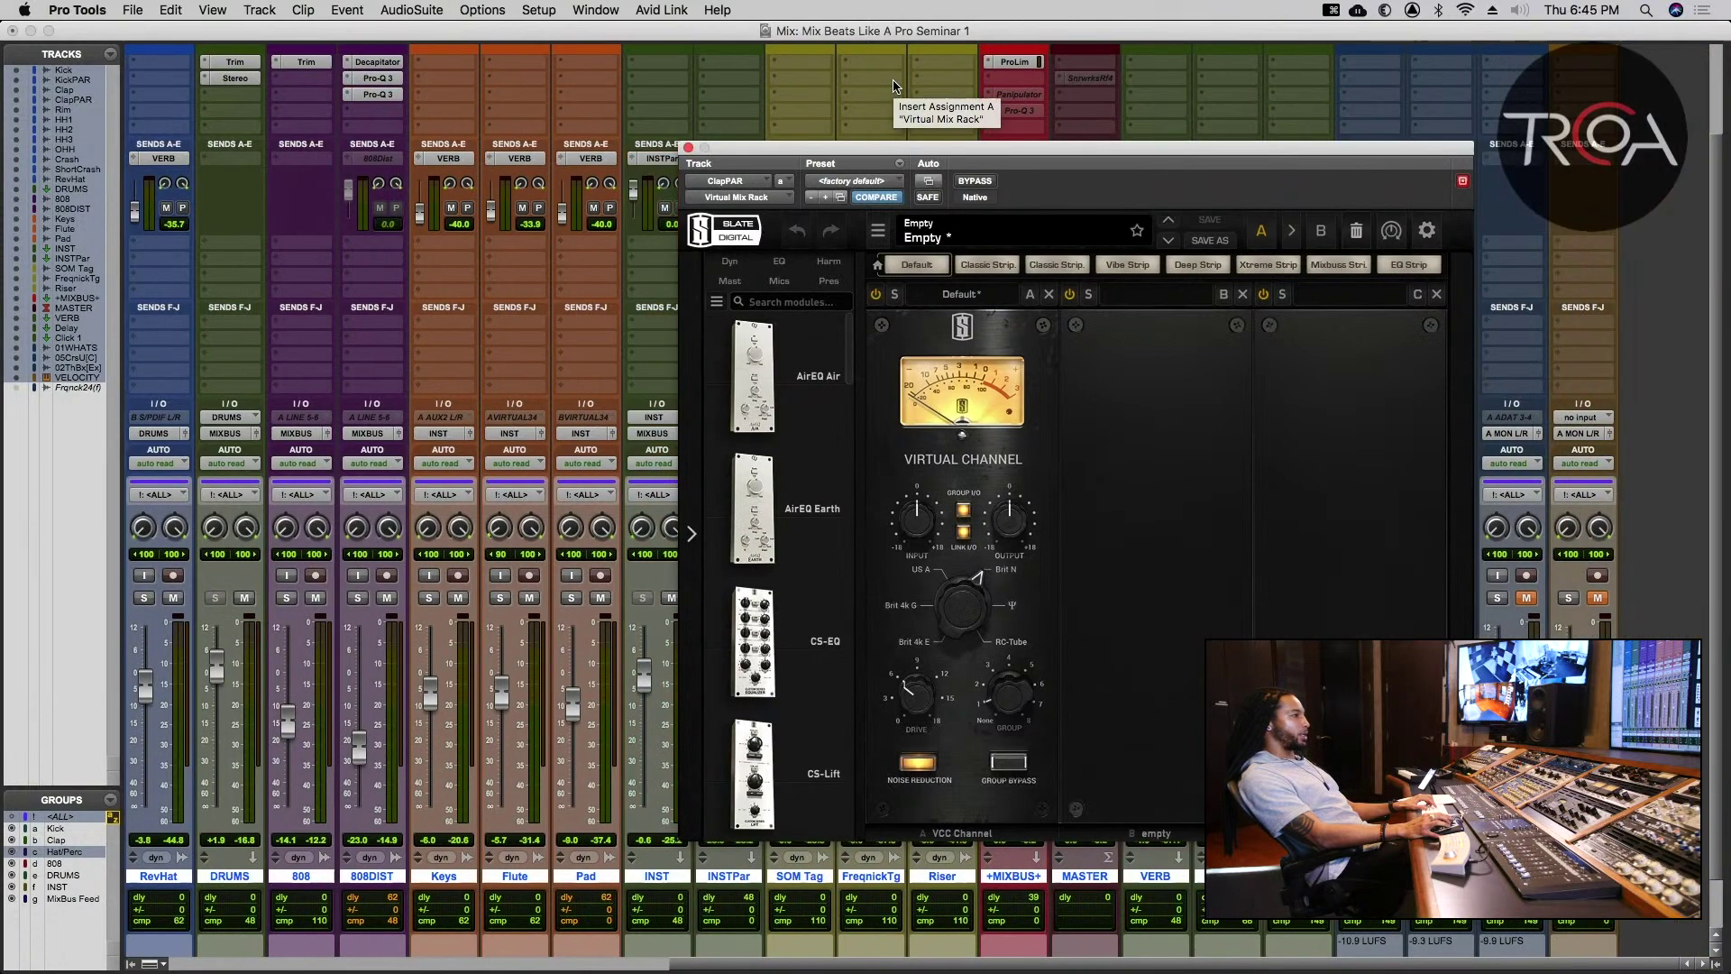
pyautogui.scroll(4, 894, 86)
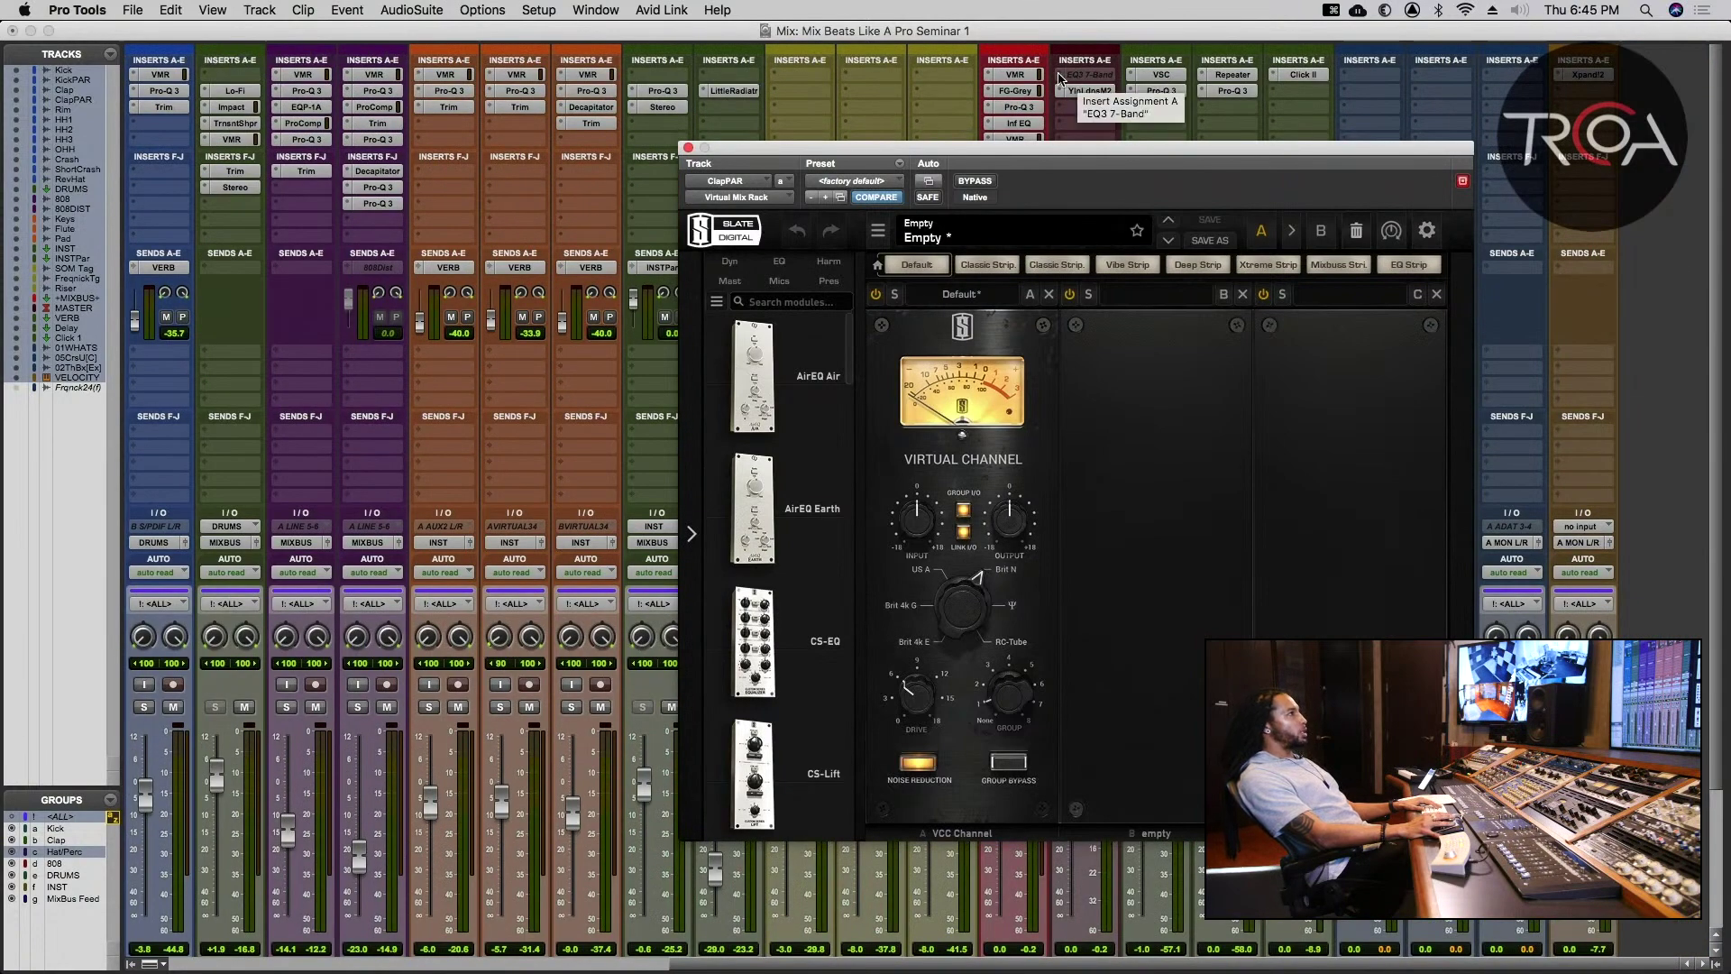
pyautogui.click(1019, 77)
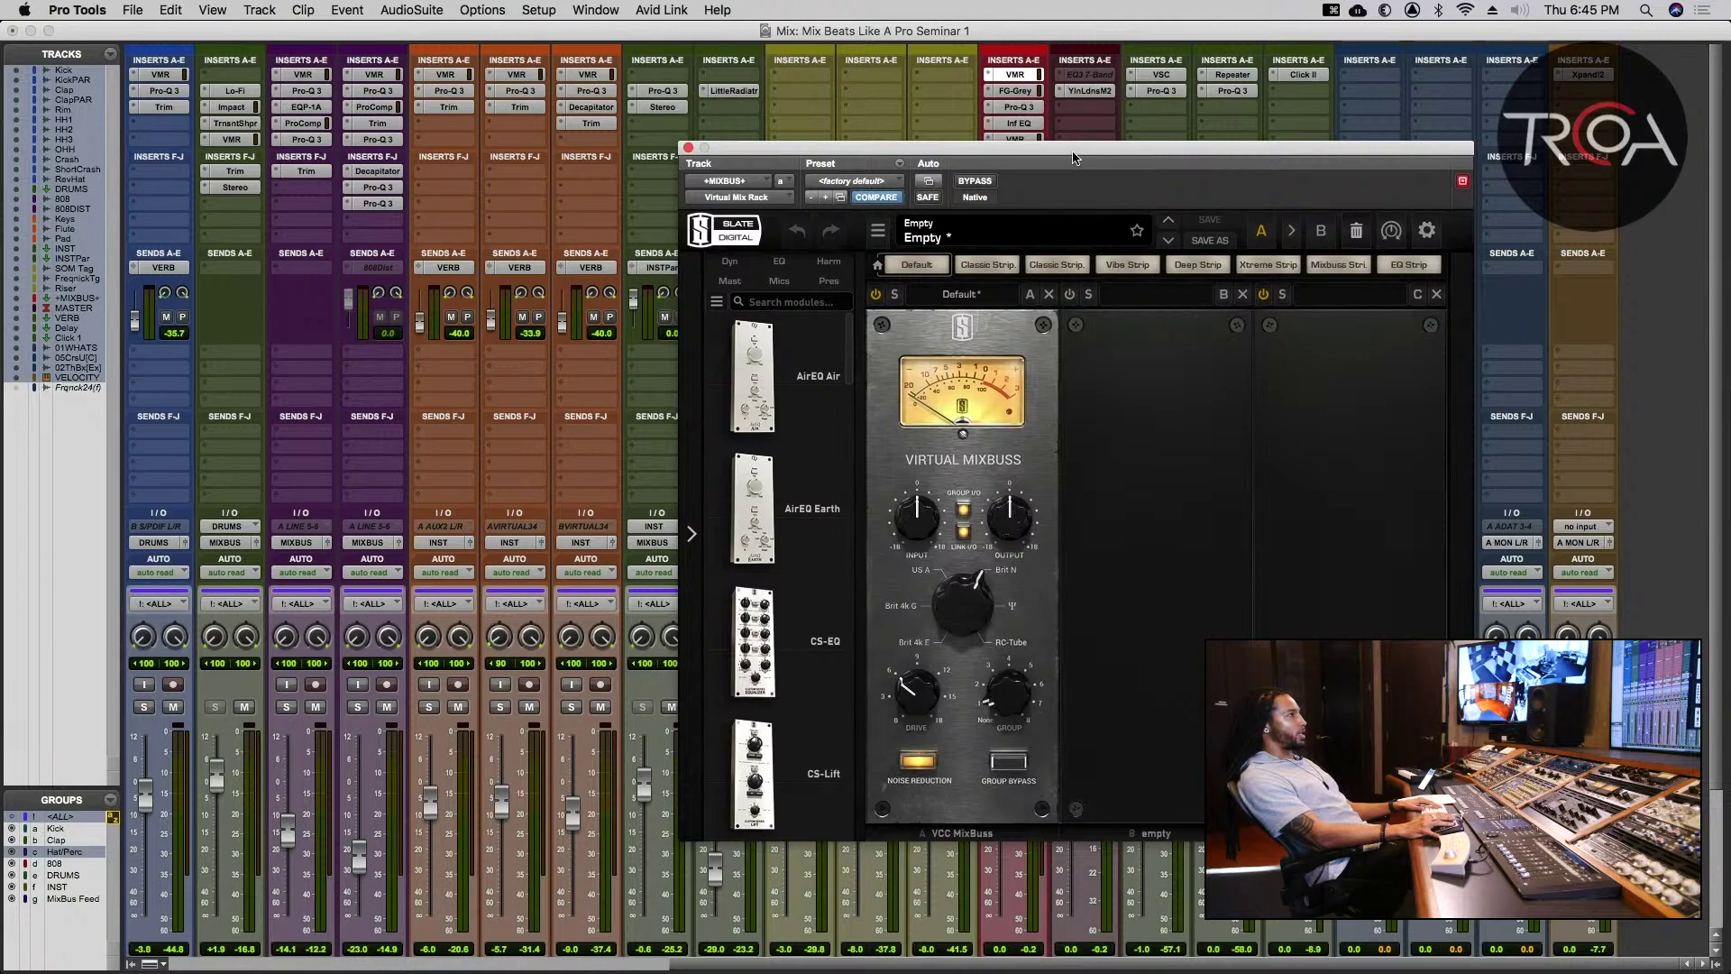
pyautogui.moveTo(1226, 149); pyautogui.dragTo(1548, 32)
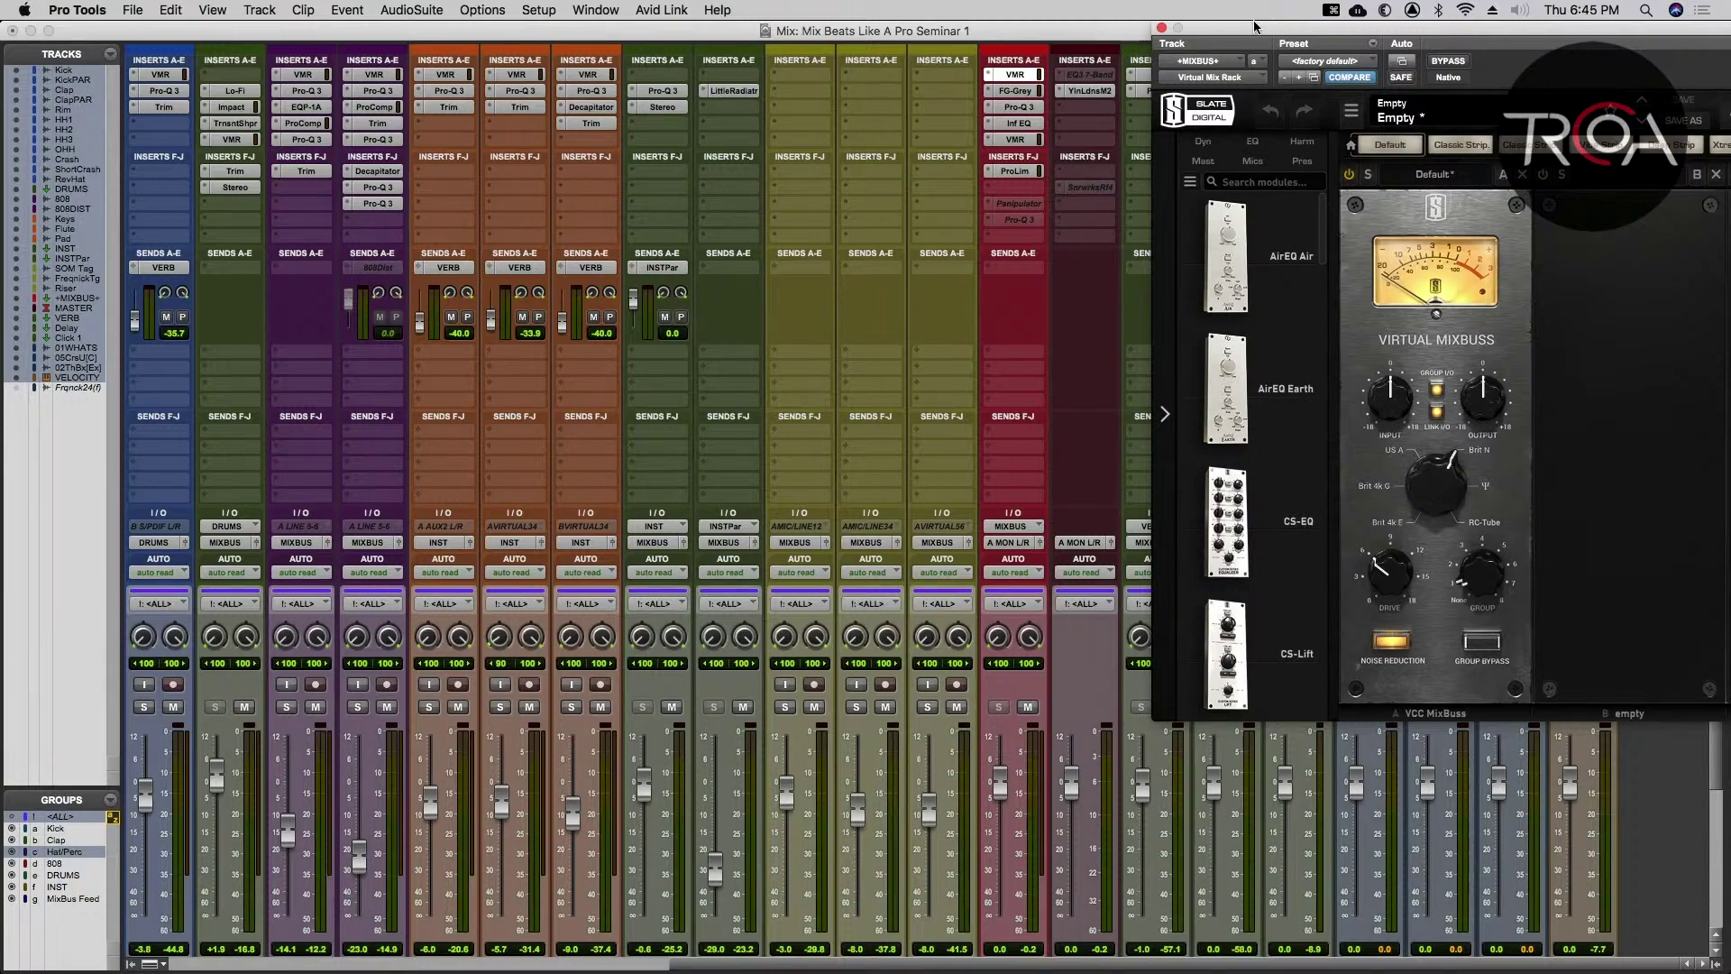
pyautogui.moveTo(1241, 29); pyautogui.dragTo(956, 24)
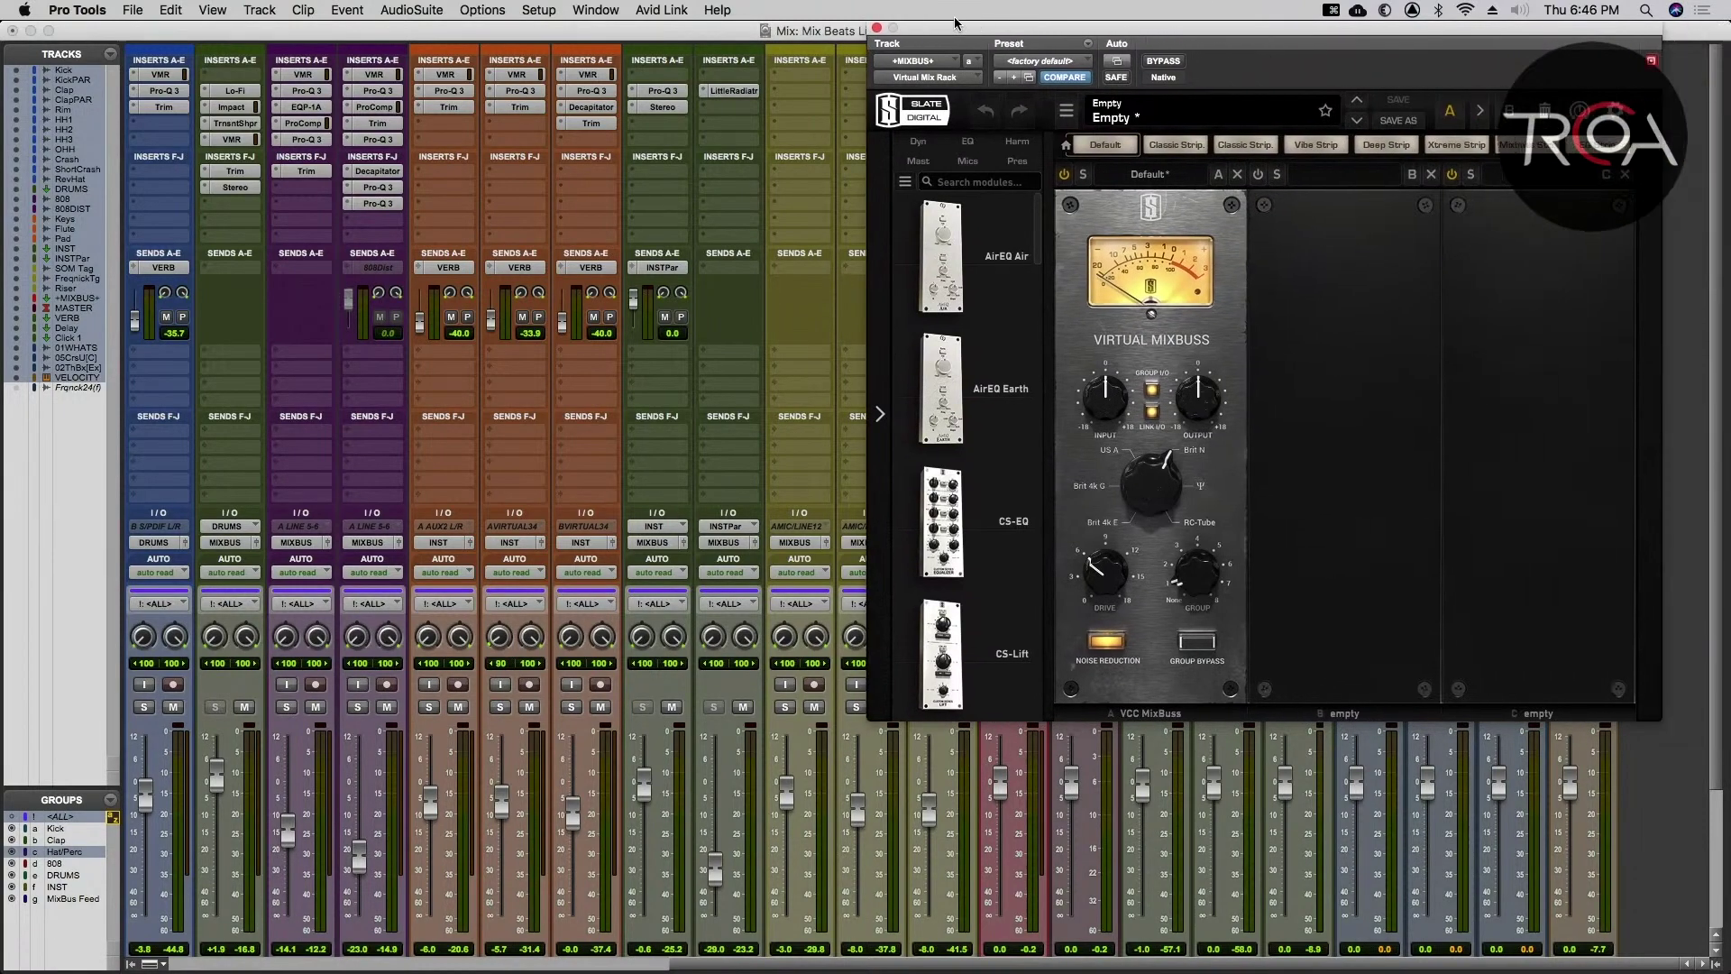
pyautogui.click(877, 28)
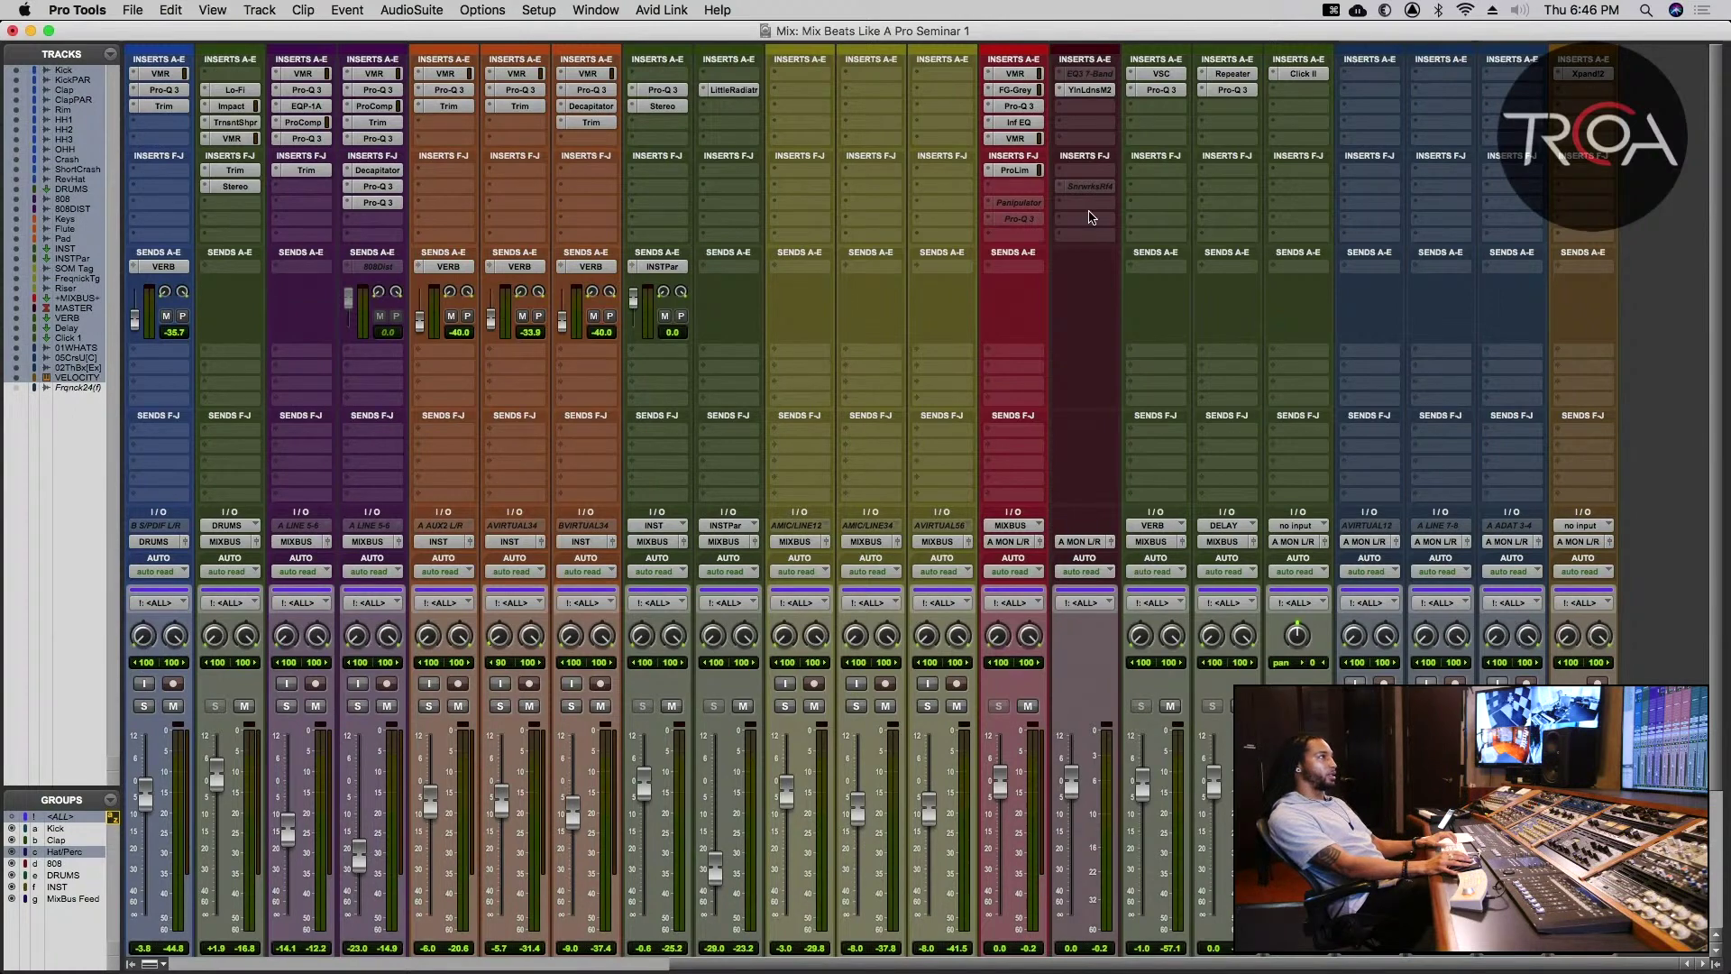
# - Look over the channels across the mix window and recheck the VMR insert on the Kick channel
pyautogui.hscroll(-10, 1035, 318)
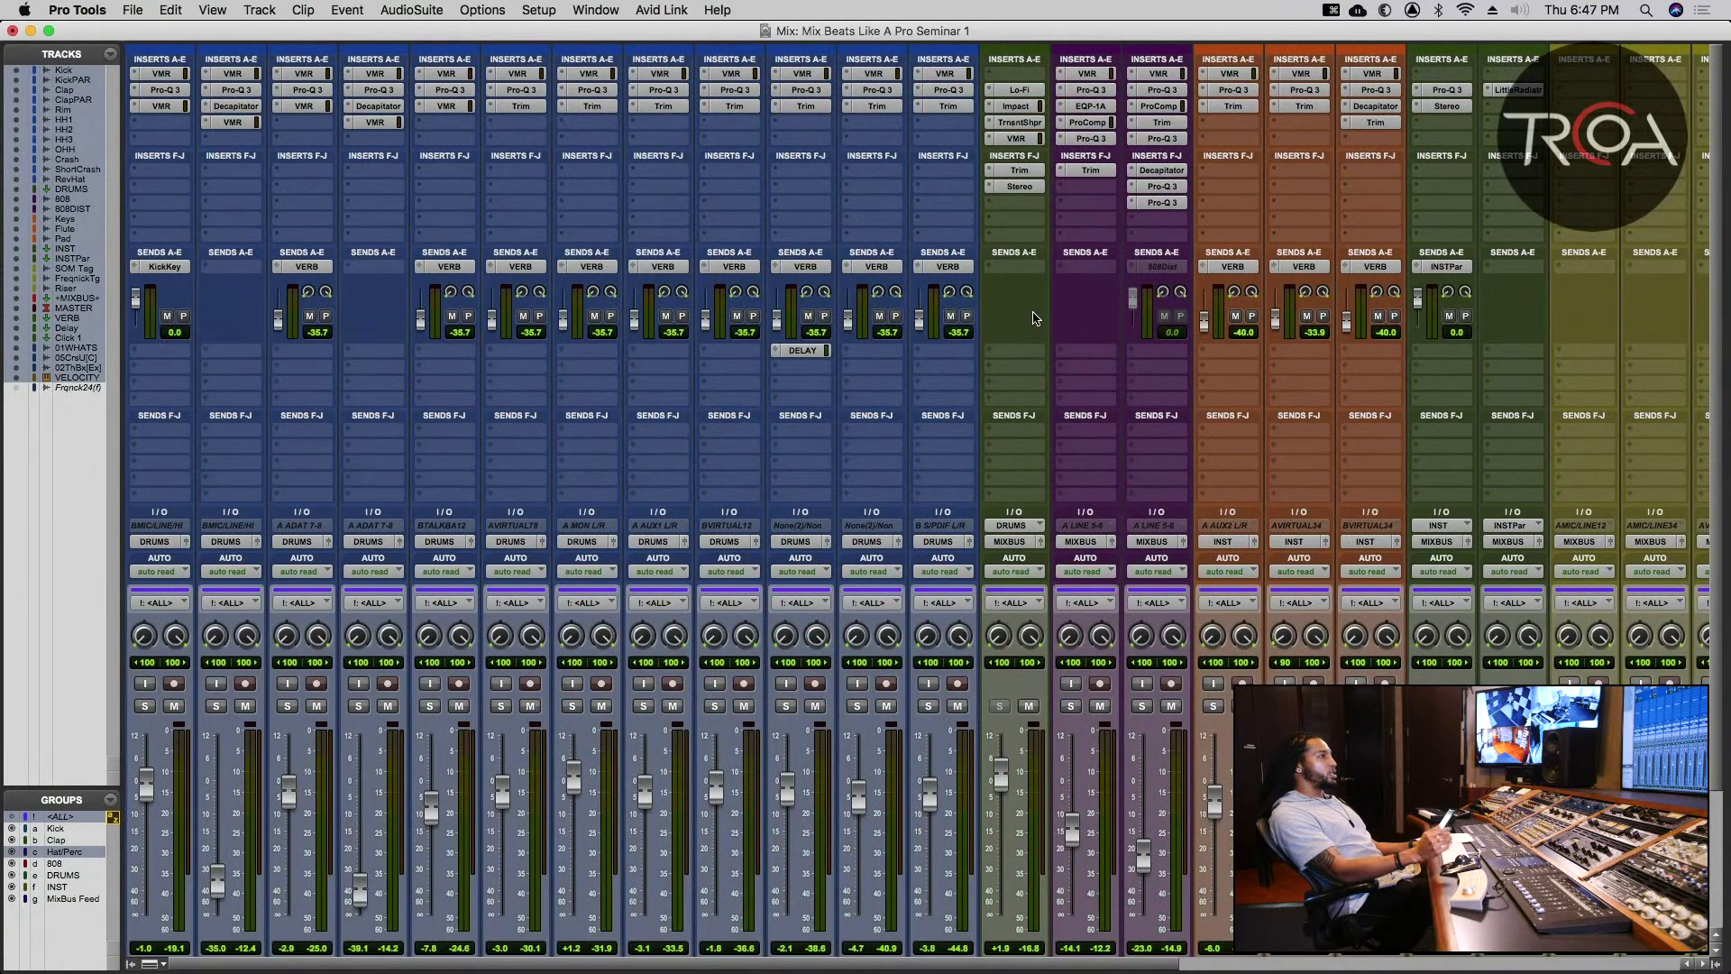
pyautogui.hscroll(10, 1035, 318)
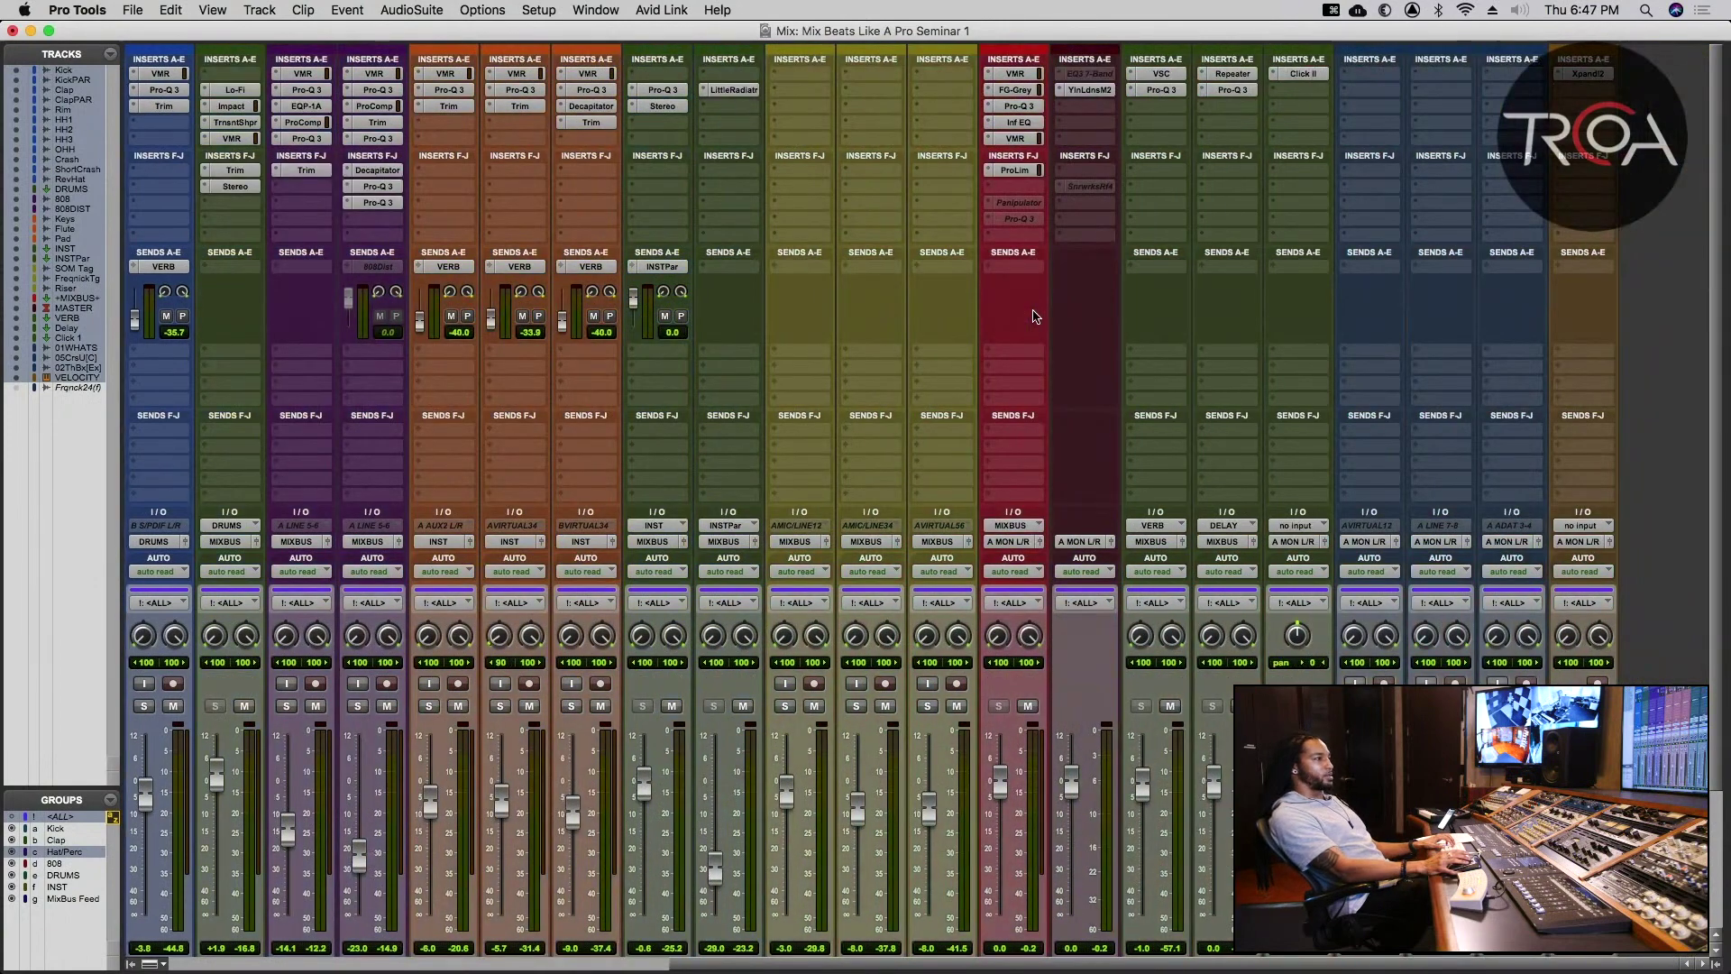
pyautogui.scroll(-3, 1035, 317)
pyautogui.hscroll(-8, 1035, 317)
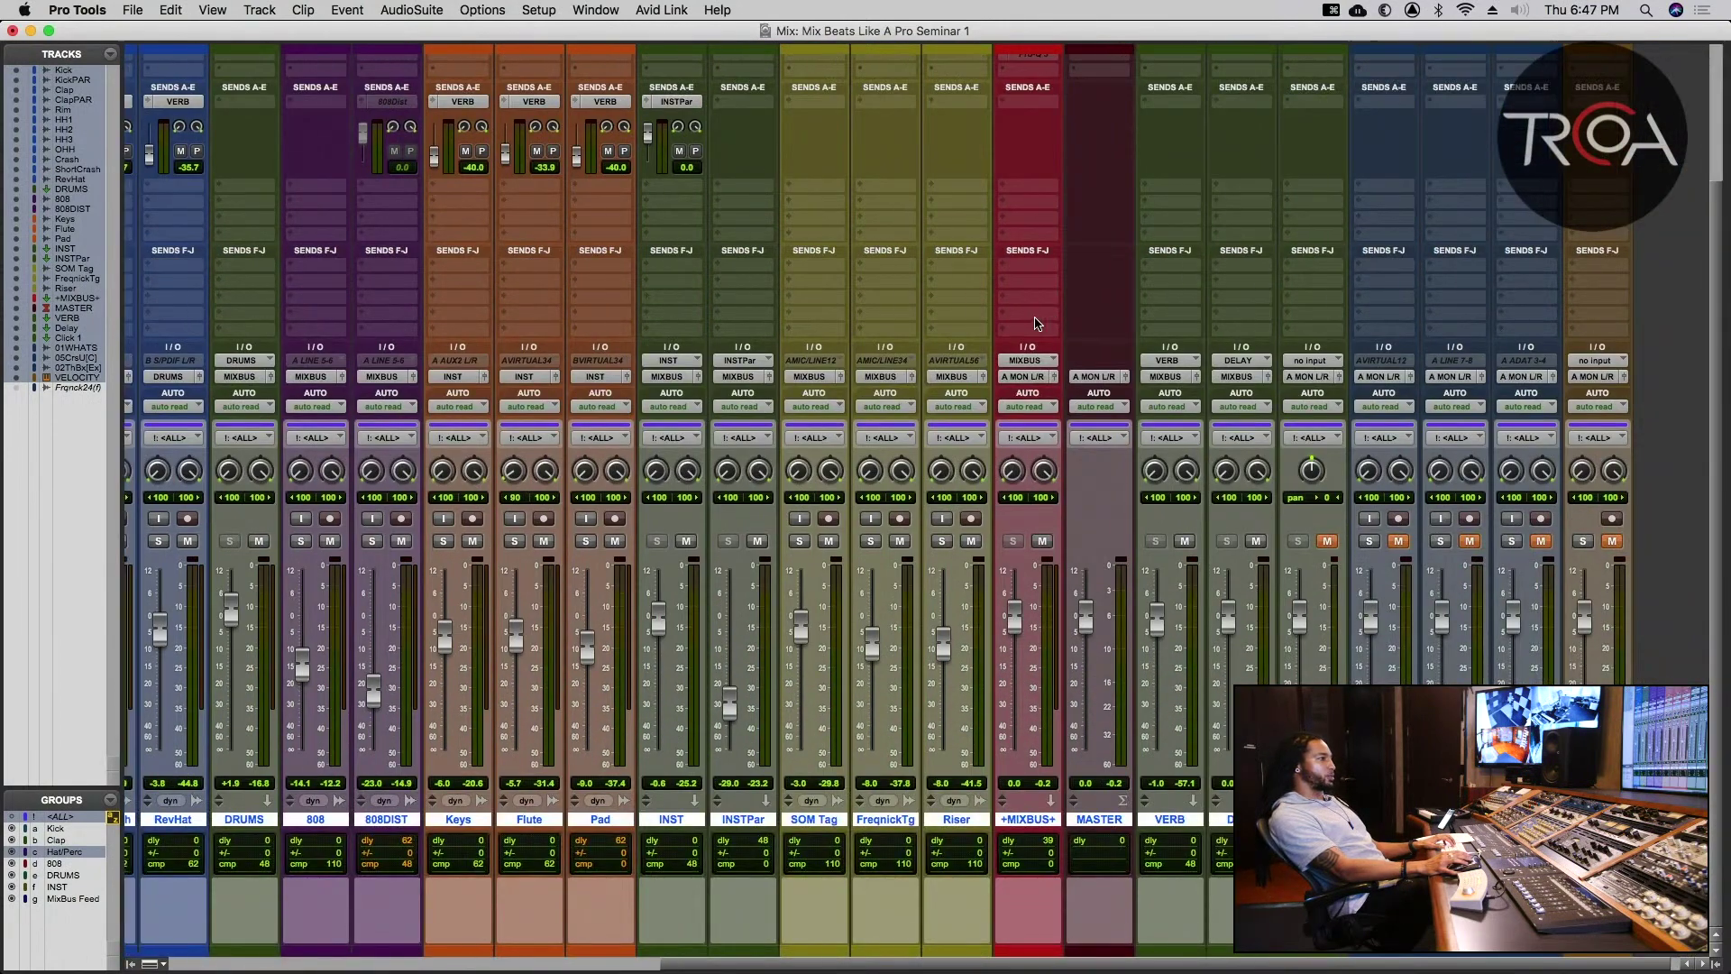
pyautogui.hscroll(-2, 338, 814)
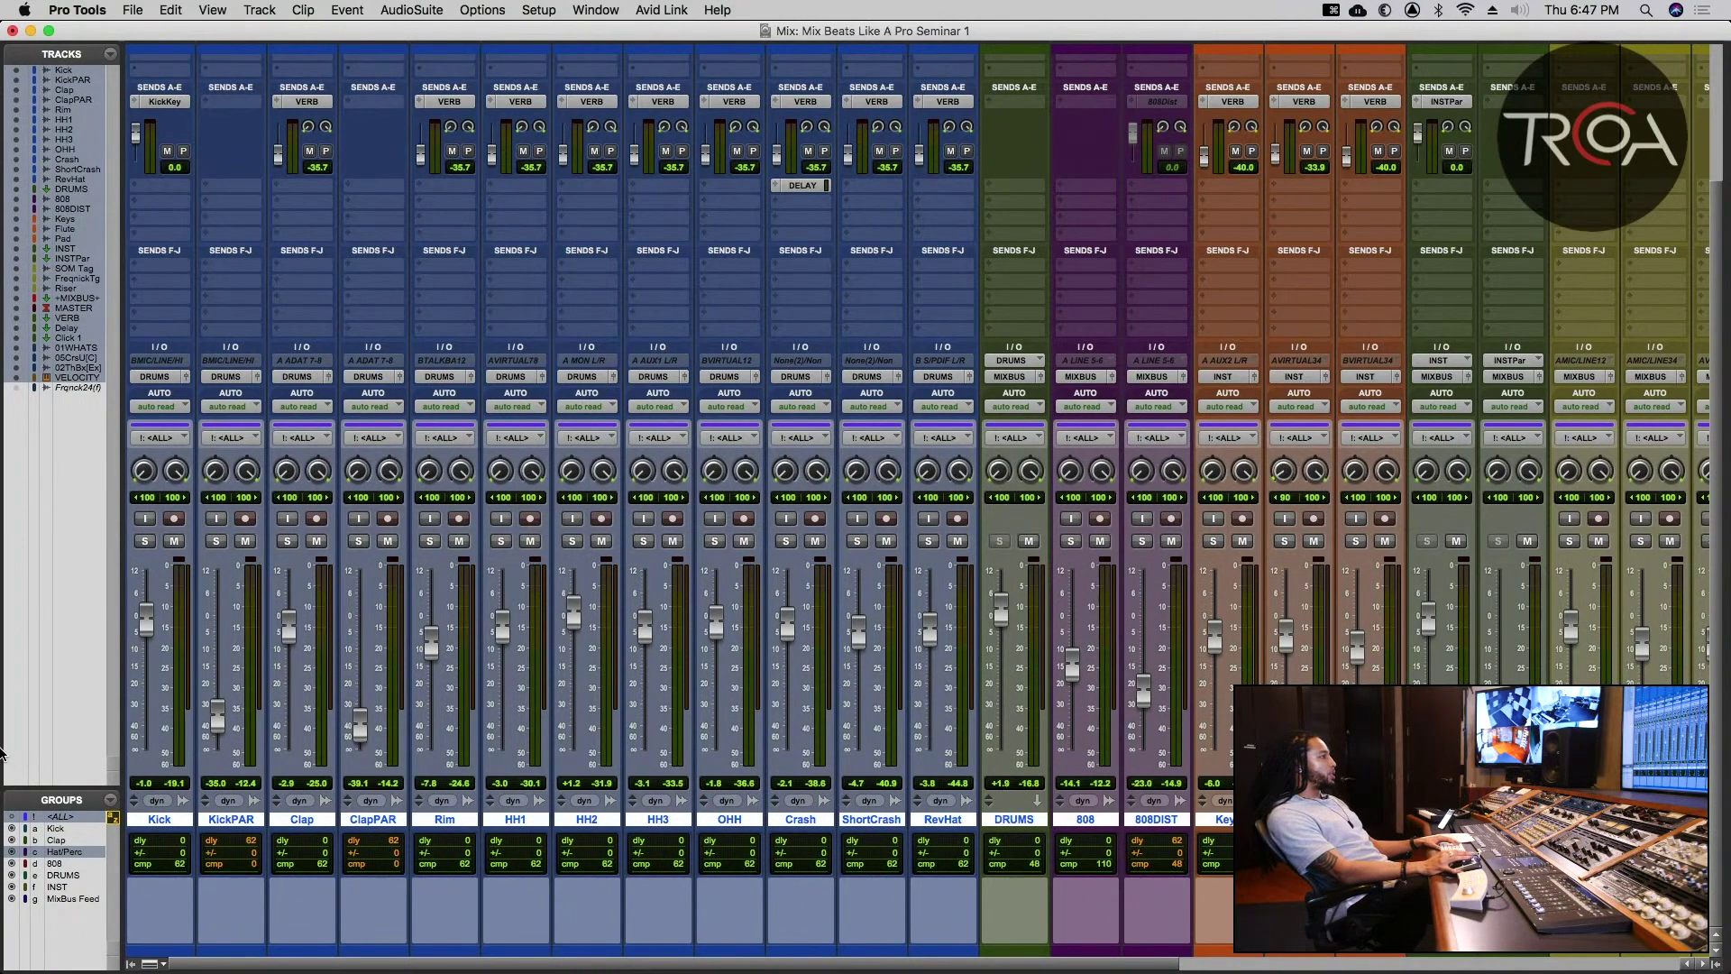
pyautogui.moveTo(2, 764)
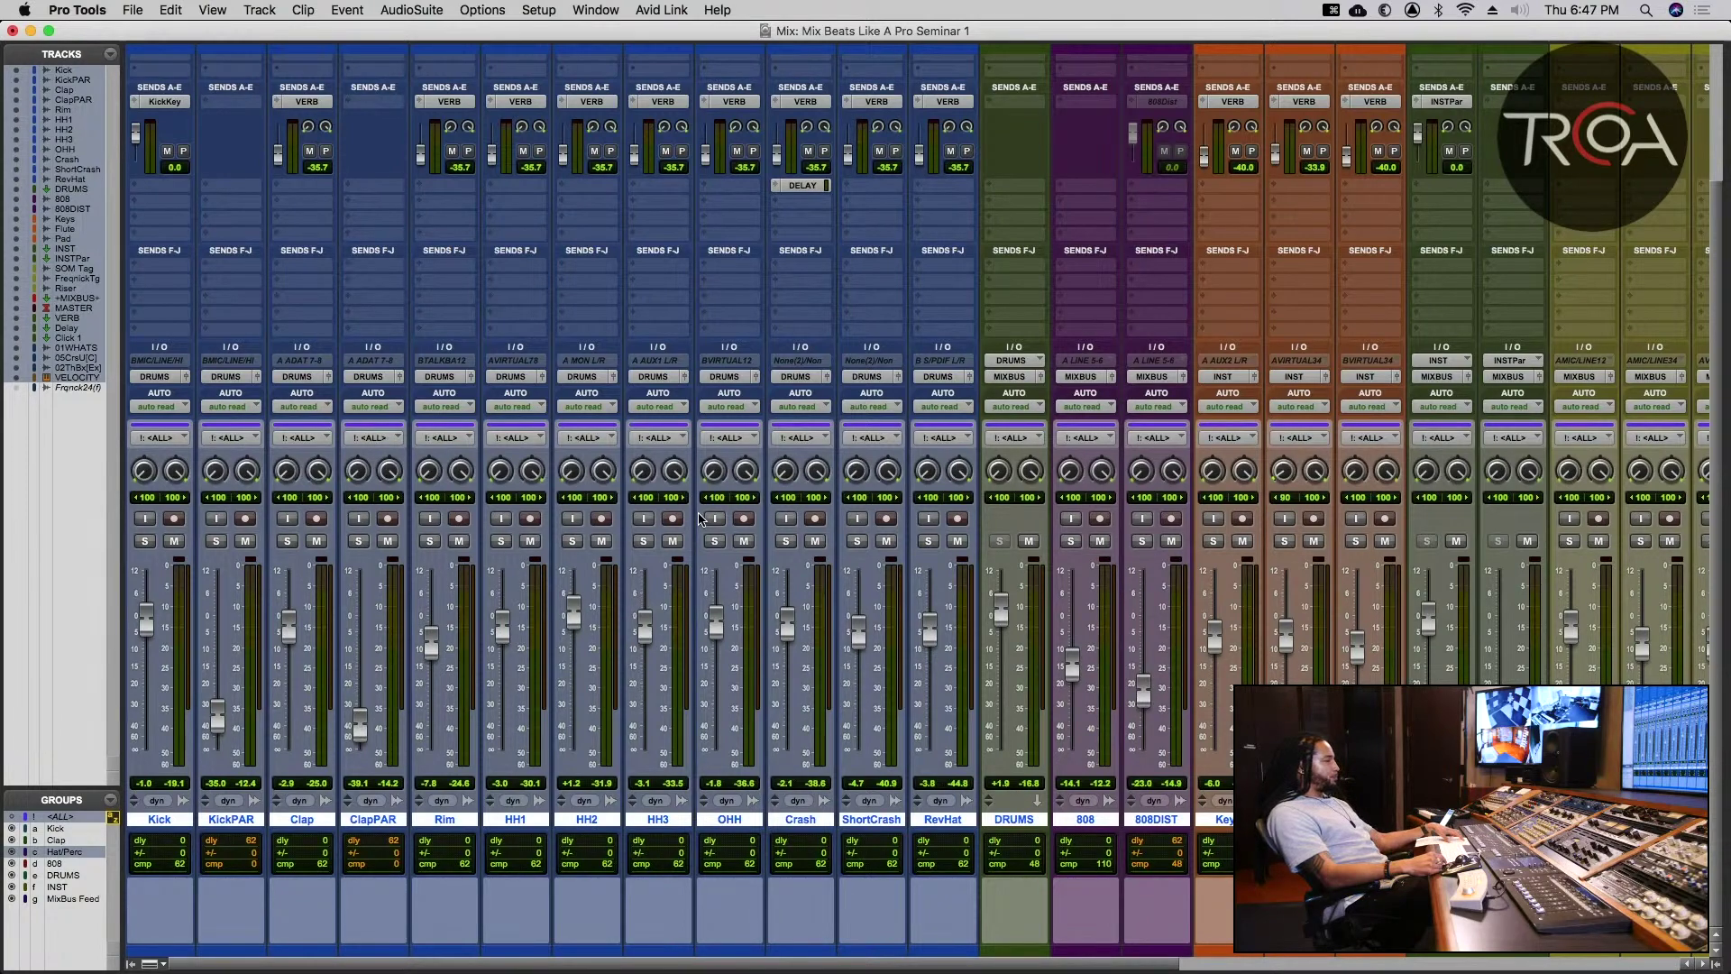
pyautogui.scroll(5, 668, 500)
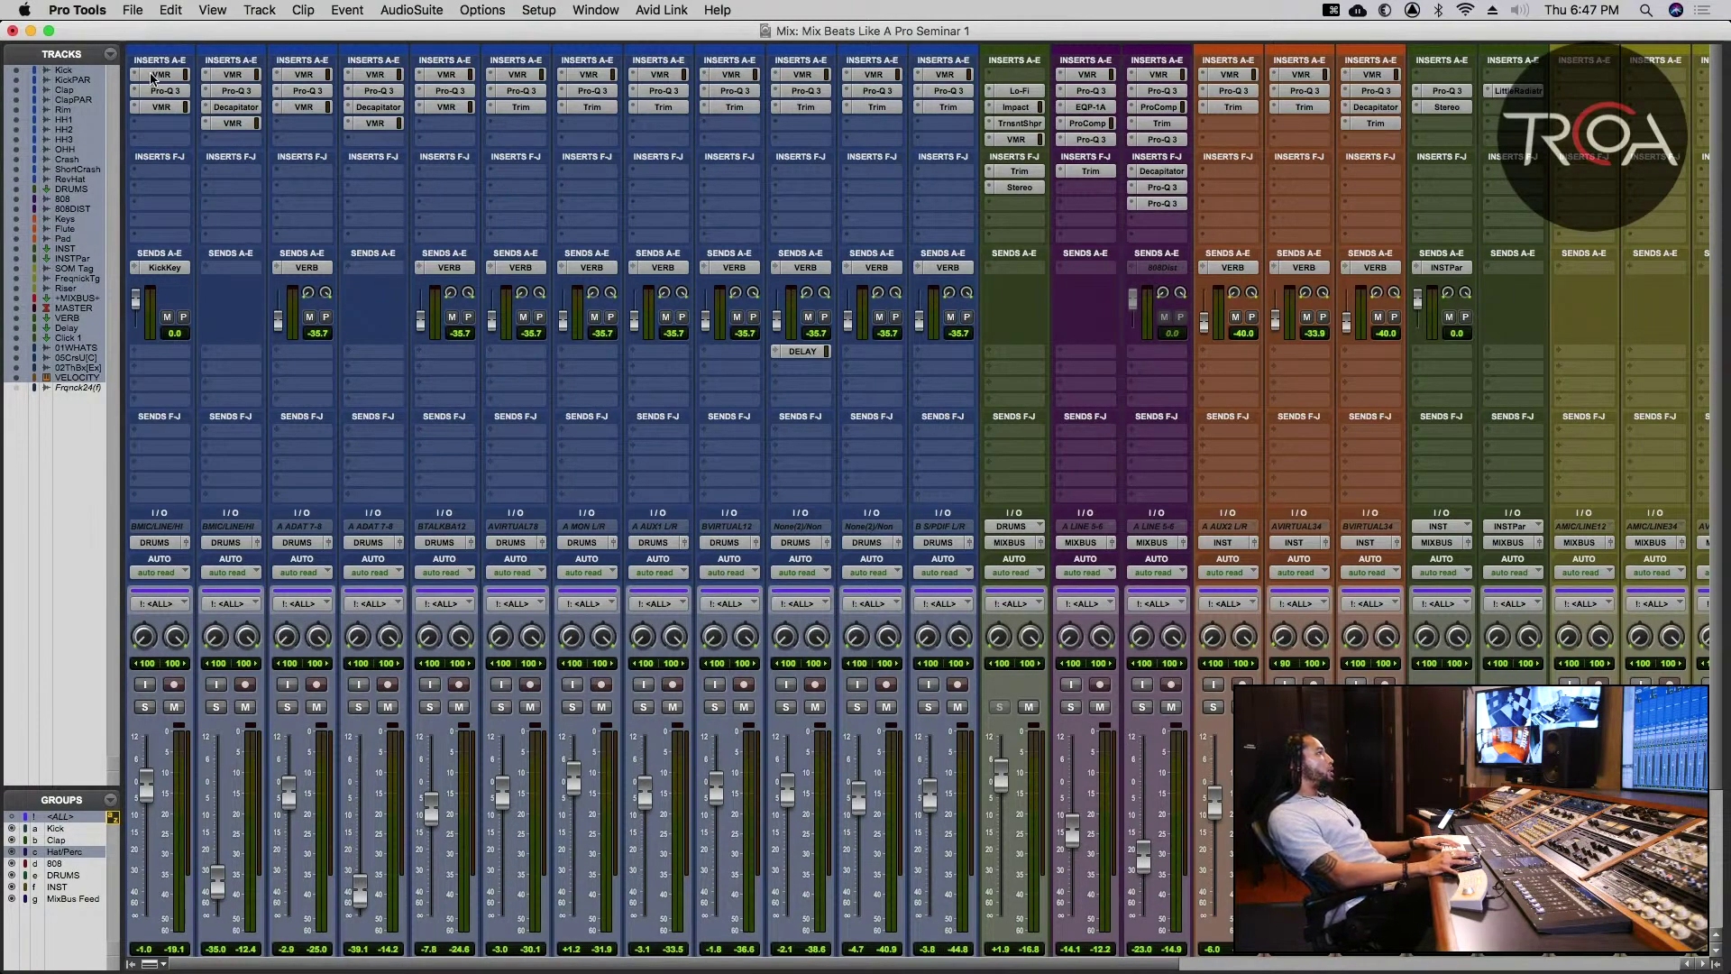
pyautogui.click(158, 75)
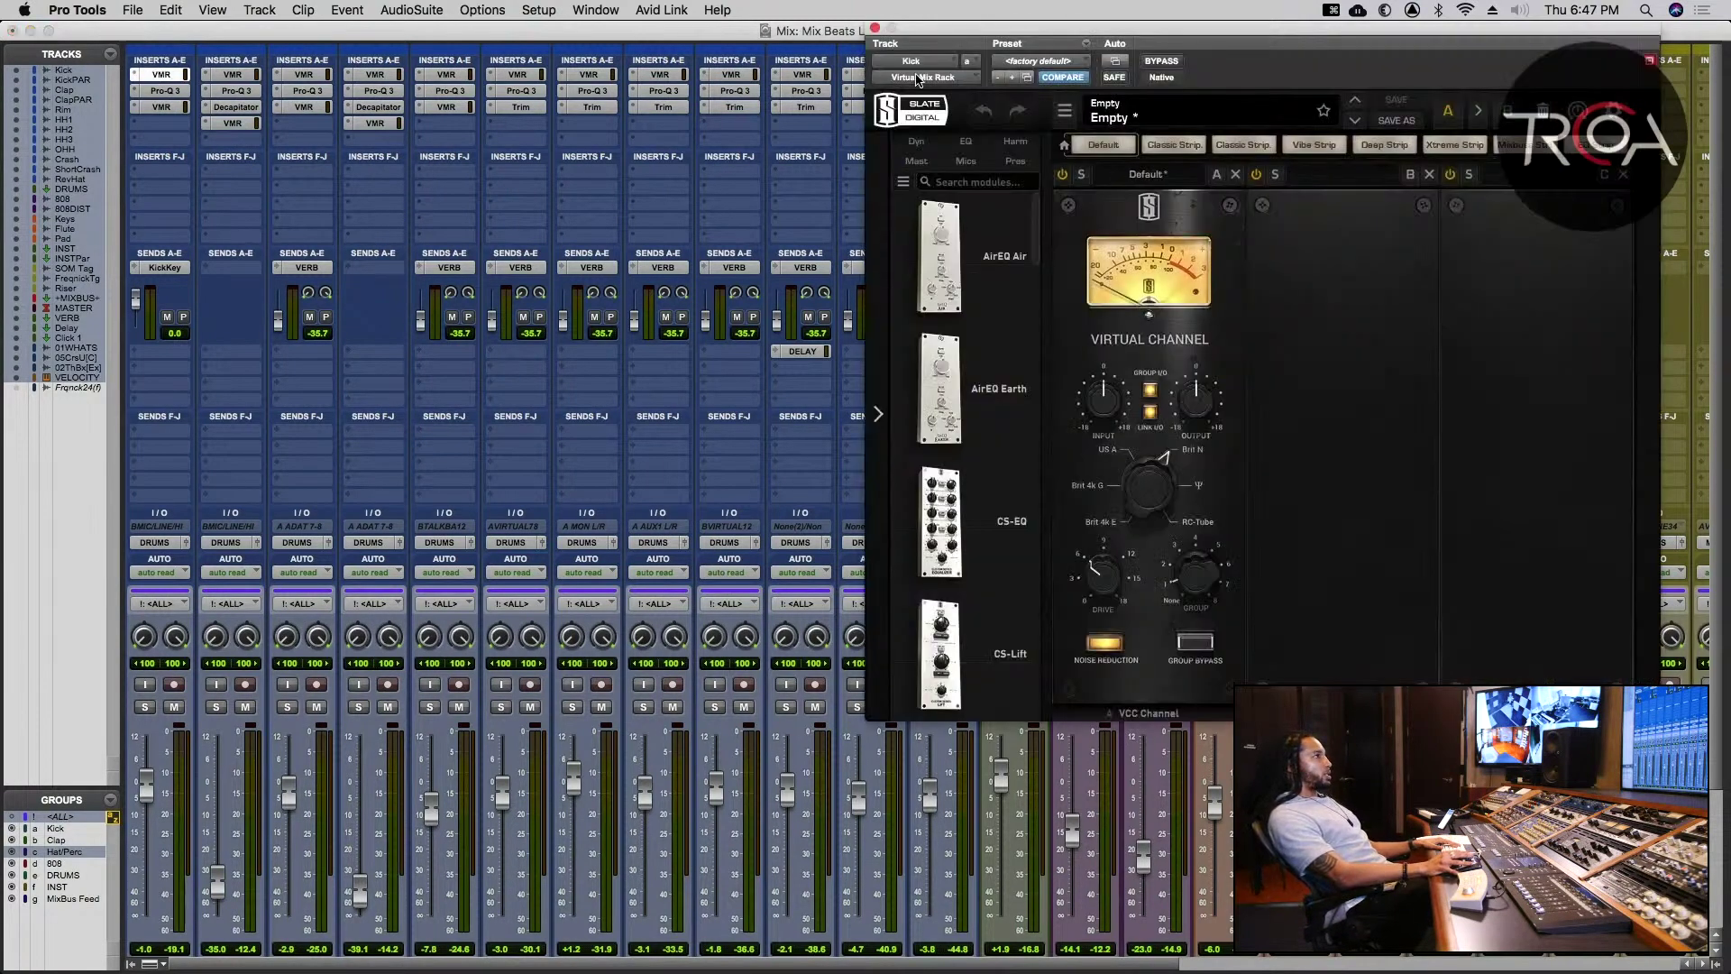
pyautogui.click(874, 30)
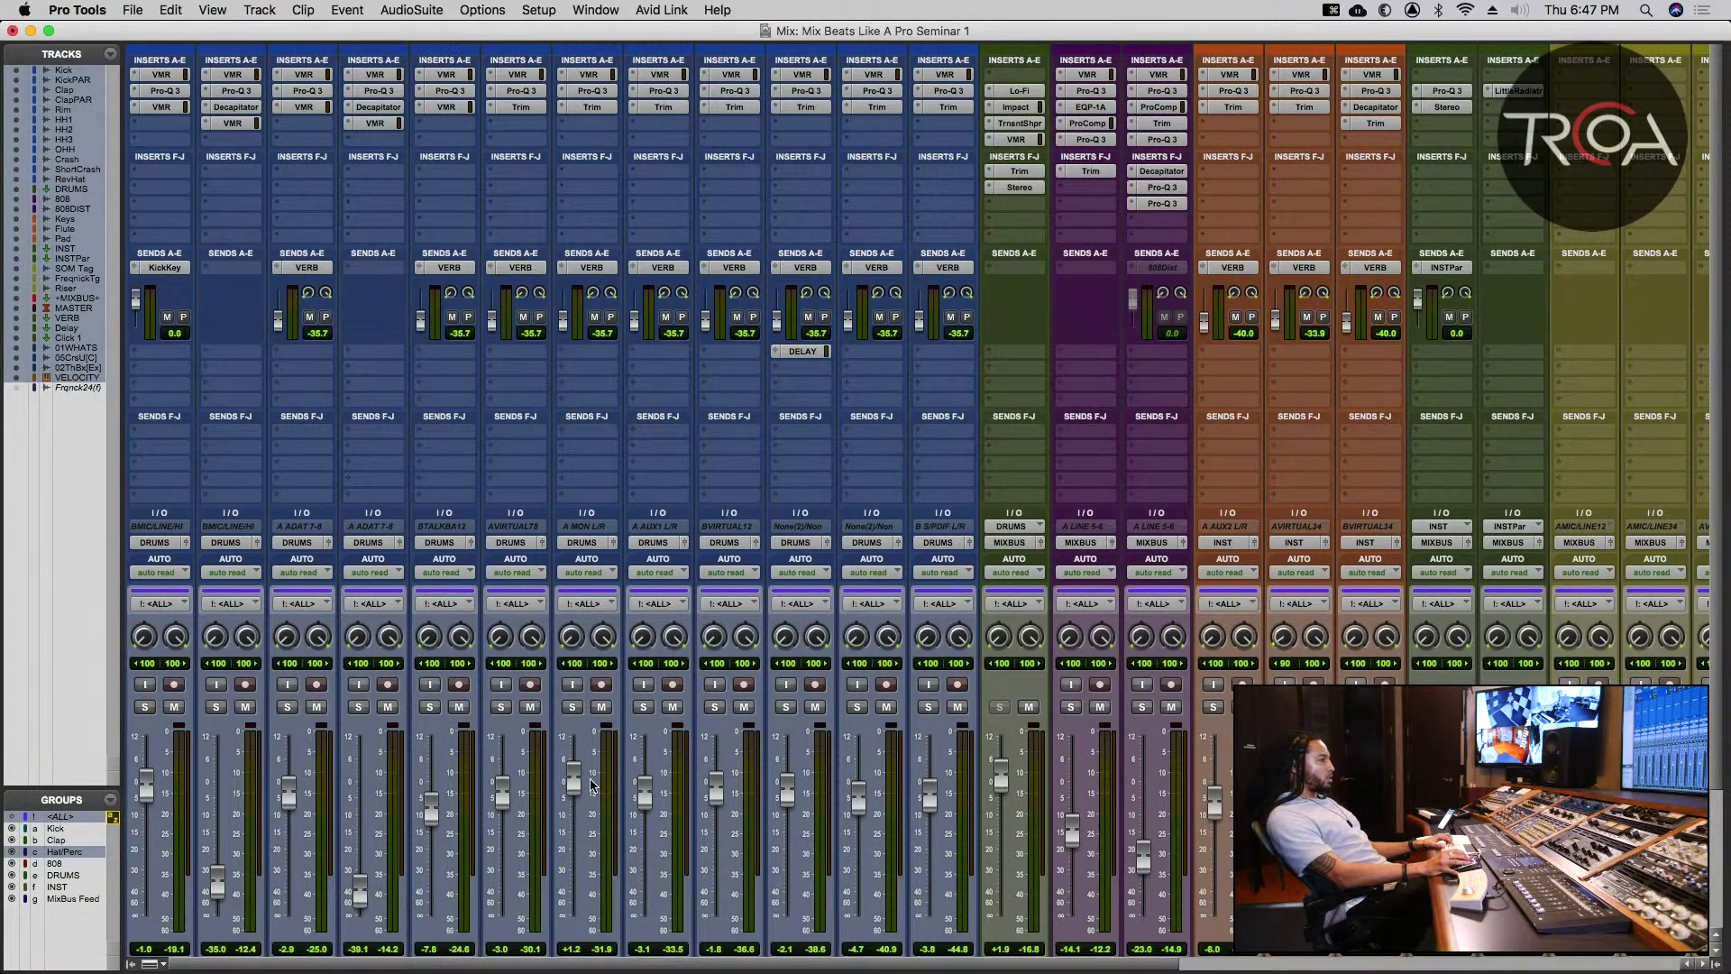
# - Undo the grouped fader move and deactivate the <ALL> mix group
pyautogui.hscroll(10, 592, 784)
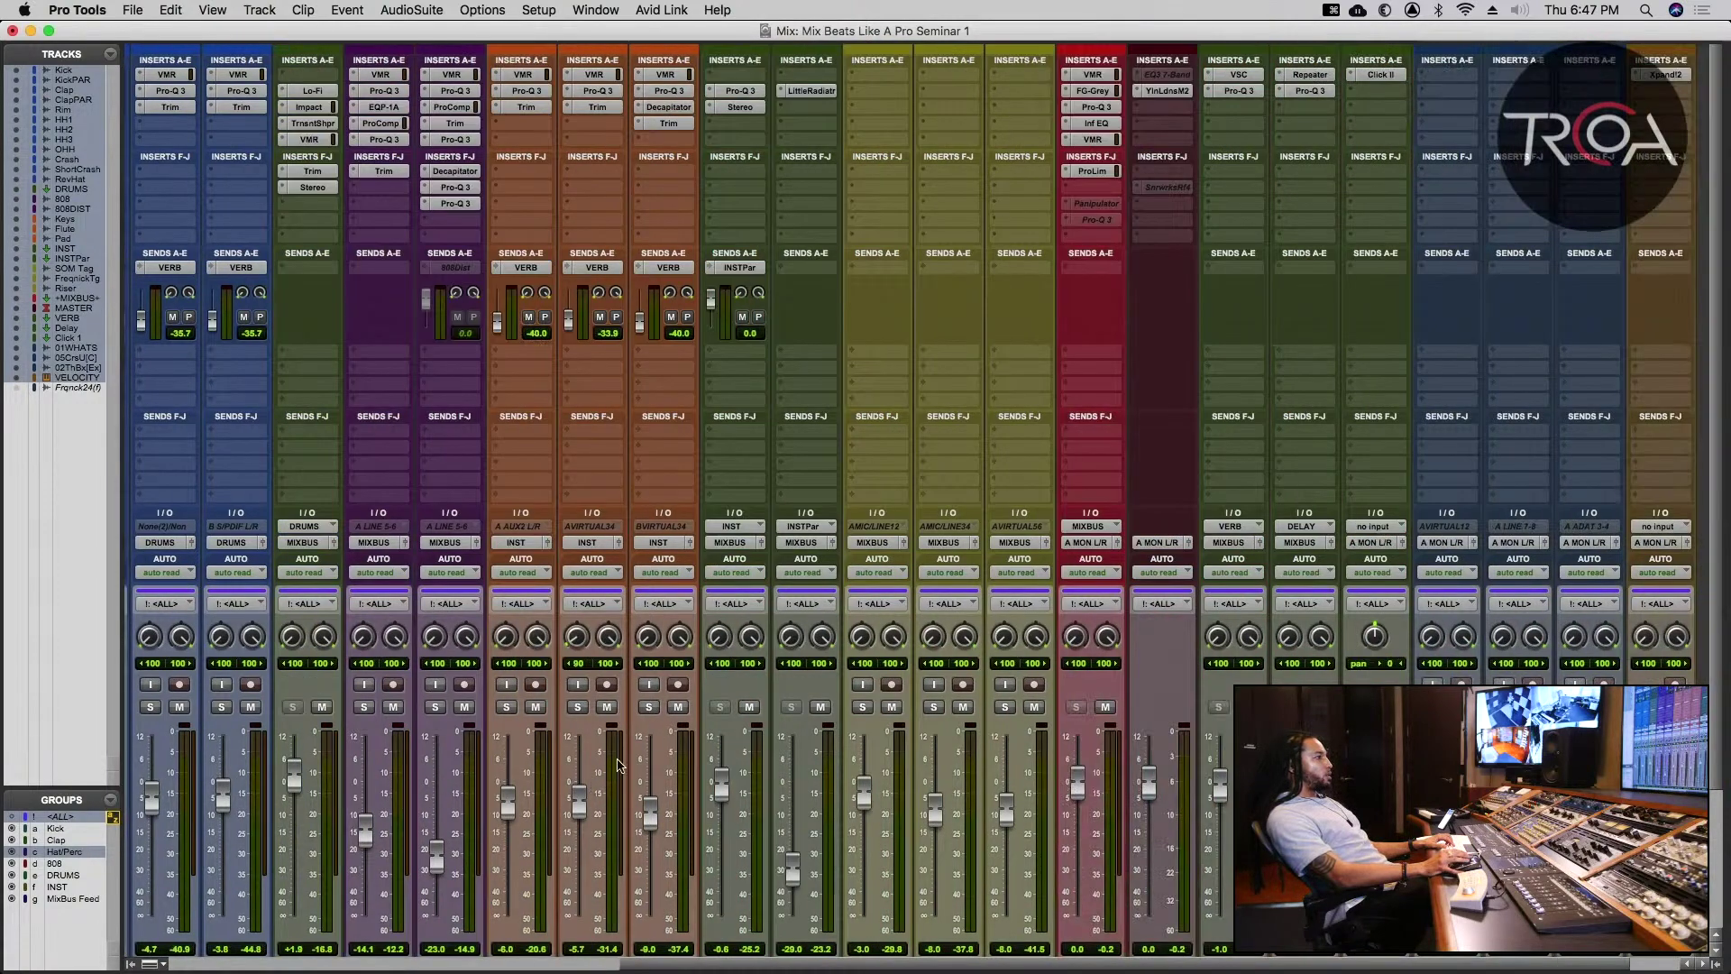
pyautogui.scroll(-5, 618, 765)
pyautogui.hscroll(1, 674, 735)
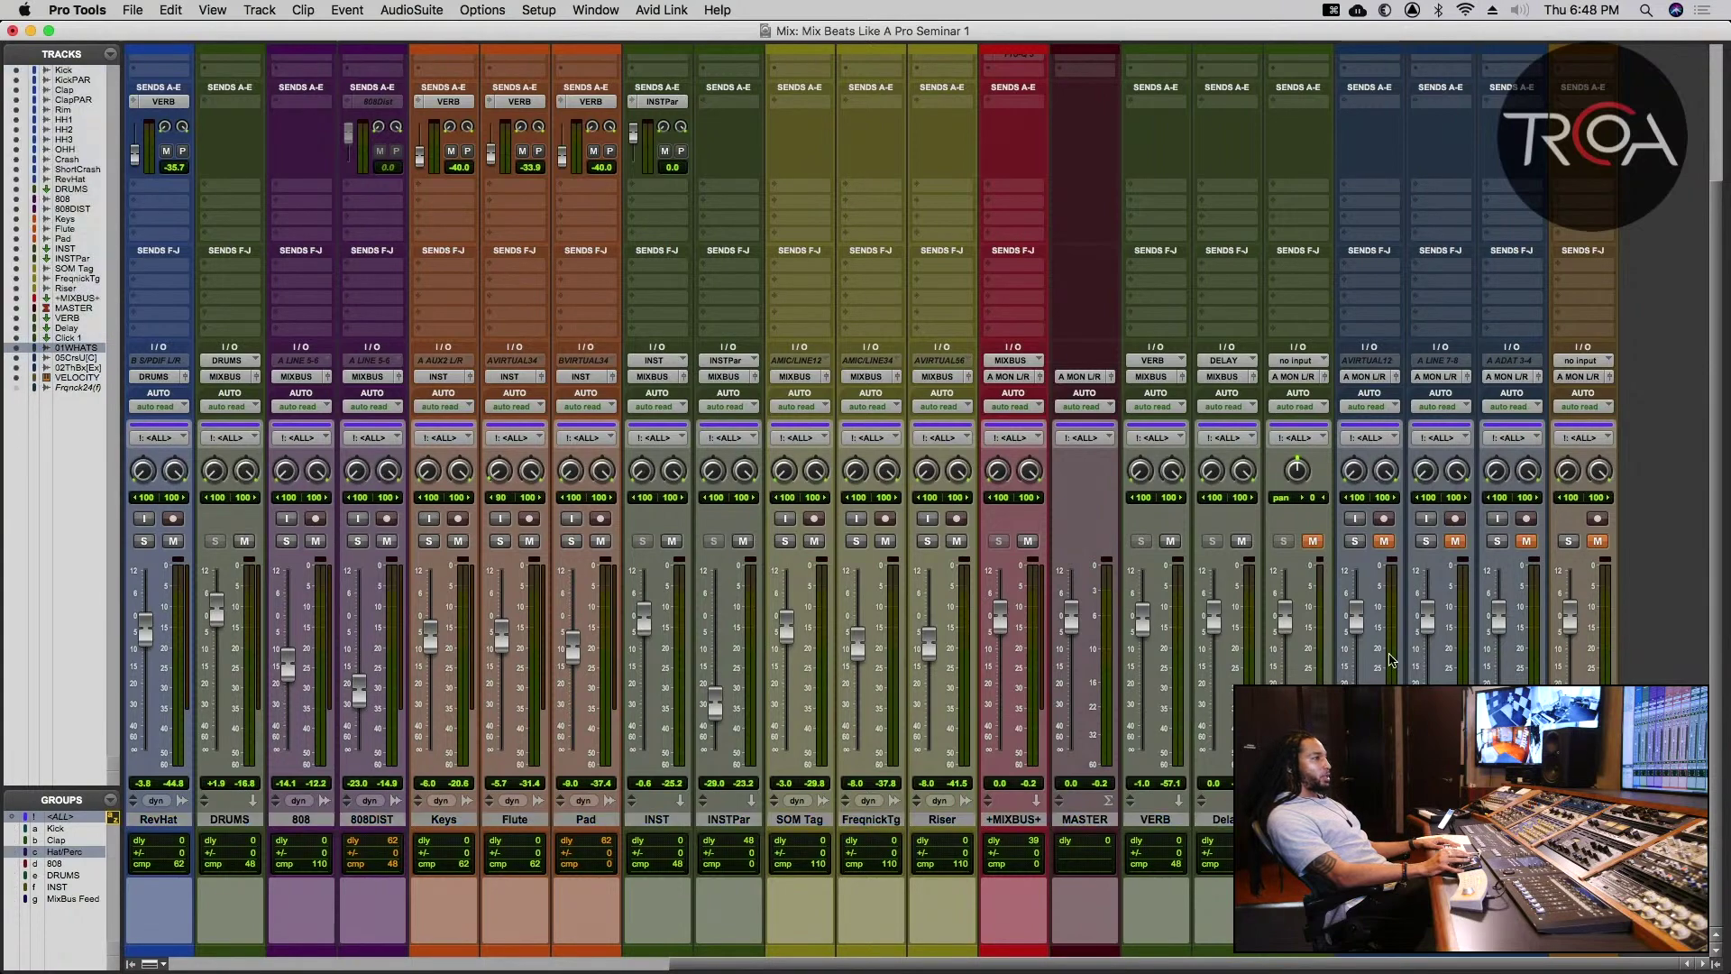
pyautogui.press('super+z')
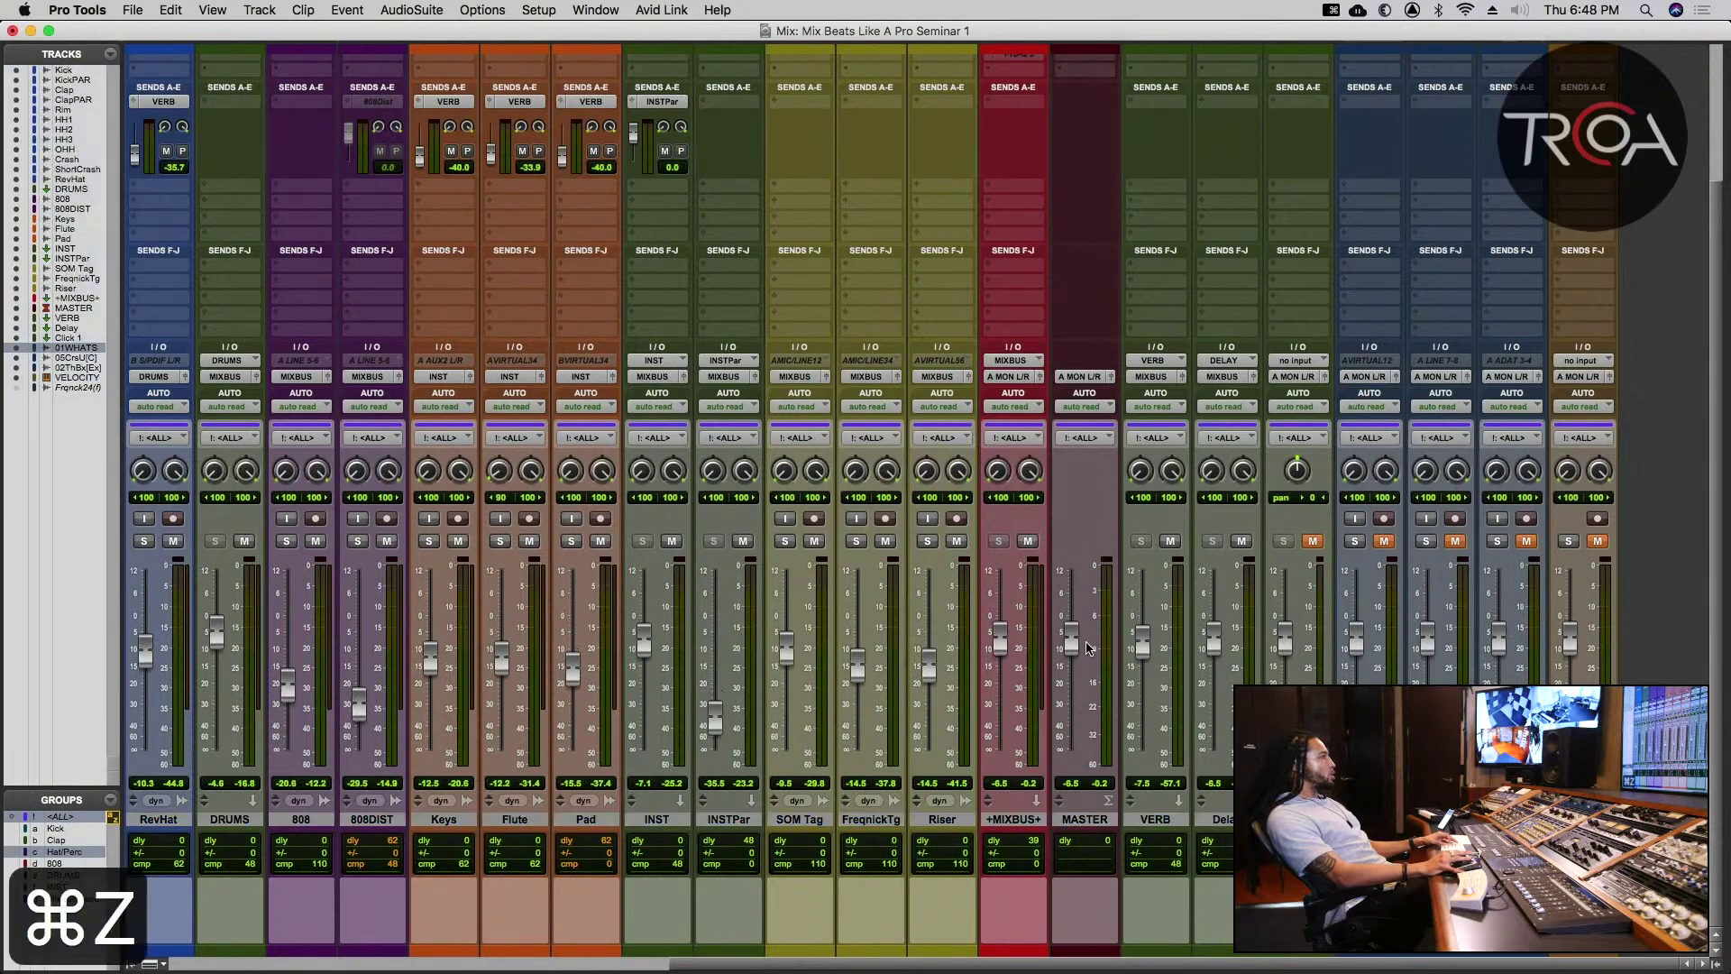
pyautogui.press('super+z')
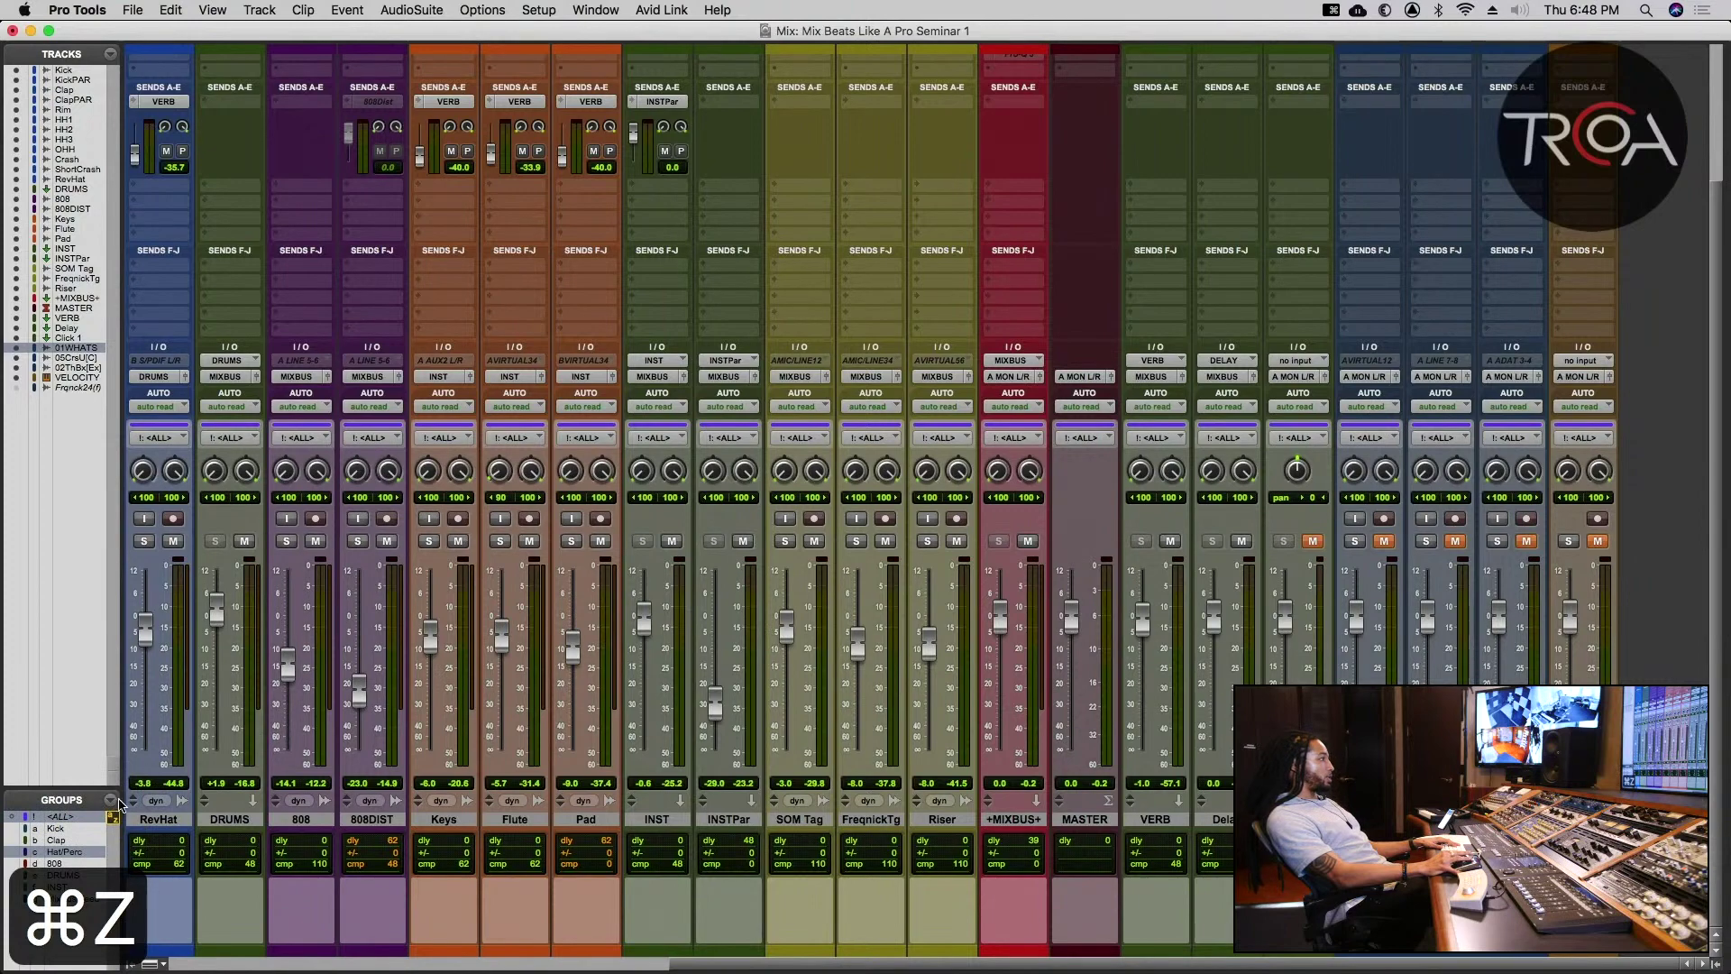
pyautogui.click(82, 817)
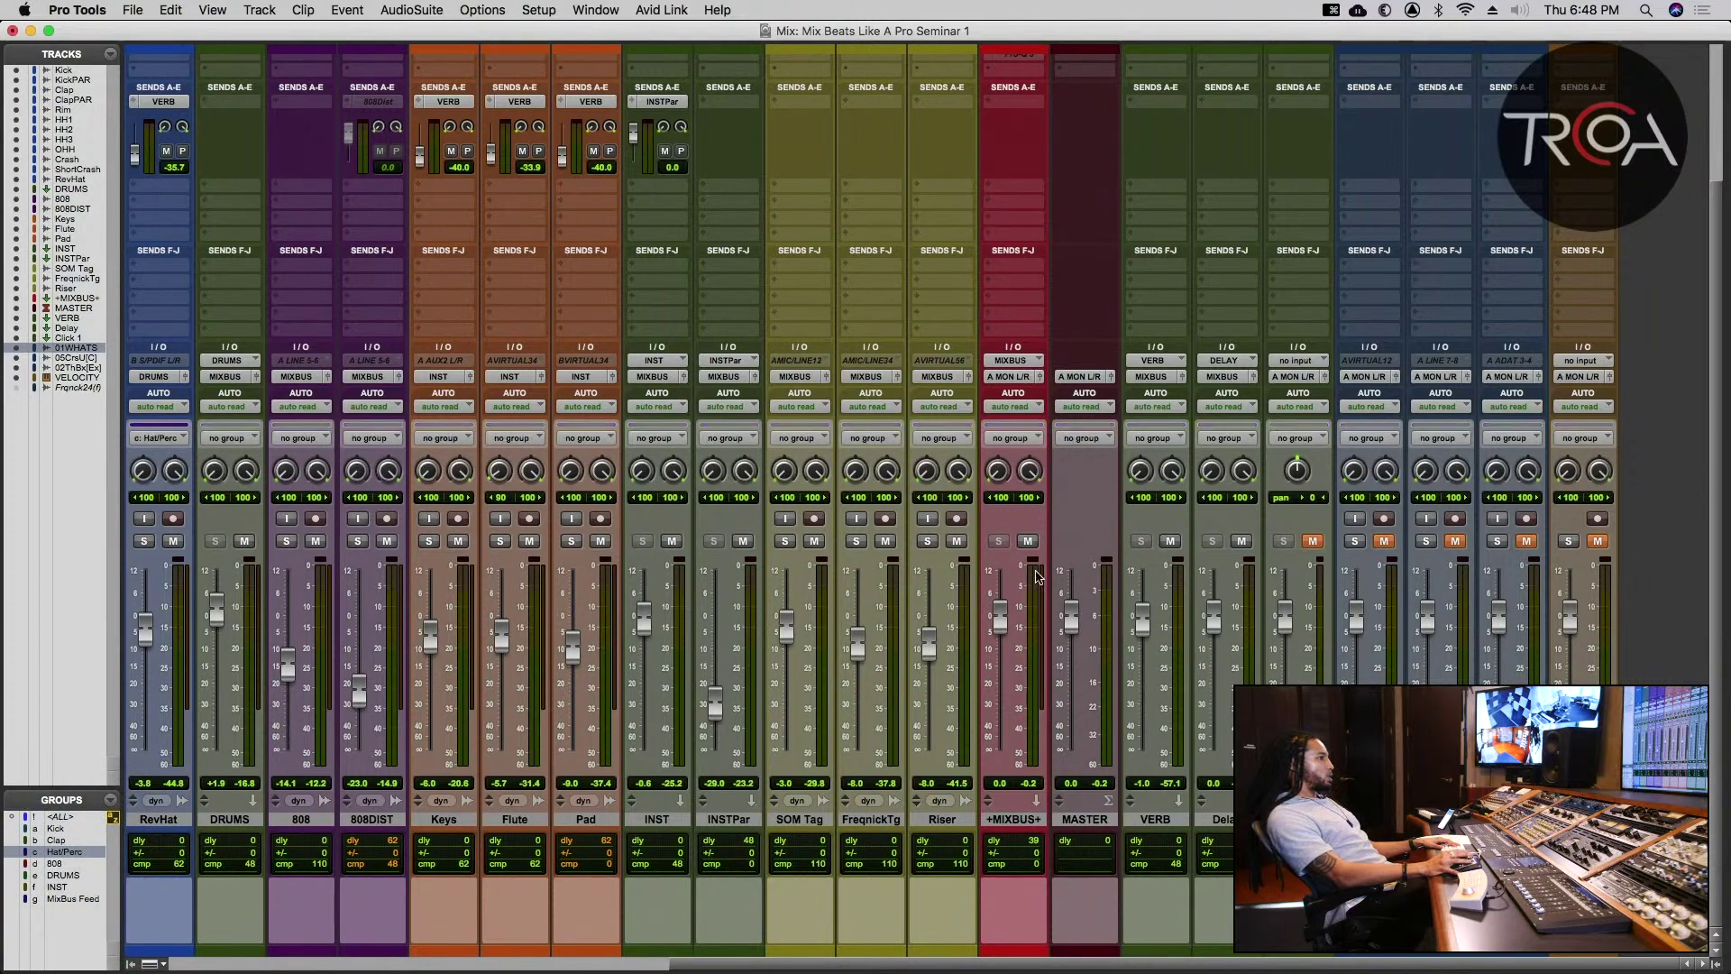
# - Lower the 01WHATS reference track's fader to about -15 dB and briefly solo the neighbouring 05CreU reference track
pyautogui.moveTo(1356, 617); pyautogui.dragTo(1356, 663)
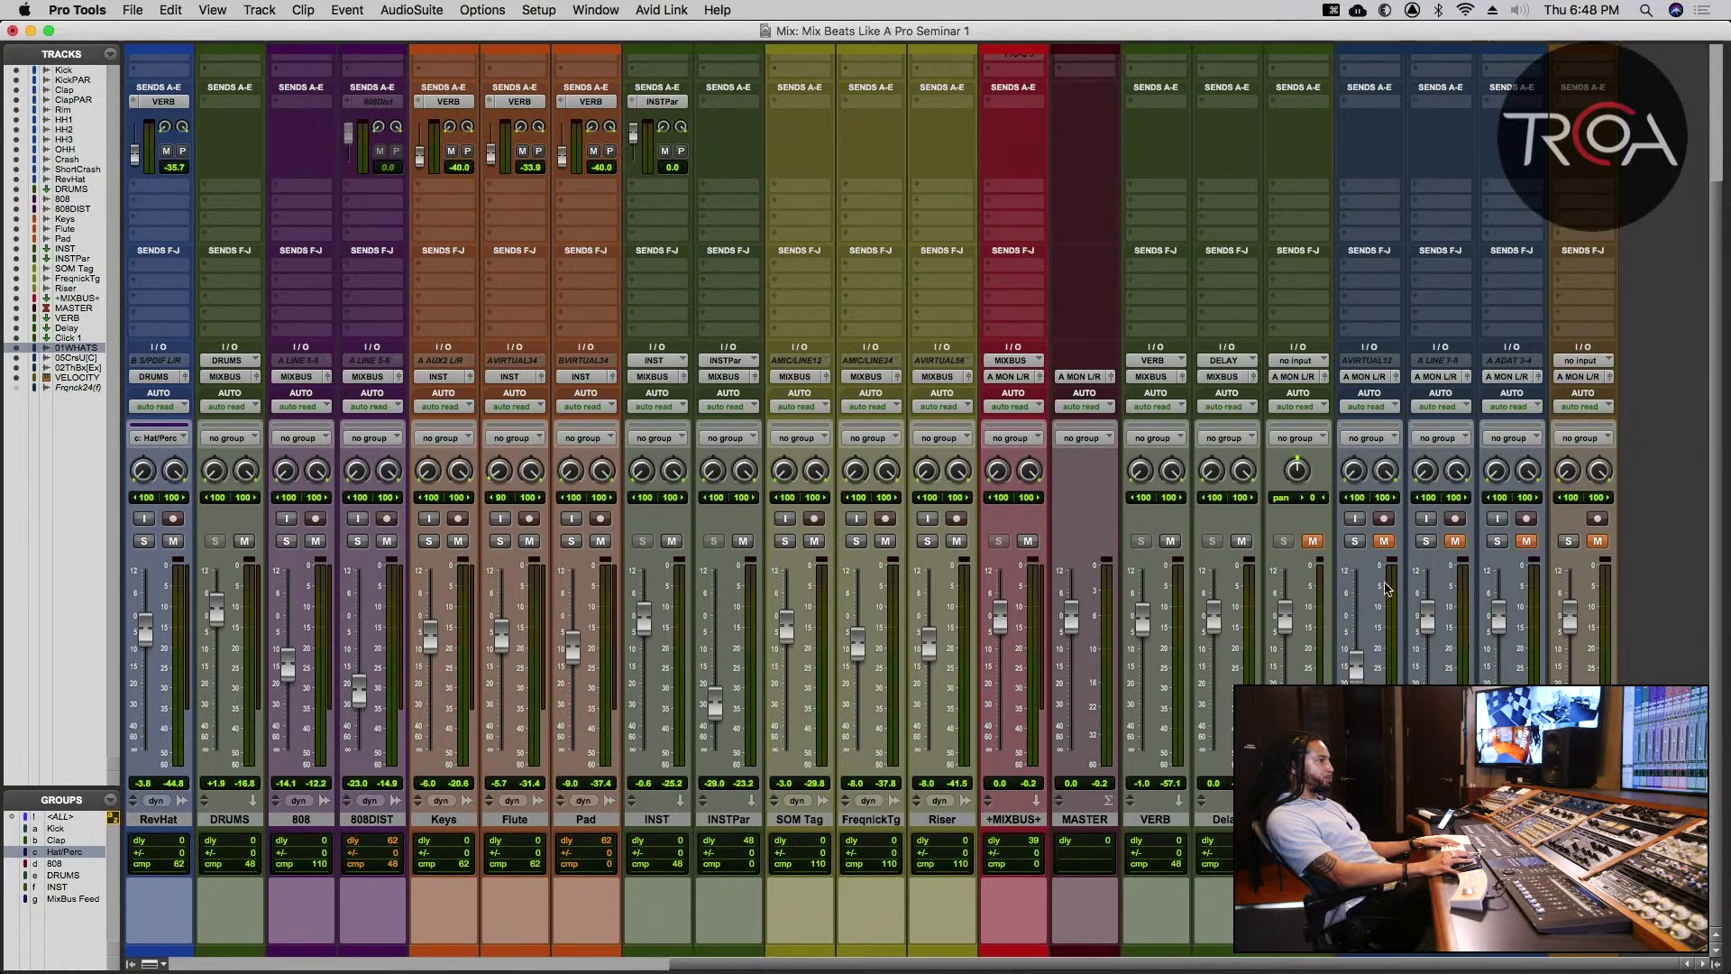
pyautogui.click(1425, 541)
pyautogui.click(1454, 541)
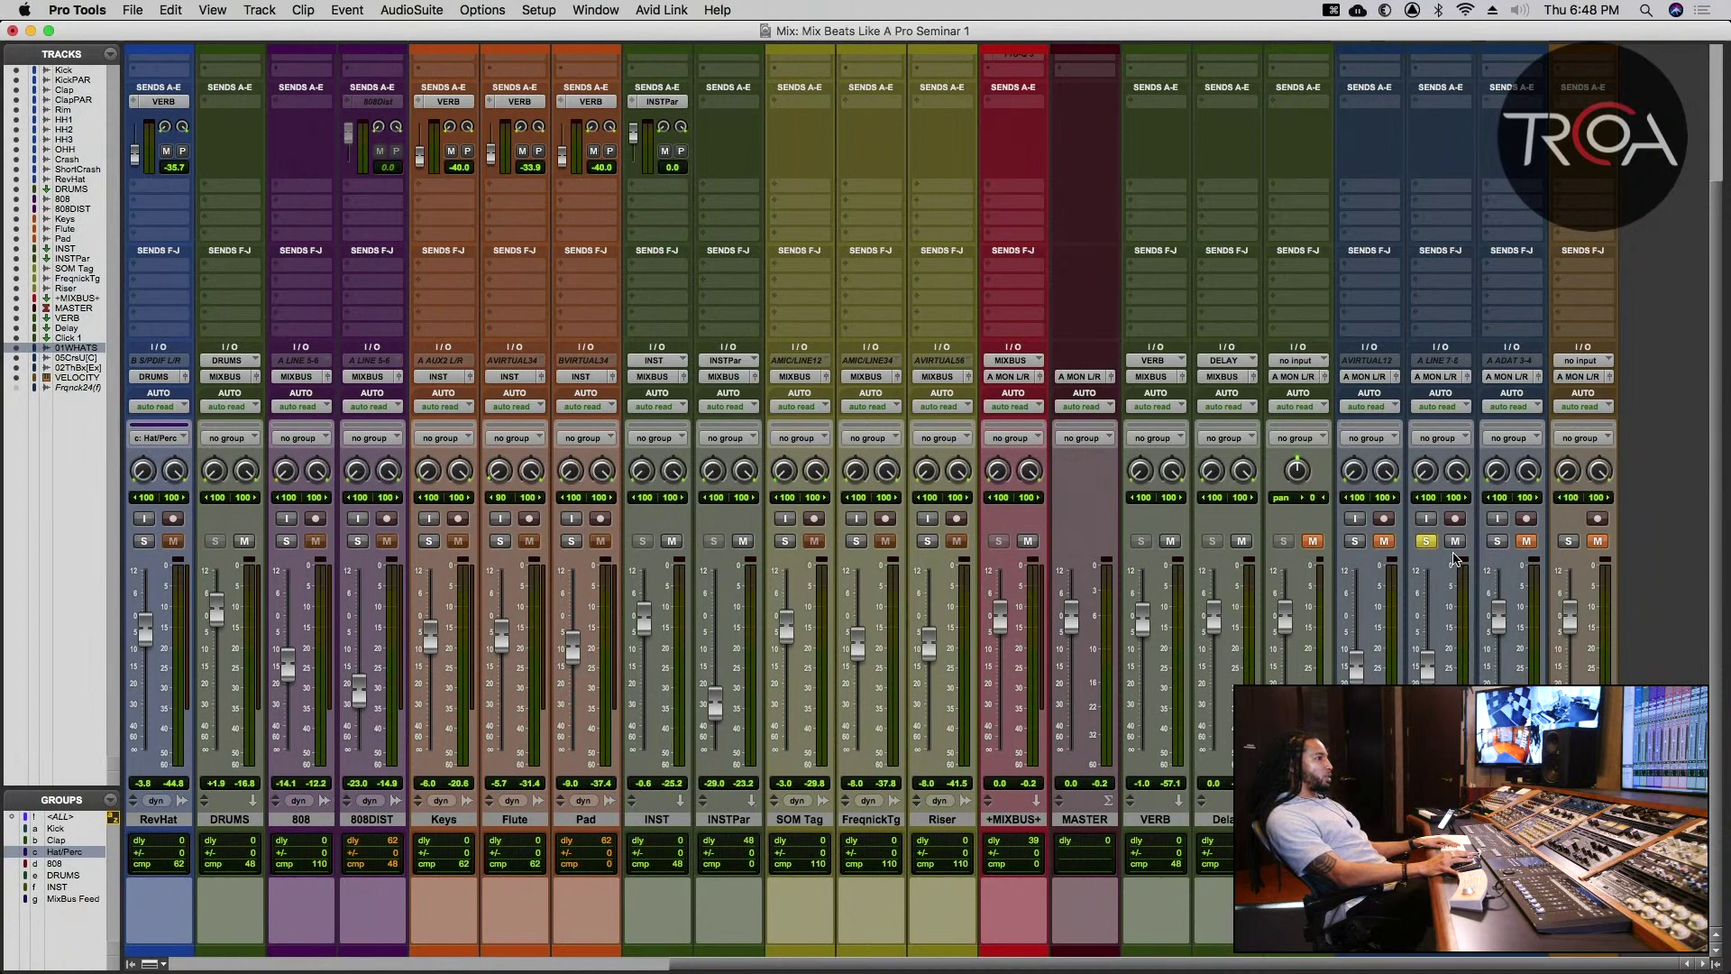
pyautogui.click(1426, 541)
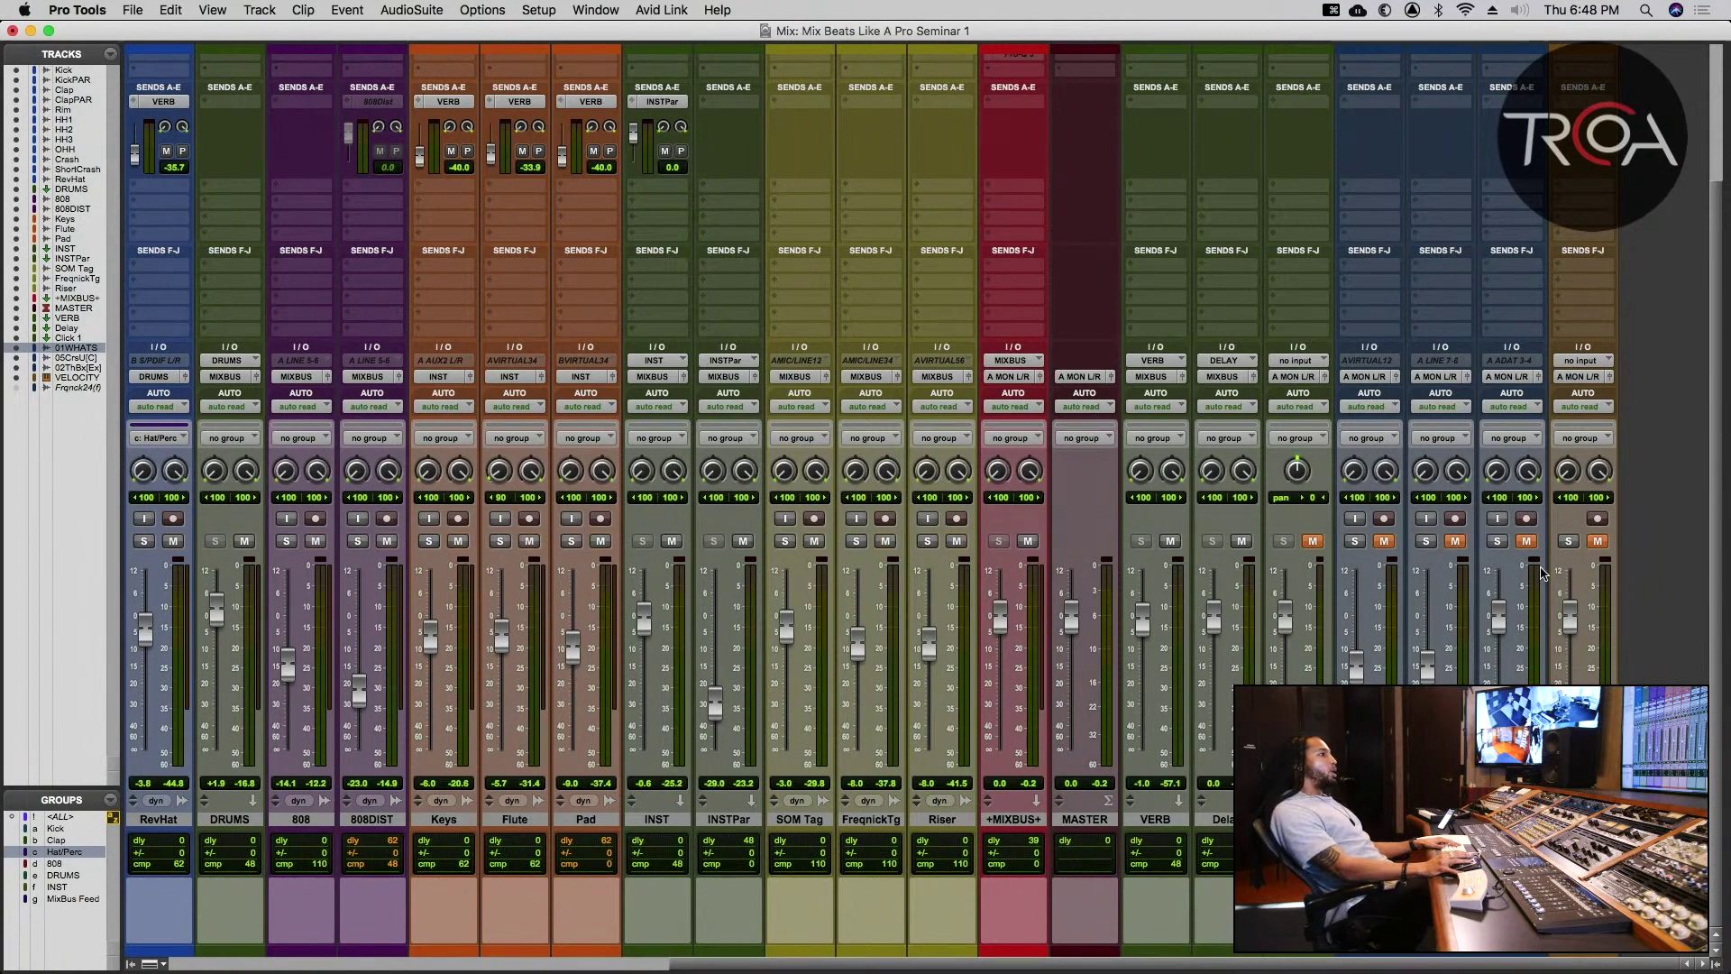
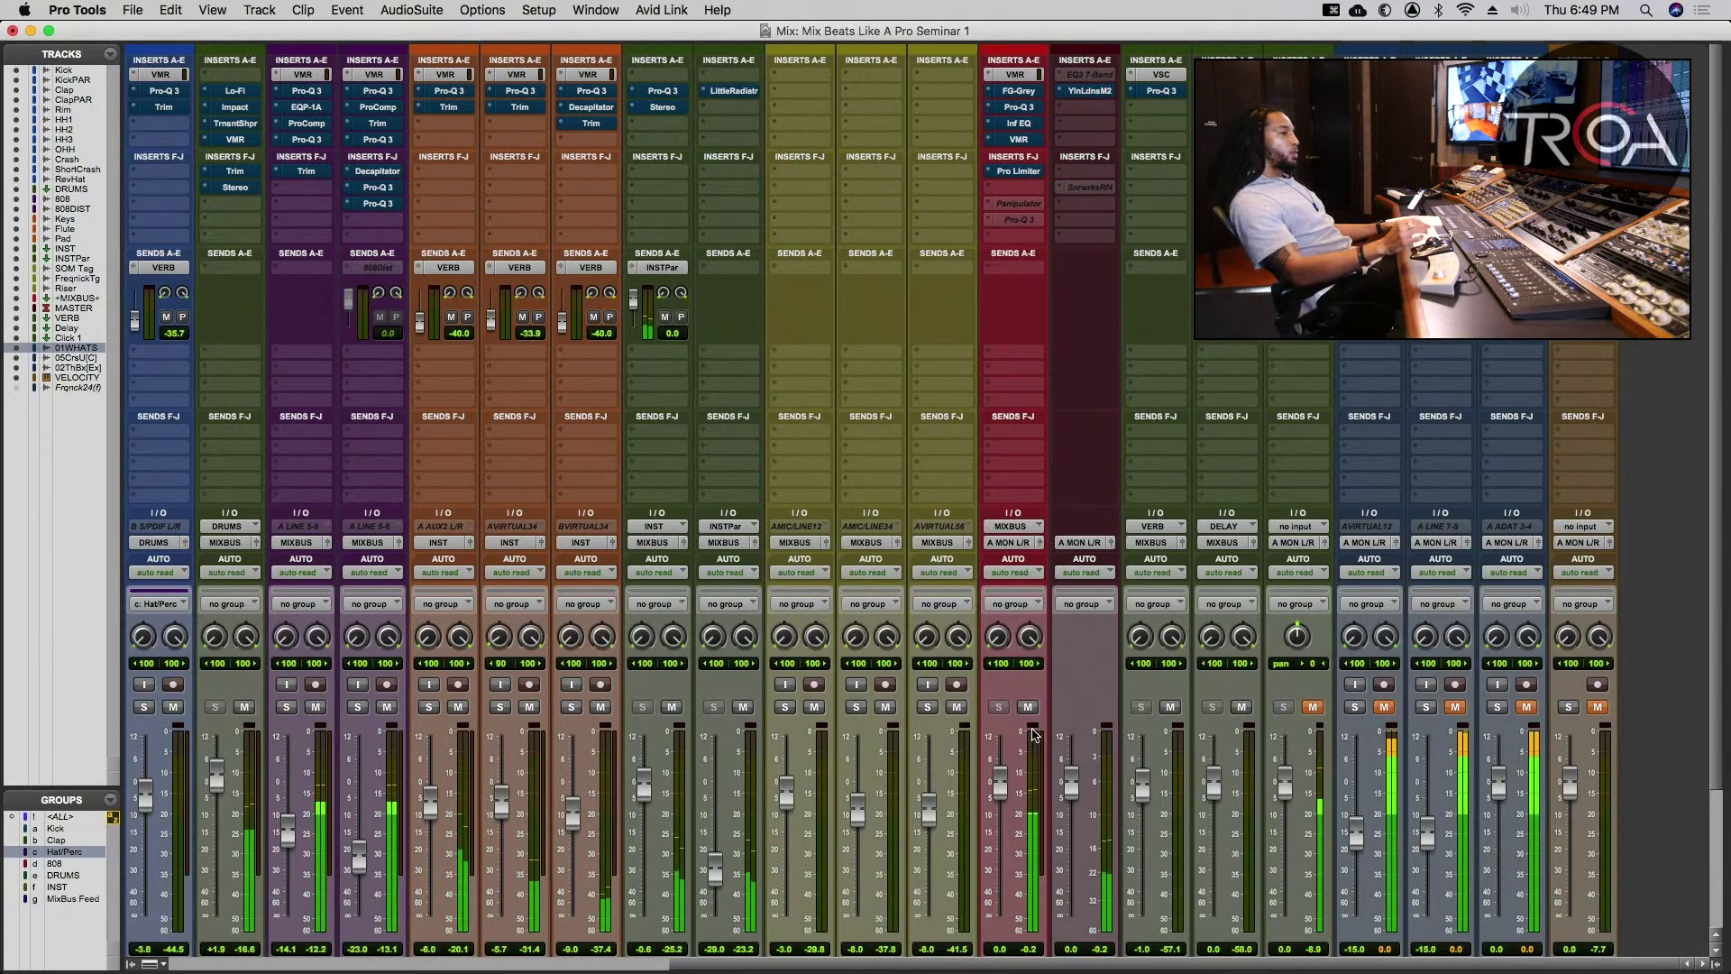
# - Stop playback and turn off Pre-Fader Metering
pyautogui.press('space')
pyautogui.click(411, 10)
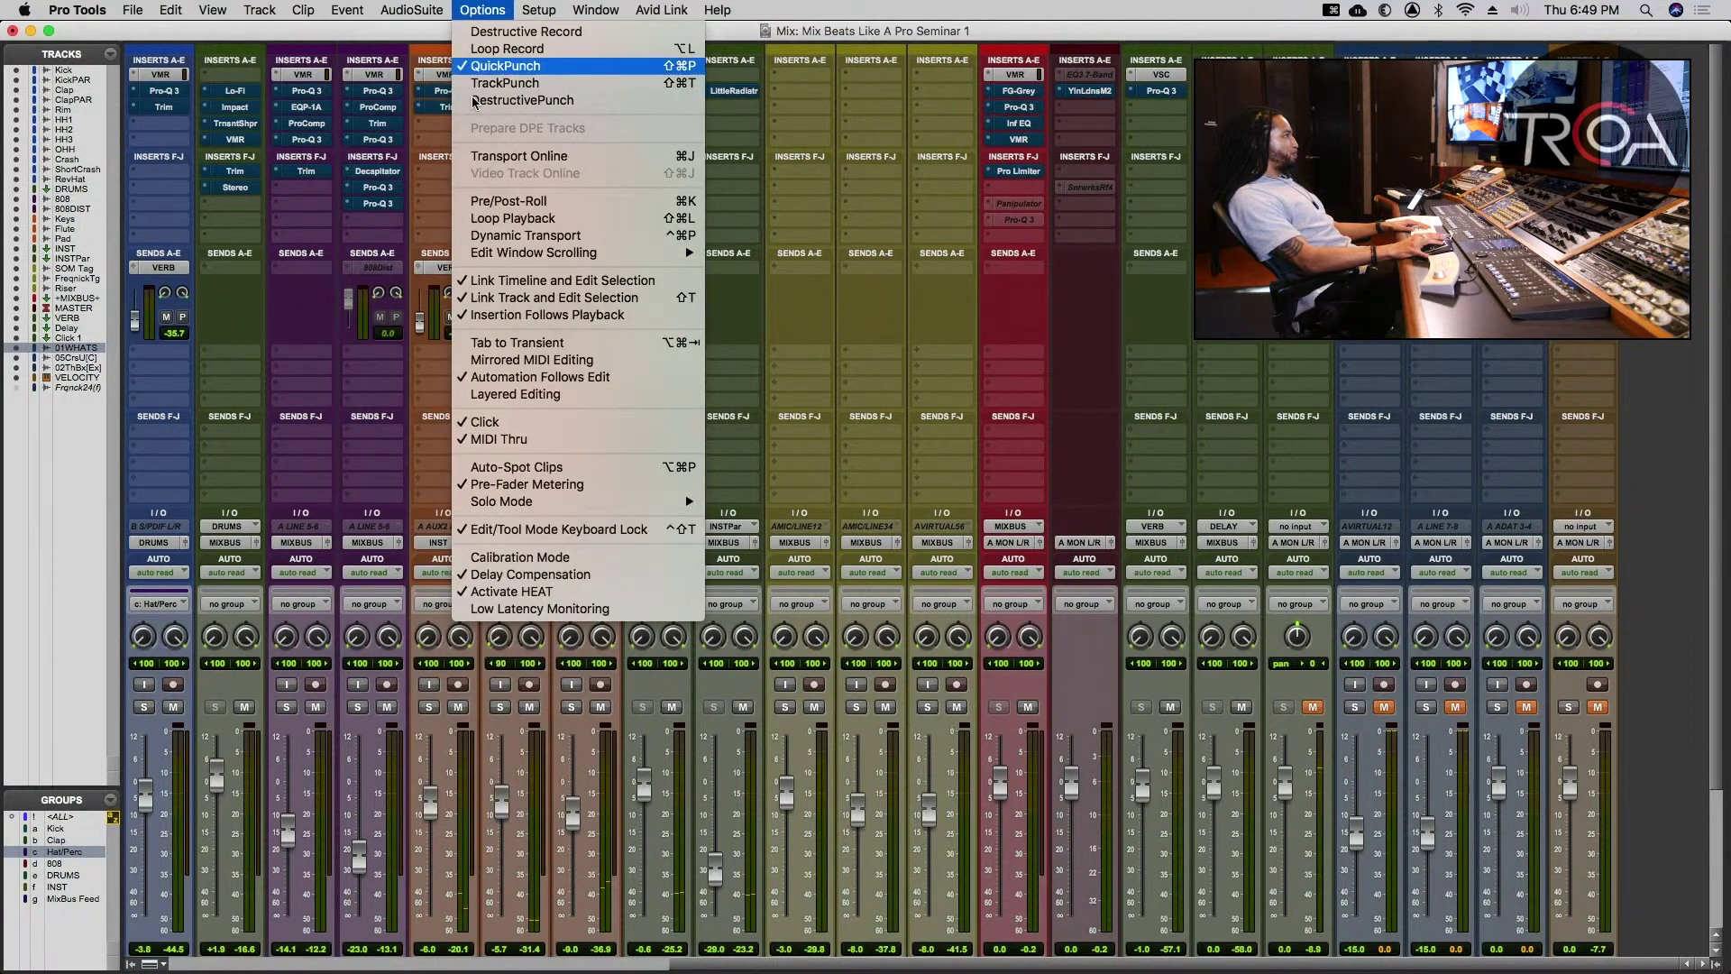
pyautogui.click(534, 483)
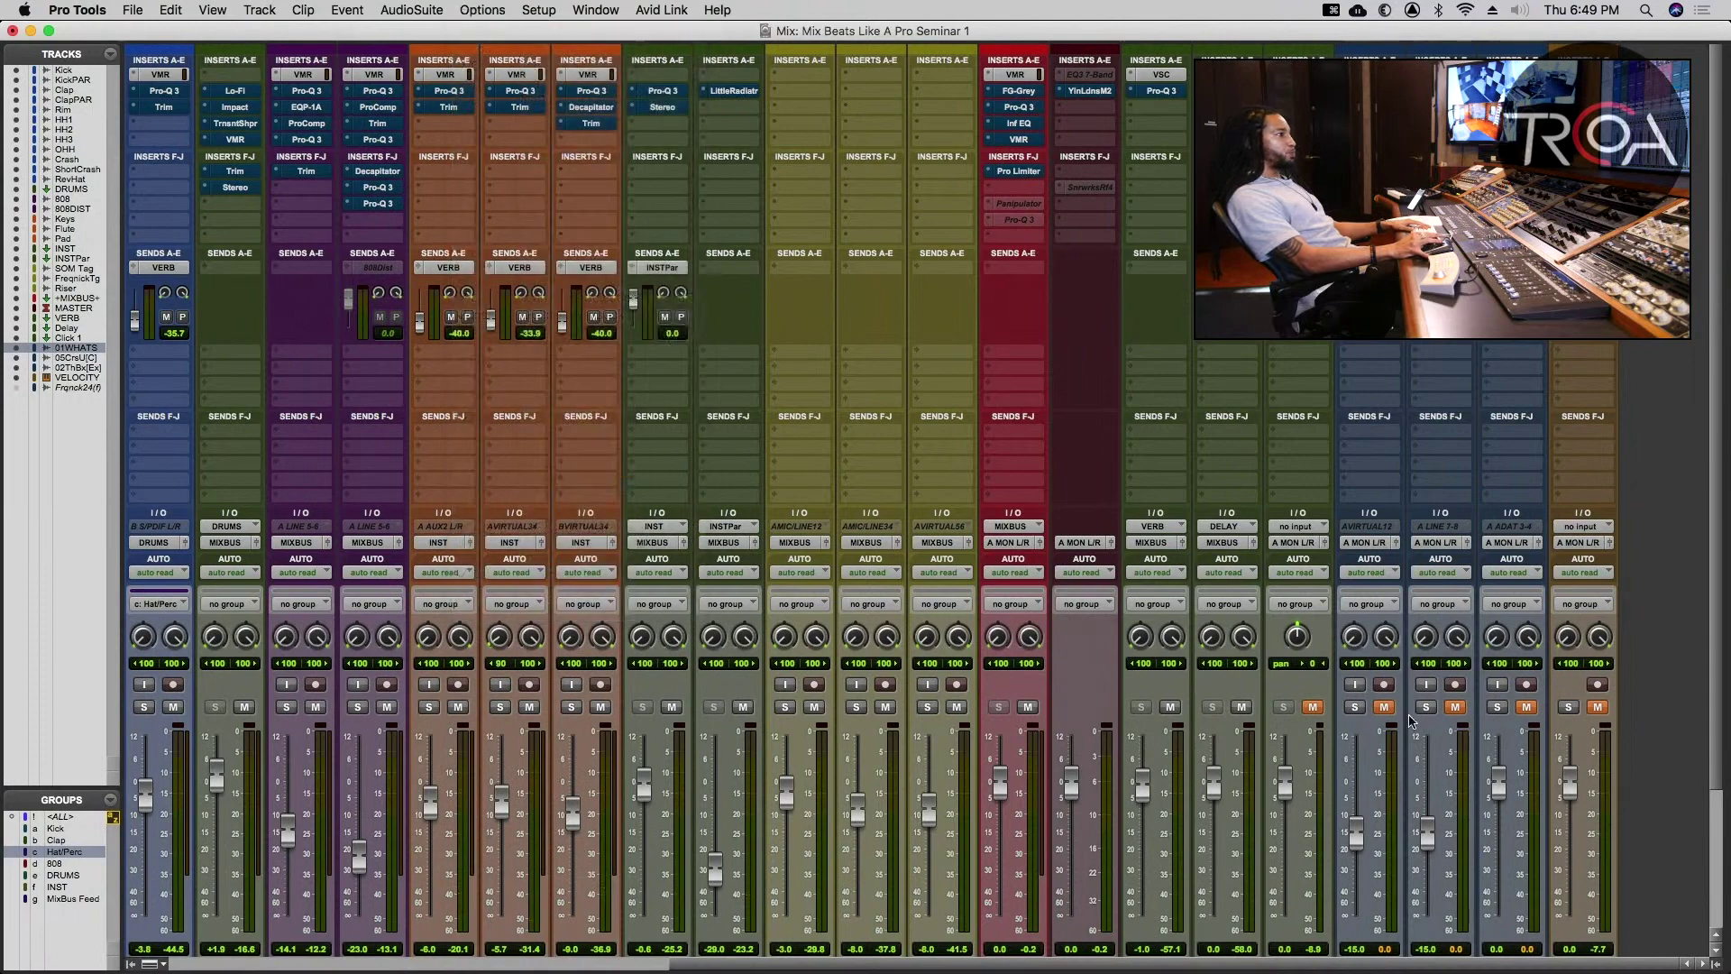
# - Solo and unmute the 01WHATS reference track
pyautogui.click(1357, 707)
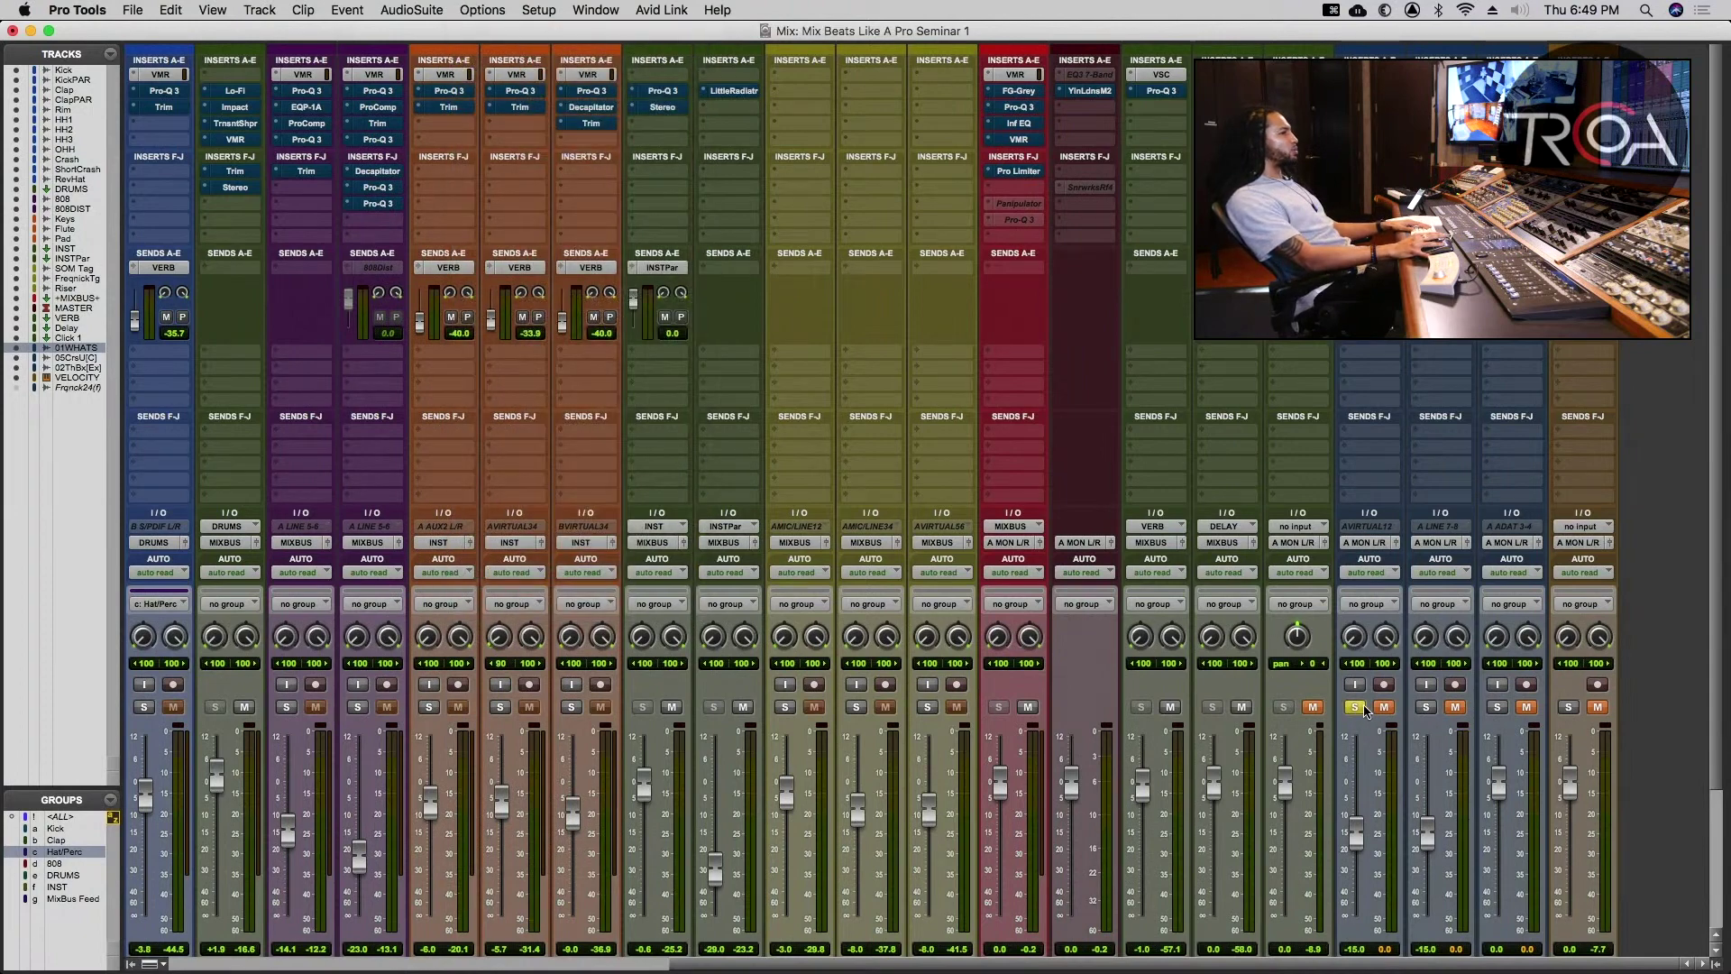
pyautogui.click(1387, 709)
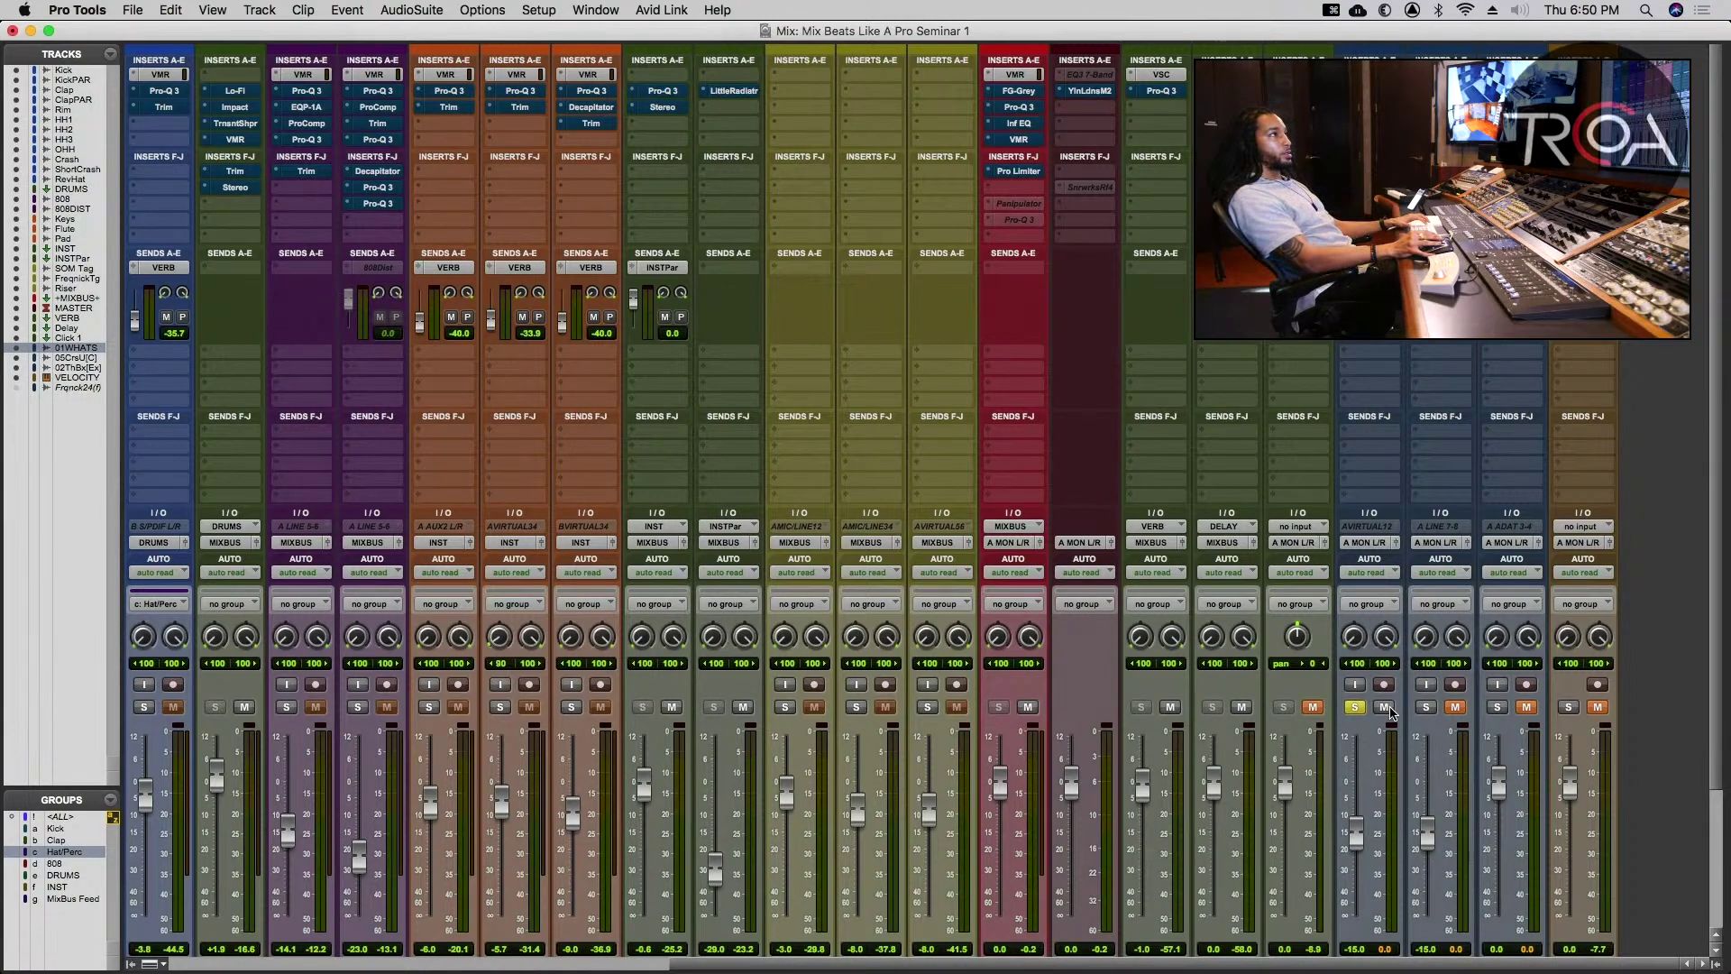
# - Solo the Kick and Clap tracks, and take the Clap track back out of solo
pyautogui.hscroll(-4, 816, 105)
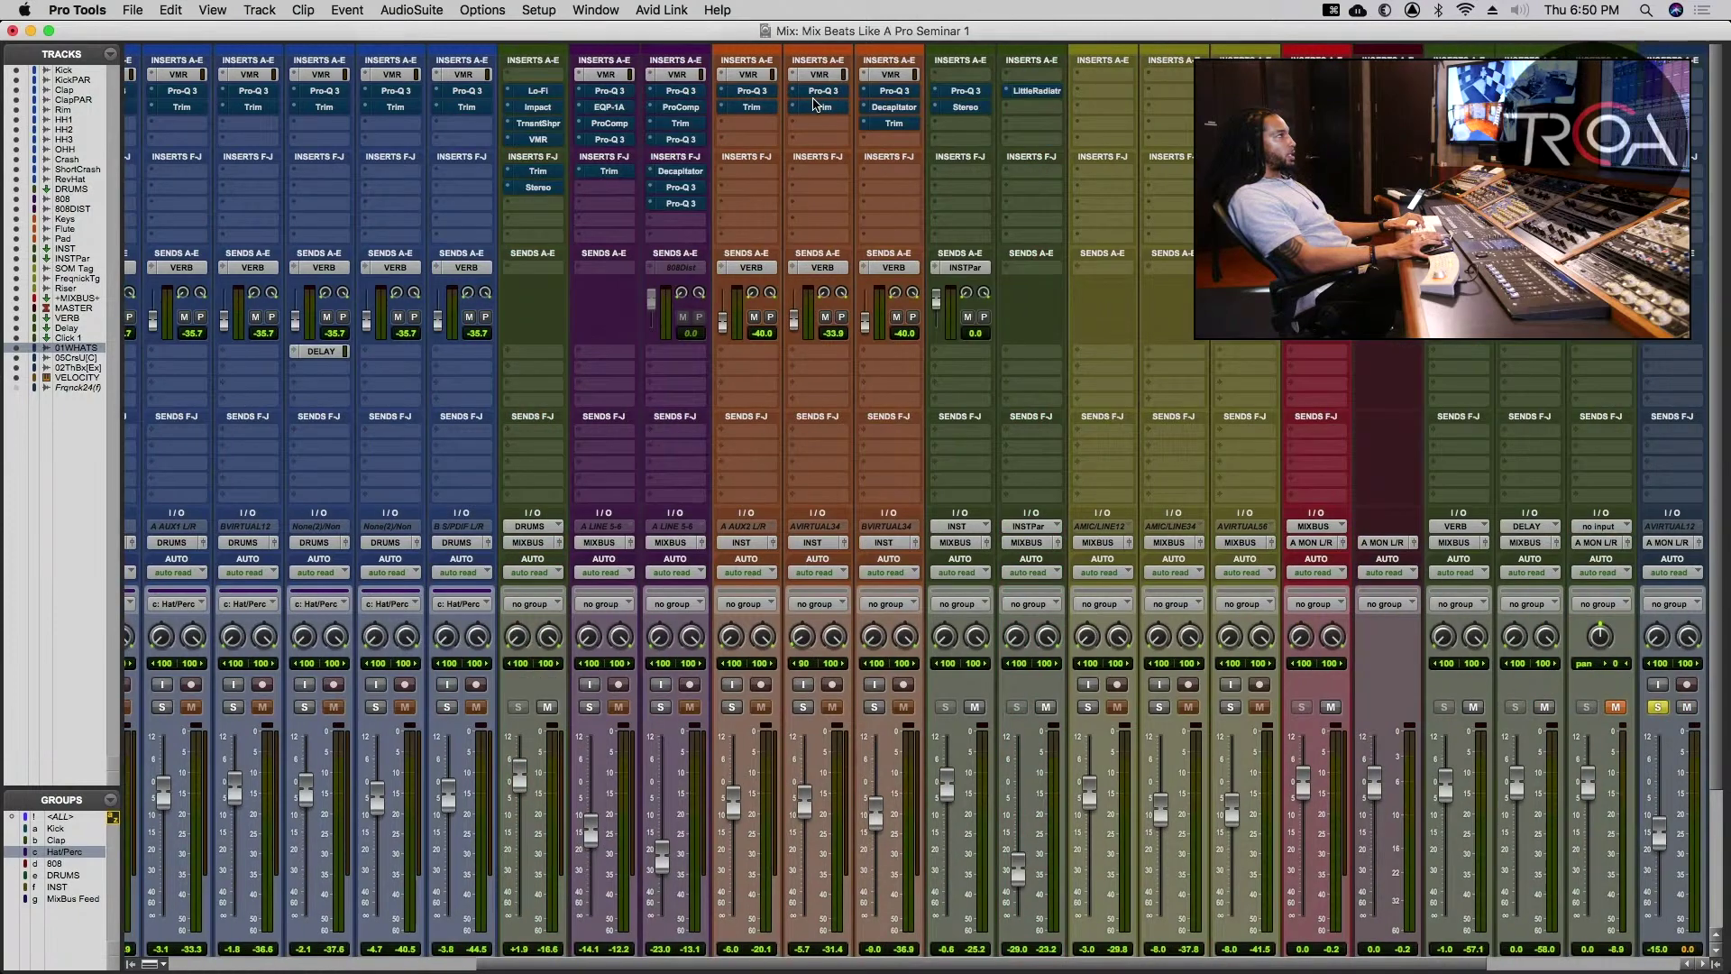
pyautogui.hscroll(-6, 815, 105)
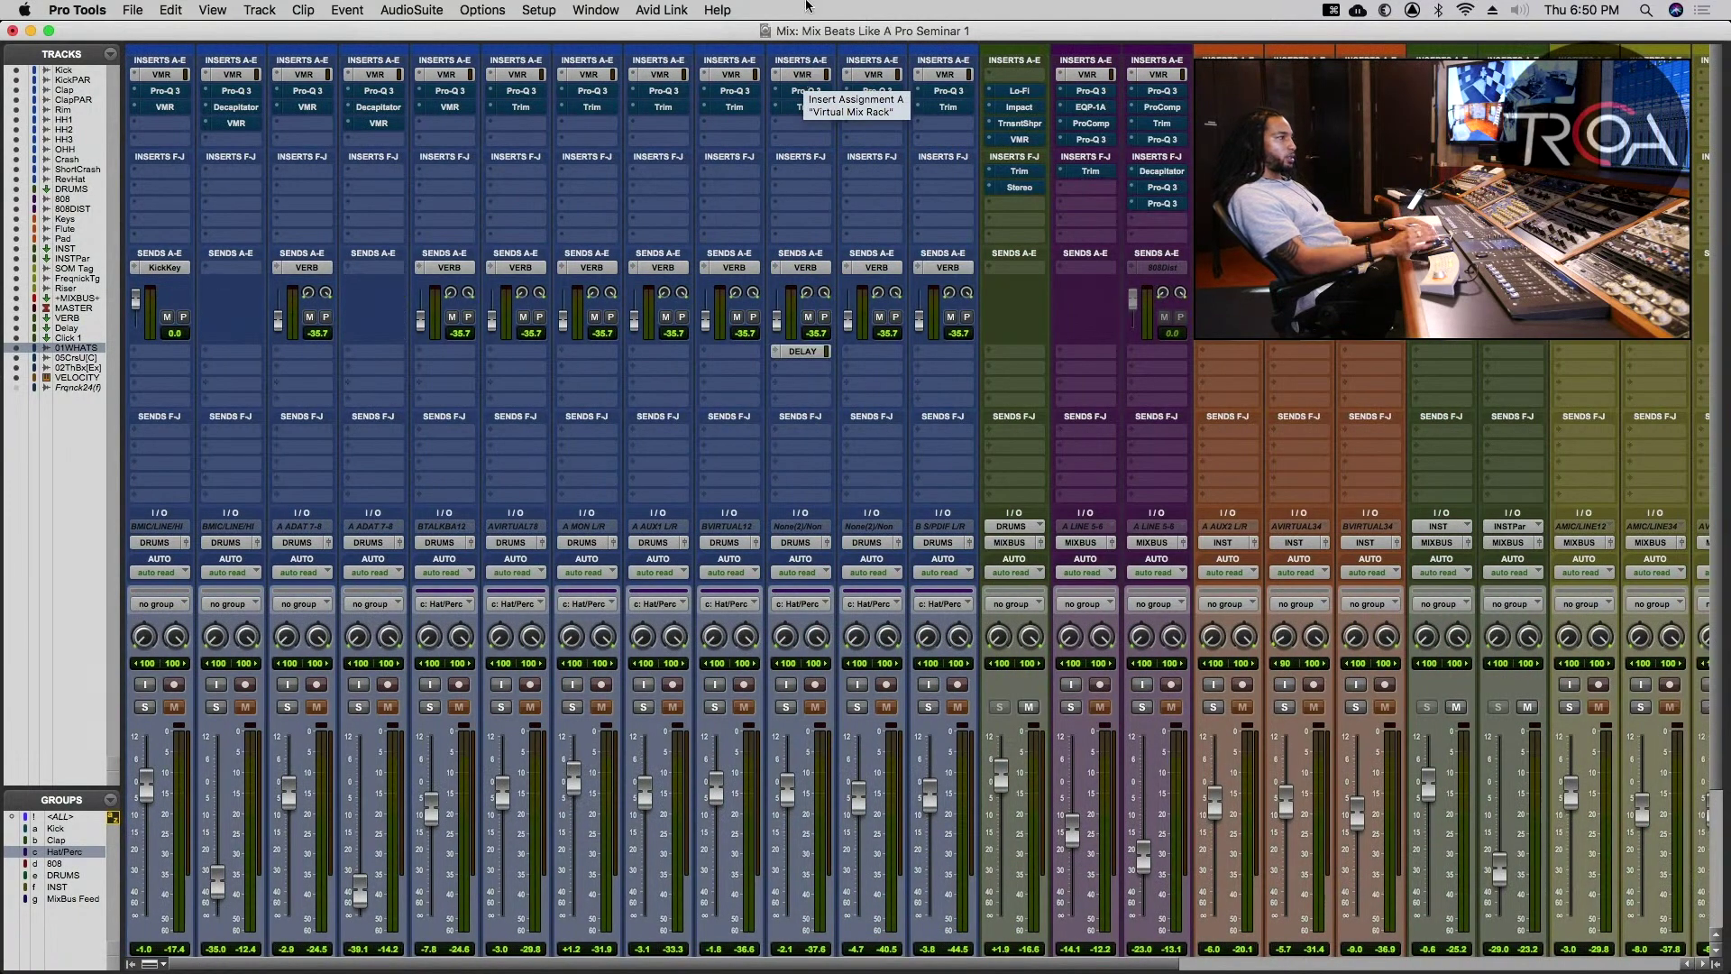
pyautogui.hscroll(1, 403, 682)
pyautogui.scroll(-6, 403, 682)
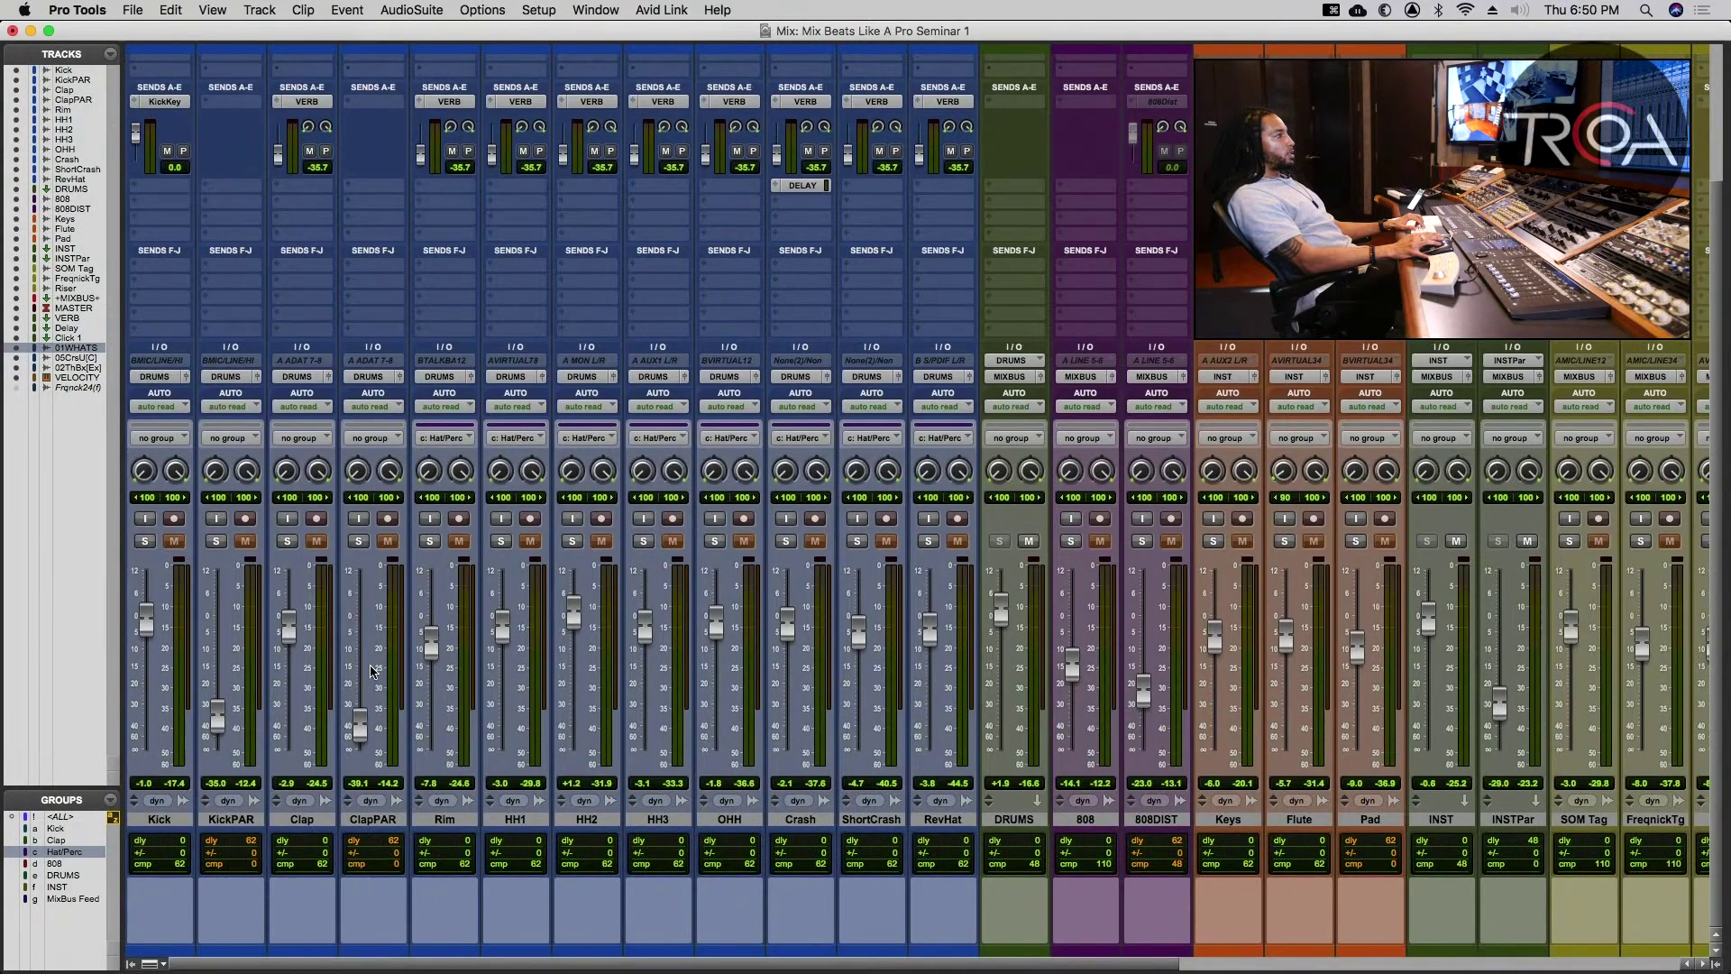
pyautogui.click(145, 541)
pyautogui.click(287, 541)
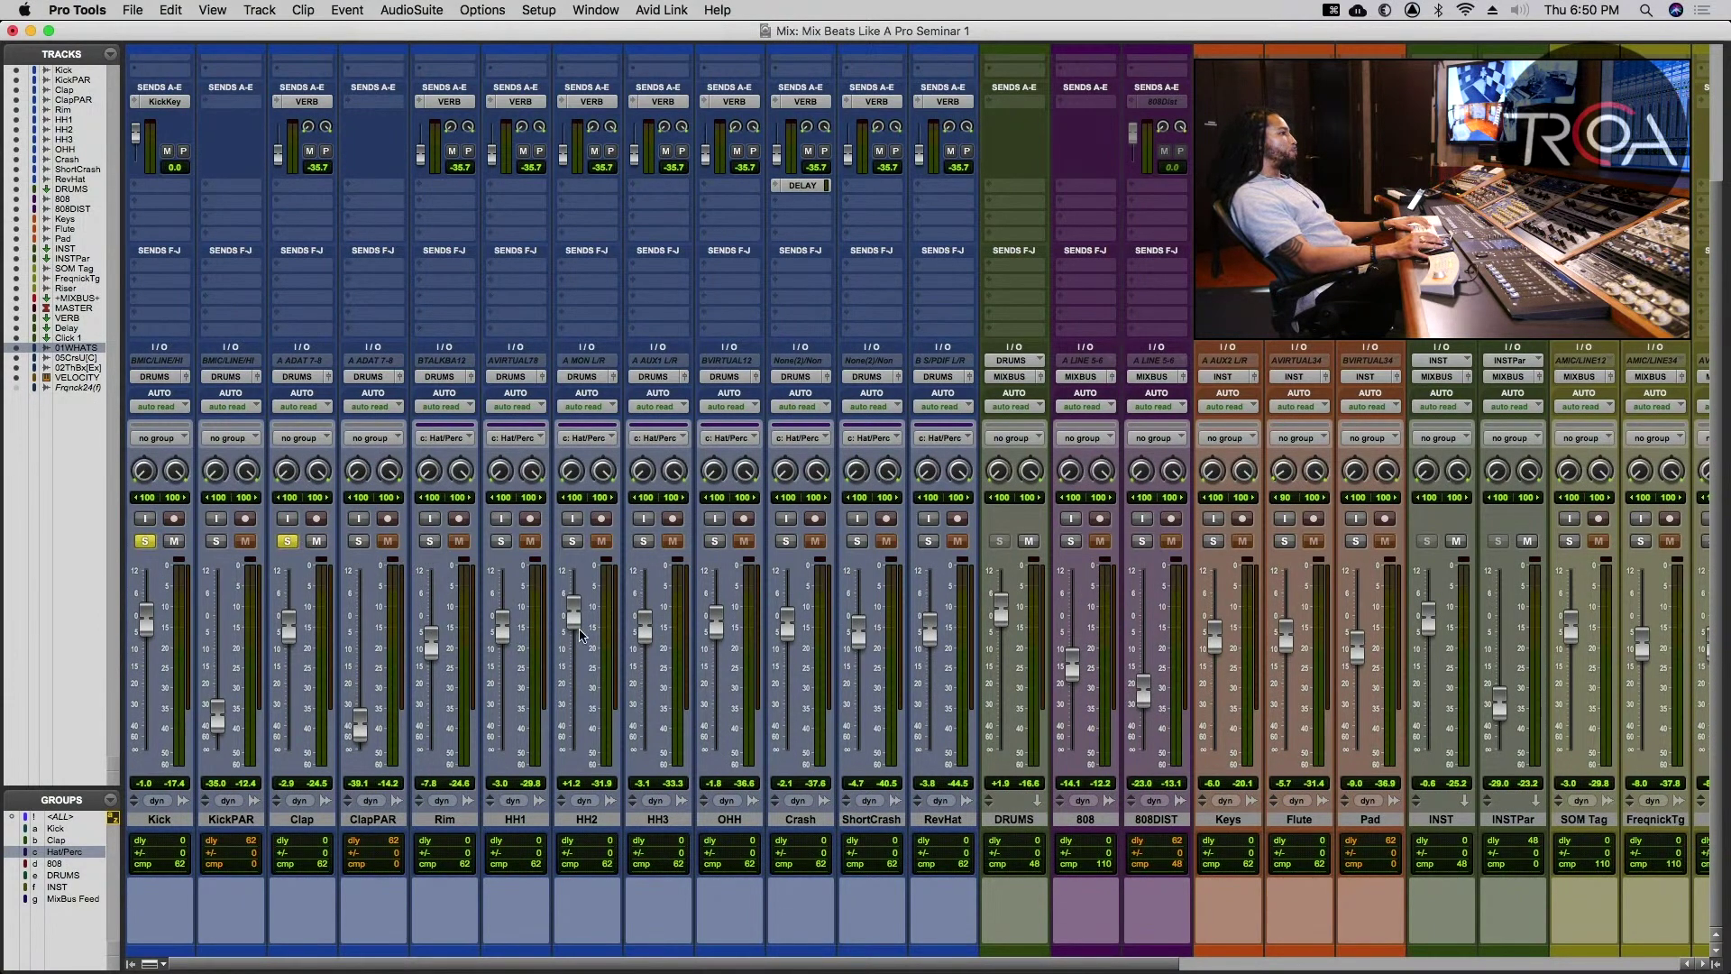
pyautogui.hscroll(5, 586, 635)
pyautogui.hscroll(-5, 586, 636)
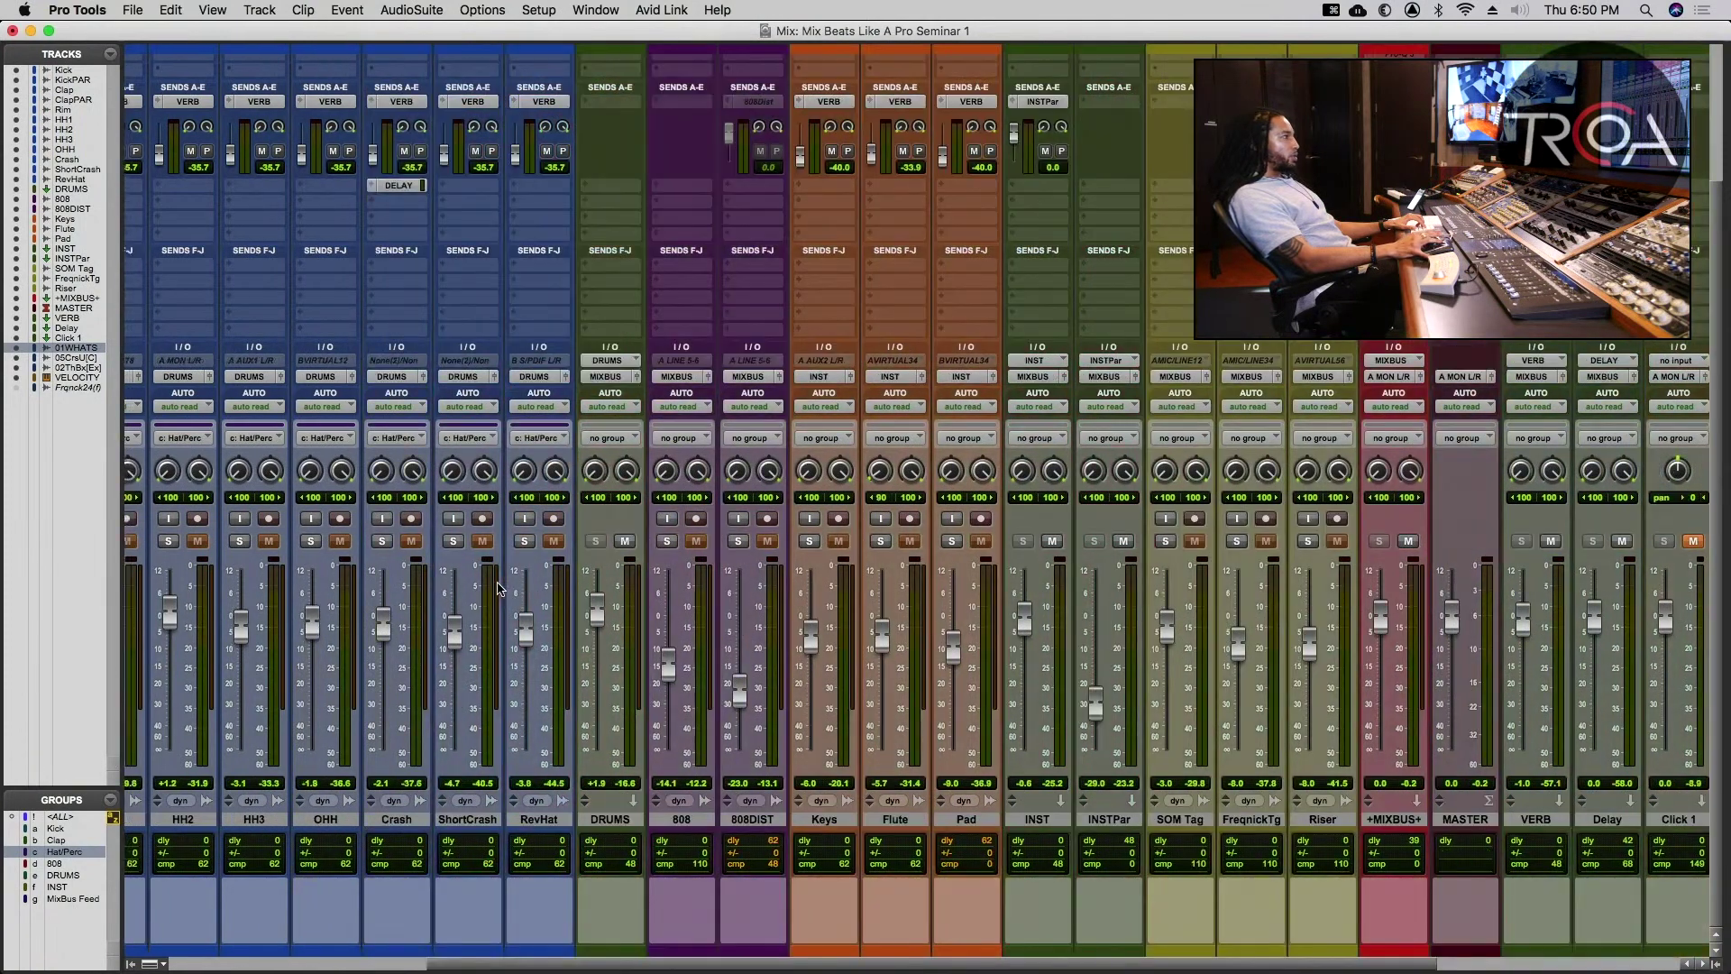
pyautogui.click(288, 540)
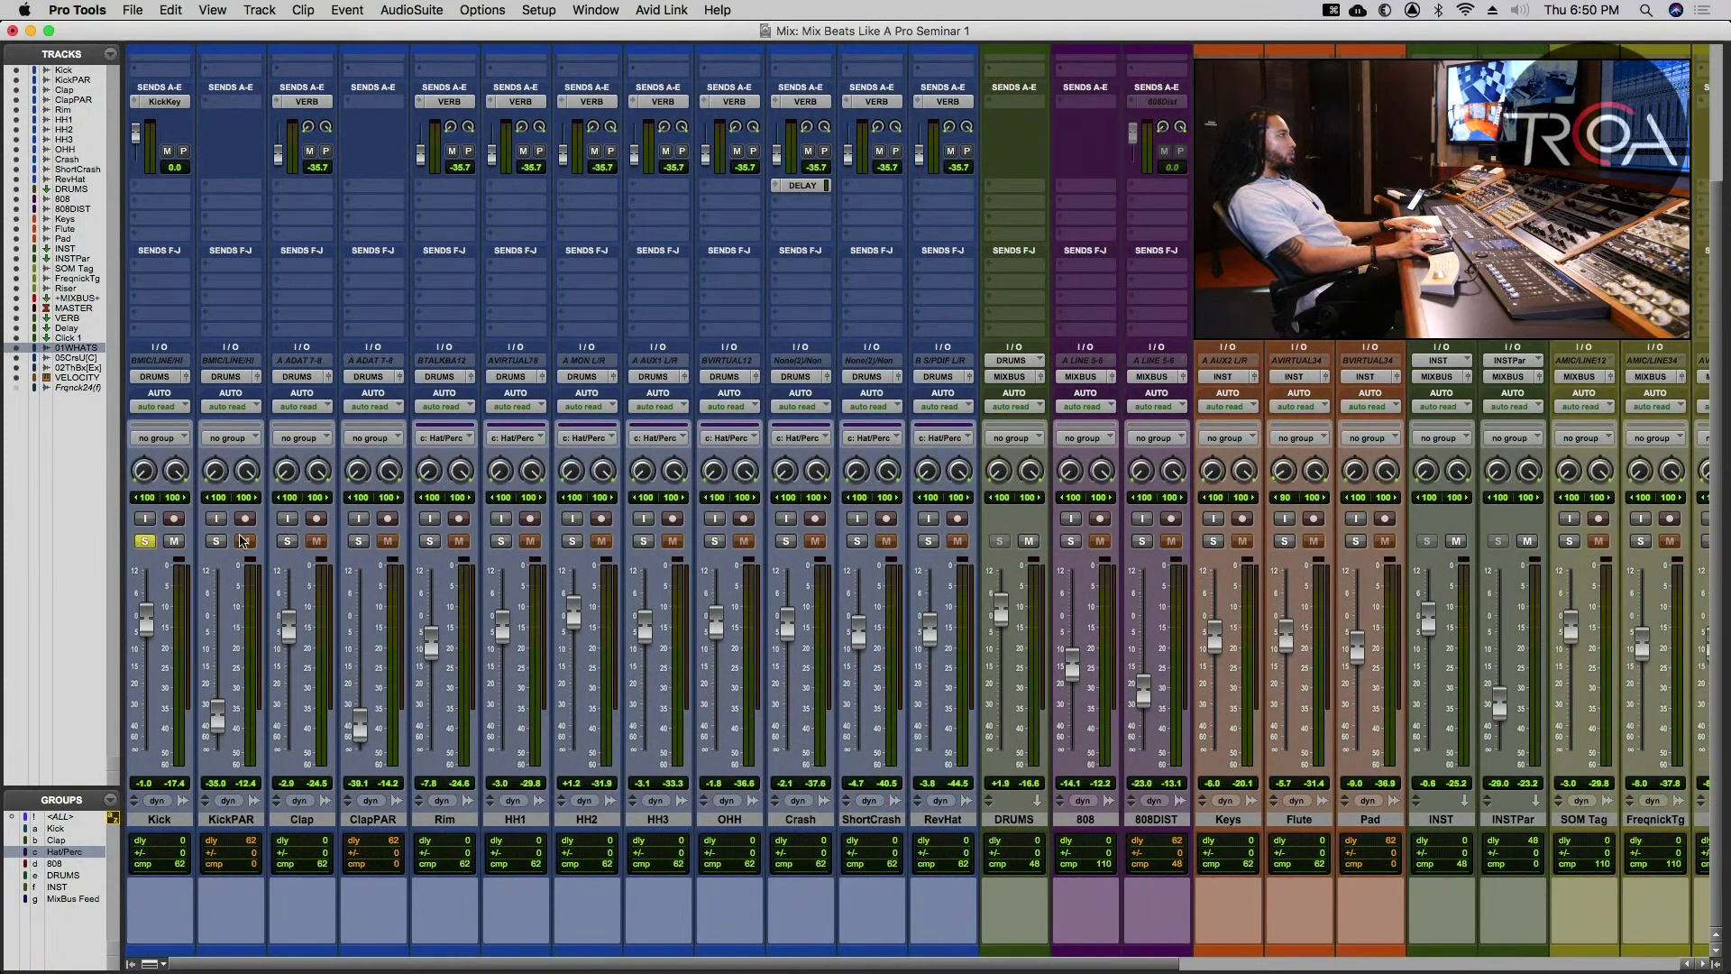
# - Take the Kick track out of solo, and unsolo and mute the 01WHATS reference track
pyautogui.click(144, 541)
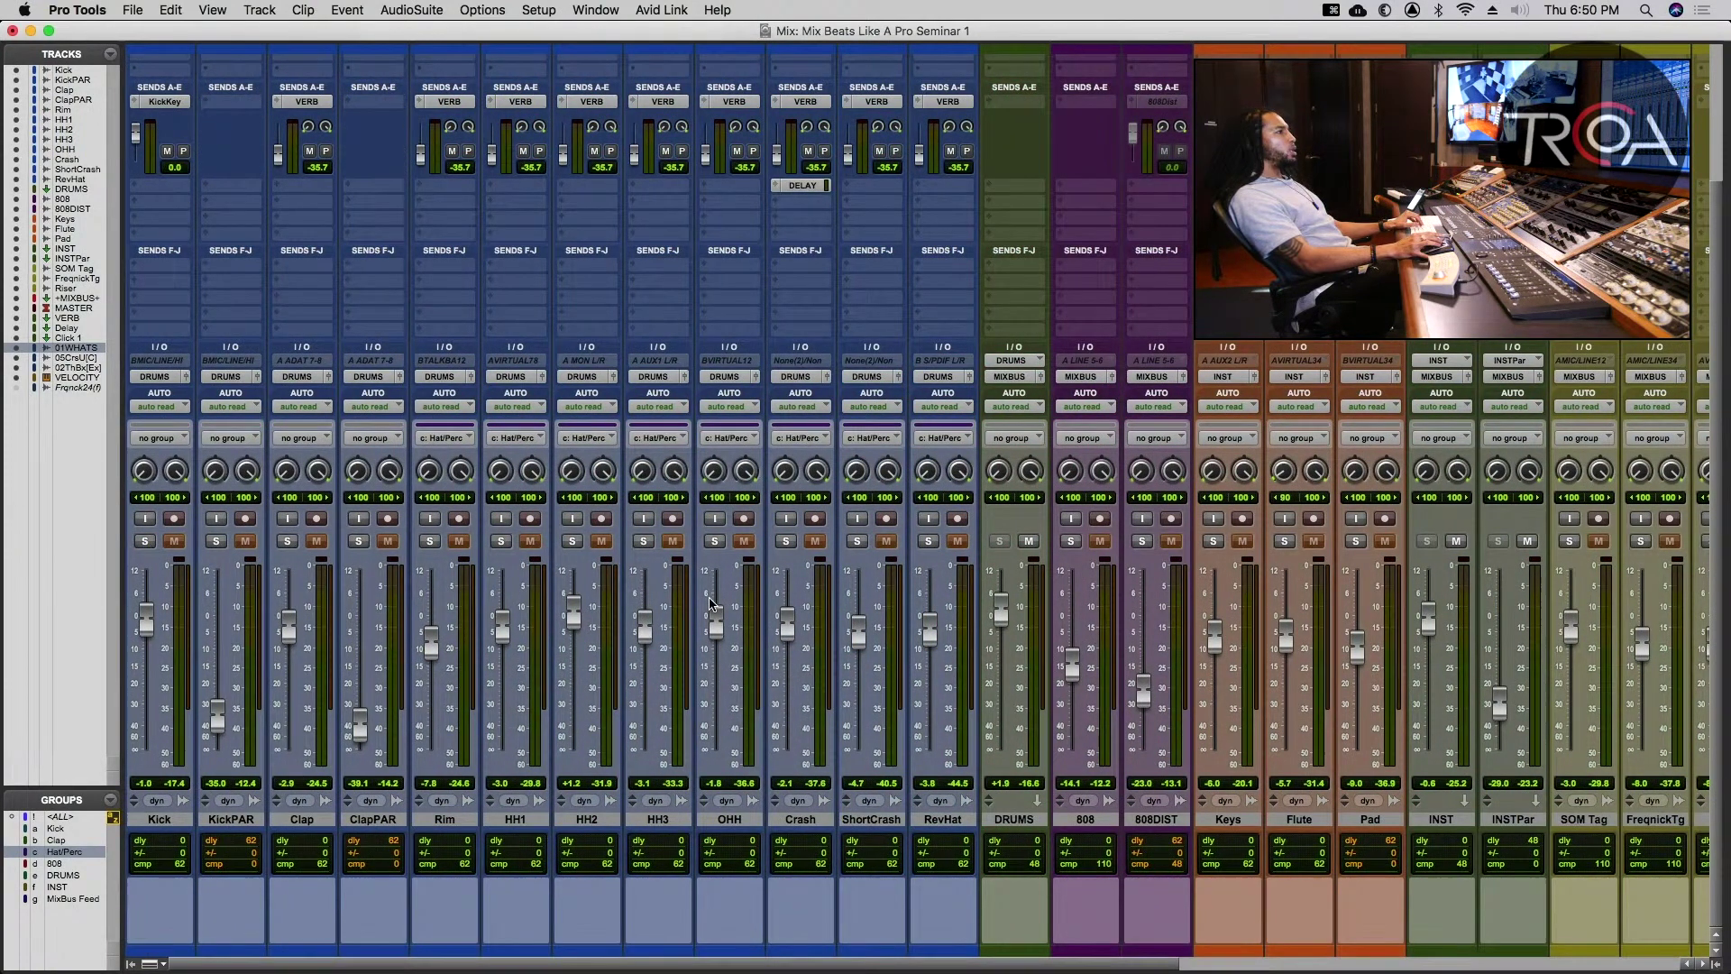
pyautogui.hscroll(5, 711, 604)
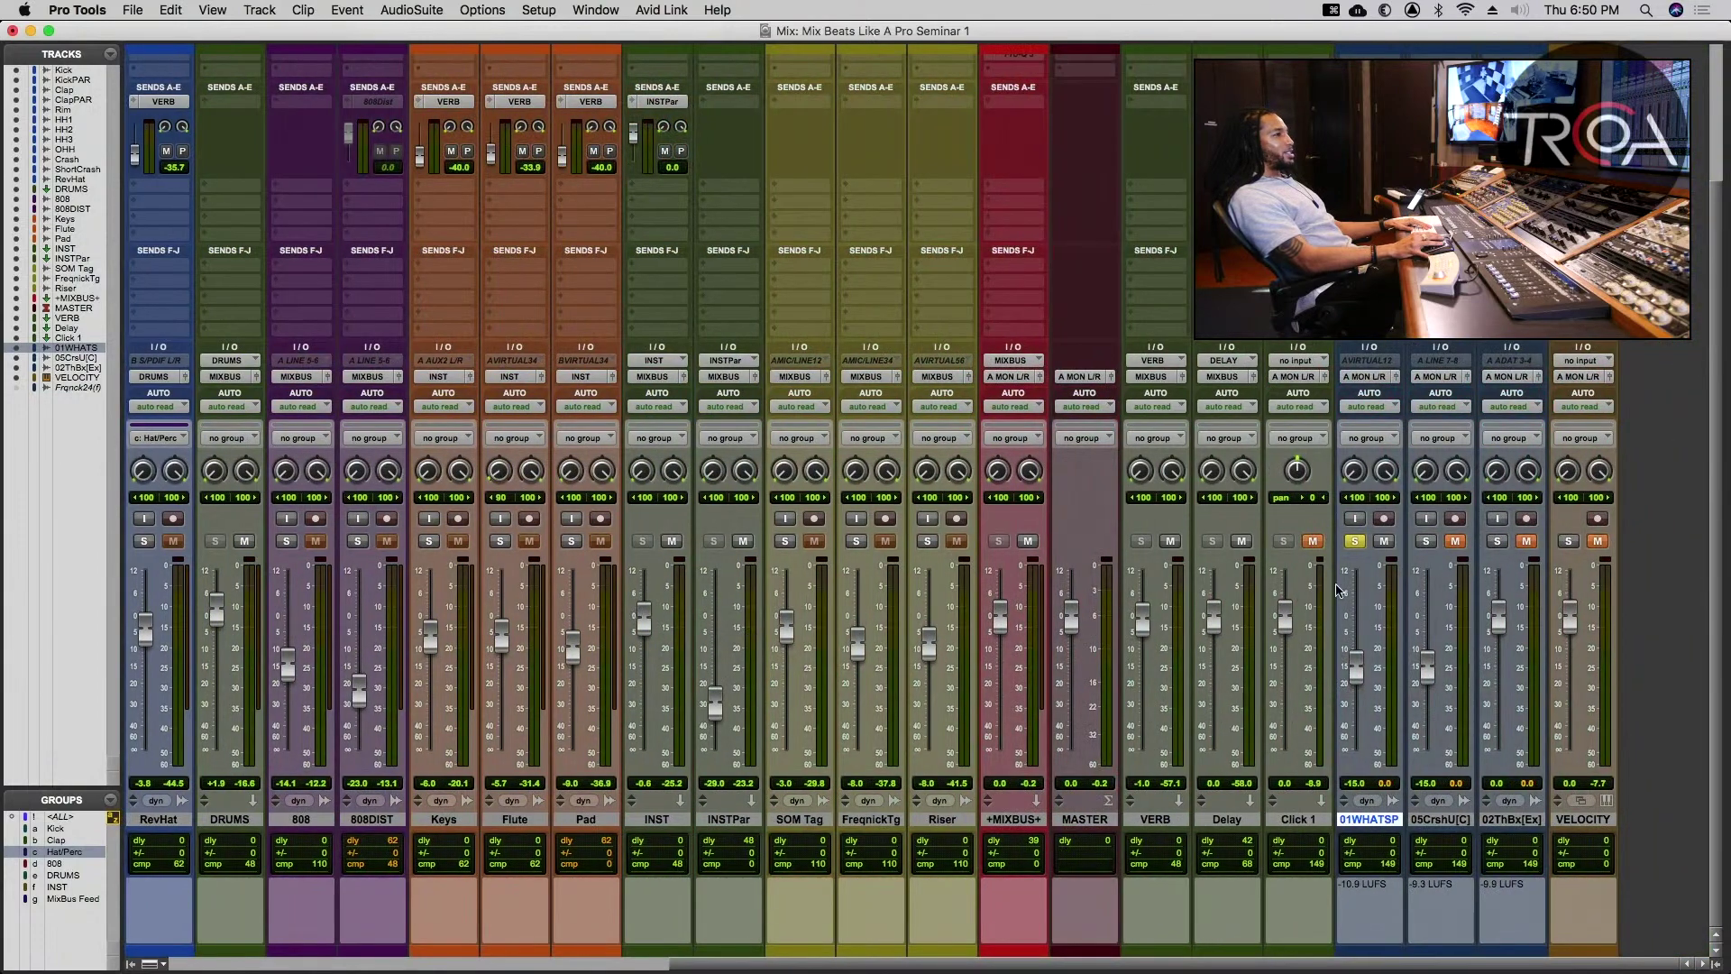
pyautogui.click(1355, 540)
pyautogui.click(1384, 541)
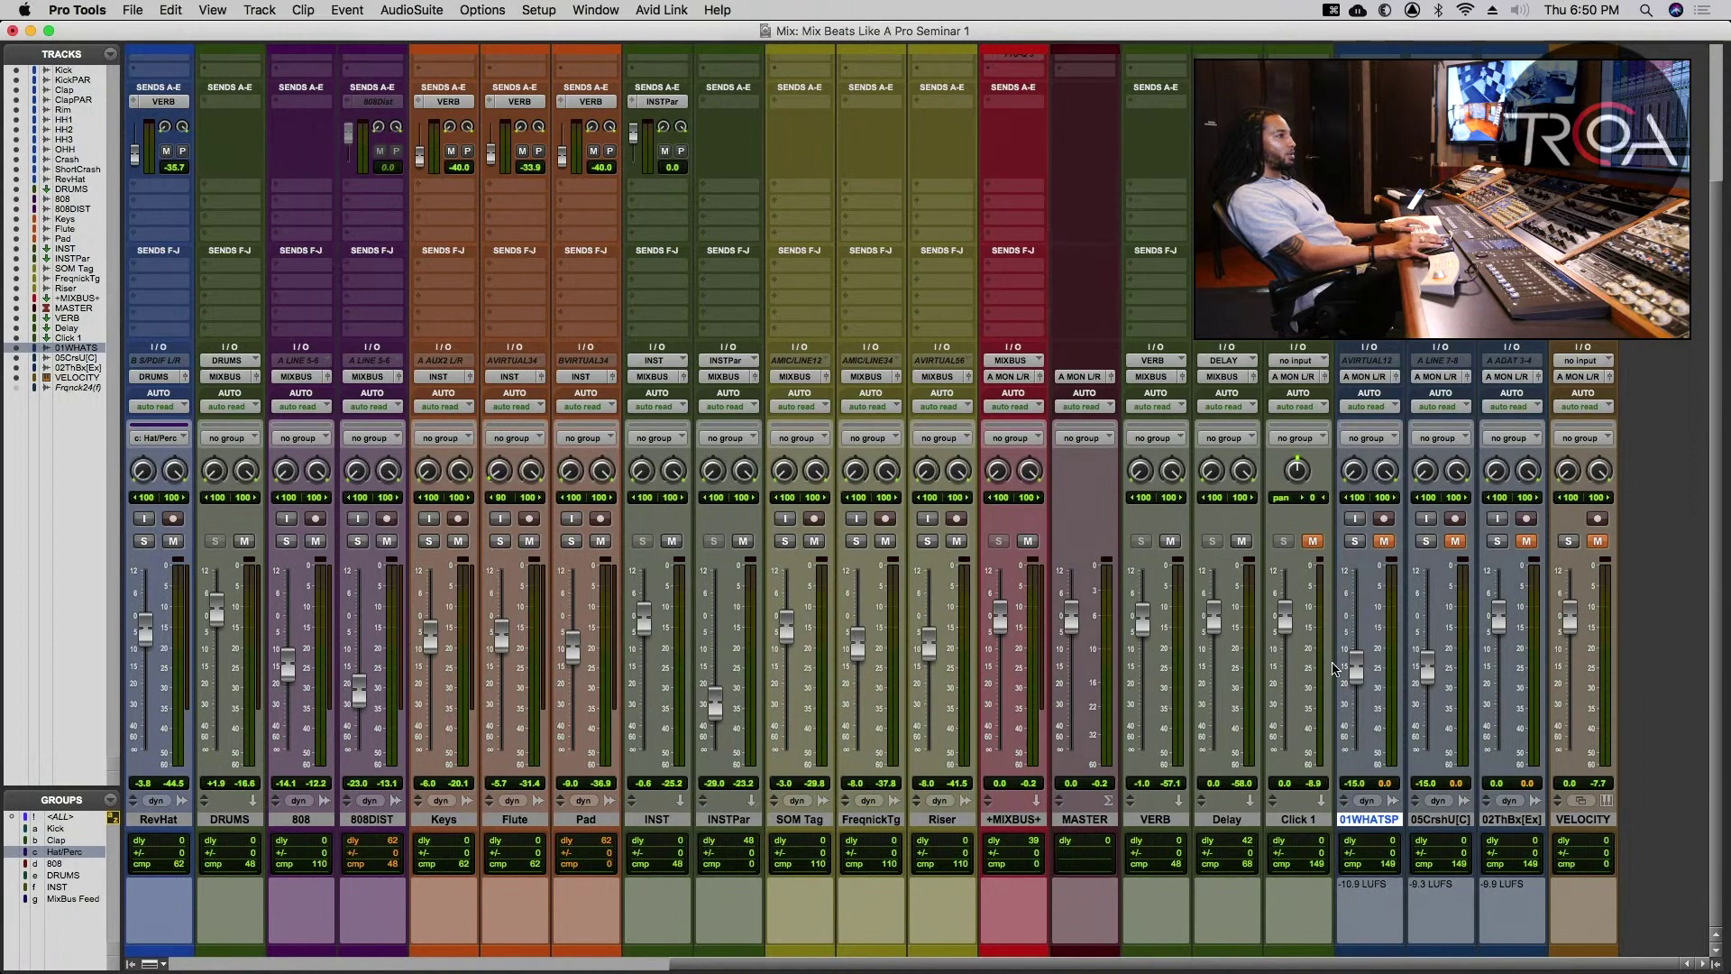
# - Examine the plug-in insert chains across the drum, 808, instrument and mix bus channels in the mixer
pyautogui.press('super+alt+ctrl+i')
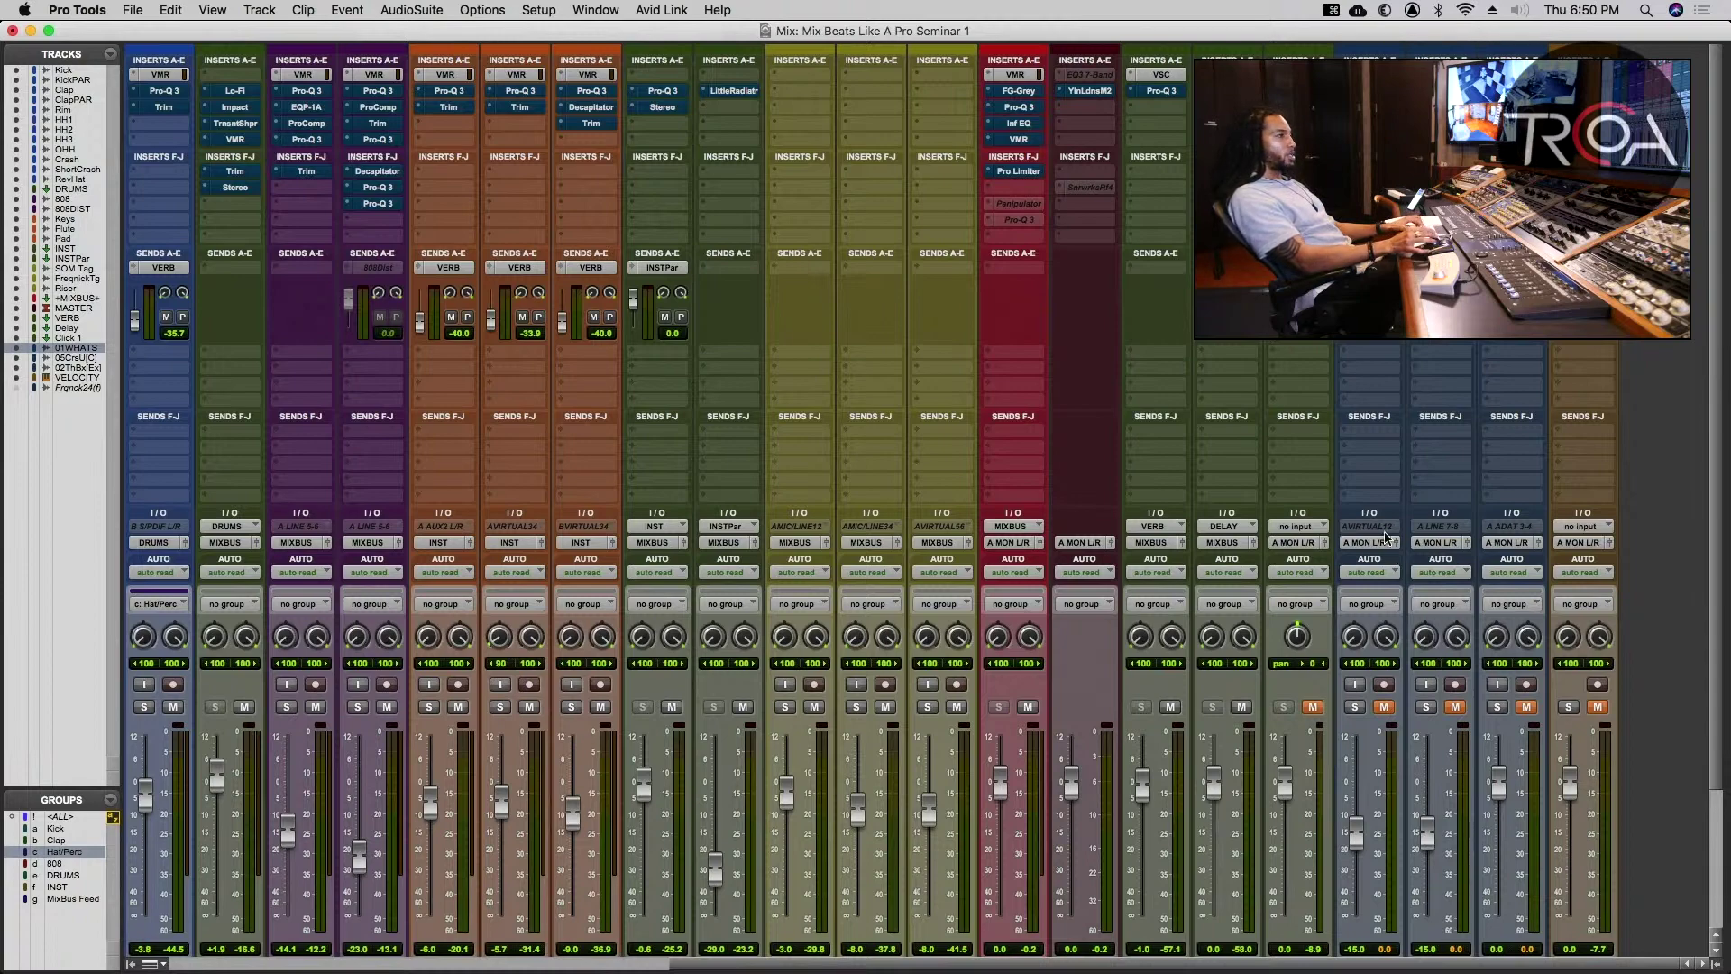
pyautogui.hscroll(-10, 1389, 541)
pyautogui.hscroll(-5, 1385, 531)
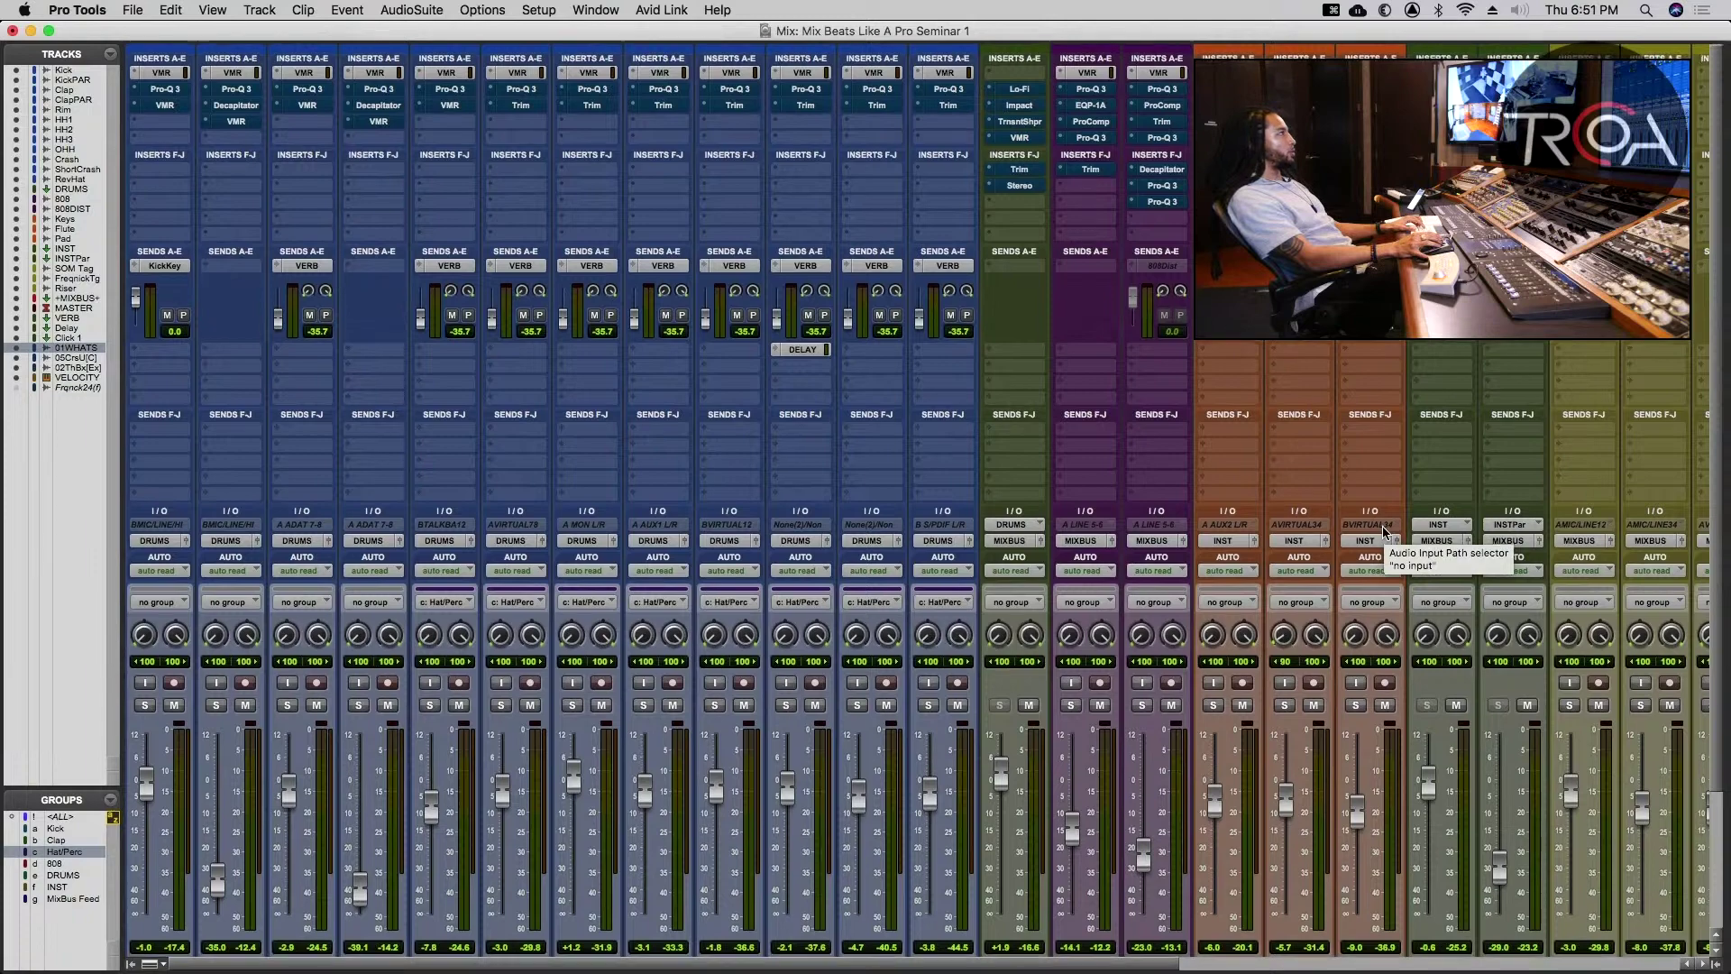
pyautogui.scroll(-3, 1384, 532)
pyautogui.scroll(3, 1385, 533)
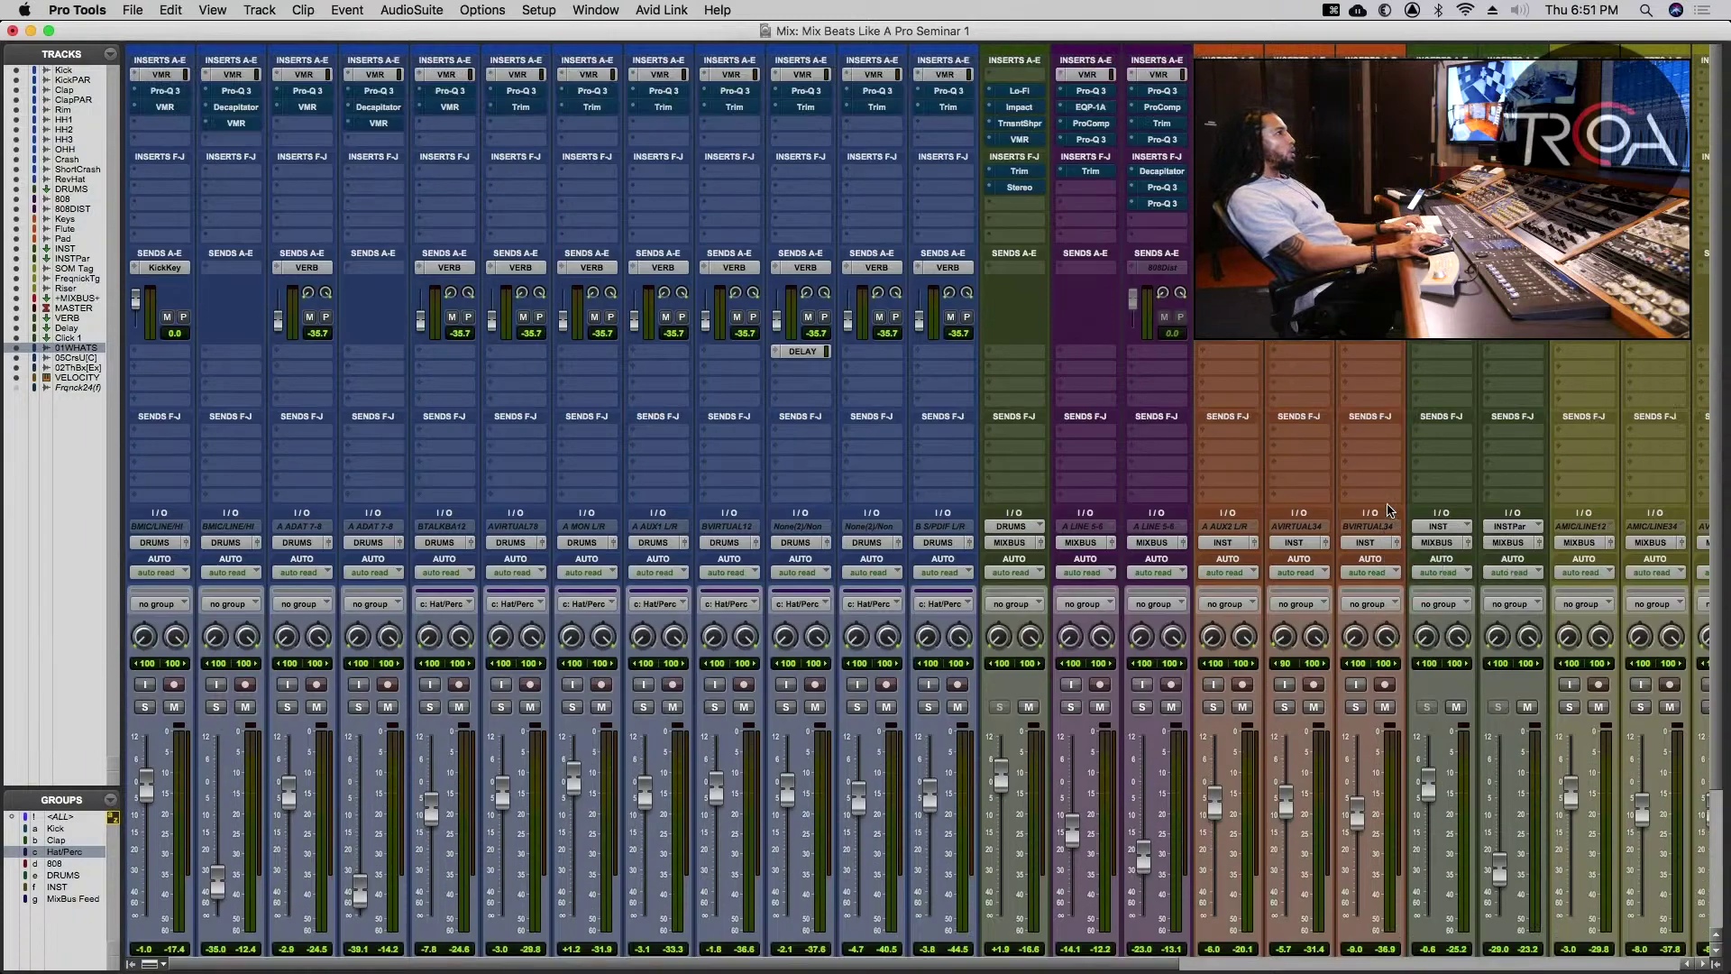
pyautogui.hscroll(2, 1286, 442)
pyautogui.hscroll(5, 1286, 442)
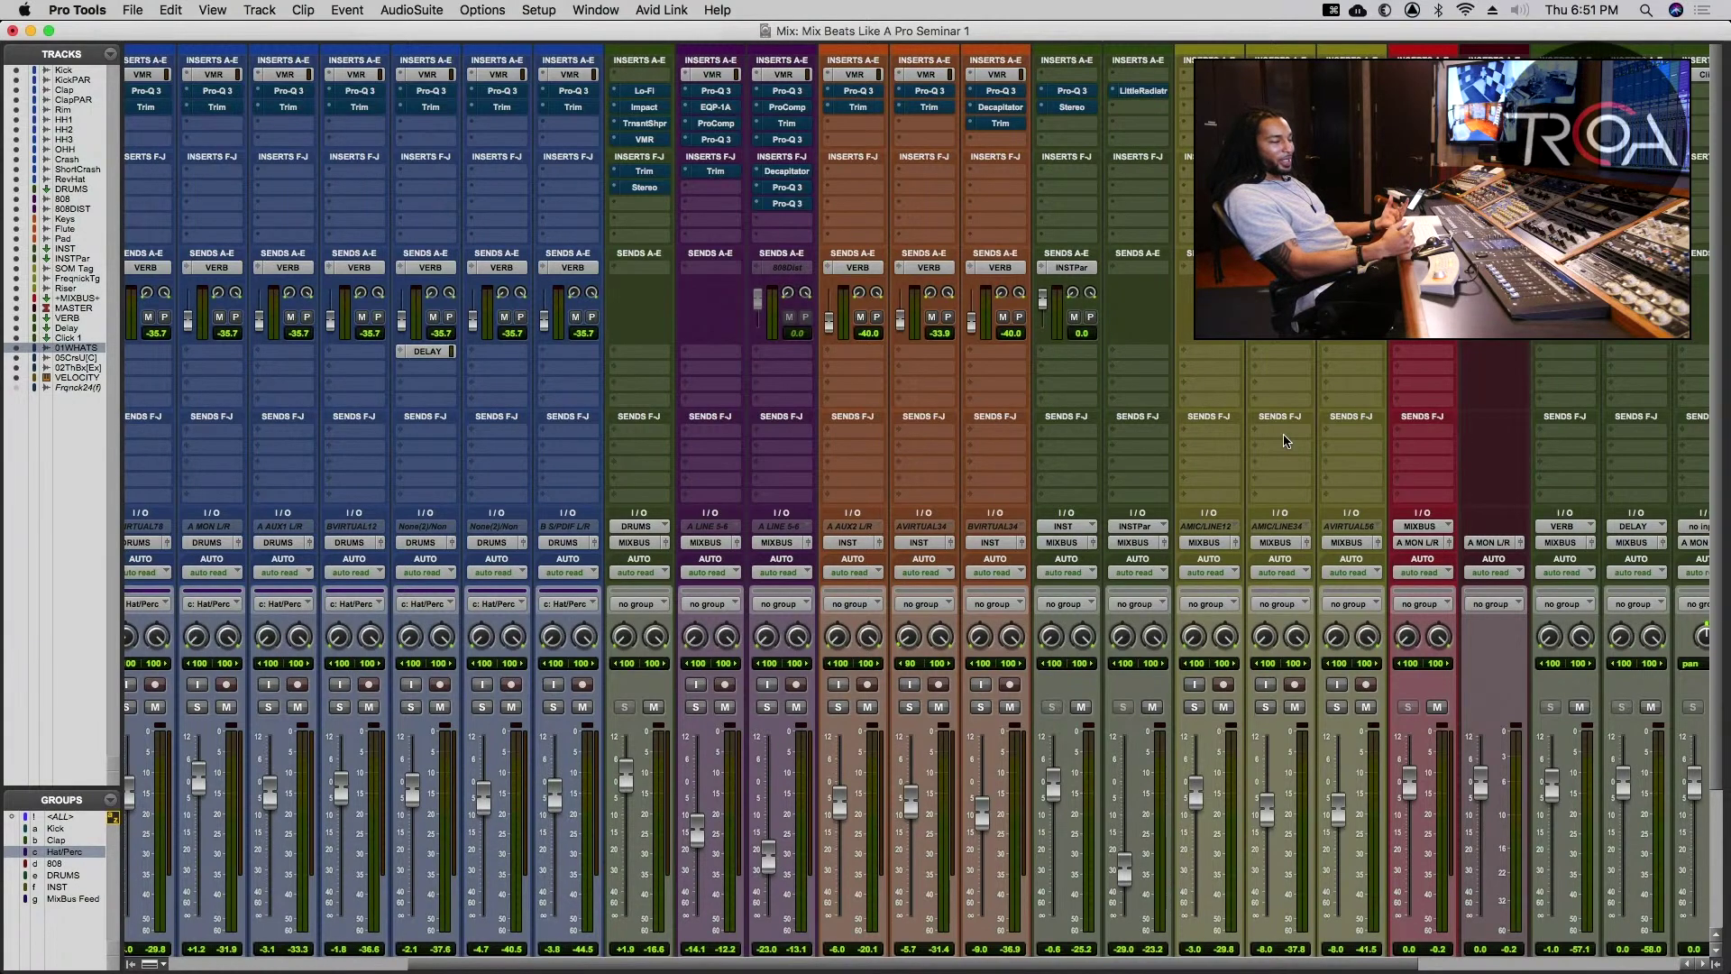
pyautogui.scroll(-4, 1296, 504)
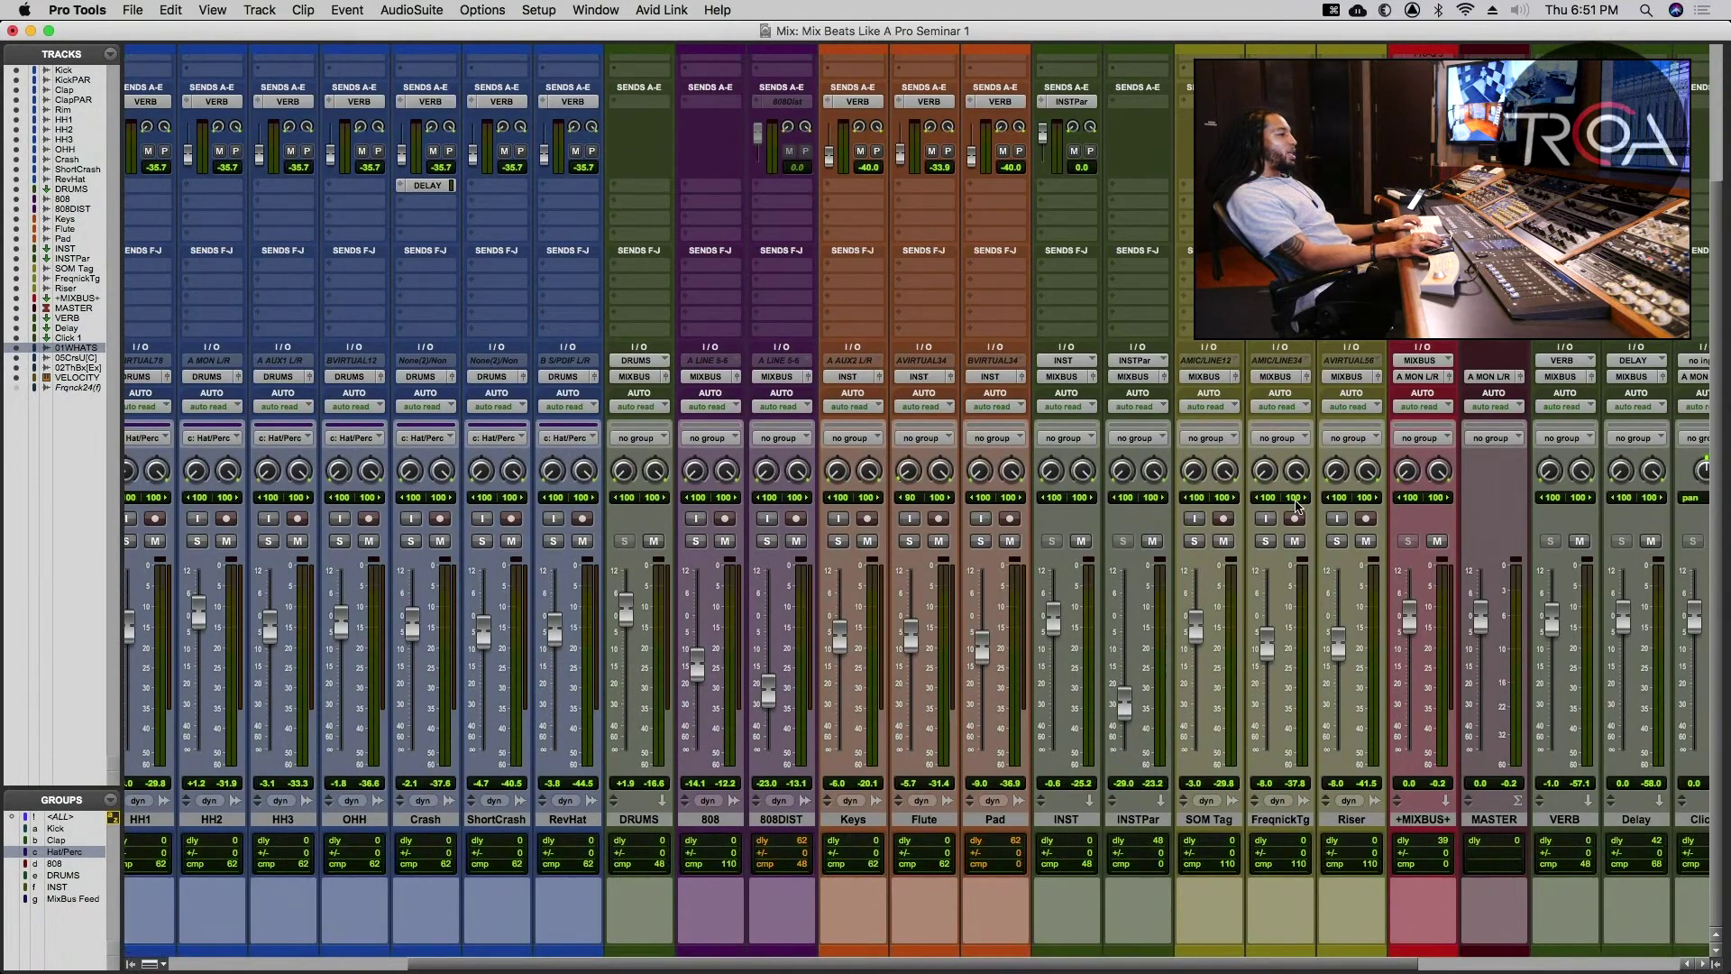
# - Solo and unmute the 01WHATS reference track, start playback, and switch back to the beat with the reference muted
pyautogui.hscroll(5, 1296, 505)
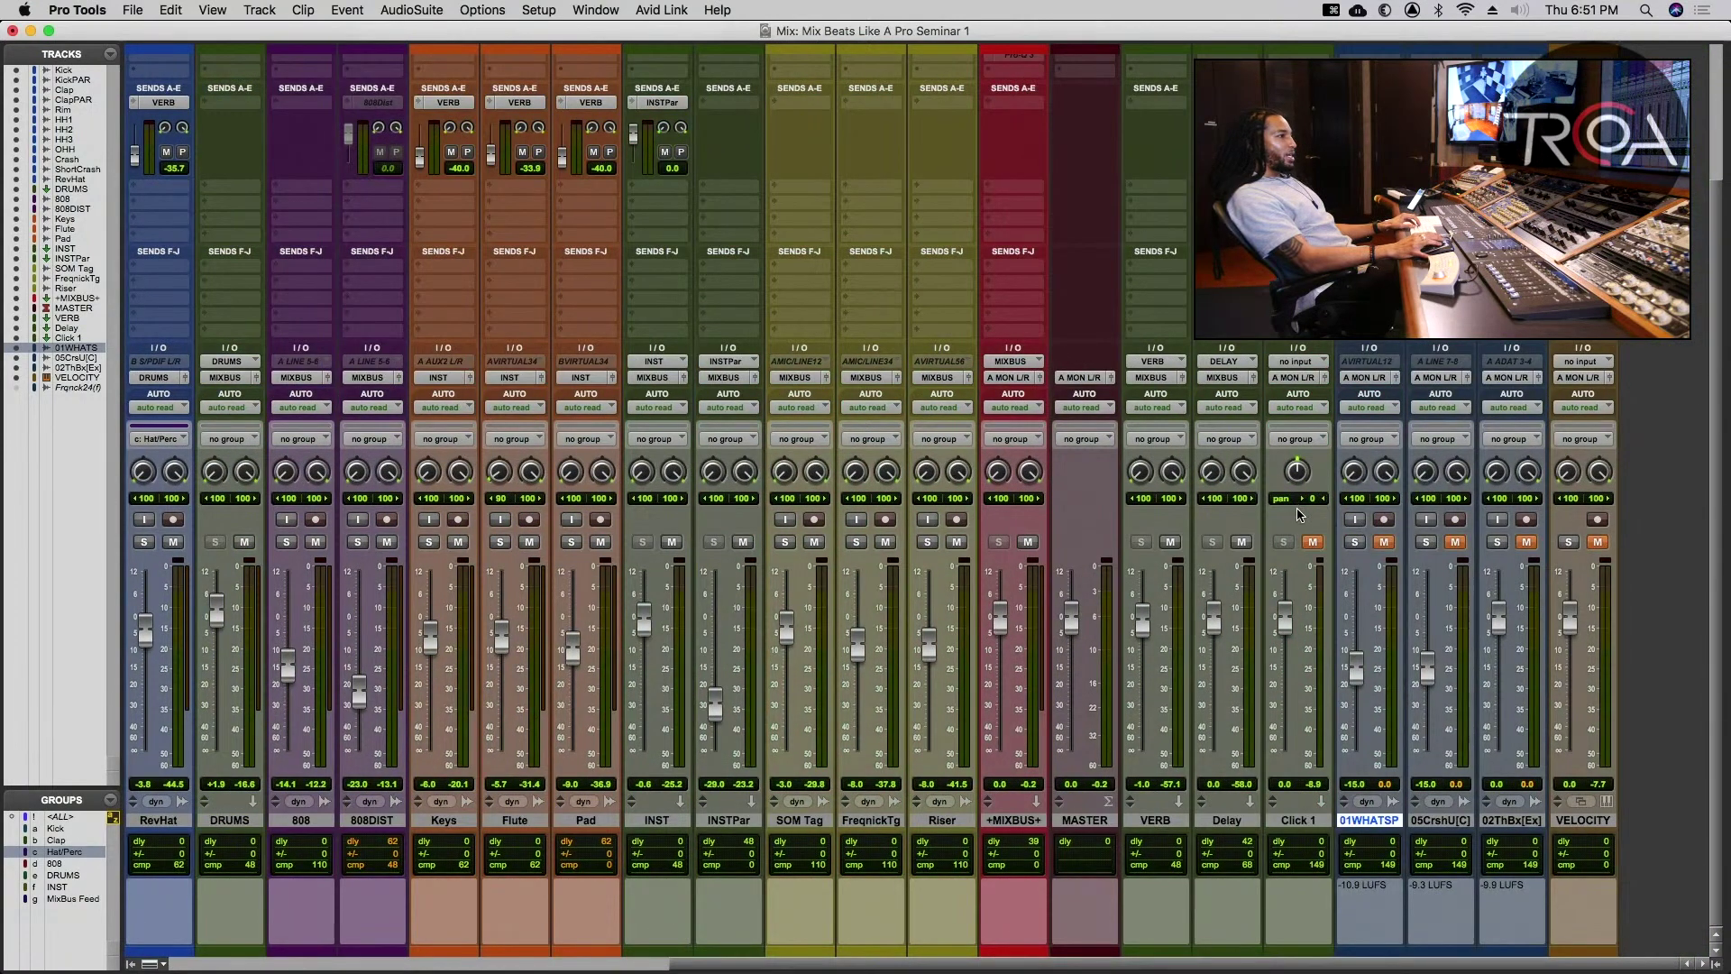
pyautogui.click(1355, 542)
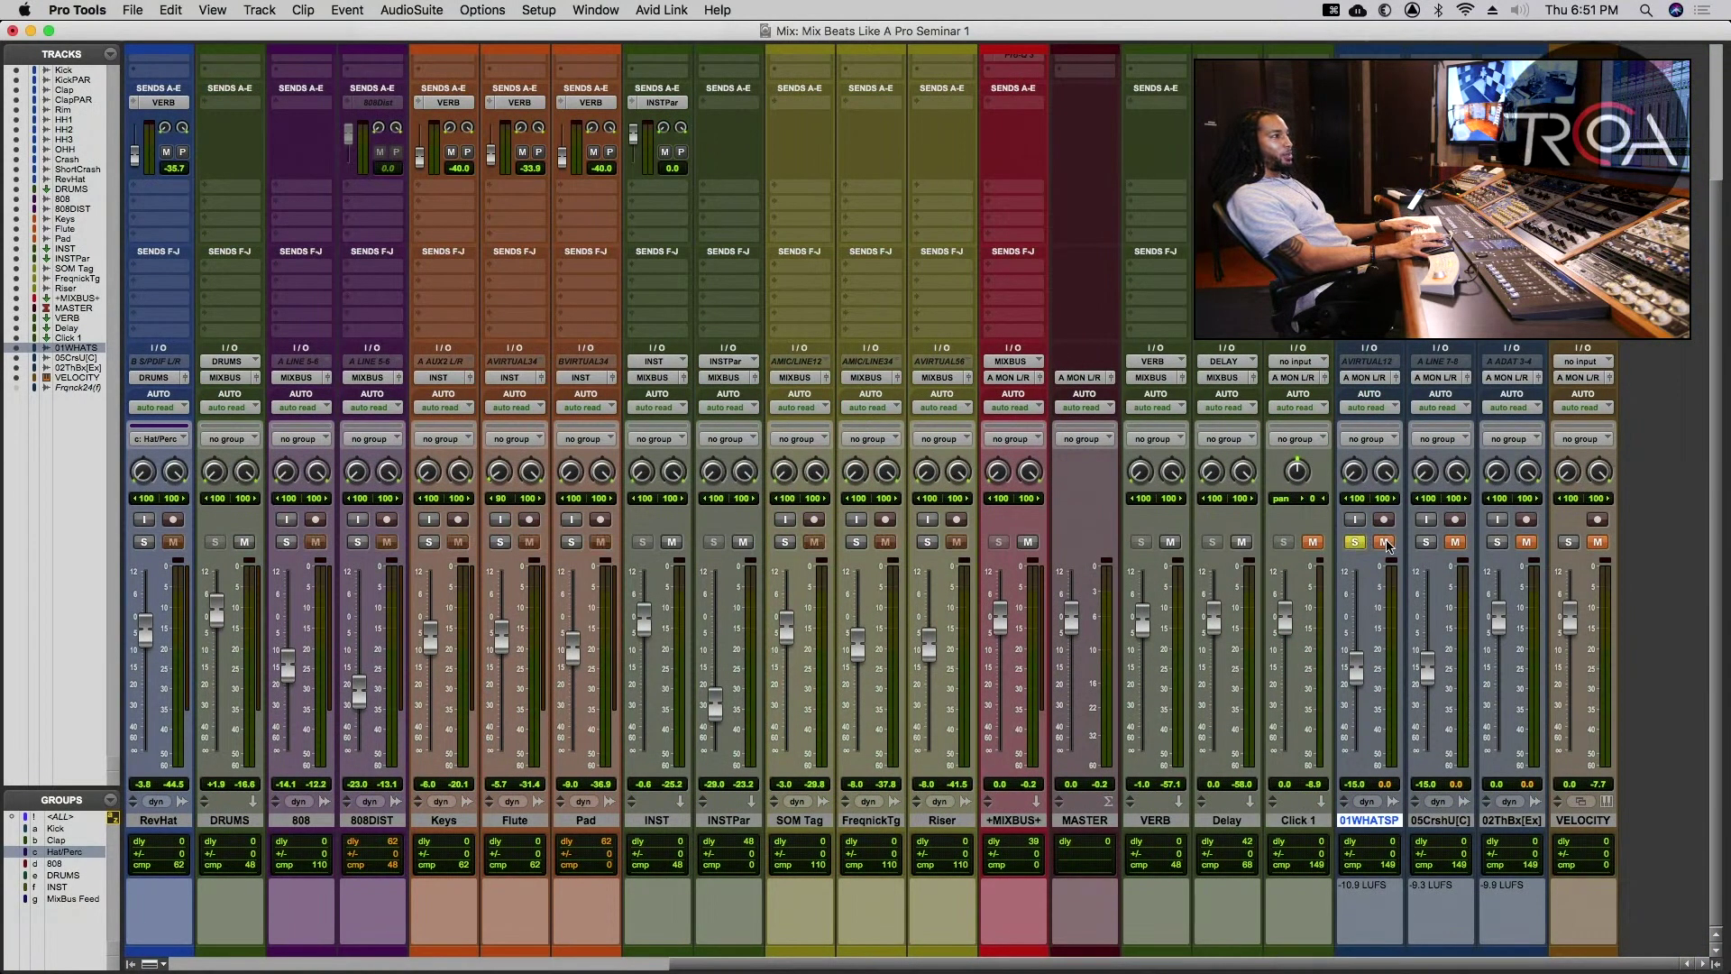
pyautogui.click(1384, 542)
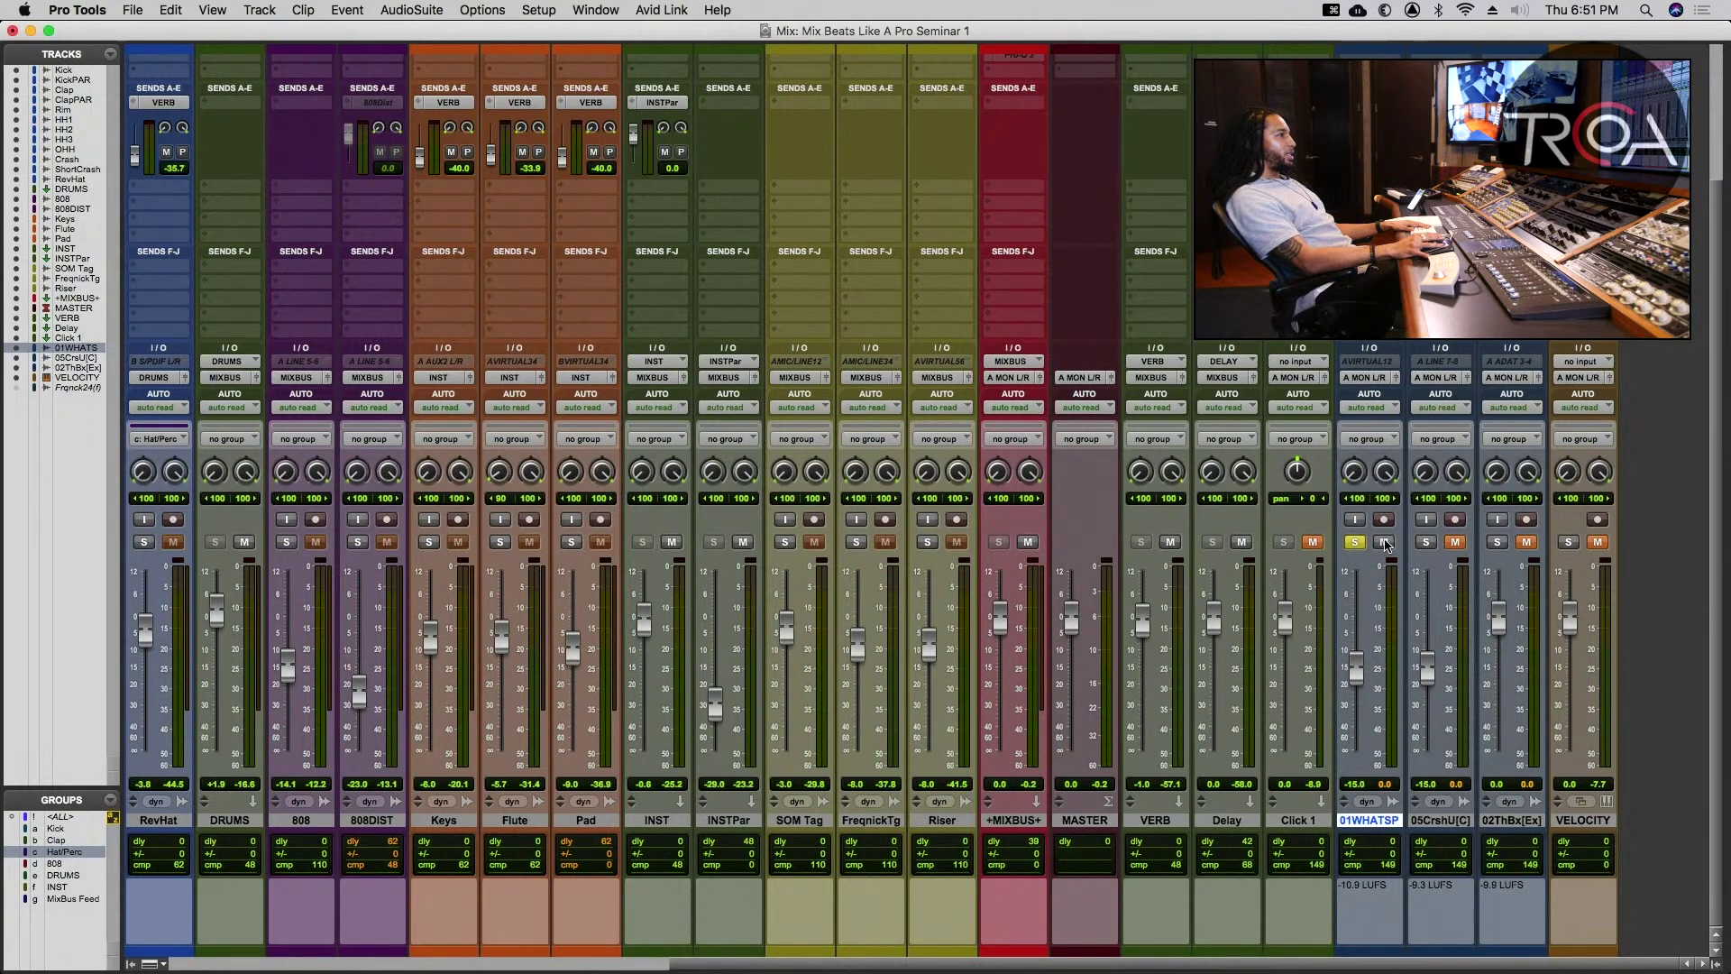
pyautogui.press('space')
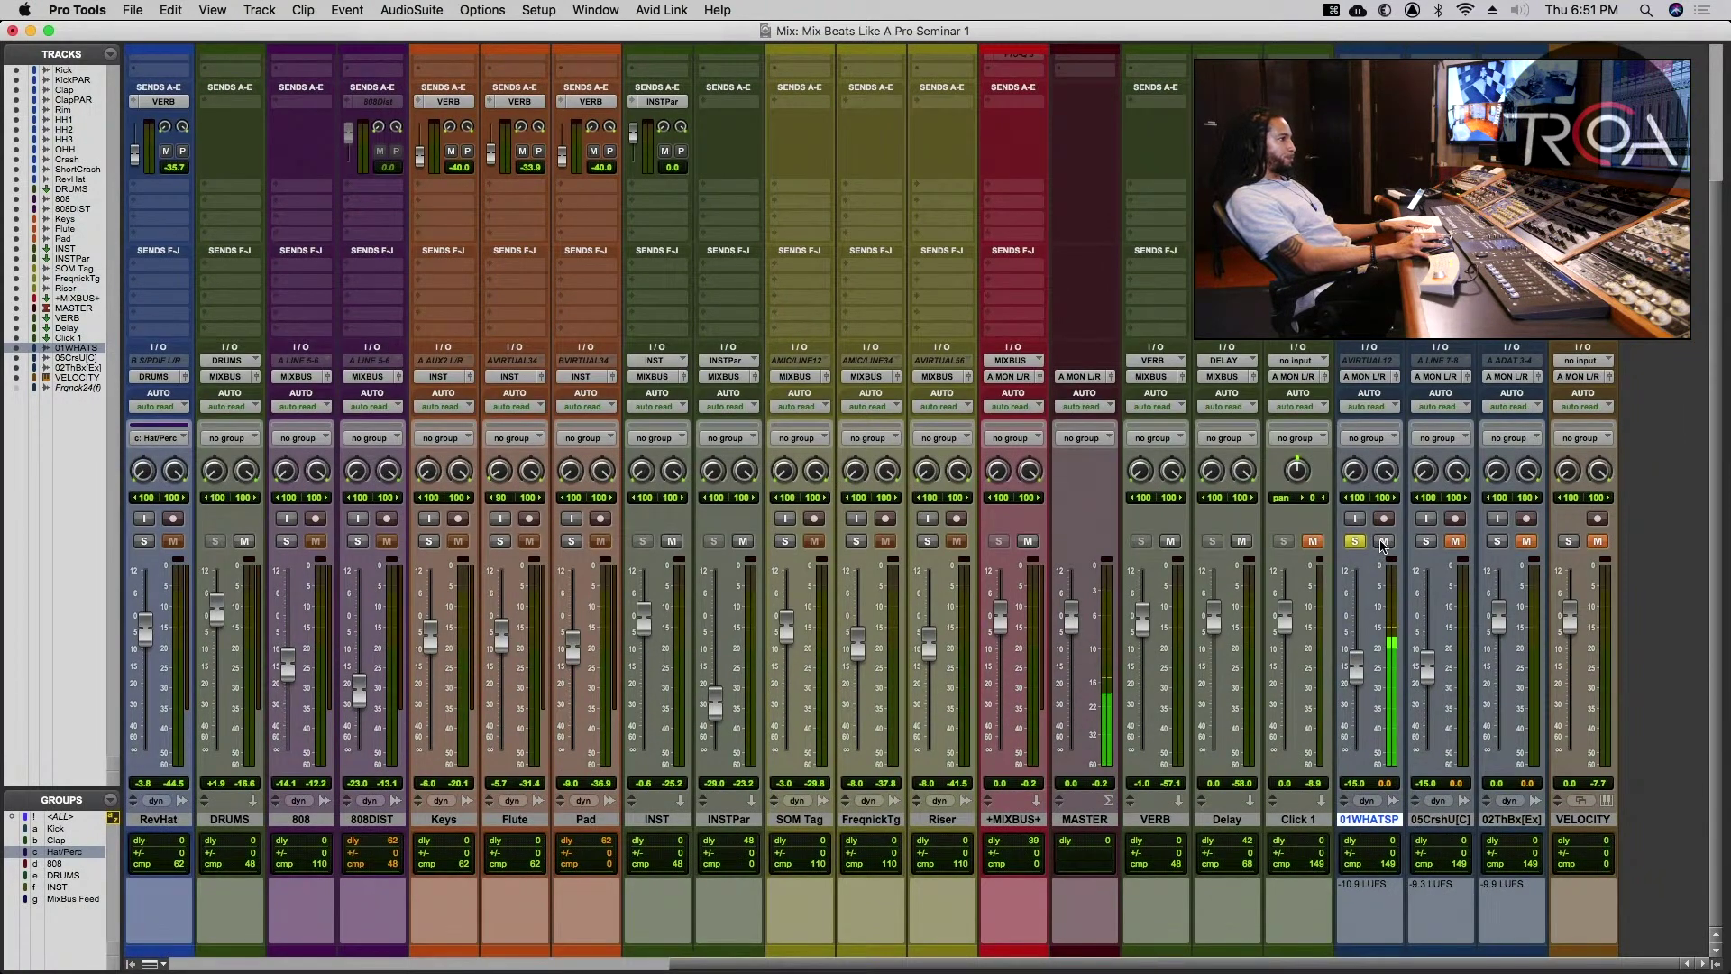
pyautogui.click(1384, 541)
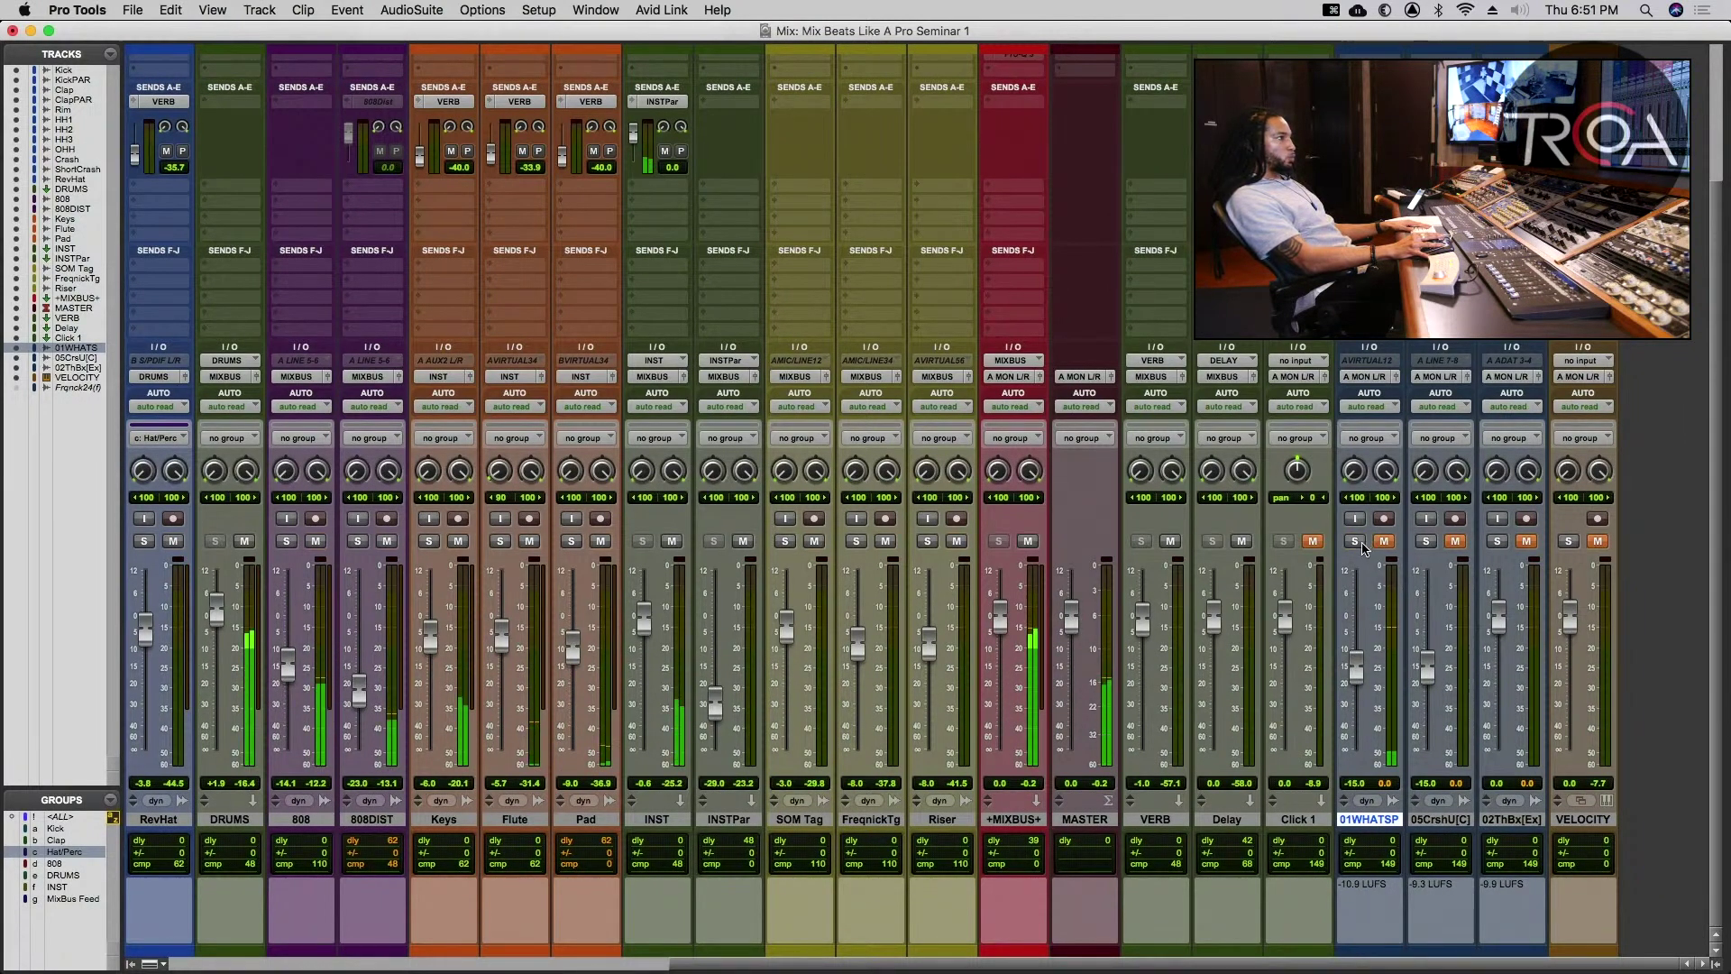
# - Briefly solo and unmute the 05CrshU[C] reference track during playback, and return it to muted and unsoloed
pyautogui.click(1425, 541)
pyautogui.click(1455, 542)
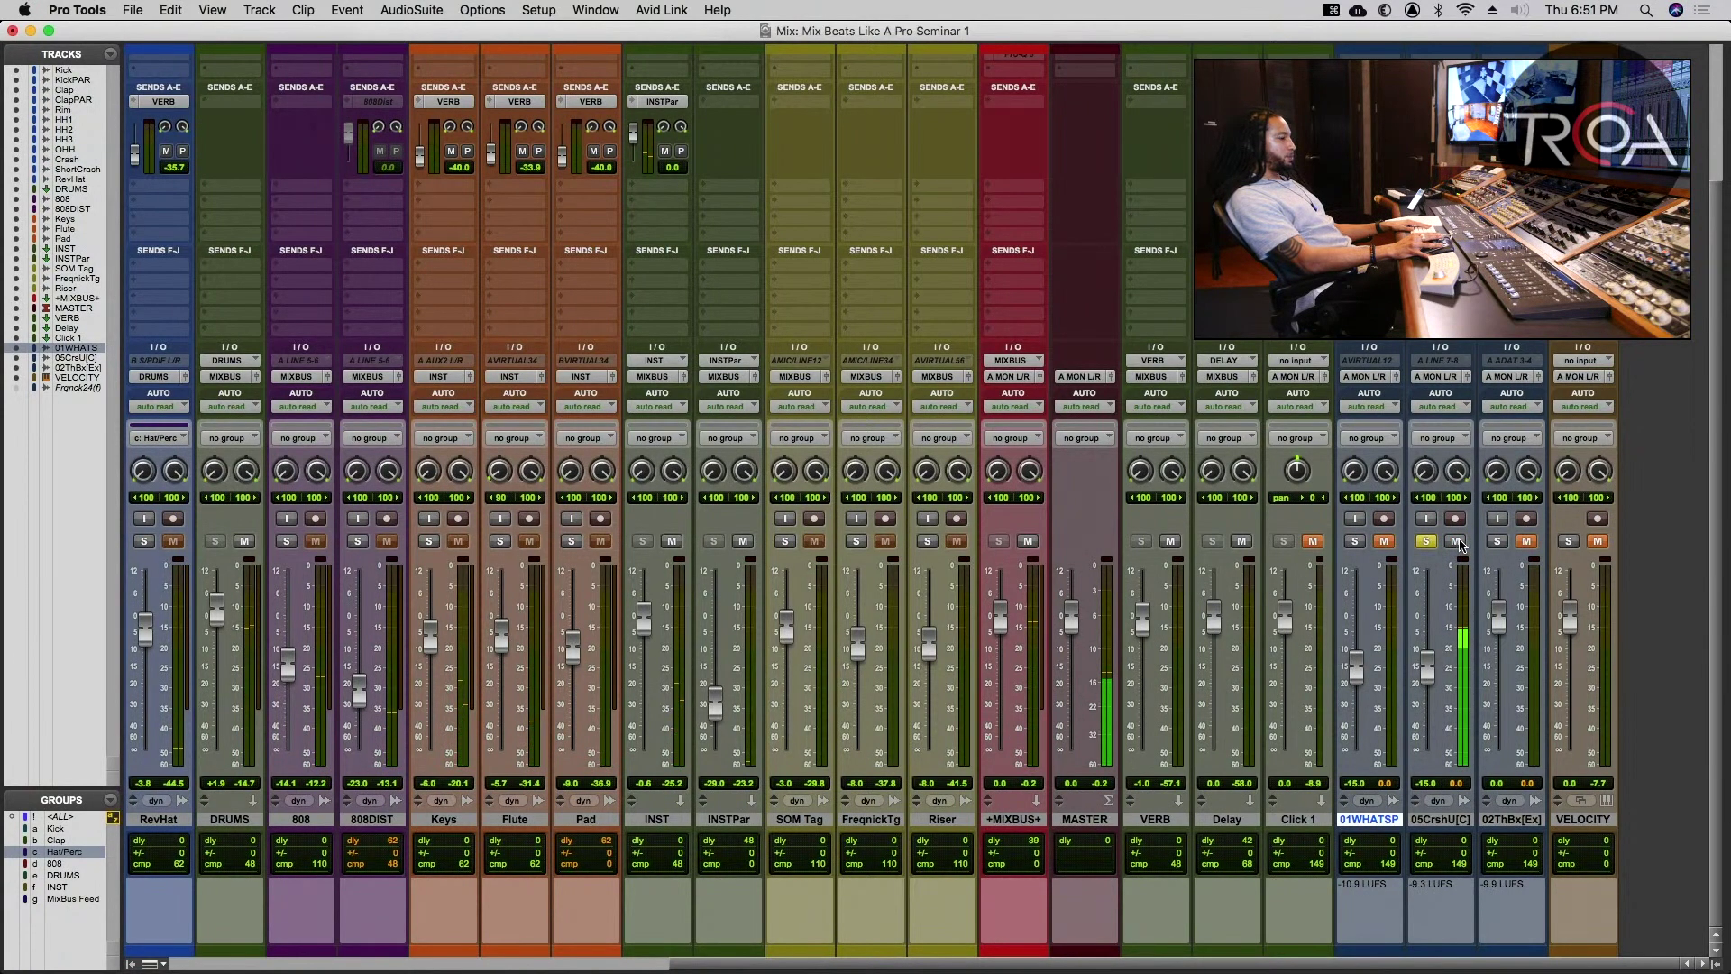
pyautogui.click(1456, 542)
pyautogui.click(1425, 541)
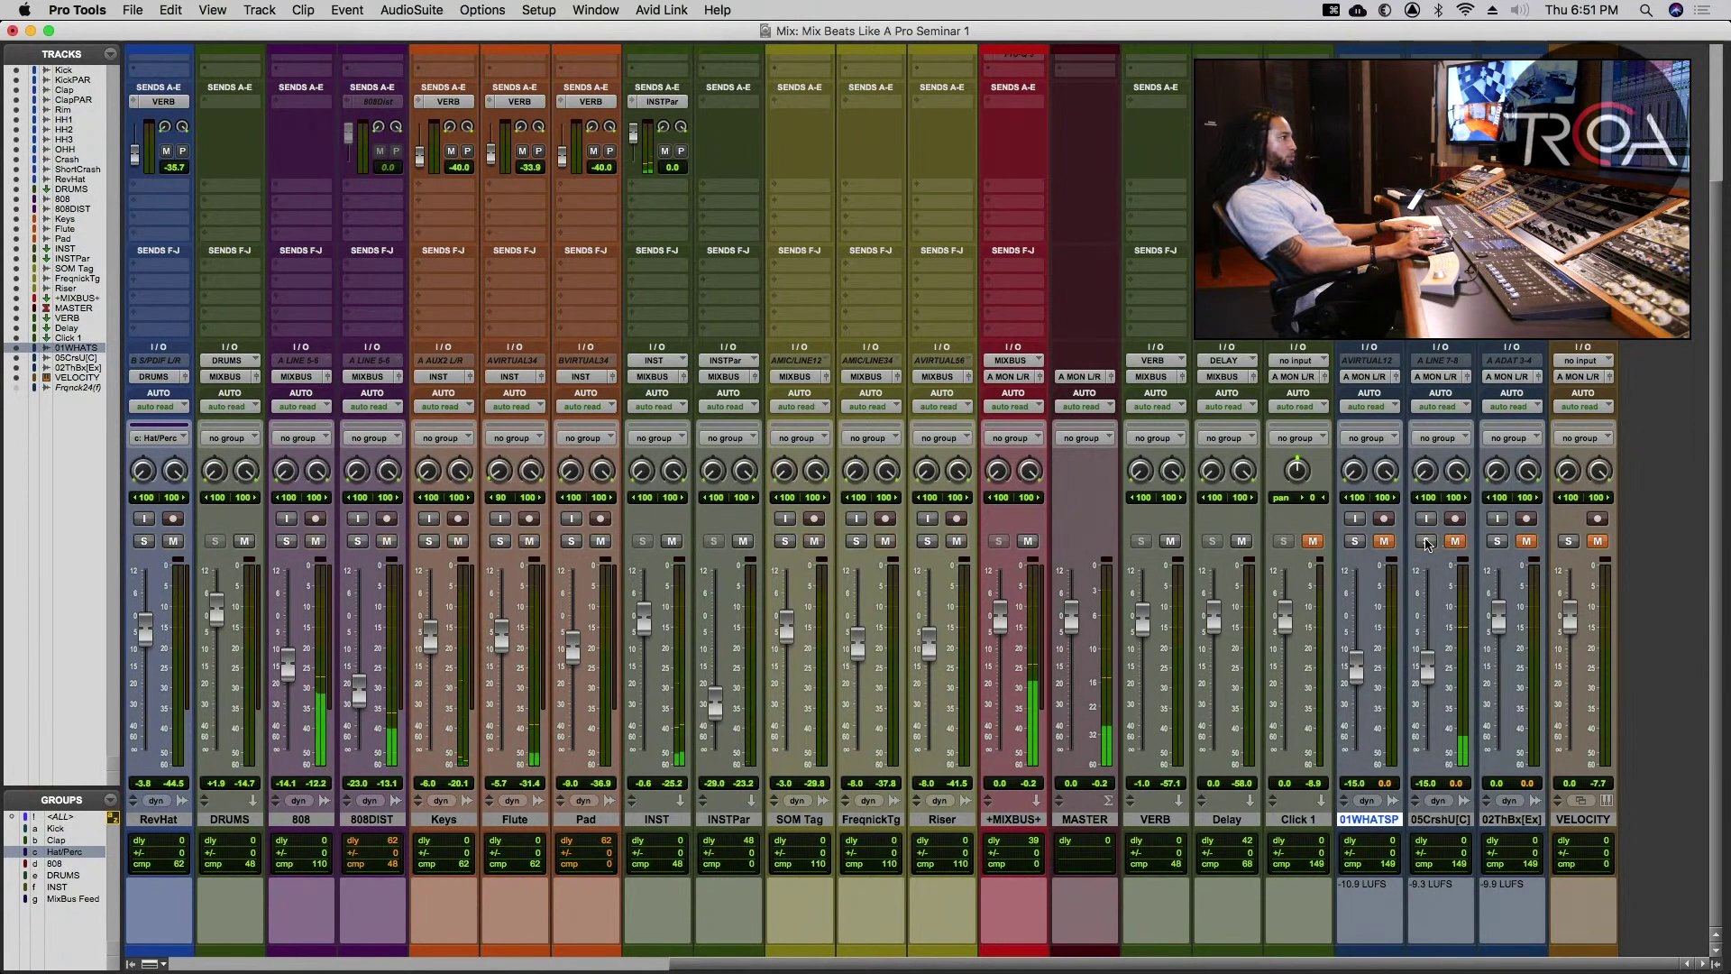
# - Select the second half of the first Hook, from 0:27.162 to 0:39.324, on the Edit timeline and play it with the mixer in view
pyautogui.press('super+equal')
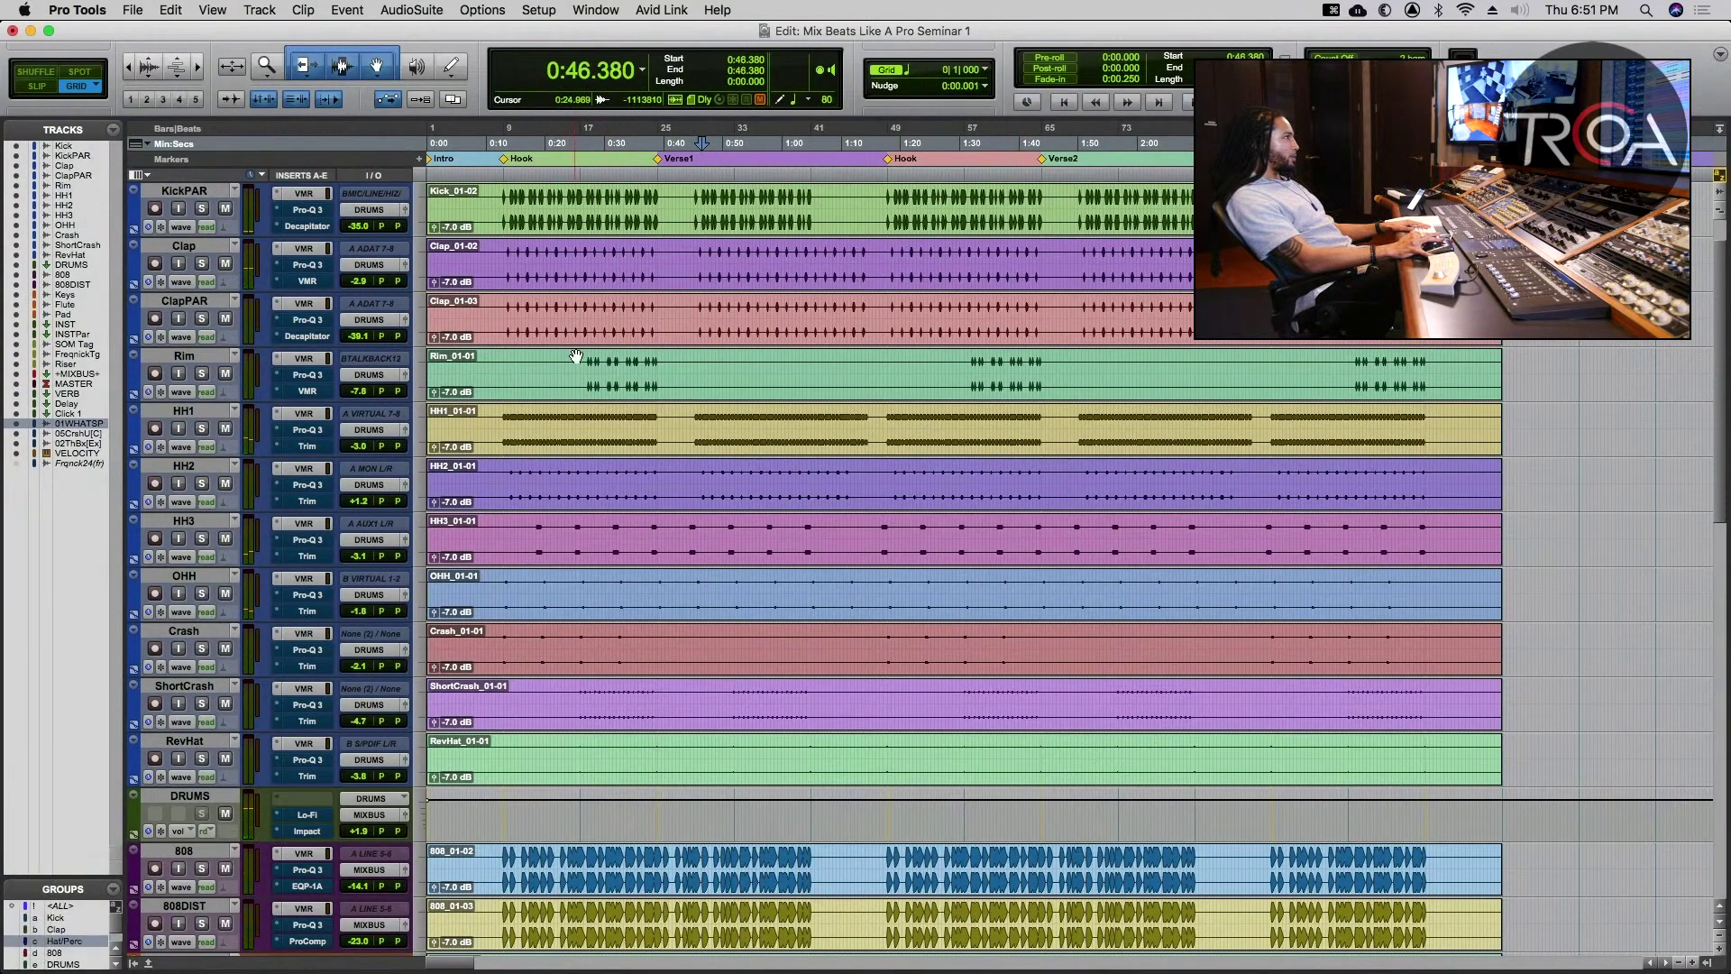
pyautogui.moveTo(586, 368); pyautogui.dragTo(658, 358)
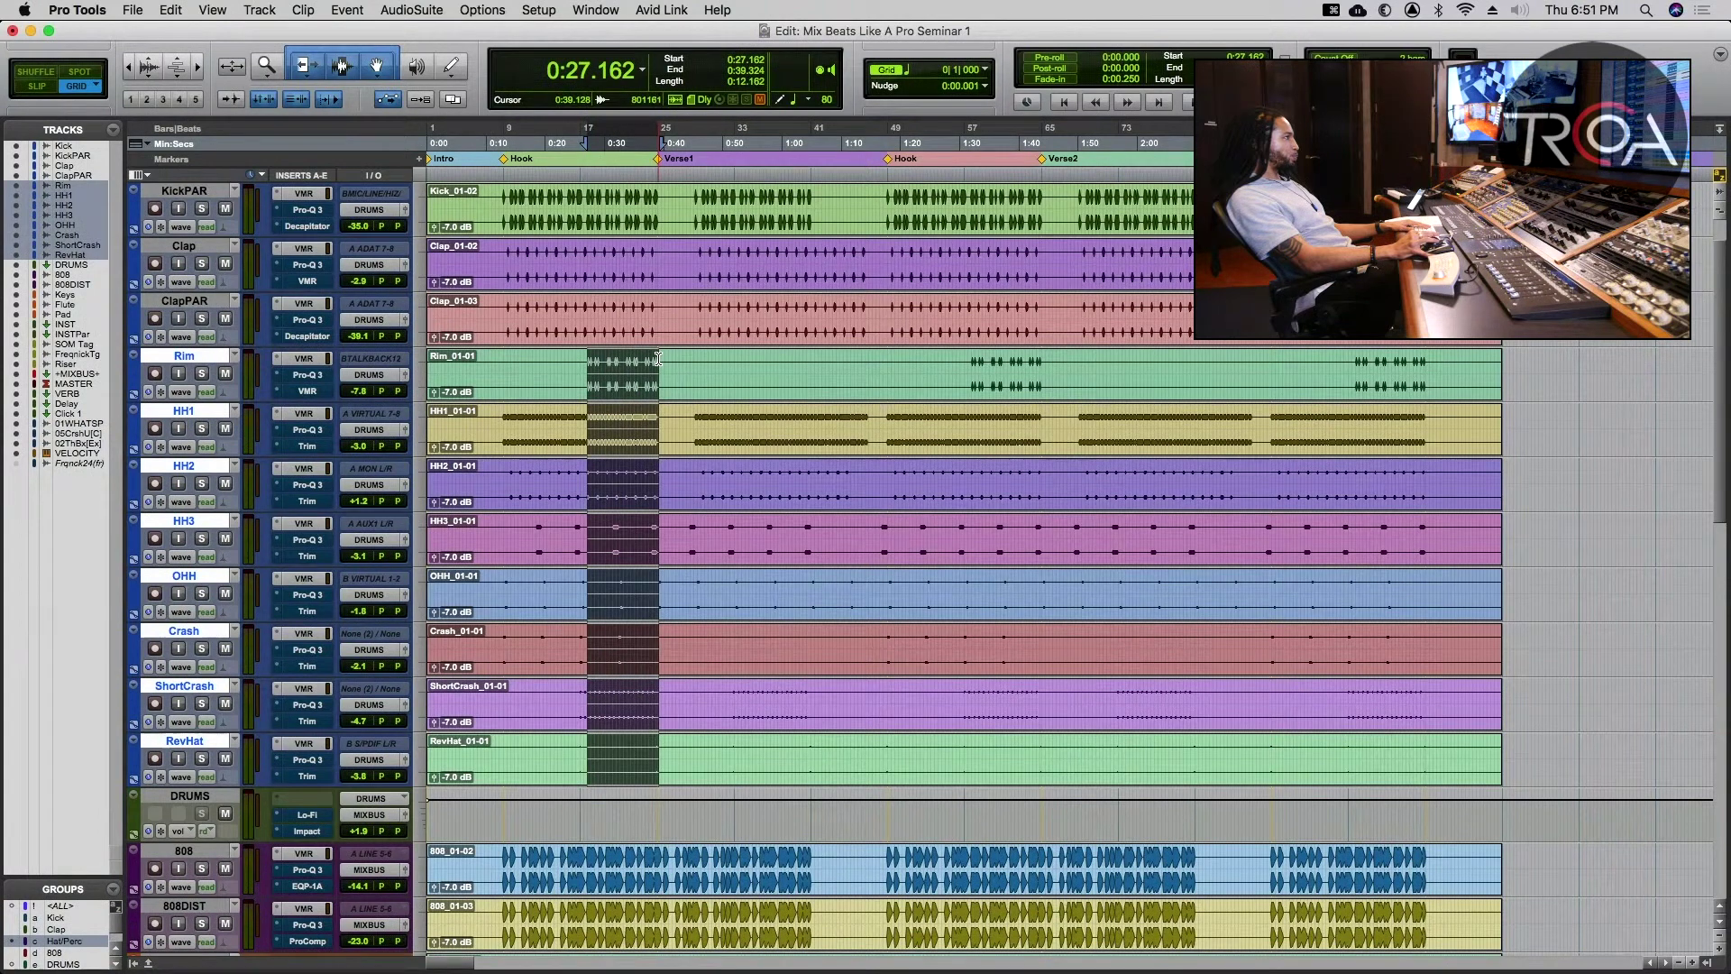
pyautogui.press('space')
pyautogui.press('super+equal')
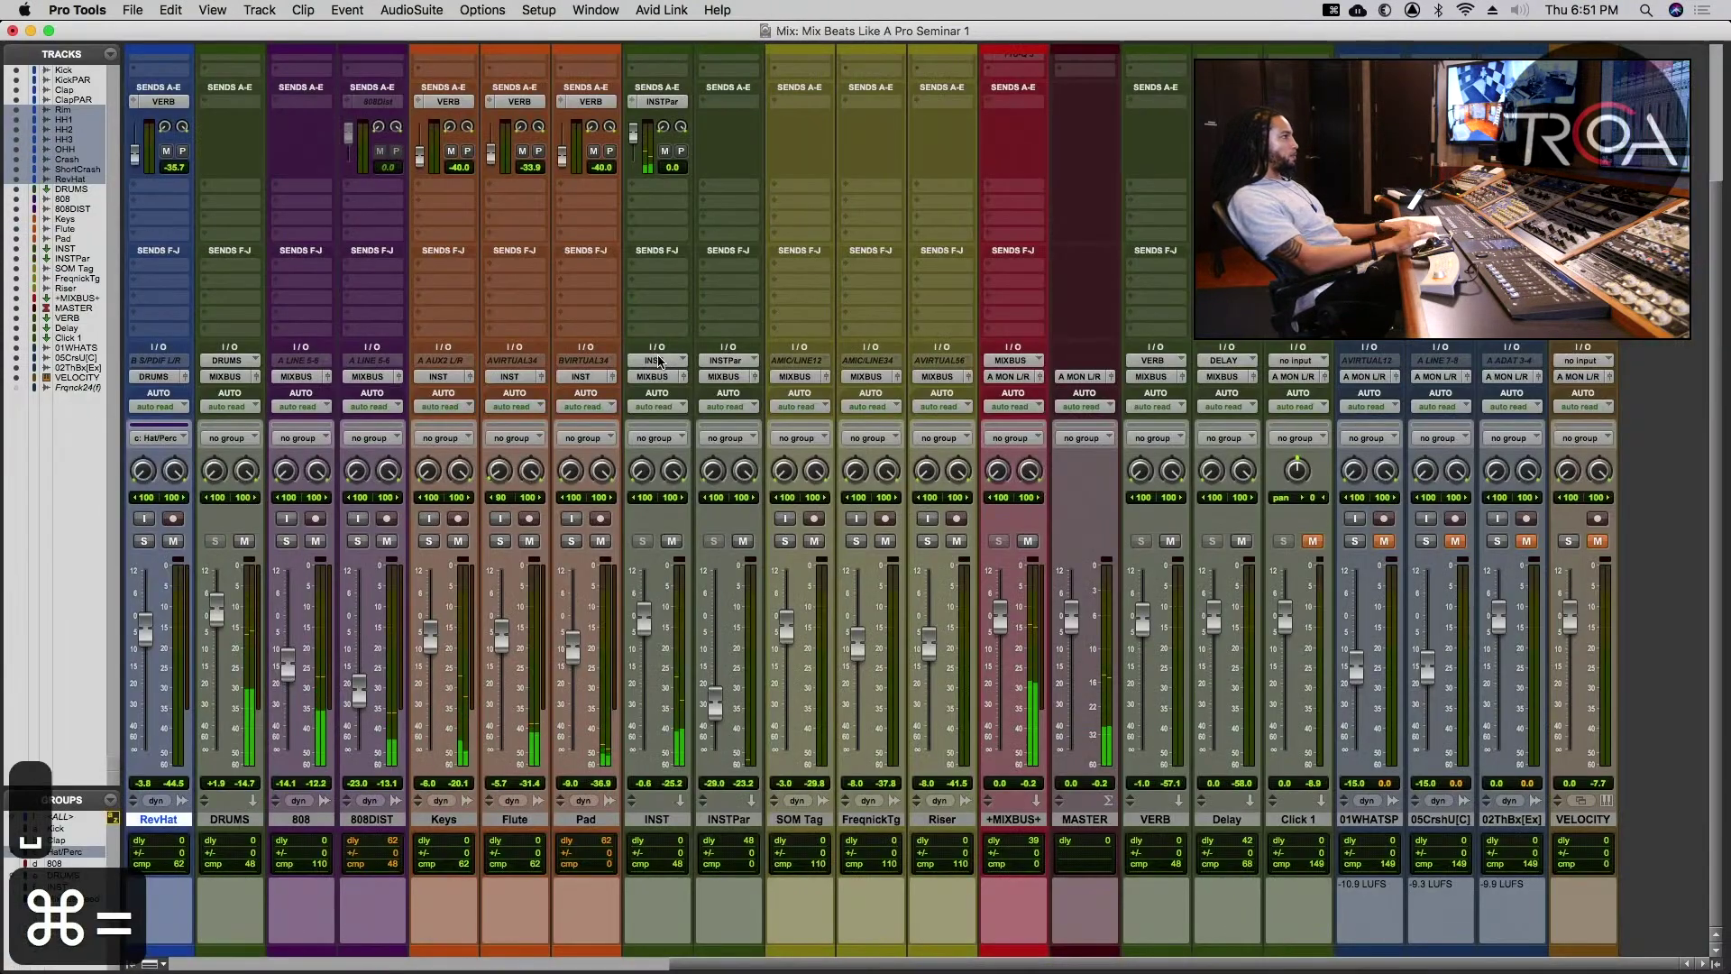
# - Compare the Hook playback against the 01WHATS reference by soloing and unmuting it briefly, restore its muted state, and stop playback
pyautogui.click(1356, 540)
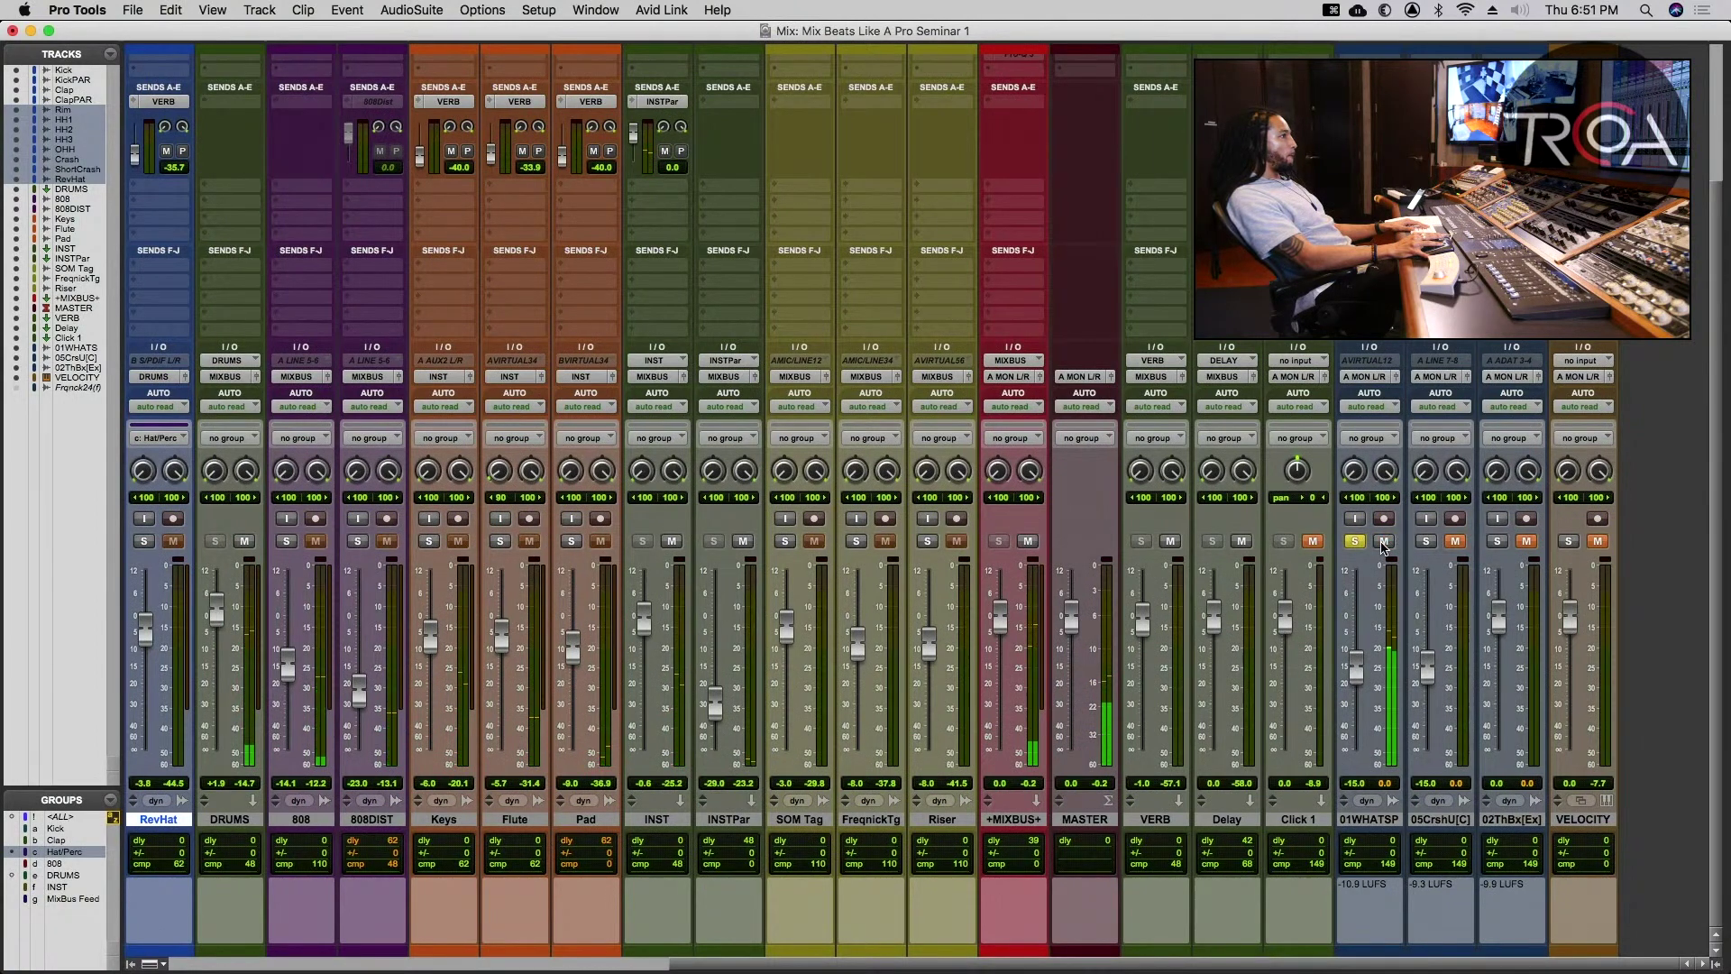
pyautogui.click(1384, 541)
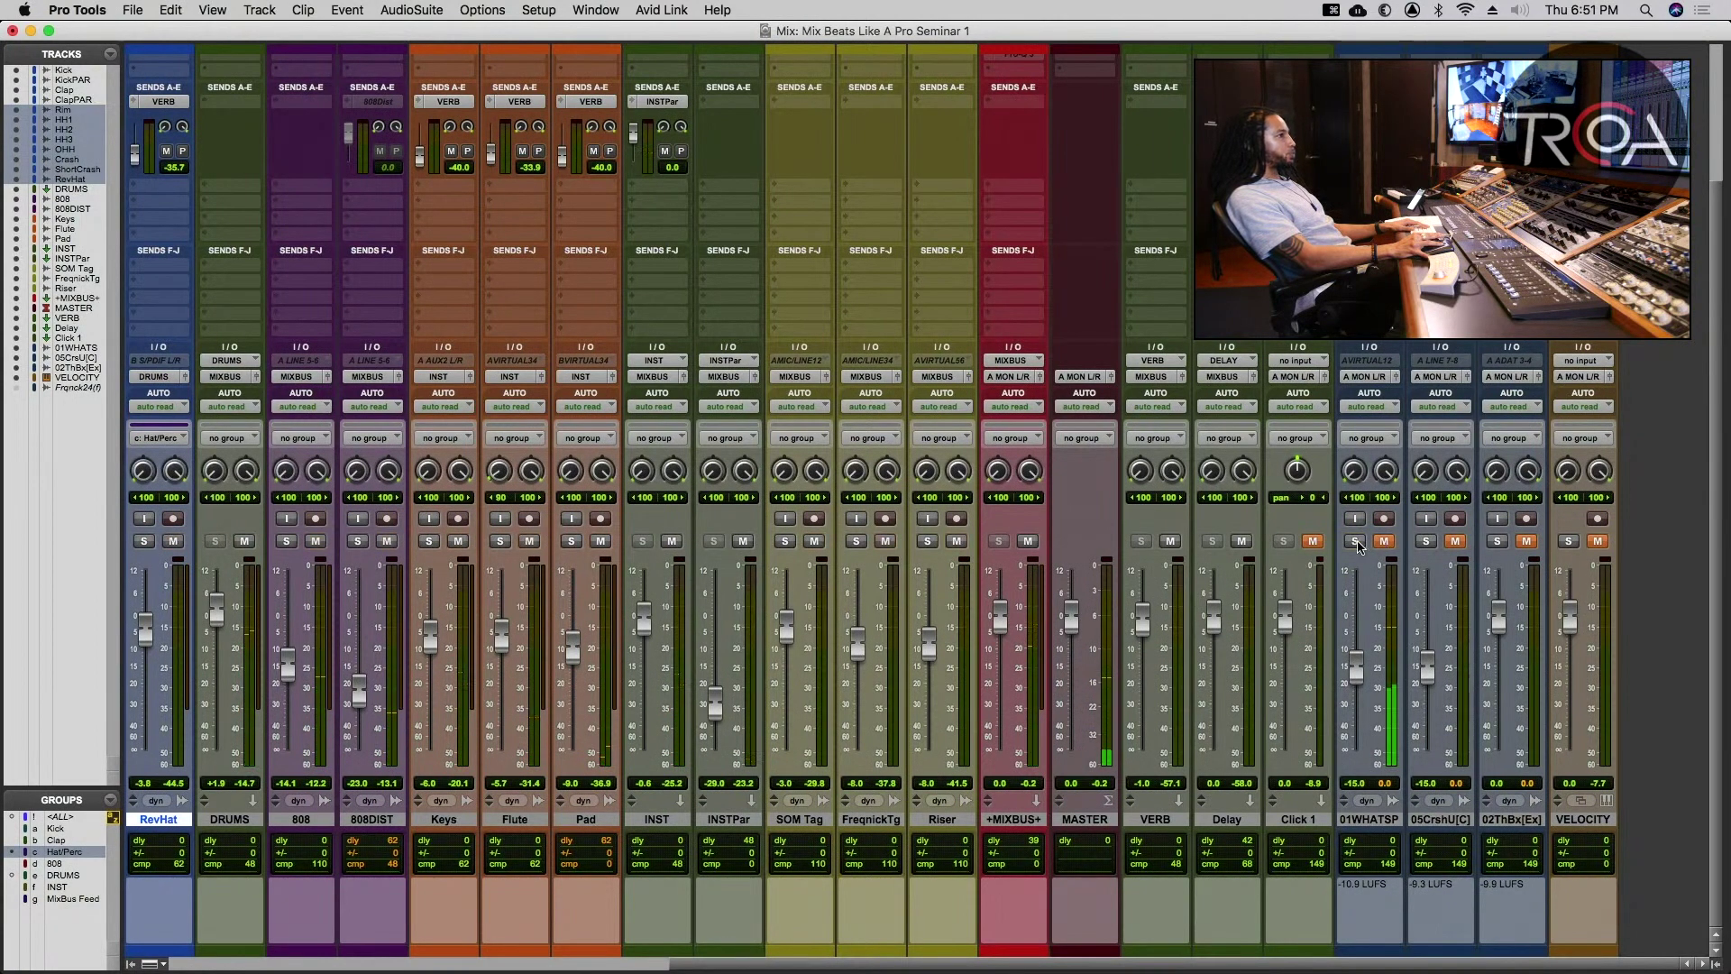
pyautogui.click(1356, 541)
pyautogui.press('space')
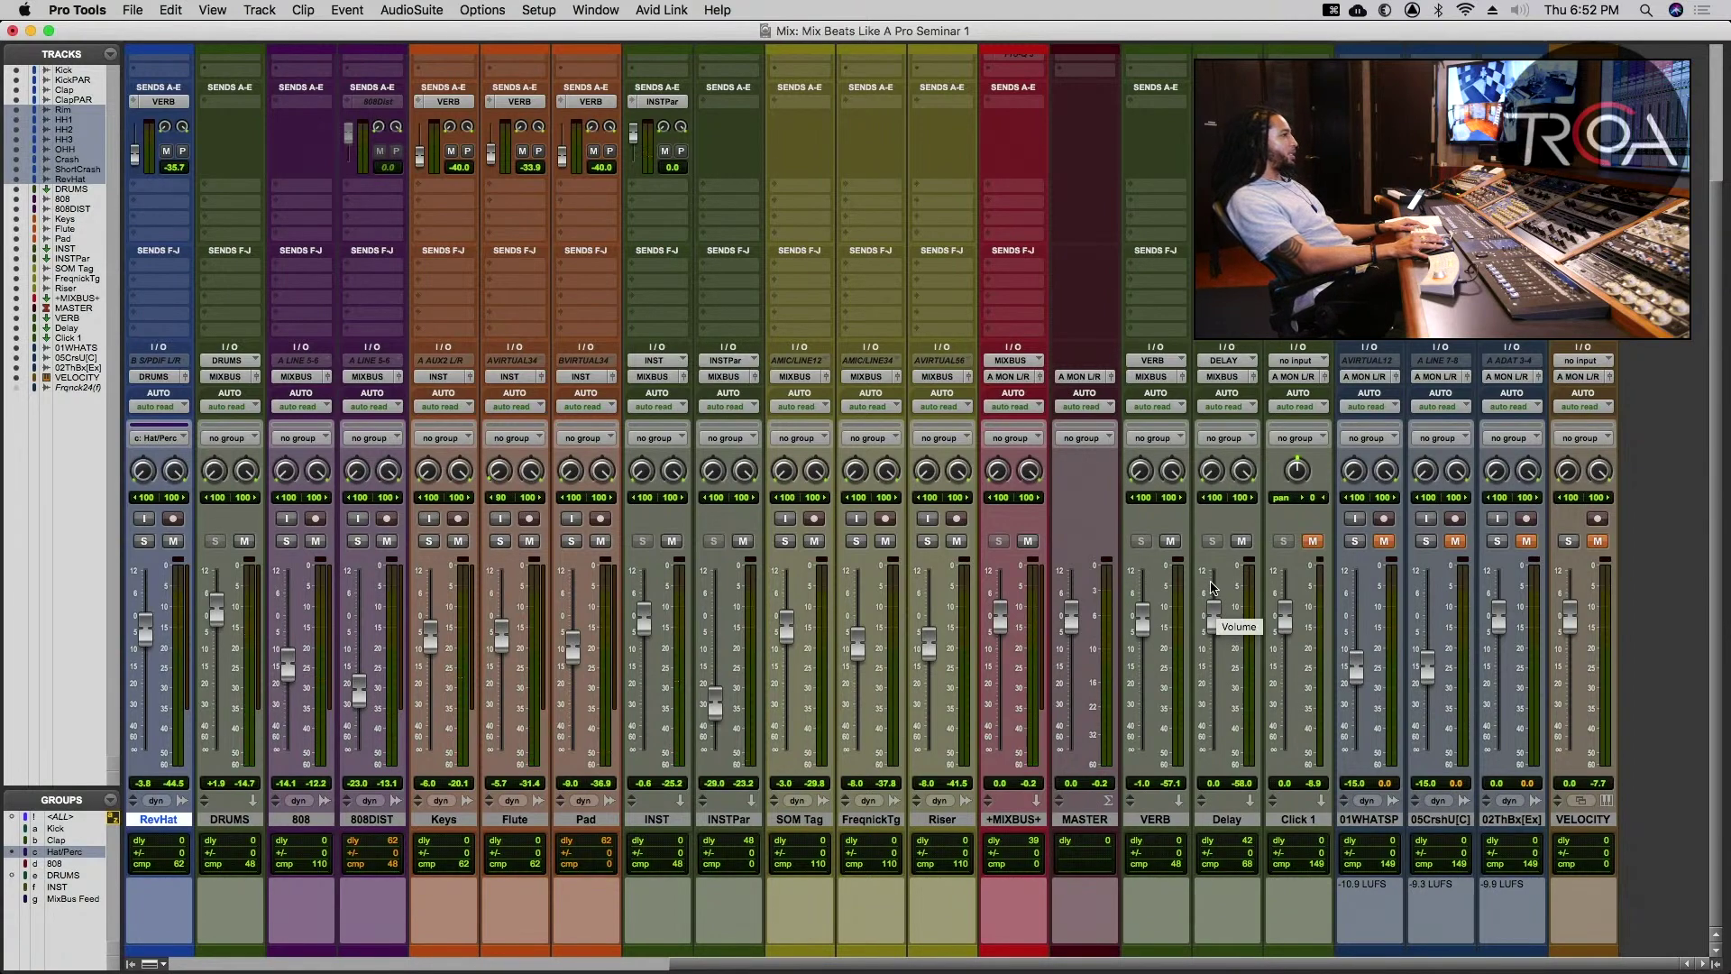
# - Activate the DRUMS group and solo the Kick and KickPAR tracks
pyautogui.hscroll(-10, 1212, 587)
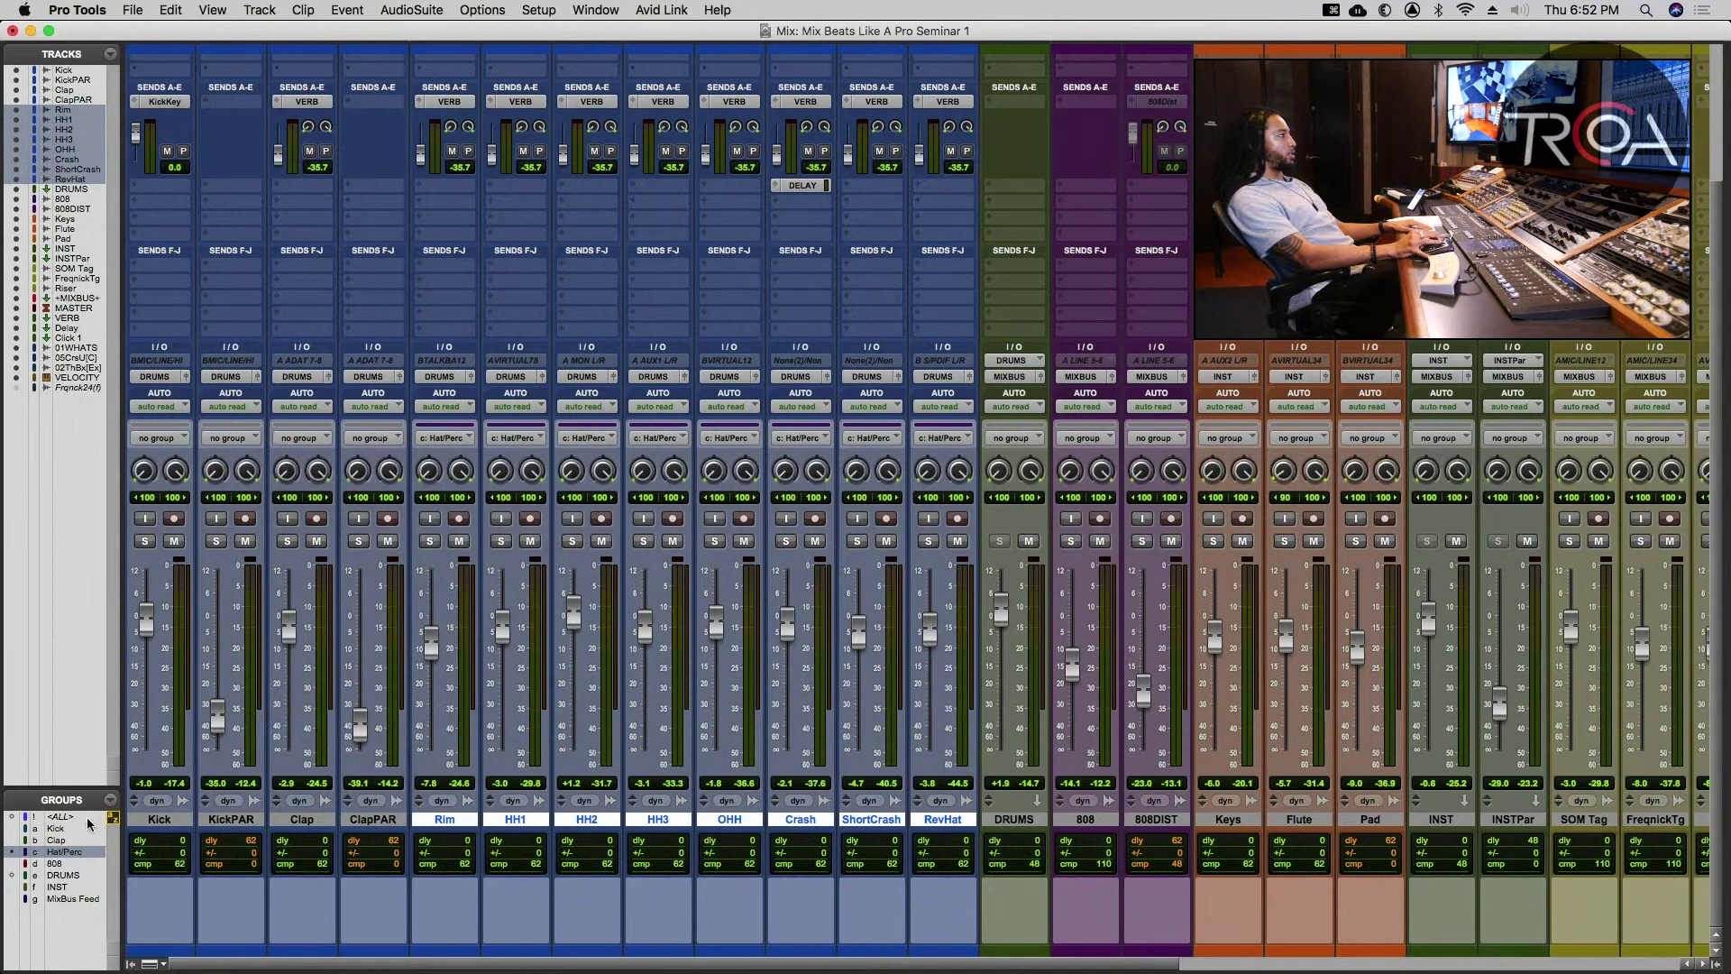
pyautogui.click(77, 877)
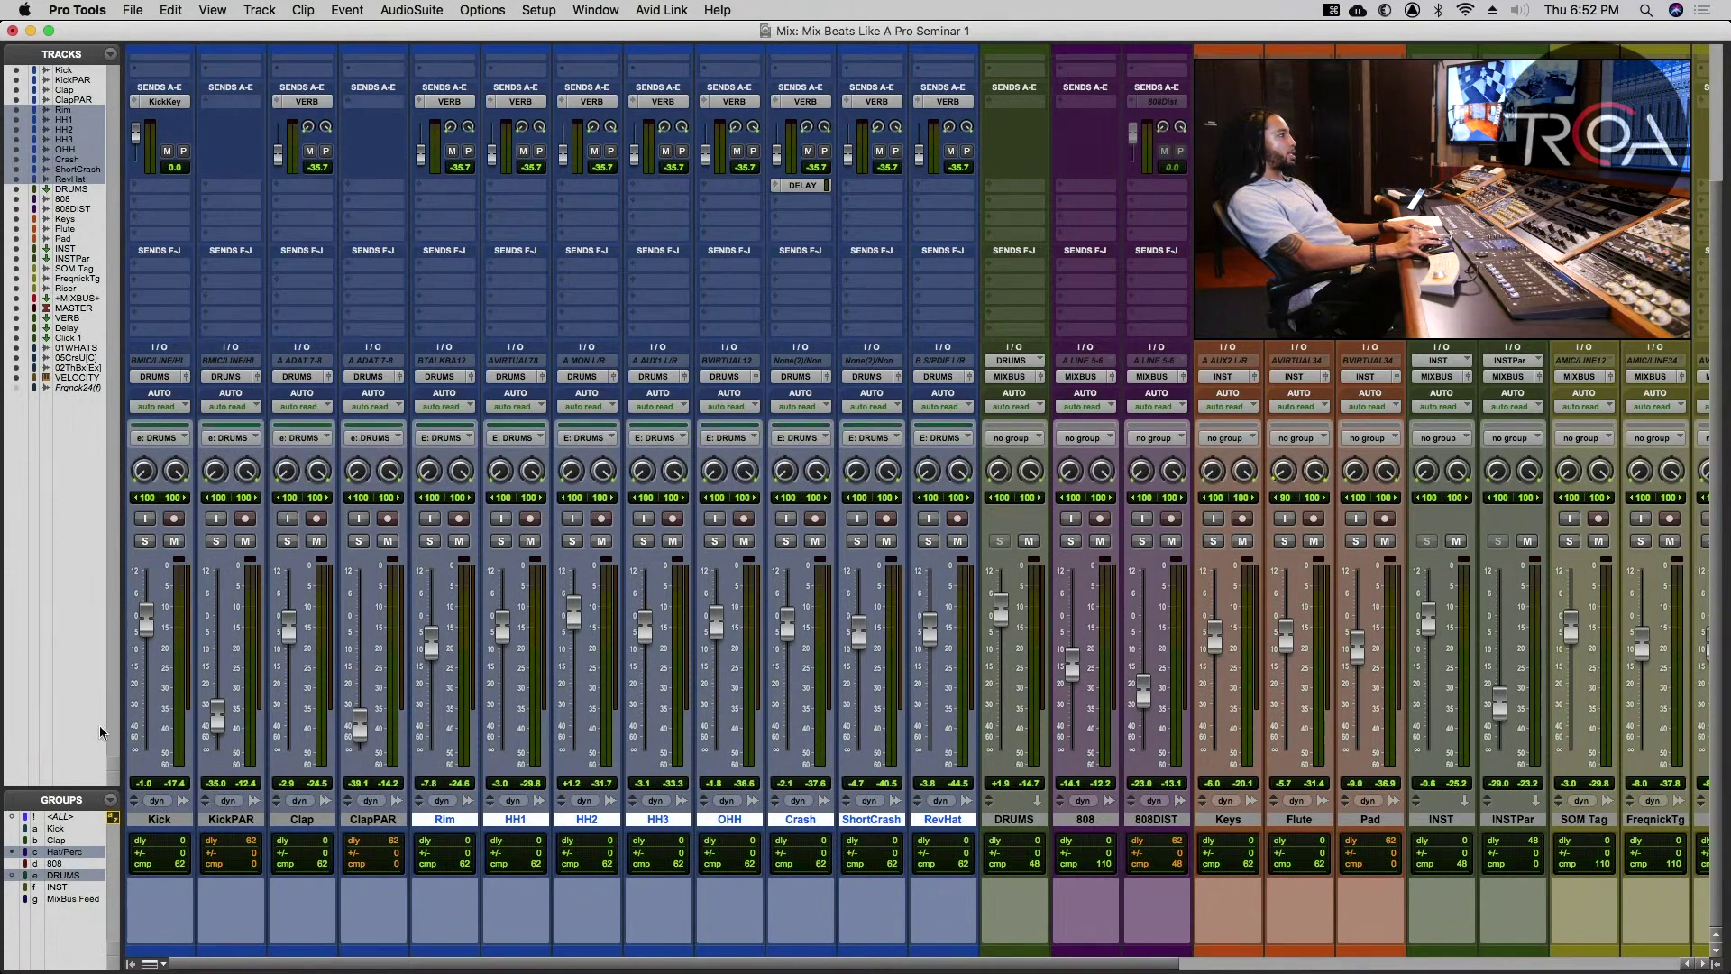
pyautogui.click(146, 541)
pyautogui.click(218, 542)
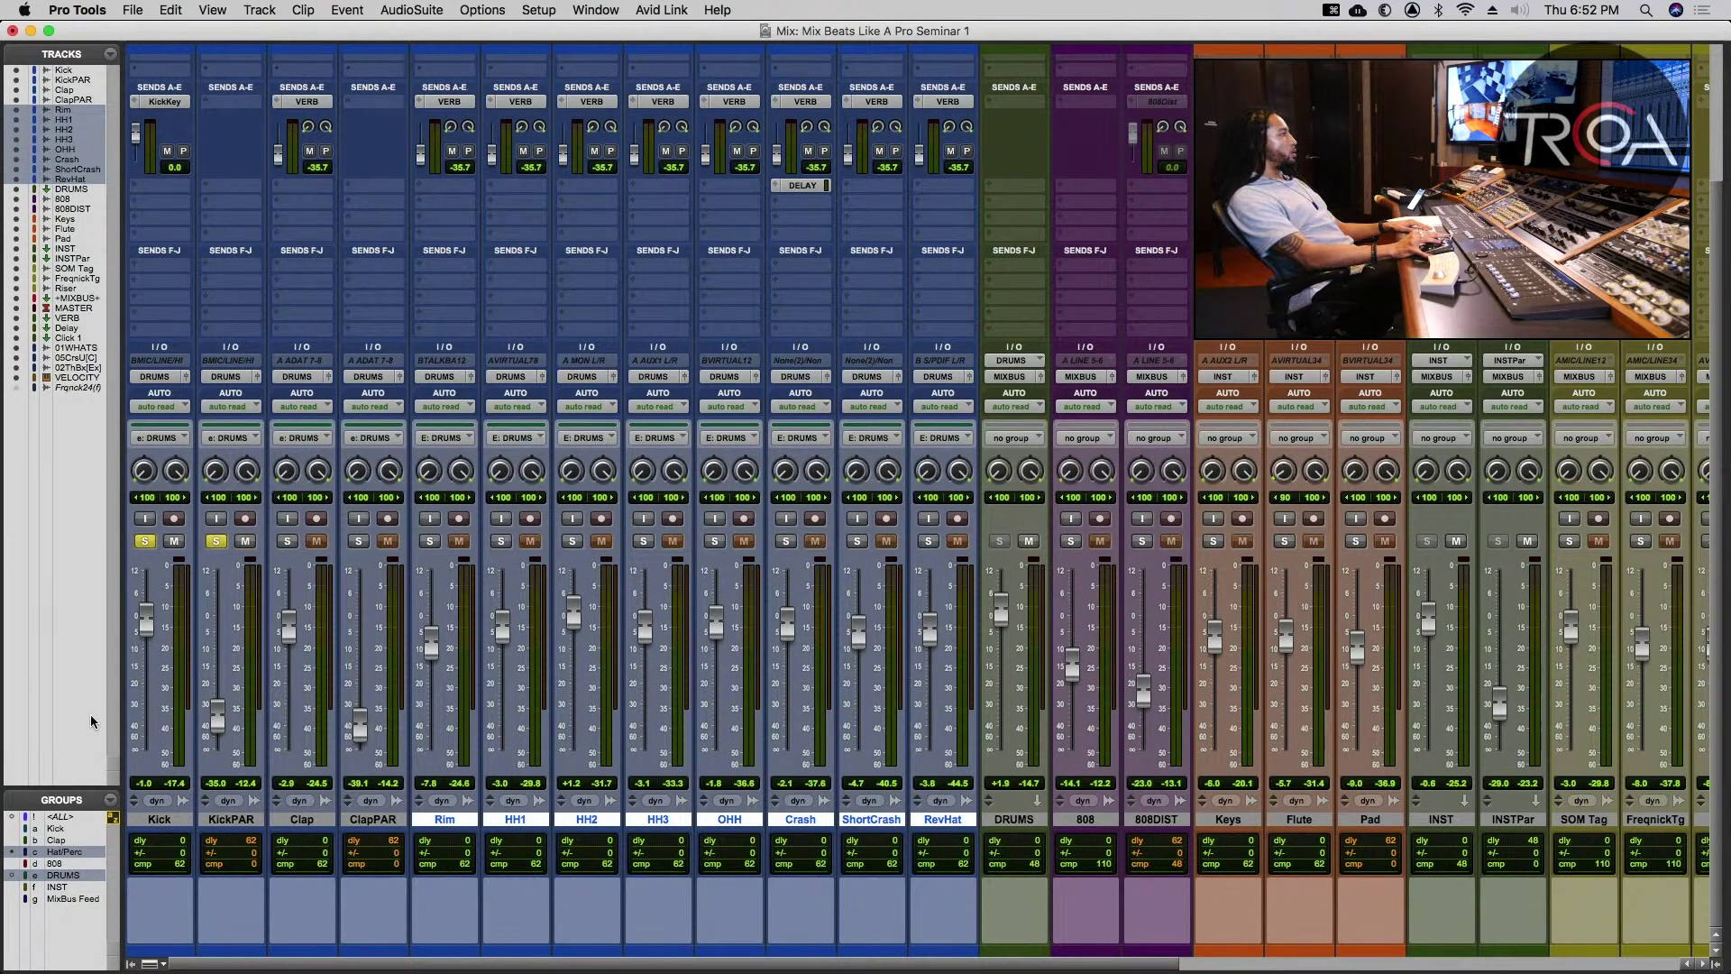
# - Add the Clap track to the solo with the DRUMS group active, select all the grouped drum tracks, and clear every solo
pyautogui.click(67, 875)
pyautogui.click(68, 875)
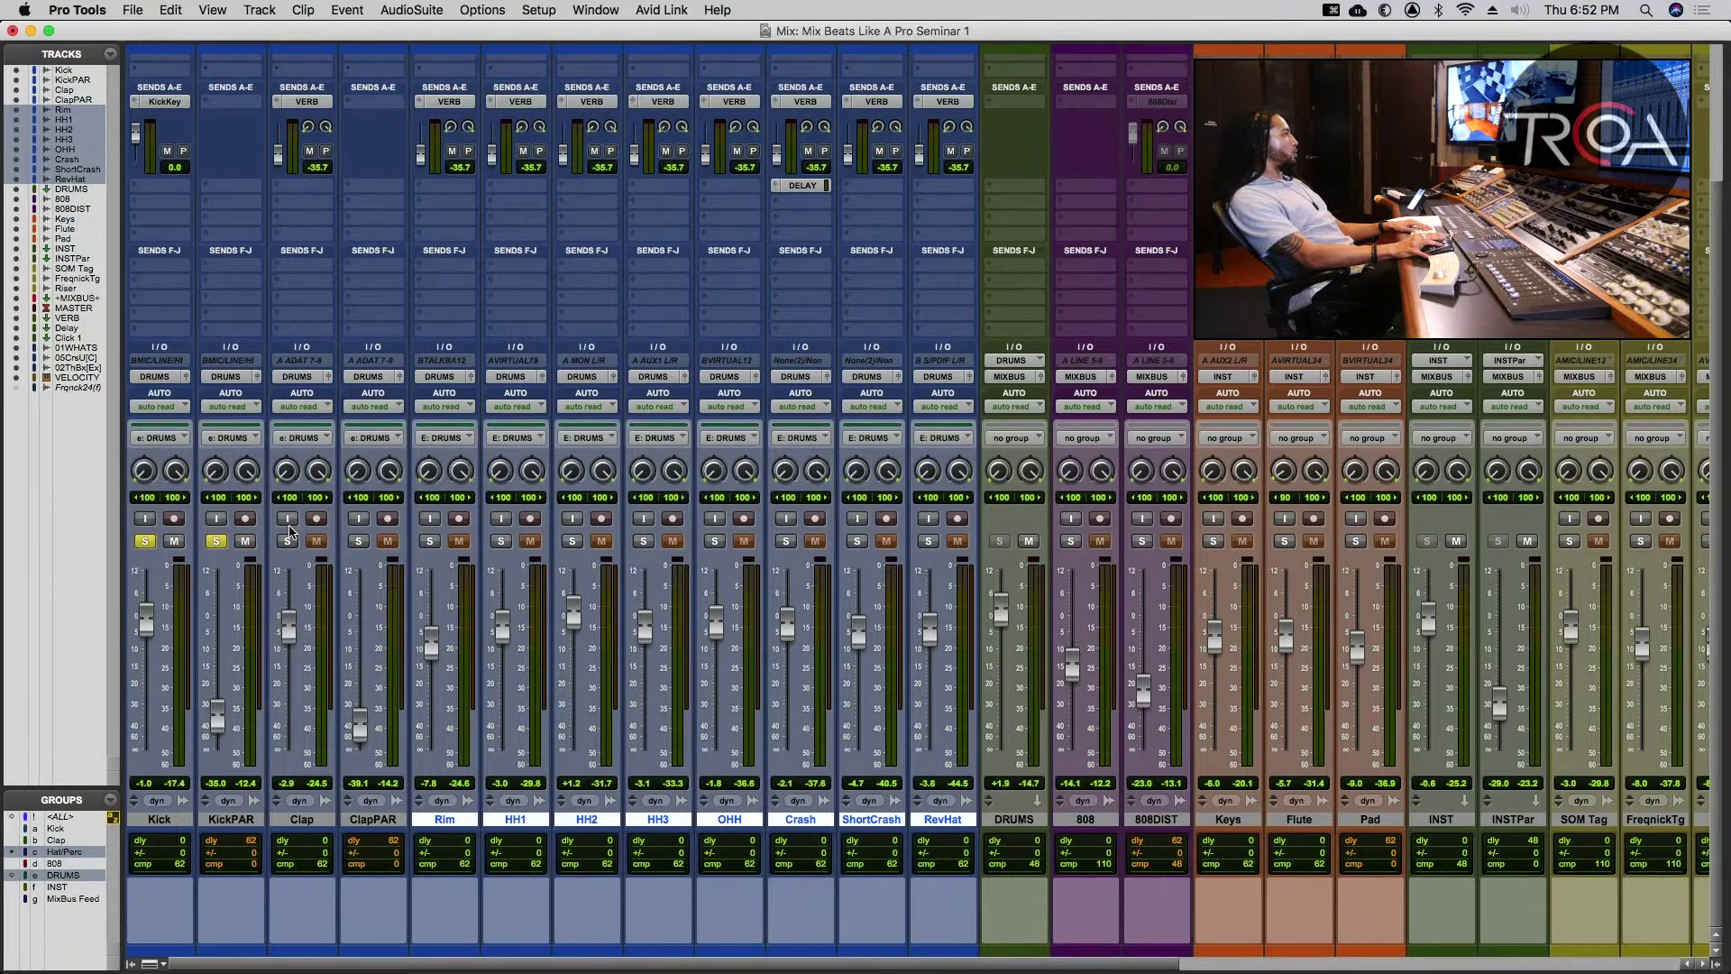
pyautogui.click(287, 540)
pyautogui.click(180, 820)
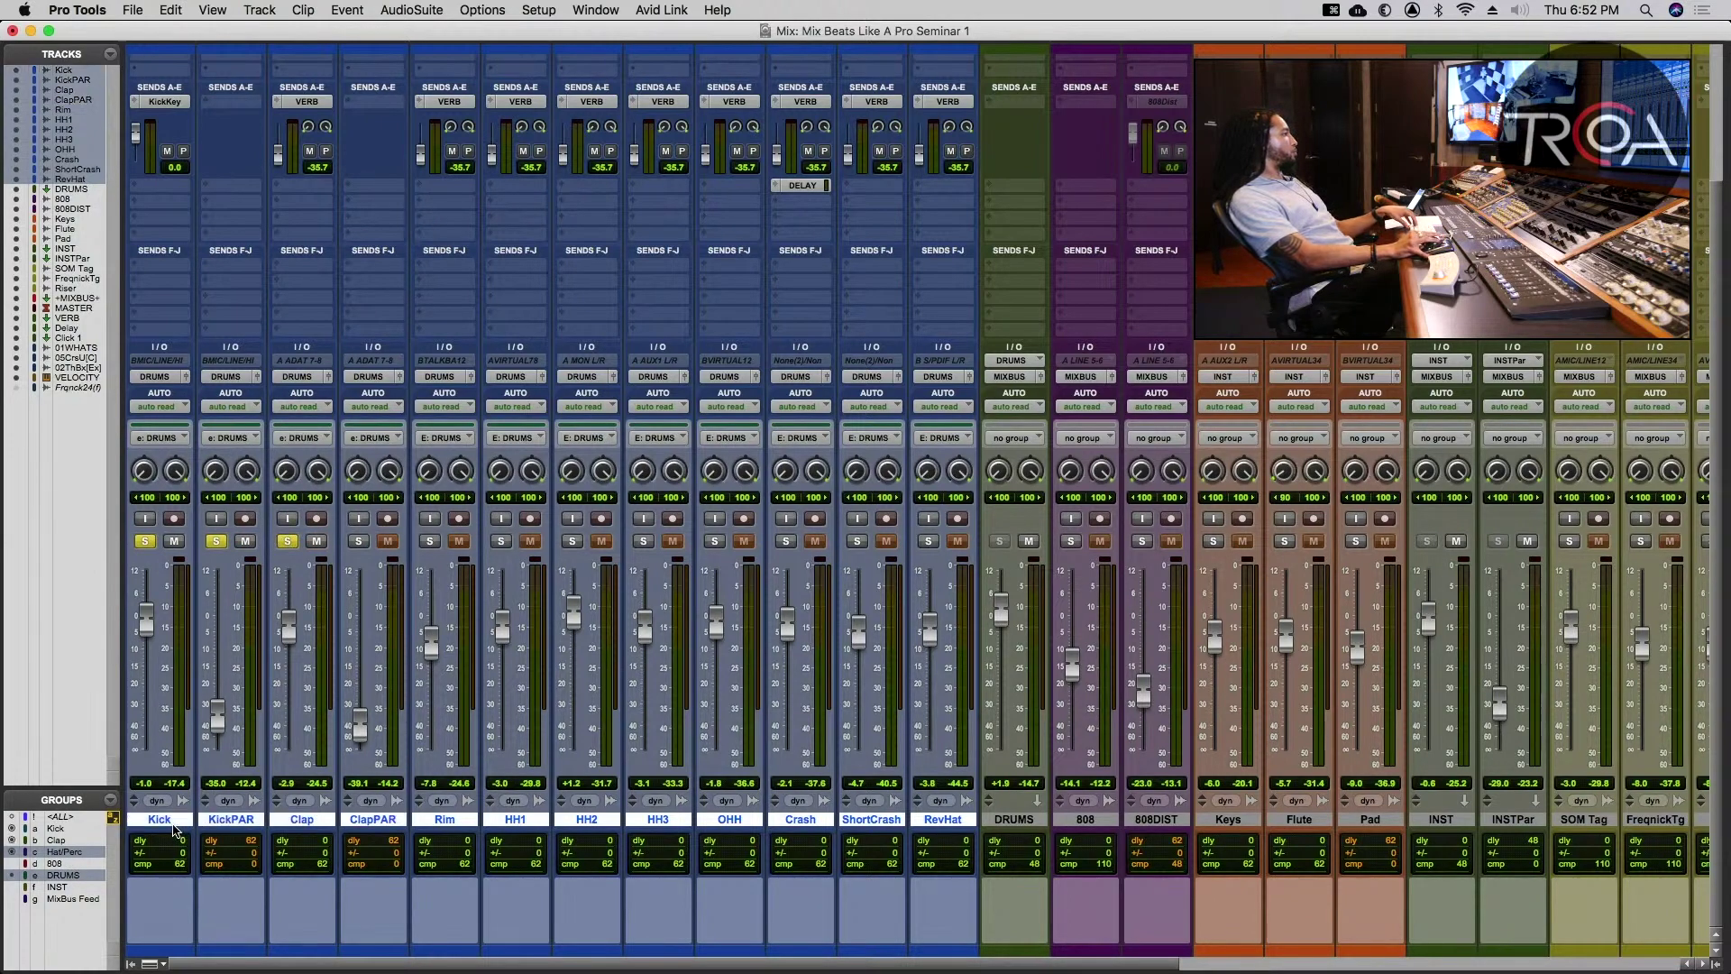
pyautogui.keyDown('alt'); pyautogui.click(361, 541); pyautogui.keyUp('alt')
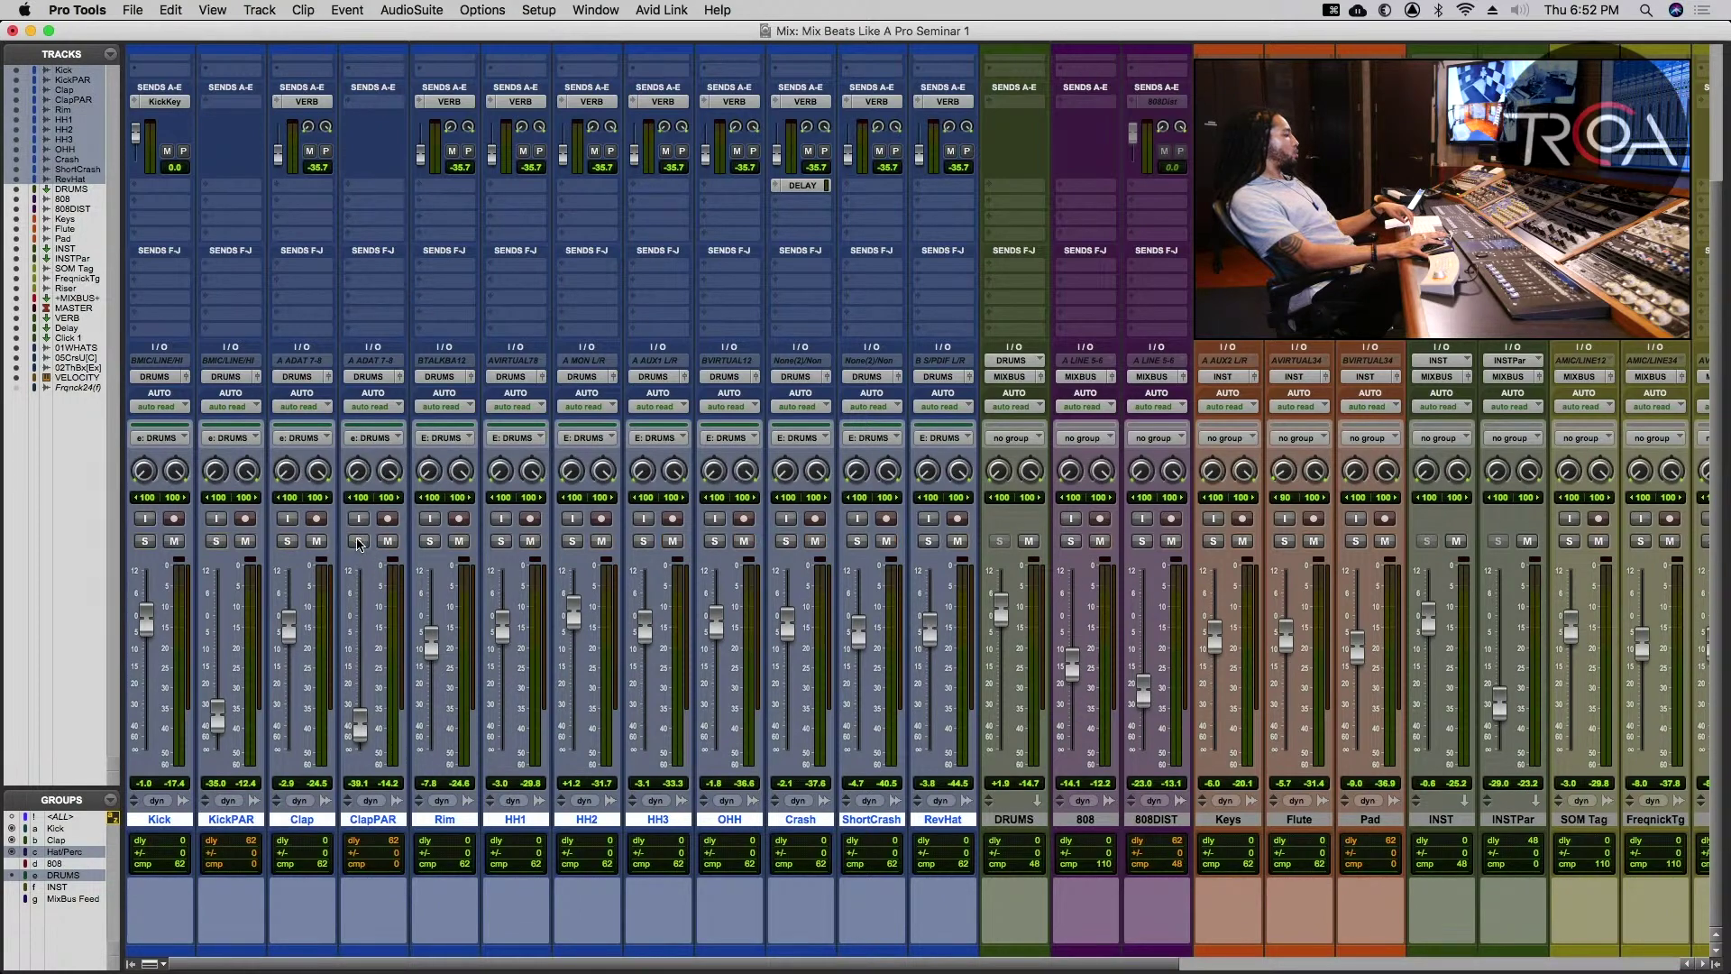
# - Modify the DRUMS group to link Solos in its global attributes, and solo all the grouped drum tracks together
pyautogui.rightClick(75, 888)
pyautogui.click(100, 910)
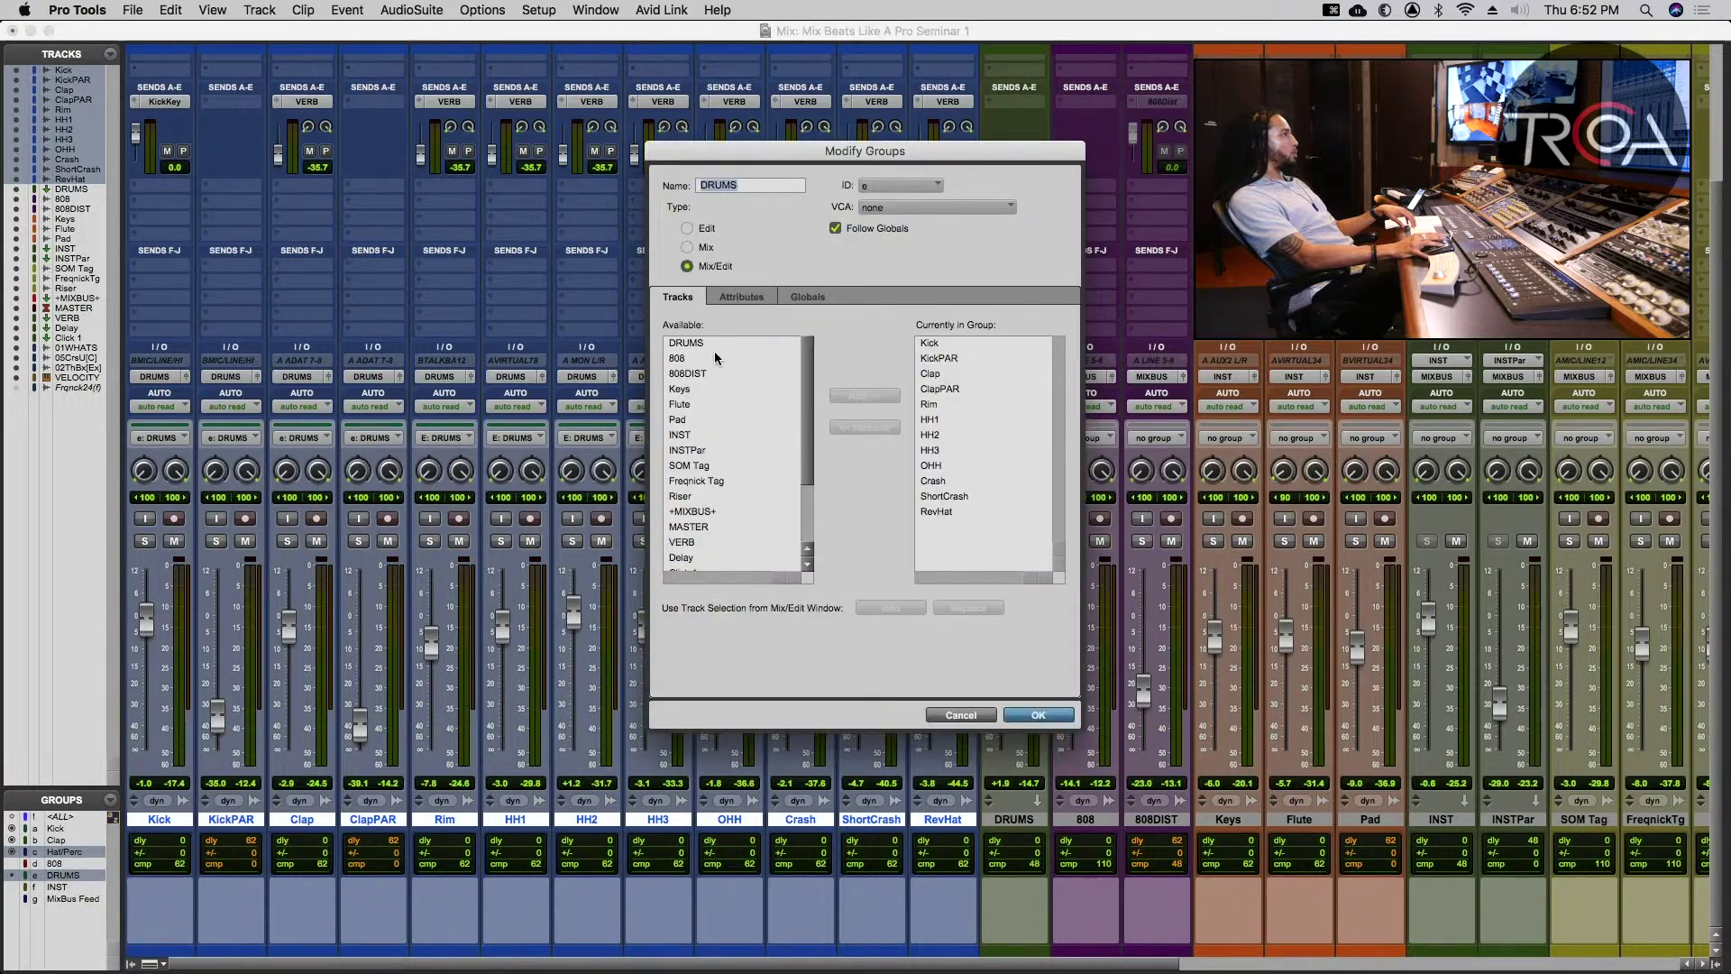
pyautogui.click(828, 306)
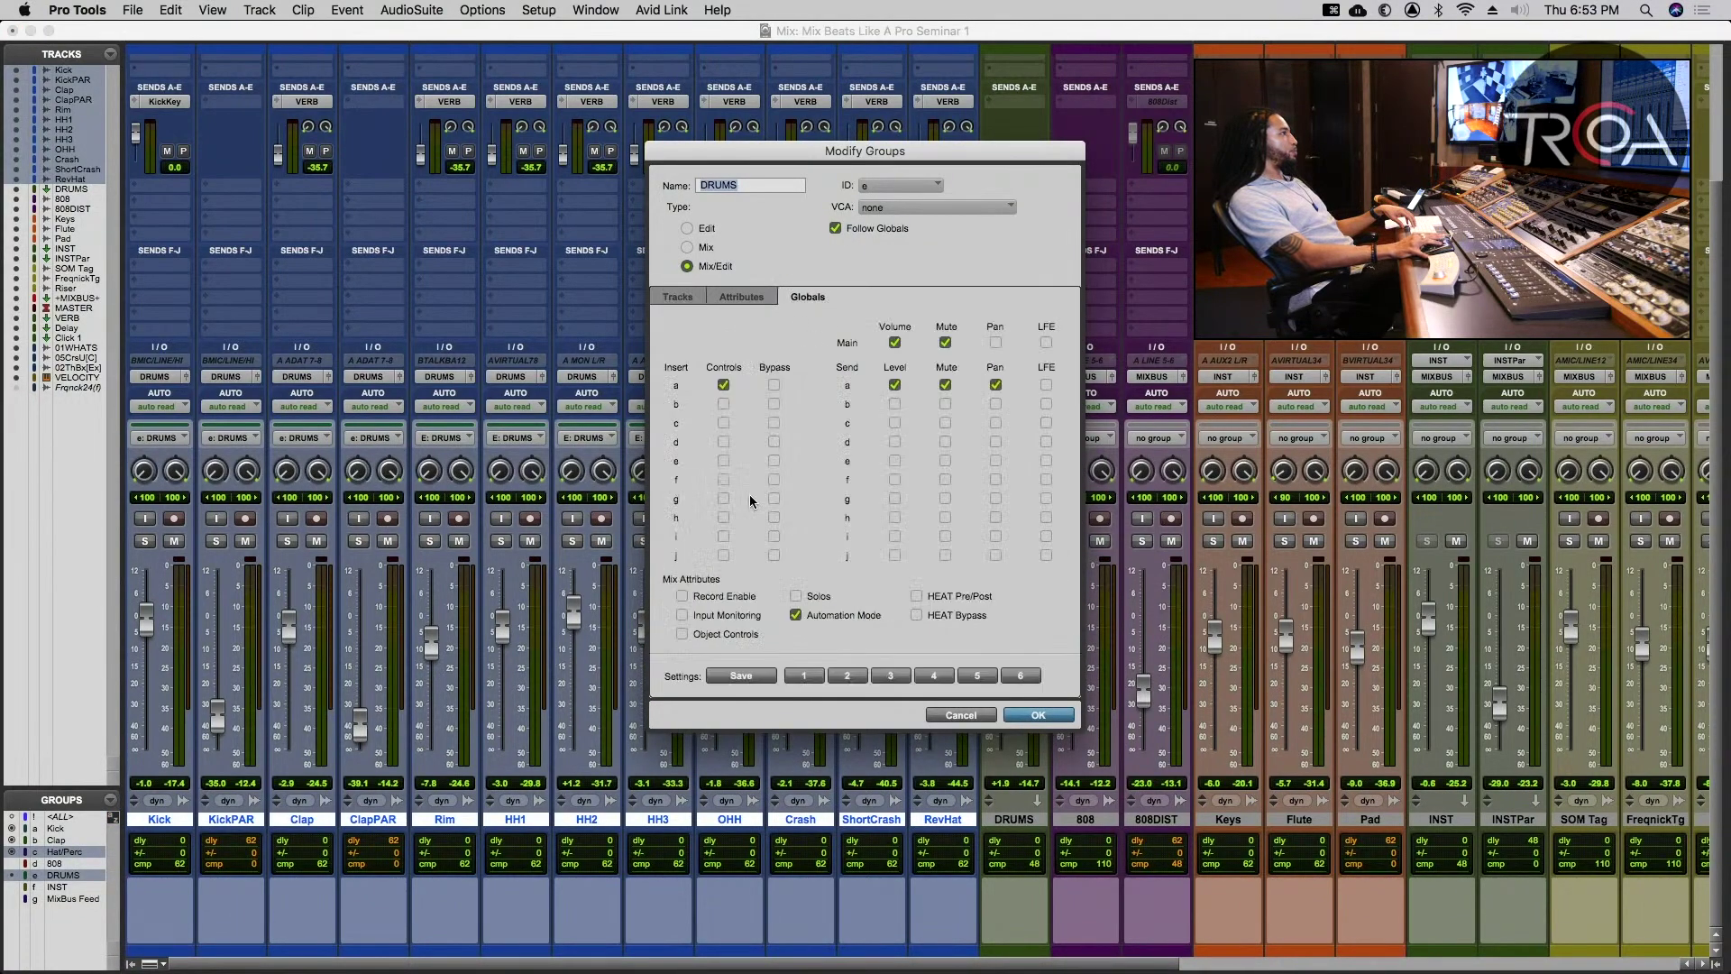
pyautogui.click(821, 596)
pyautogui.click(1051, 716)
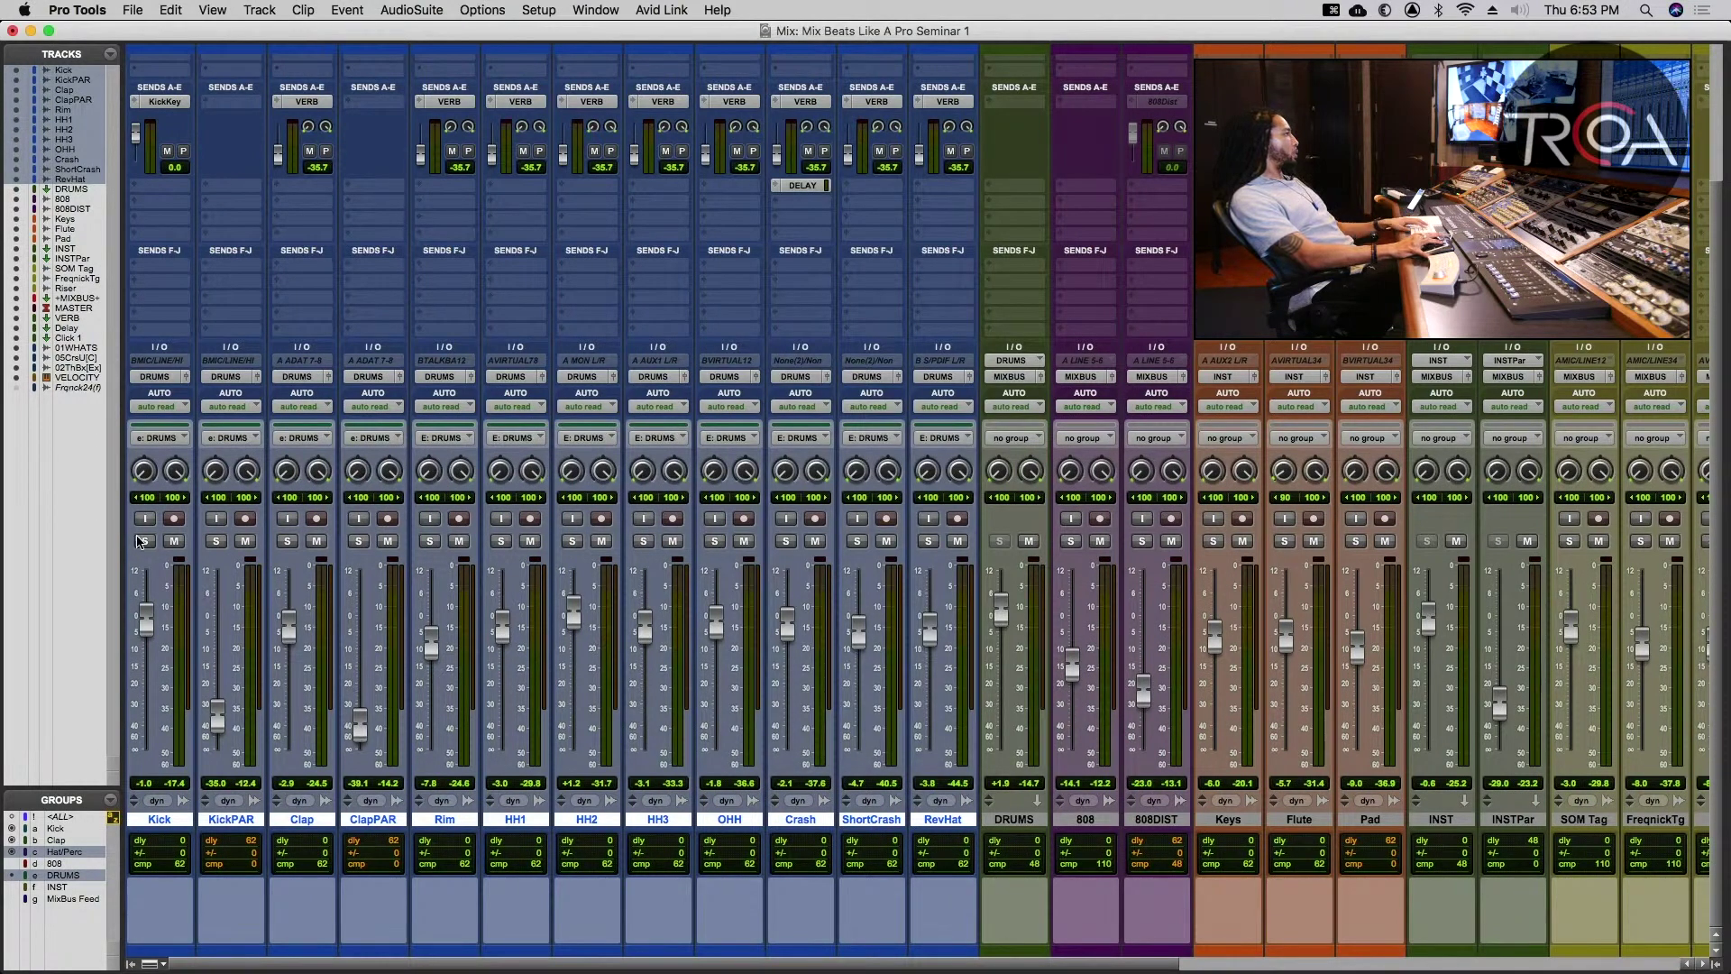
pyautogui.click(143, 542)
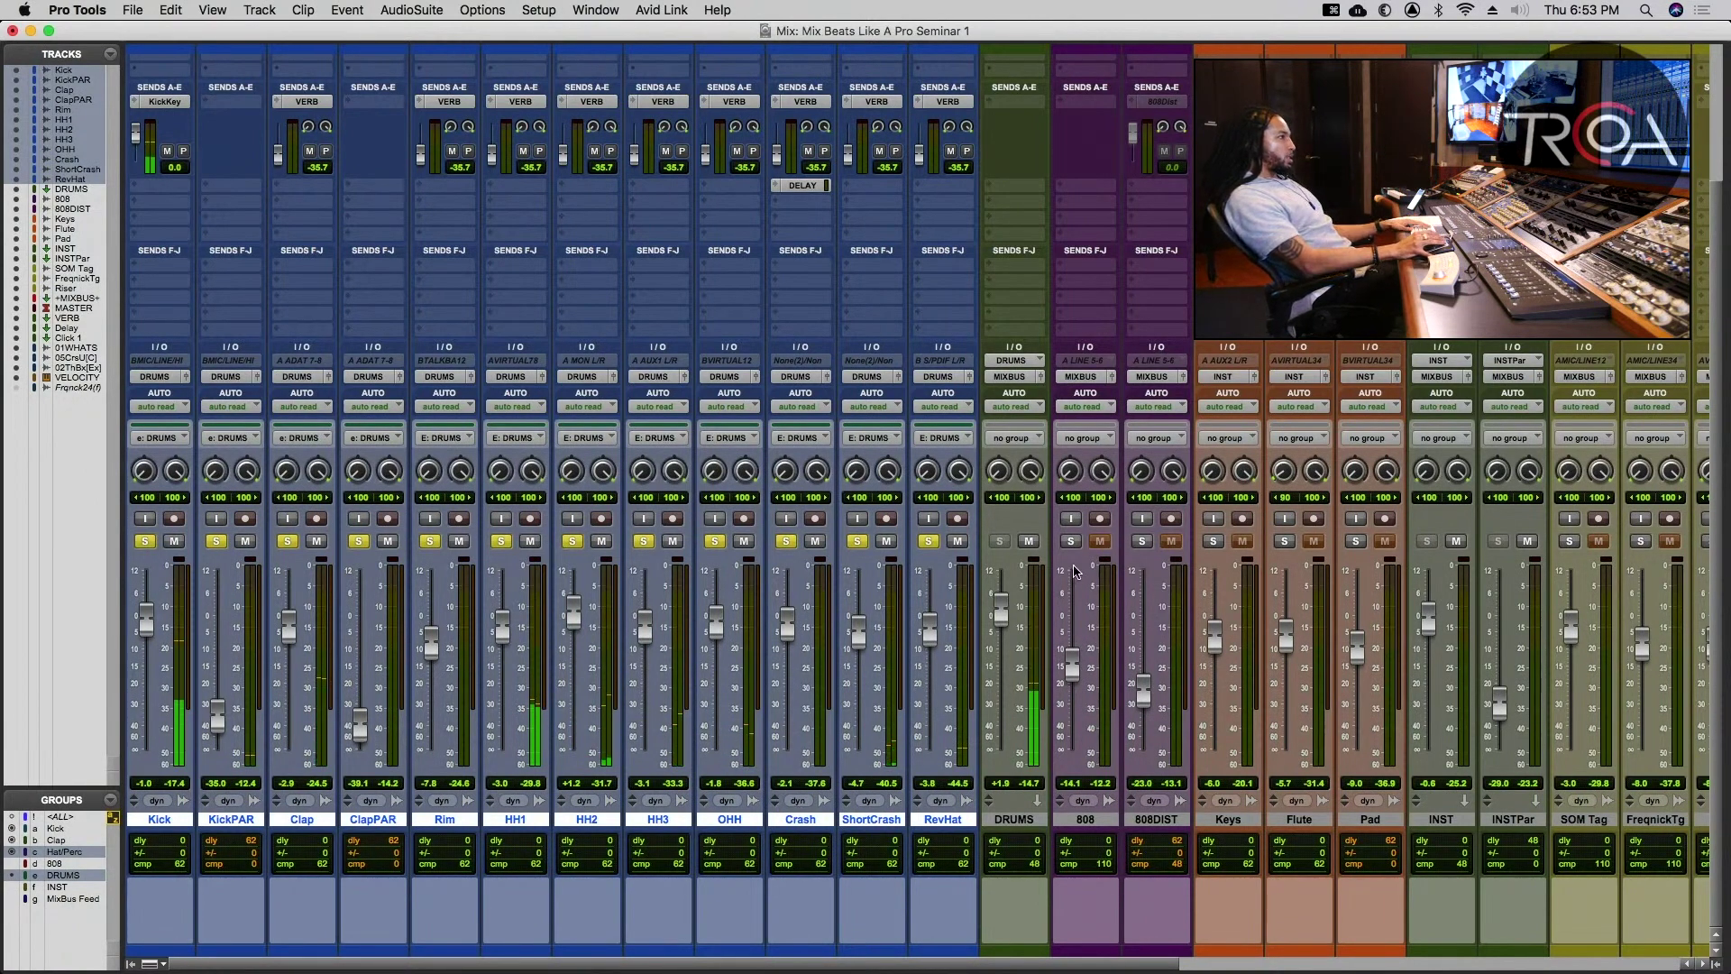
# - Mute the 808 and 808DIST tracks during playback and take the grouped drum tracks out of solo
pyautogui.hscroll(5, 1107, 587)
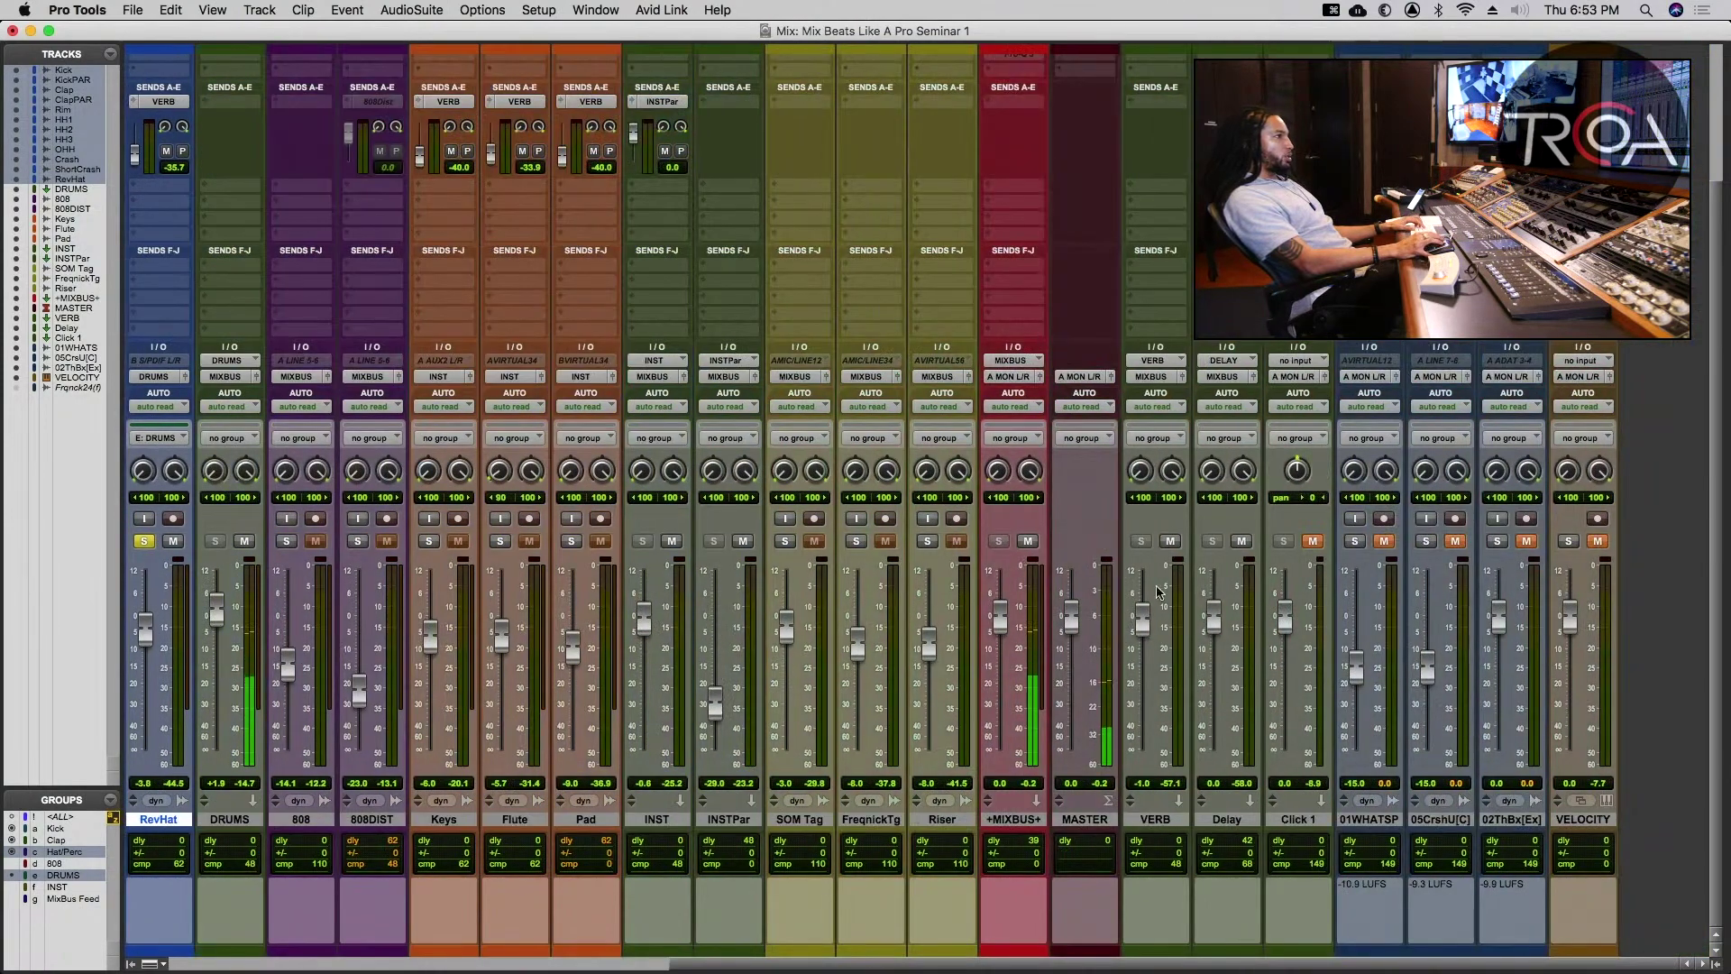
pyautogui.hscroll(-5, 1334, 559)
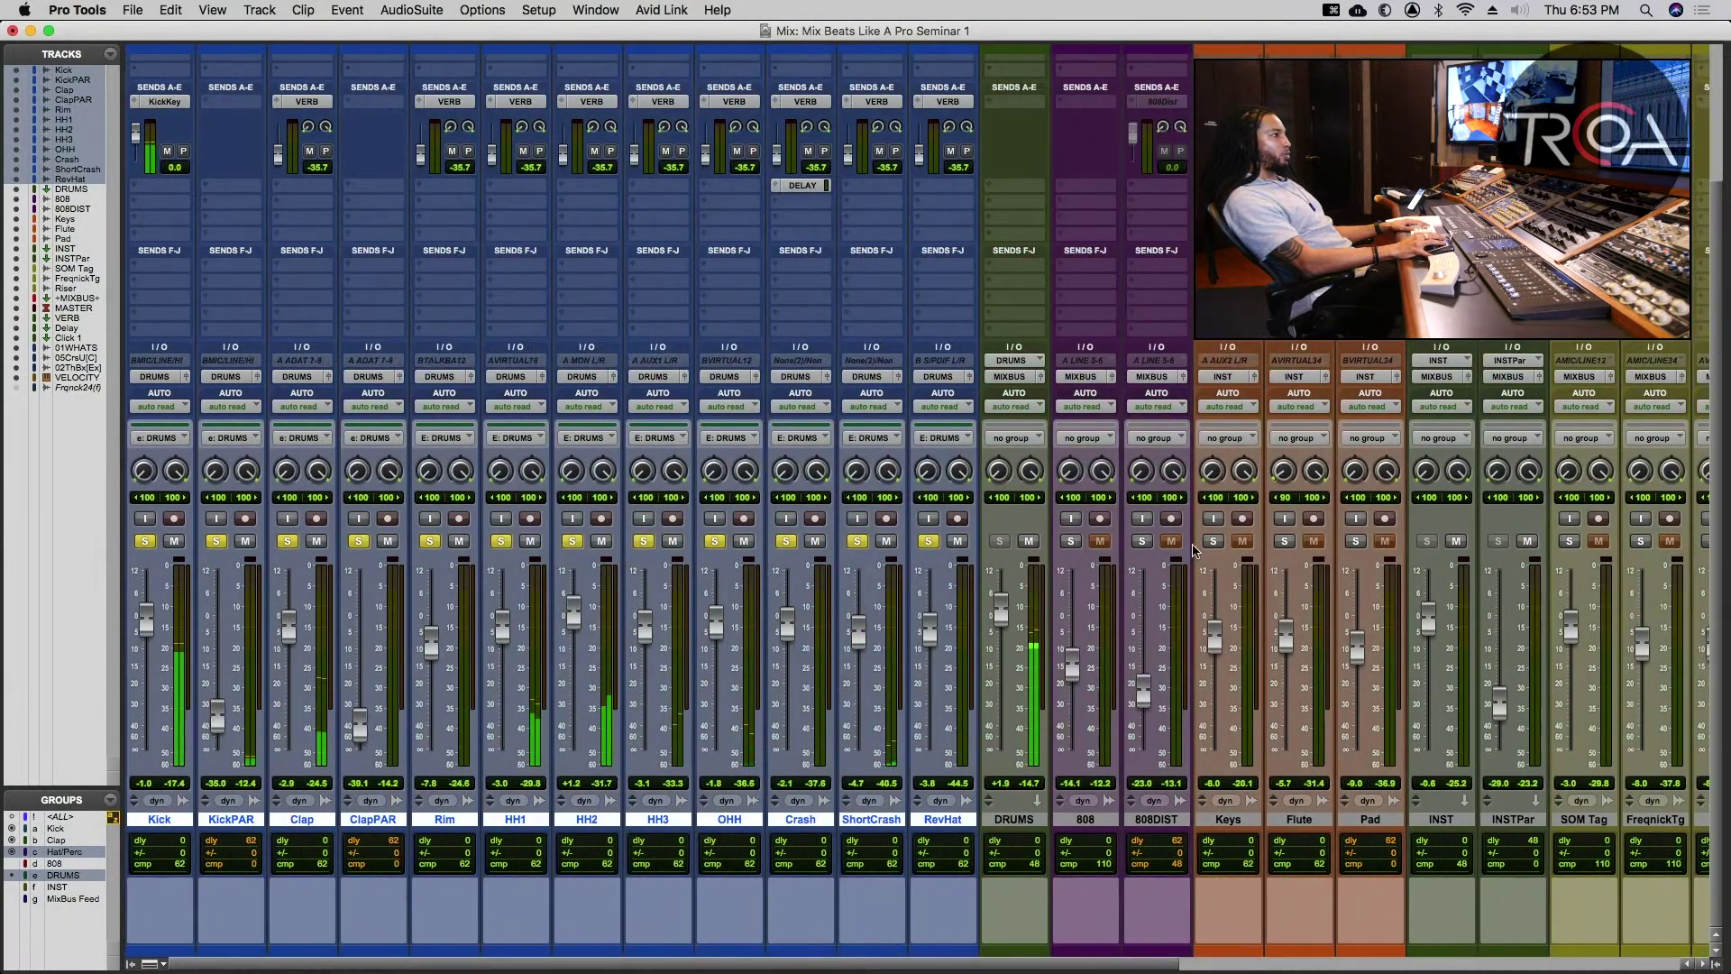
pyautogui.click(1170, 543)
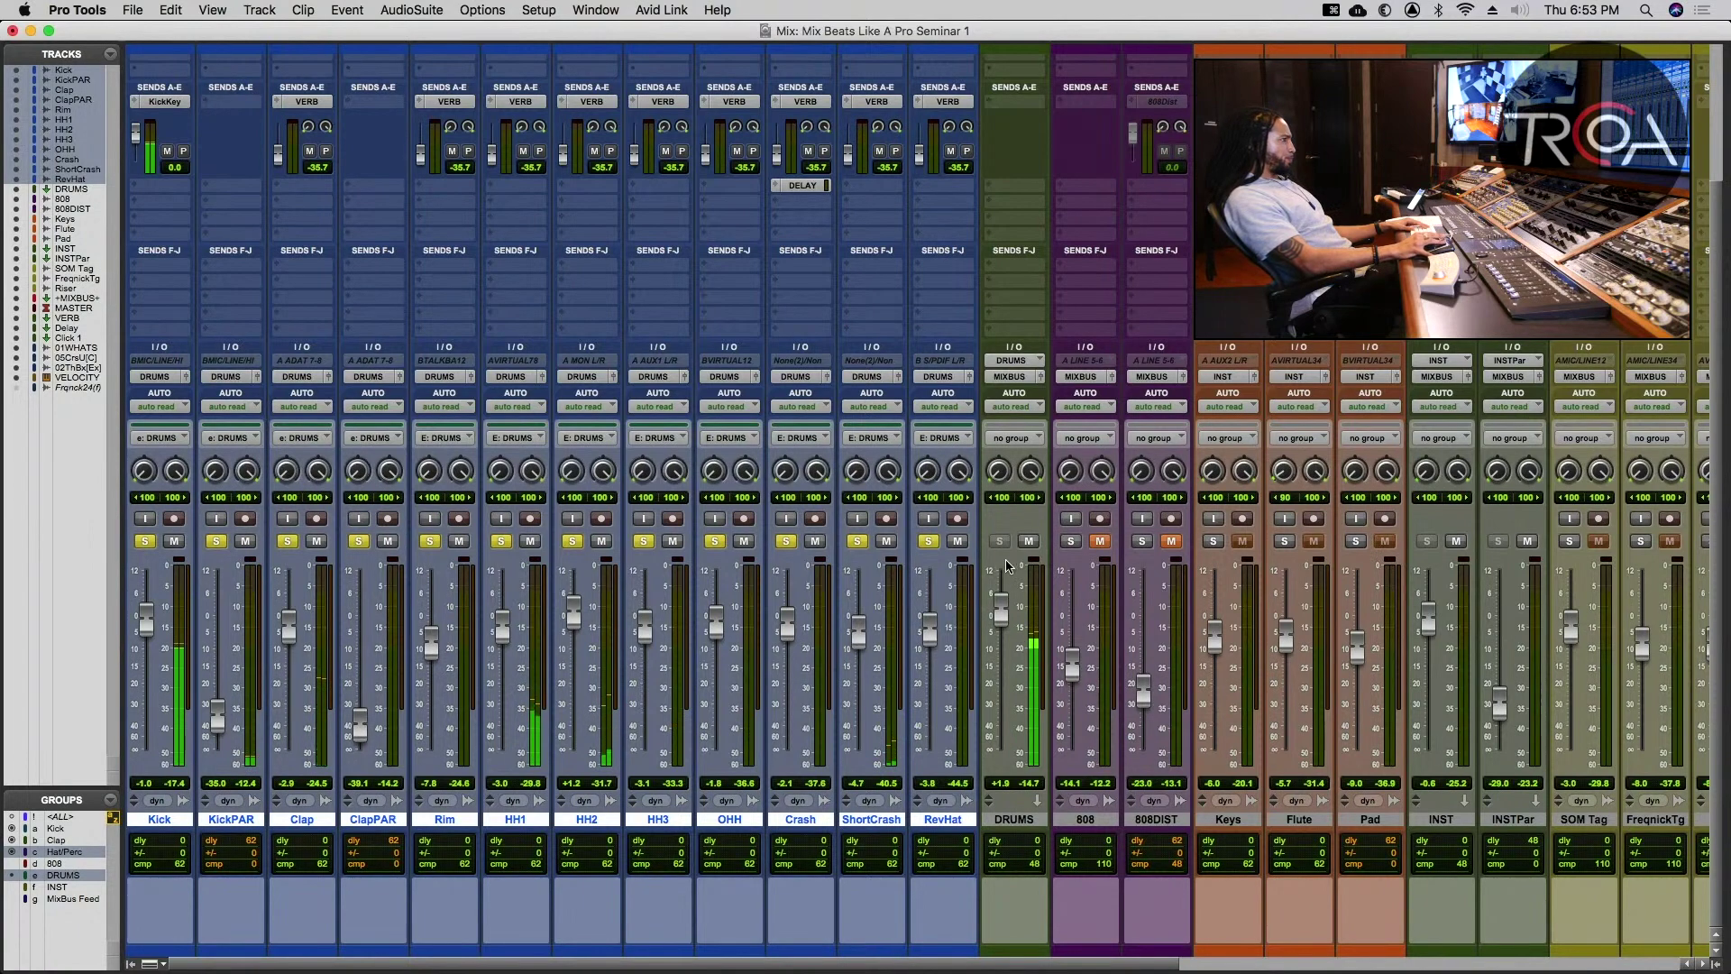
pyautogui.hscroll(5, 902, 547)
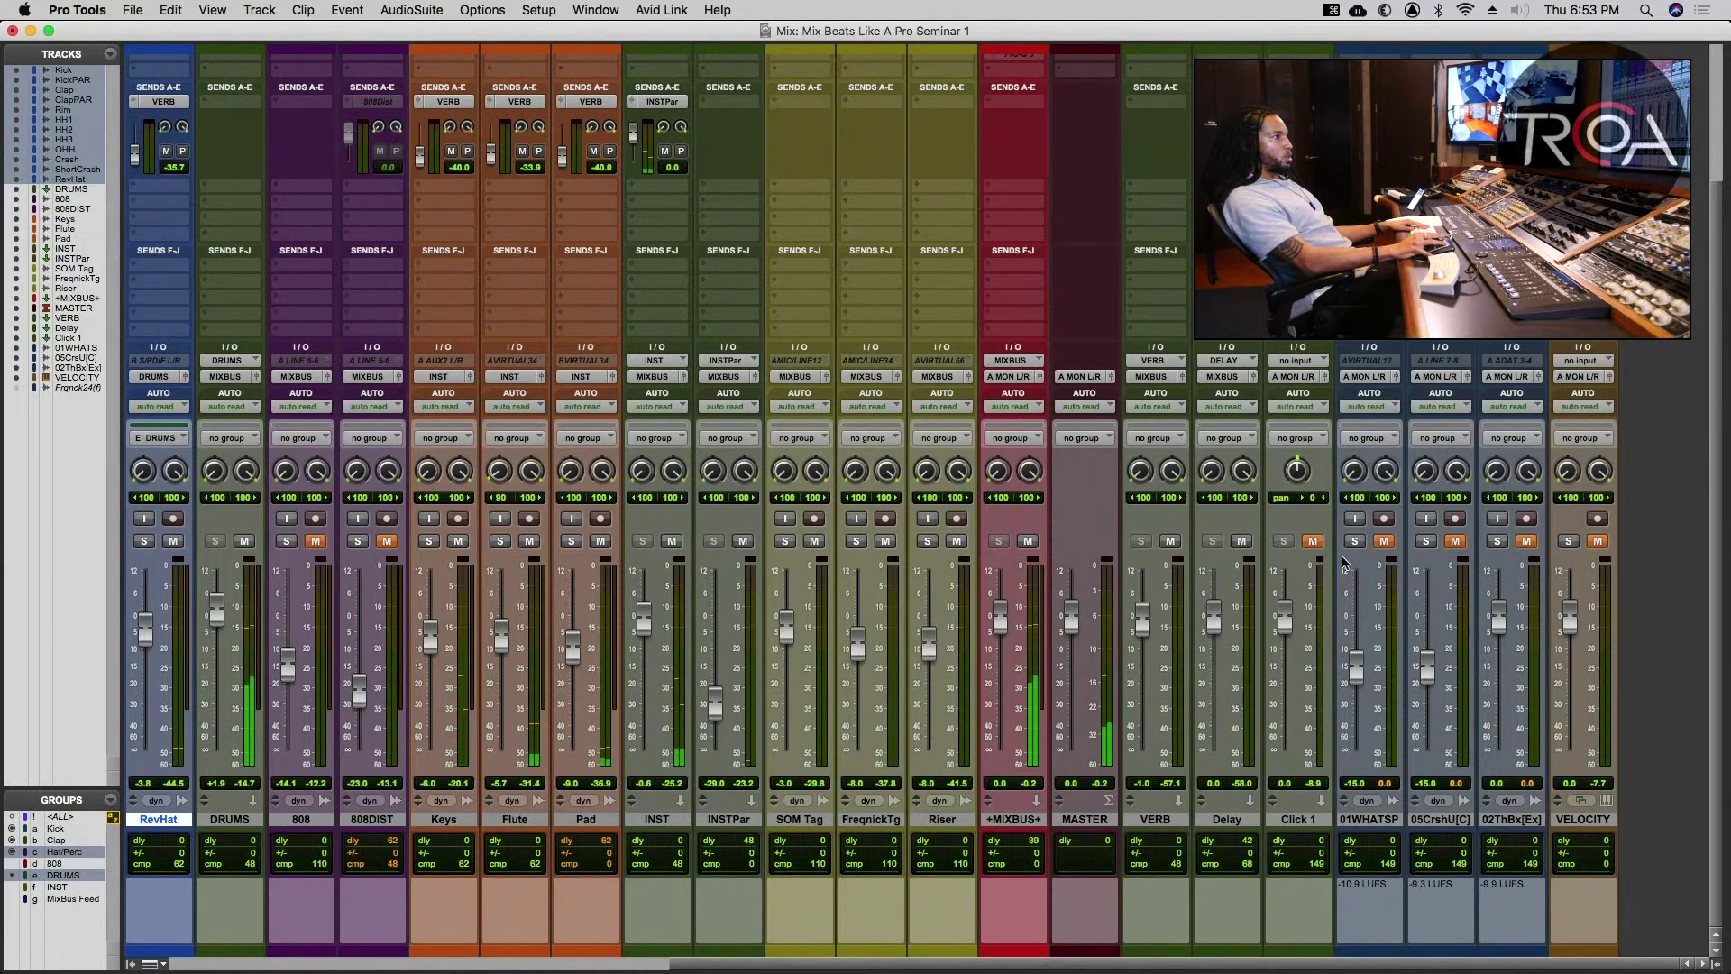
# - Audition the 01WHATSPOP reference track on its own during playback, then mute it and clear its solo
pyautogui.click(1356, 541)
pyautogui.click(1384, 541)
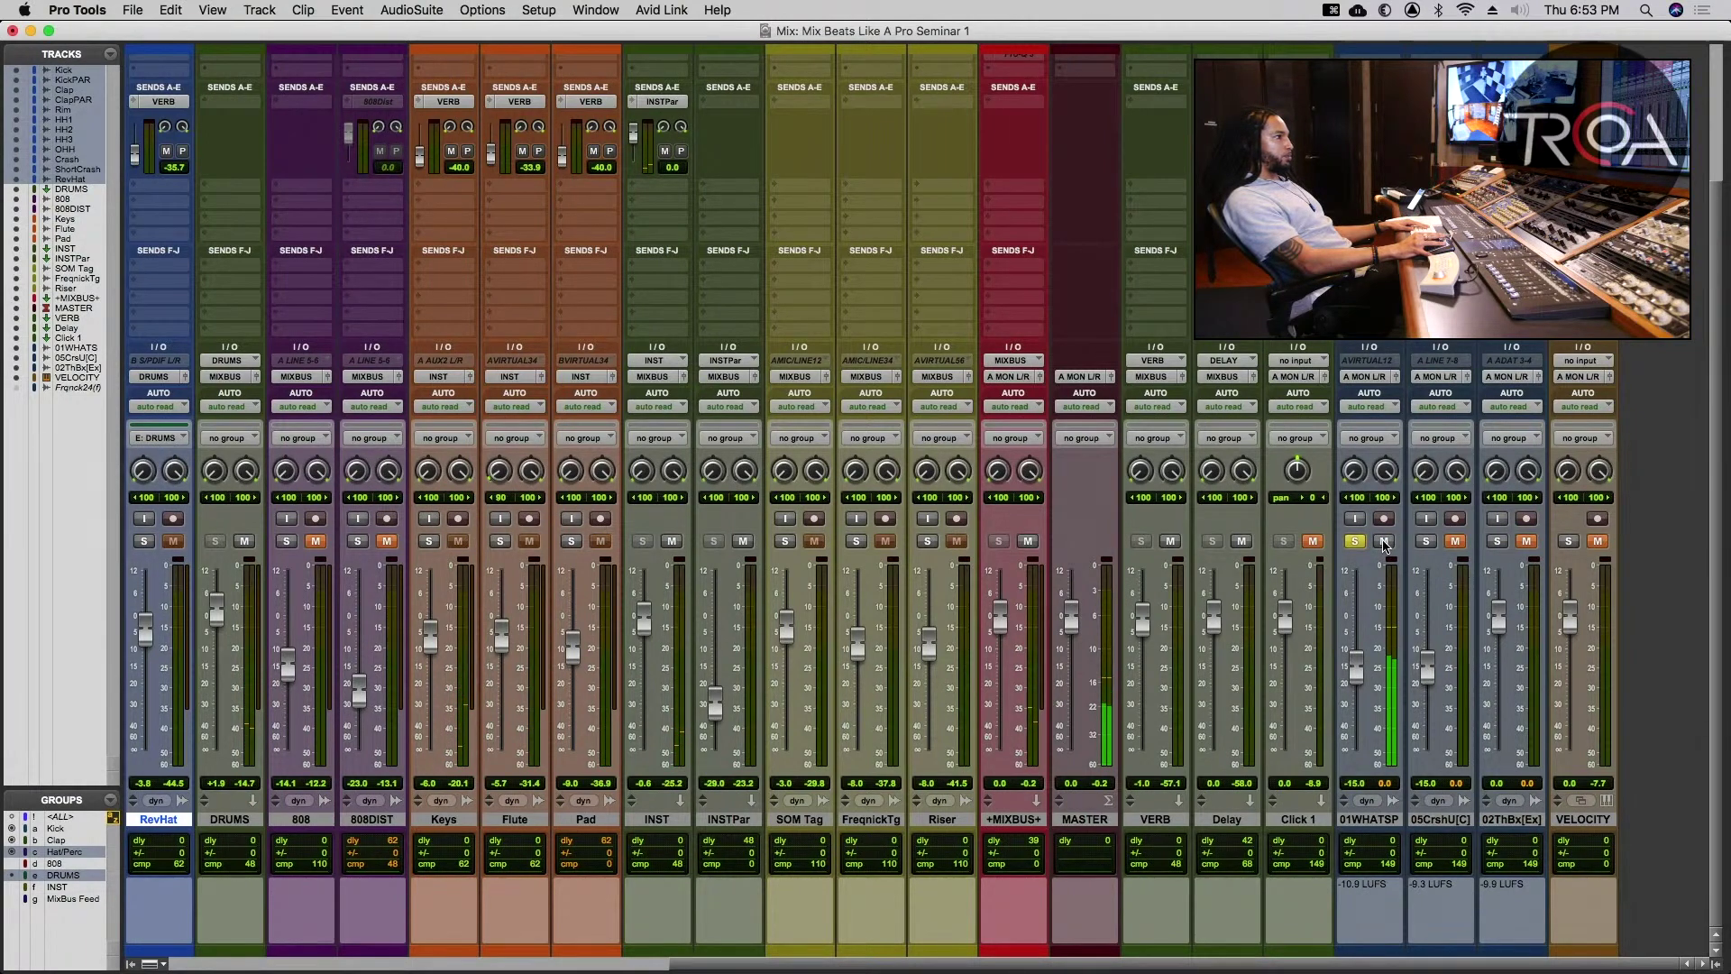
pyautogui.click(1384, 541)
pyautogui.click(1355, 541)
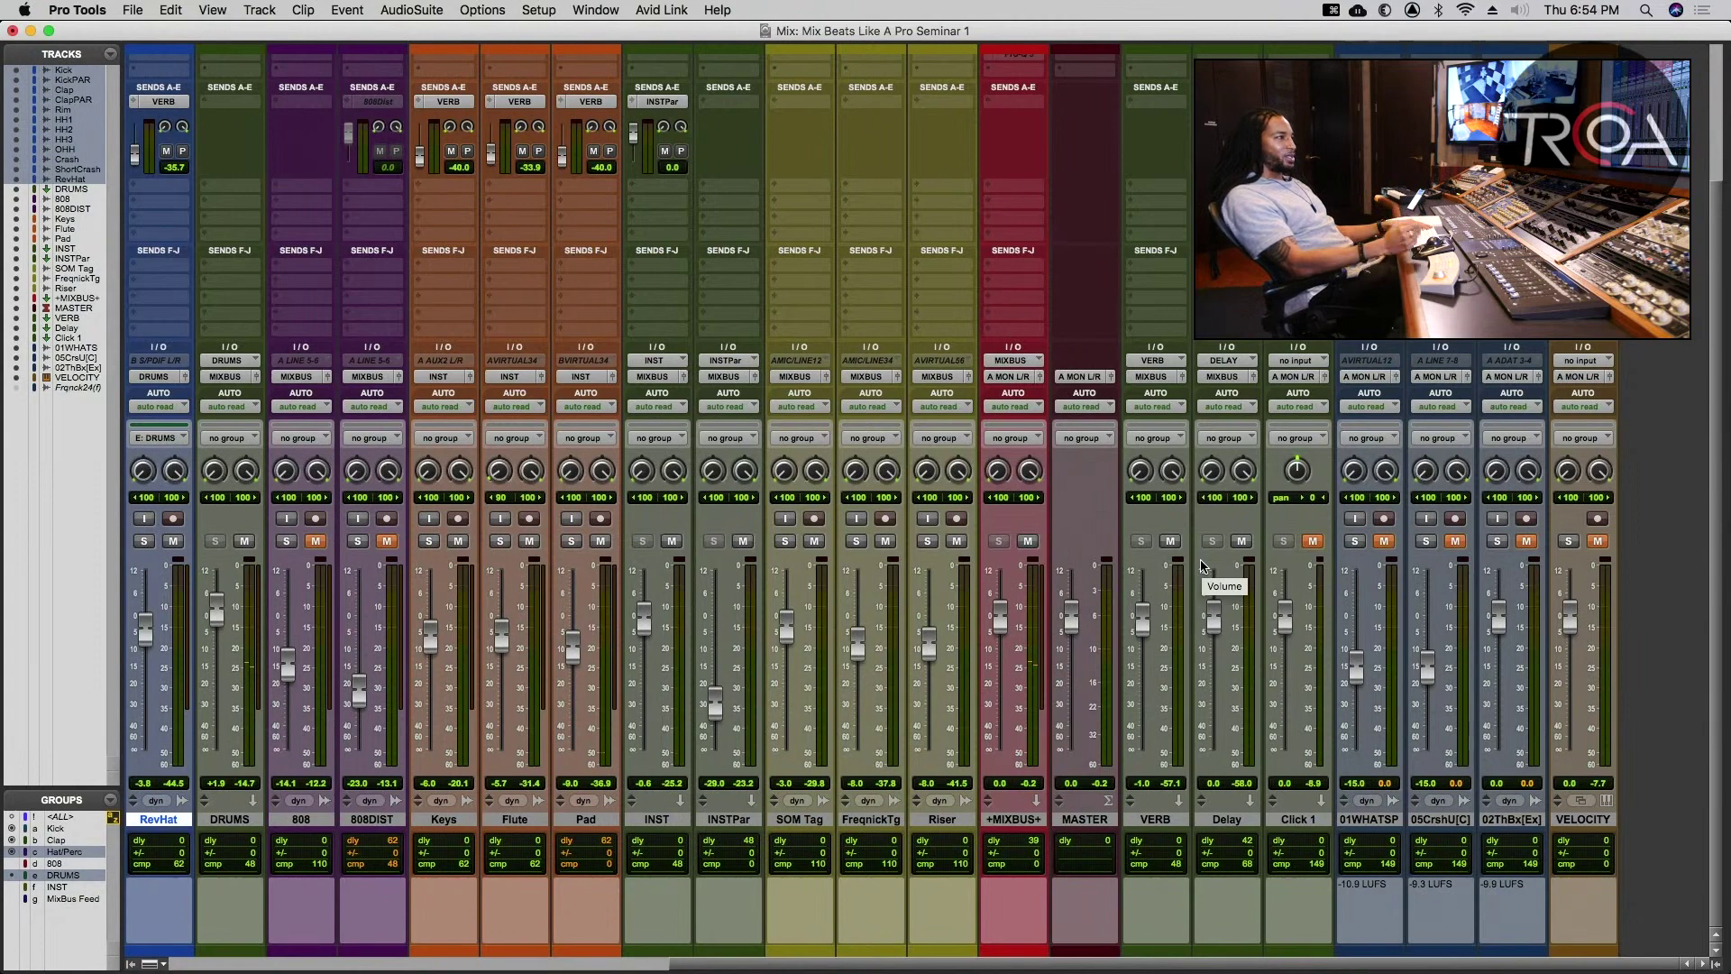
pyautogui.scroll(3, 1234, 448)
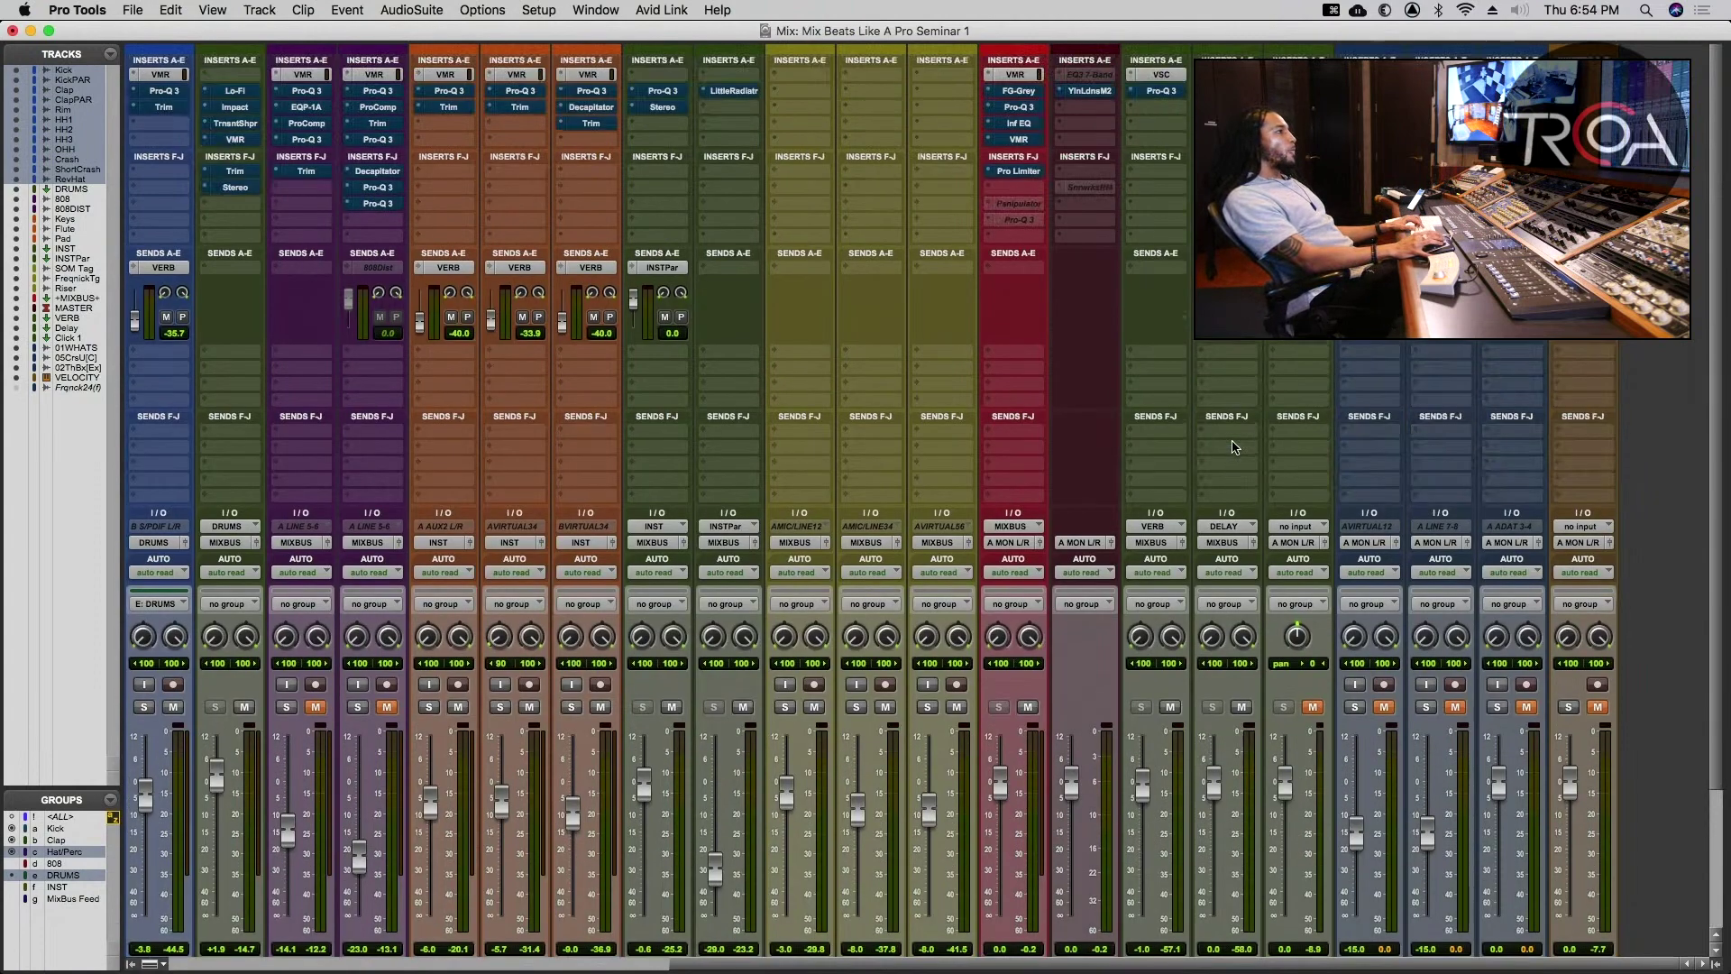
pyautogui.hscroll(-10, 1234, 448)
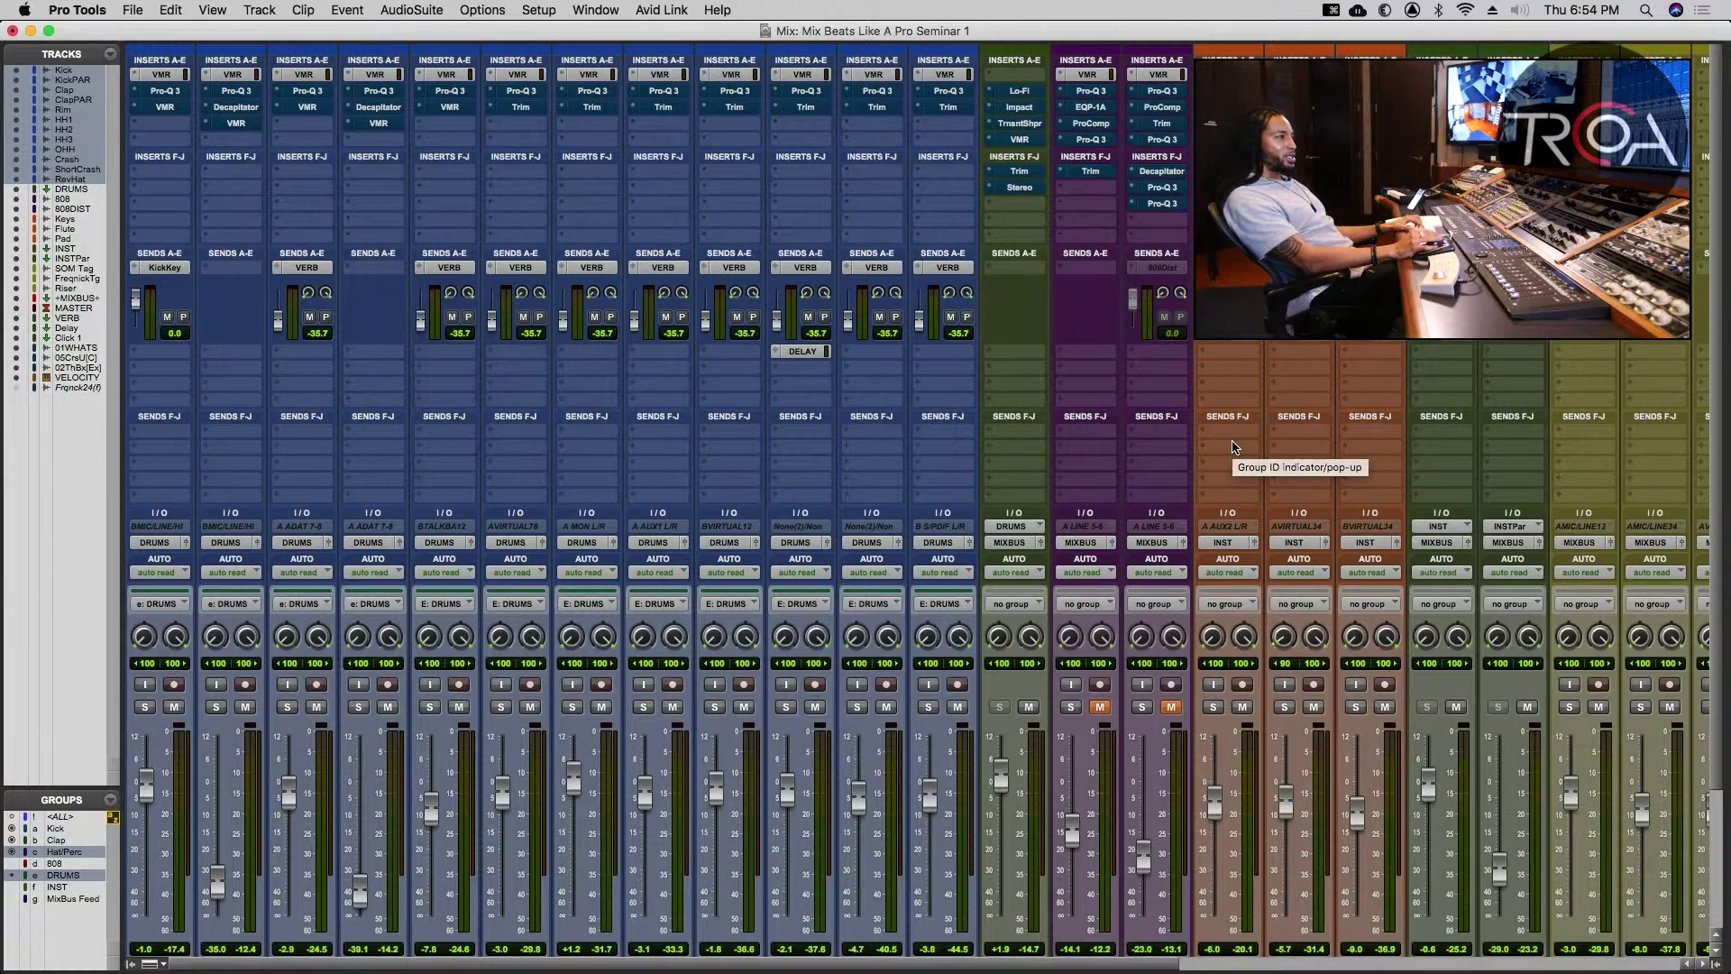
pyautogui.scroll(-3, 1234, 449)
pyautogui.hscroll(10, 1235, 448)
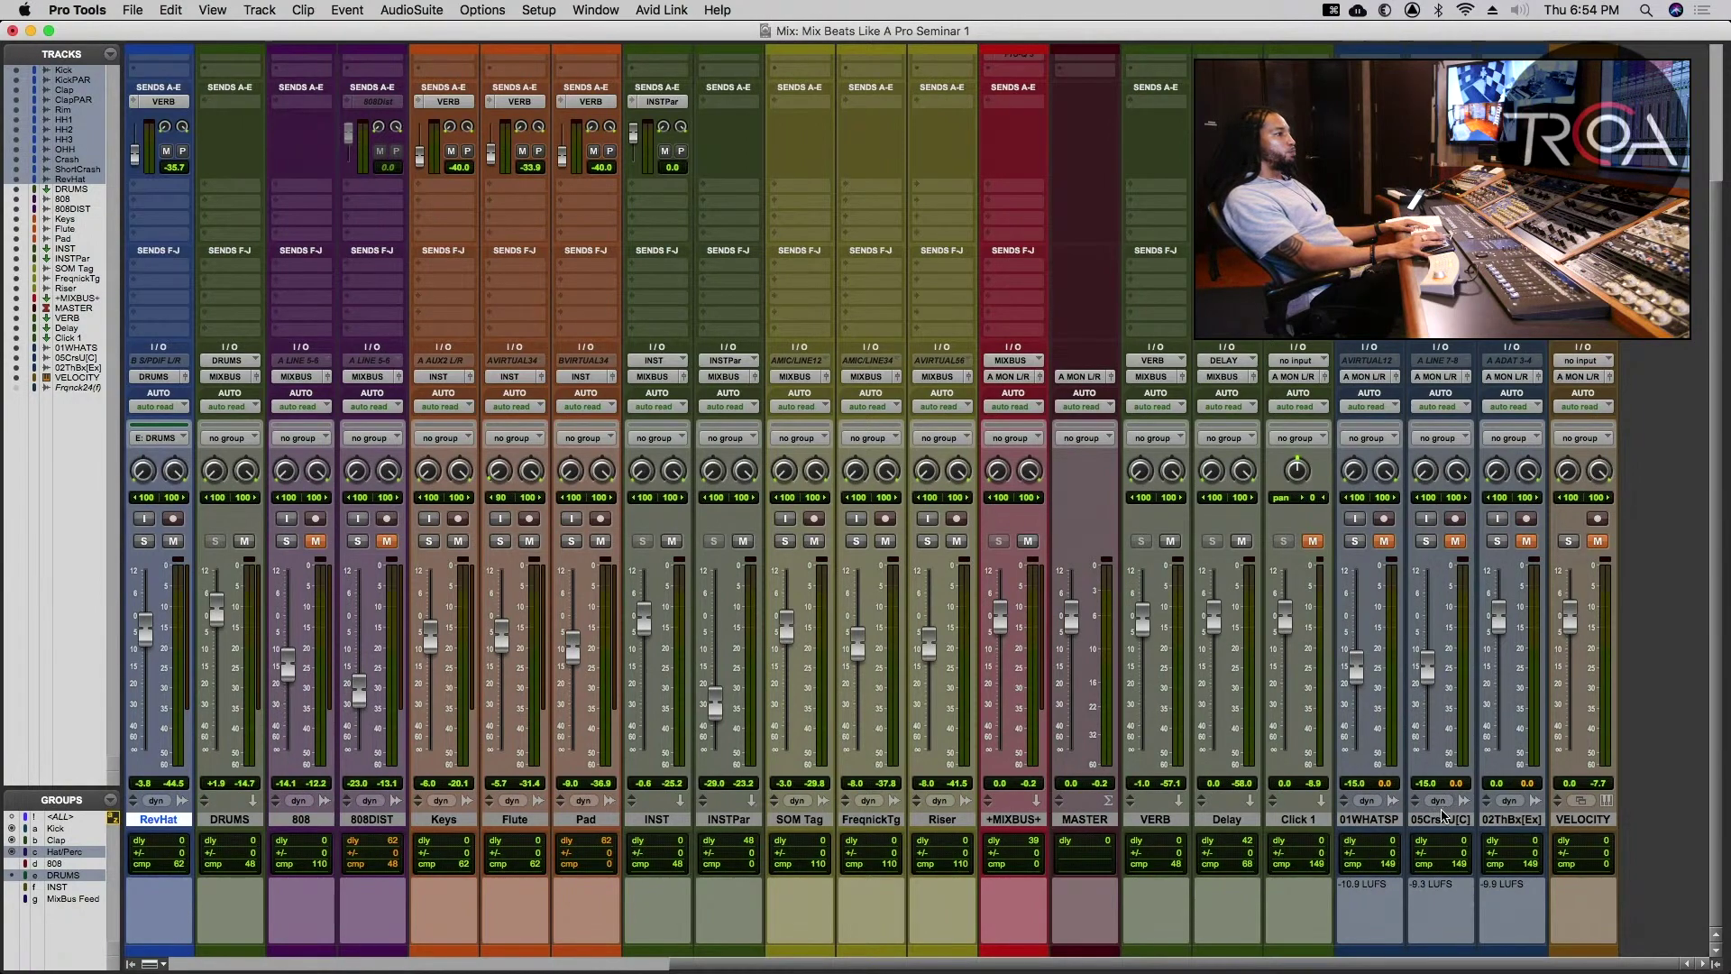
# - Look over the Edit window's tracks from the instruments down to the three reference tracks, and return to the Mix window
pyautogui.press('super+equal')
pyautogui.scroll(-10, 1030, 447)
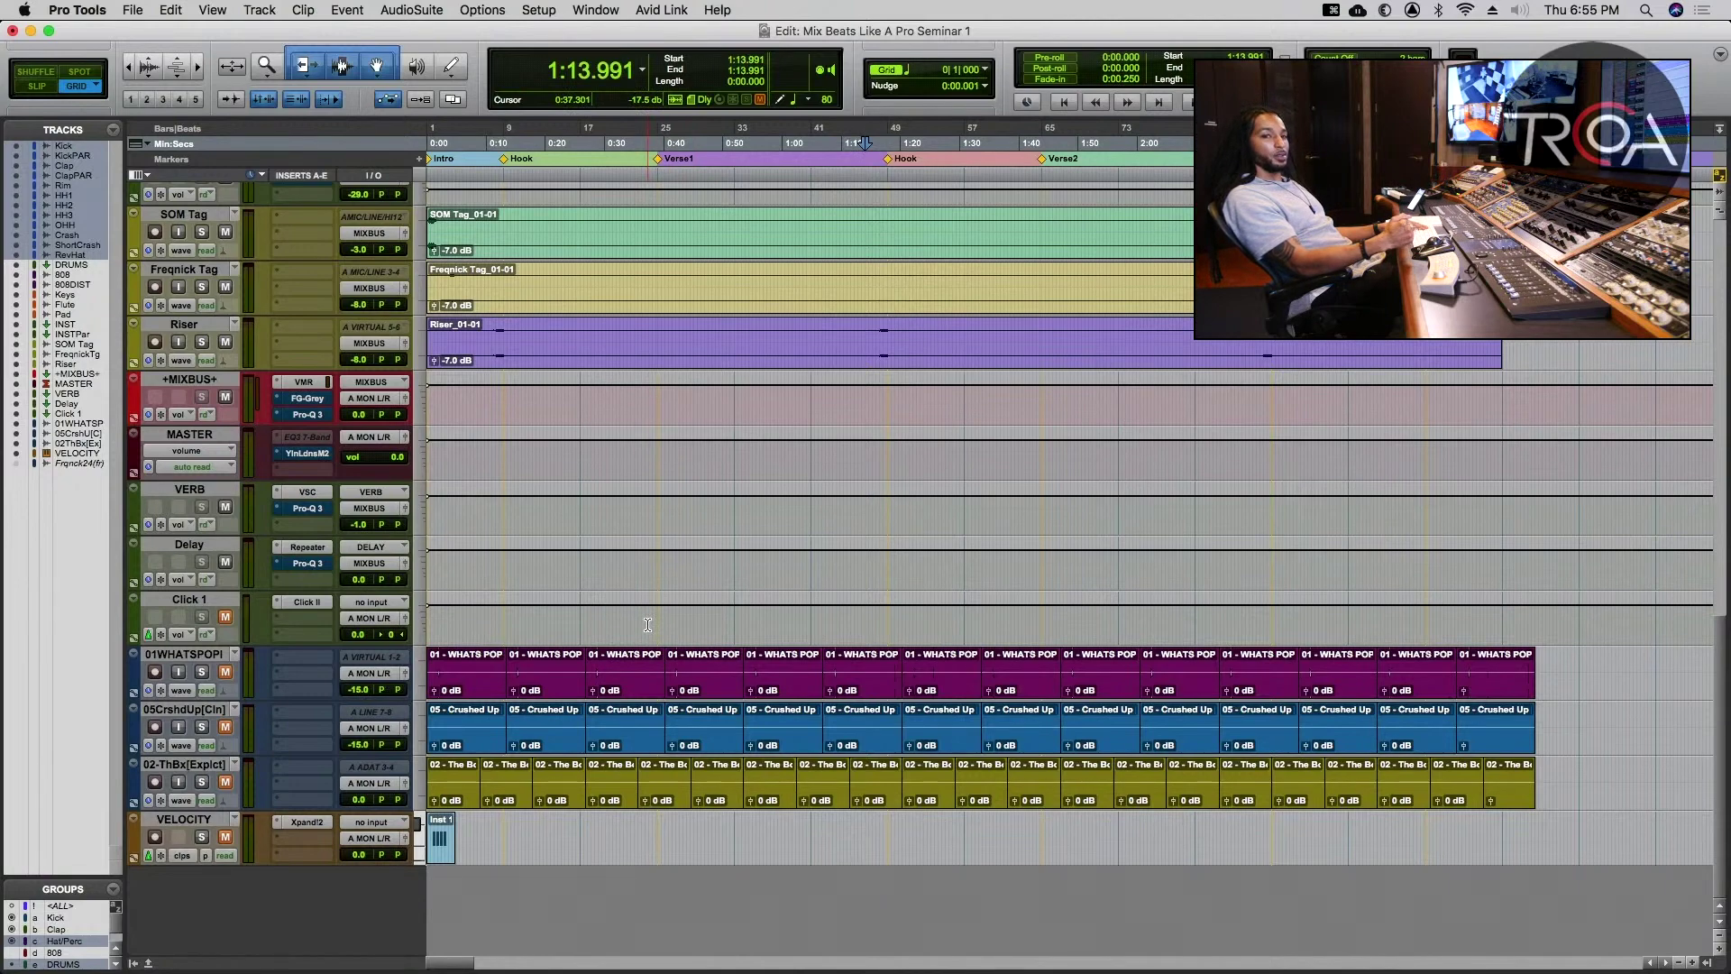
pyautogui.scroll(10, 600, 464)
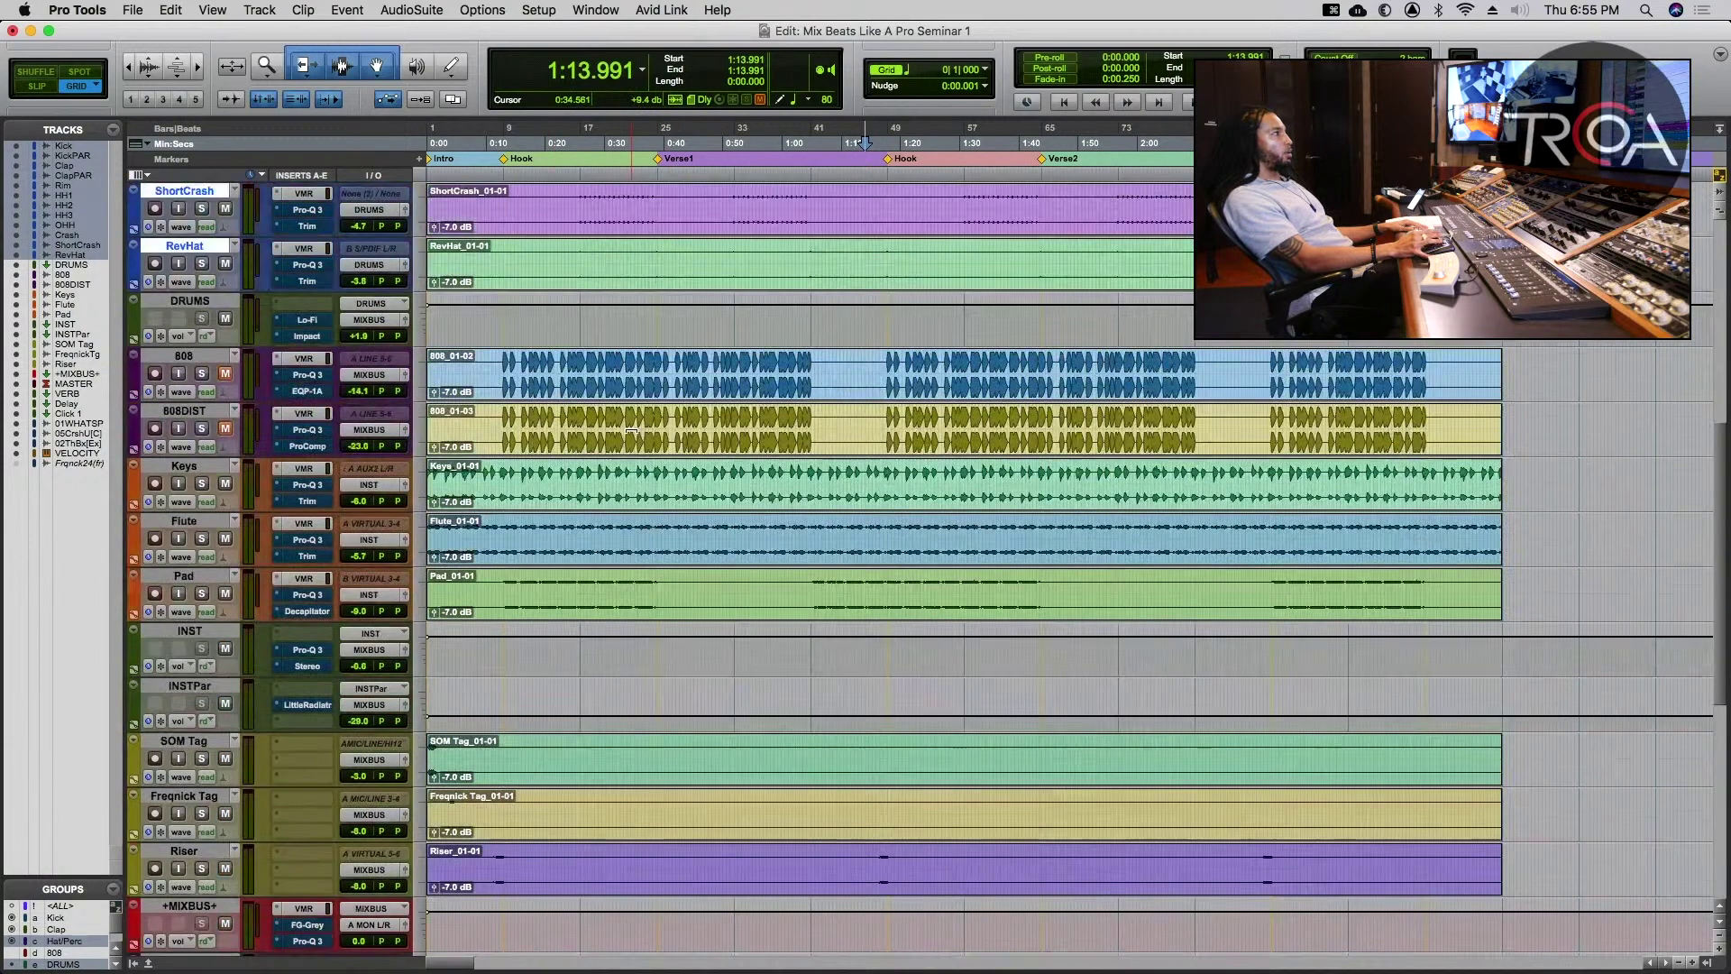
pyautogui.scroll(-10, 611, 216)
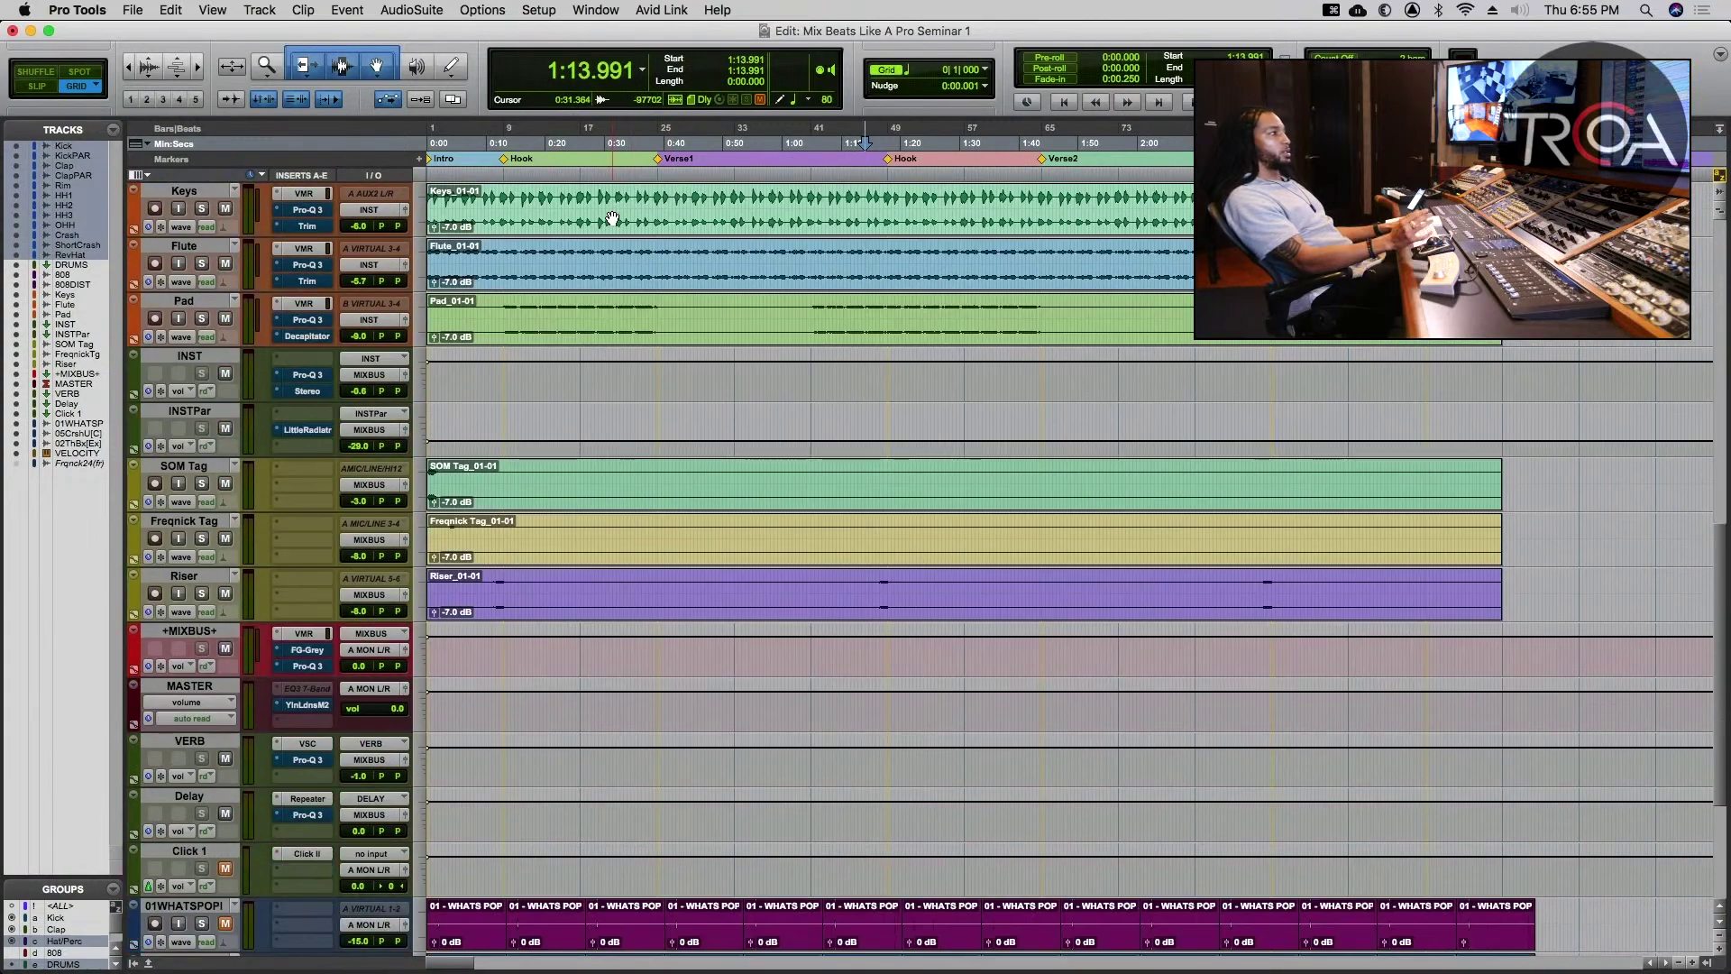
pyautogui.scroll(-1, 611, 216)
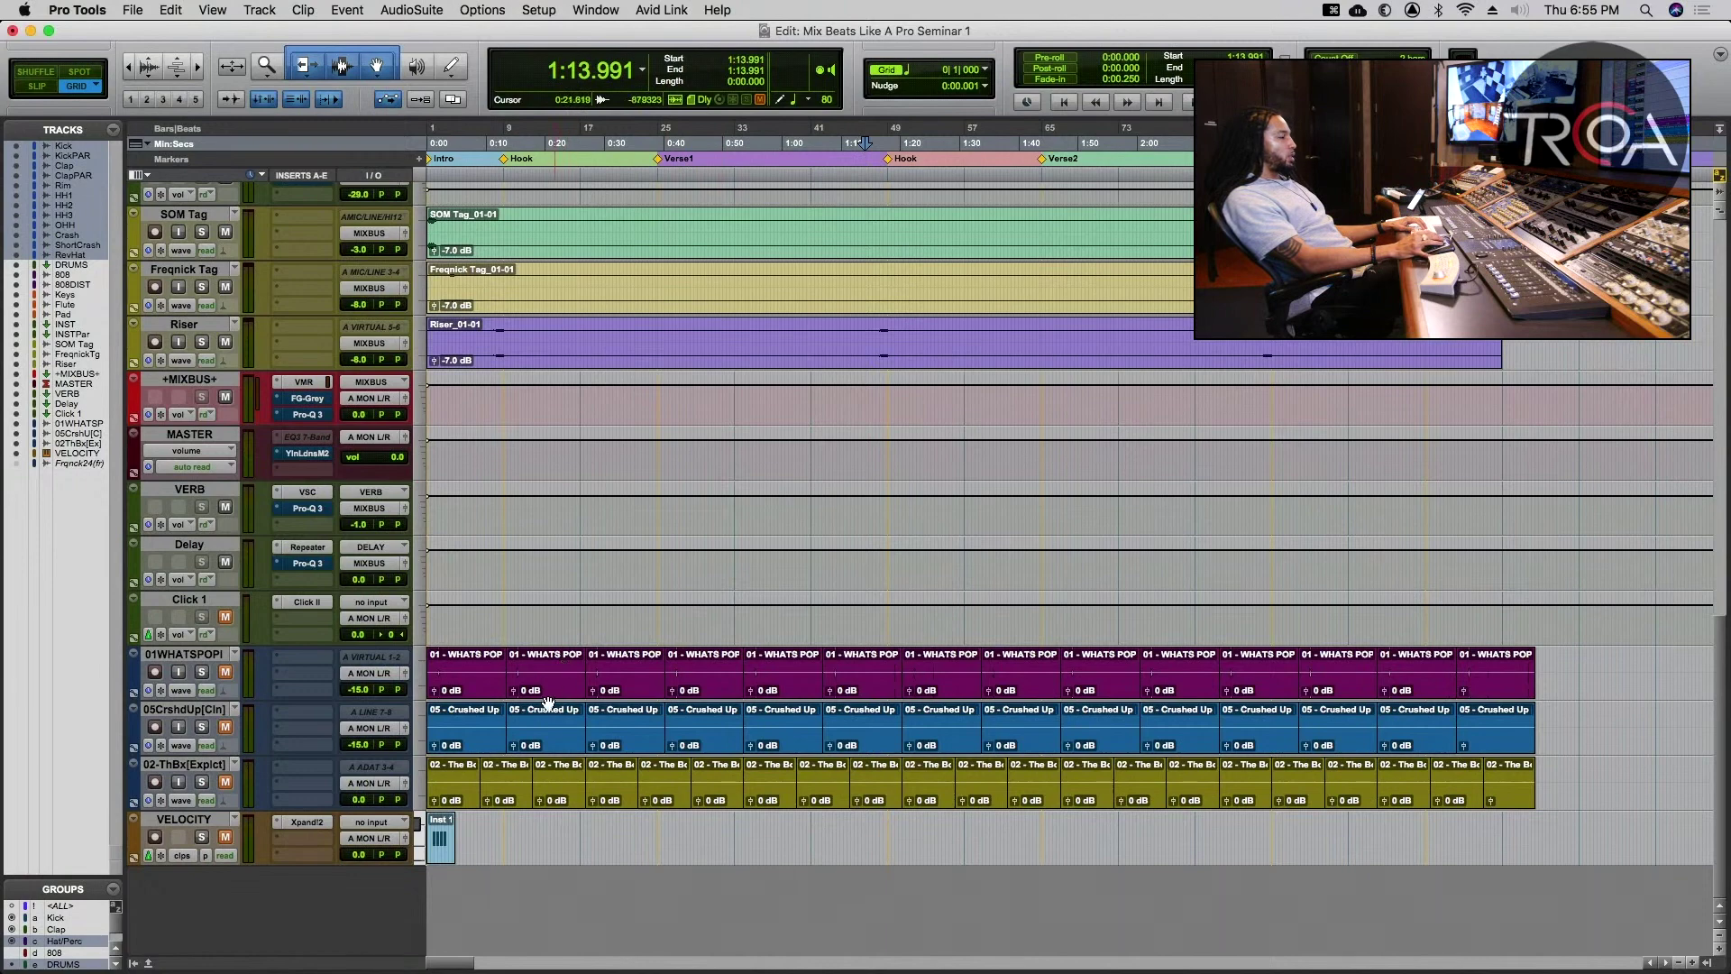
pyautogui.scroll(5, 498, 631)
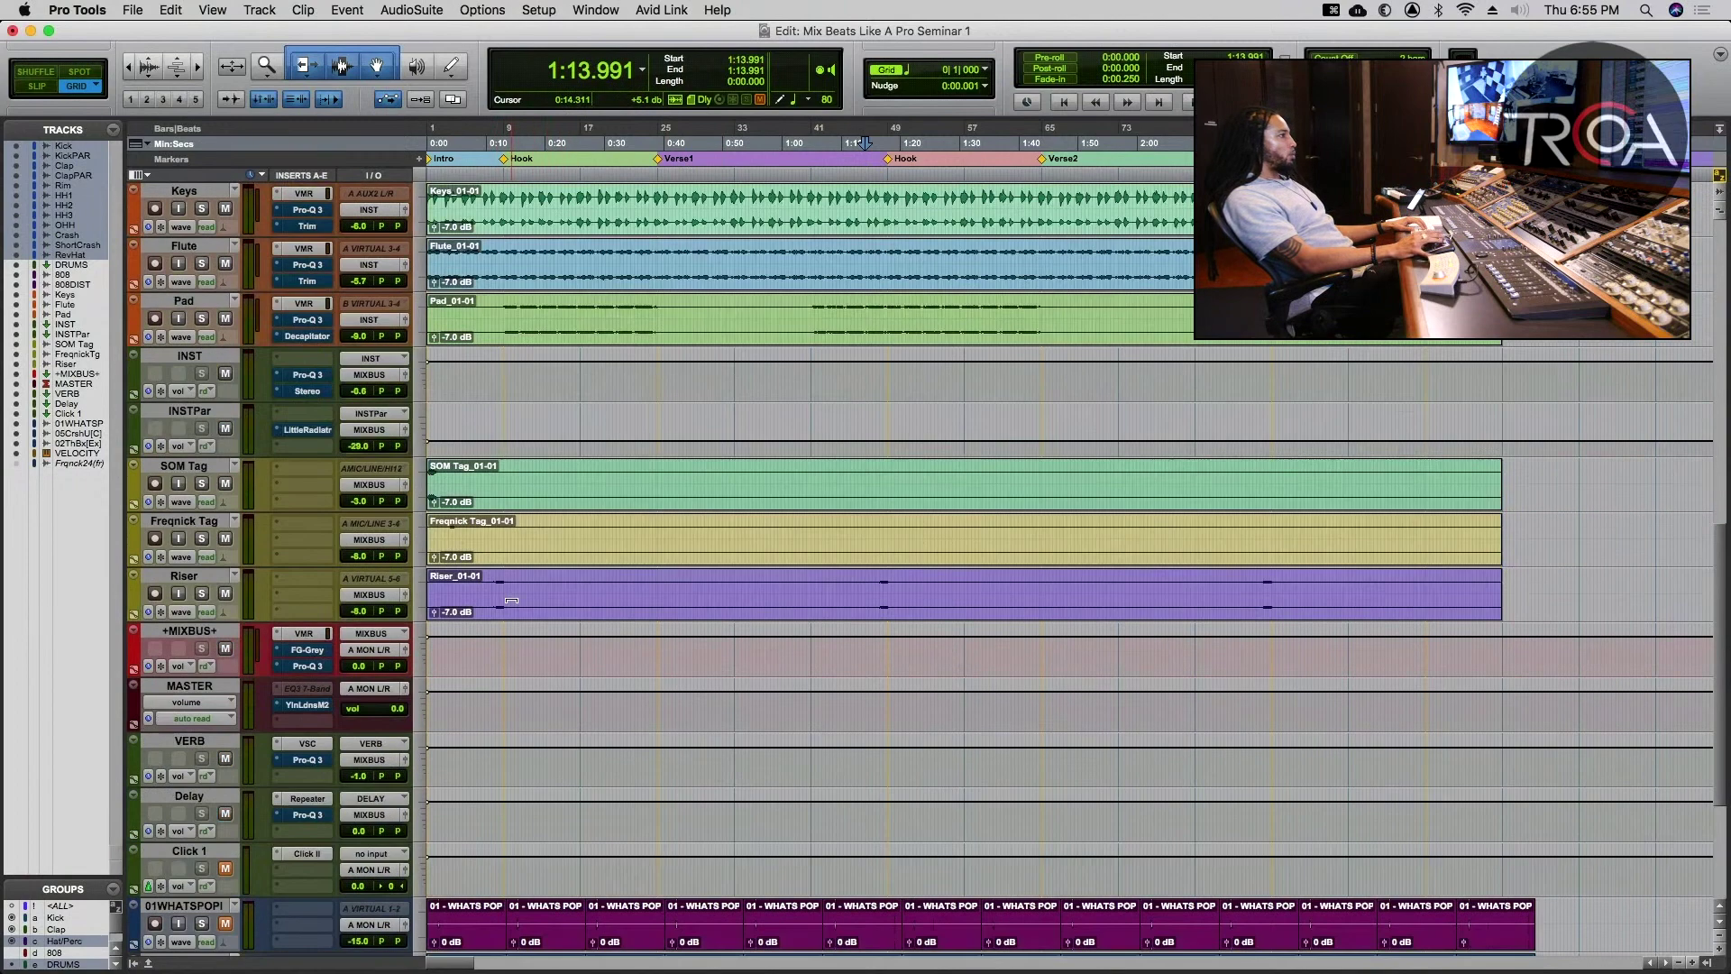
pyautogui.scroll(-5, 502, 608)
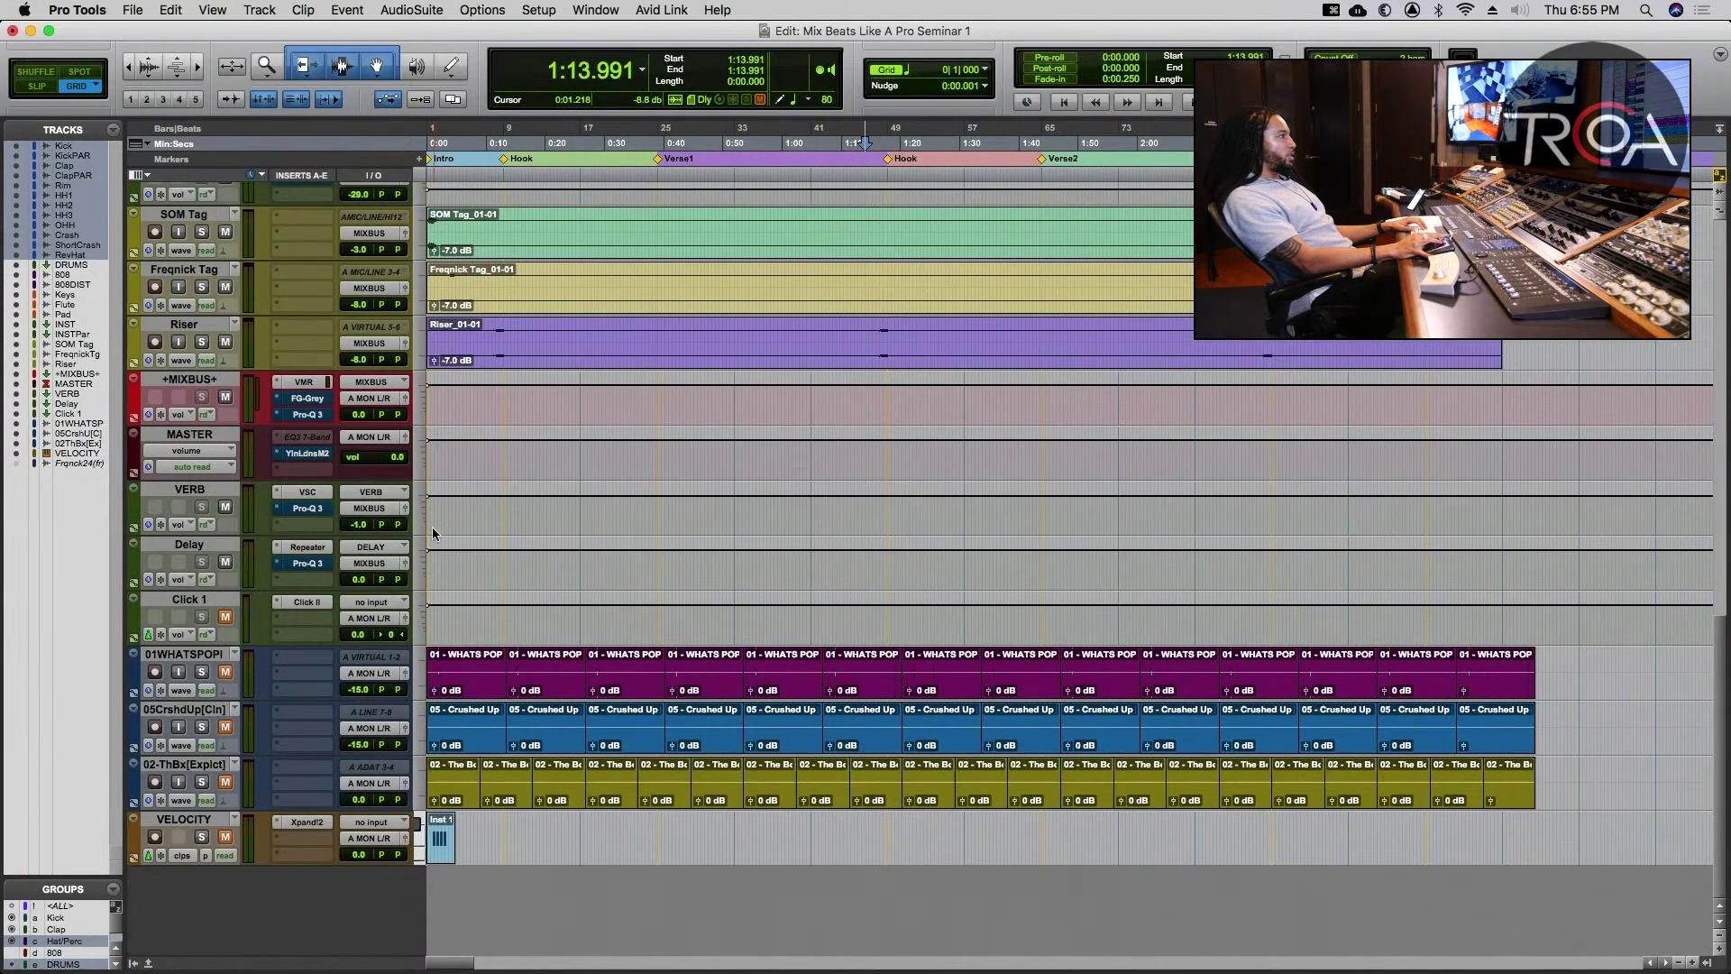
pyautogui.scroll(3, 441, 532)
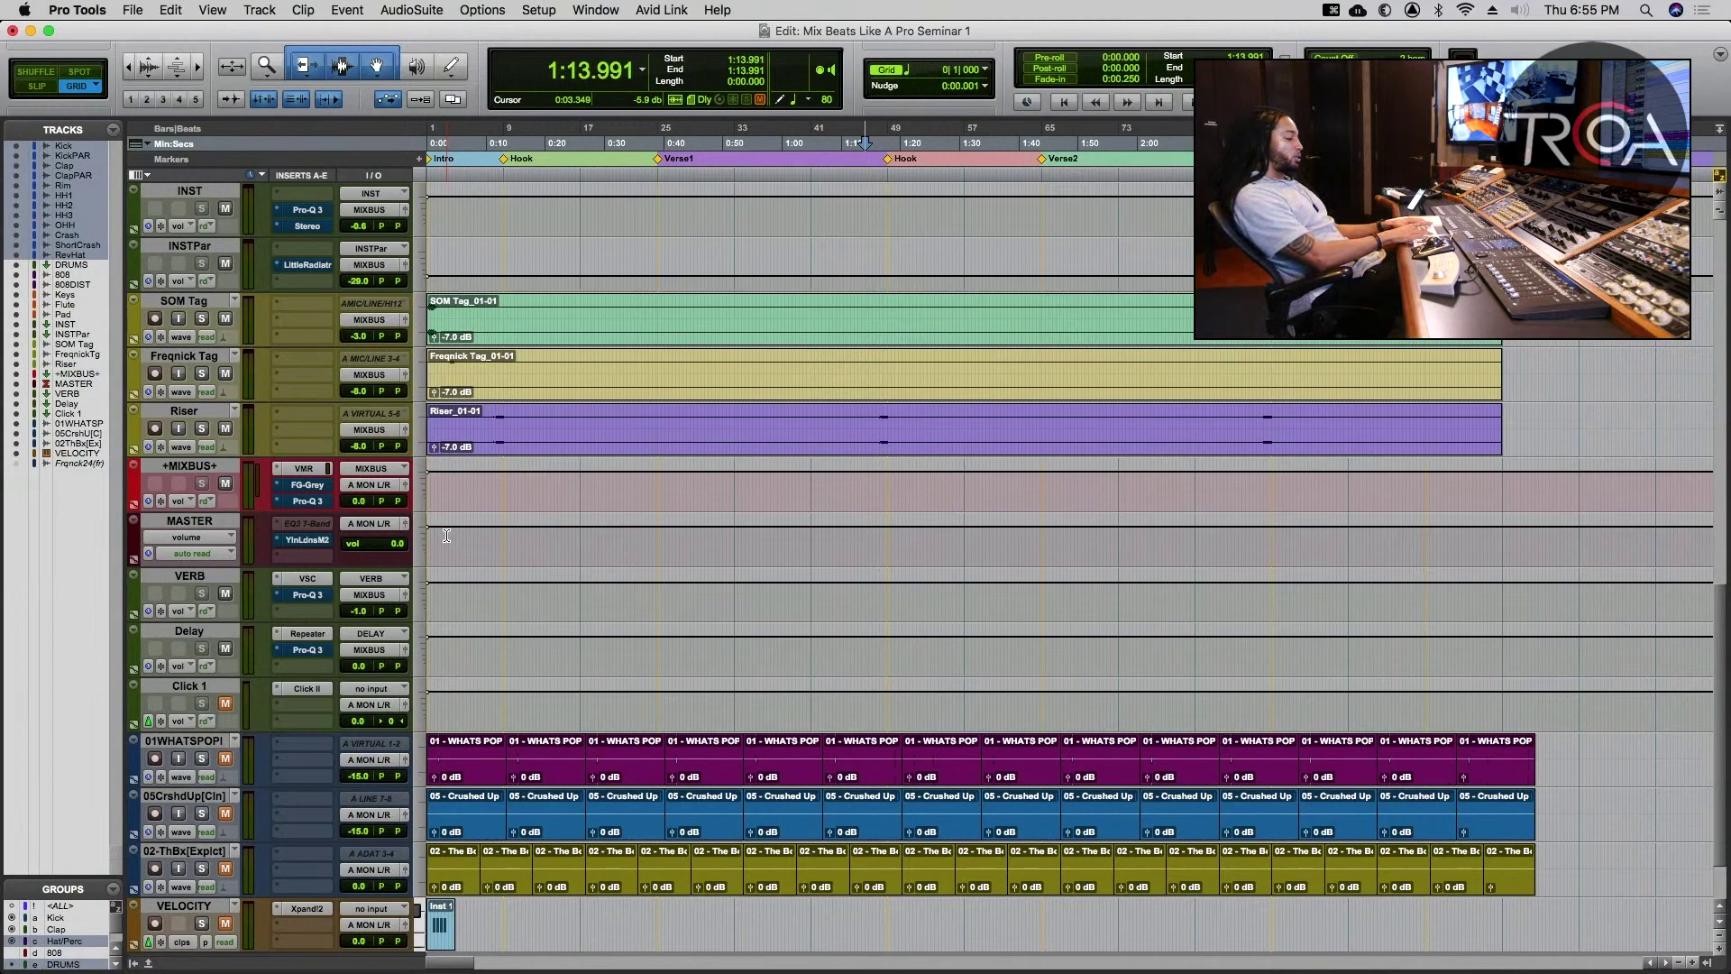
pyautogui.press('super+equal')
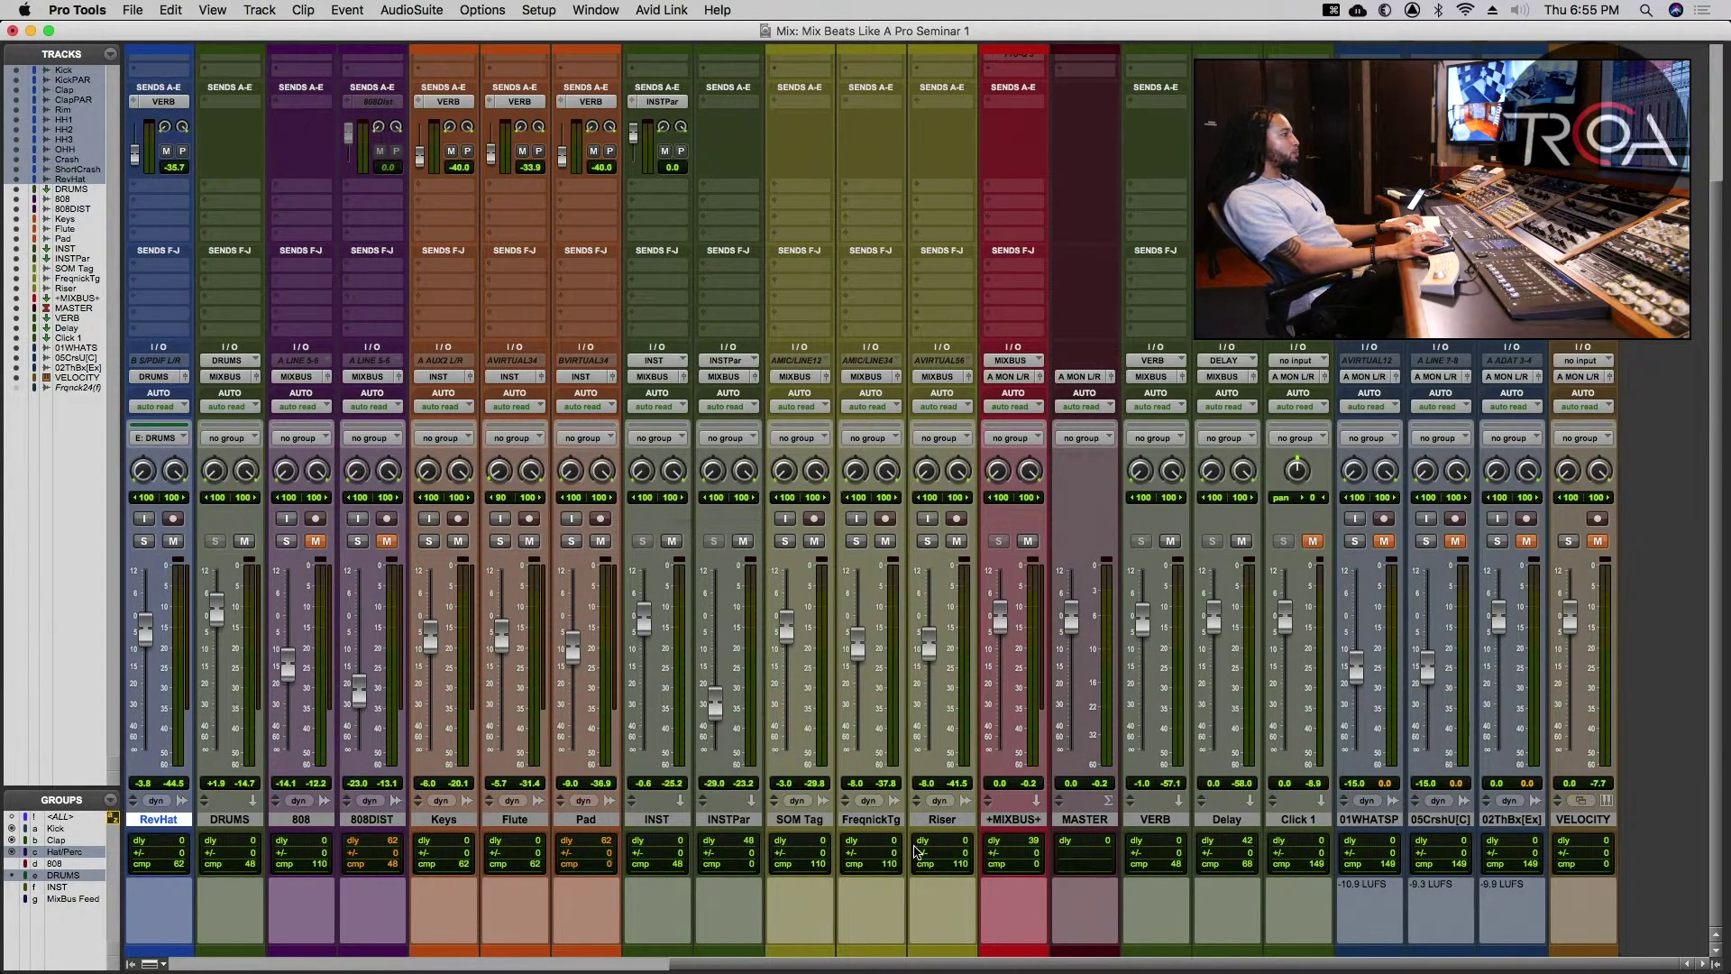
# - Bring the drum channels and their inserts into view, open the Kick track's Pro-Q 3, and move its window off the first channels
pyautogui.hscroll(-10, 915, 849)
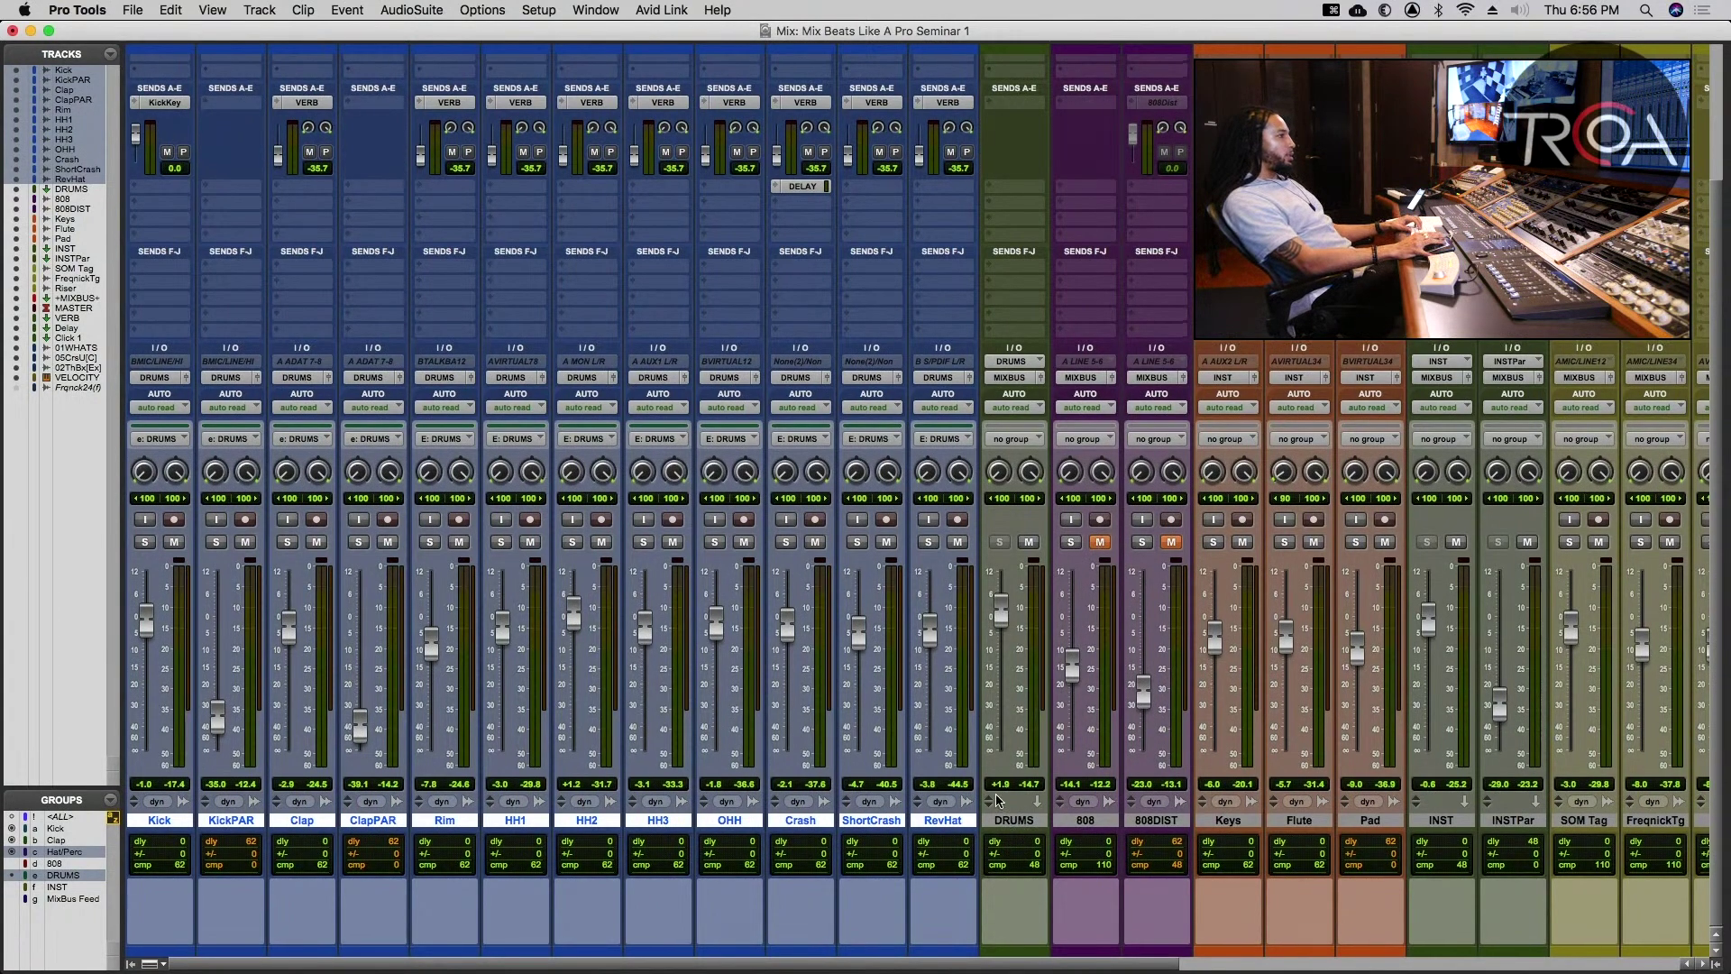
pyautogui.press('super+alt+2')
pyautogui.press('super+alt+3')
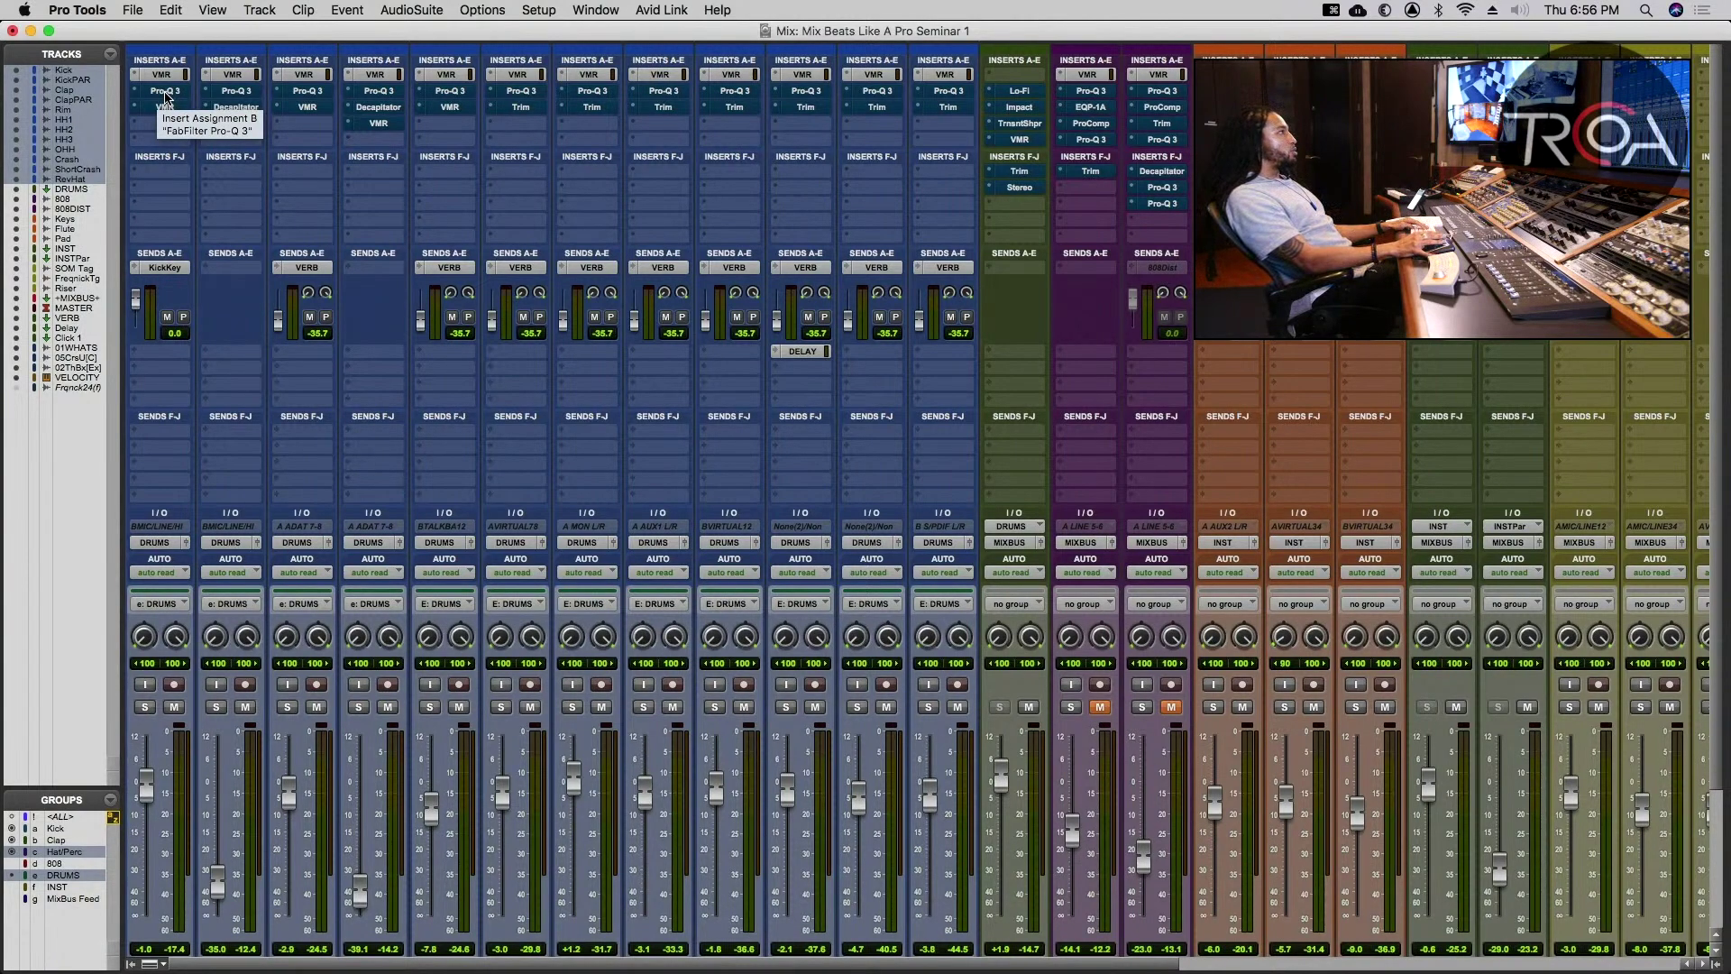
pyautogui.click(165, 91)
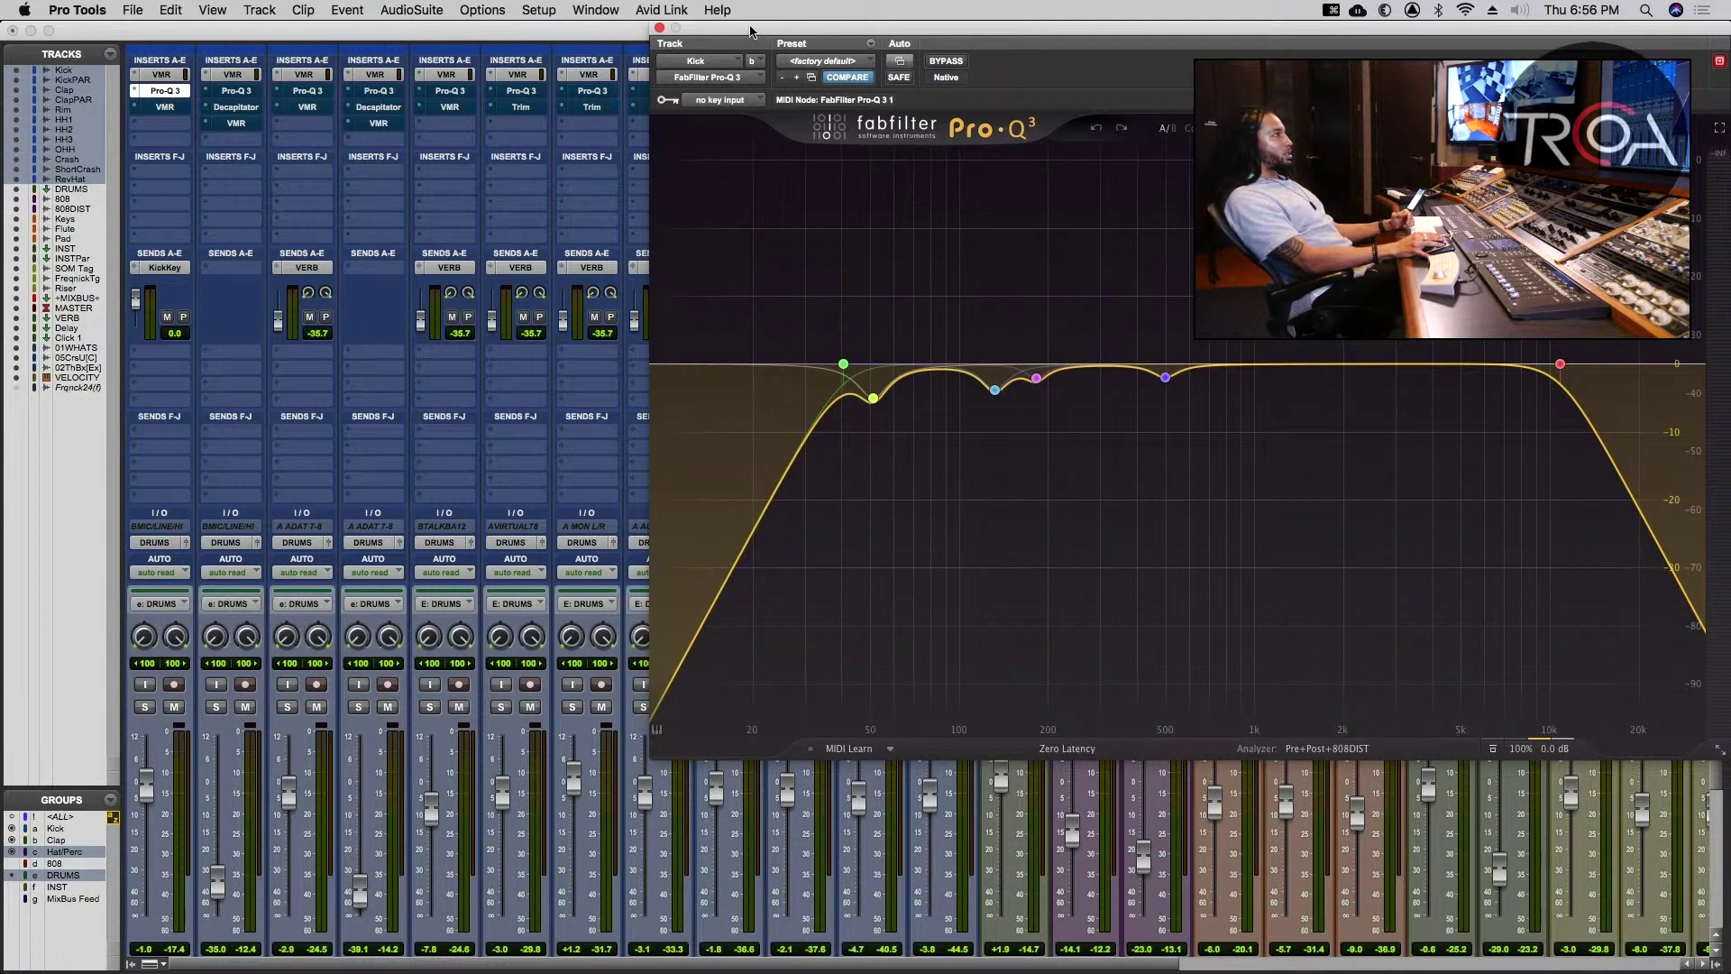
pyautogui.moveTo(749, 38); pyautogui.dragTo(549, 190)
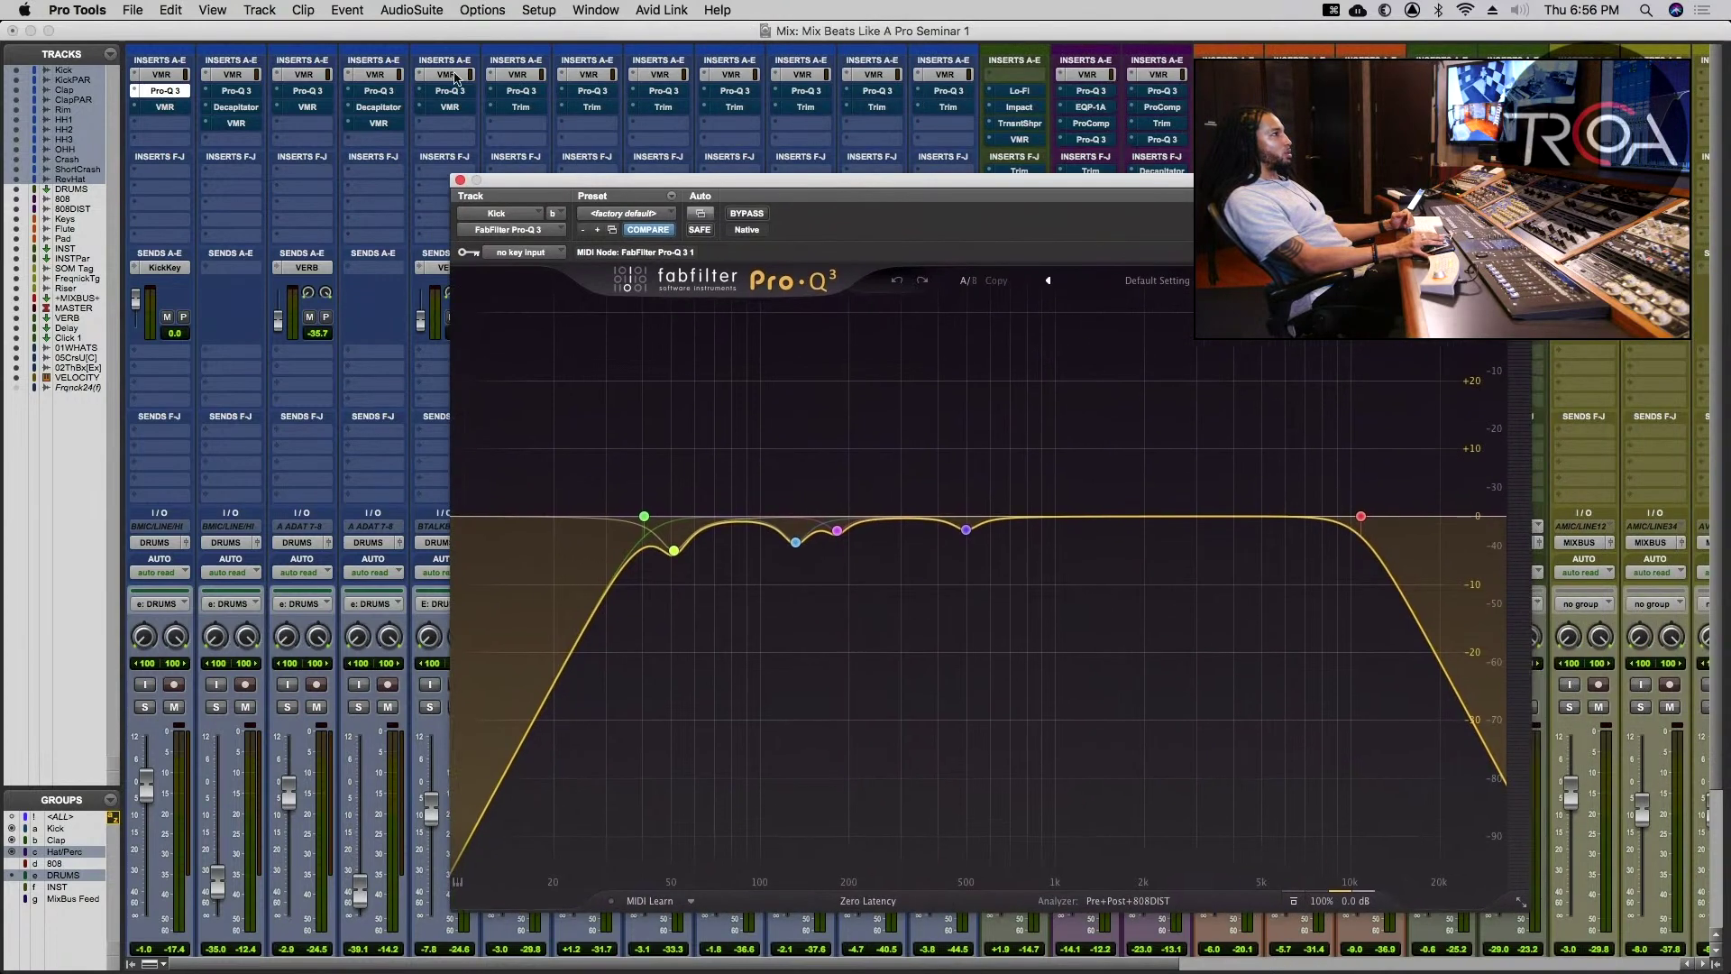
# - View the Clap track's Pro-Q 3 curve and collapse the send controls so the track names show around the plugin window
pyautogui.click(242, 93)
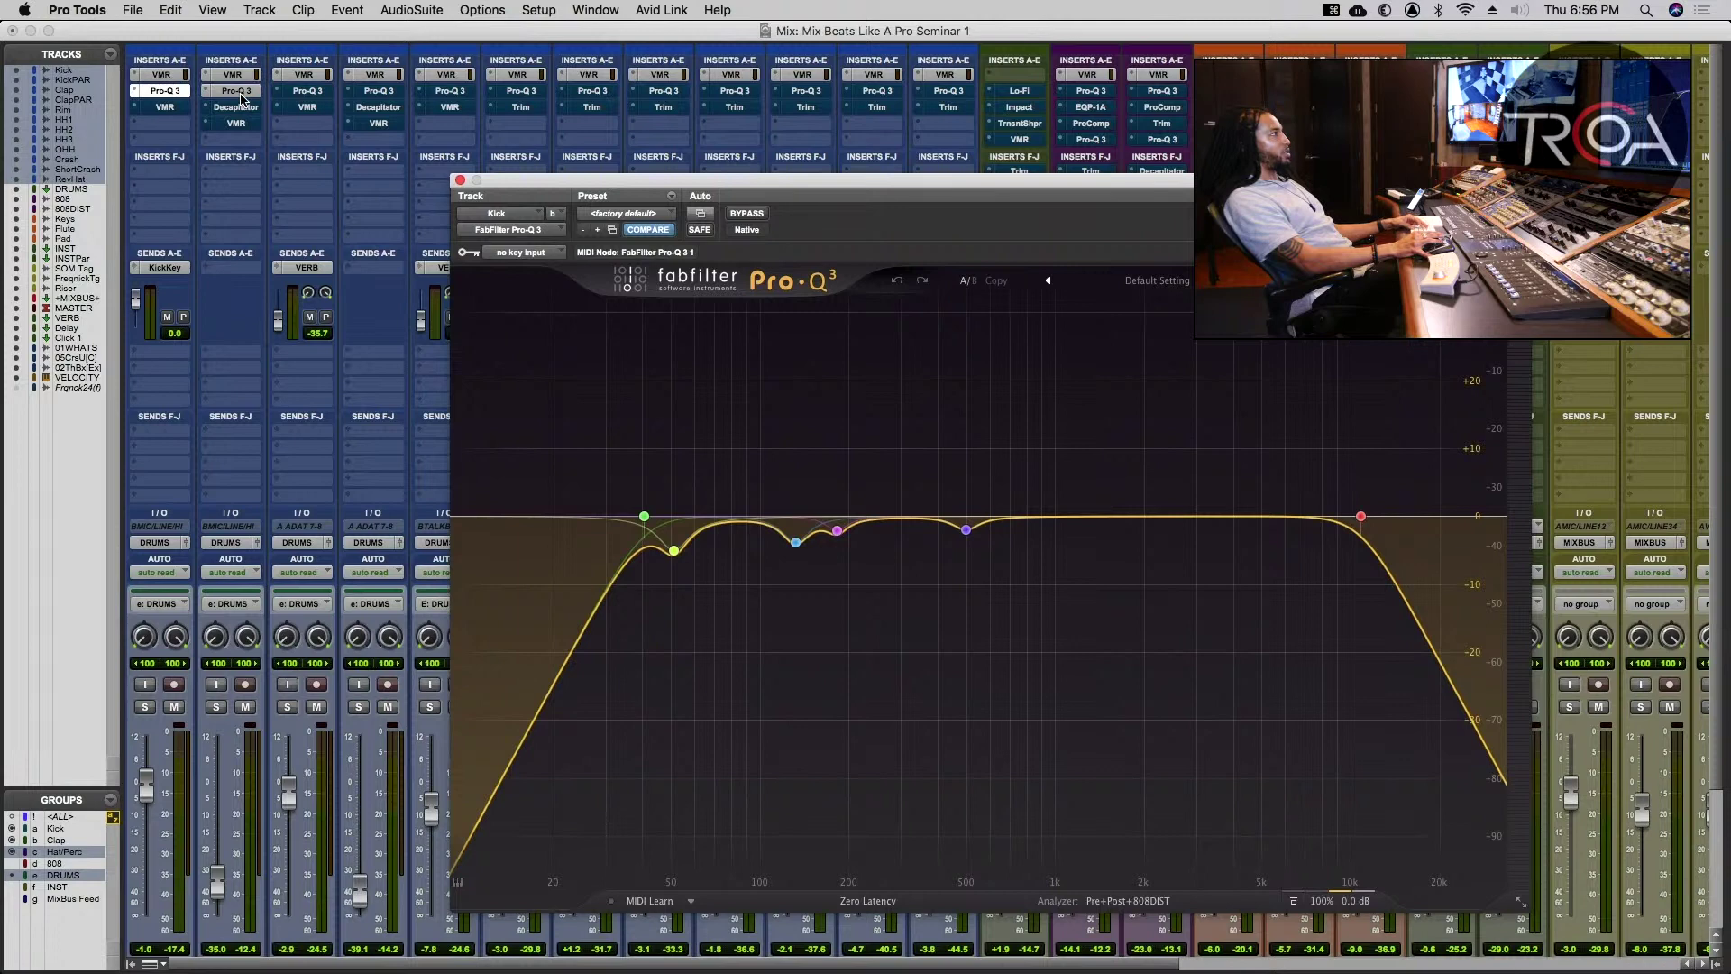
pyautogui.click(320, 93)
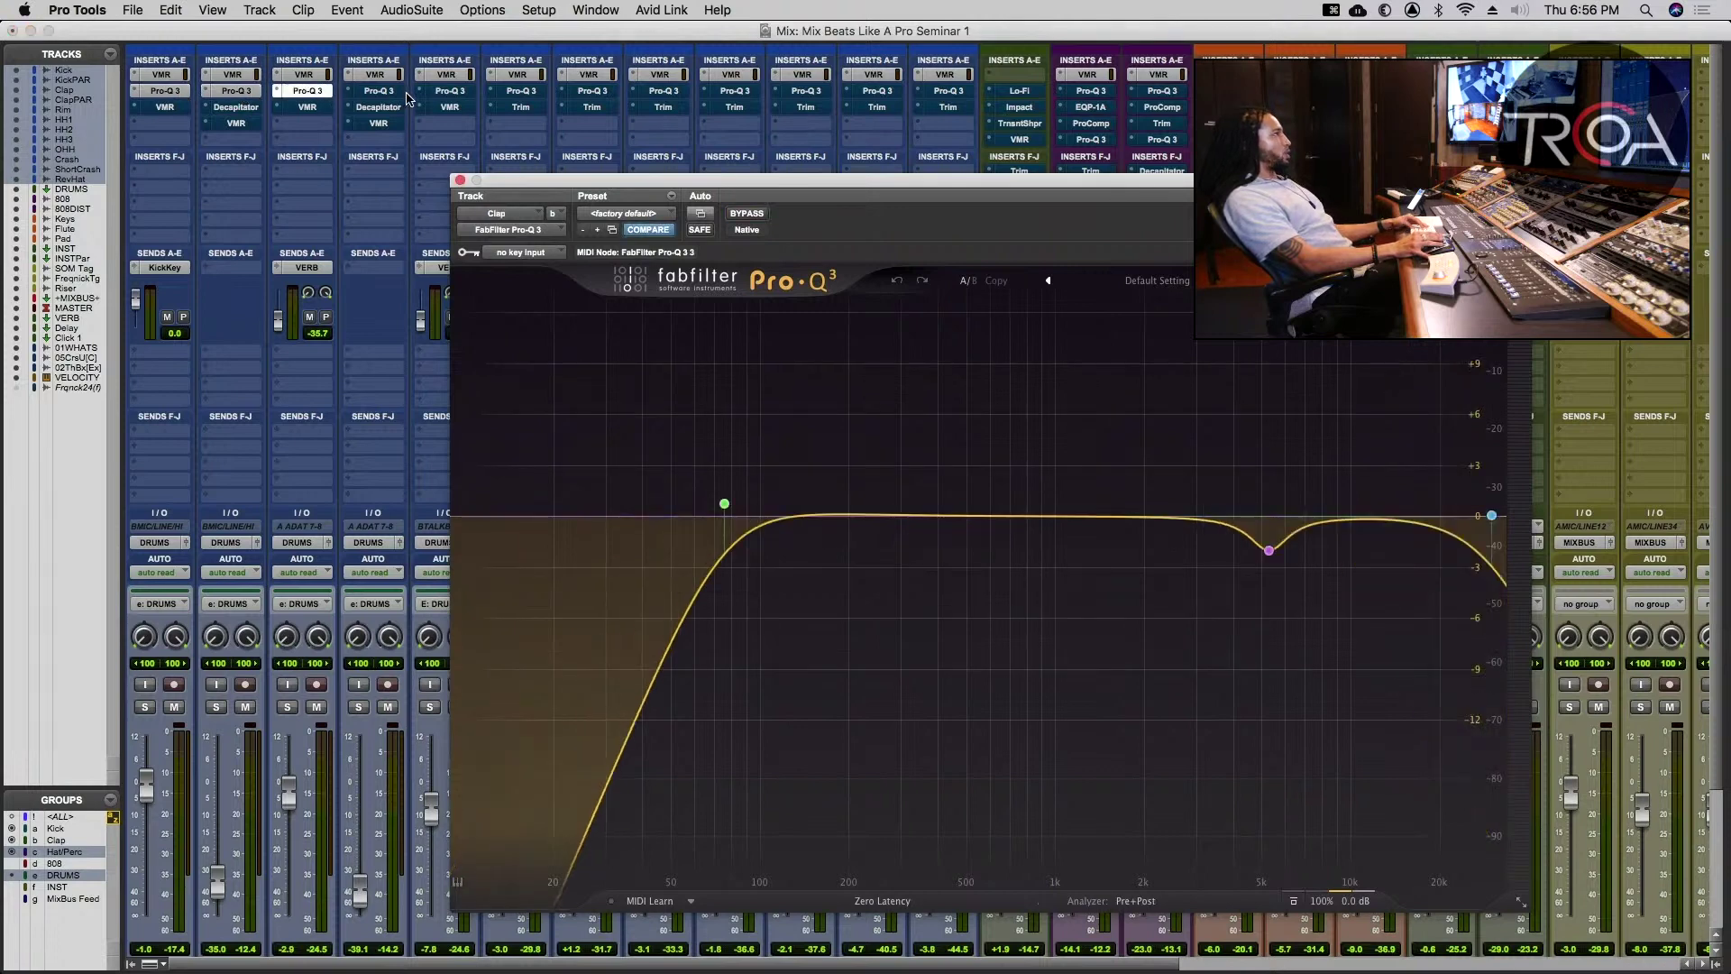
pyautogui.click(136, 268)
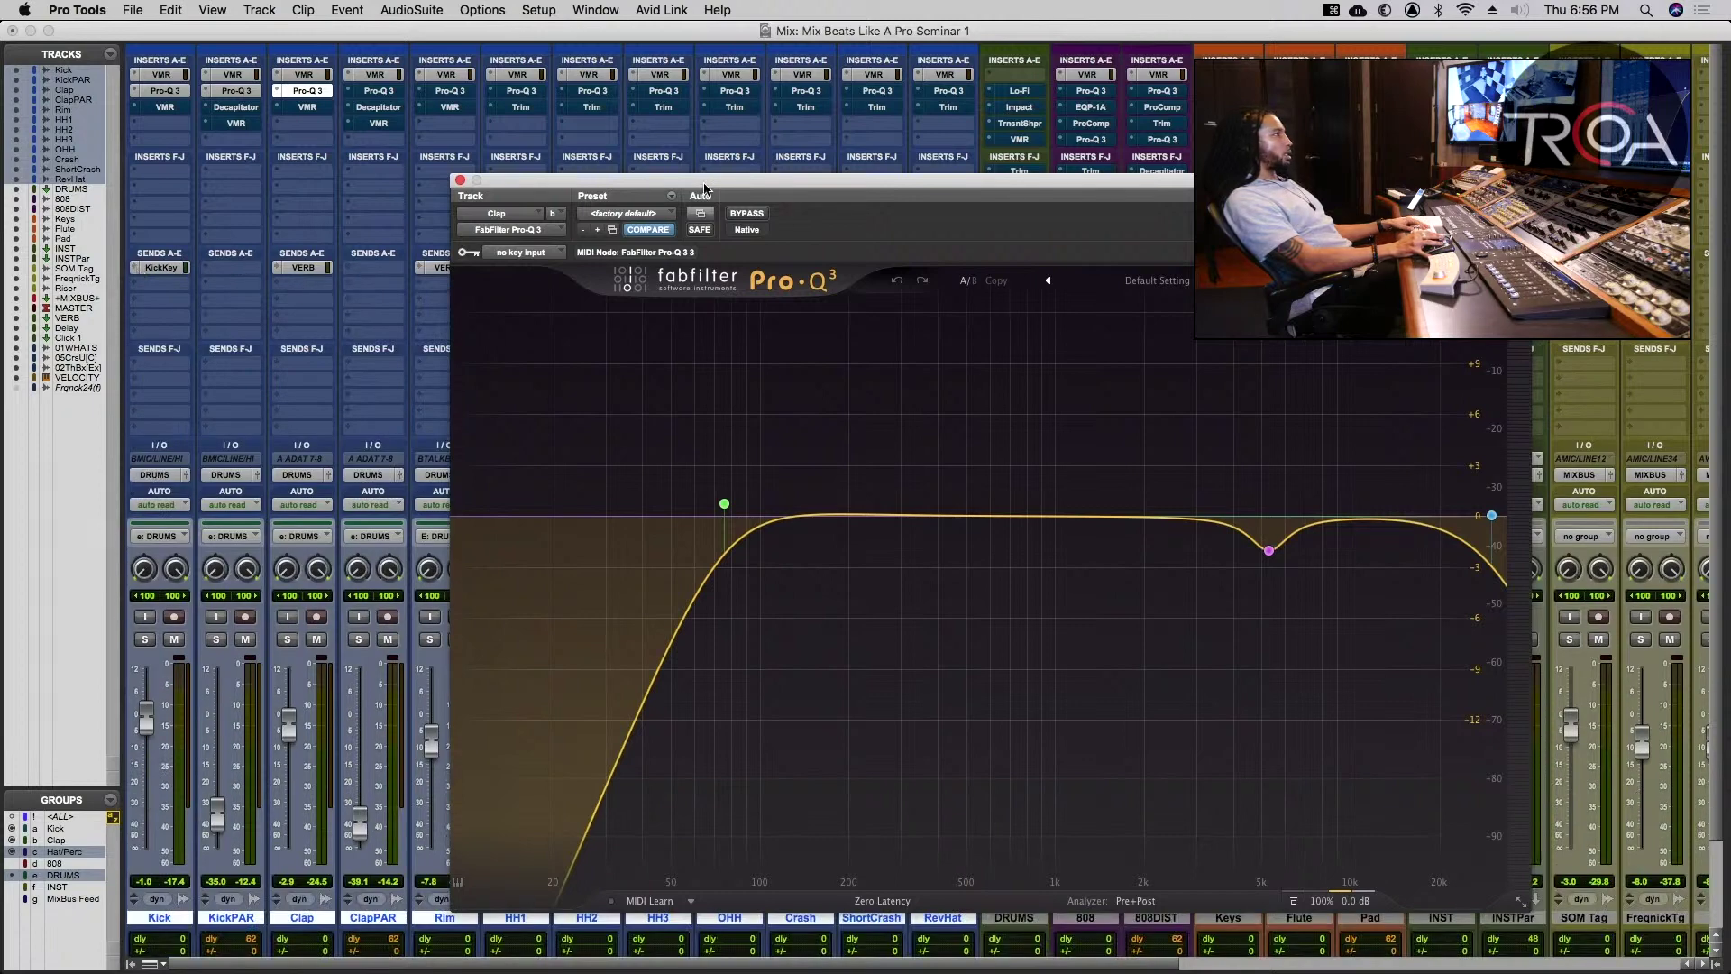
pyautogui.moveTo(705, 186); pyautogui.dragTo(682, 118)
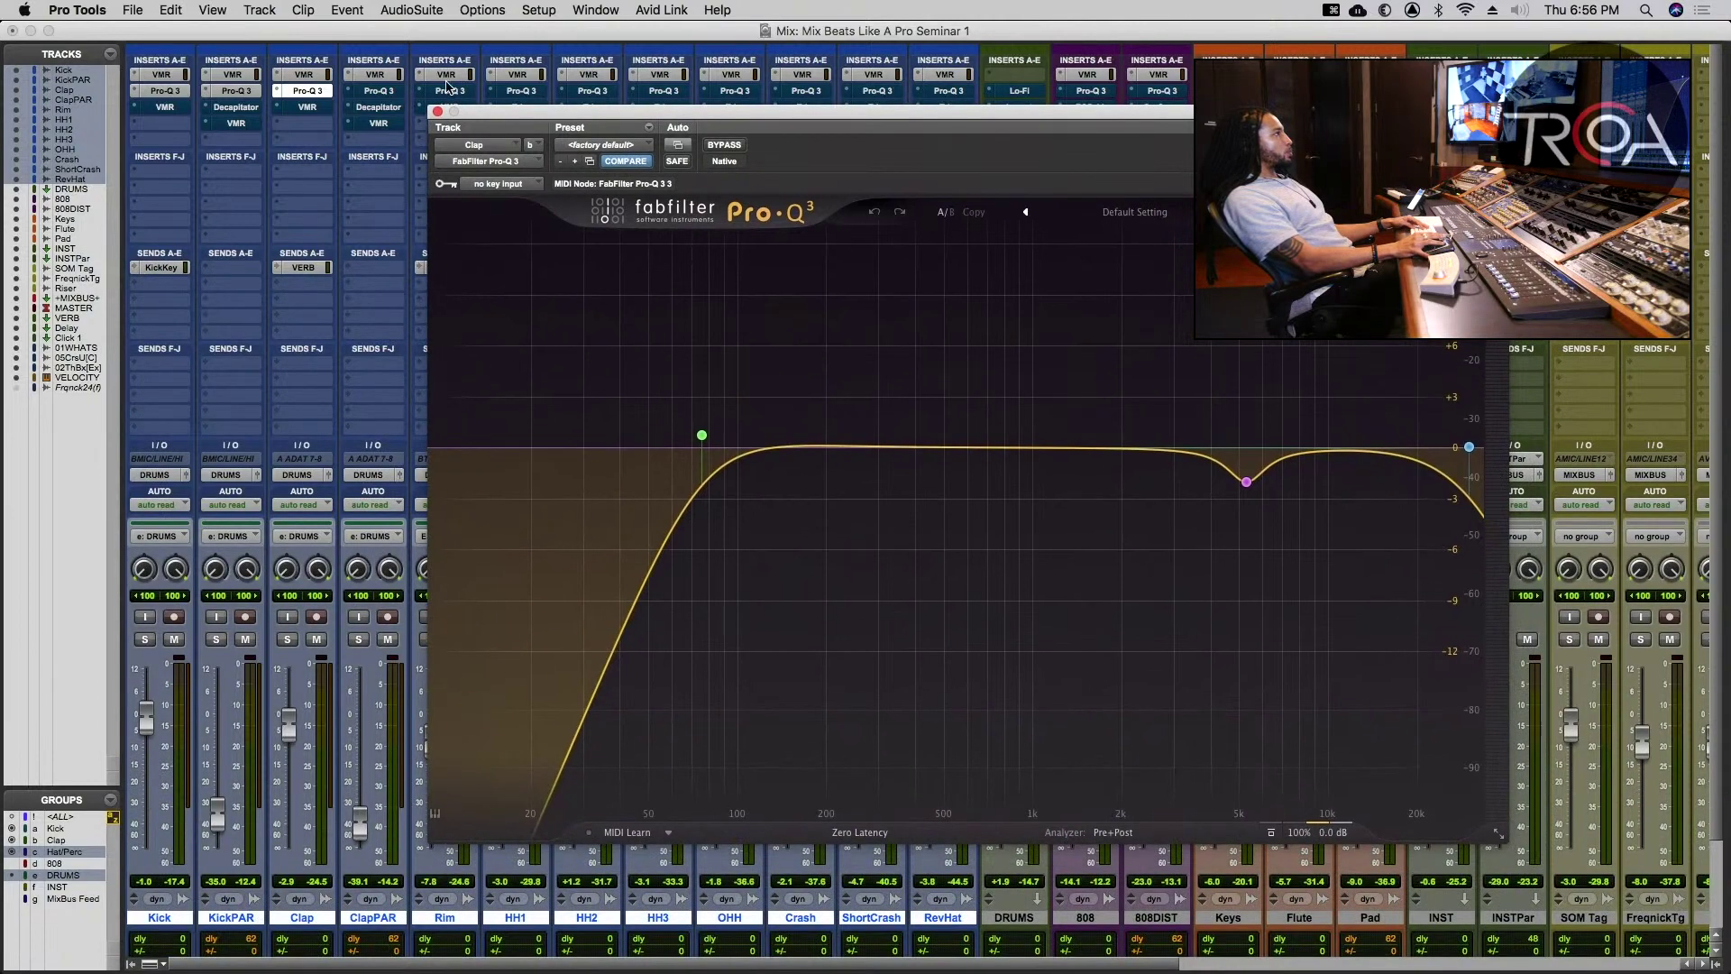
# - Lower the low-cut frequency slightly in the ClapPAR track's Pro-Q 3
pyautogui.click(385, 91)
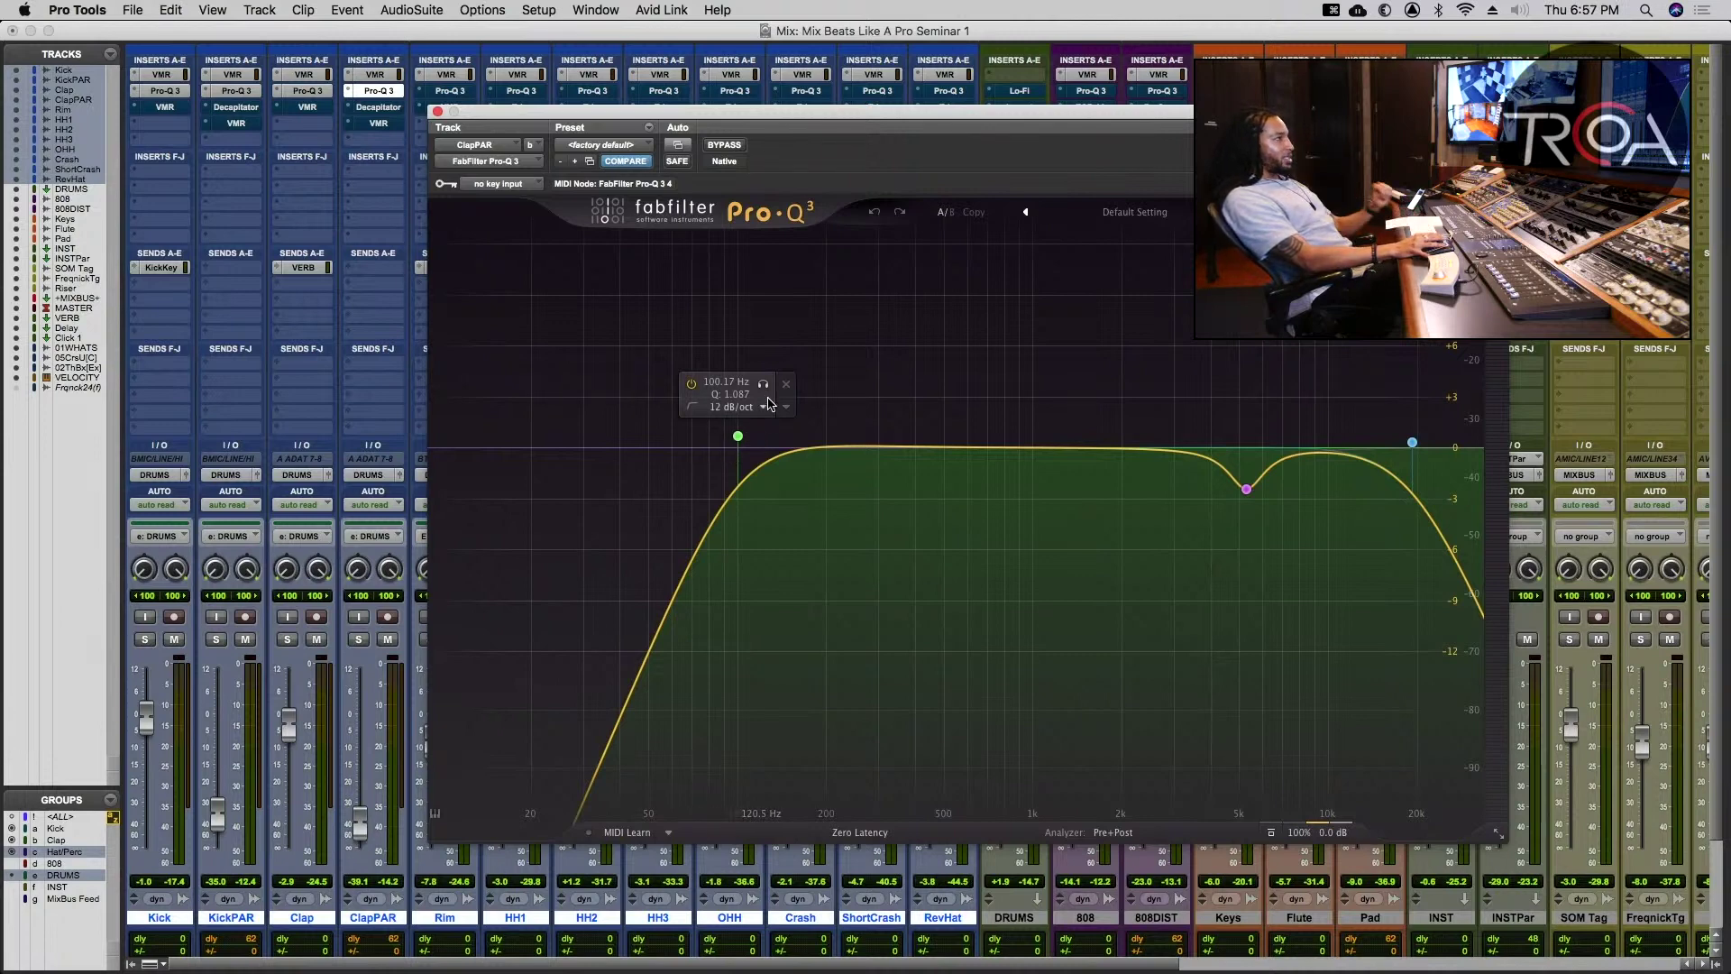
pyautogui.moveTo(763, 383)
pyautogui.mouseDown()
pyautogui.moveTo(713, 384)
pyautogui.moveTo(751, 384)
pyautogui.mouseUp()
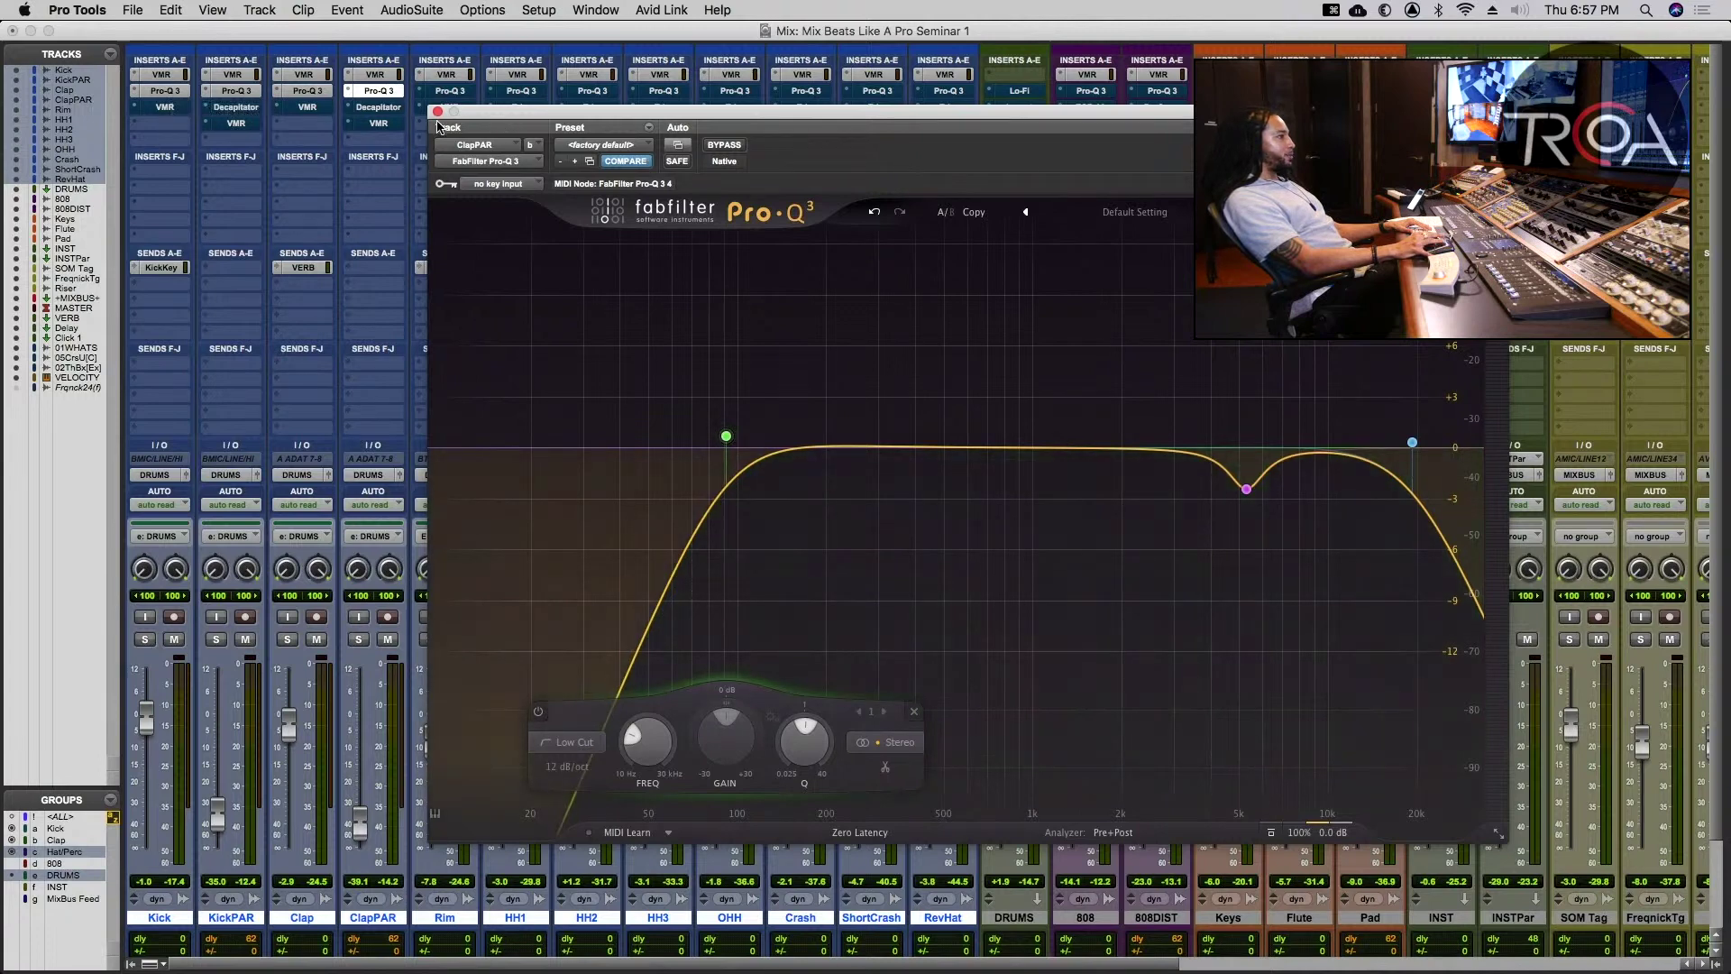
# - Reopen the Kick track's Pro-Q 3, select its 131.71 Hz bell band, and solo only the Kick
pyautogui.click(184, 91)
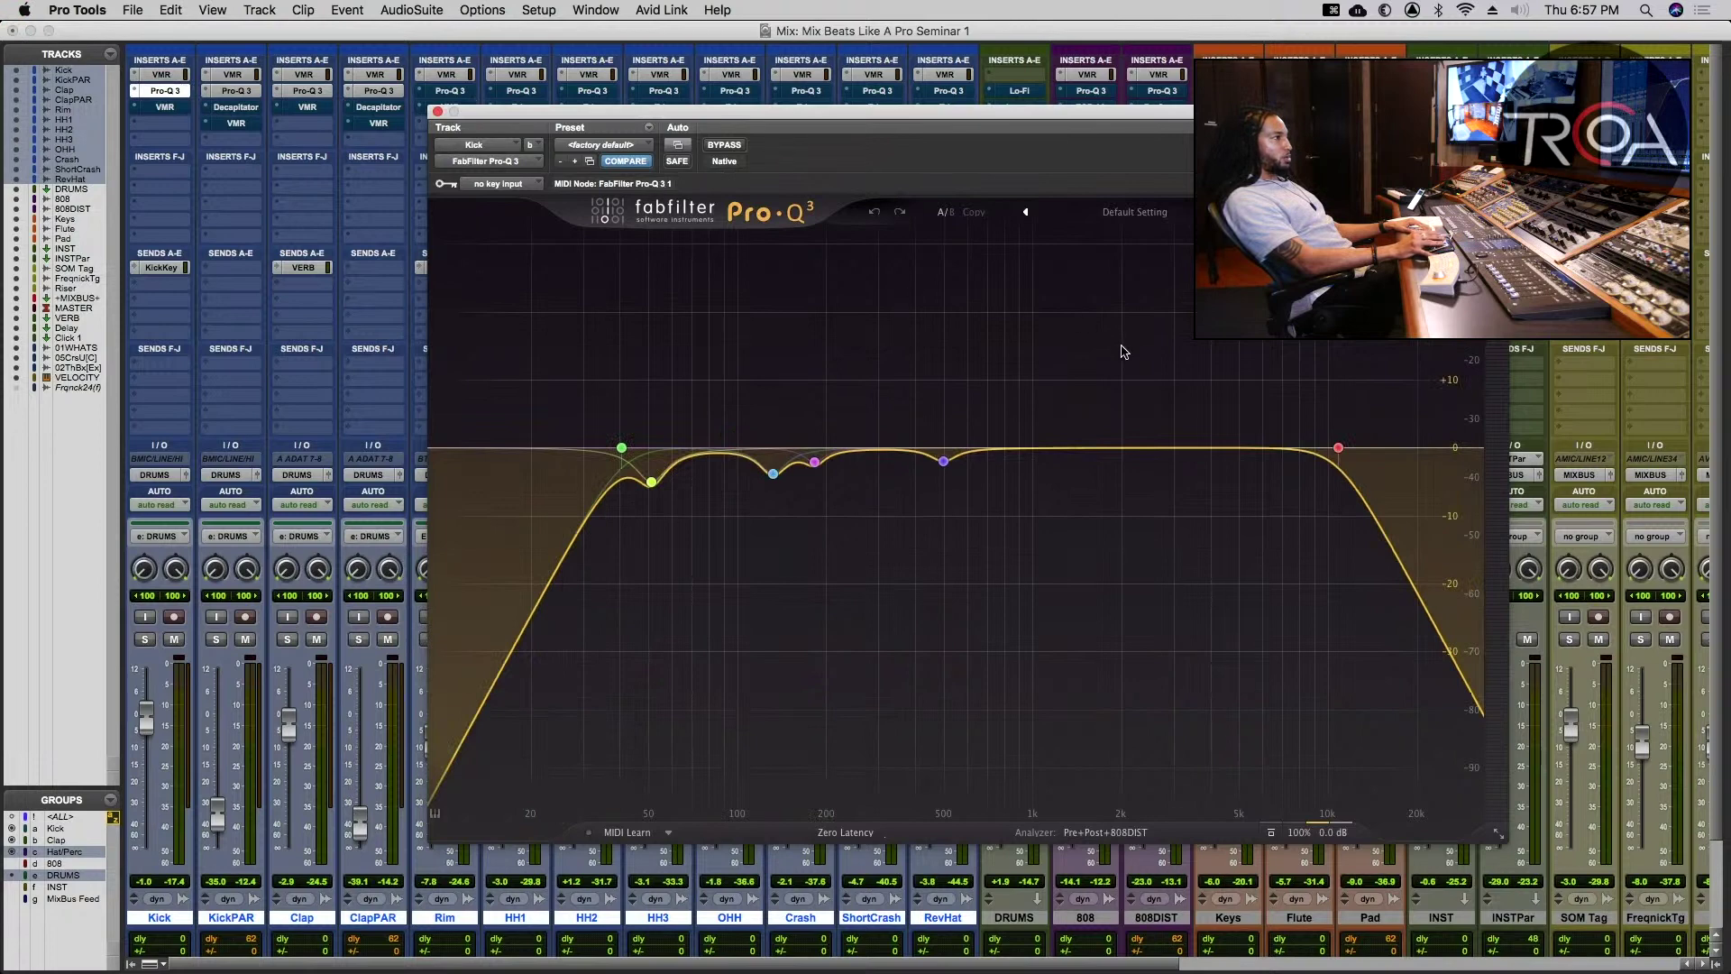
pyautogui.moveTo(1340, 447)
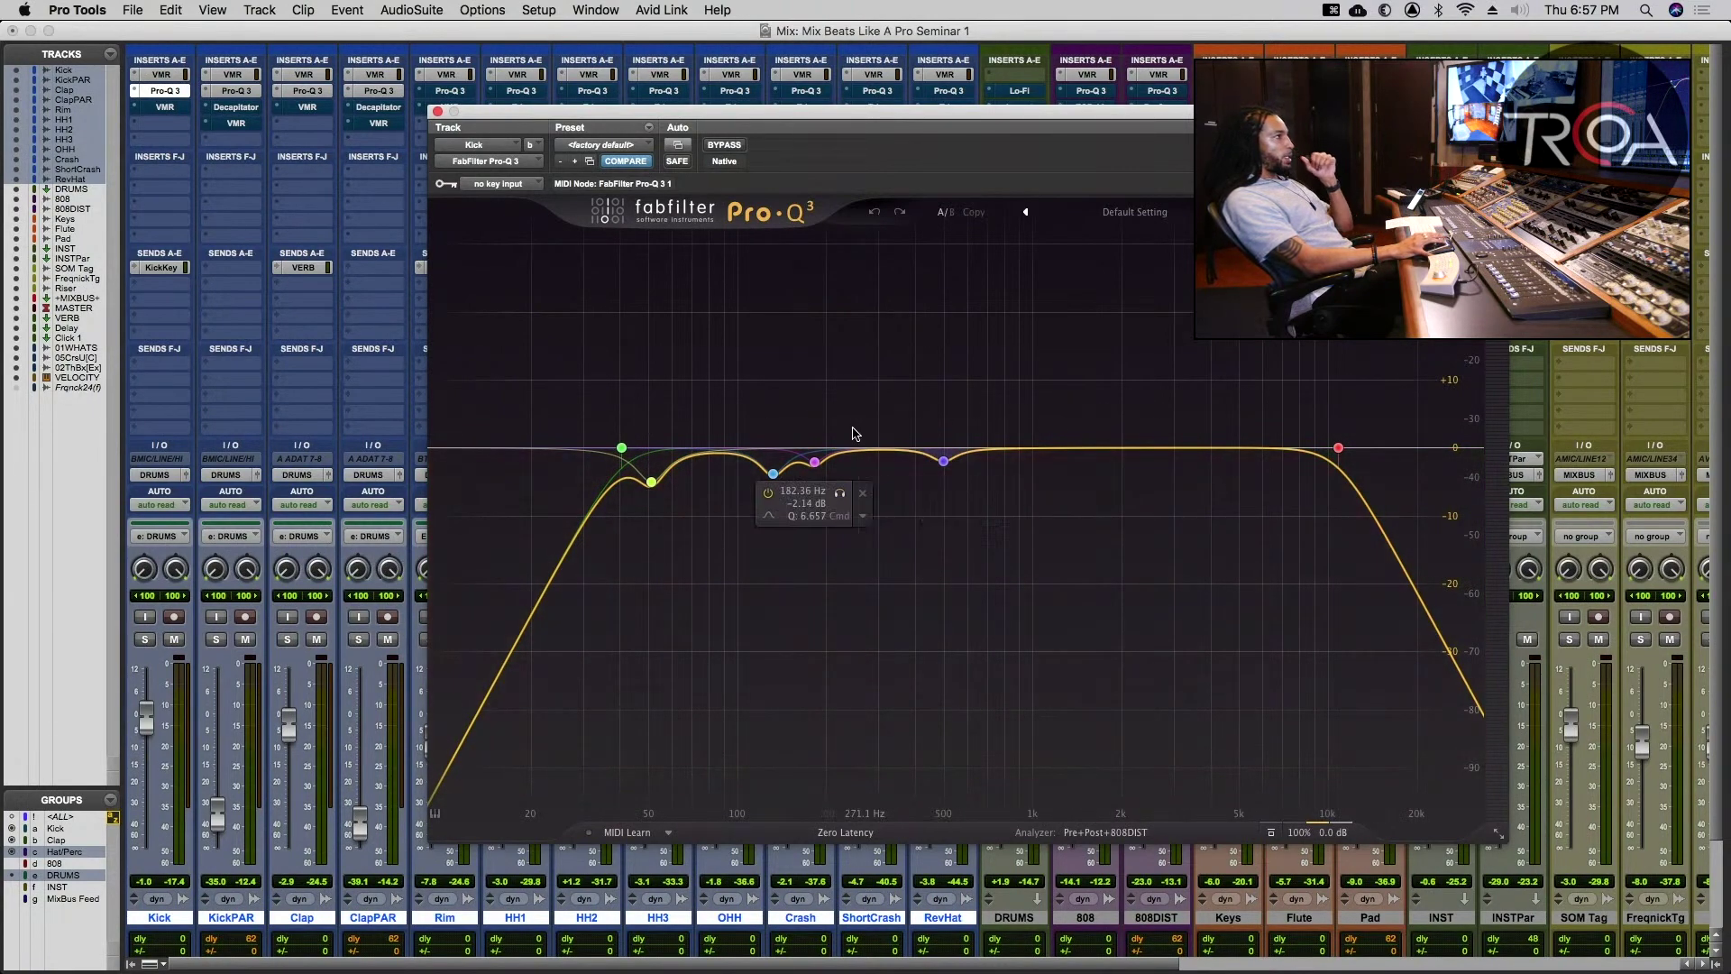
pyautogui.click(772, 474)
pyautogui.click(144, 639)
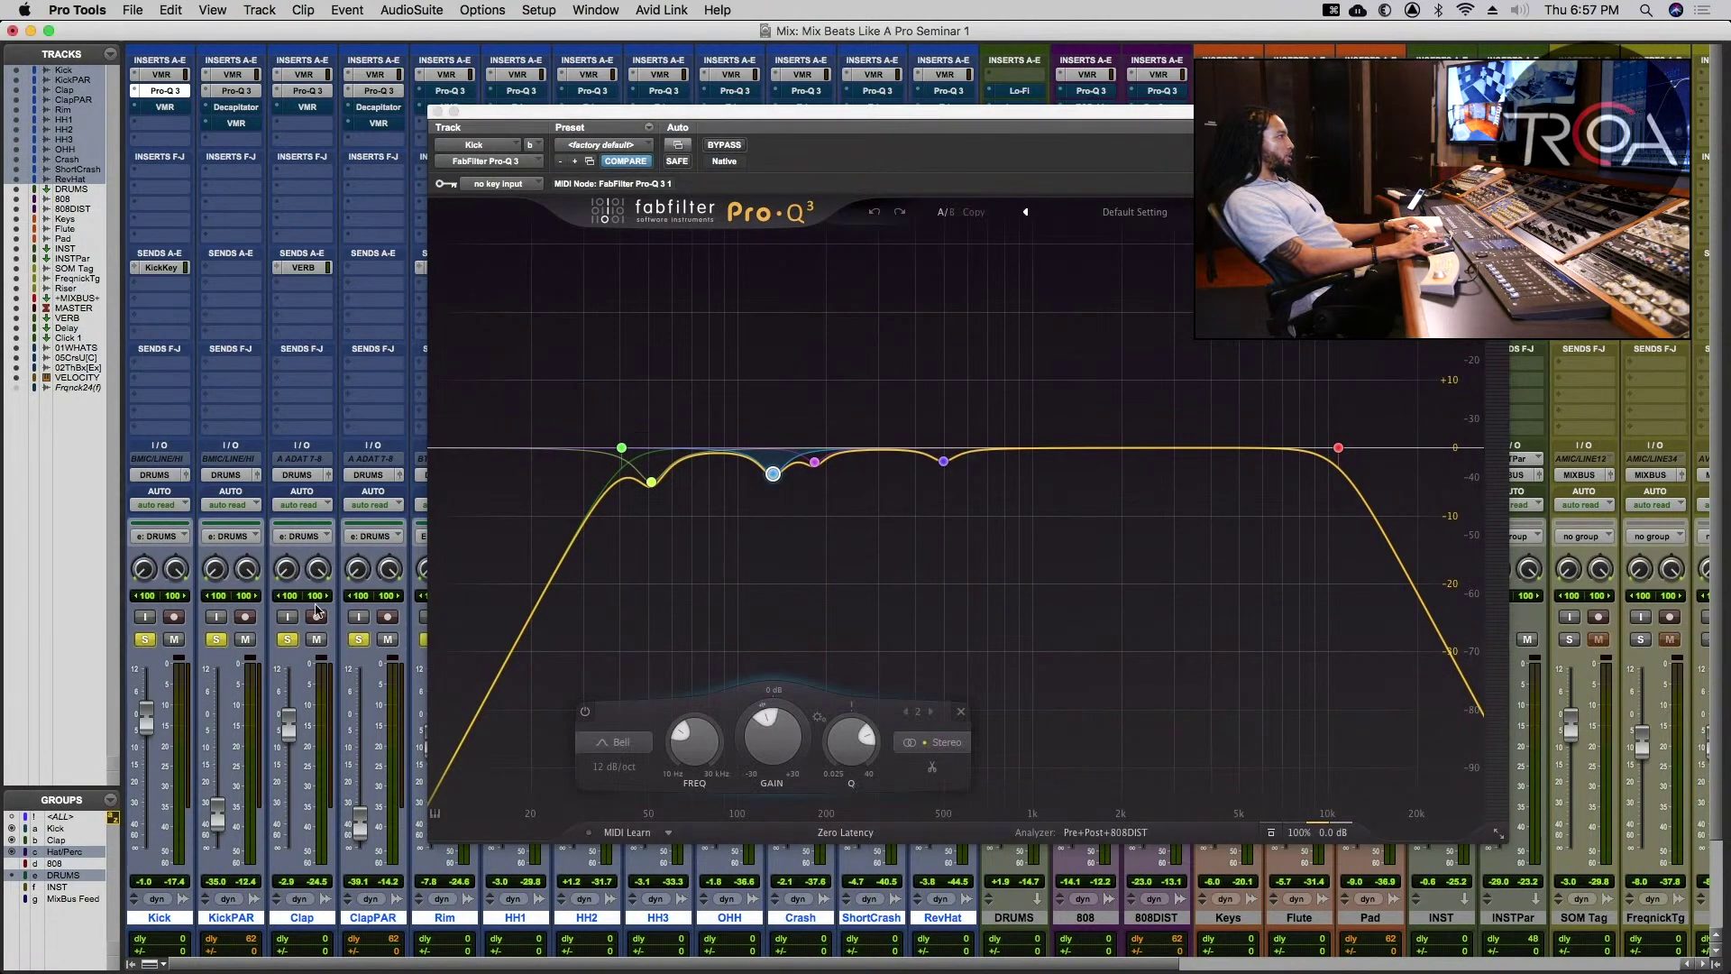
pyautogui.click(150, 641)
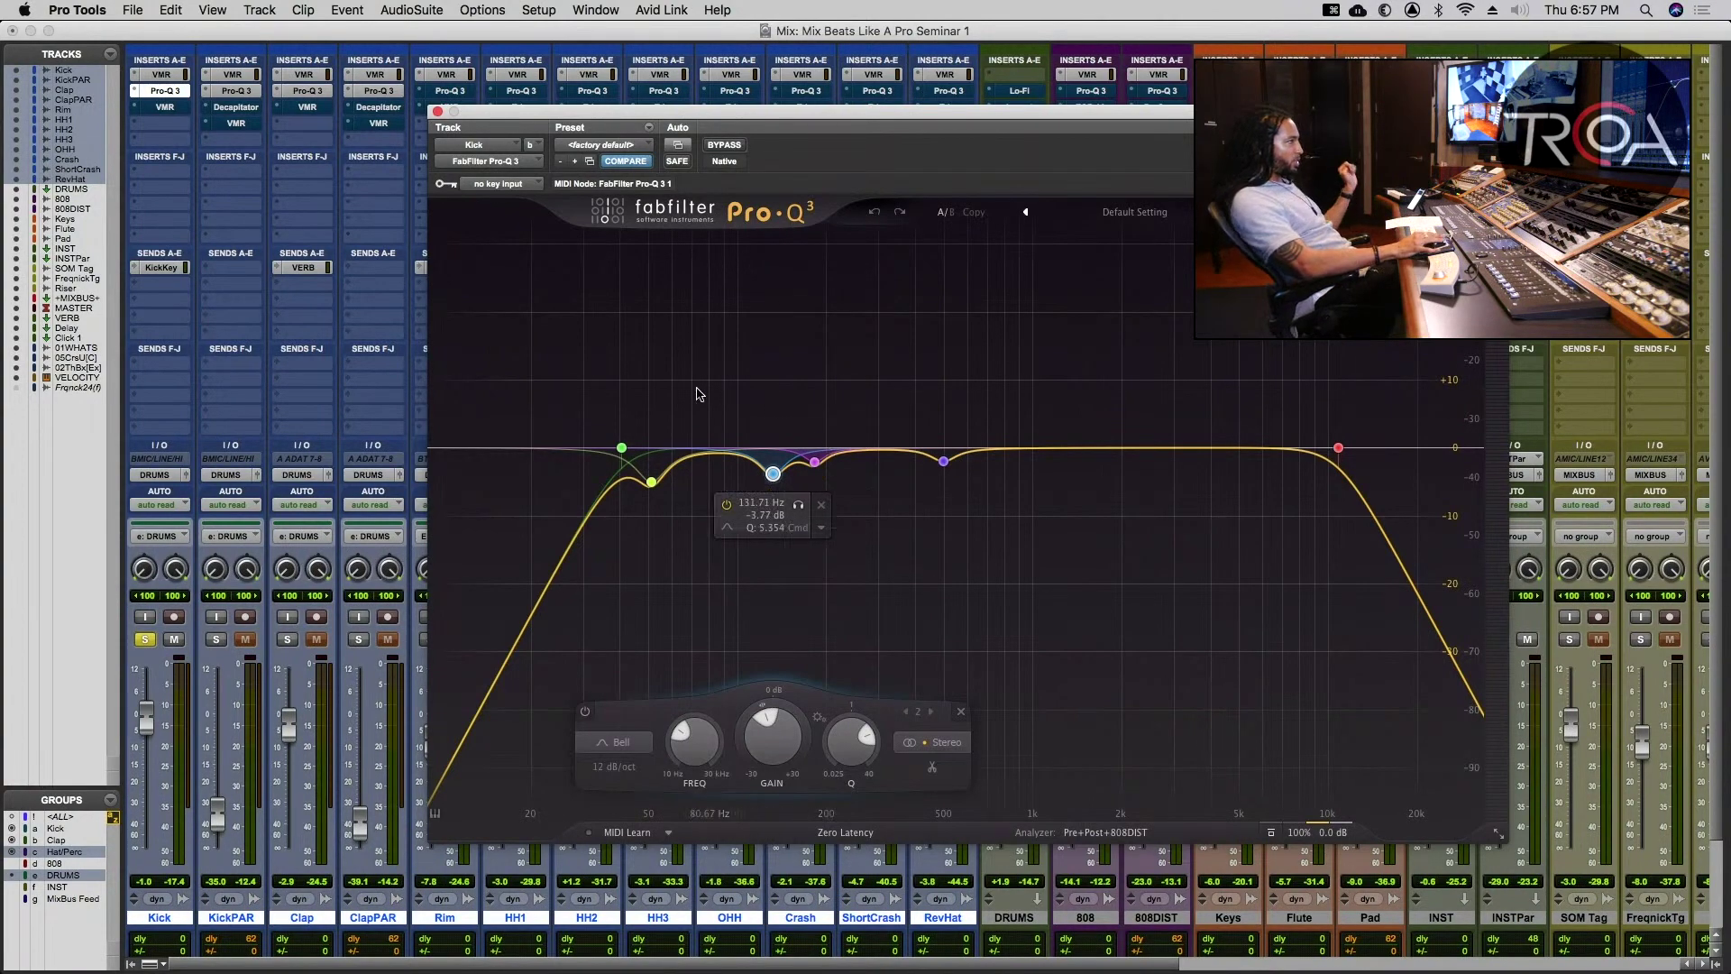
# - Try sweeping a narrow bell boost of +14.62 dB down from 1554 Hz on the Kick's EQ, and delete the band
pyautogui.moveTo(645, 467)
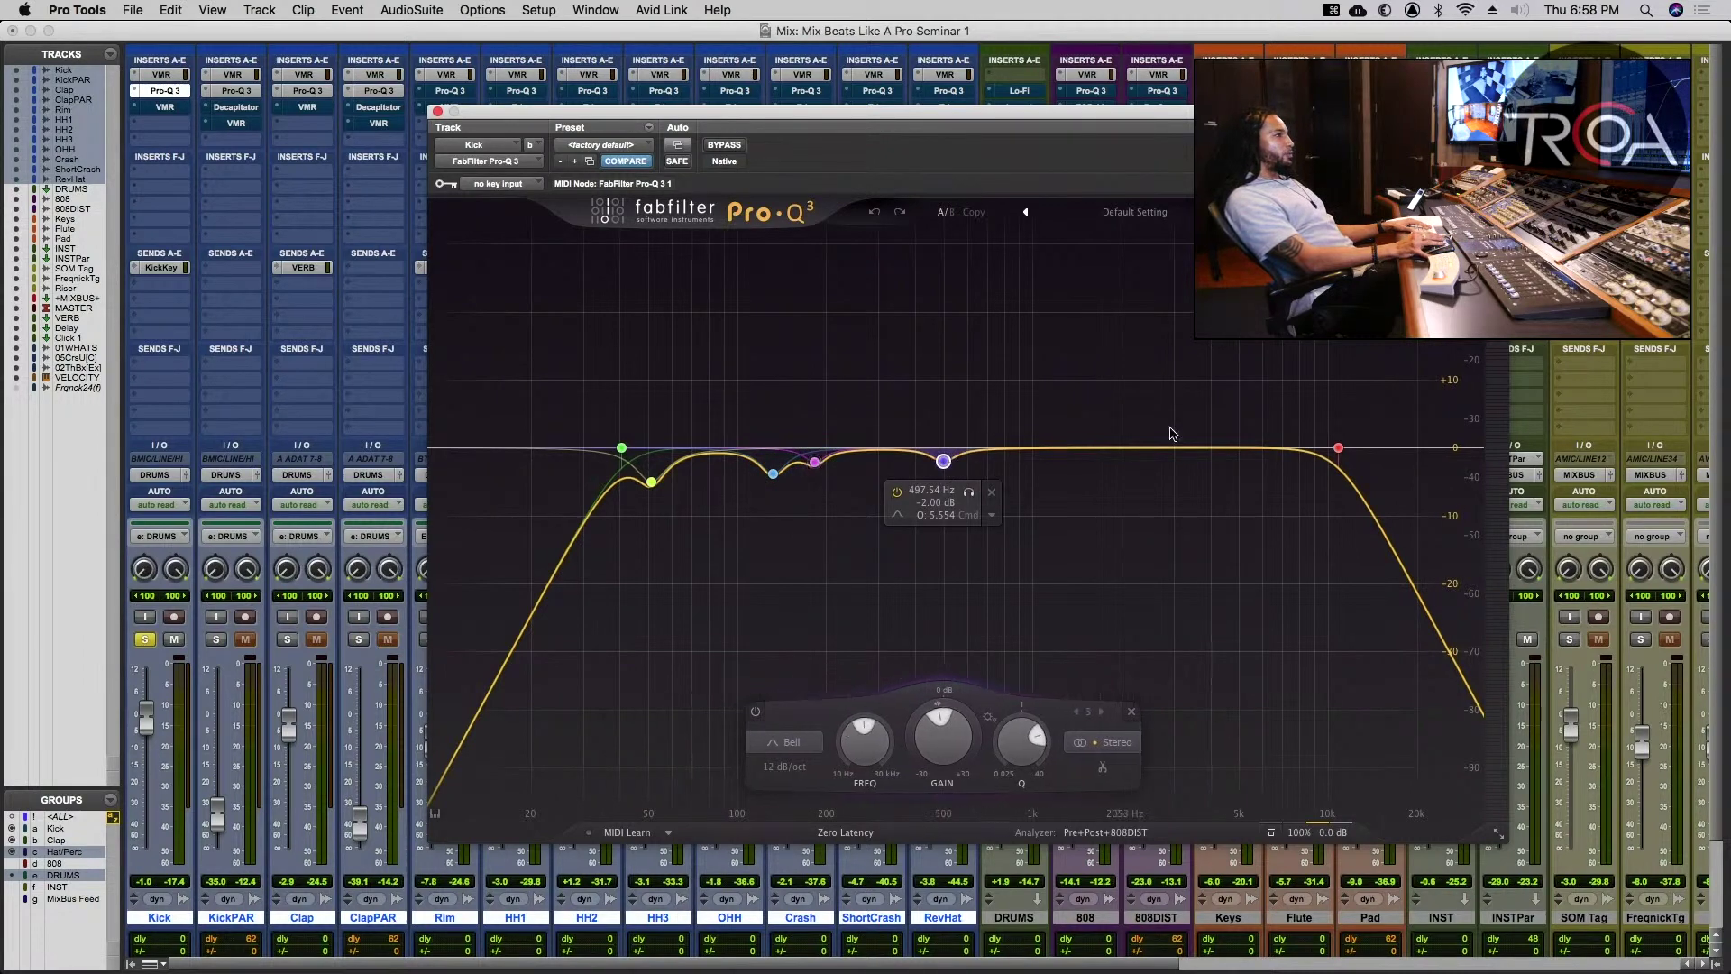
pyautogui.doubleClick(1089, 348)
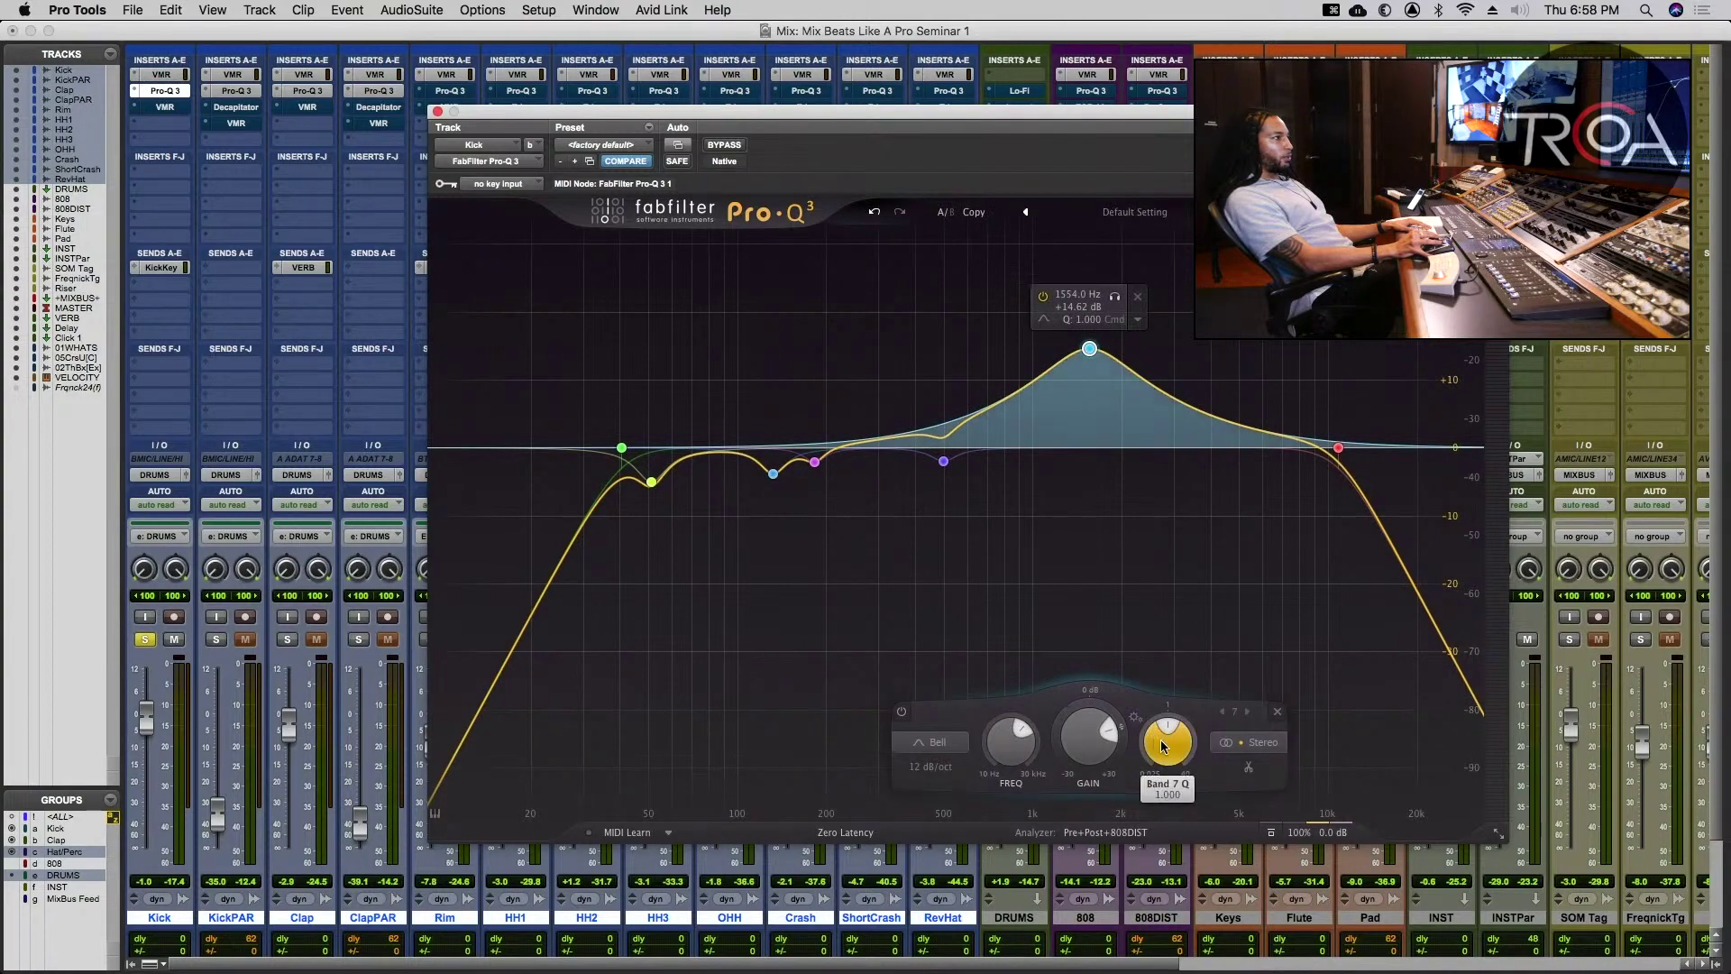
pyautogui.moveTo(1163, 744); pyautogui.dragTo(1179, 659)
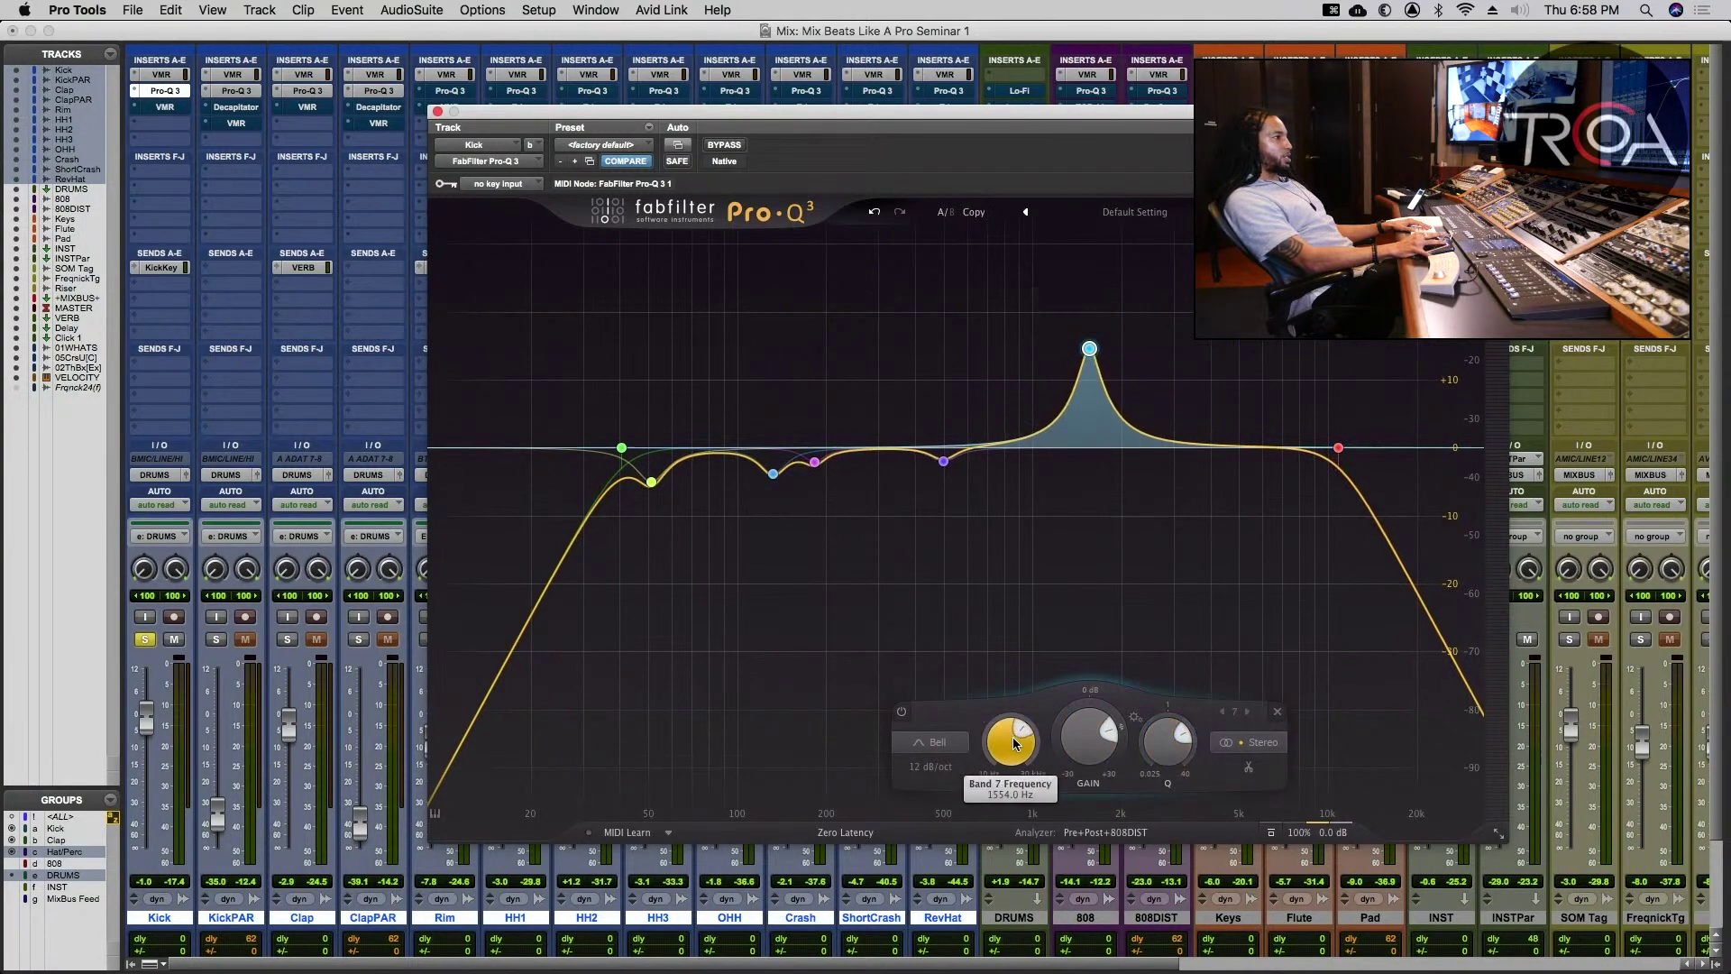
pyautogui.moveTo(1014, 743); pyautogui.dragTo(955, 757)
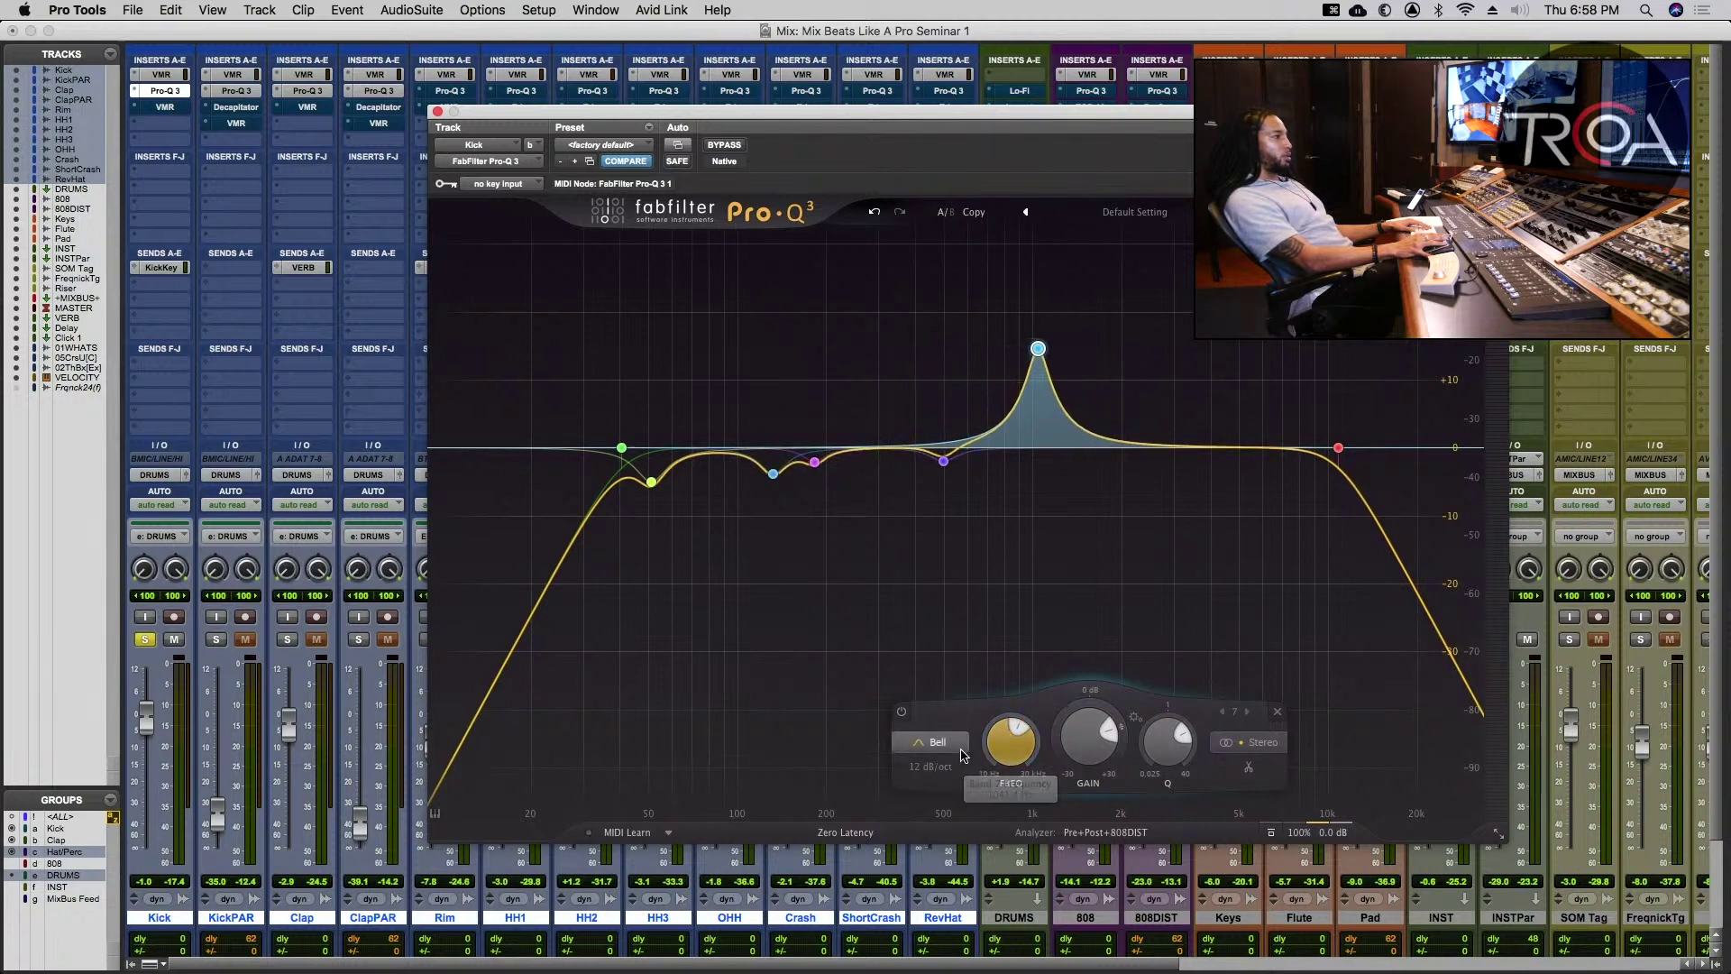
pyautogui.click(1277, 712)
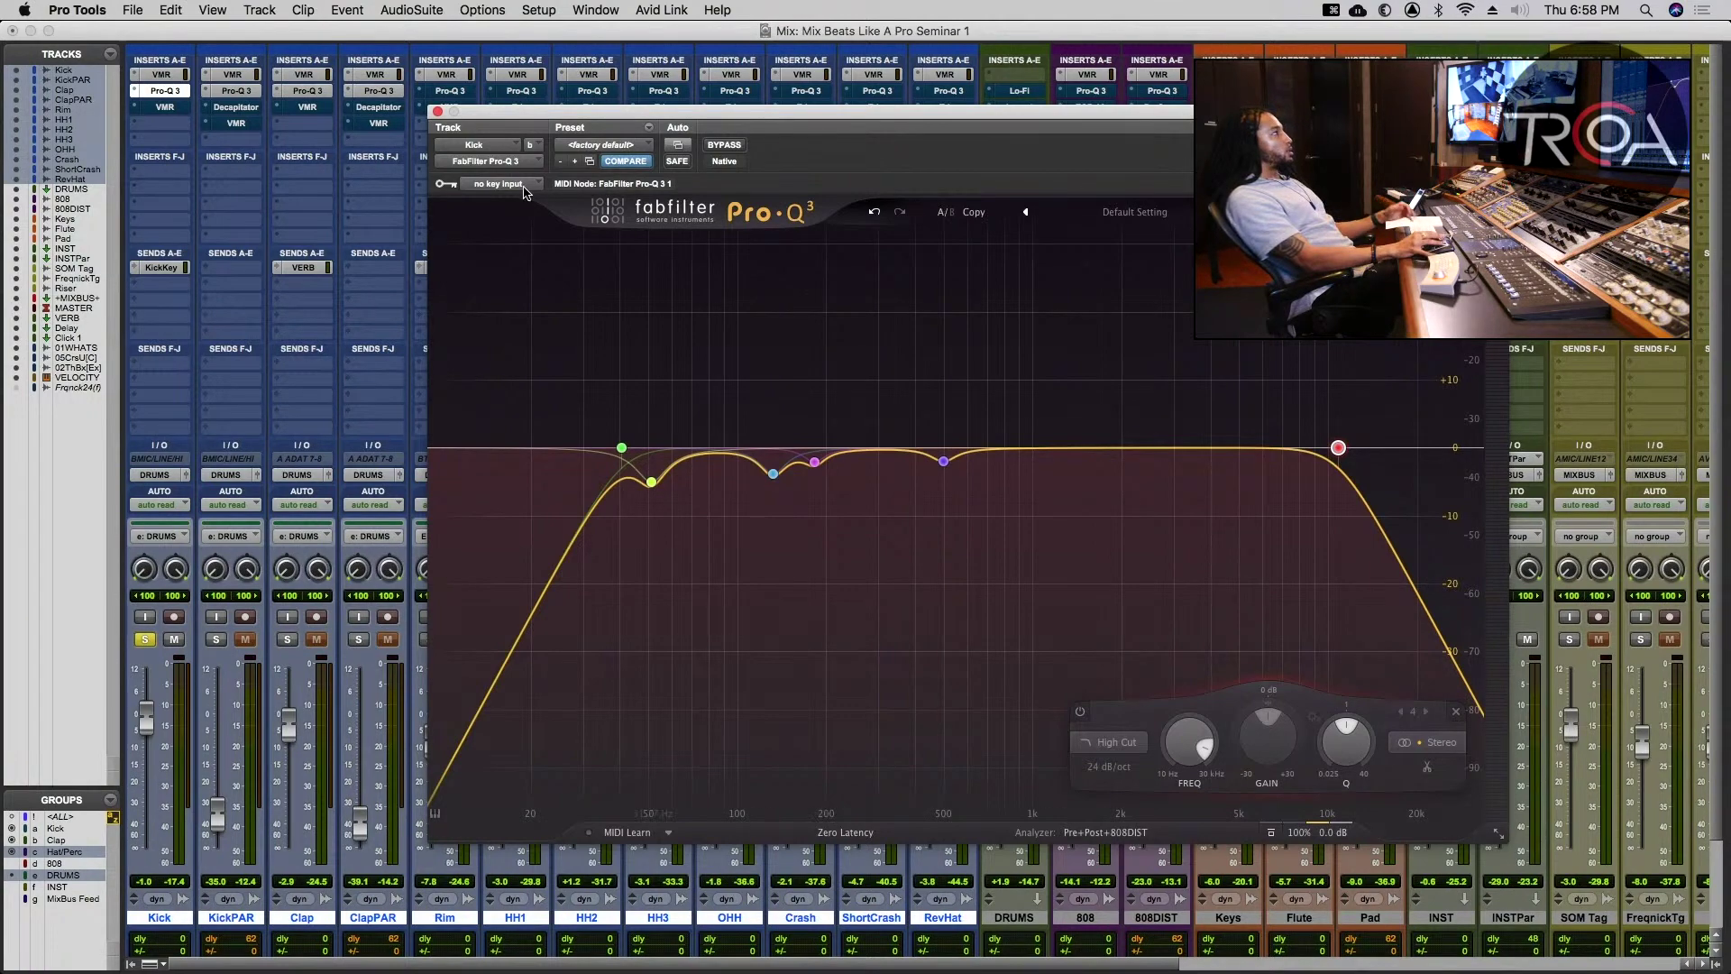
# - Open the Kick track's Virtual Mix Rack and examine the LF and HMF settings of its FG-S EQ
pyautogui.click(175, 109)
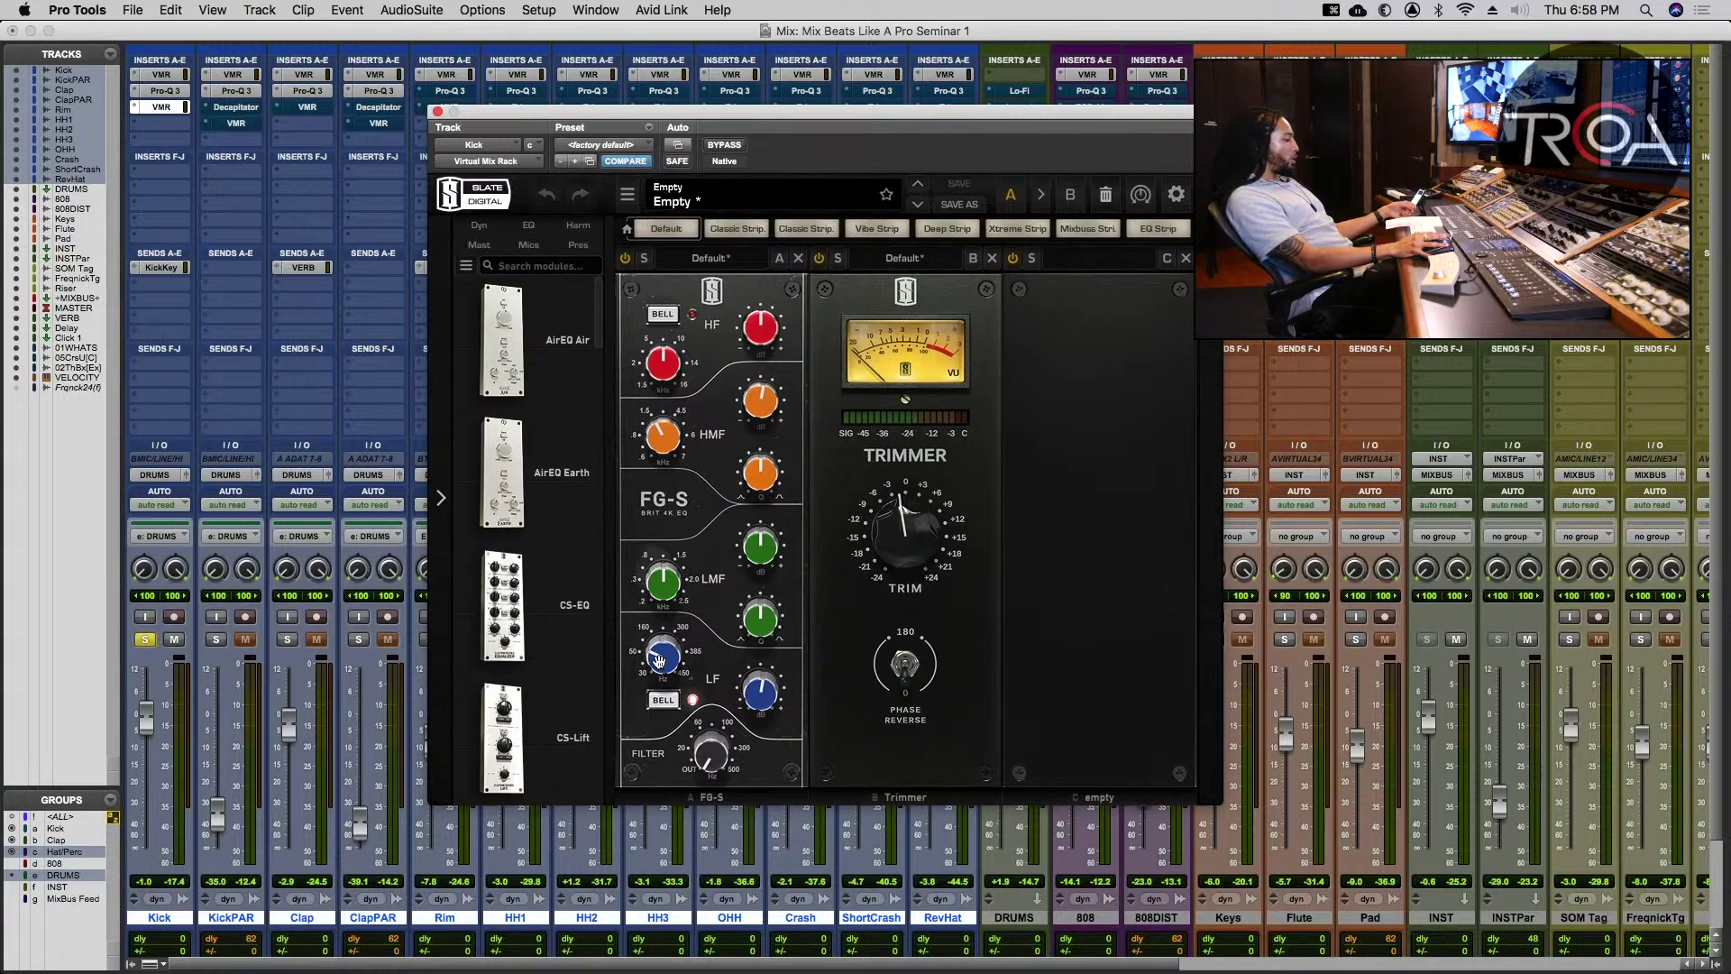
pyautogui.moveTo(659, 660)
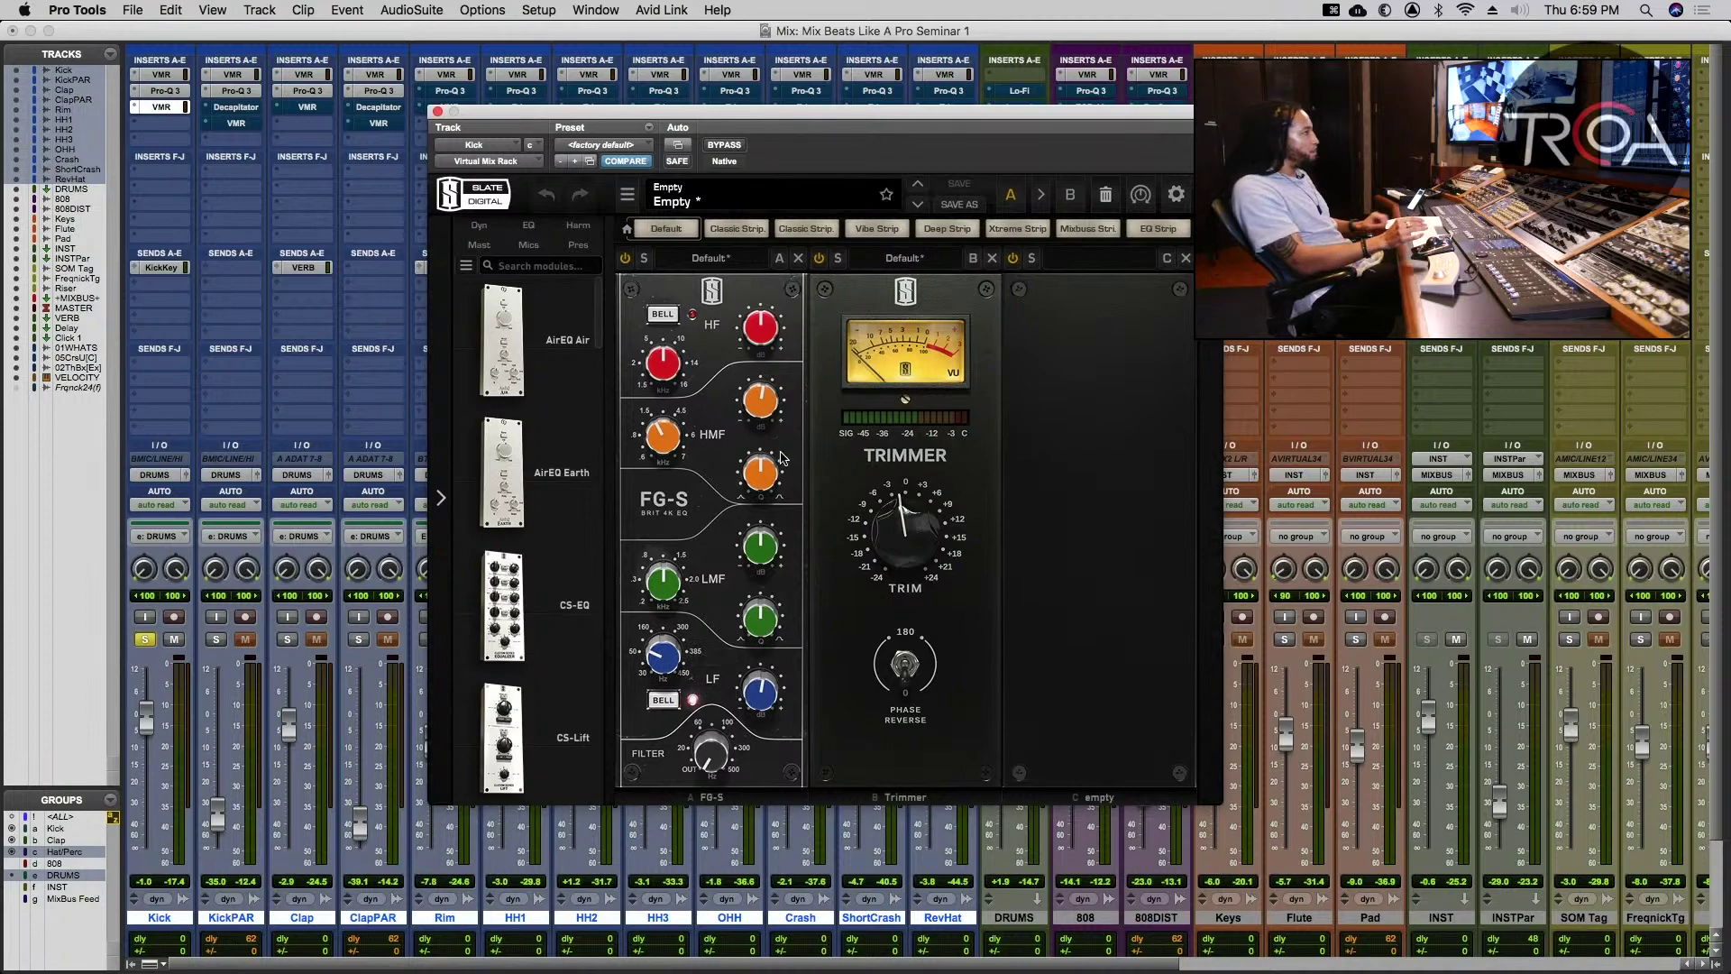
pyautogui.moveTo(783, 458)
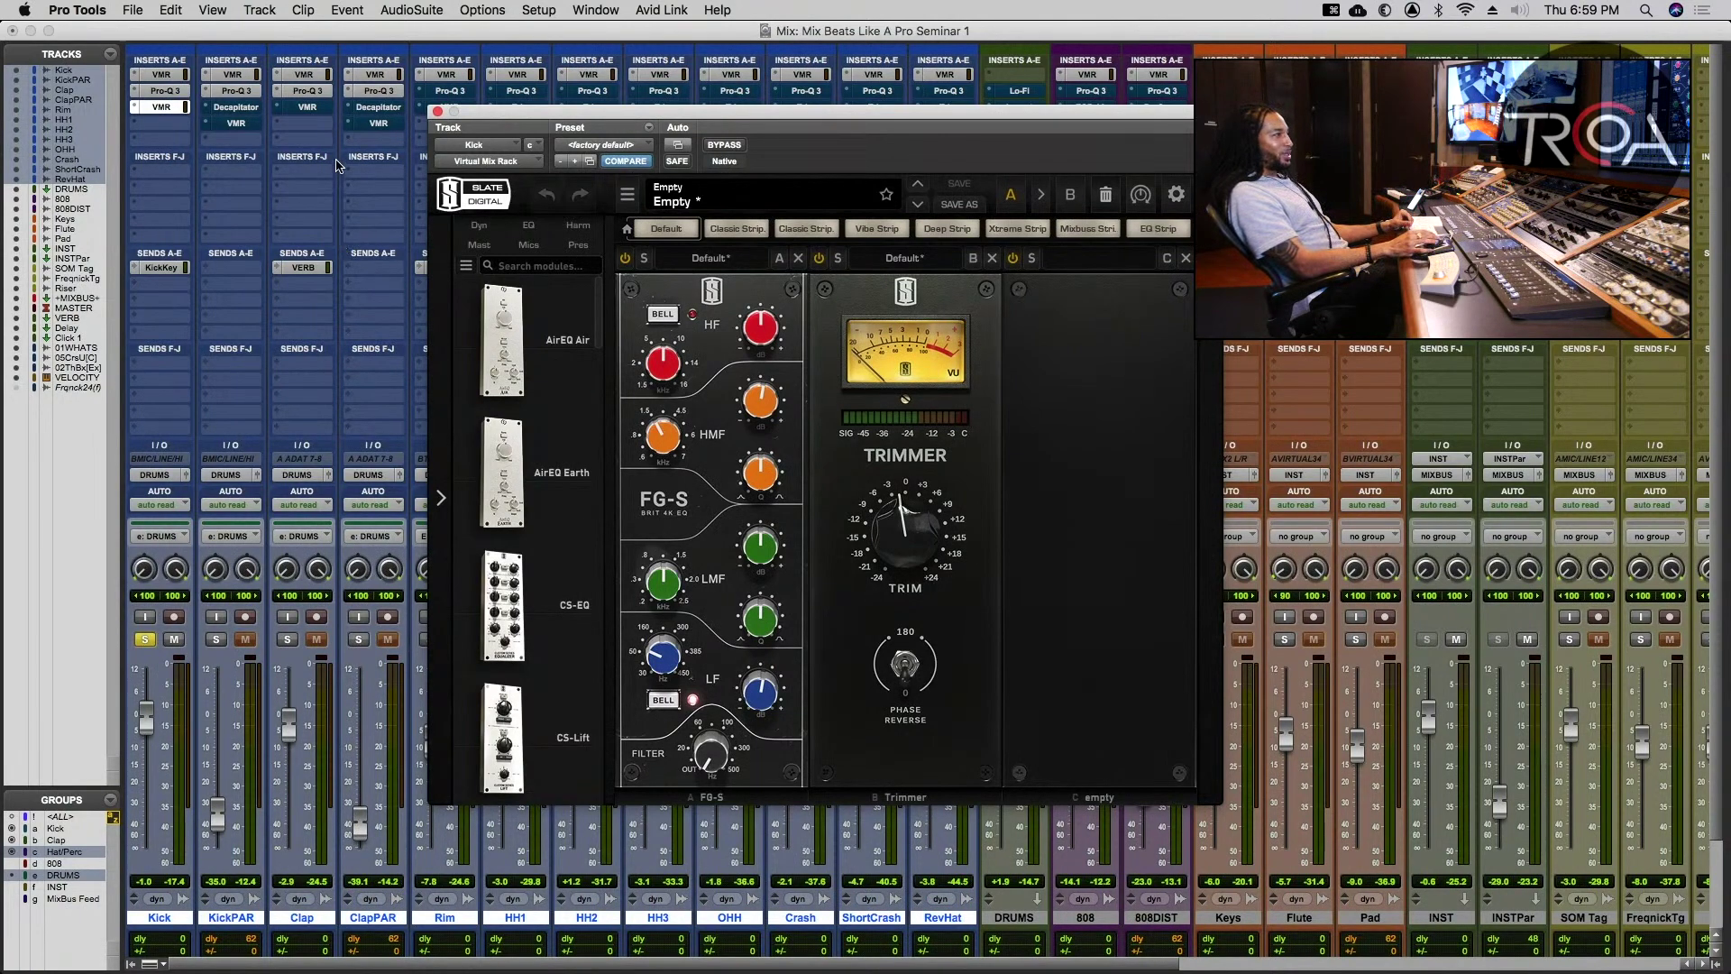
# - Close the Kick's Virtual Mix Rack and look through the KickPAR track's Virtual Mix Rack, Pro-Q 3 and Decapitator inserts
pyautogui.click(437, 112)
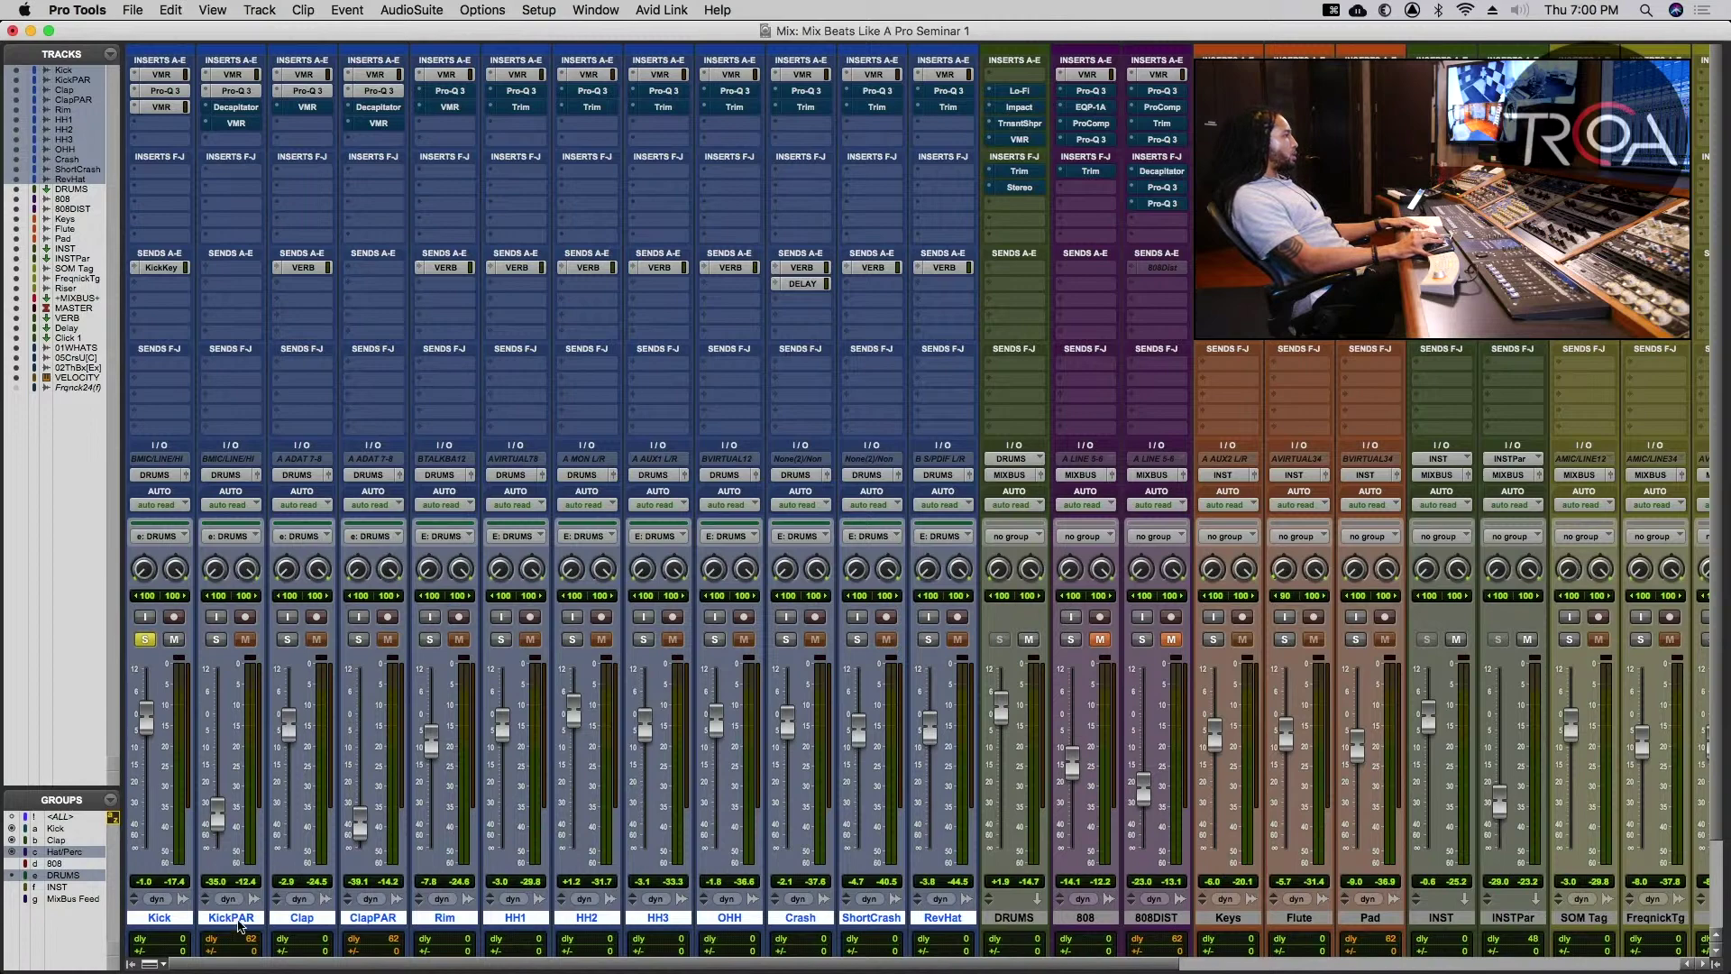
pyautogui.click(239, 920)
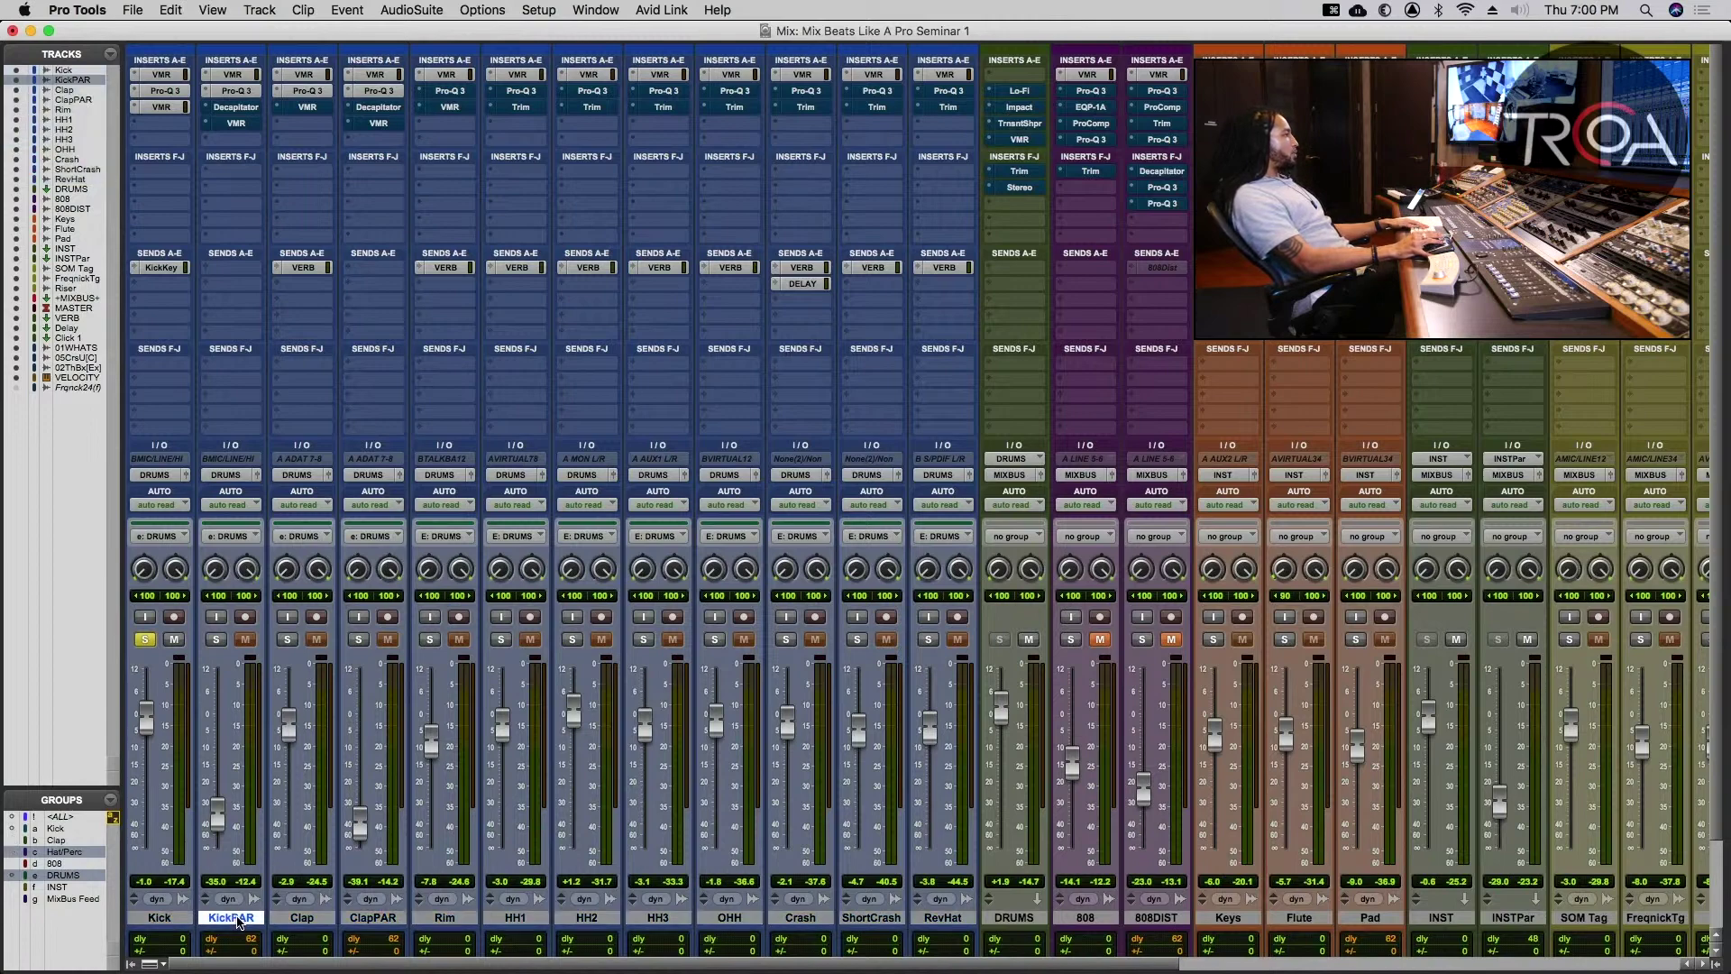
pyautogui.click(176, 919)
pyautogui.rightClick(170, 919)
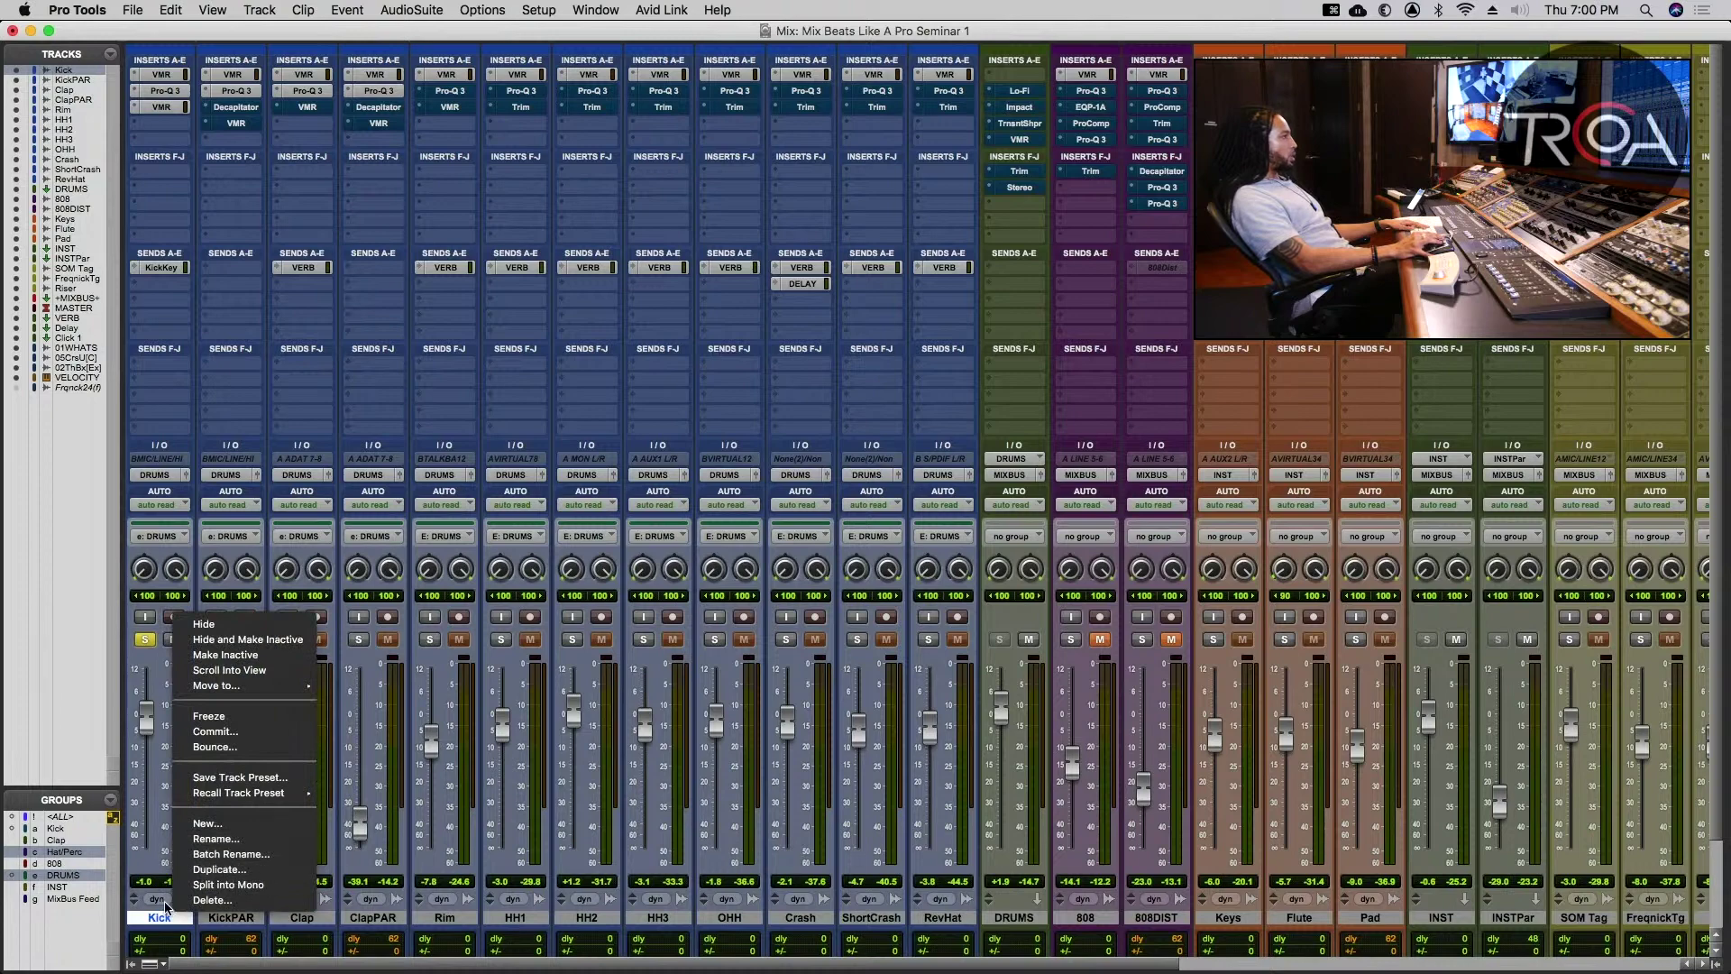
pyautogui.click(153, 926)
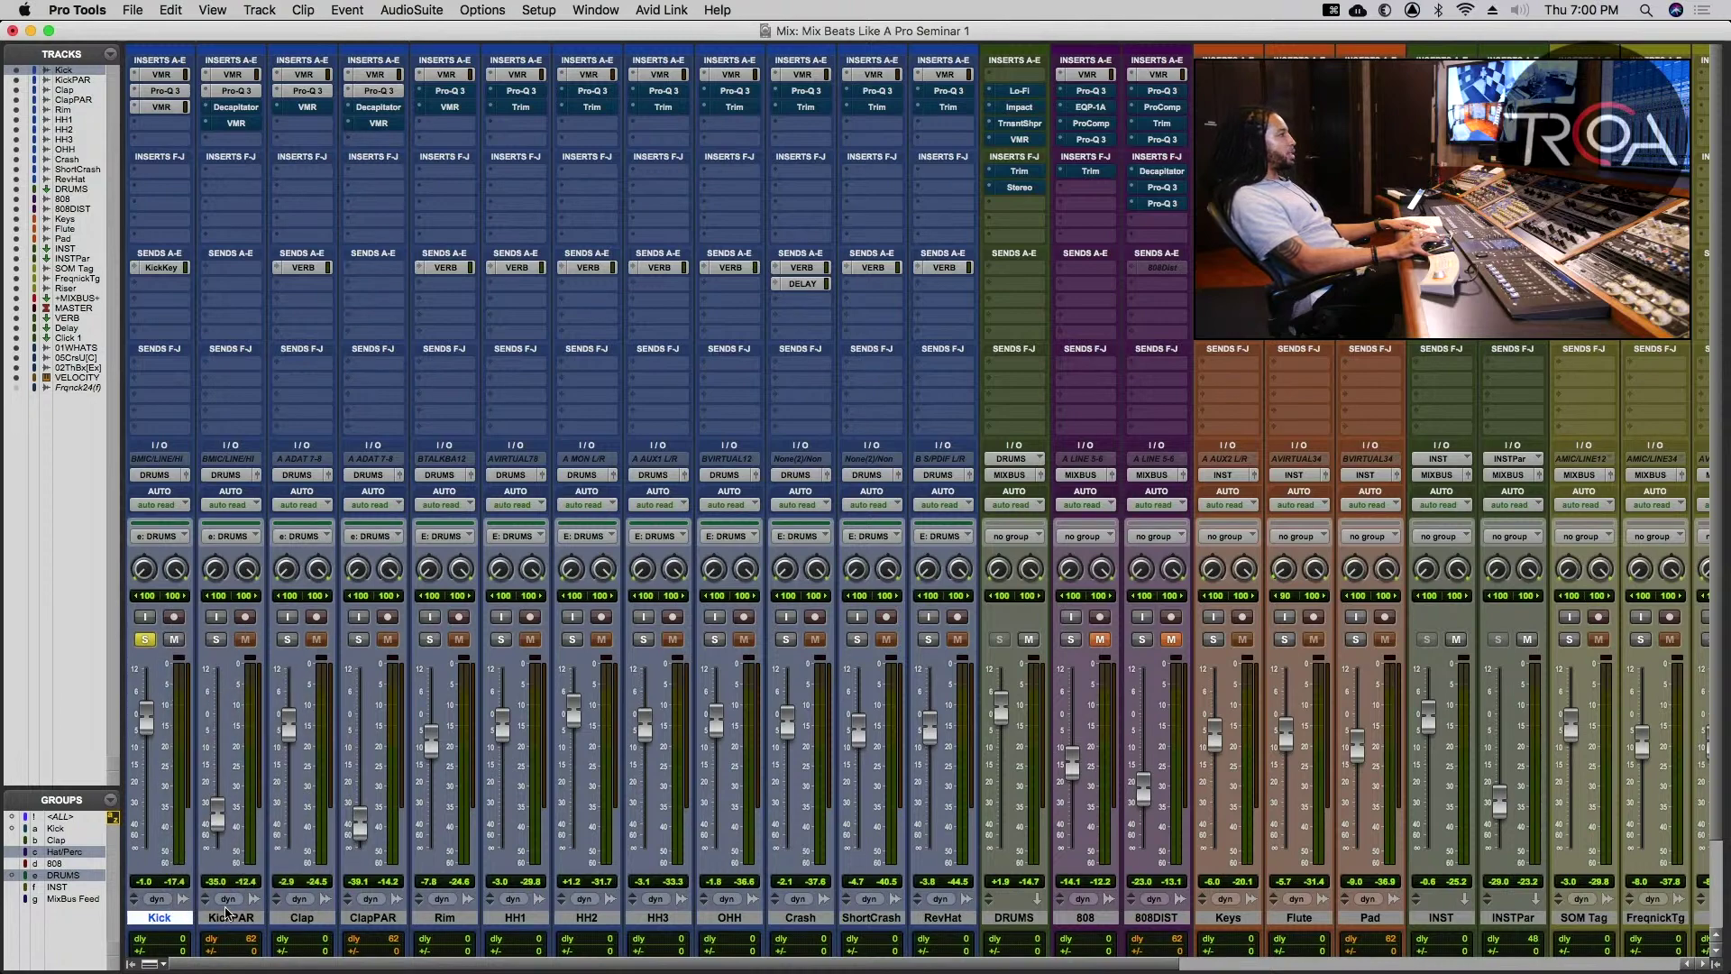
pyautogui.click(237, 76)
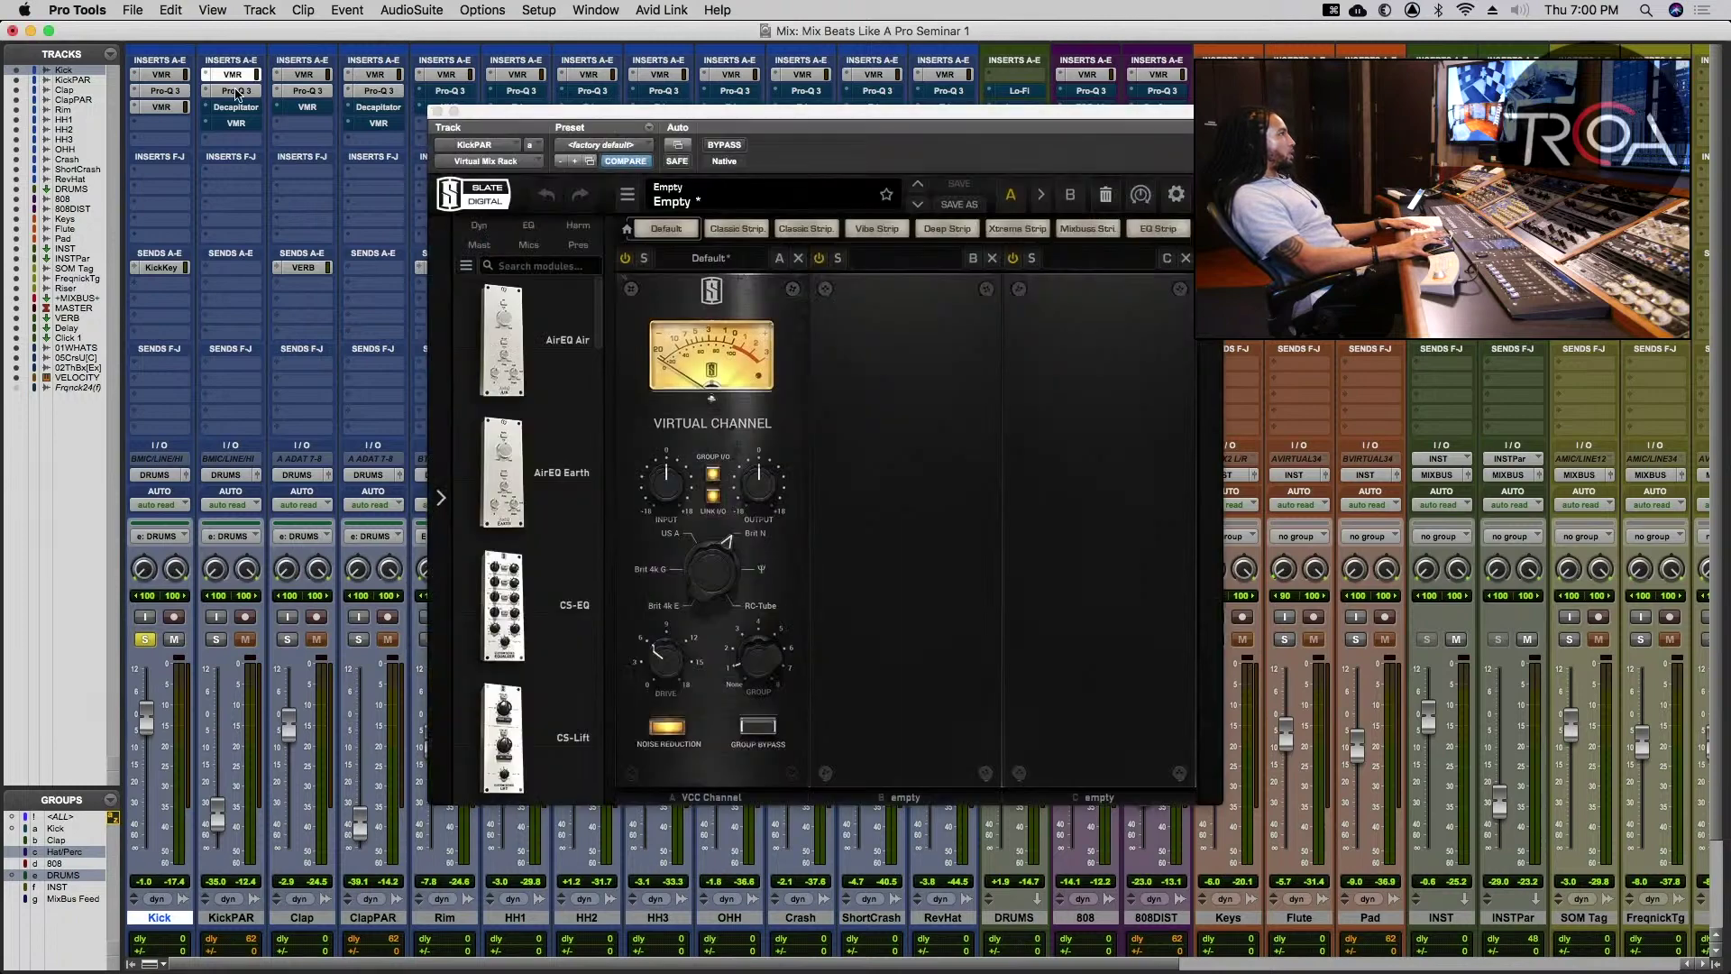
pyautogui.click(237, 91)
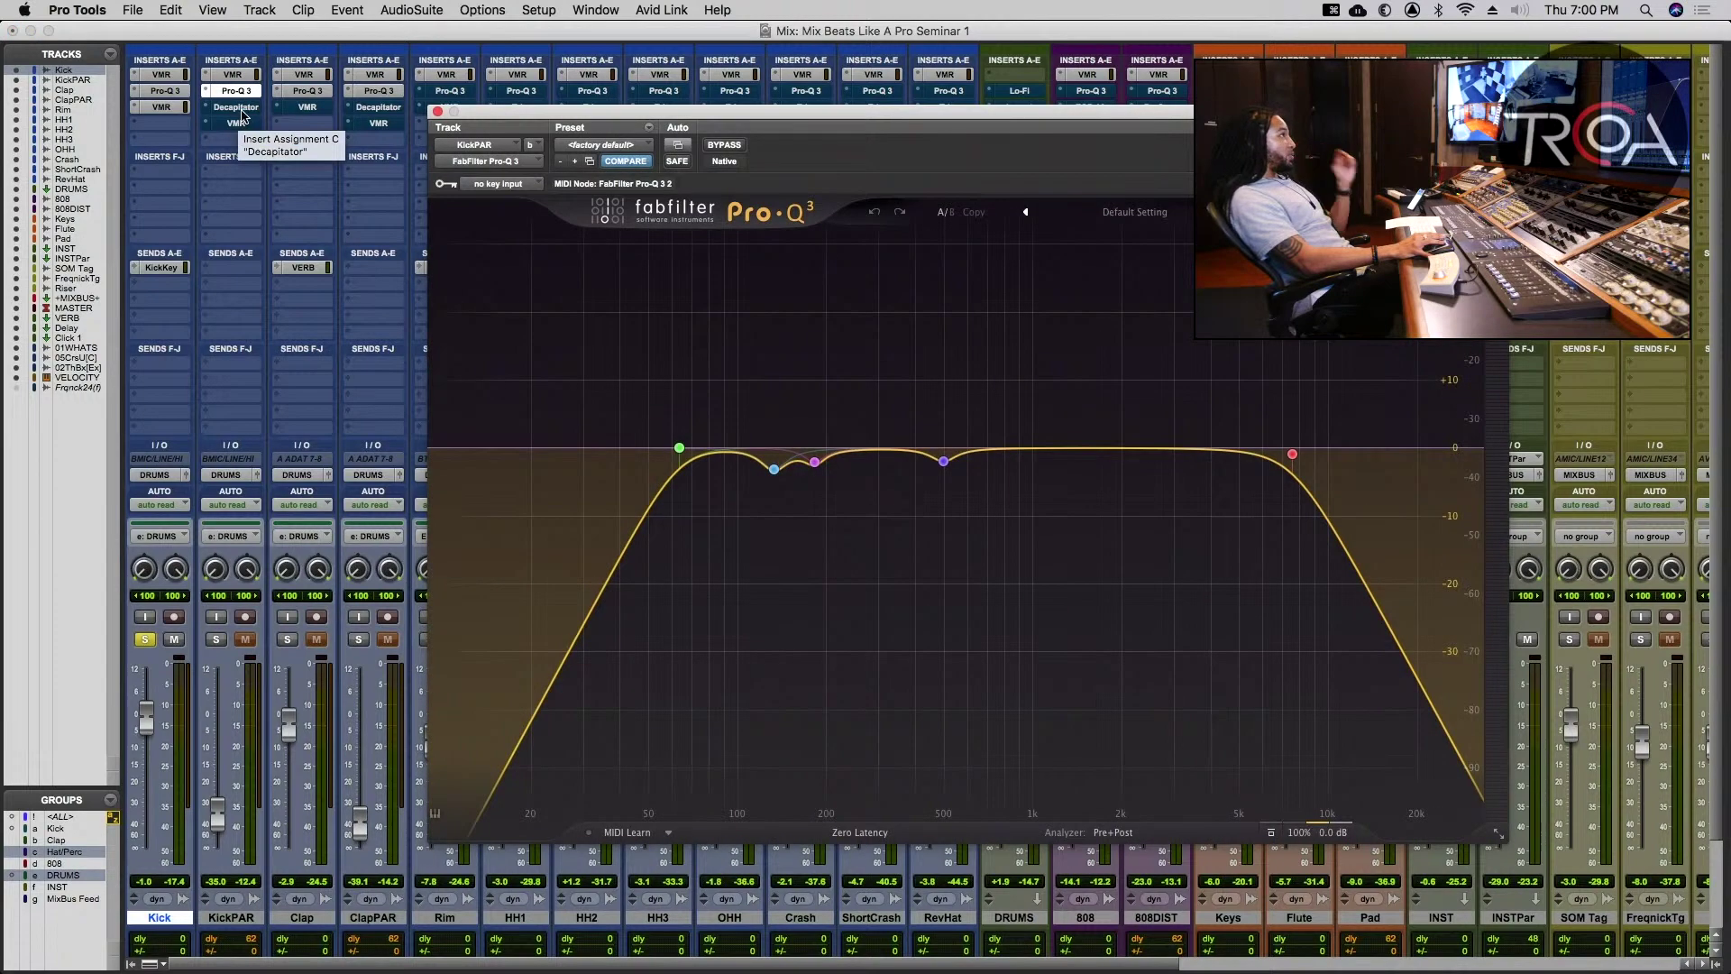
pyautogui.click(239, 107)
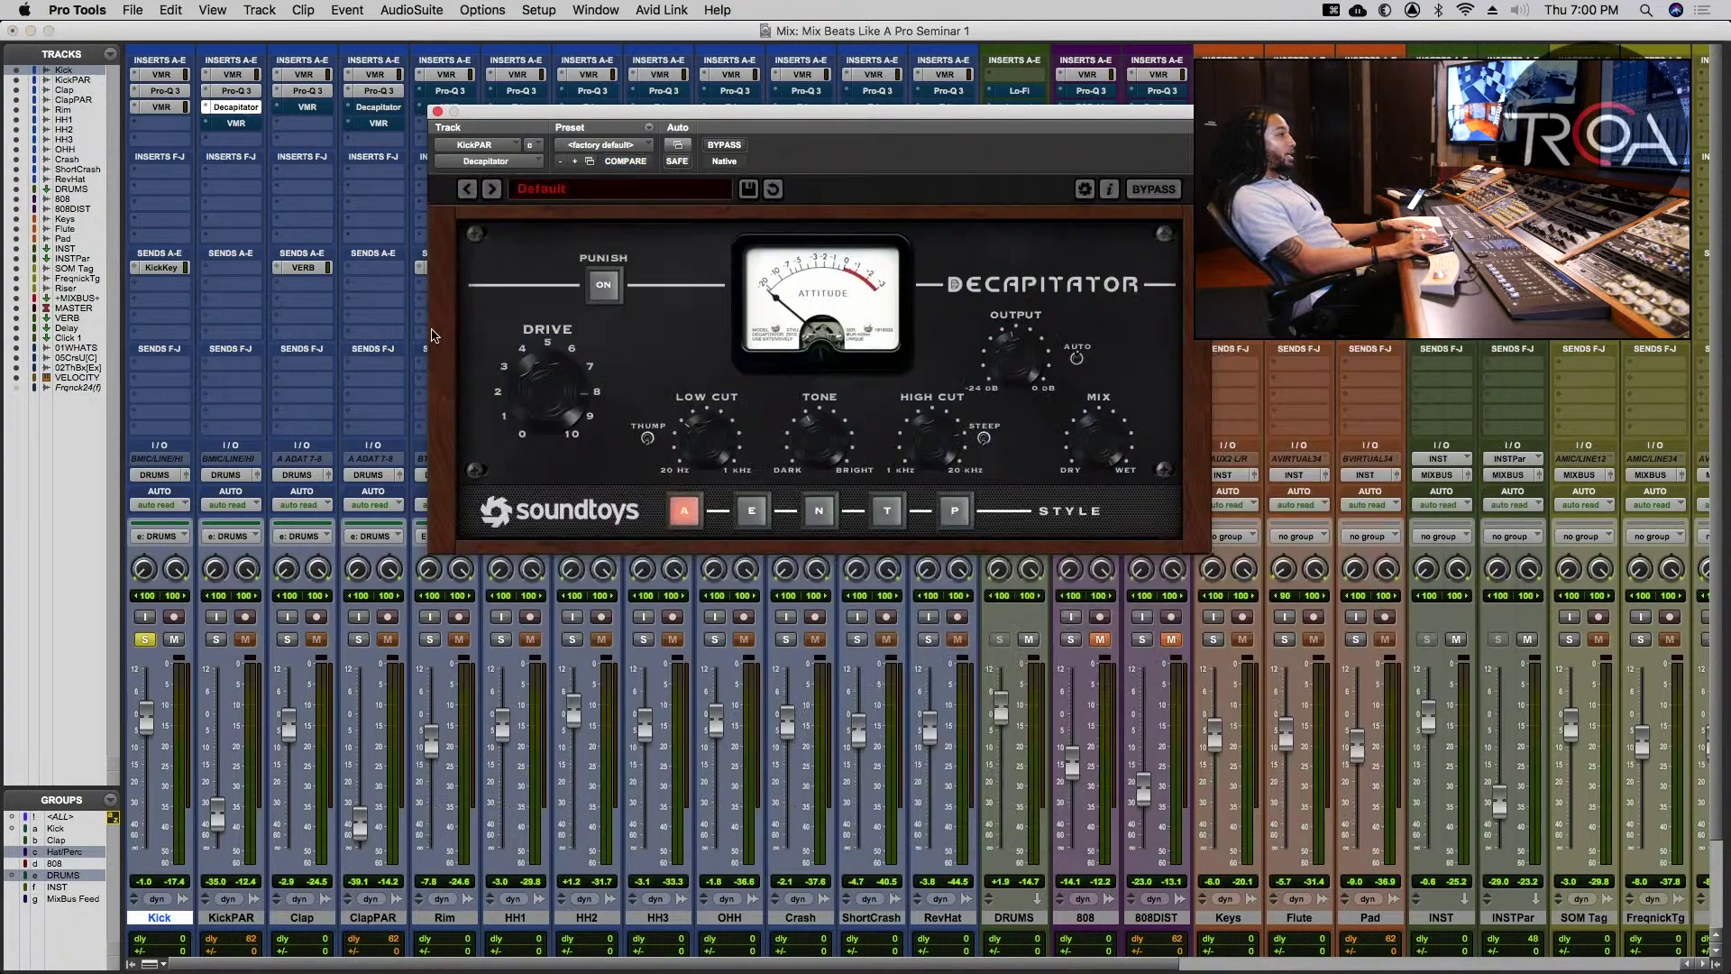
# - Solo only KickPAR, raise its fader to 0.0 dB, and play it back from 0:15
pyautogui.click(217, 640)
pyautogui.click(210, 640)
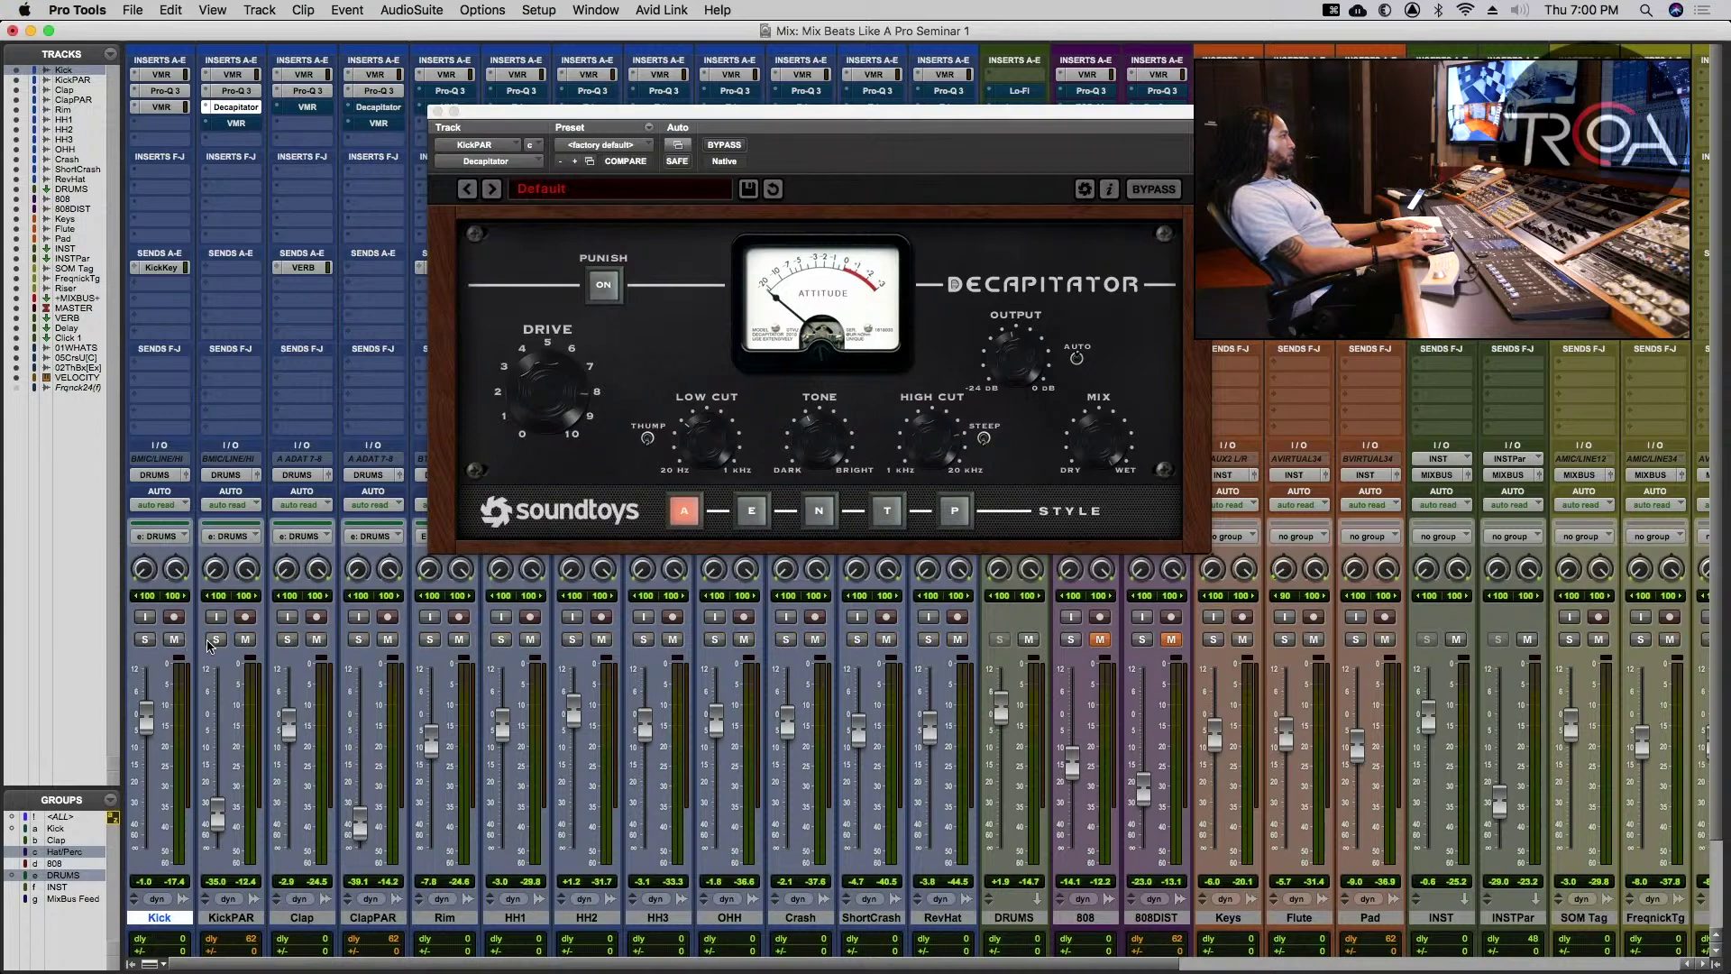
pyautogui.click(215, 641)
pyautogui.press('super+equal')
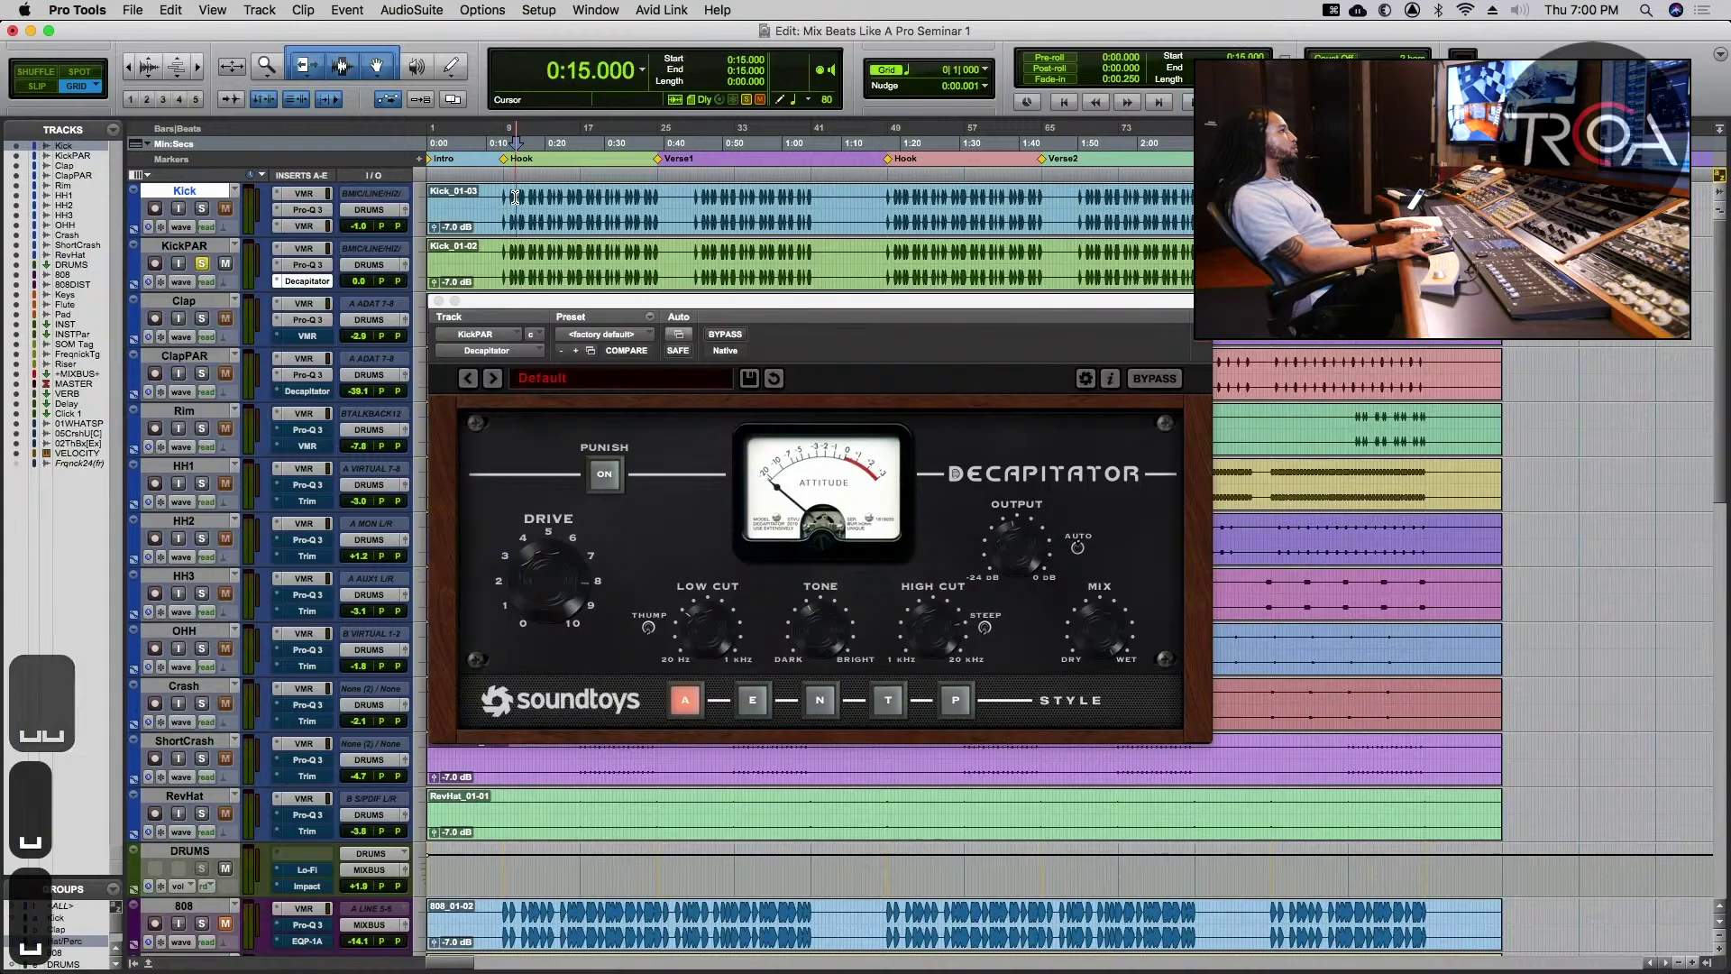
pyautogui.press('space')
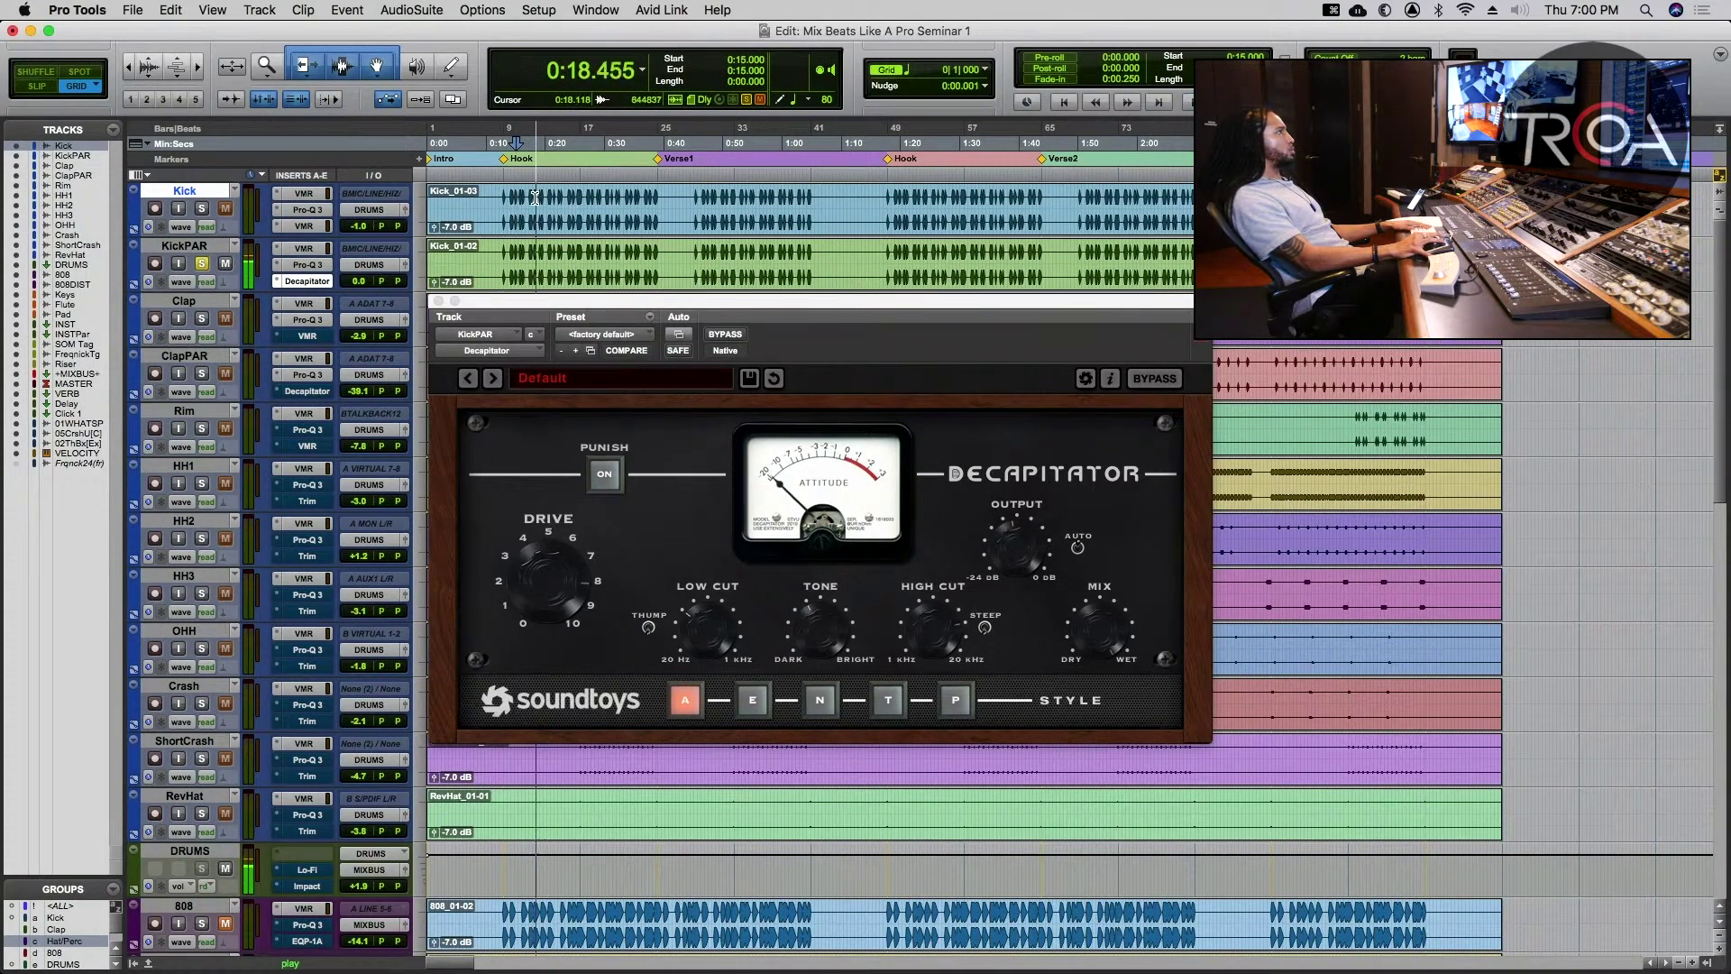
pyautogui.press('super+equal')
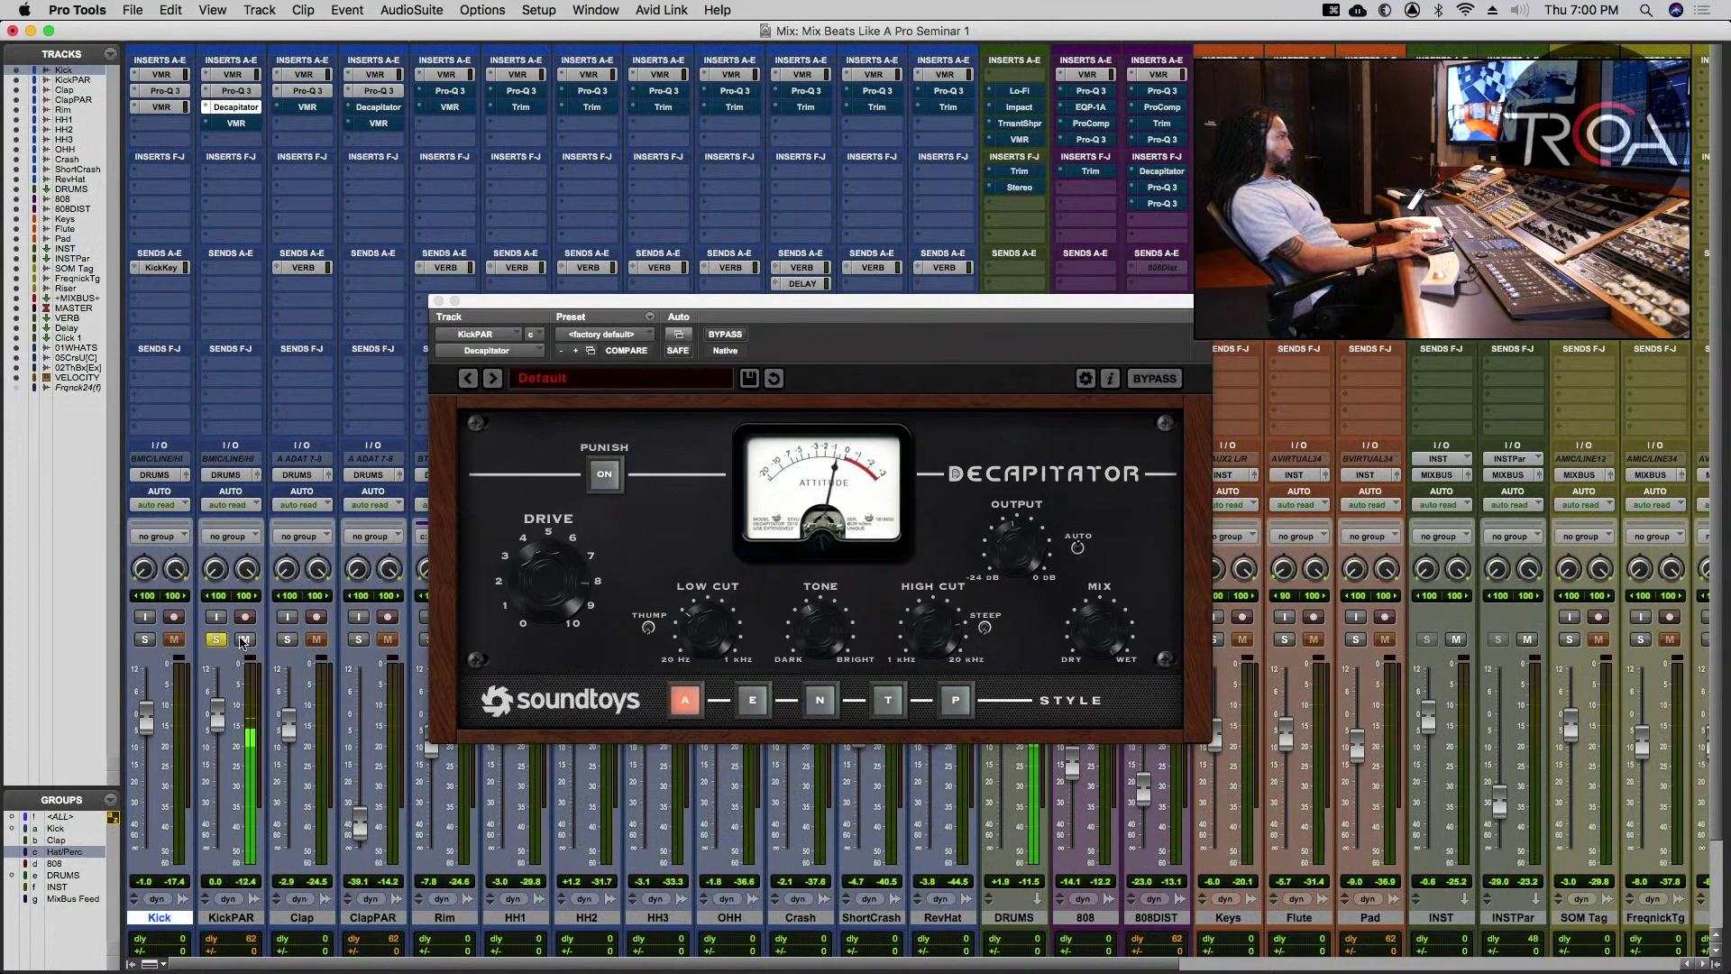
# - Solo the Kick alongside KickPAR, compare with KickPAR muted and unmuted, and bring the KickPAR fader down to -34.7 dB
pyautogui.click(242, 639)
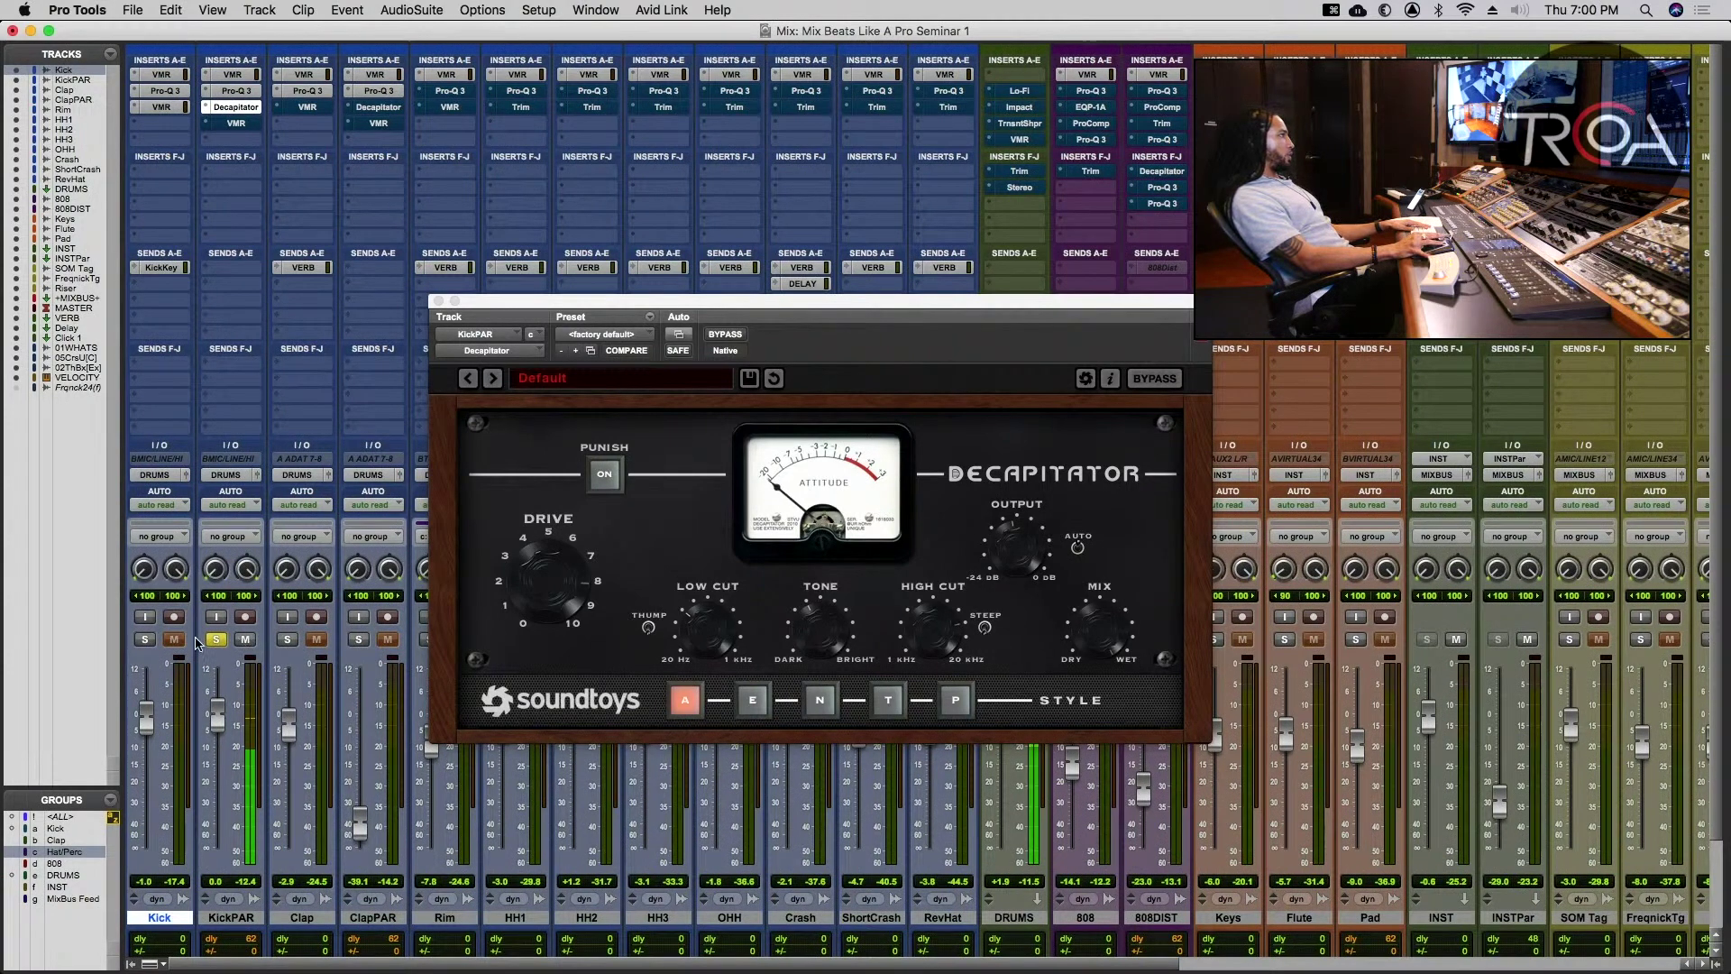
pyautogui.click(144, 639)
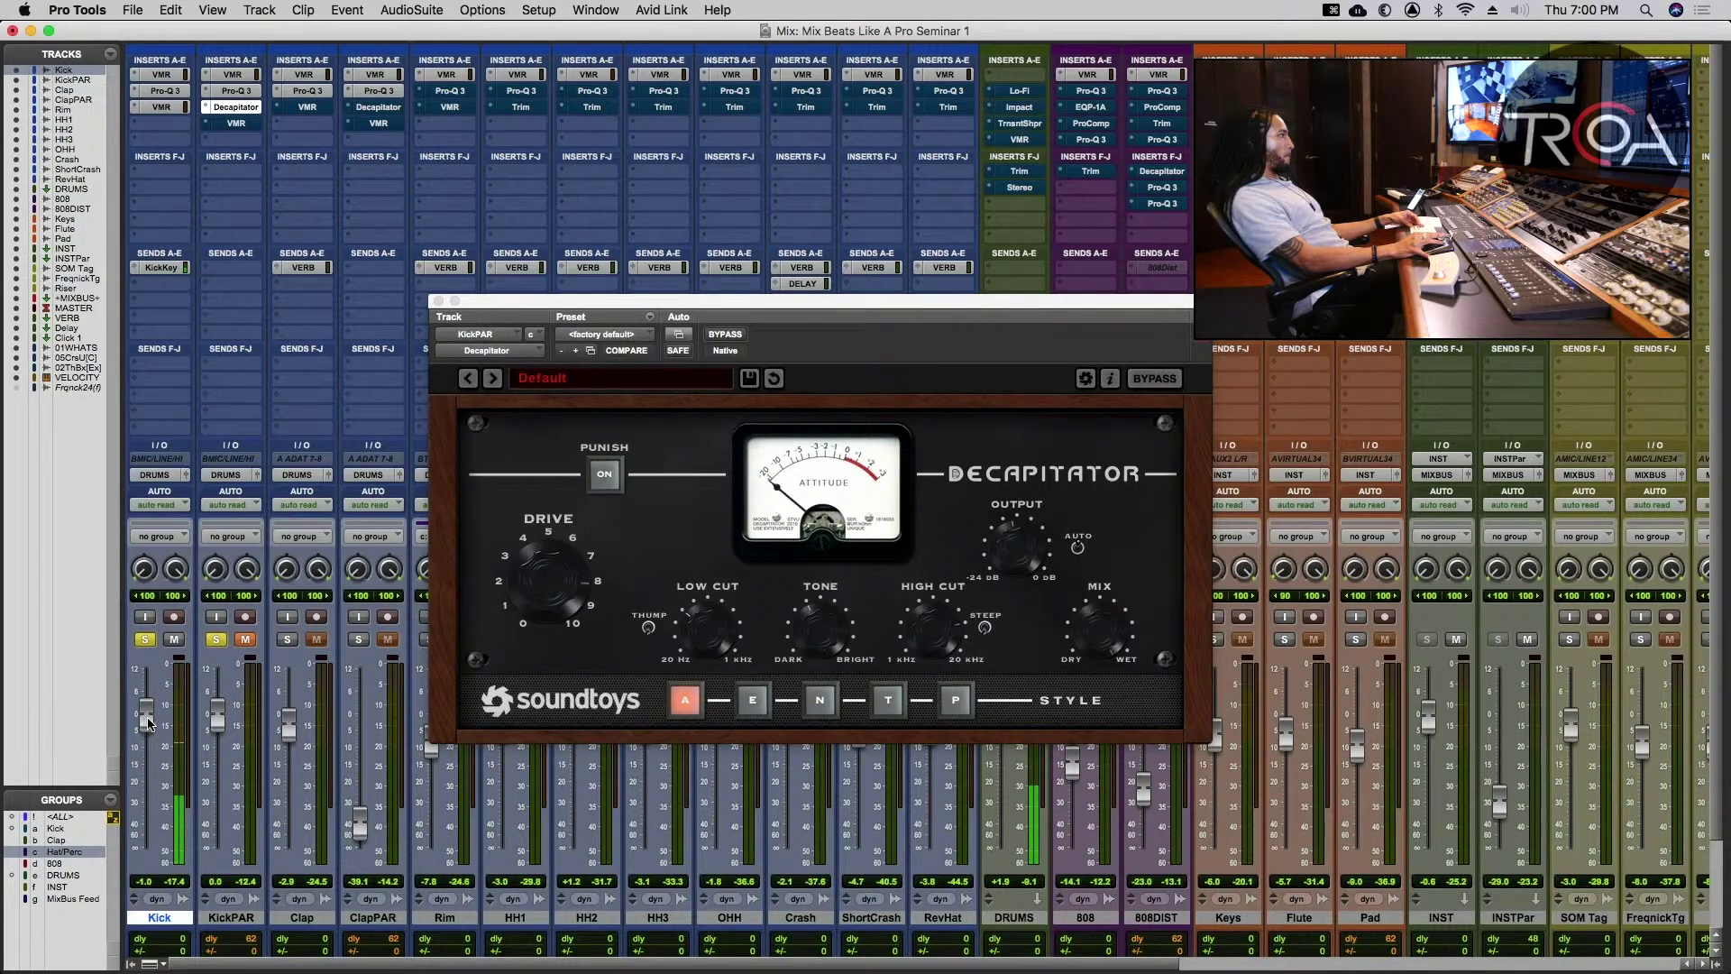
pyautogui.press('super+z')
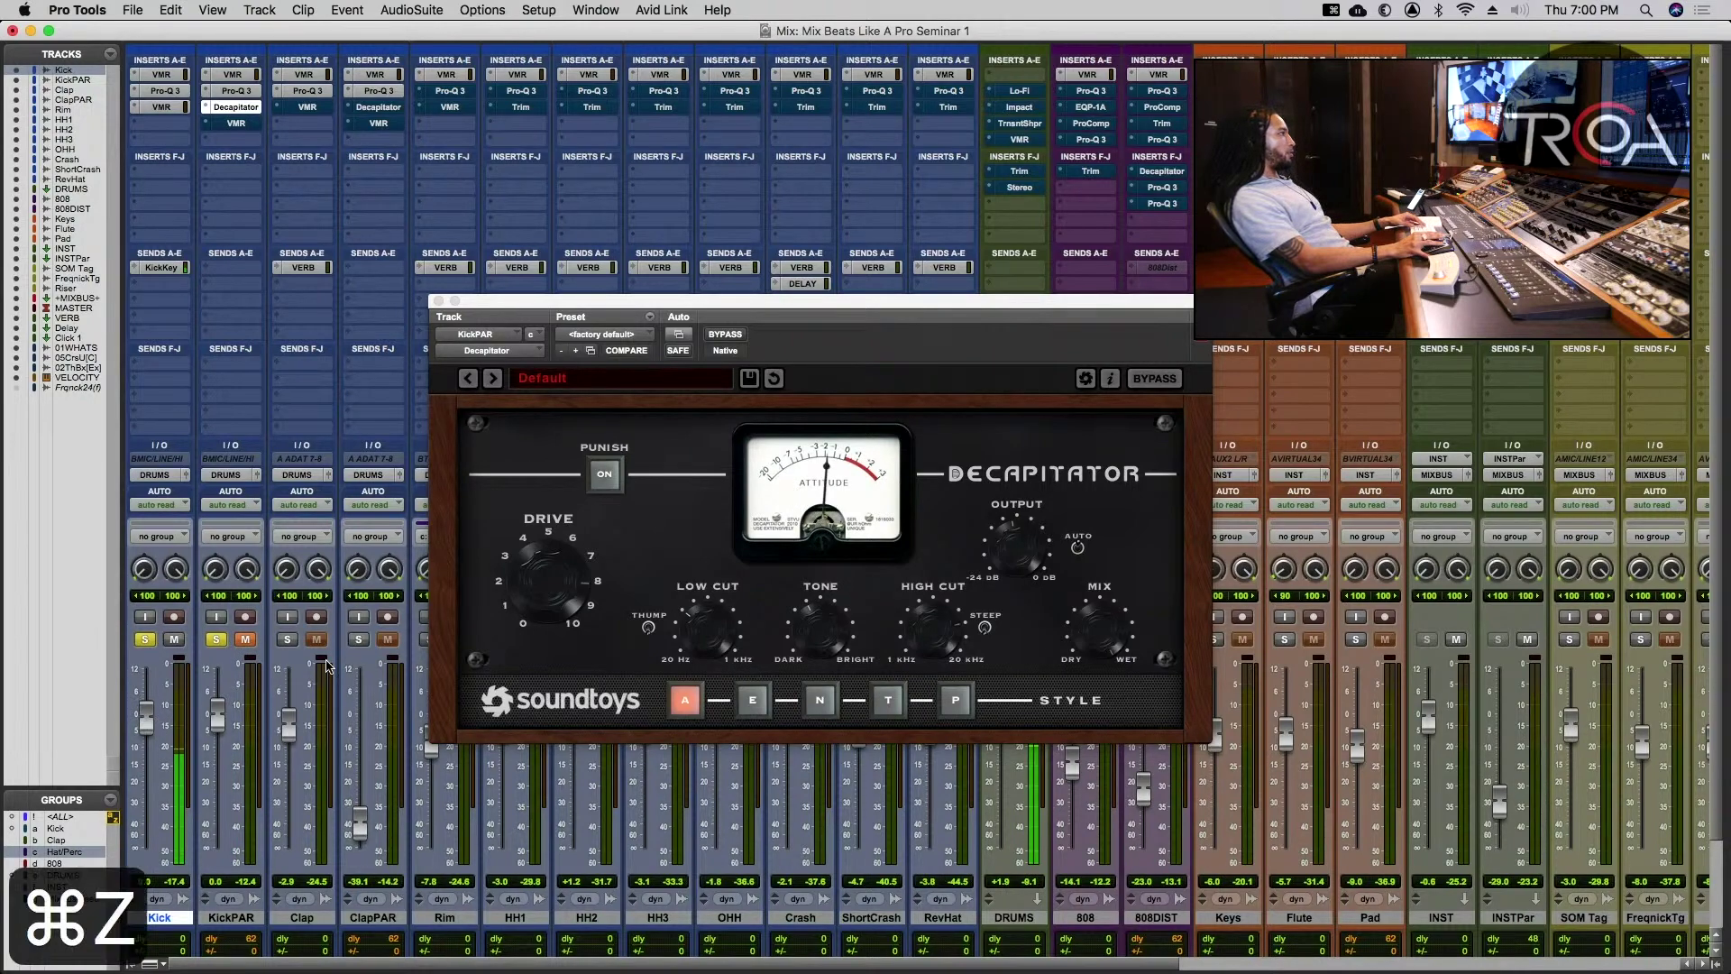
pyautogui.click(245, 640)
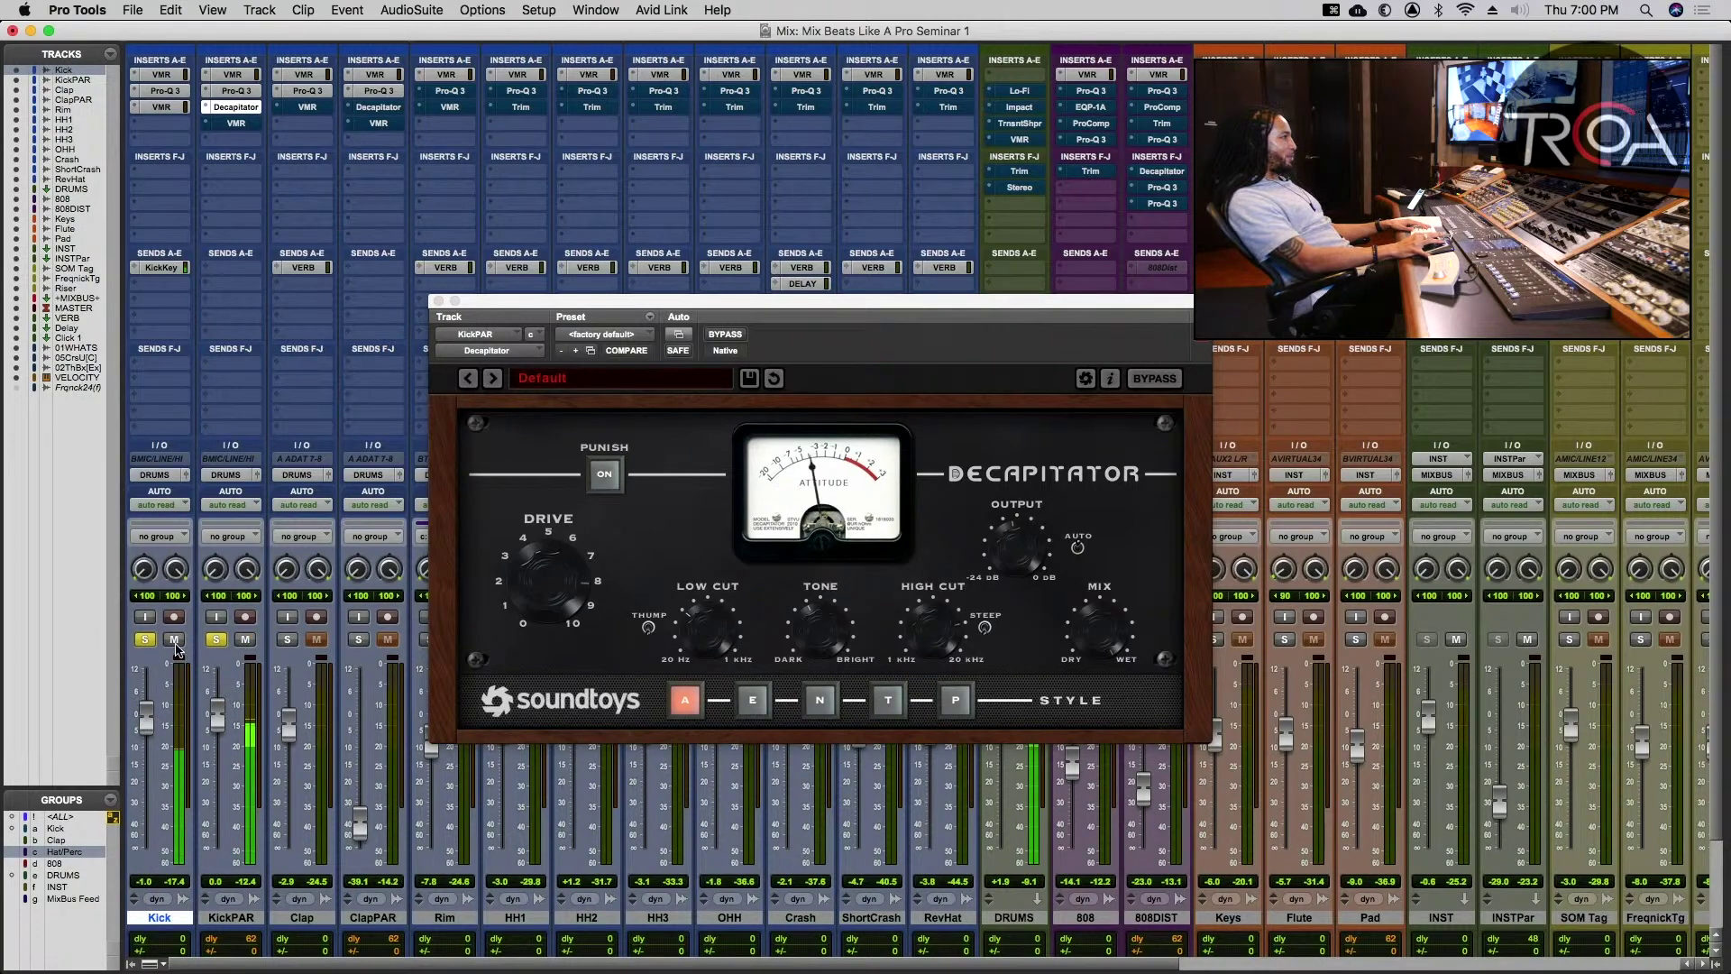
pyautogui.press('super+z')
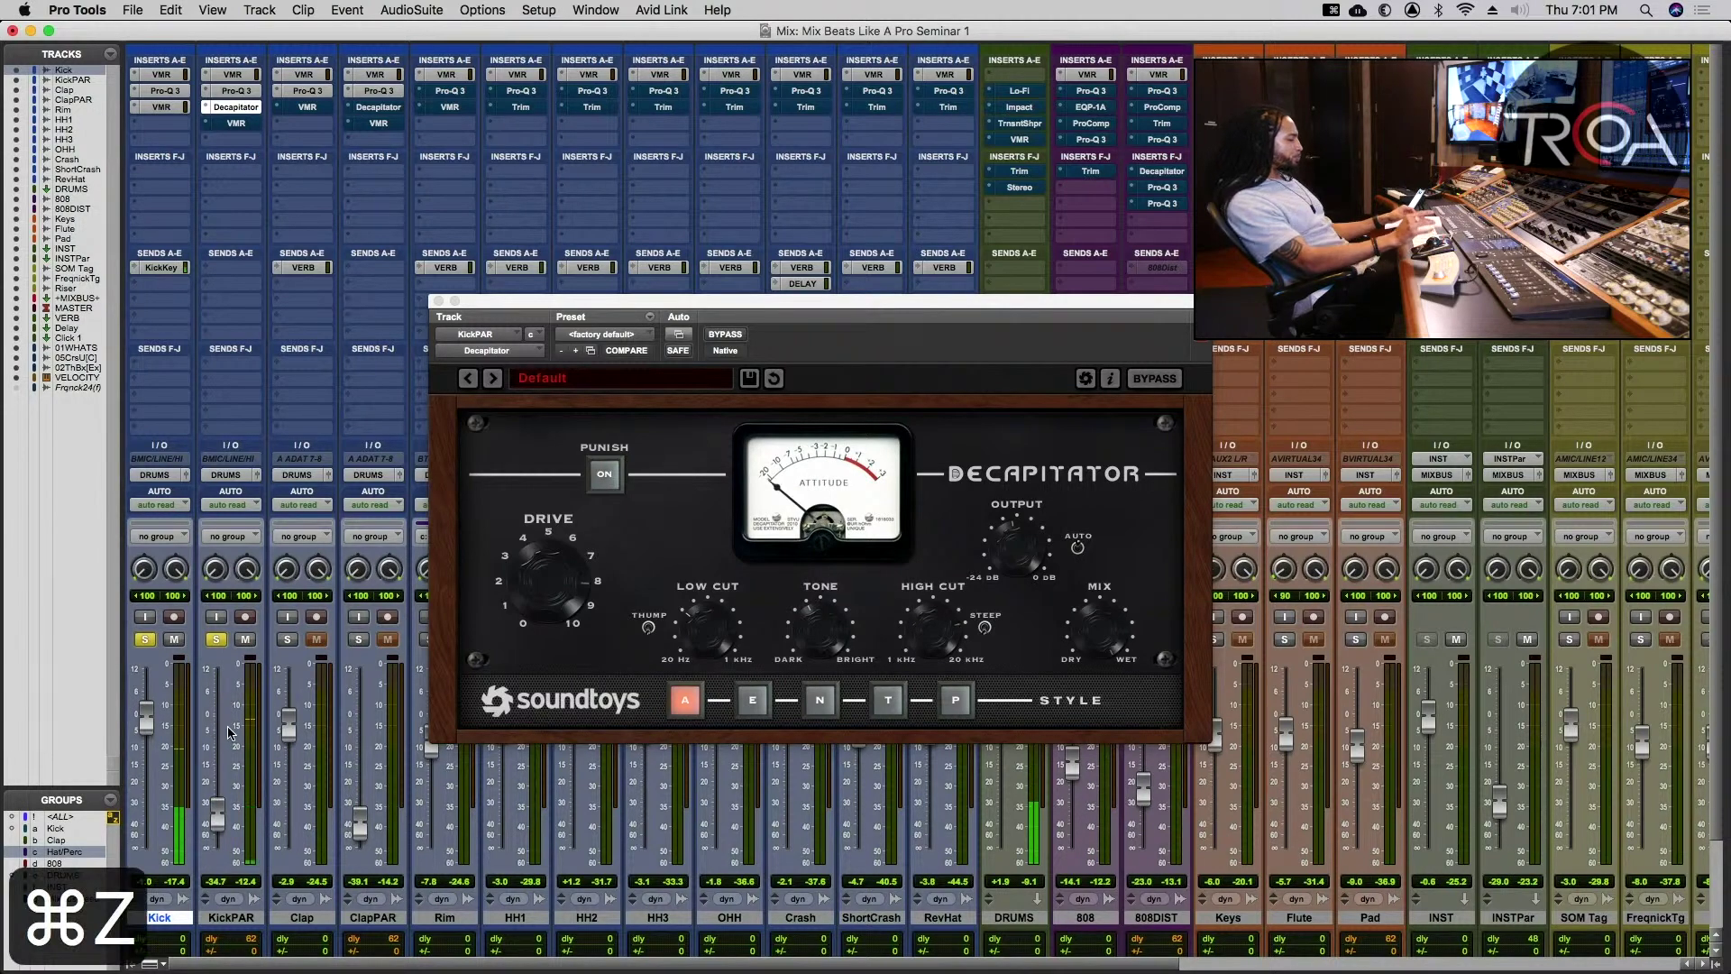
pyautogui.press('space')
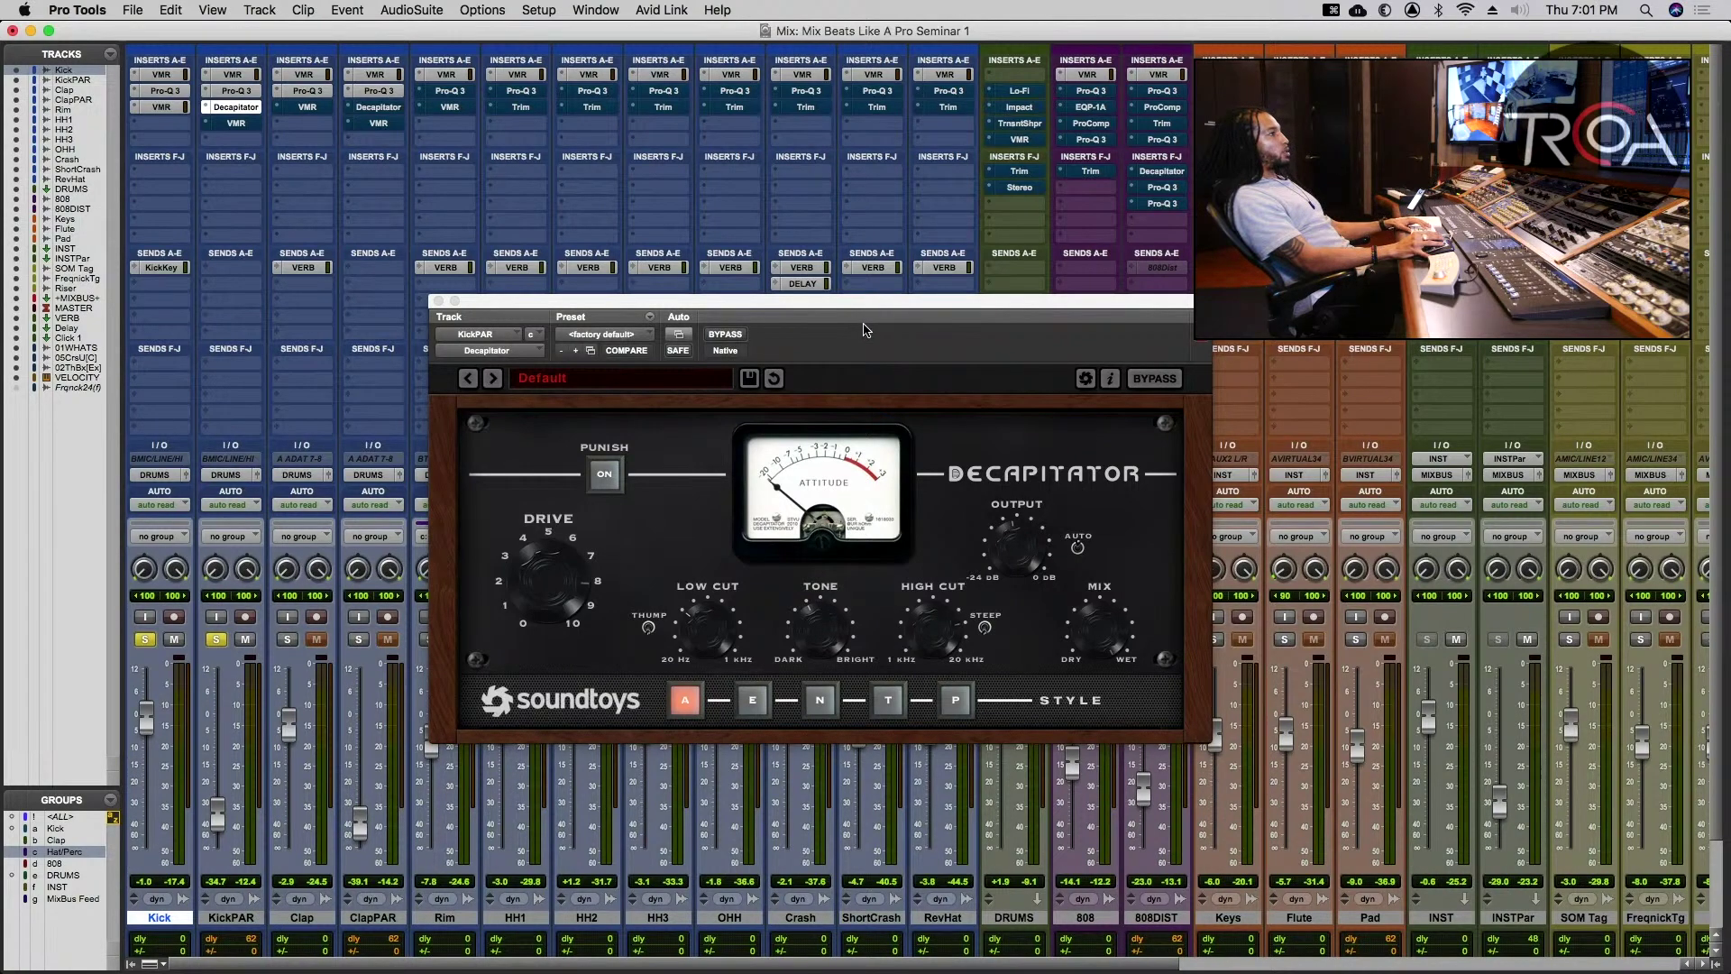
# - Take KickPAR's Virtual Mix Rack after the Decapitator out of bypass and open it
pyautogui.moveTo(871, 312); pyautogui.dragTo(874, 258)
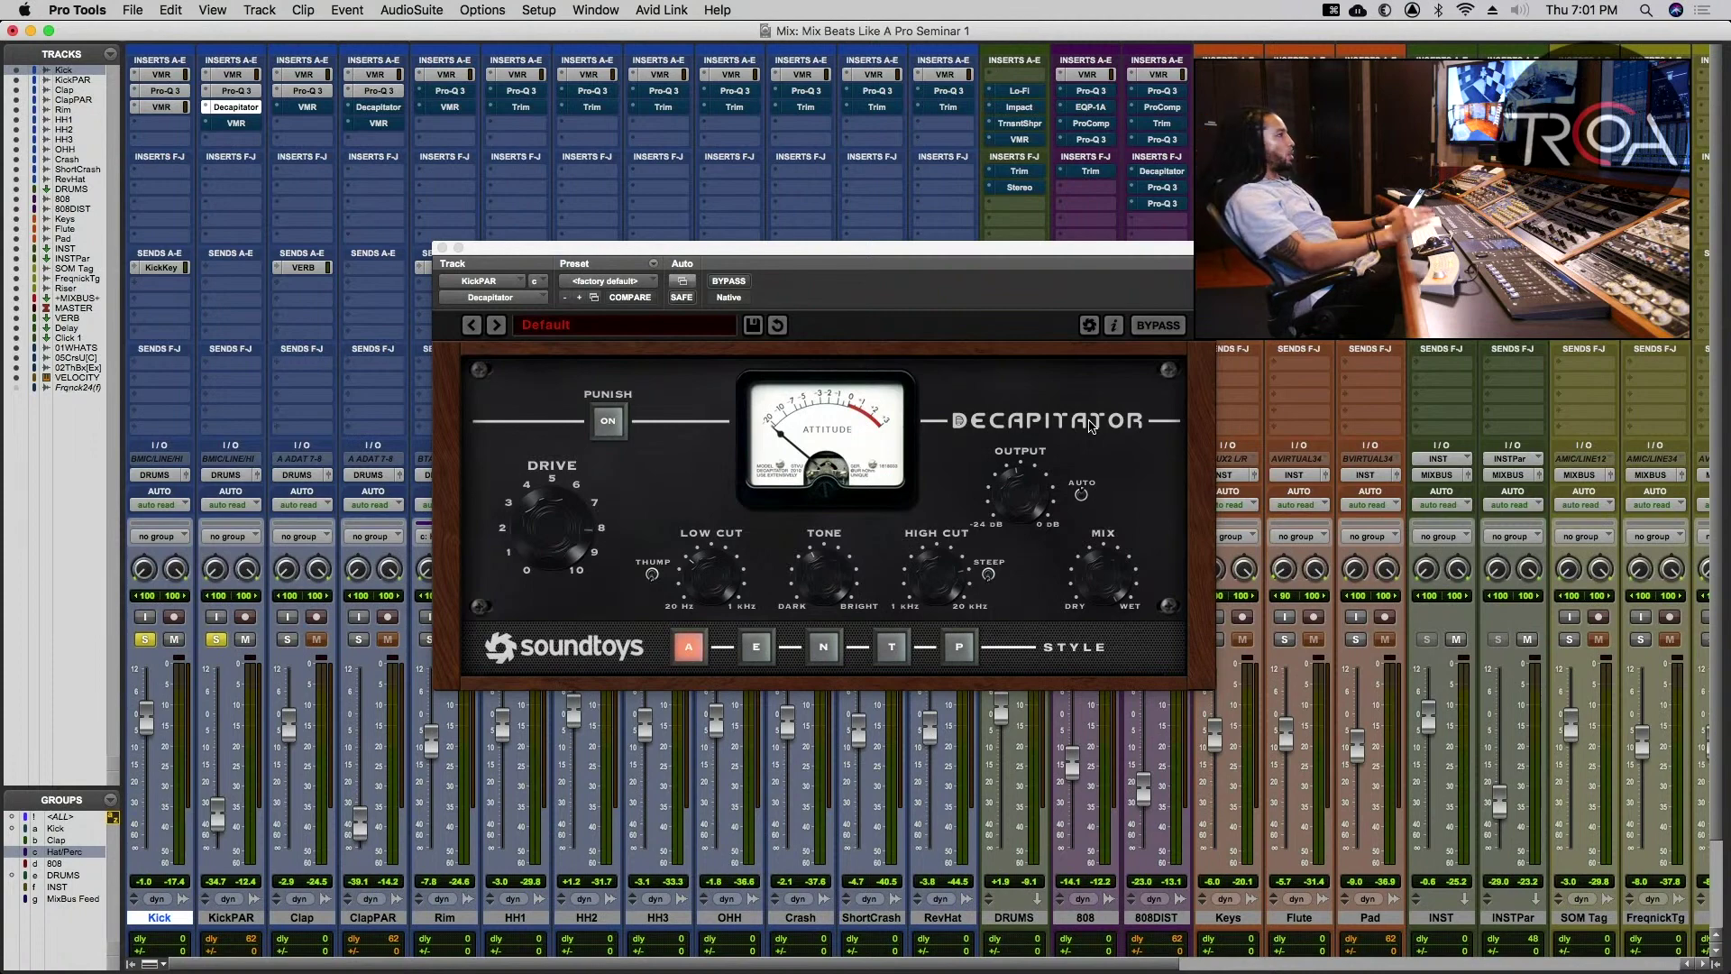
pyautogui.keyDown('super'); pyautogui.click(243, 126); pyautogui.keyUp('super')
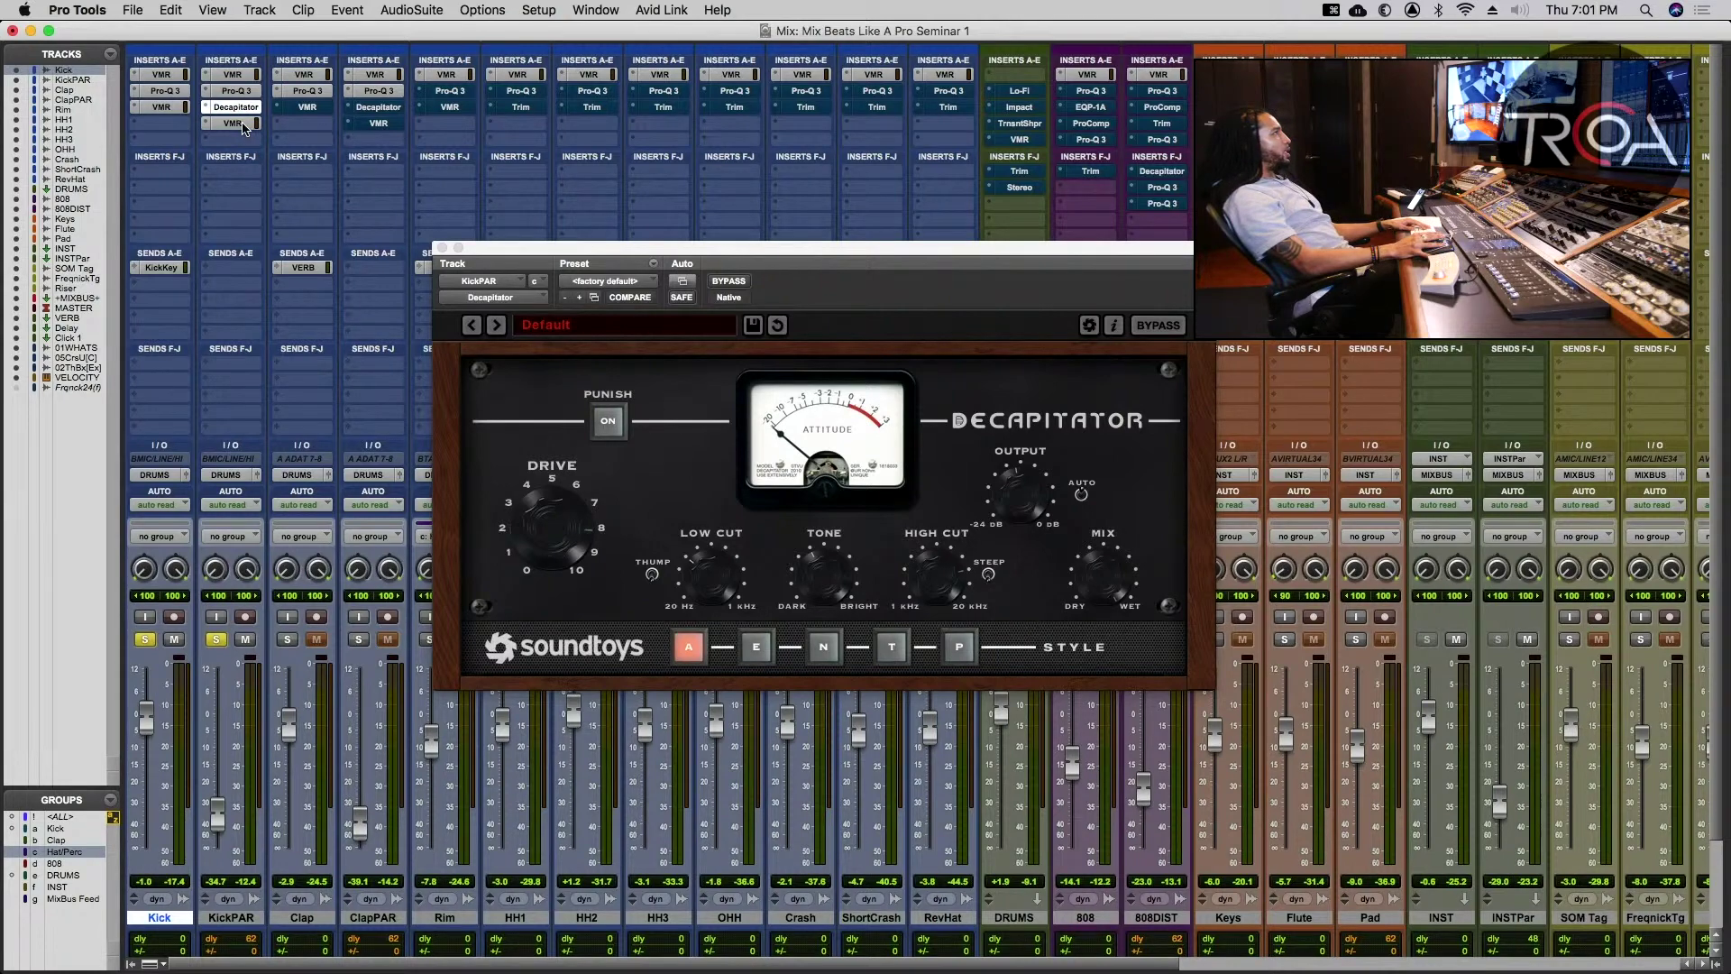
pyautogui.click(243, 126)
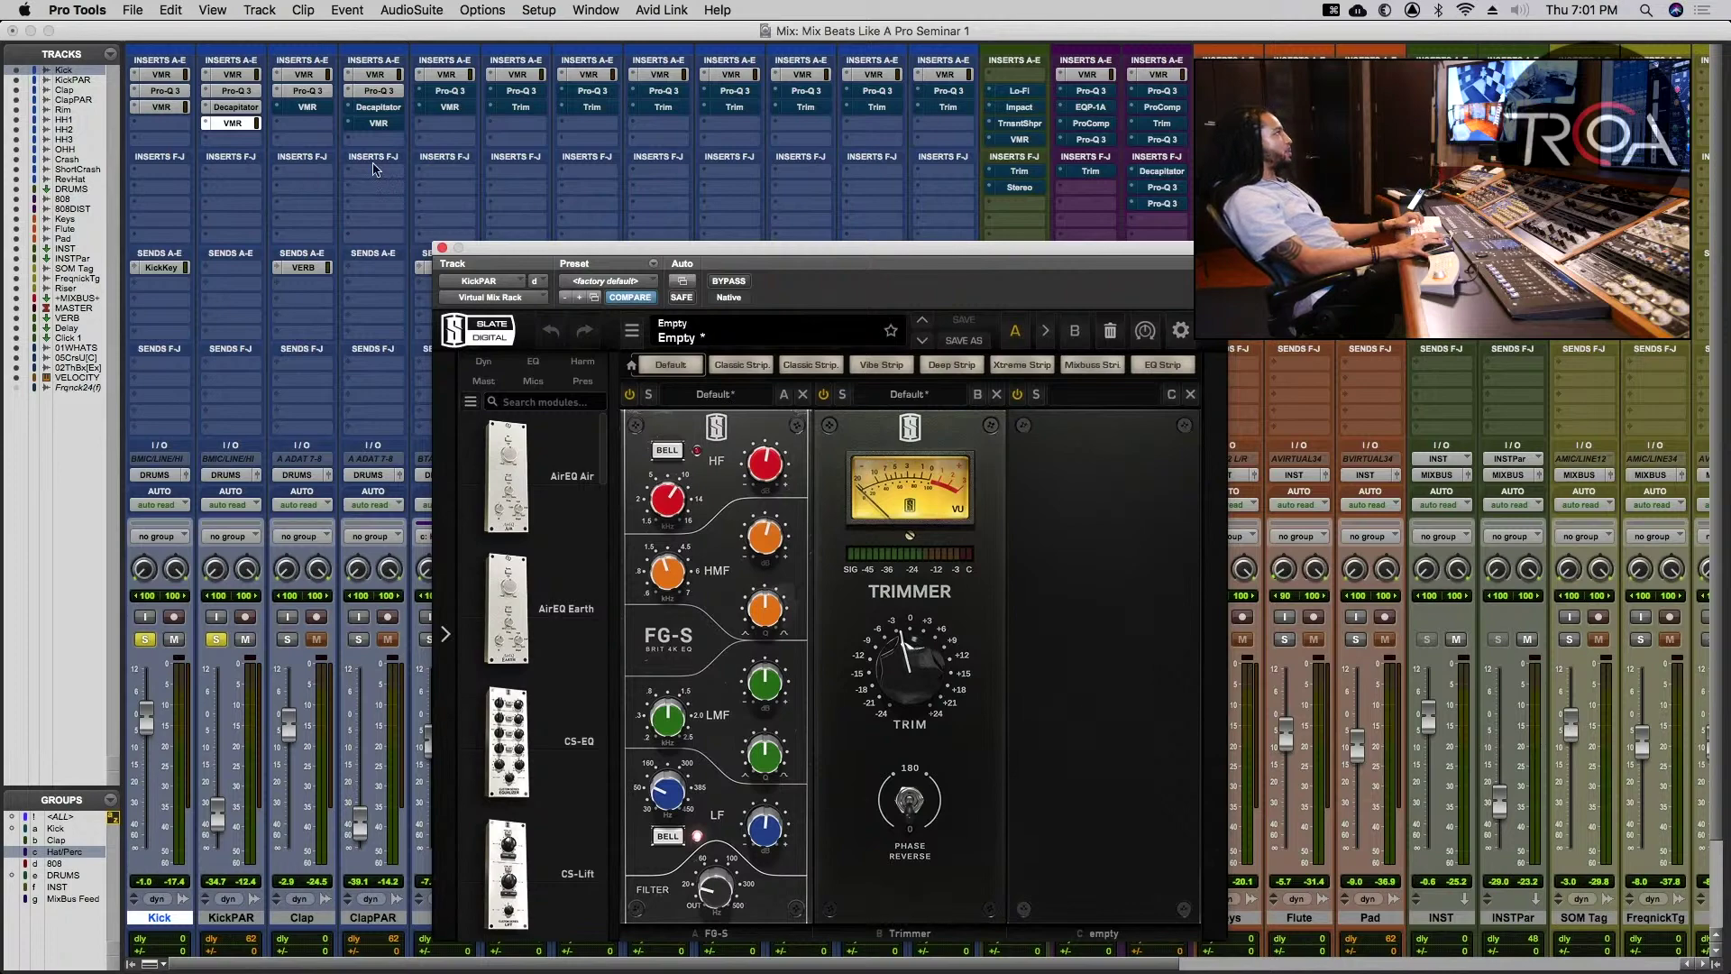
# - Compare the FG-S settings of Kick and KickPAR, examining KickPAR's HF and HMF gains, and revisit its Decapitator
pyautogui.click(162, 106)
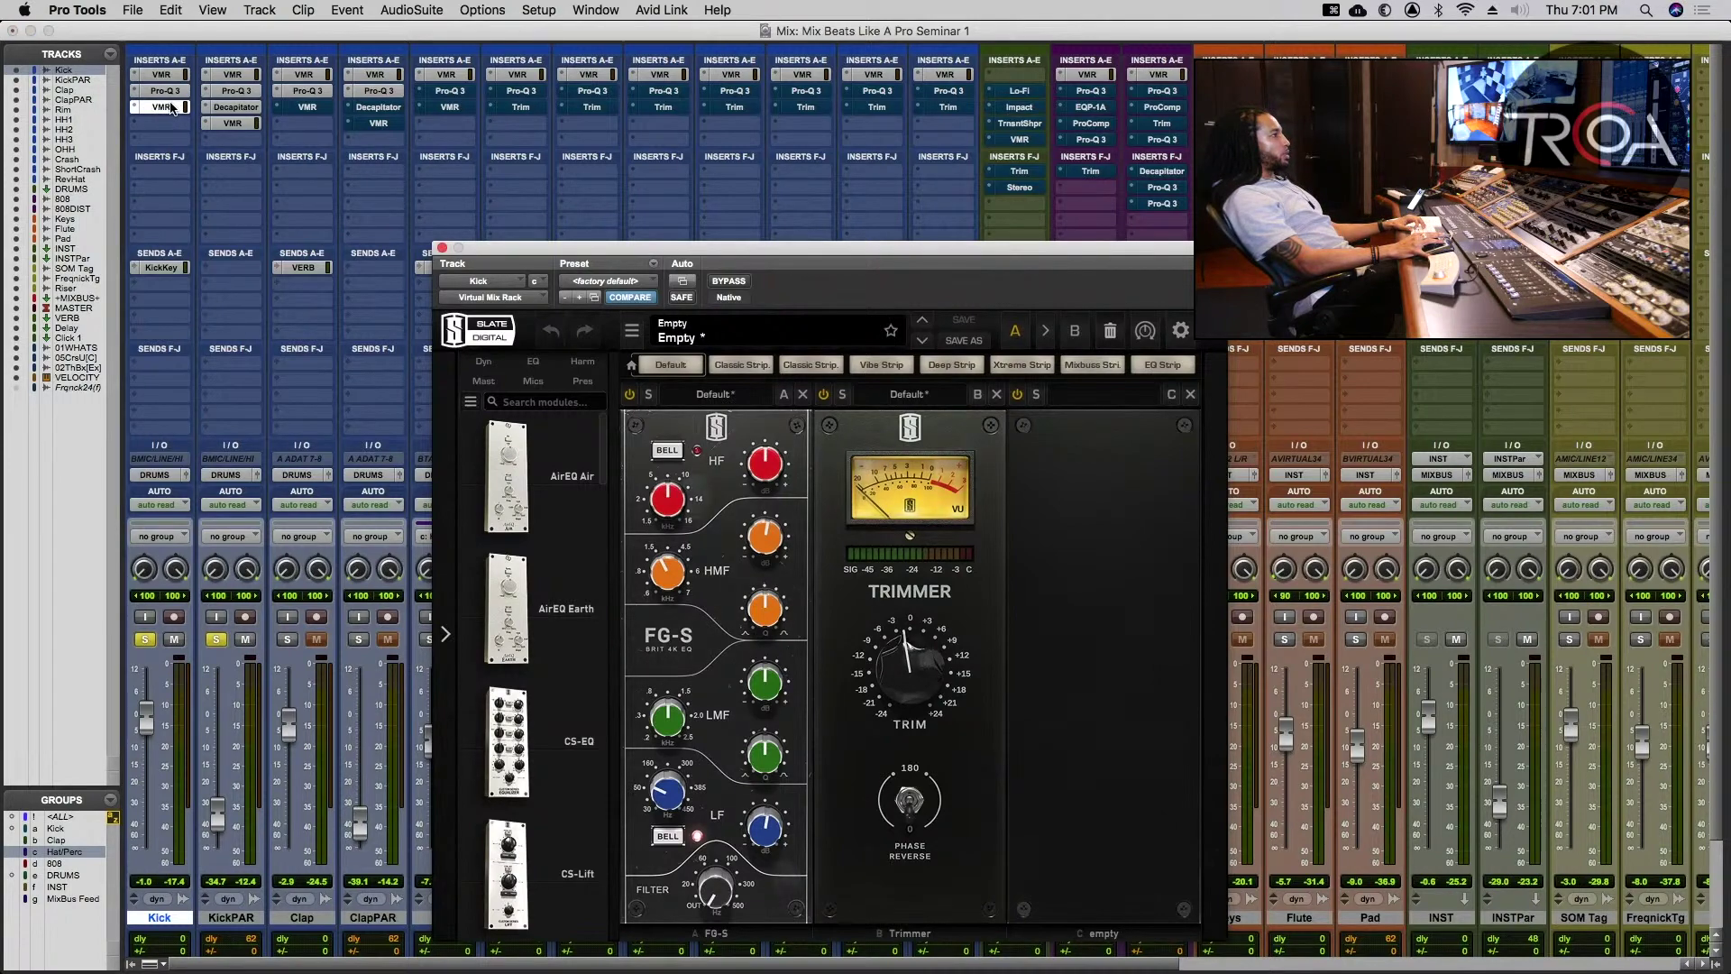
pyautogui.click(238, 108)
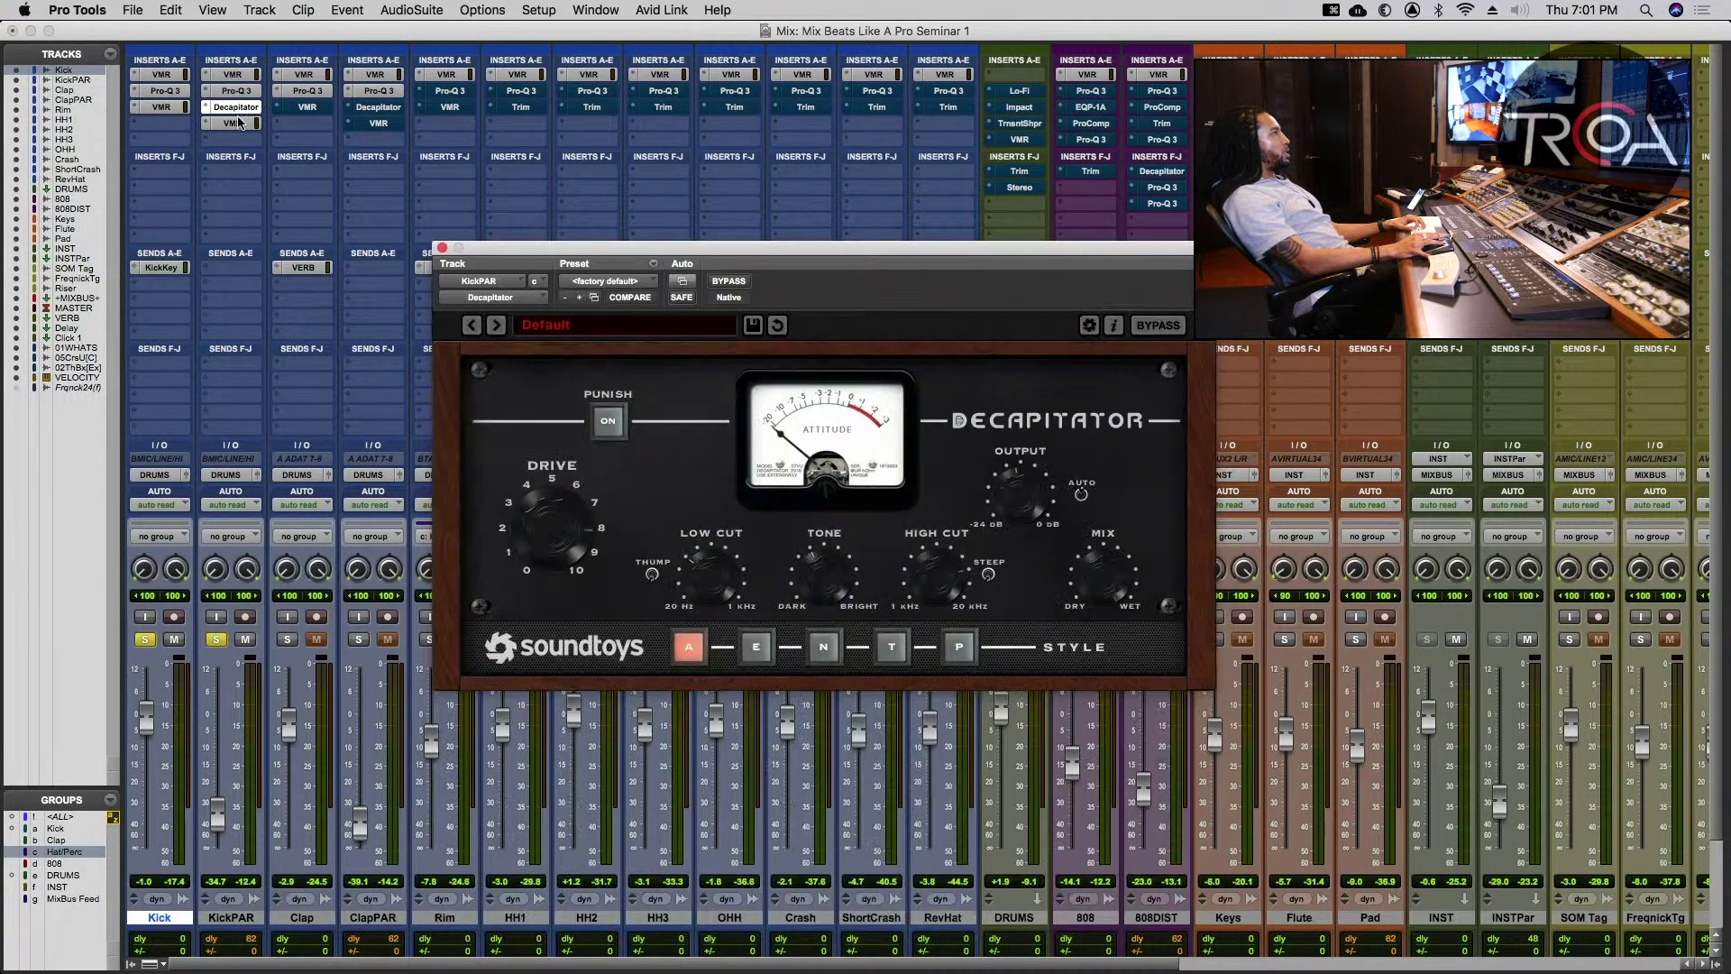
pyautogui.click(236, 124)
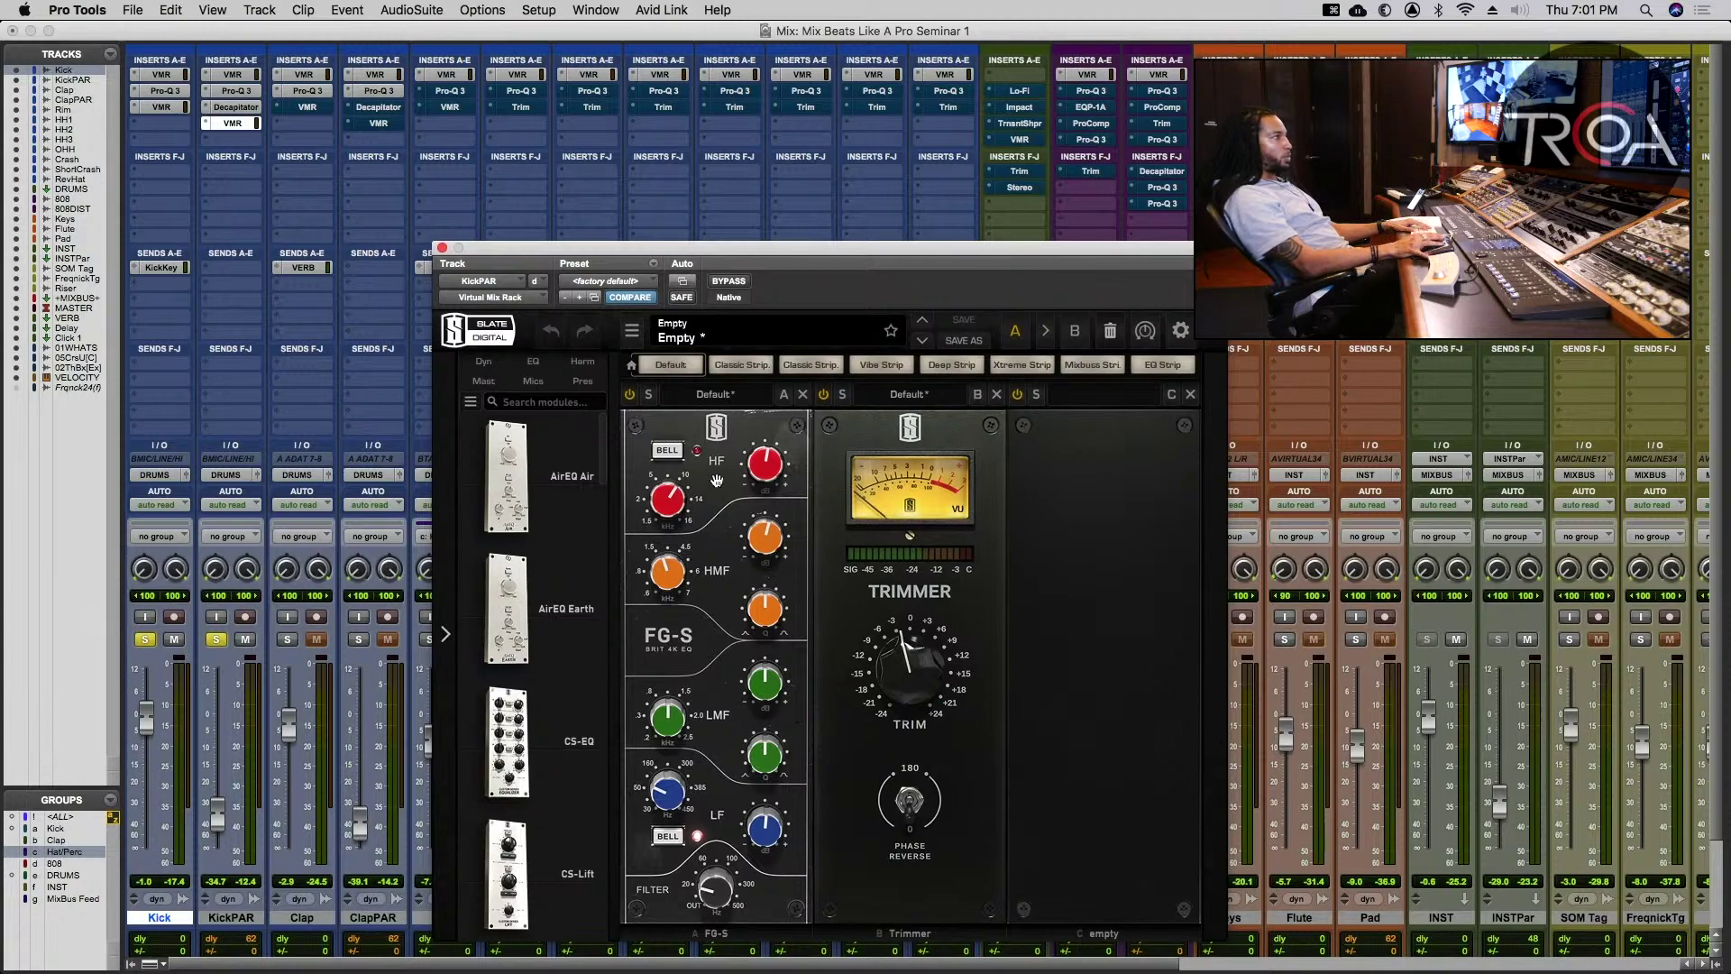
pyautogui.moveTo(768, 471)
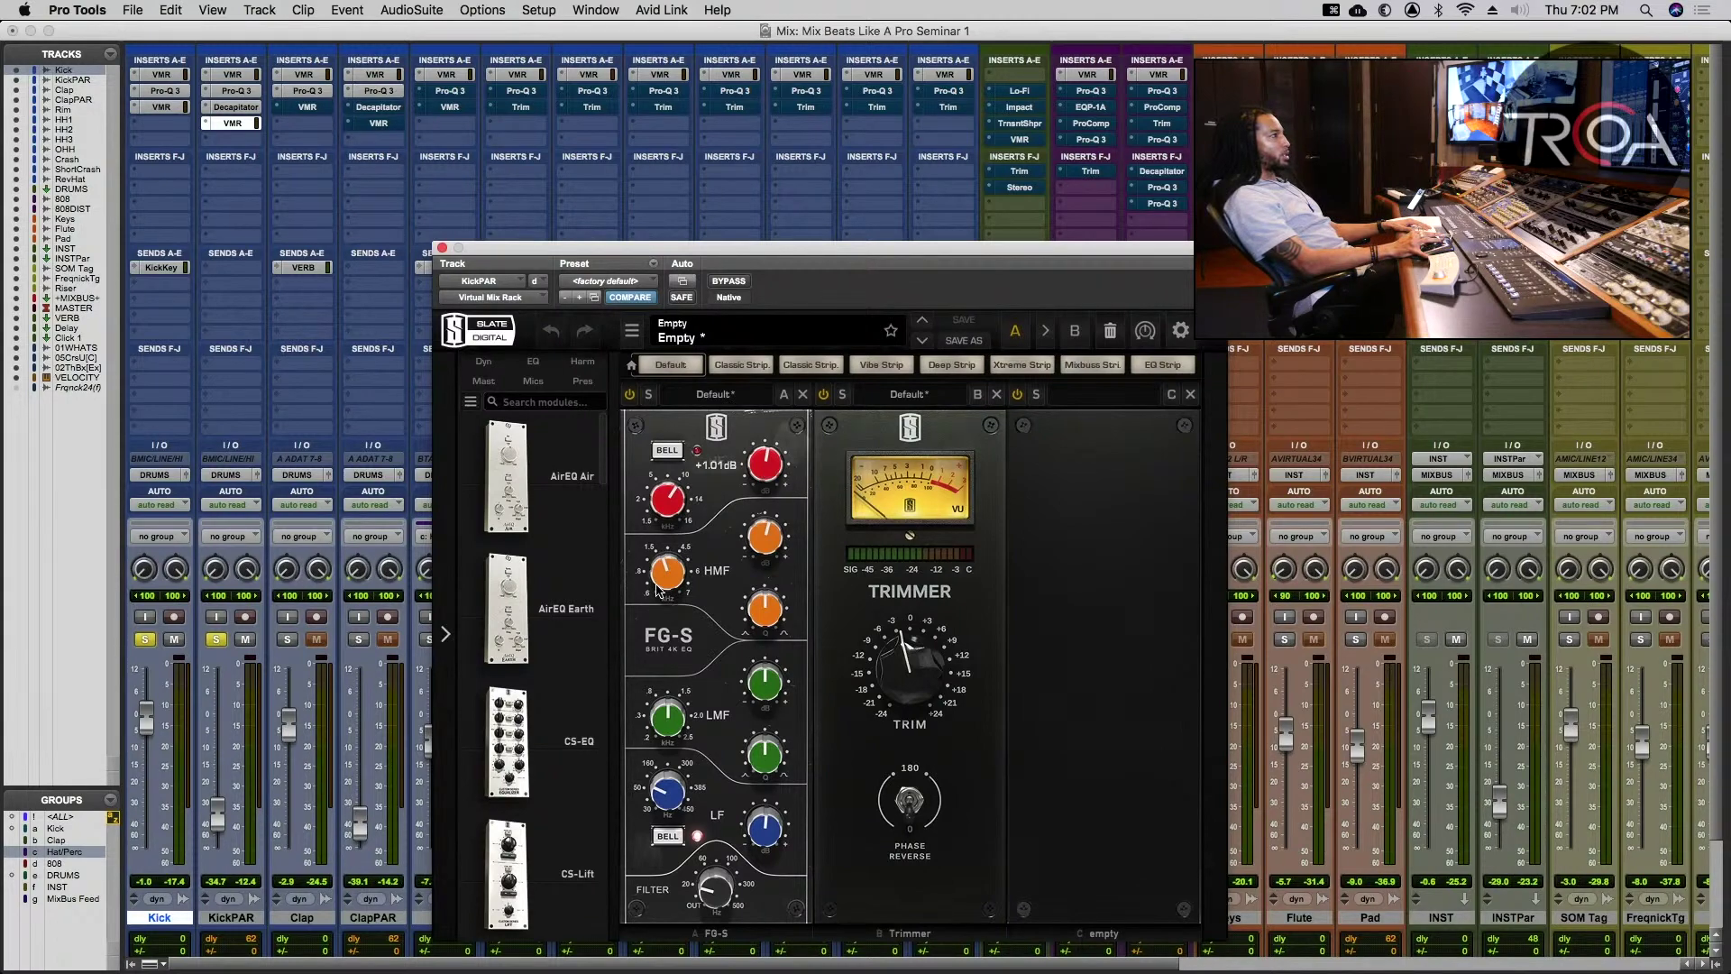
pyautogui.moveTo(776, 542)
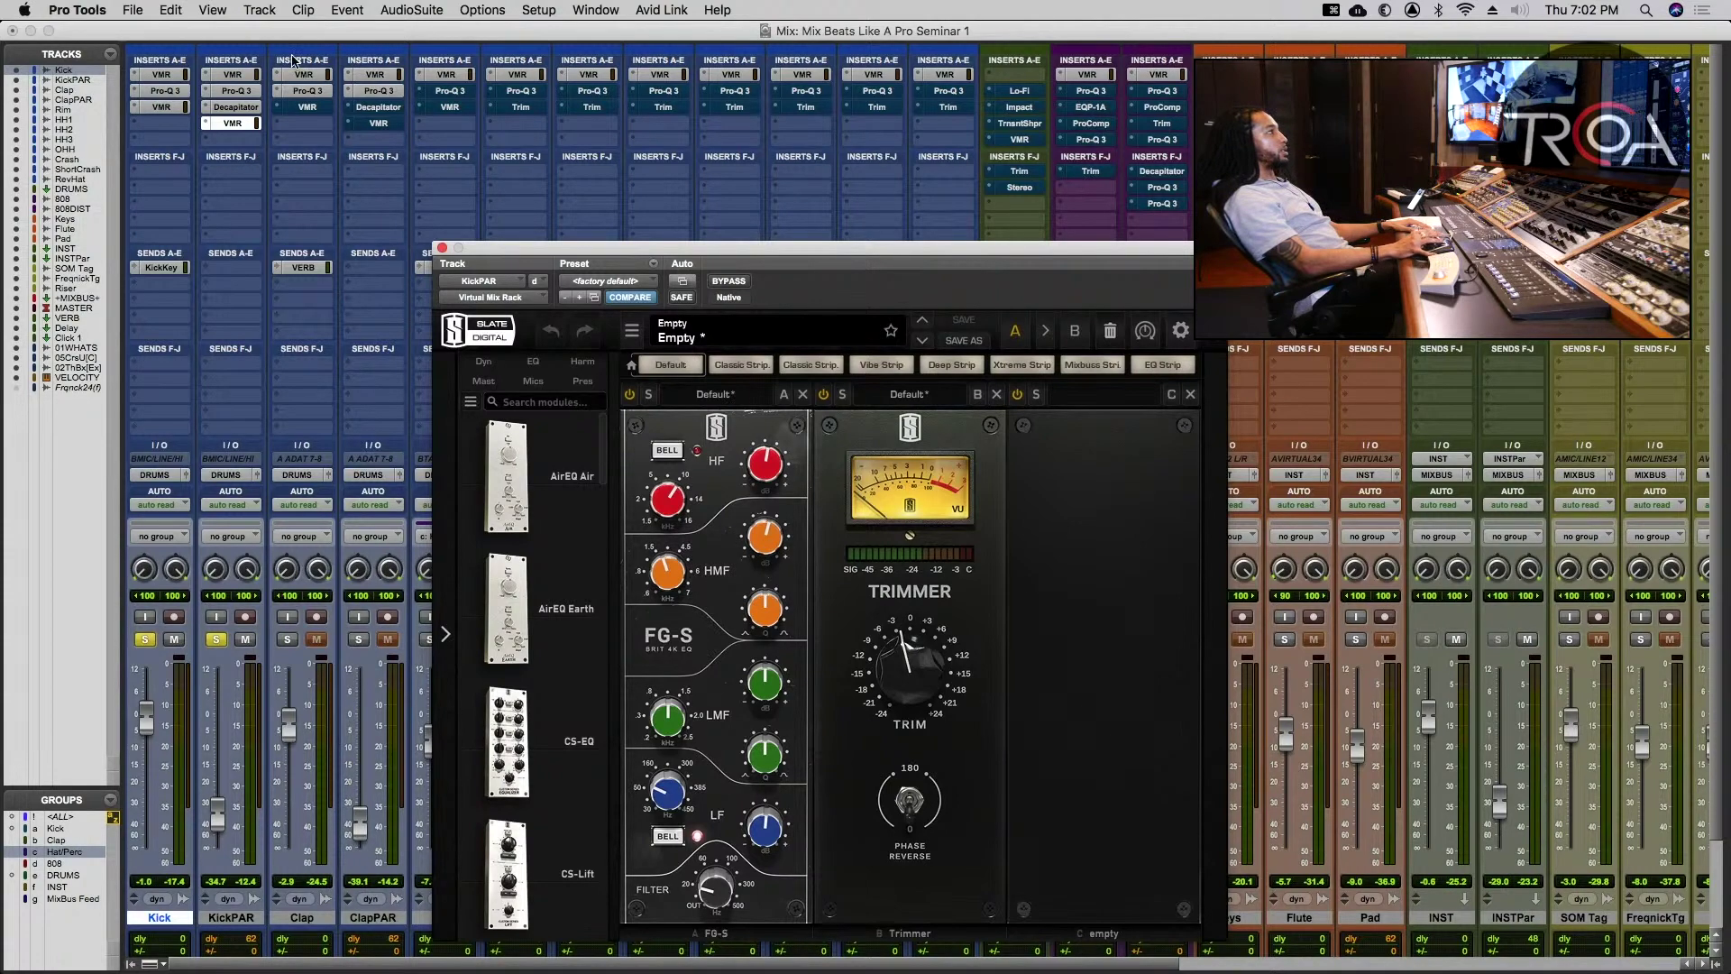
pyautogui.click(237, 108)
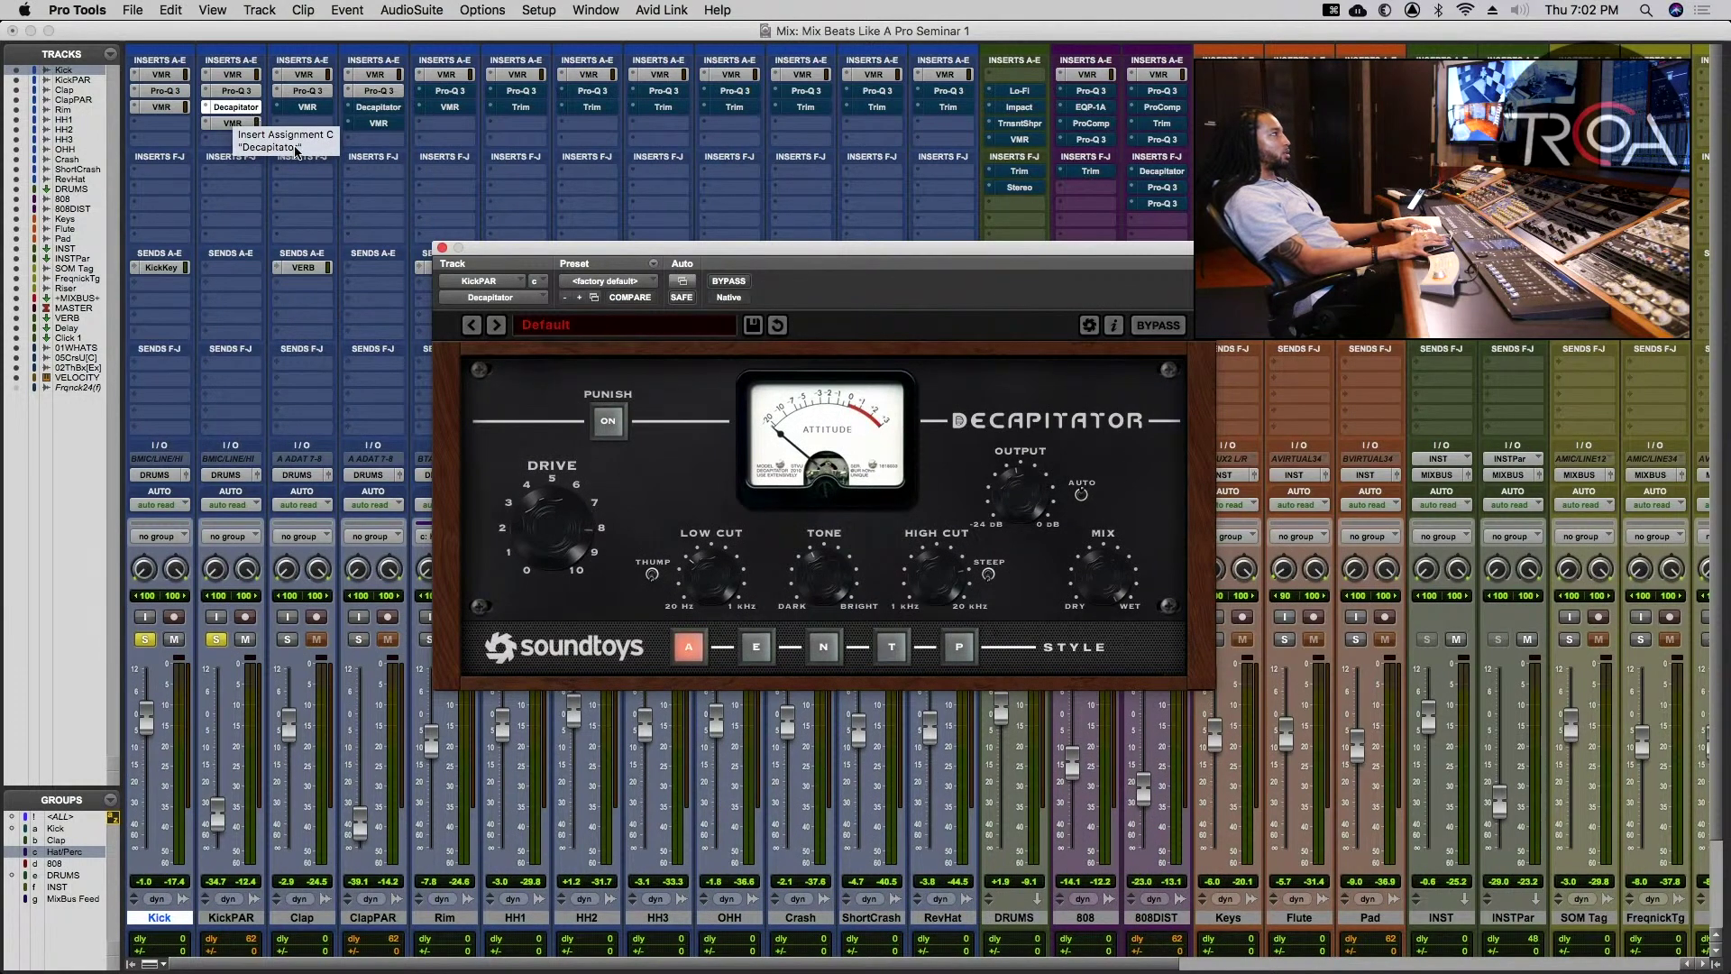
# - Close the Decapitator and take the remaining bypassed inserts across the mixer out of bypass
pyautogui.click(442, 248)
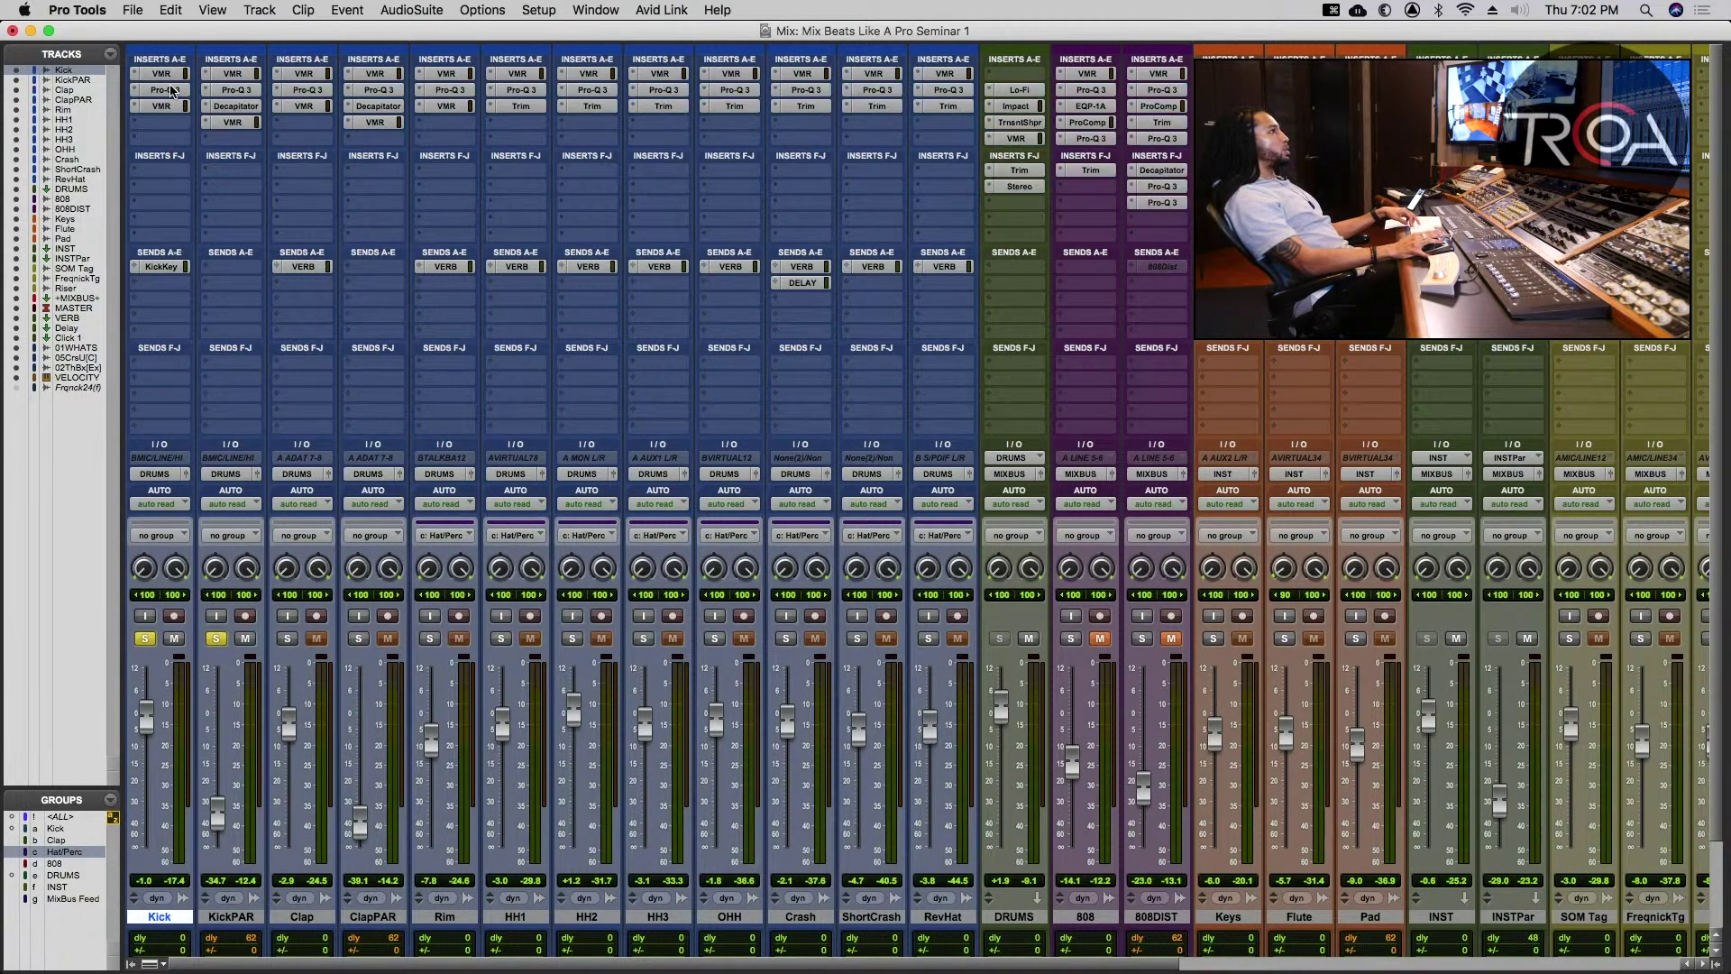
pyautogui.hscroll(5, 640, 126)
pyautogui.hscroll(-5, 631, 121)
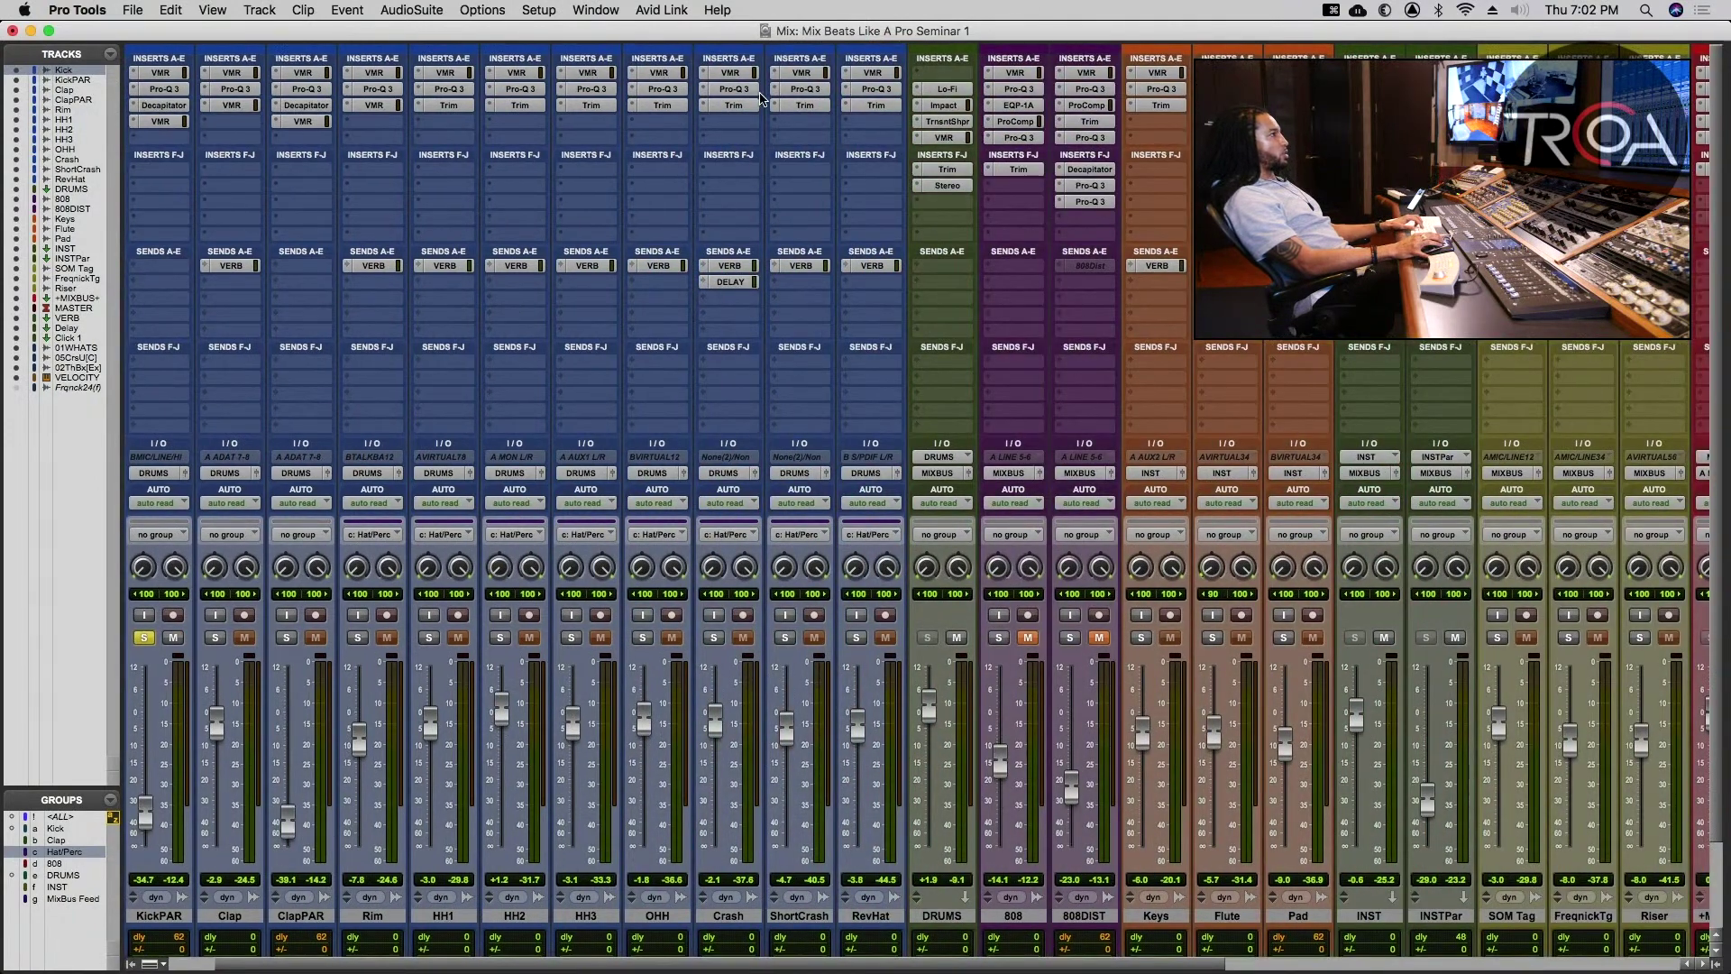
# - Review the Pro-Q 3 curves on Rim and HH2, and clear the solos on the kick tracks
pyautogui.click(378, 90)
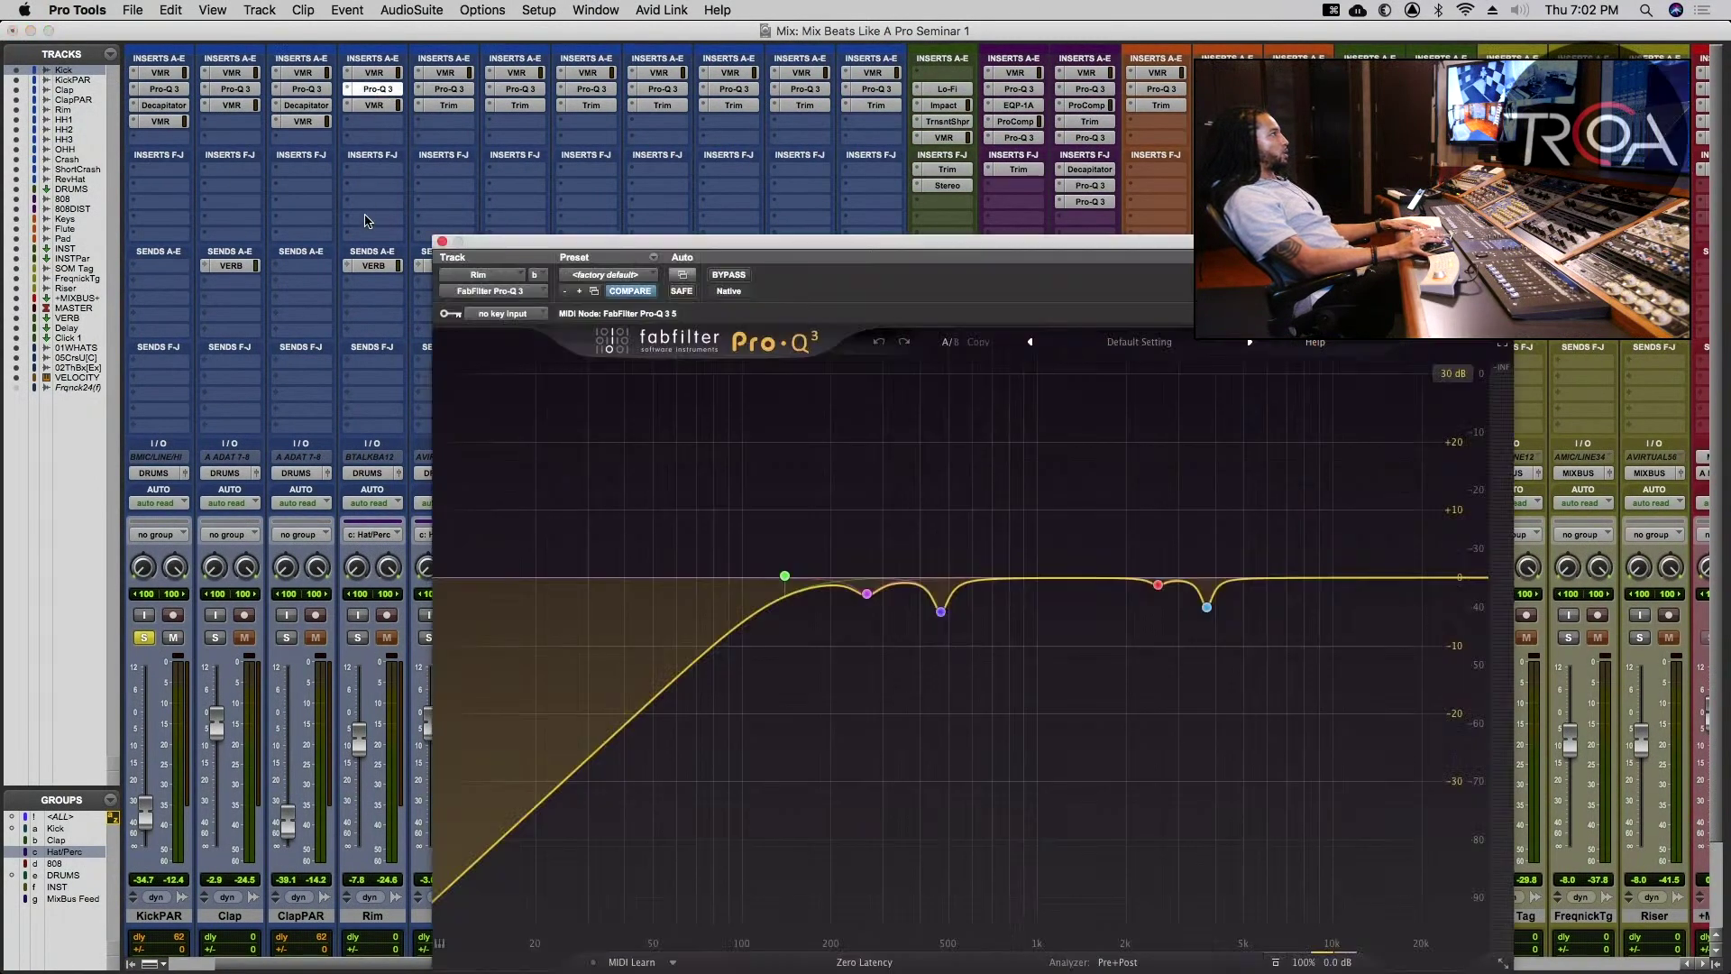
pyautogui.click(144, 638)
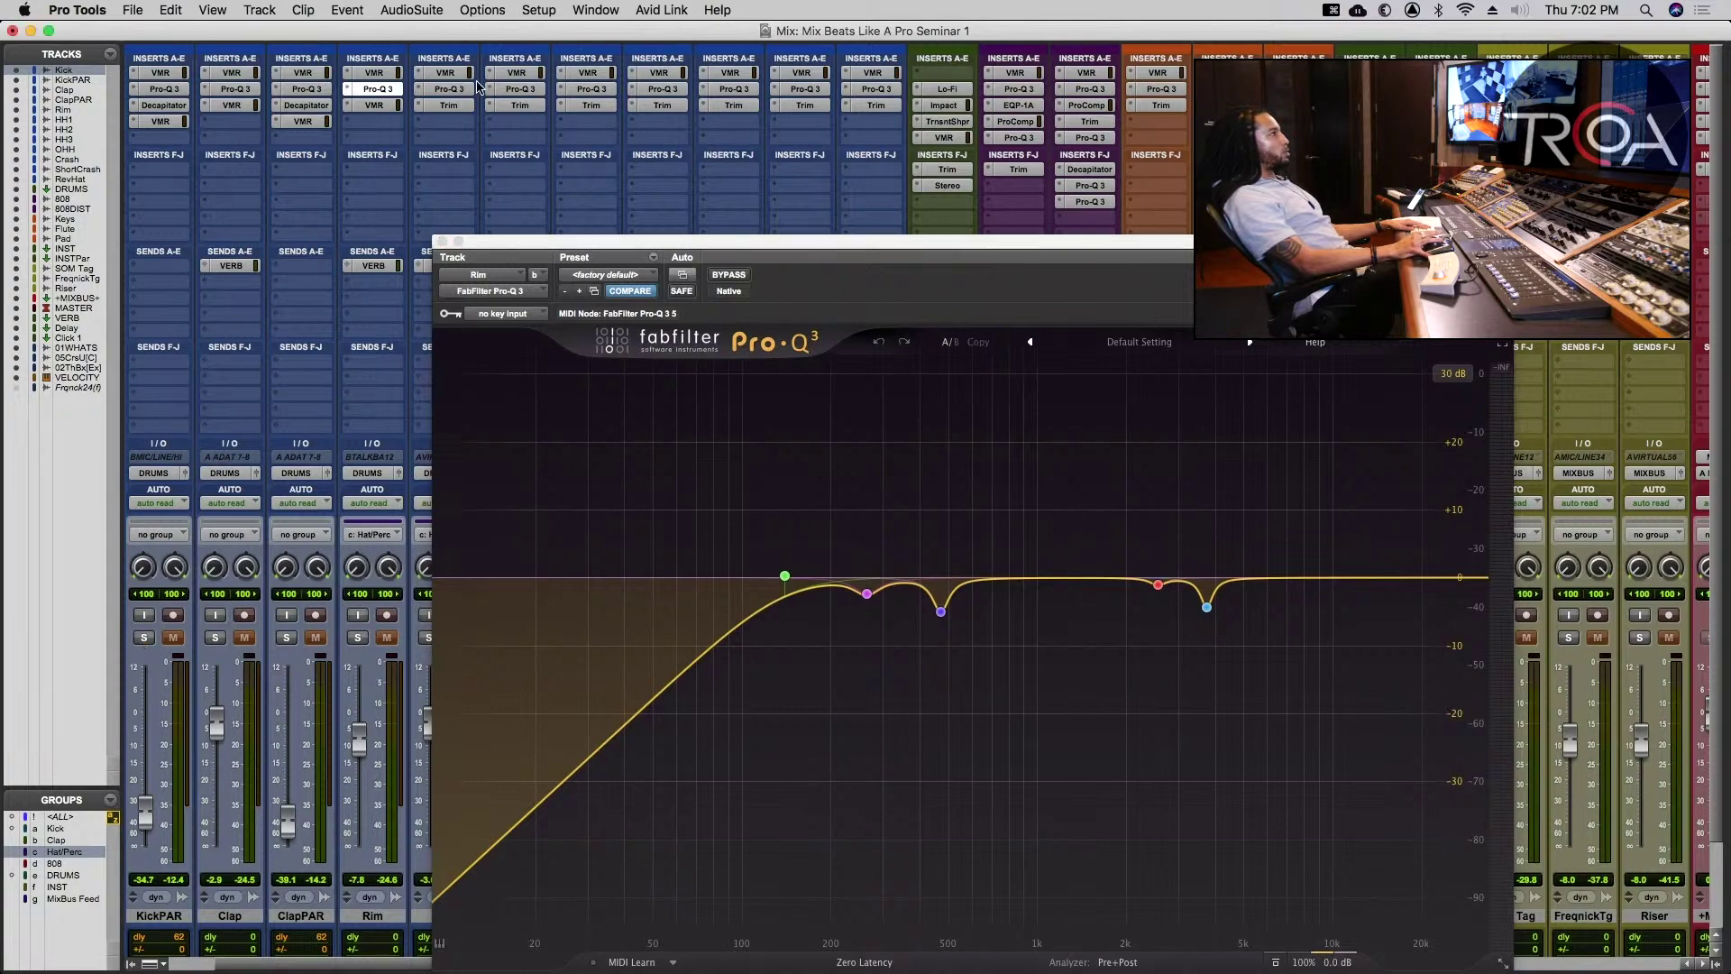
pyautogui.click(441, 242)
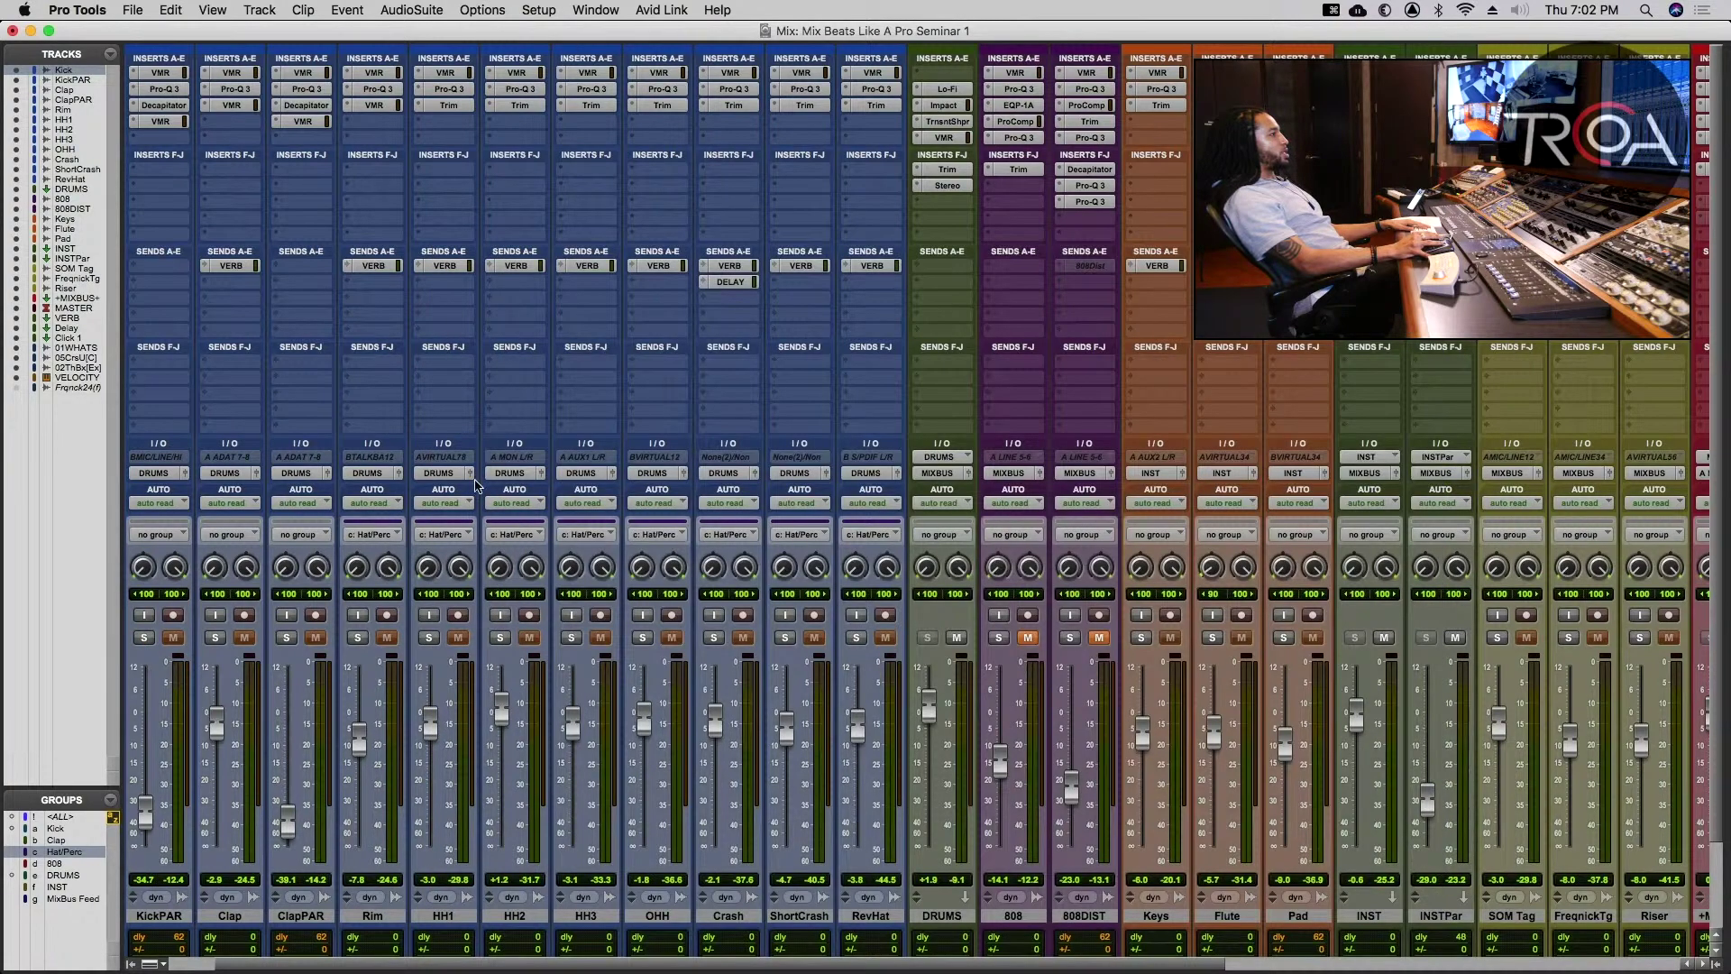
pyautogui.click(514, 90)
pyautogui.moveTo(895, 586)
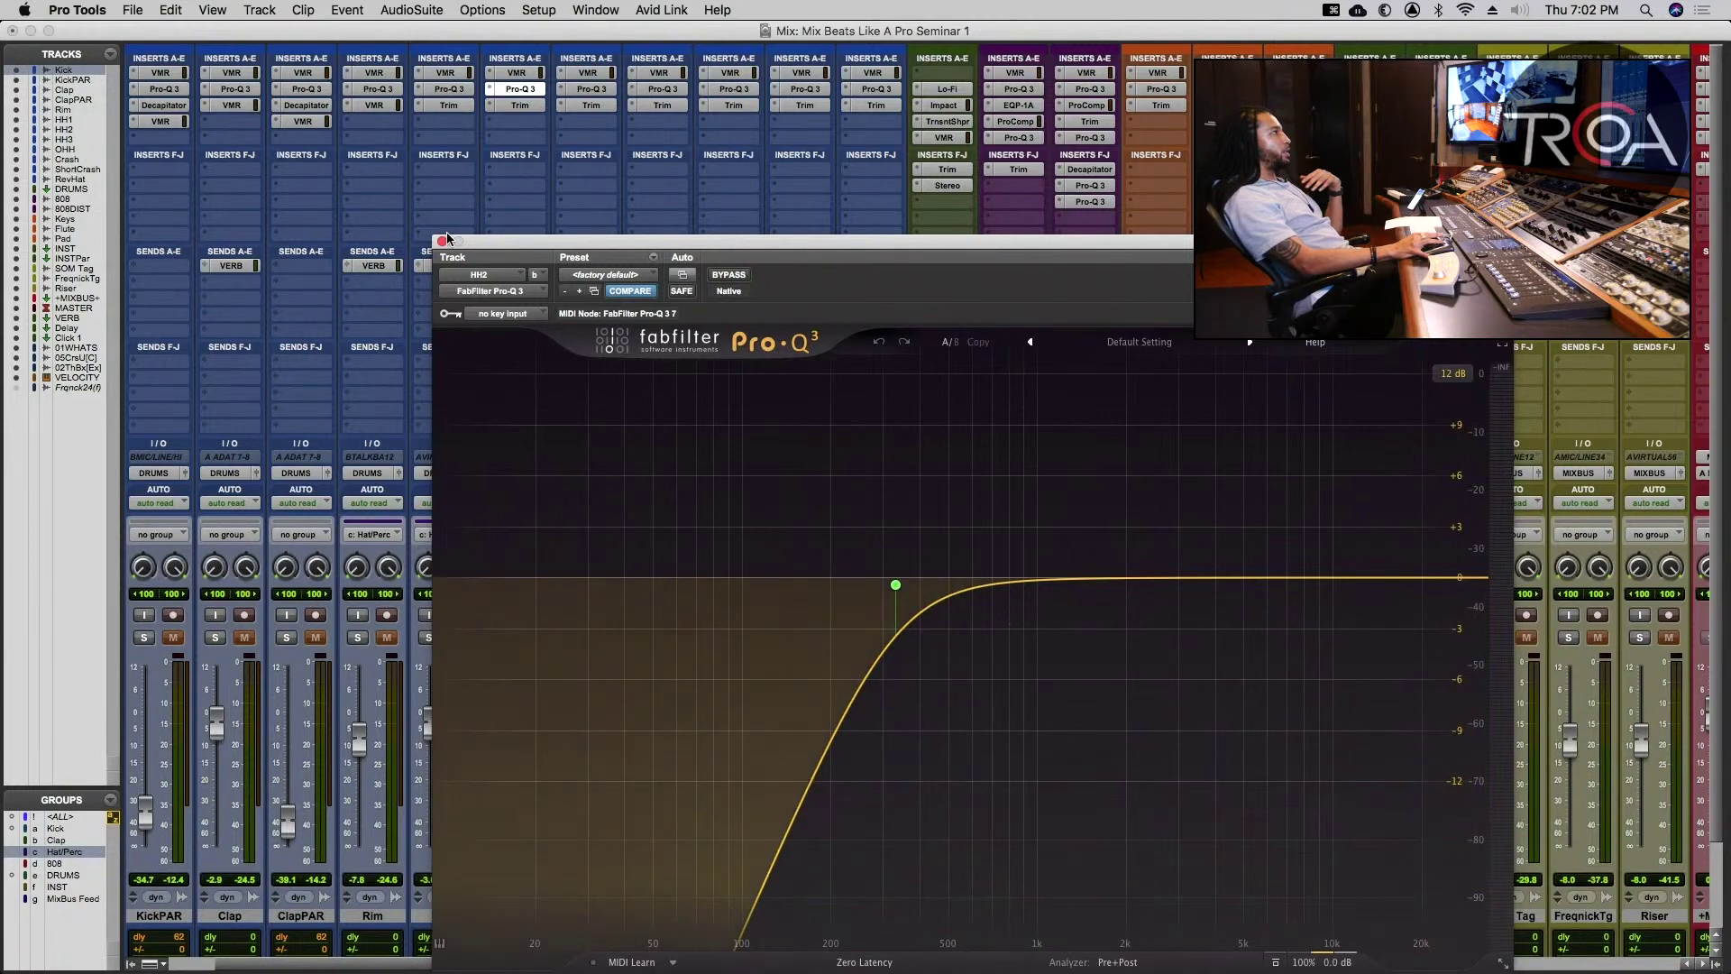
pyautogui.click(442, 242)
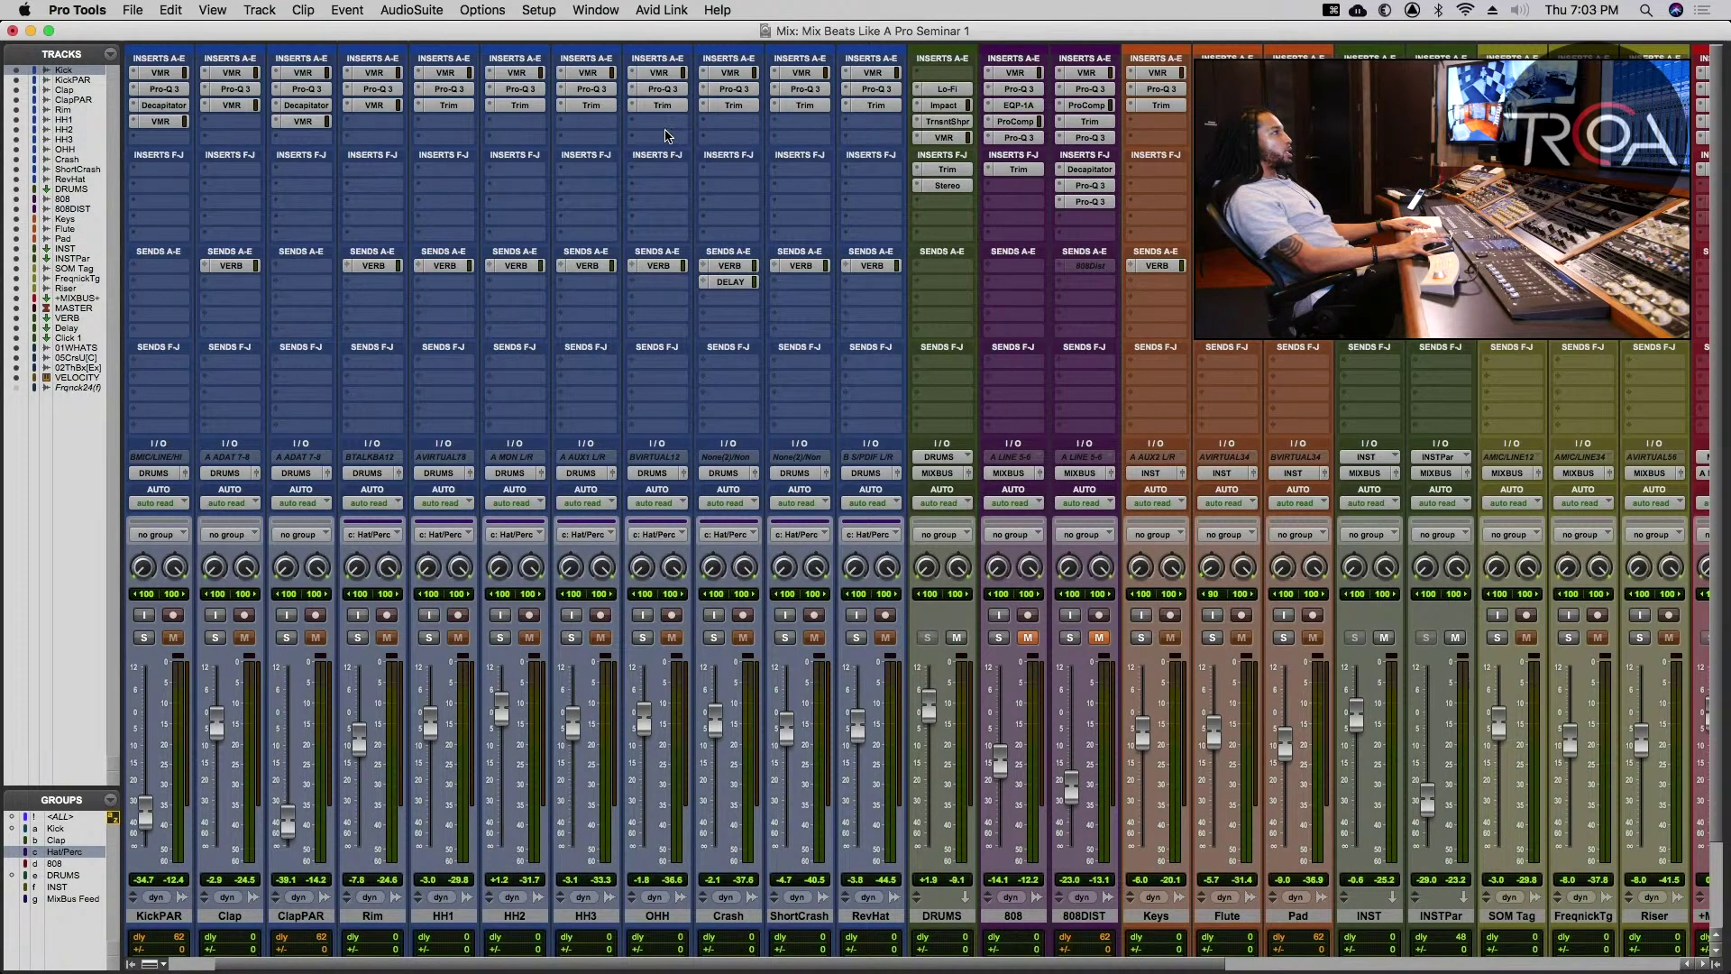
# - Inspect the Lo-Fi and Impact settings on the DRUMS bus and mute the INST bus
pyautogui.click(946, 90)
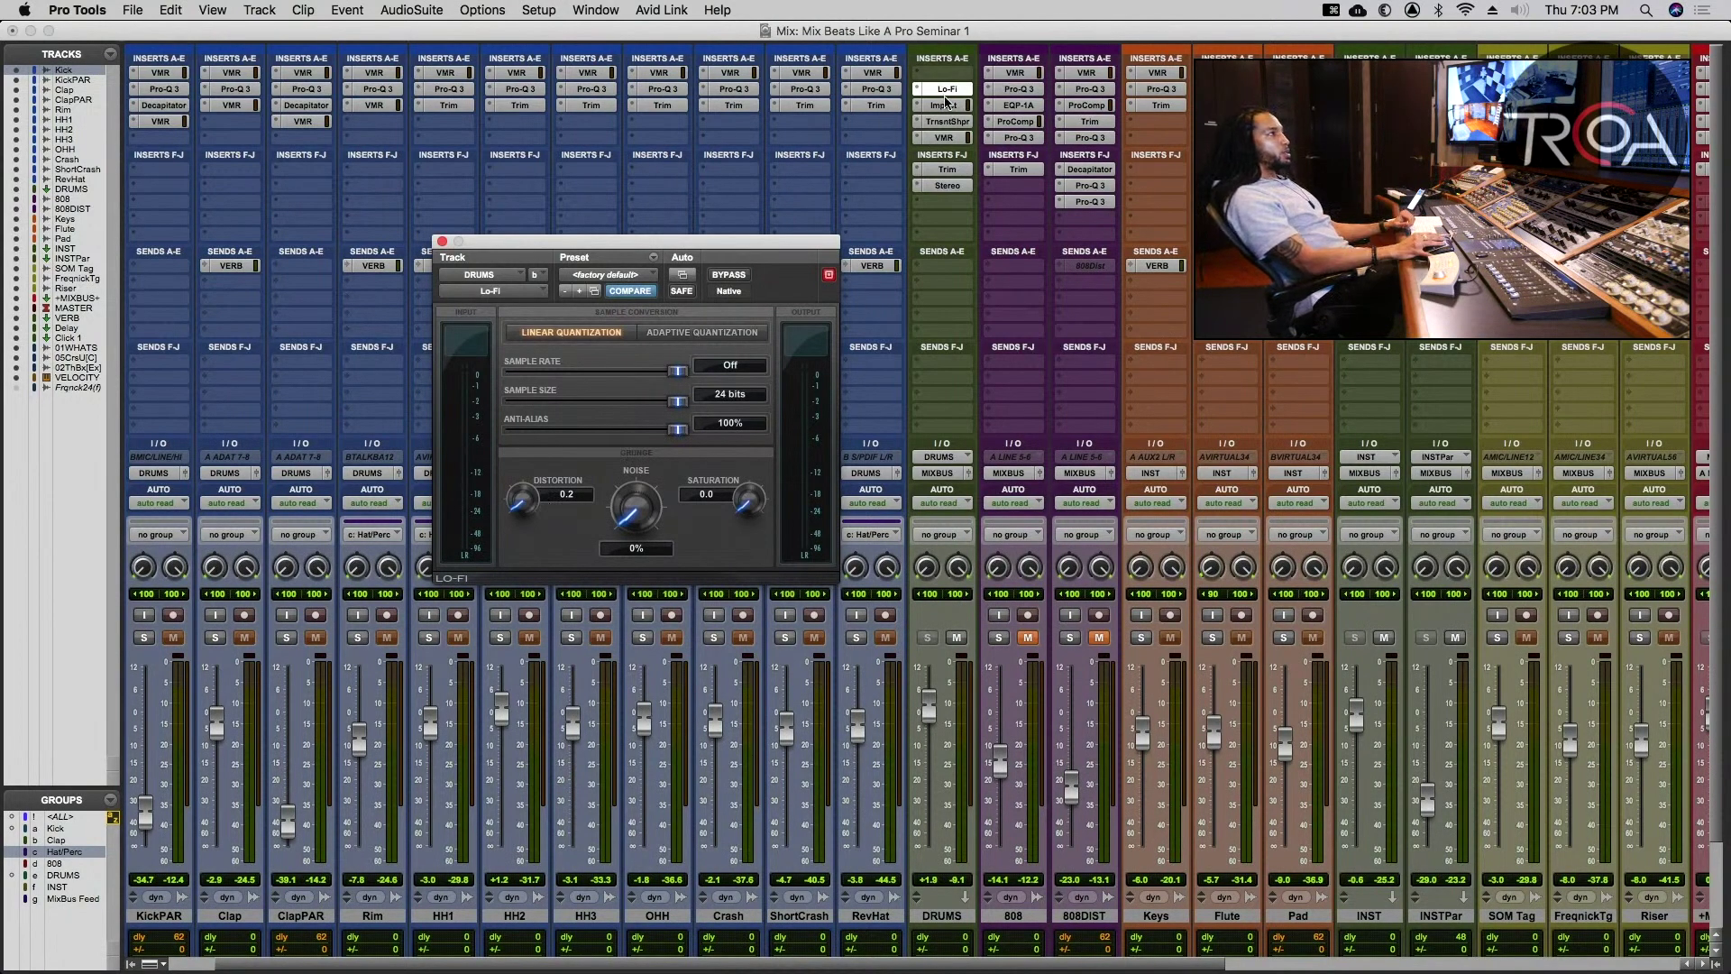
pyautogui.click(947, 105)
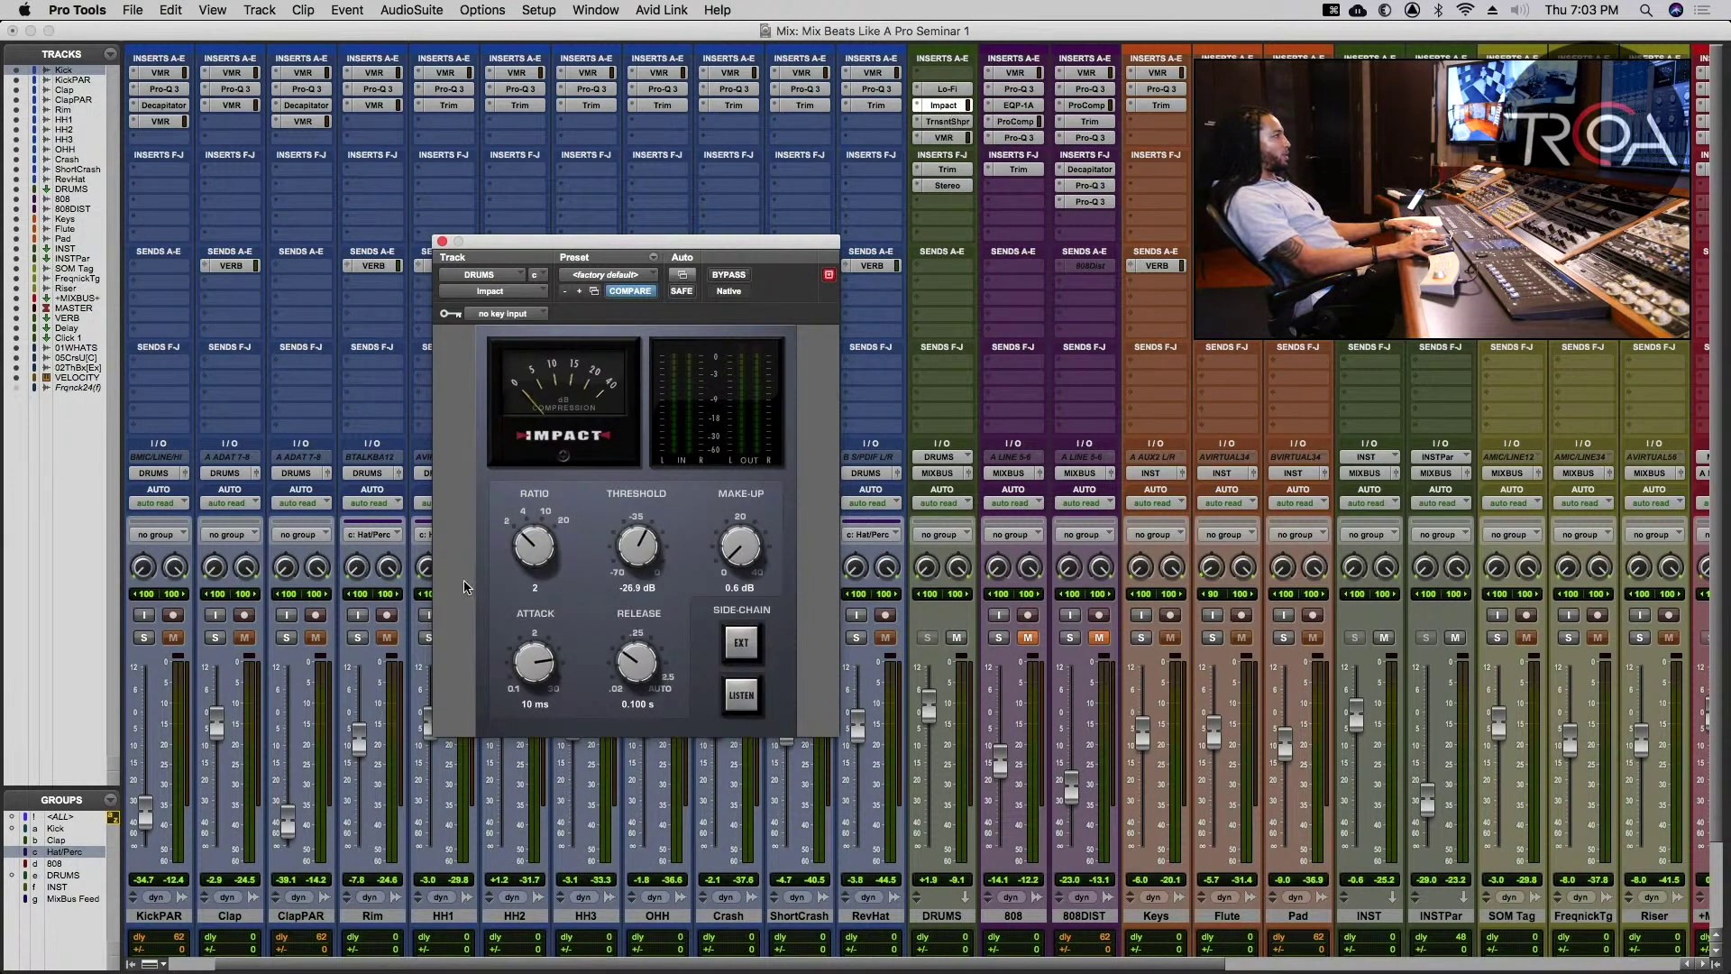
pyautogui.click(1384, 637)
# - Play the hook from 0:15 with the Kick track selected and watch Impact's compression meter on the DRUMS bus
pyautogui.press('space')
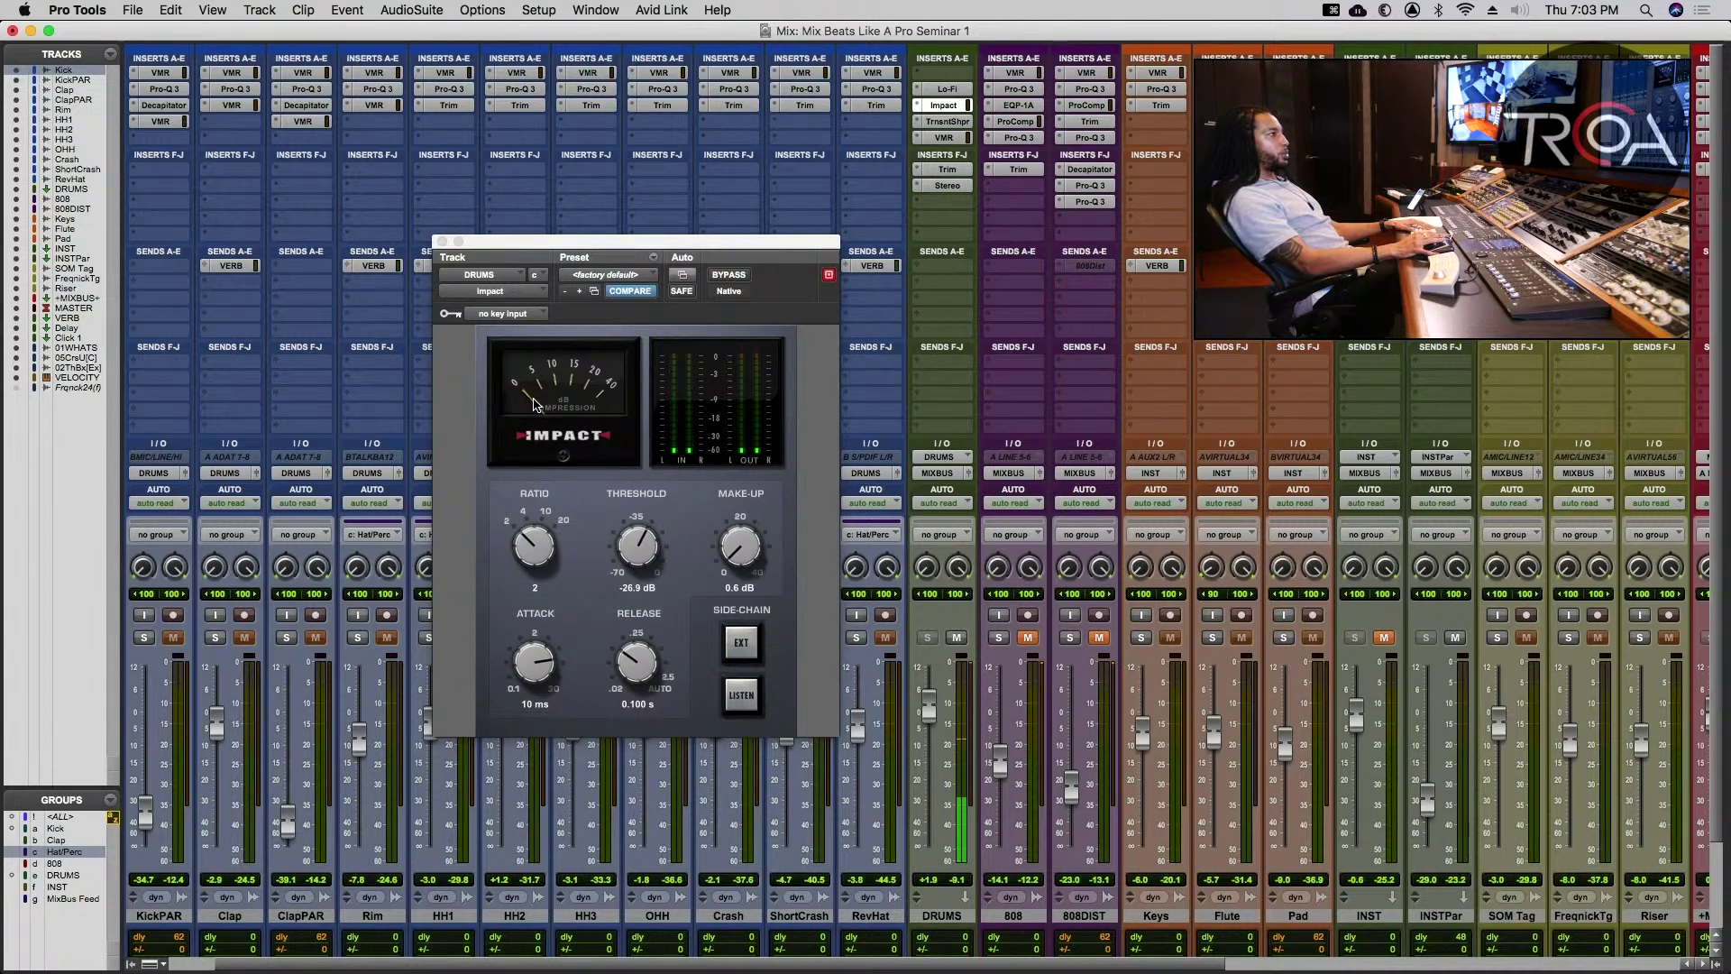
pyautogui.press('space')
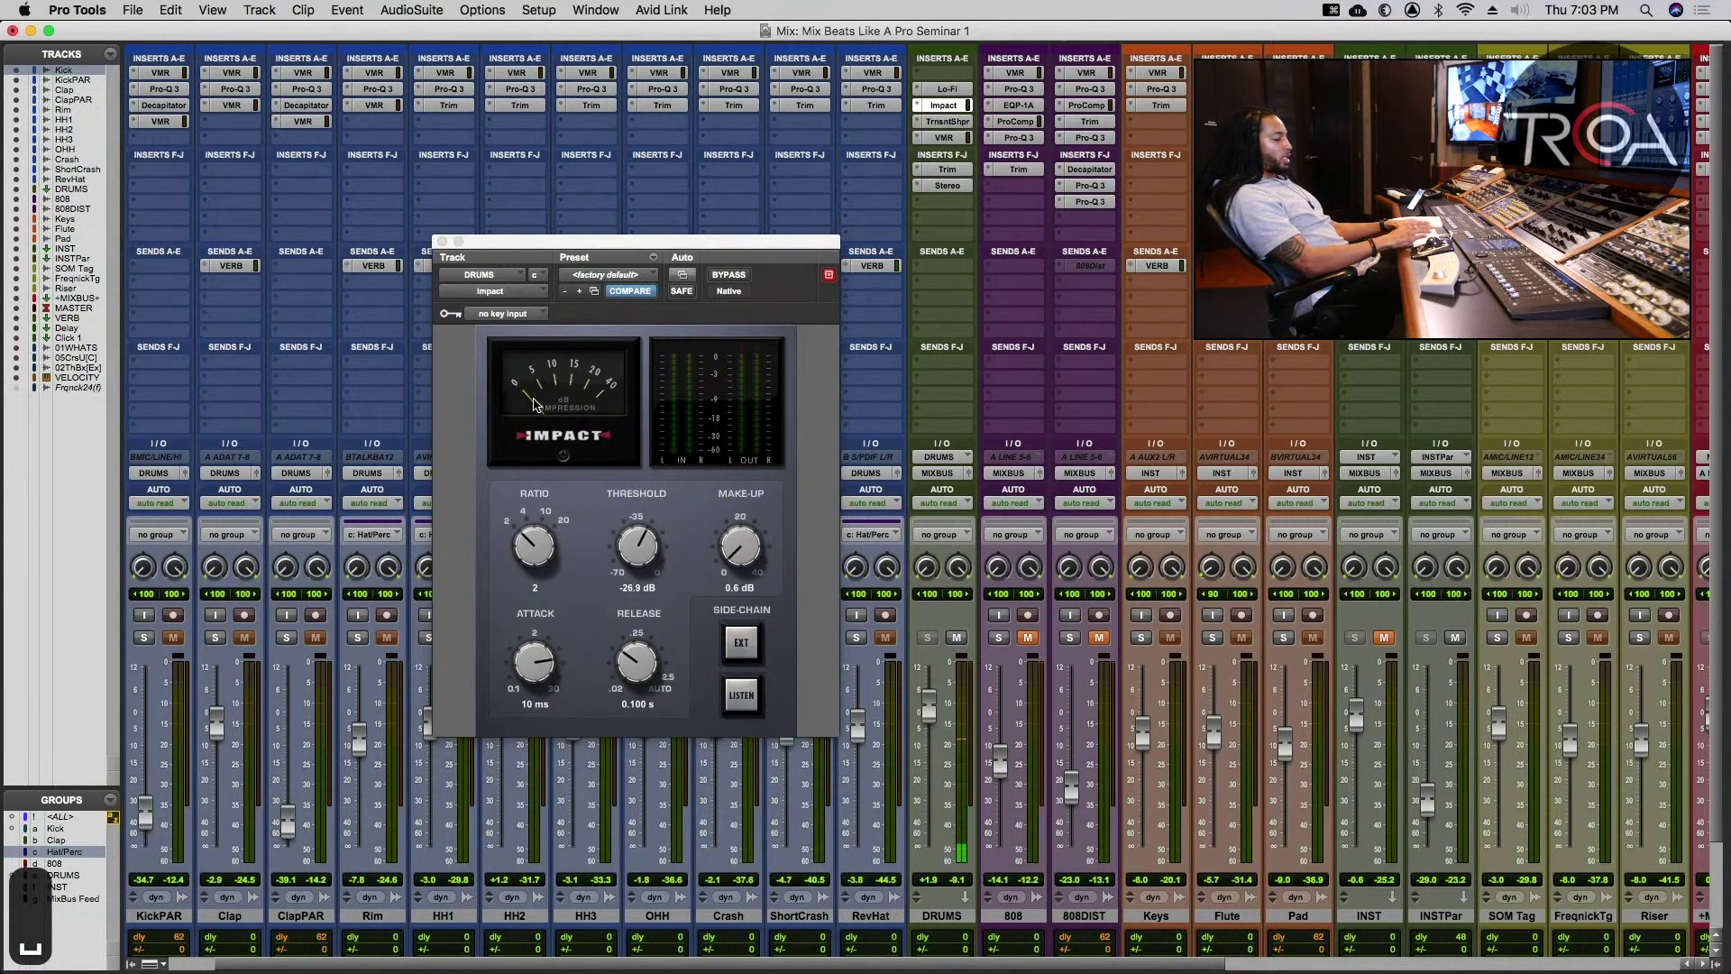
pyautogui.press('super+equal')
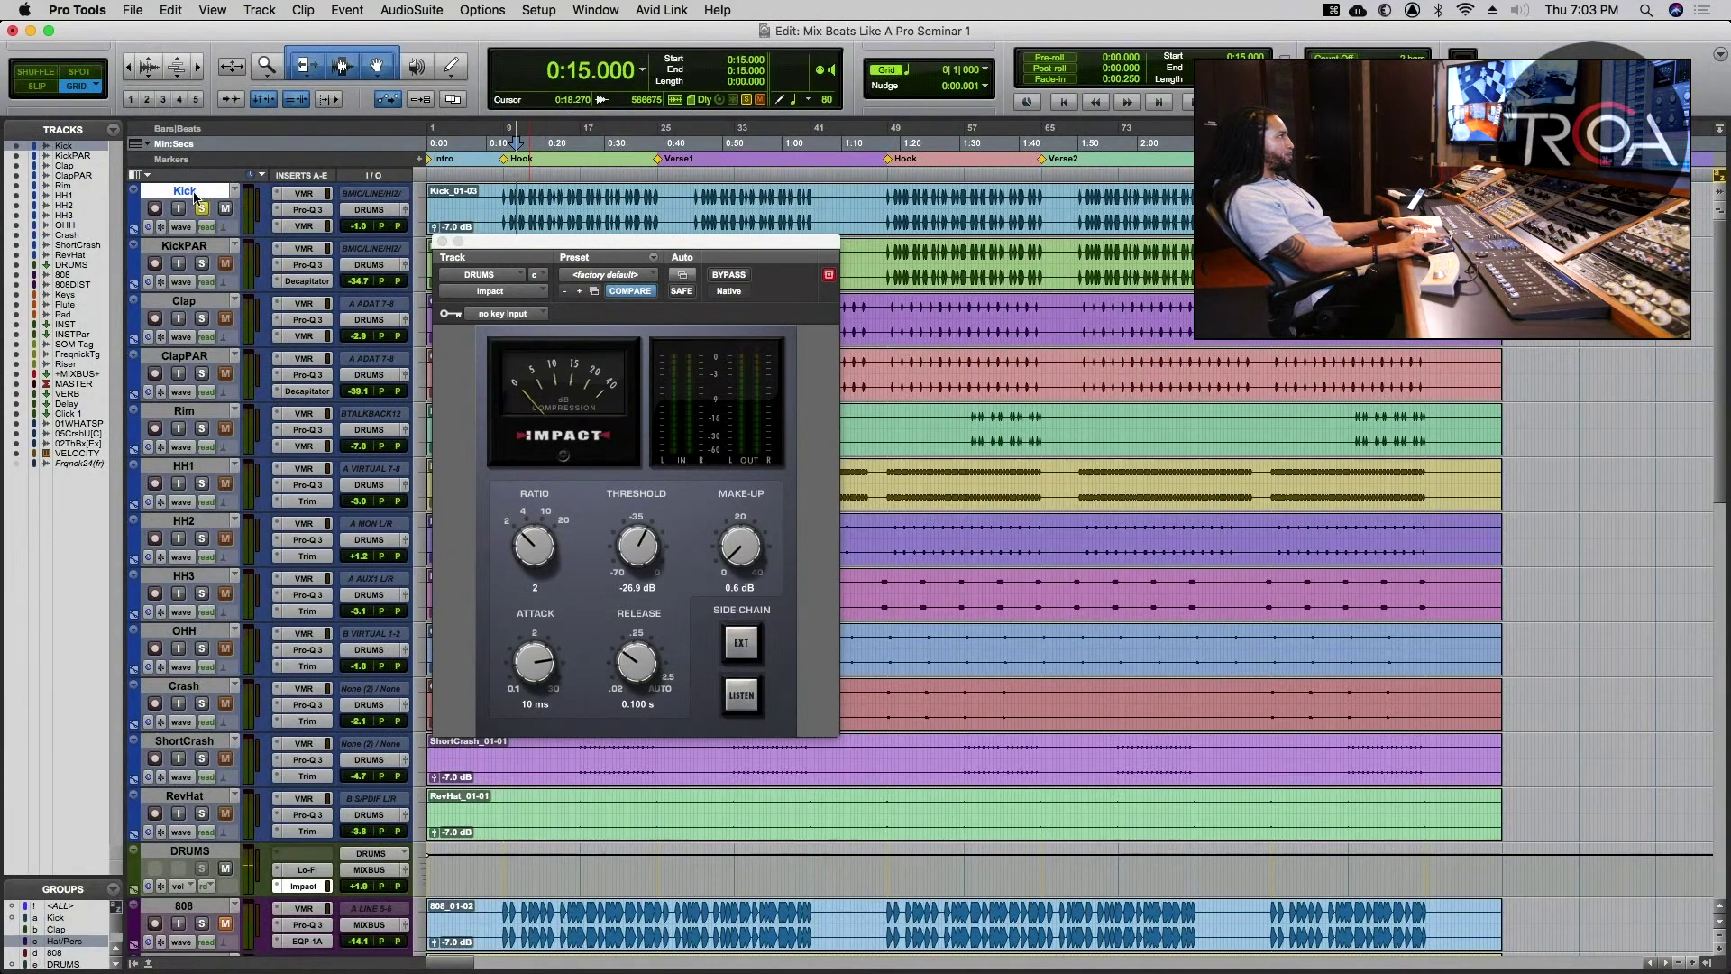
pyautogui.click(189, 193)
pyautogui.press('space')
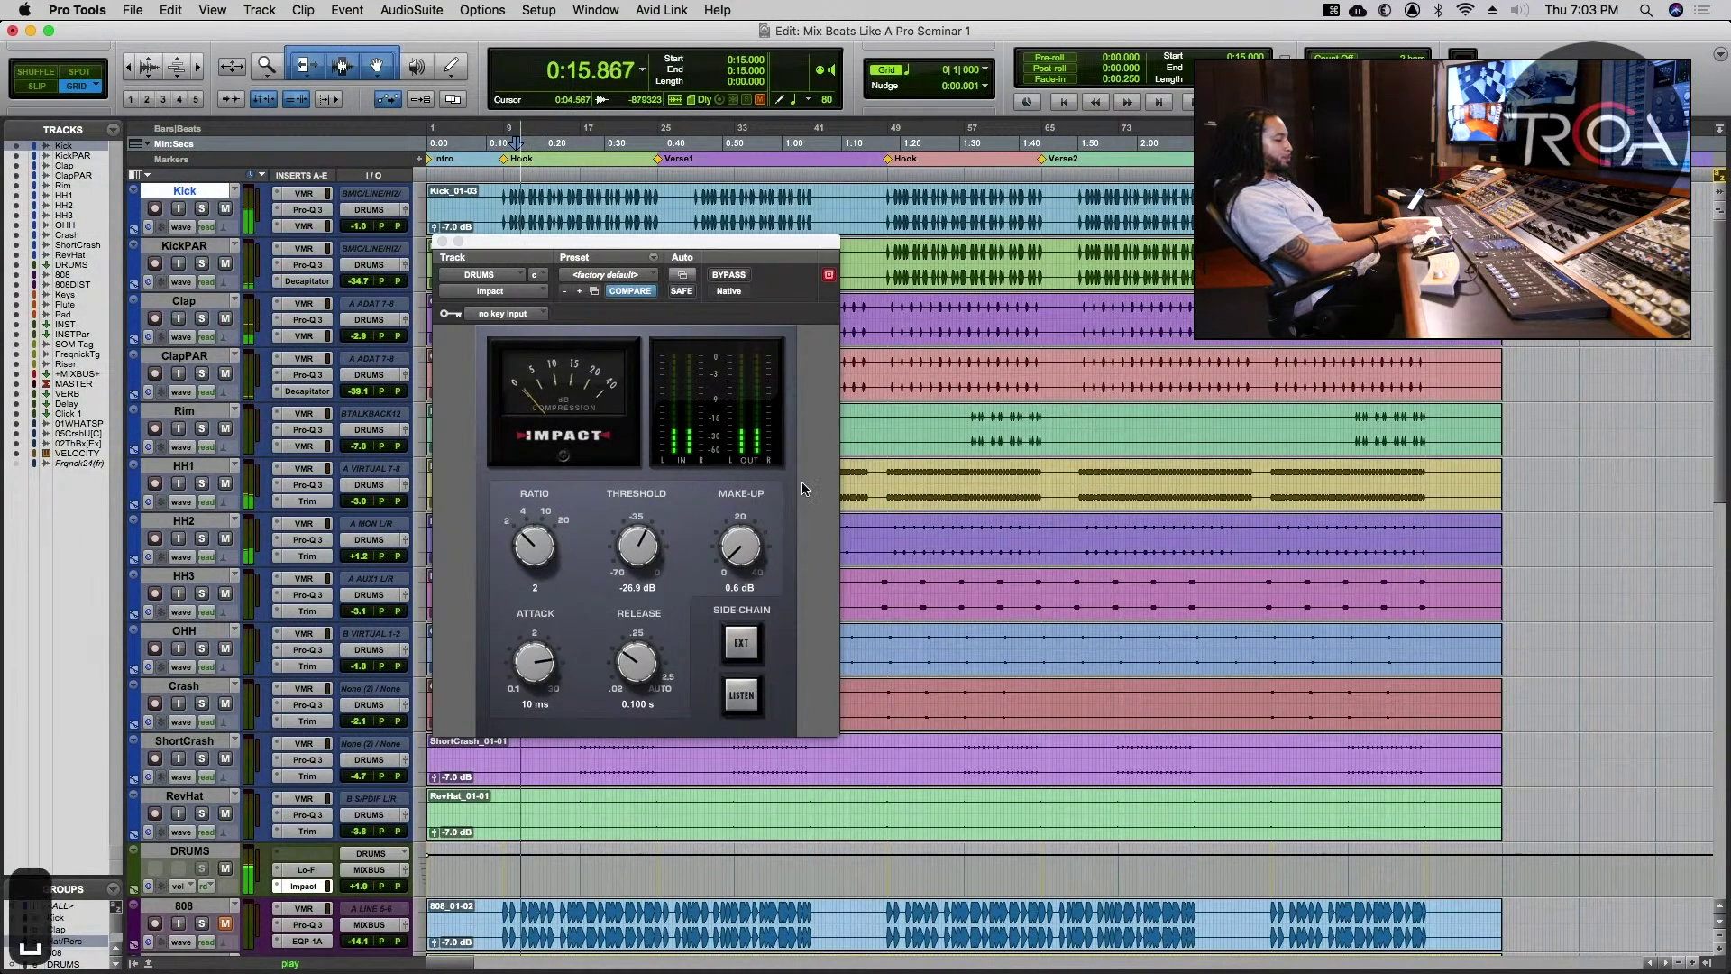
pyautogui.press('super+equal')
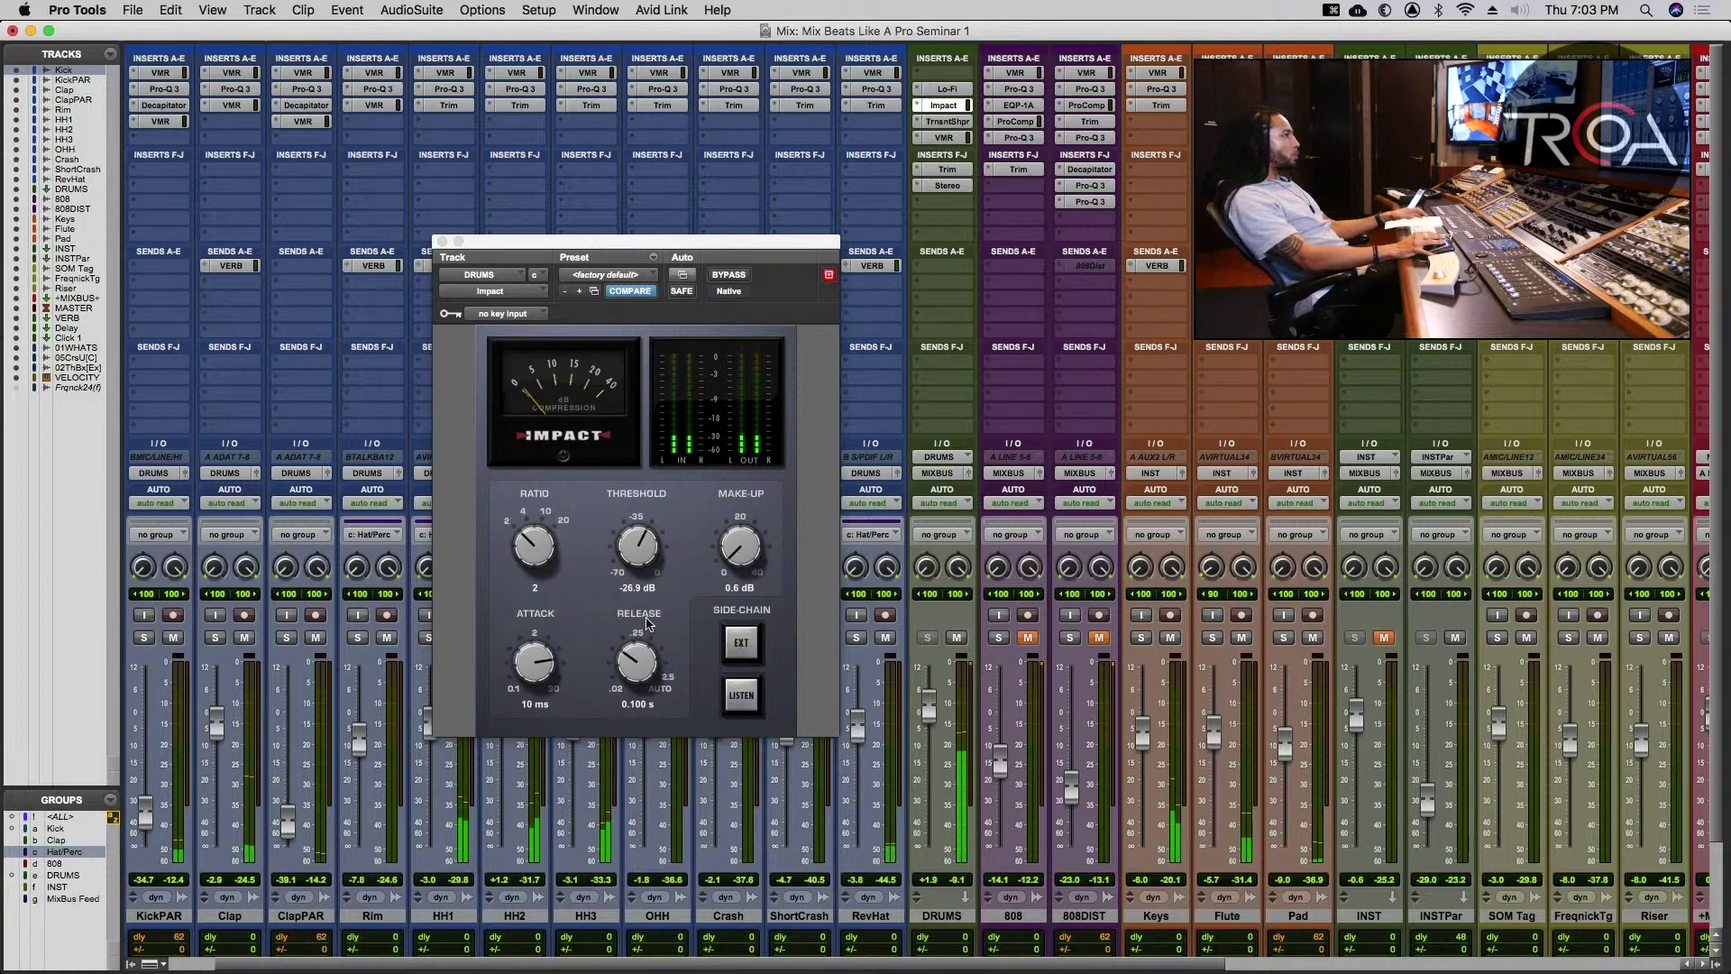
# - Review the DRUMS bus chain of Lo-Fi, Impact, Transient Shaper and the Virtual Mix Rack's FG-A equalizer, and close the plug-in window
pyautogui.click(948, 90)
pyautogui.click(946, 105)
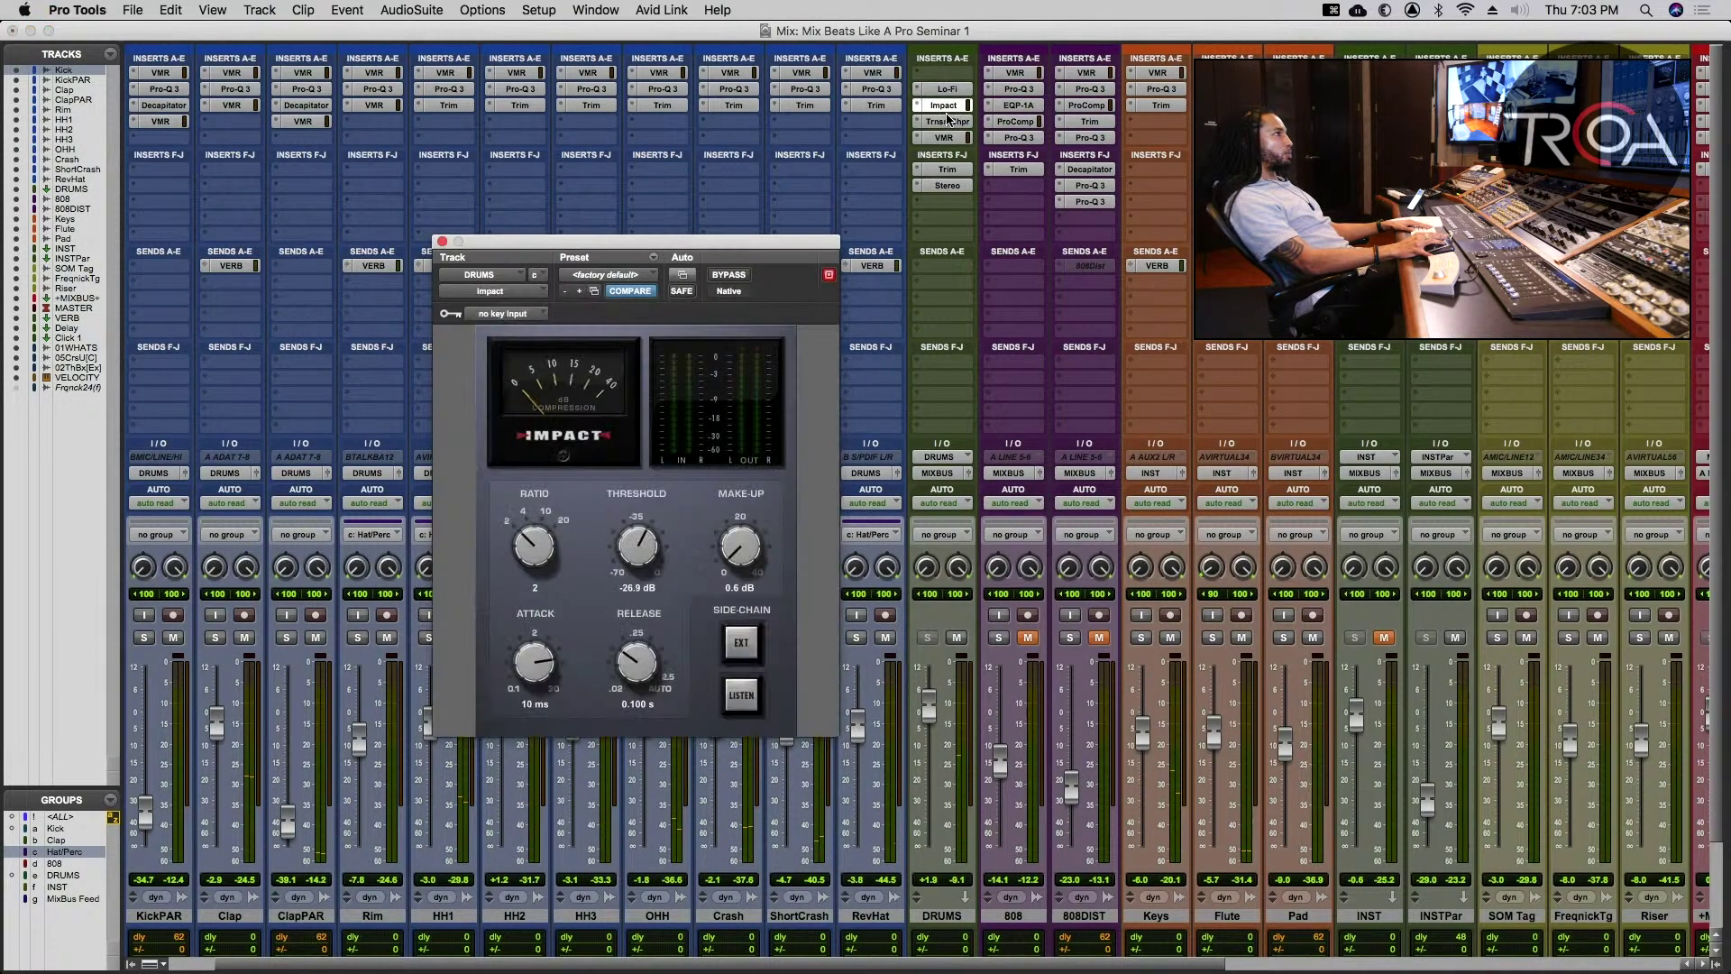
pyautogui.click(948, 122)
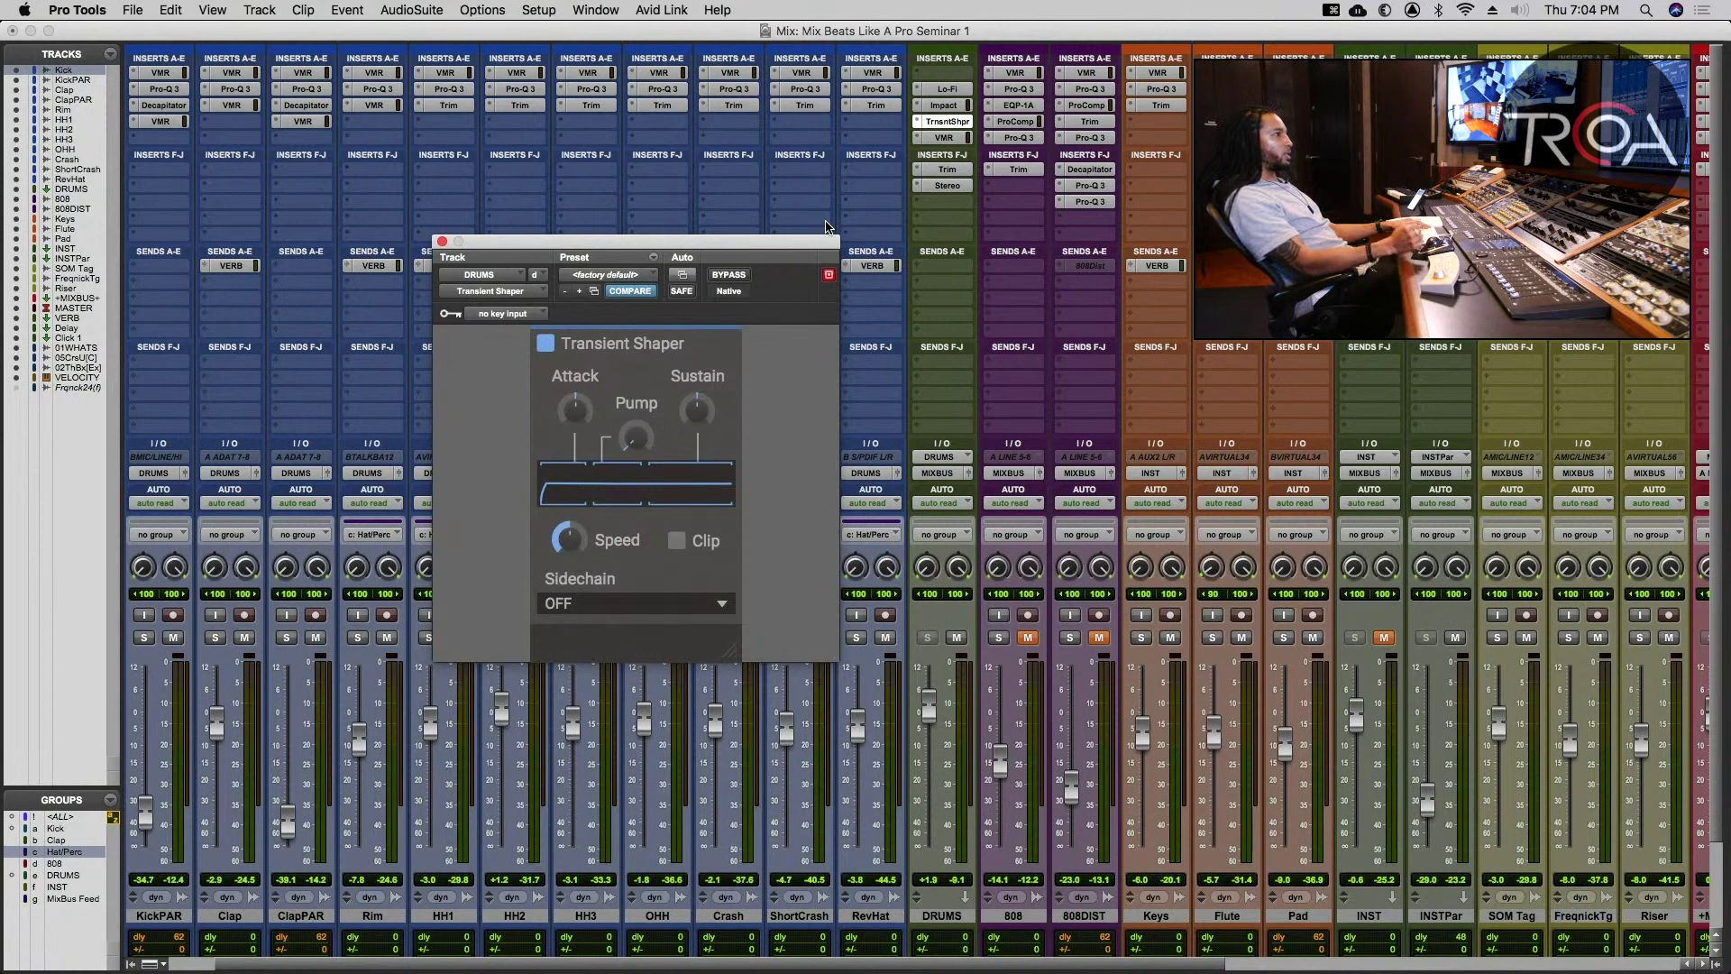
pyautogui.click(947, 139)
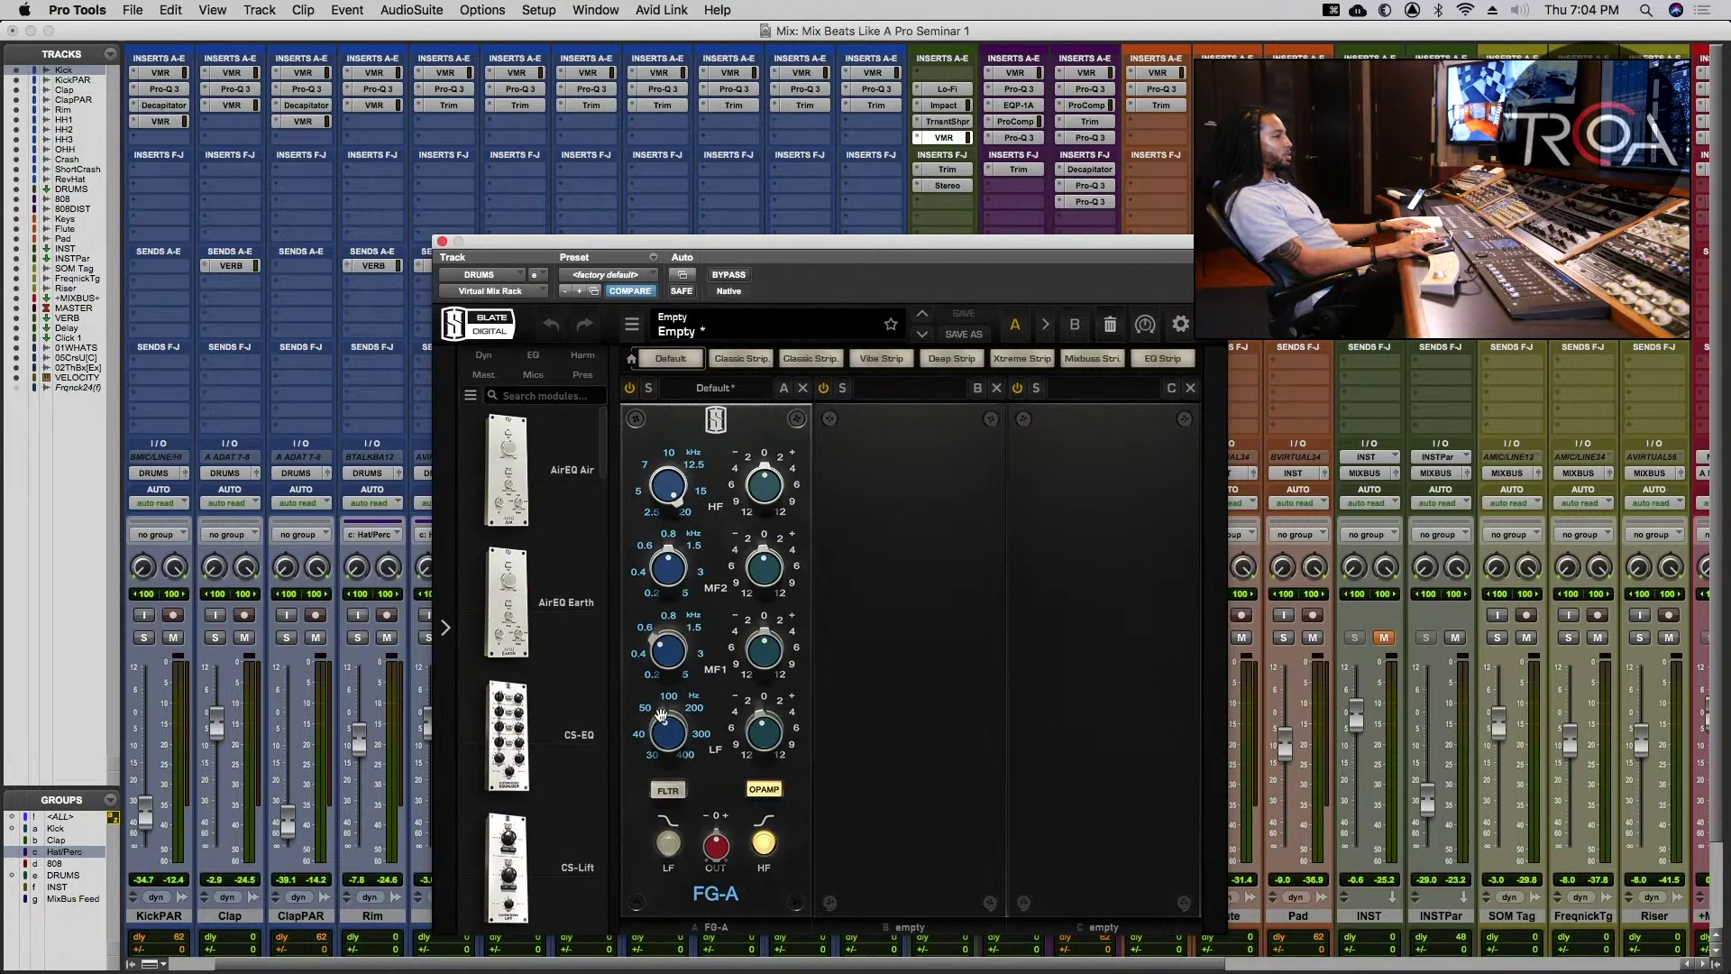
pyautogui.click(442, 241)
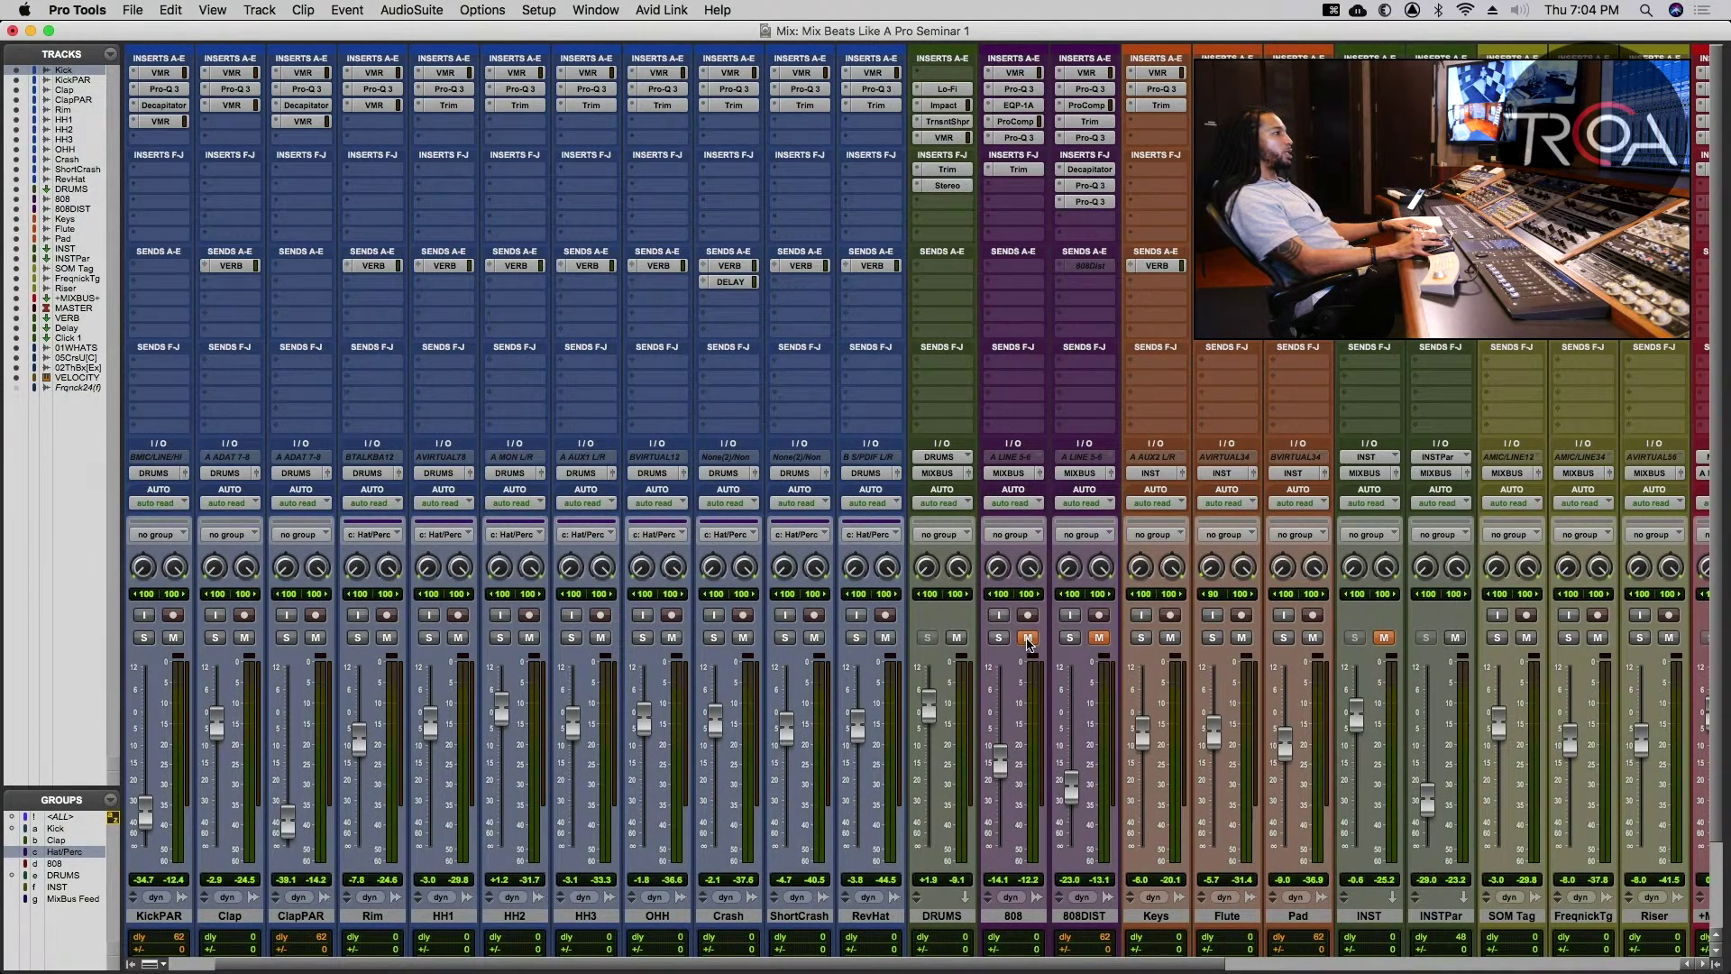
# - Unmute the 808 track and review its first Pro-Q 3's high cut, its Pro Compressor and its kick-keyed Pro-Q 3
pyautogui.click(1027, 638)
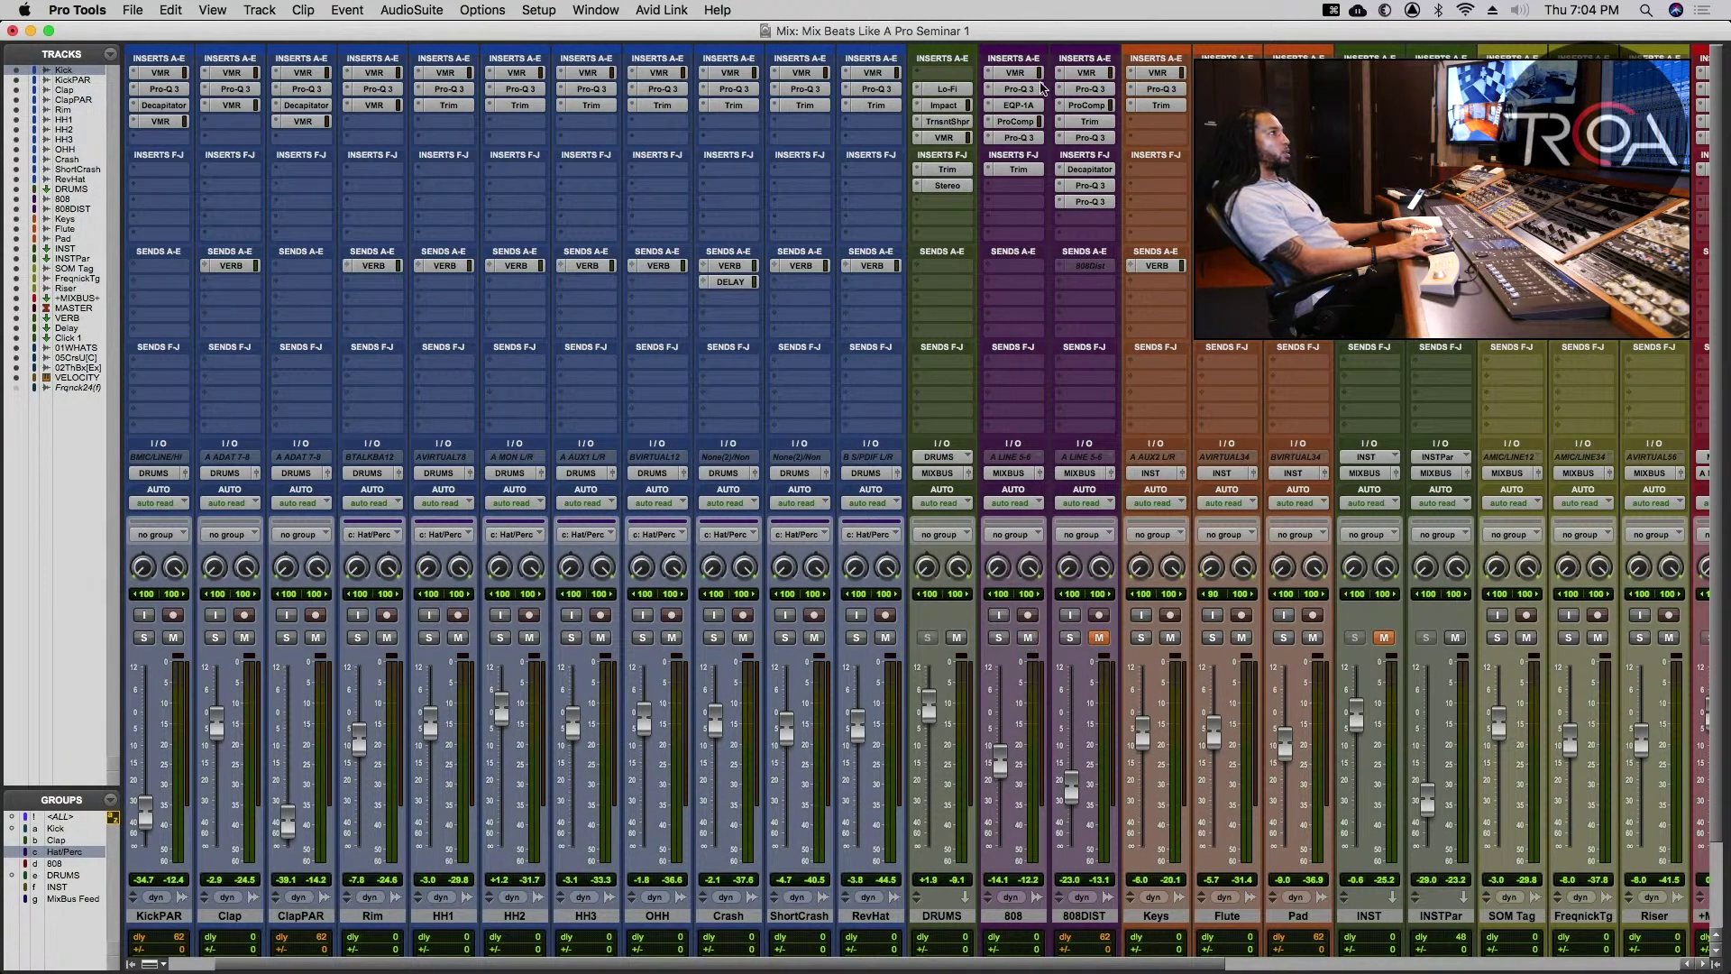
pyautogui.click(1019, 89)
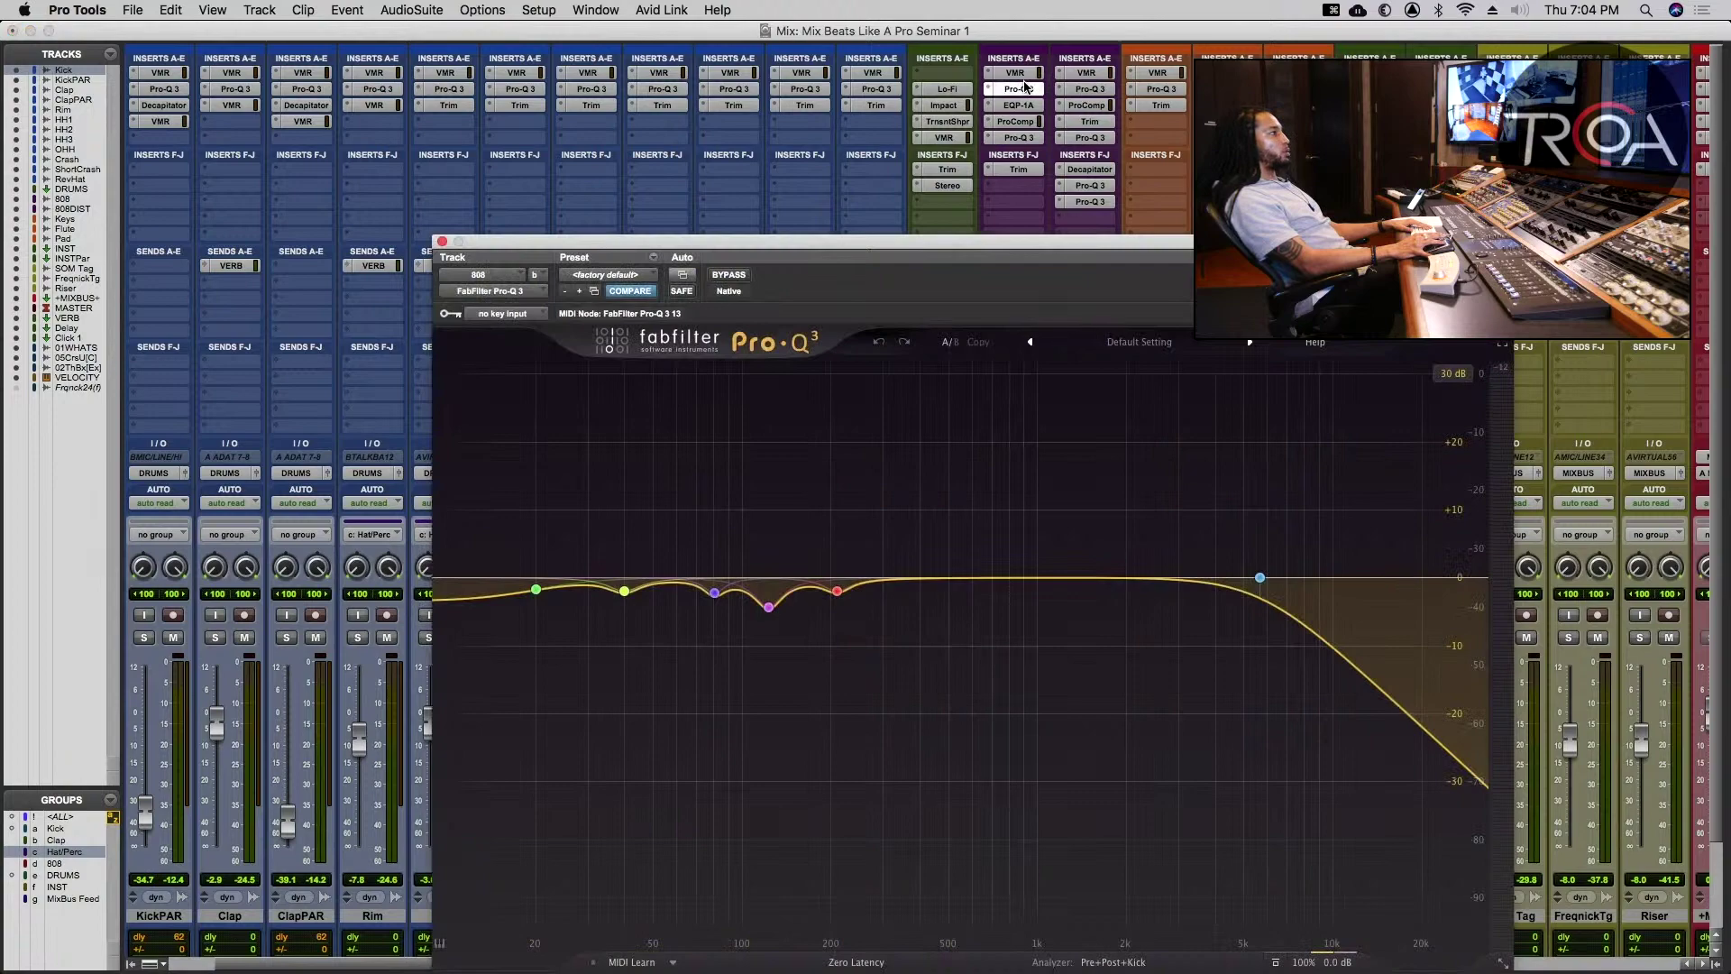
pyautogui.click(1260, 577)
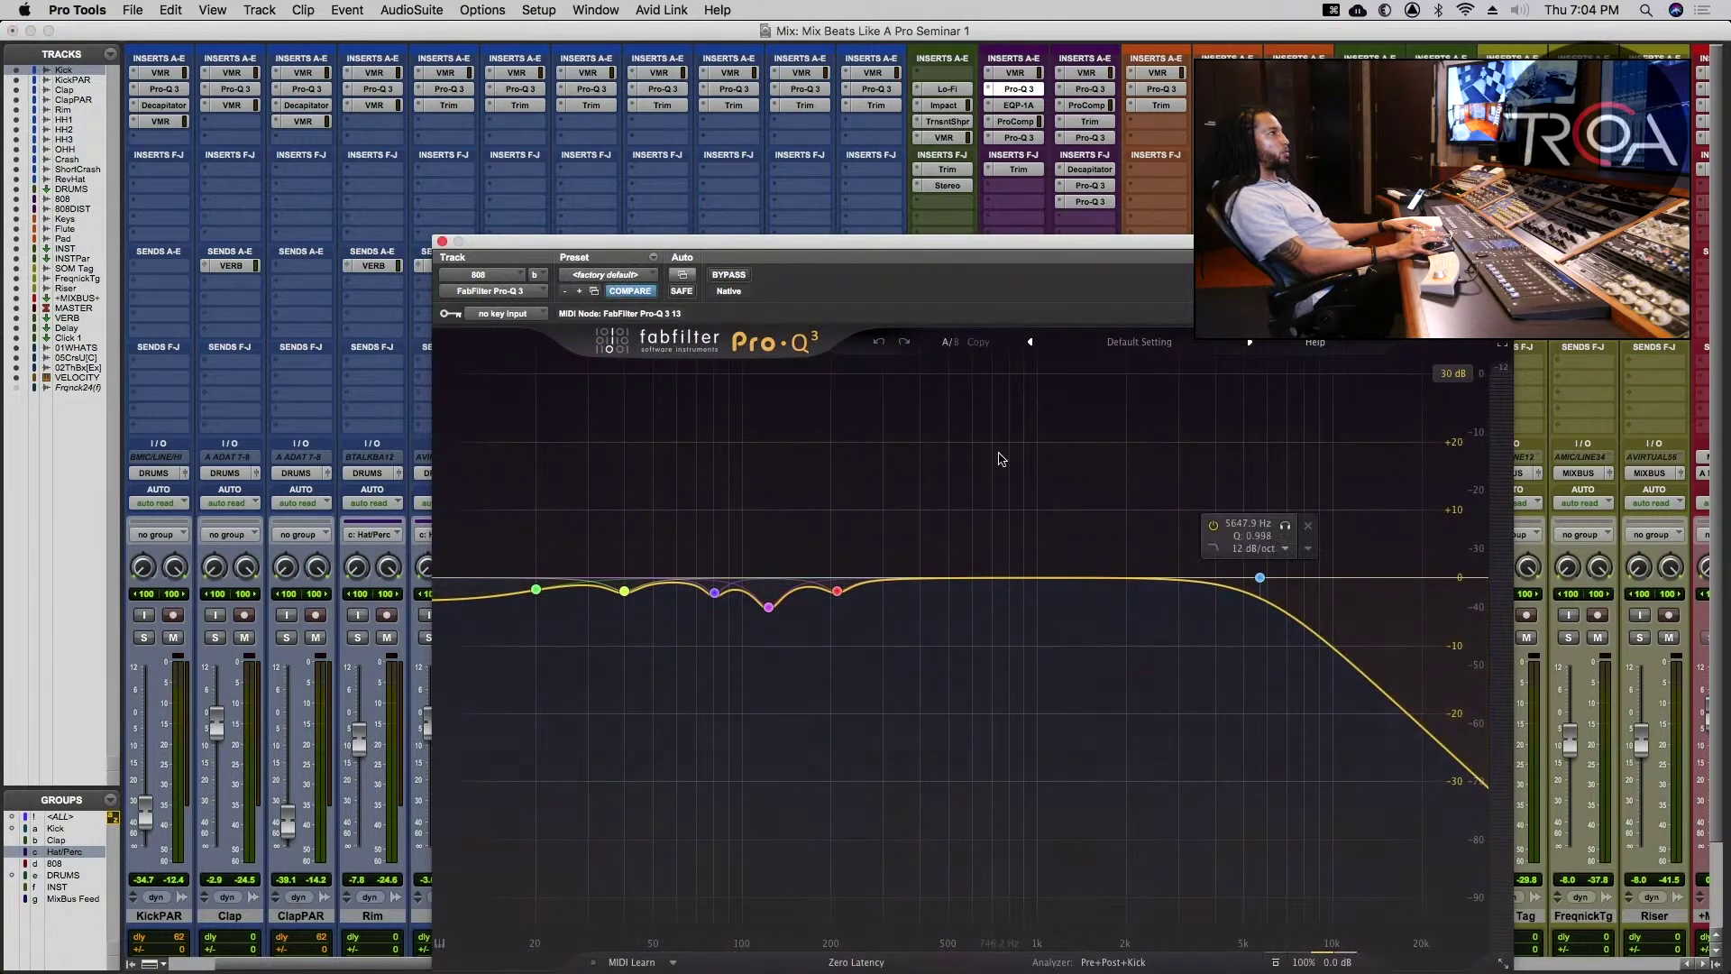
pyautogui.click(1028, 121)
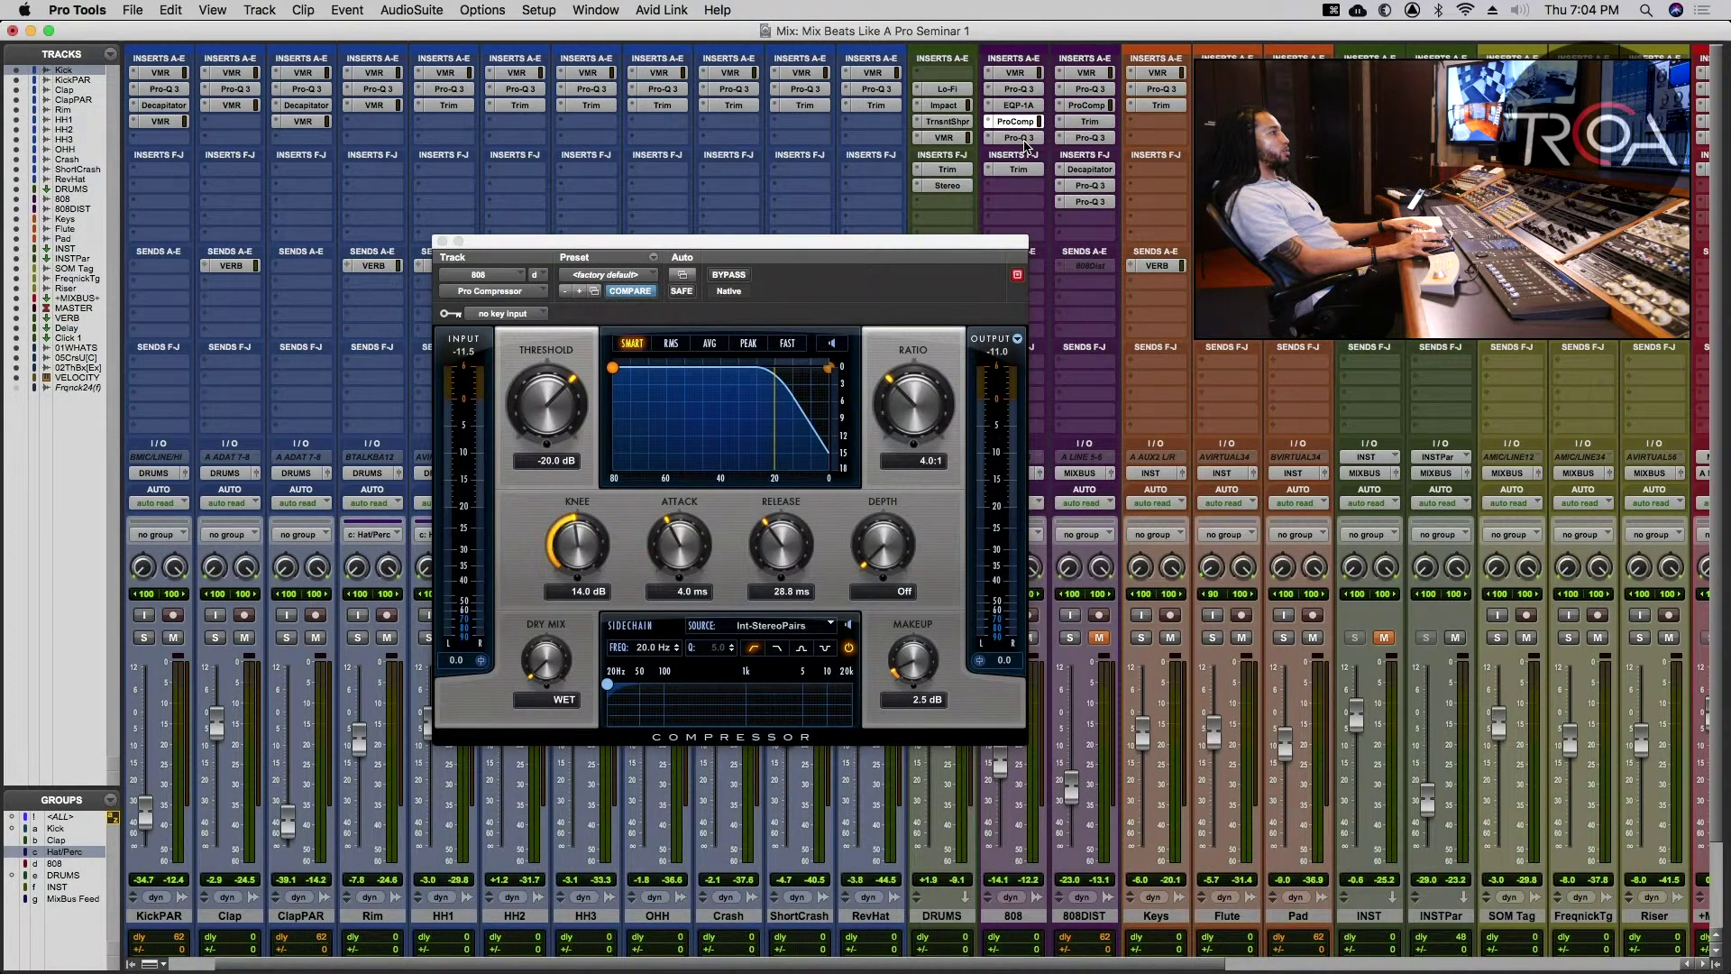
pyautogui.click(1020, 138)
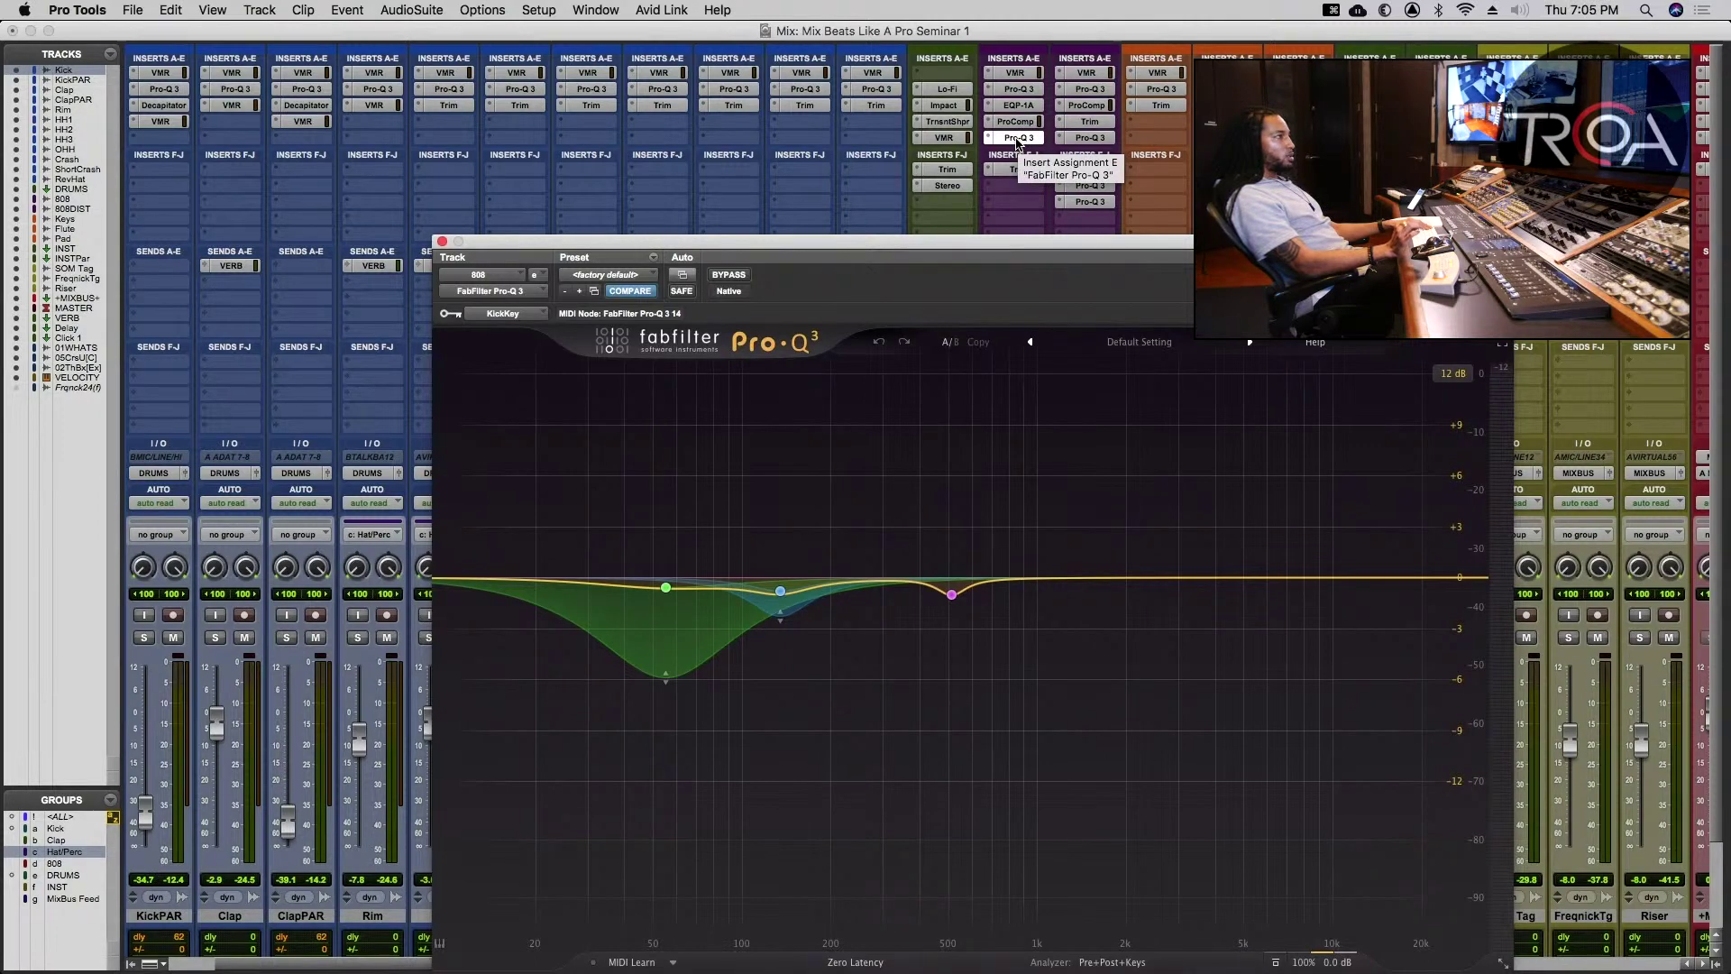
# - Play the hook and examine how the 55 Hz and 134 Hz dynamic bands of 808's kick-keyed Pro-Q 3 react, and close the equalizer
pyautogui.moveTo(948, 238); pyautogui.dragTo(894, 105)
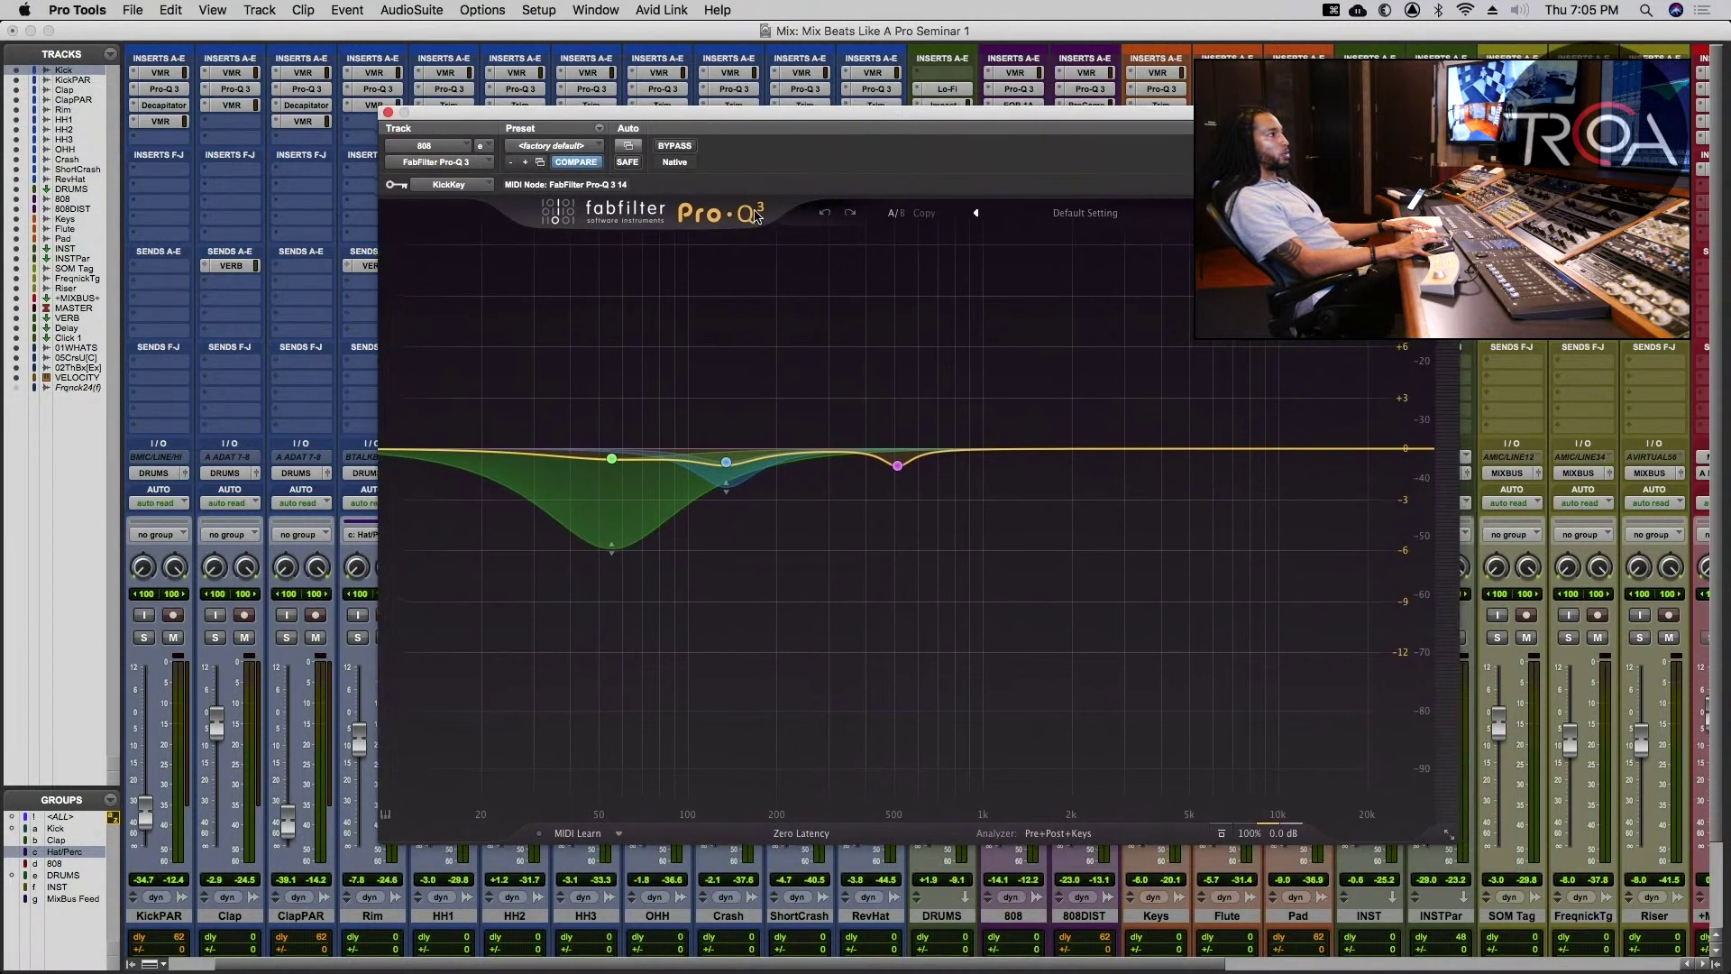
pyautogui.moveTo(445, 504)
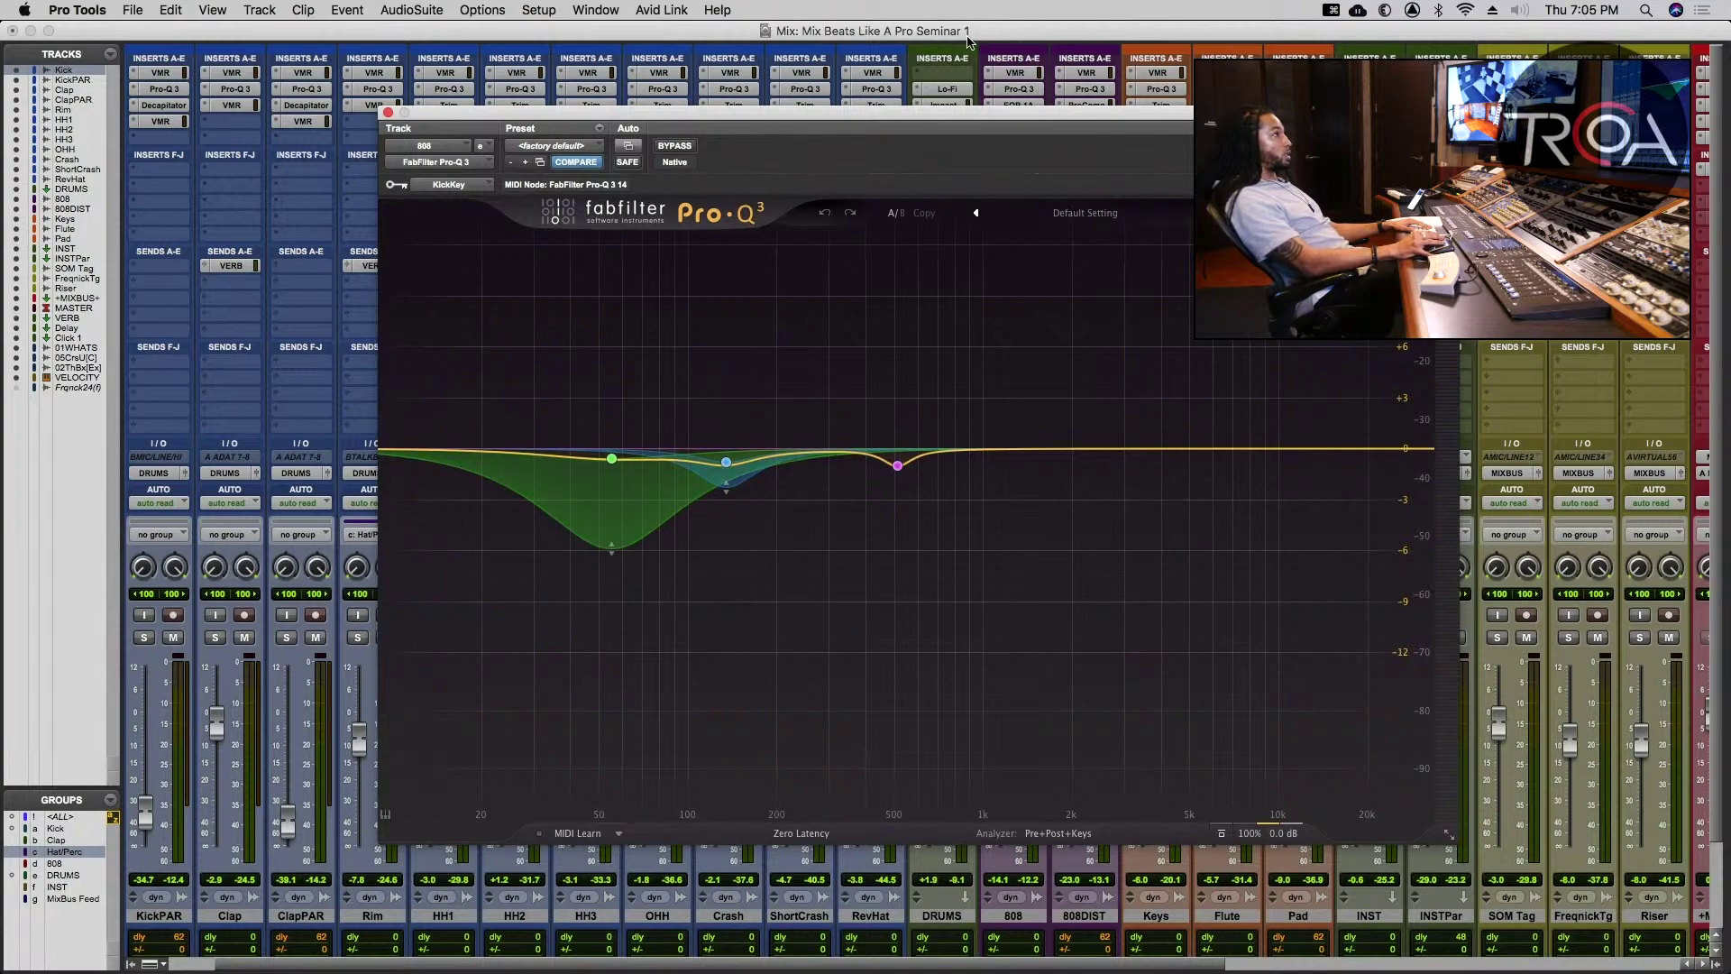
pyautogui.moveTo(920, 121); pyautogui.dragTo(938, 797)
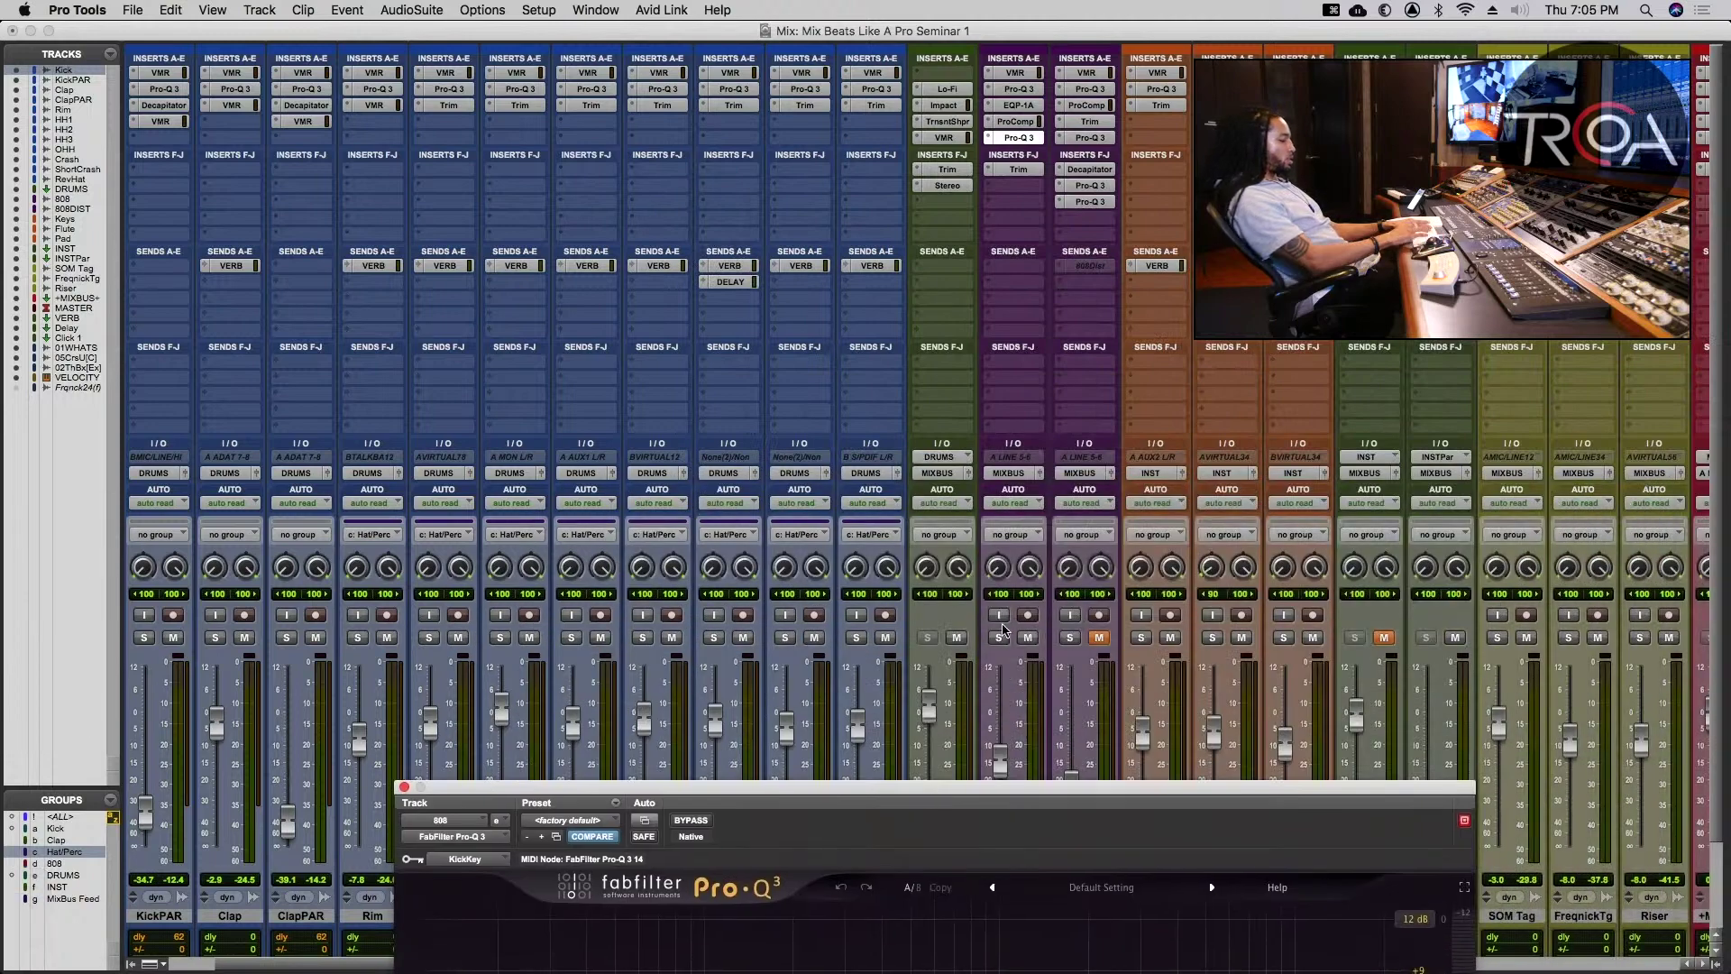
pyautogui.press('super+equal')
pyautogui.press('space')
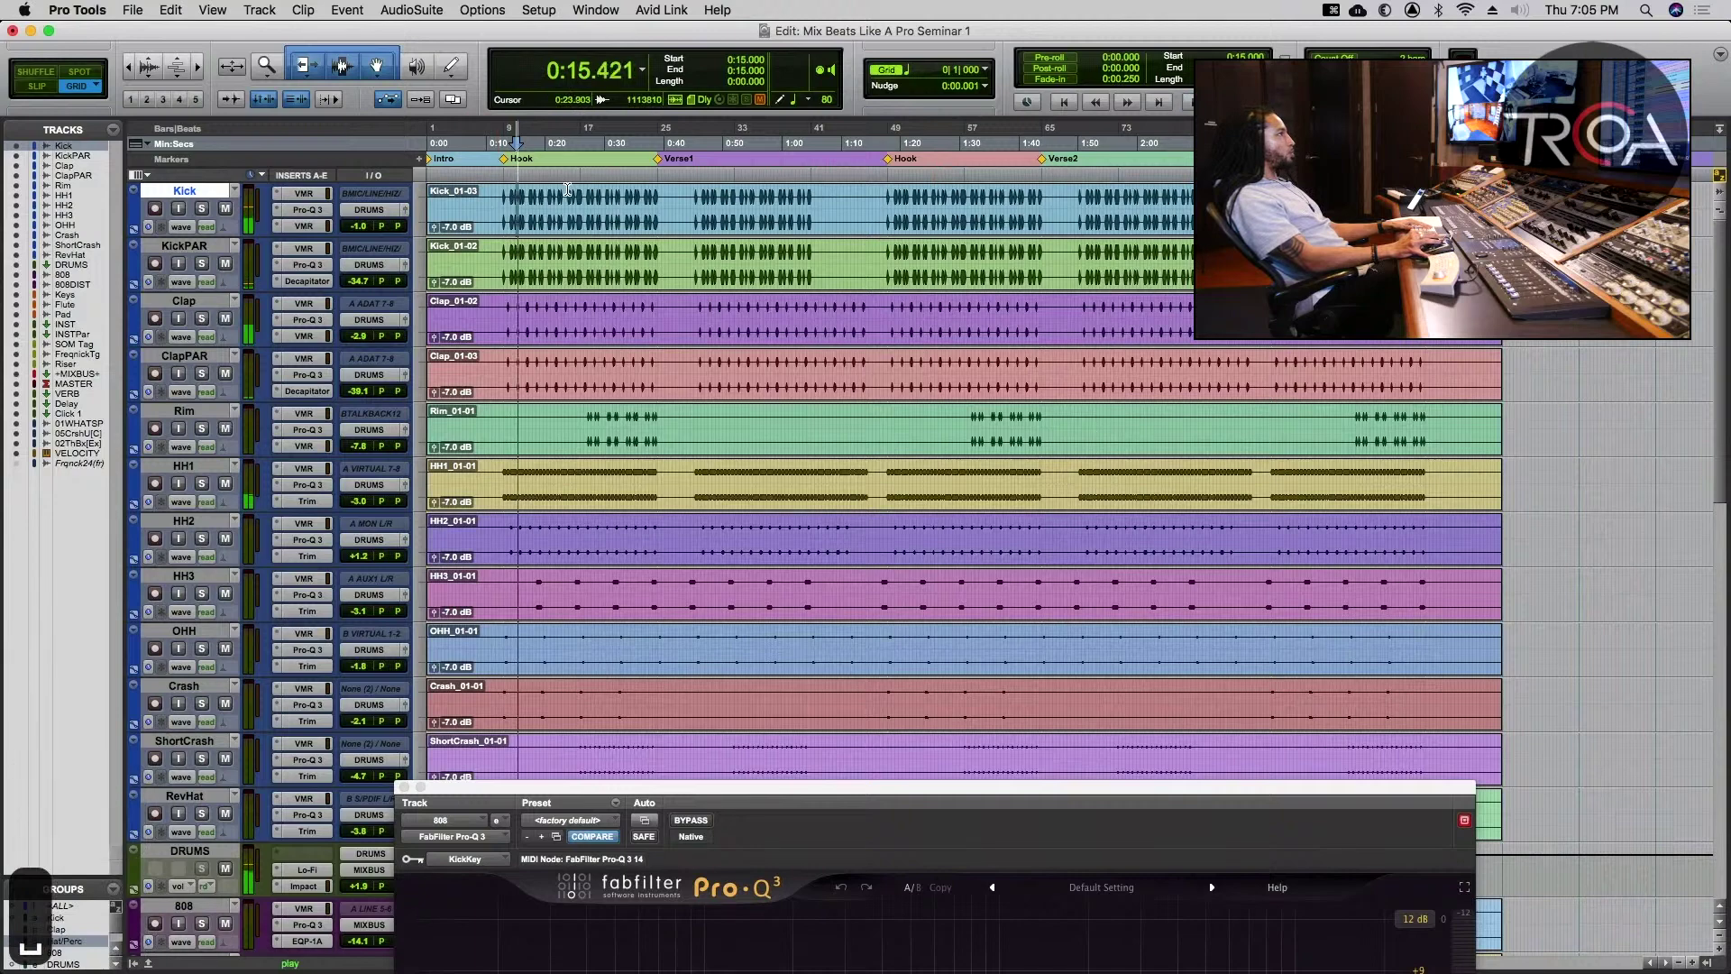
pyautogui.press('super+equal')
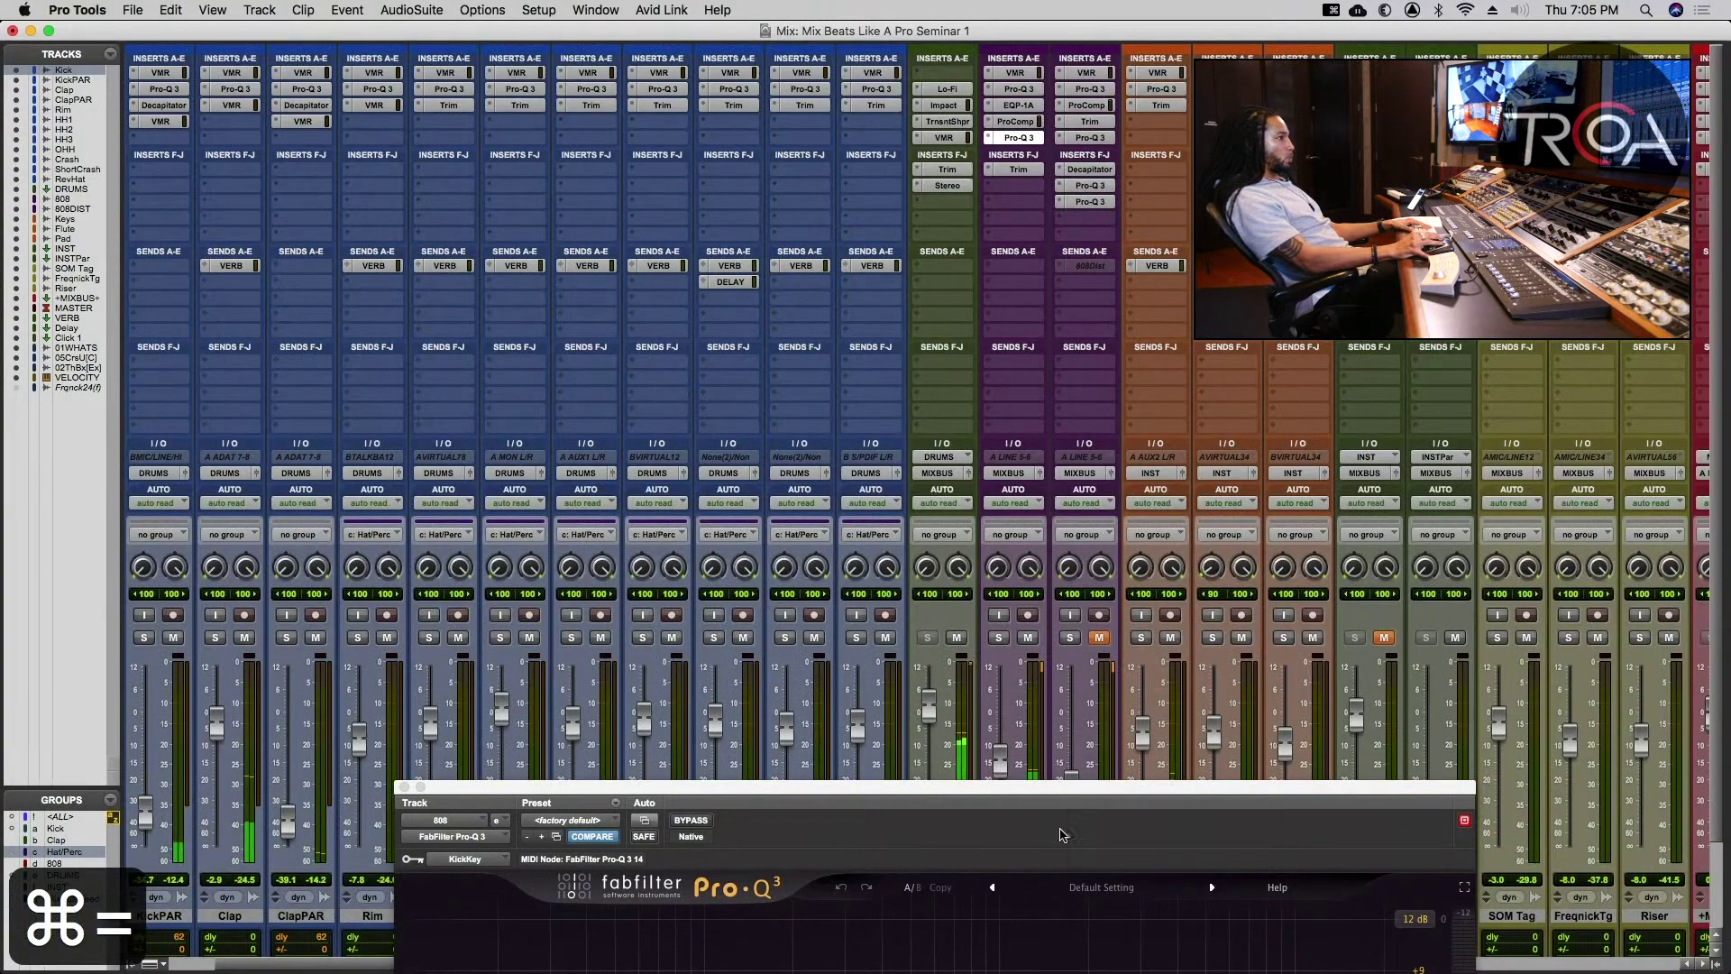
pyautogui.moveTo(1064, 809); pyautogui.dragTo(1046, 100)
pyautogui.moveTo(726, 448)
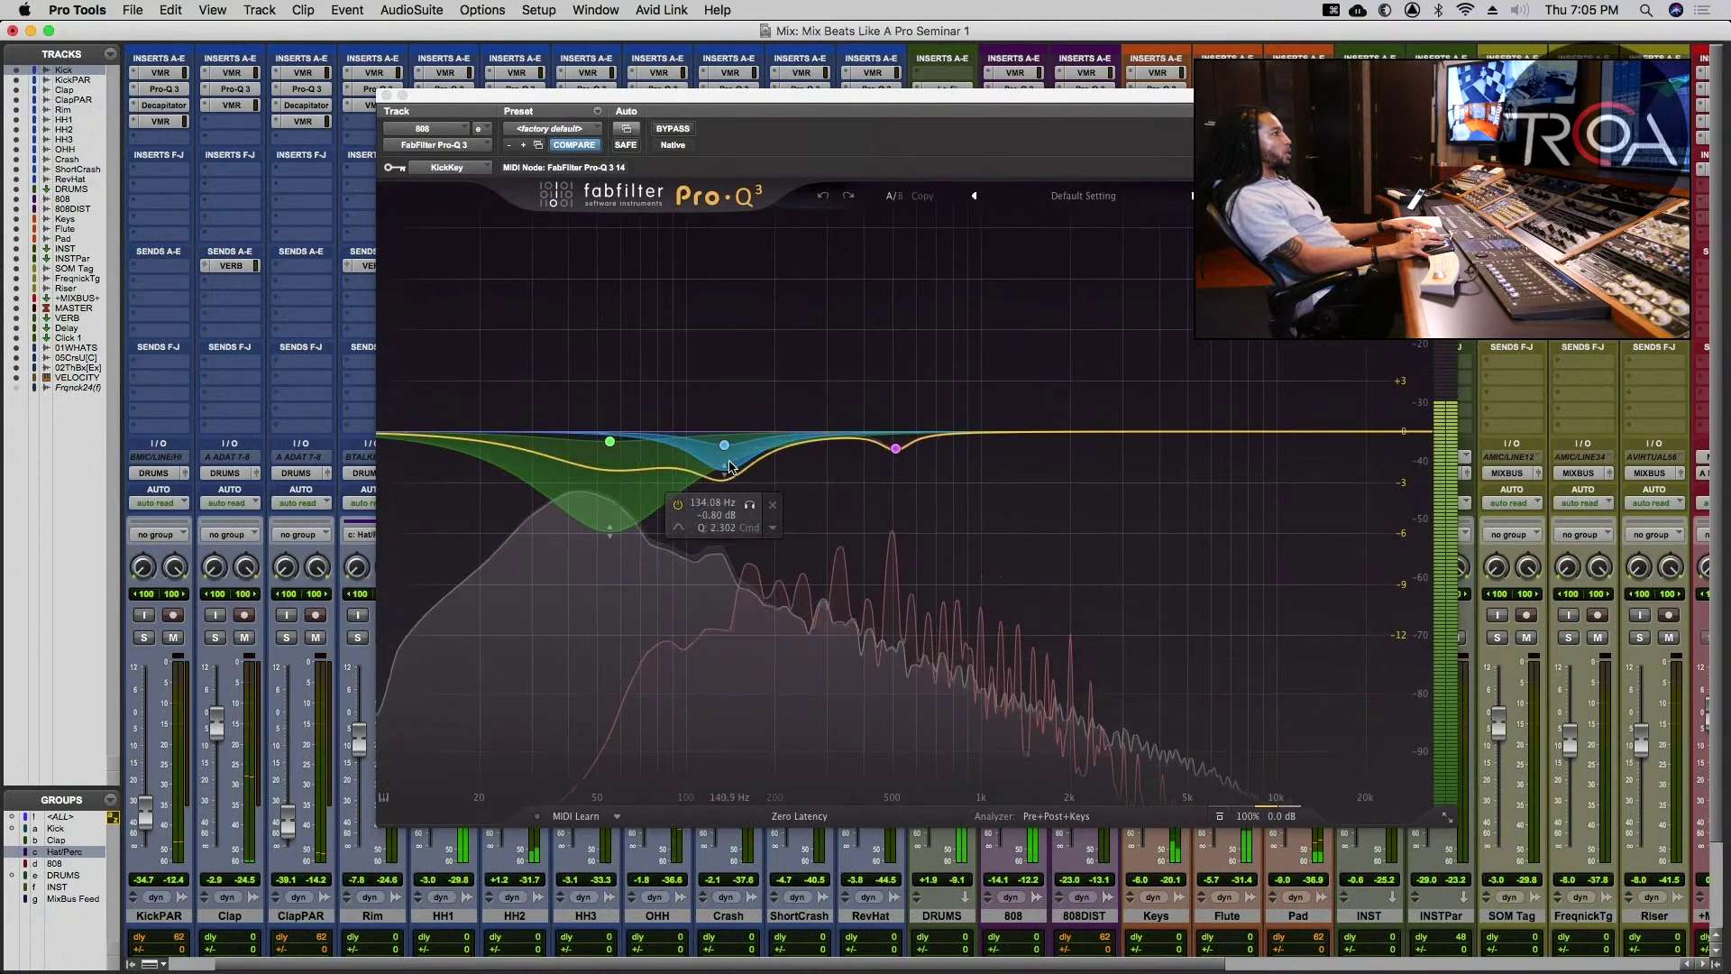
pyautogui.moveTo(609, 443)
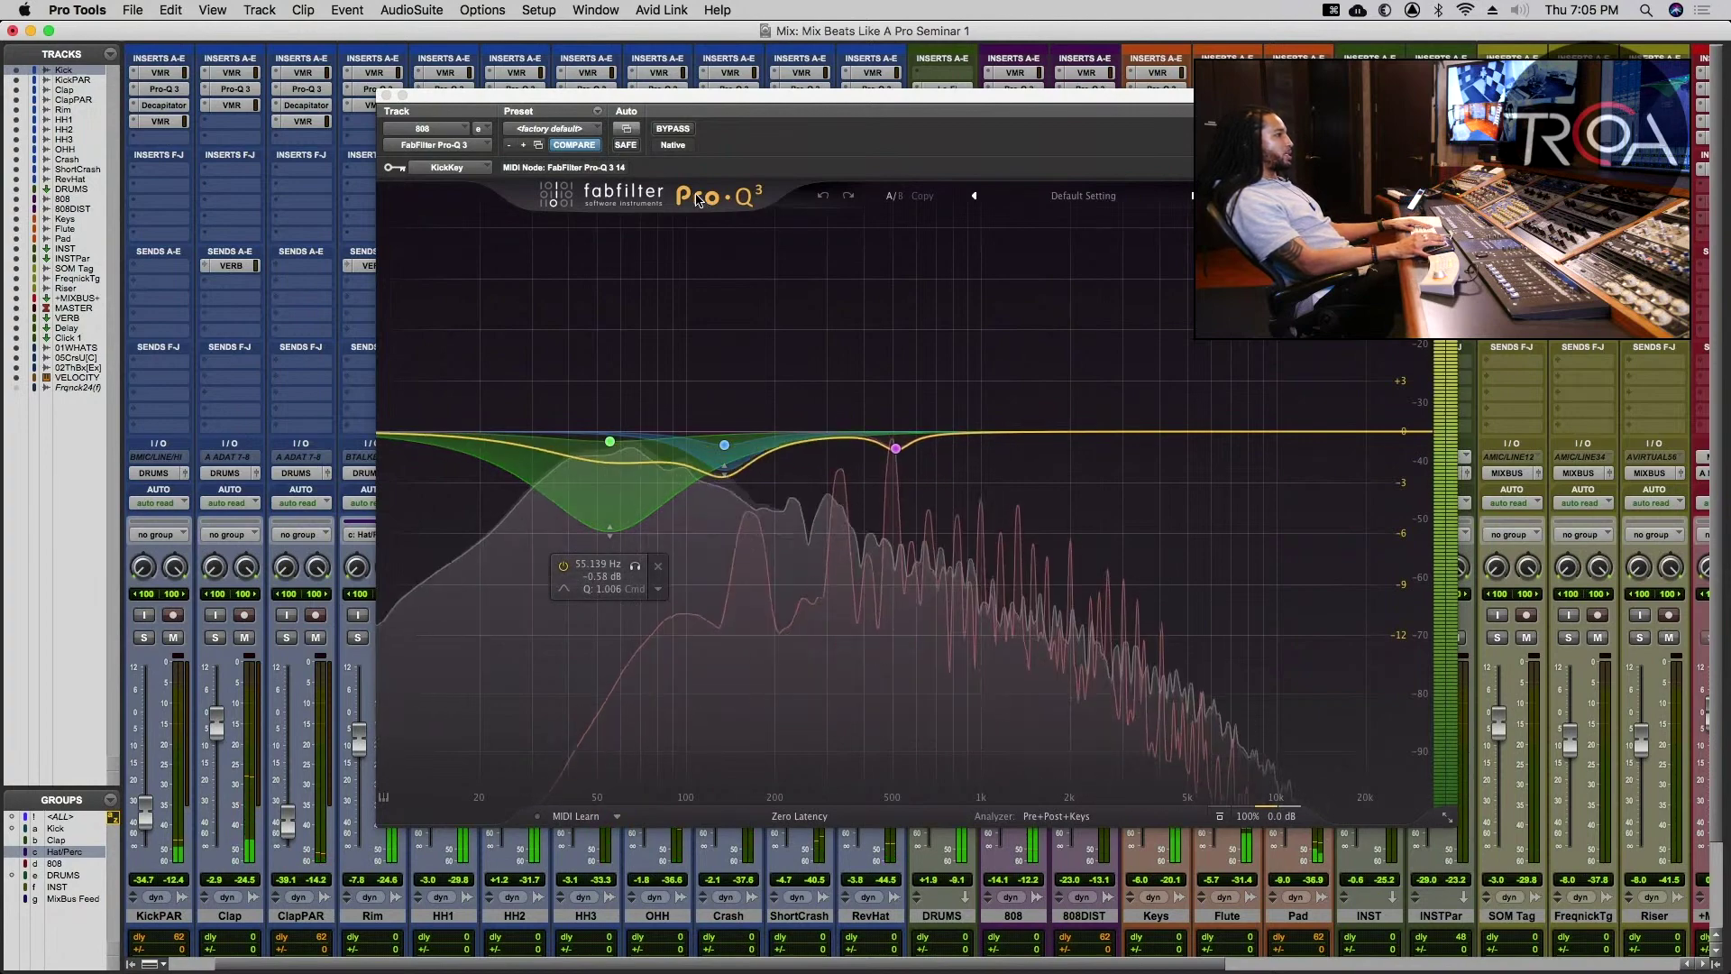
pyautogui.press('space')
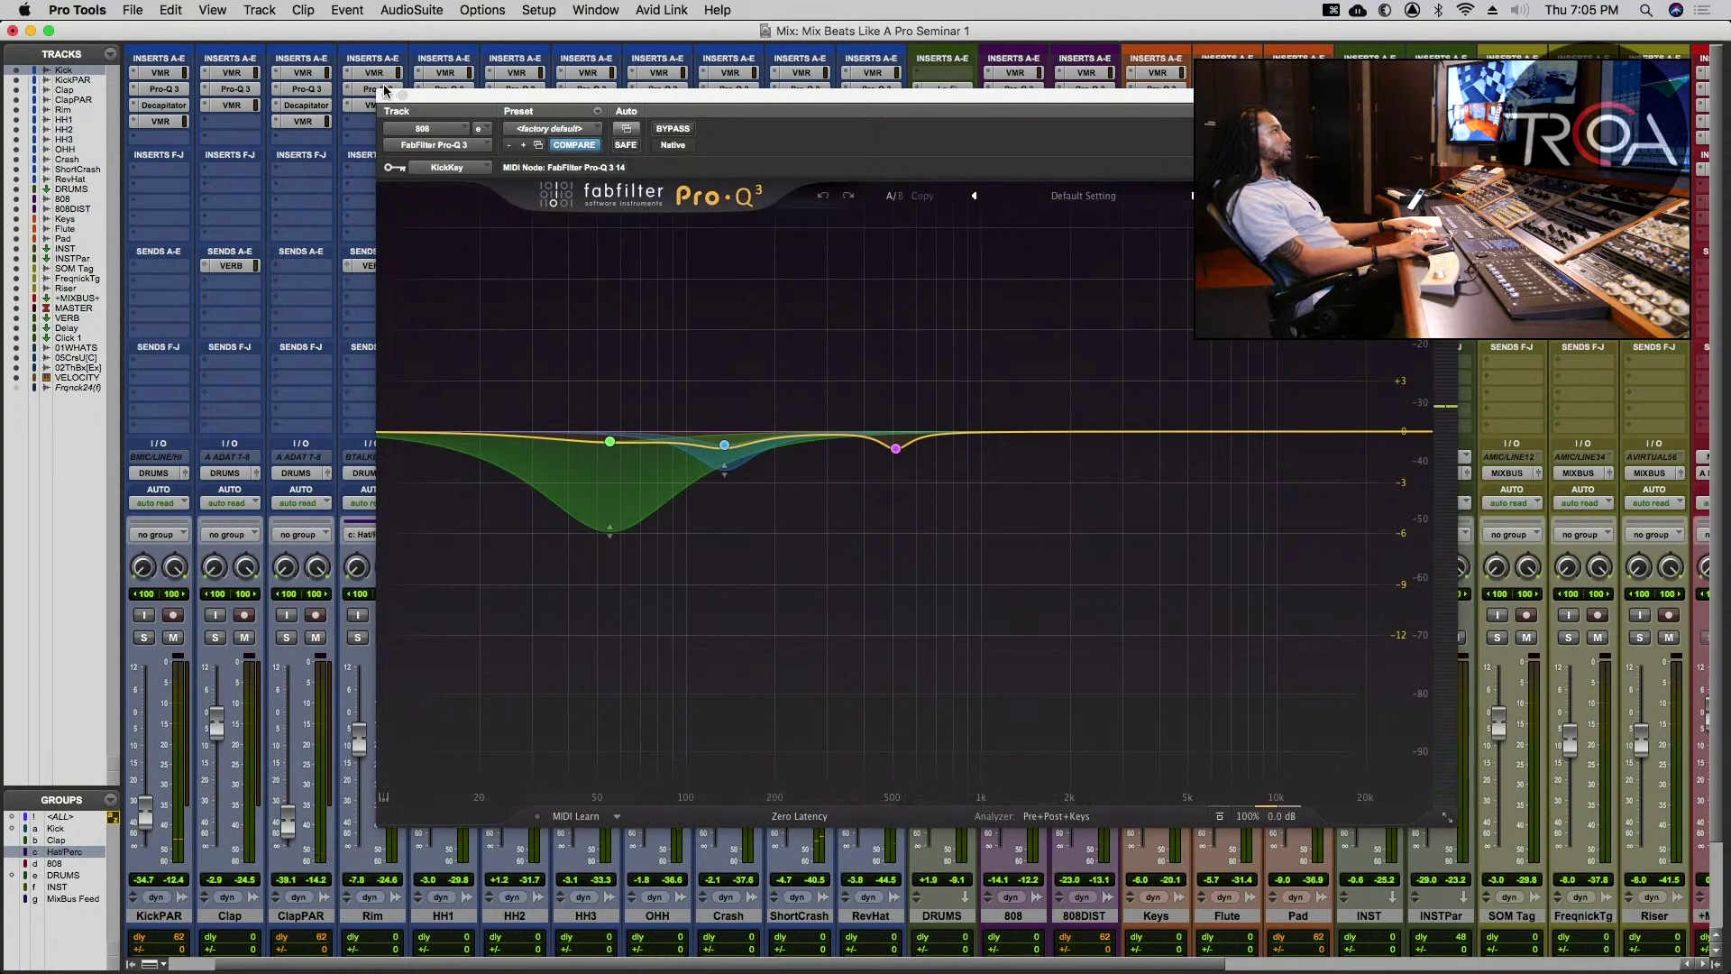
pyautogui.click(387, 96)
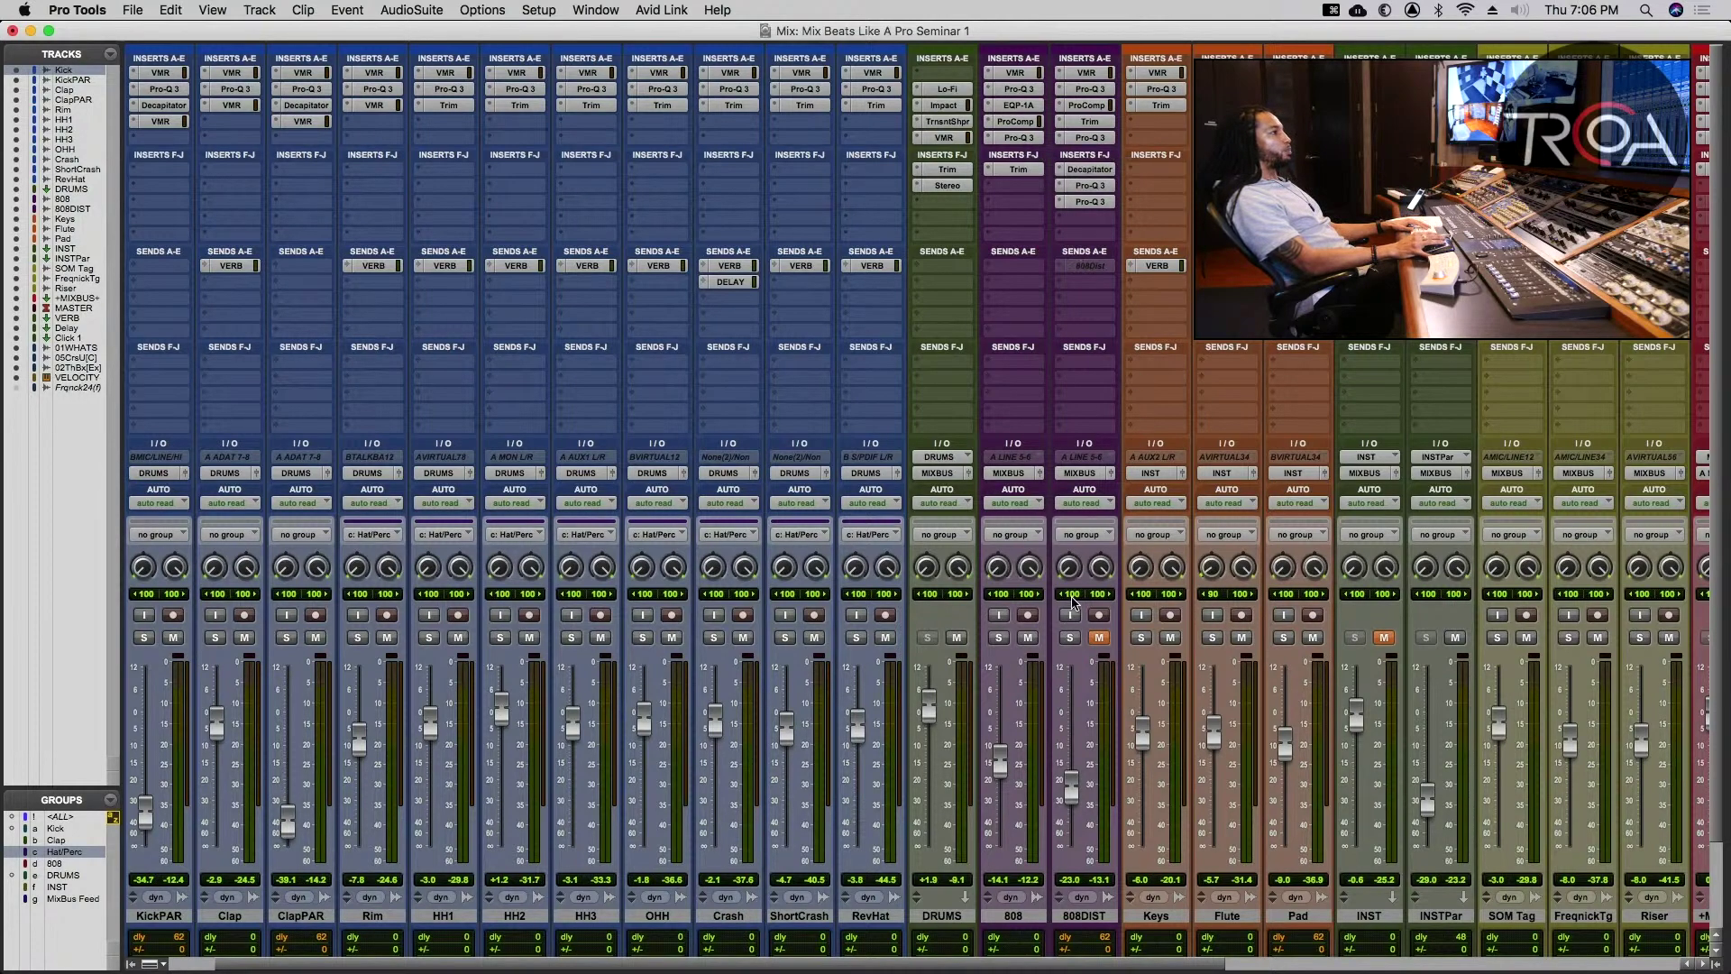
# - Select the 808 track and review 808DIST's first Pro-Q 3, Pro Compressor and low-cut Pro-Q 3
pyautogui.click(1023, 915)
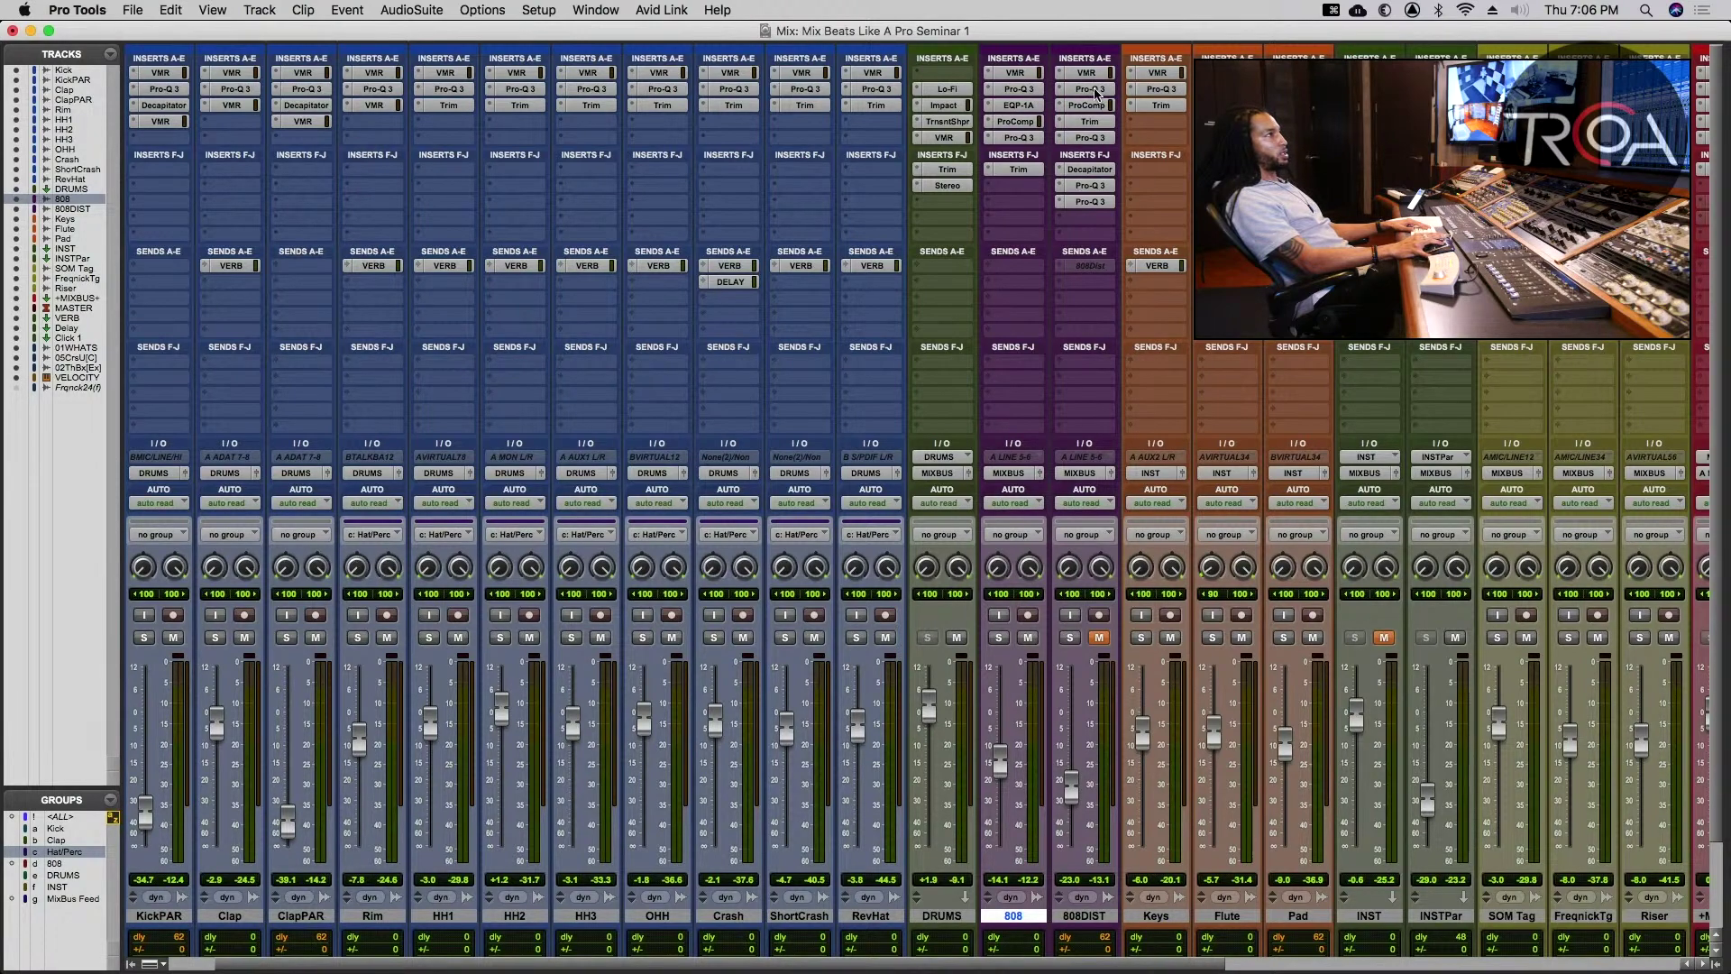
pyautogui.click(1092, 89)
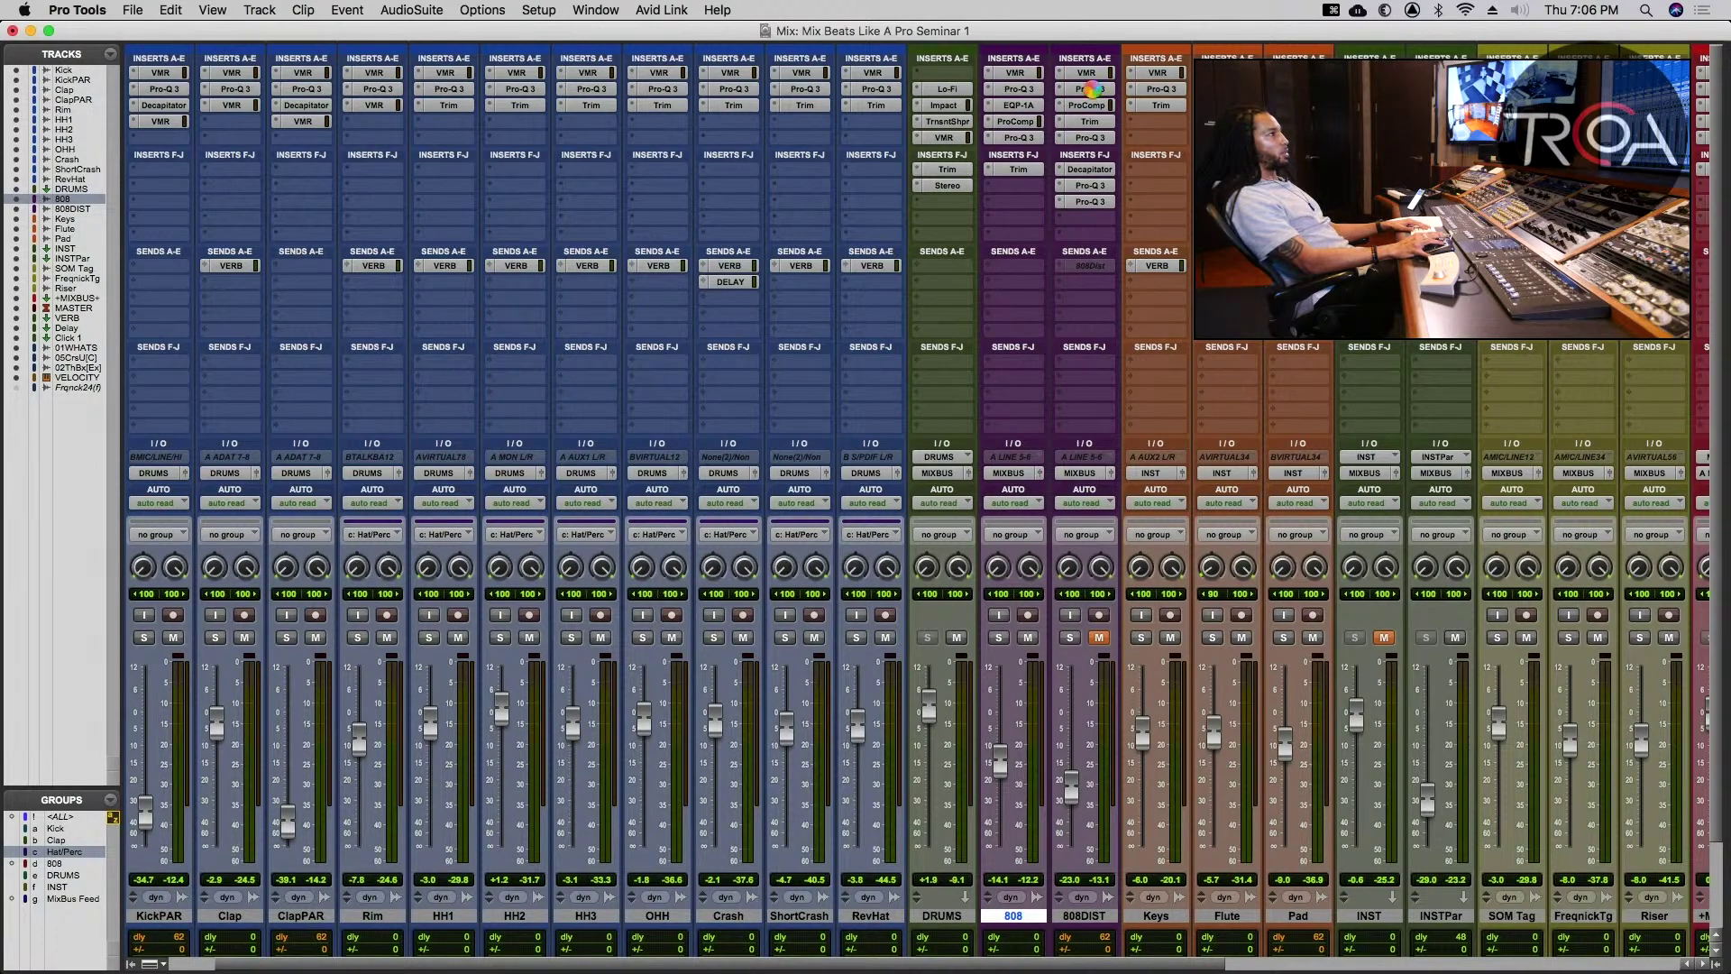
pyautogui.moveTo(1087, 102); pyautogui.dragTo(1089, 174)
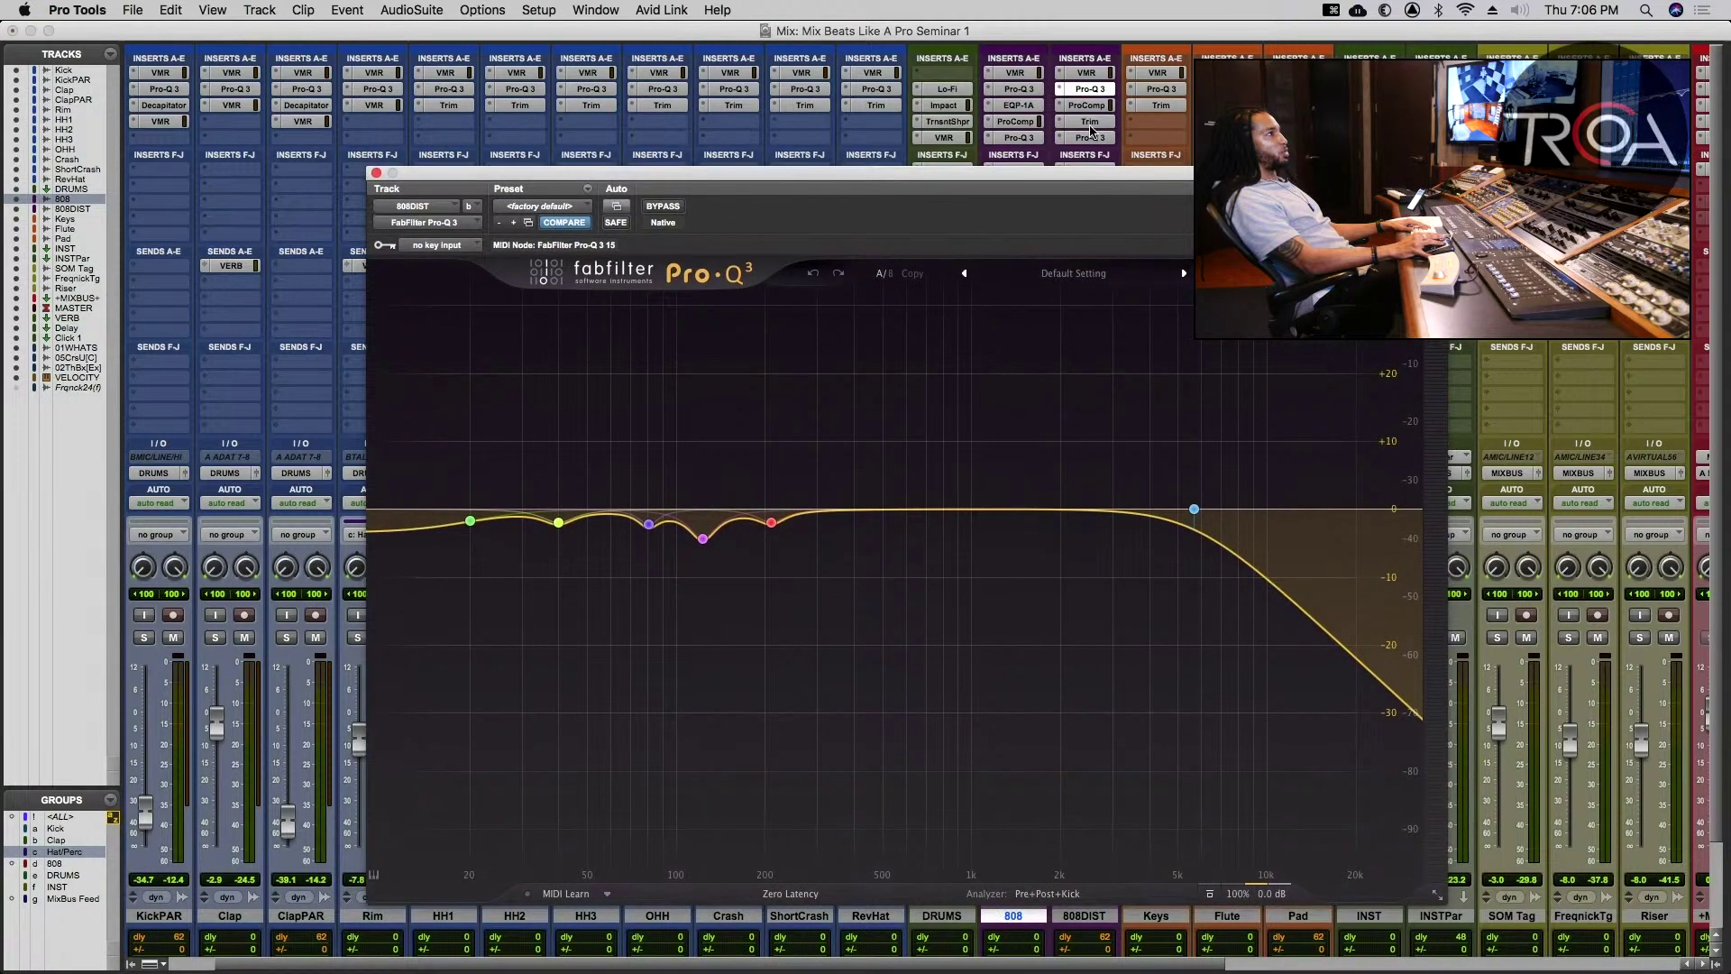
pyautogui.click(1090, 105)
pyautogui.click(1093, 138)
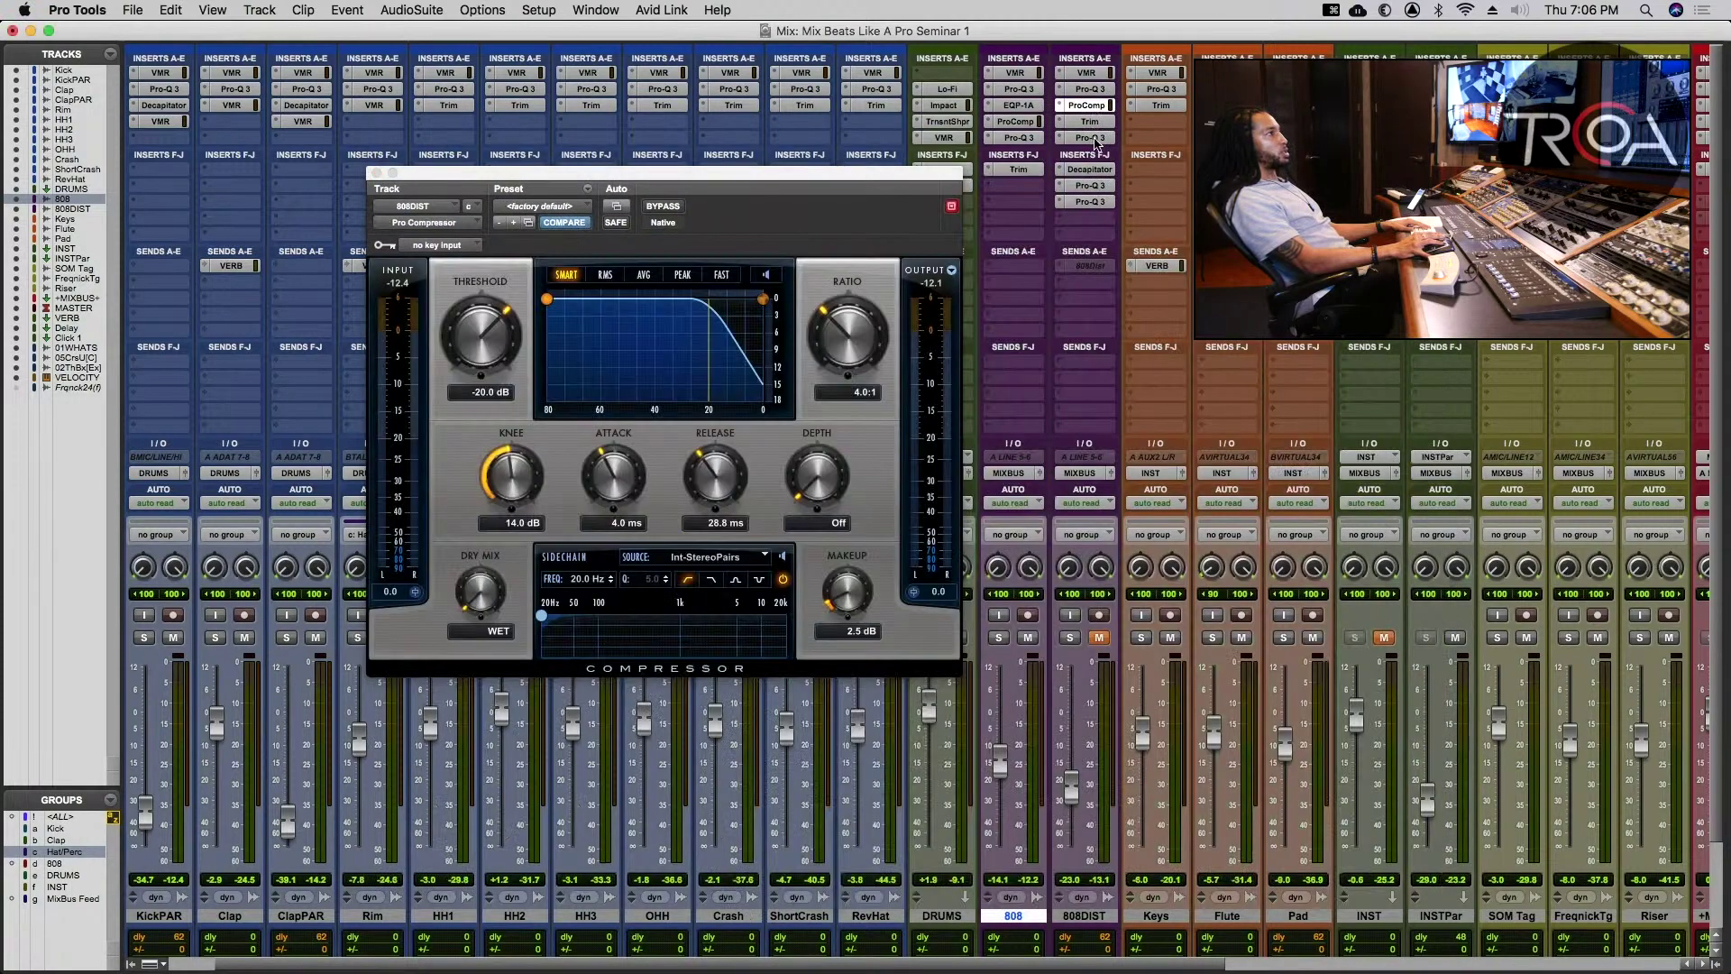
pyautogui.moveTo(1092, 174); pyautogui.dragTo(674, 77)
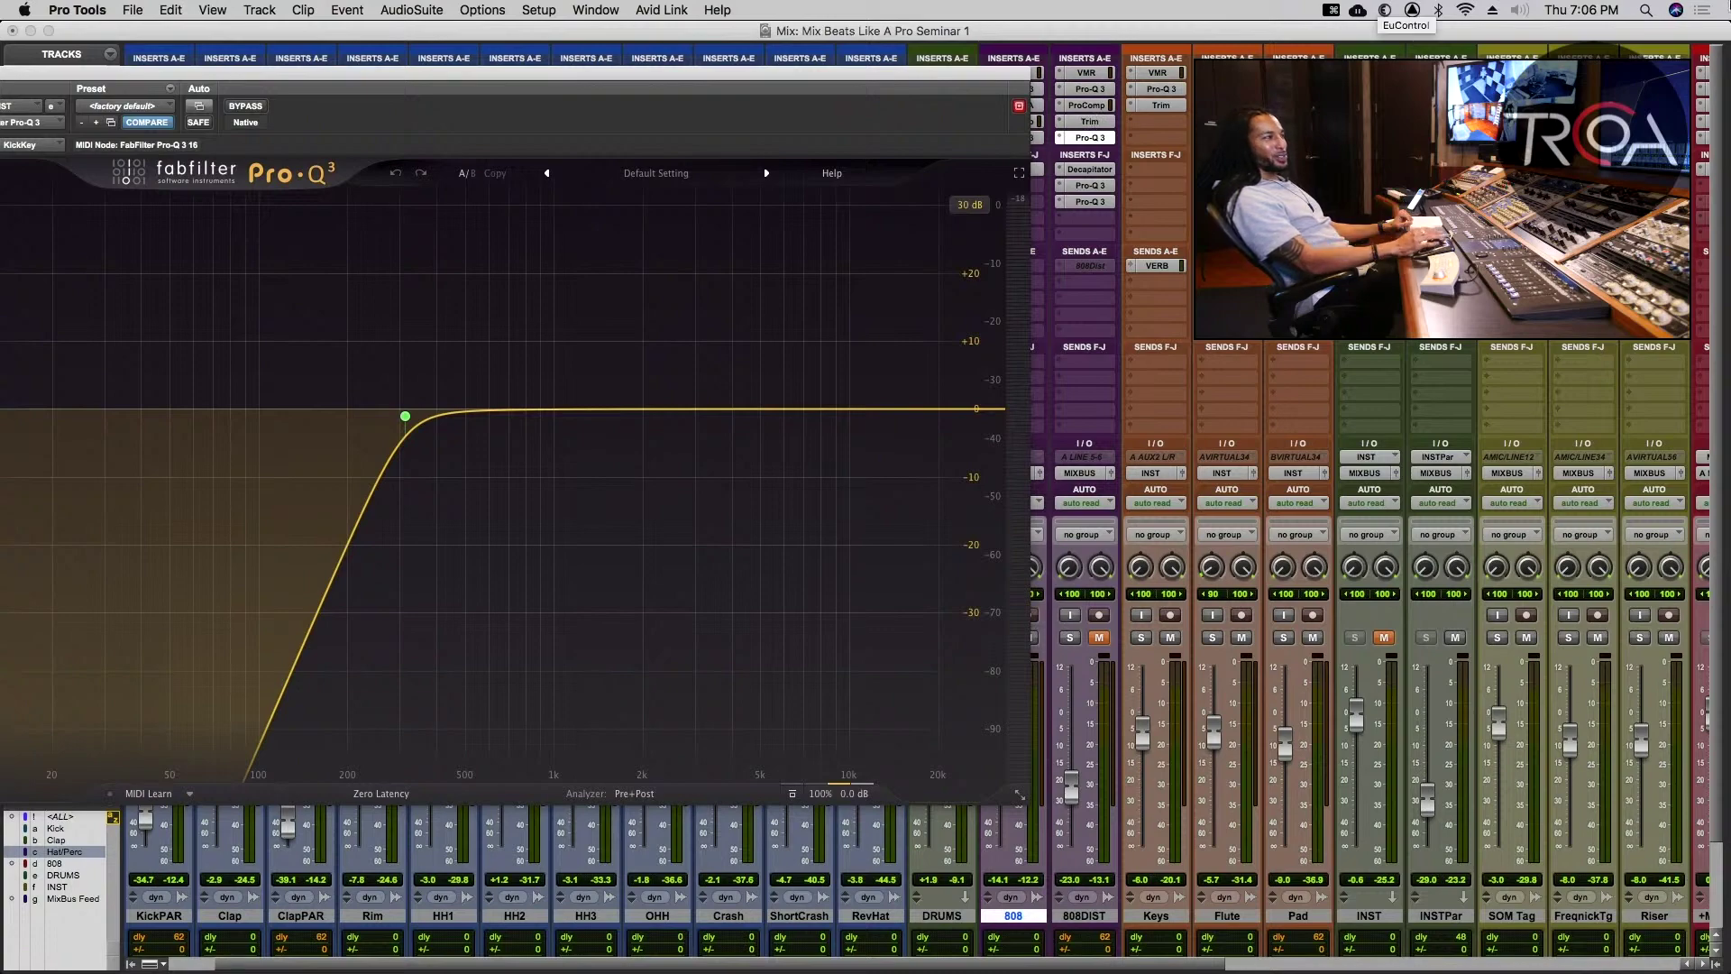
# - Open the Decapitator on 808DIST, and unmute and solo that track
pyautogui.click(1088, 170)
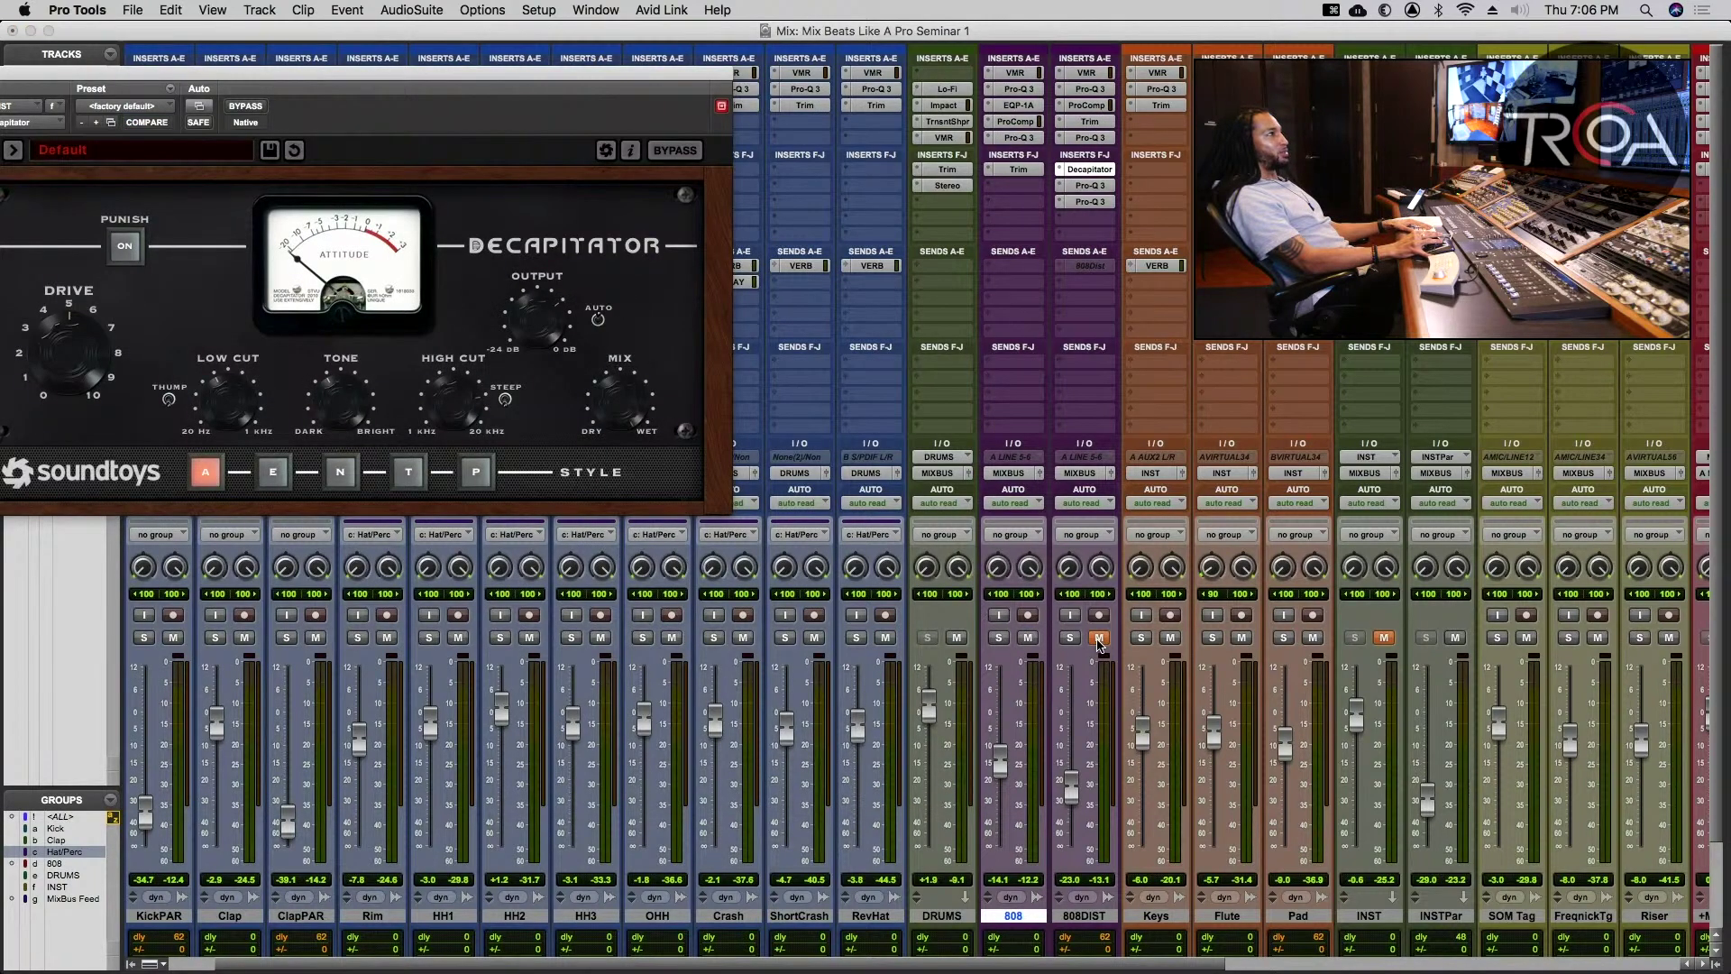
pyautogui.click(1099, 638)
pyautogui.click(1068, 639)
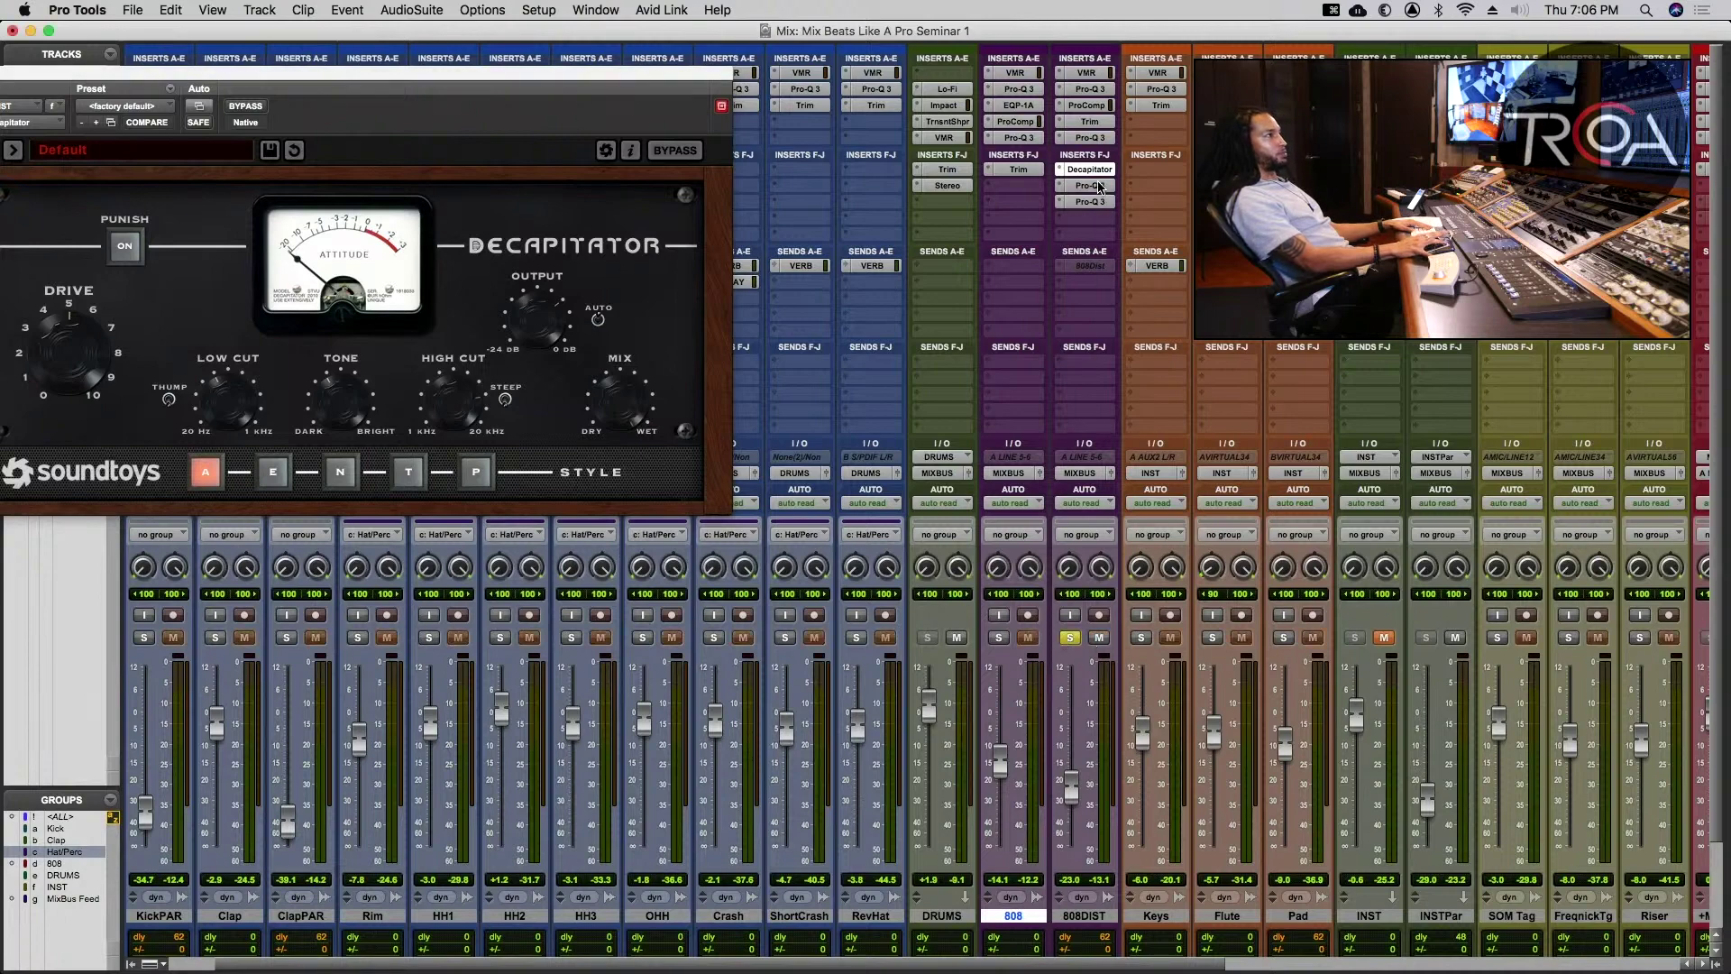
# - Review the two Pro-Q 3 inserts after 808DIST's Decapitator, close the plug-in window and listen to the soloed track
pyautogui.click(1091, 186)
pyautogui.click(1098, 202)
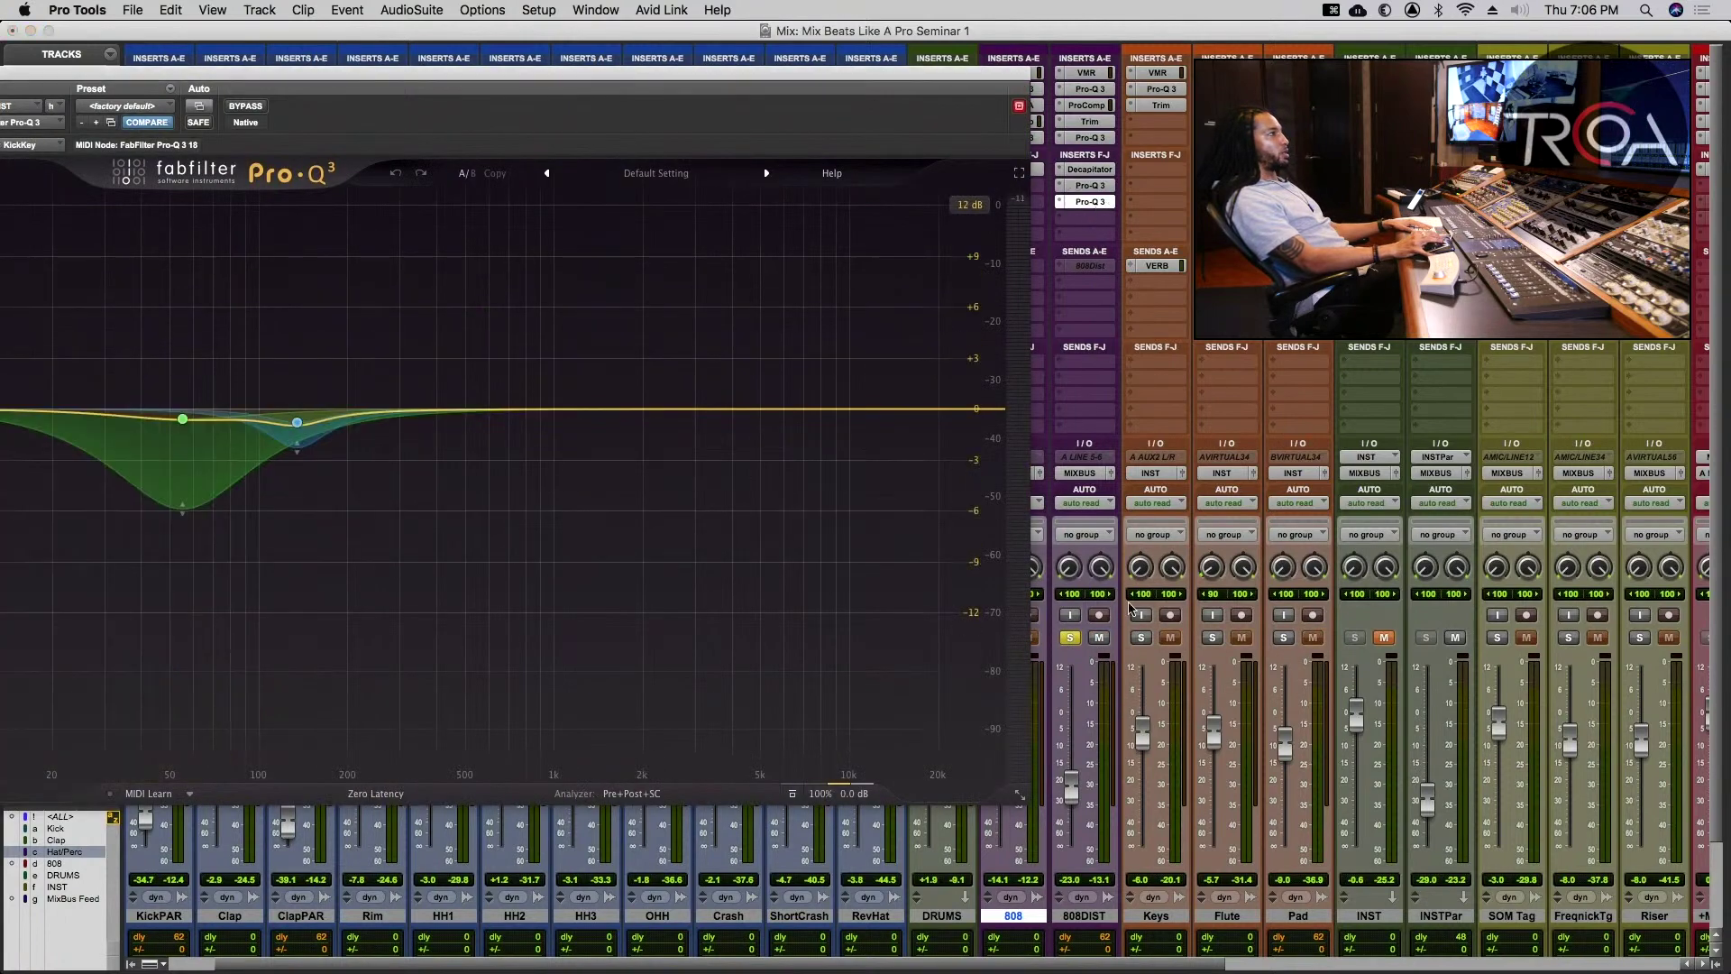
pyautogui.moveTo(436, 78); pyautogui.dragTo(642, 59)
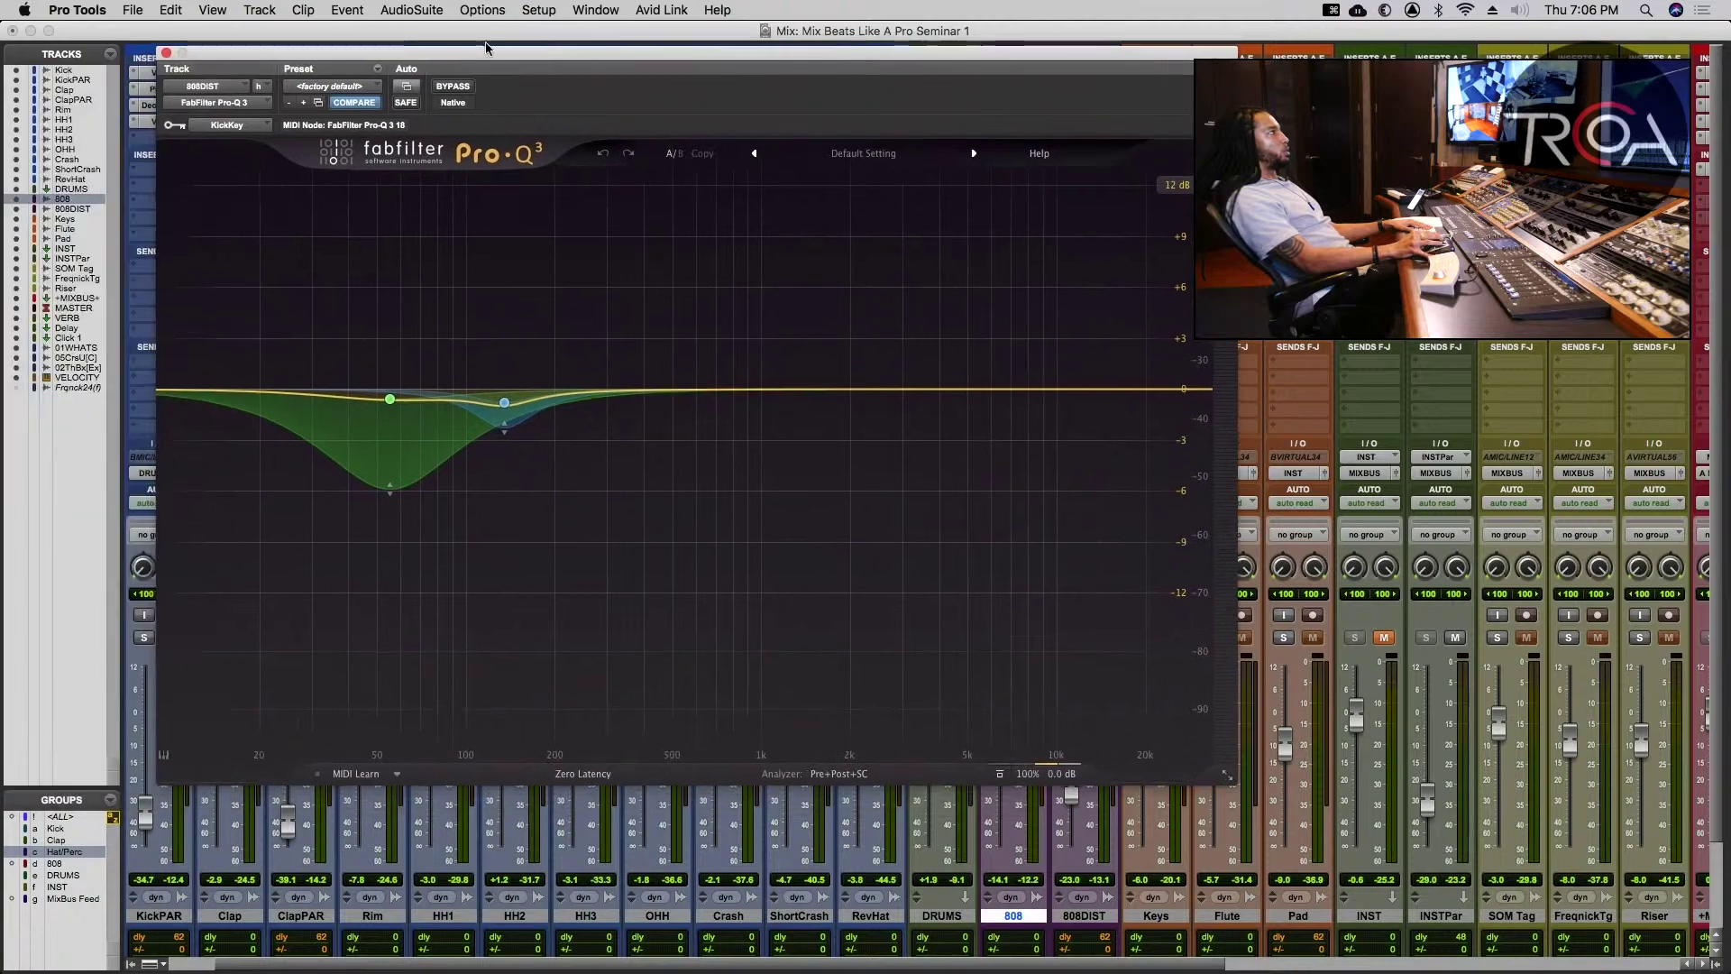
pyautogui.click(165, 55)
pyautogui.press('space')
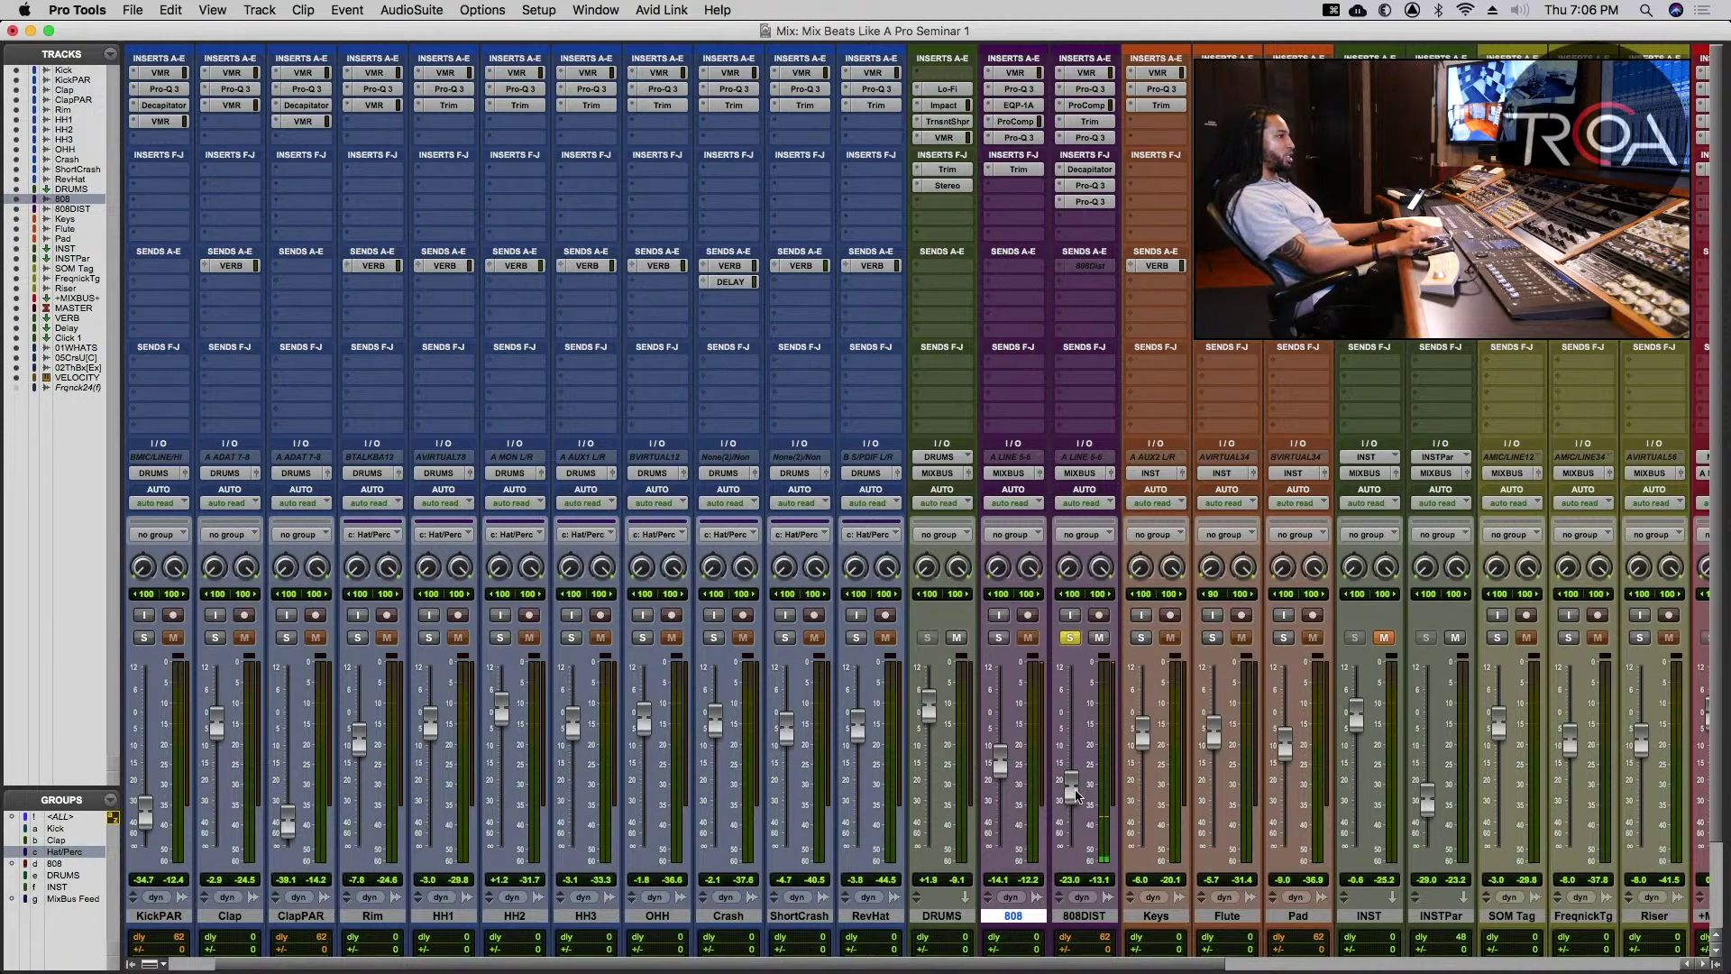
# - Try raising the soloed 808DIST fader to -1.1 dB, and undo the fader change
pyautogui.moveTo(1073, 793); pyautogui.dragTo(1084, 713)
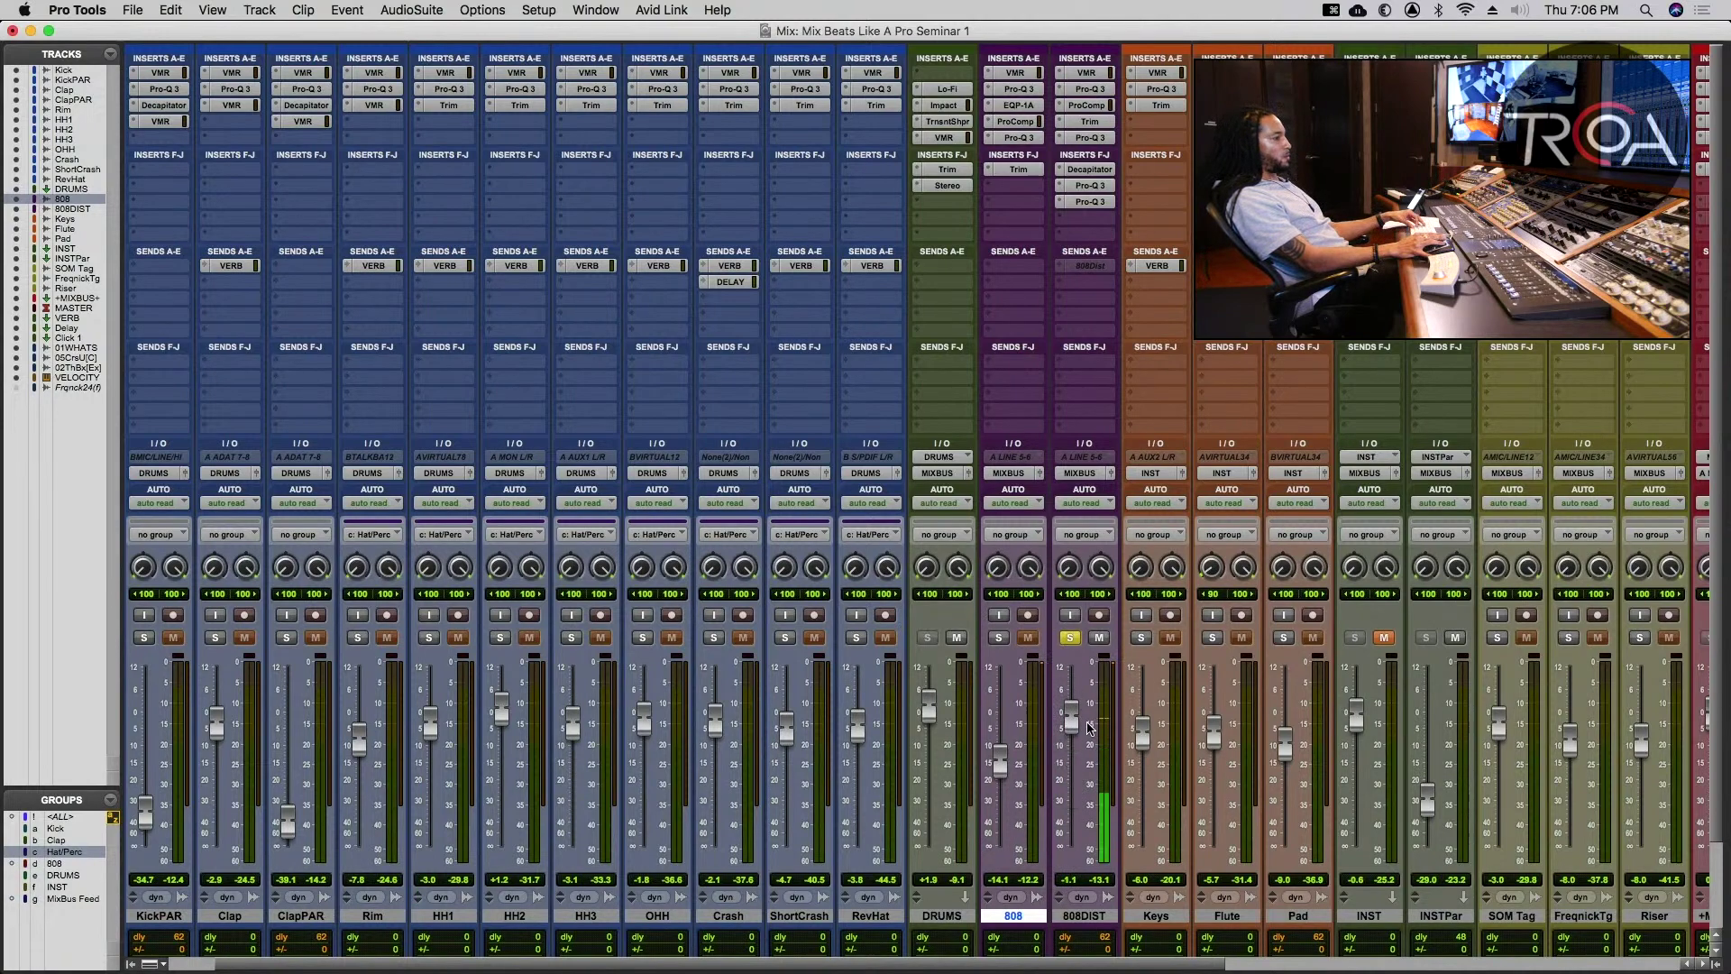
pyautogui.press('super+z')
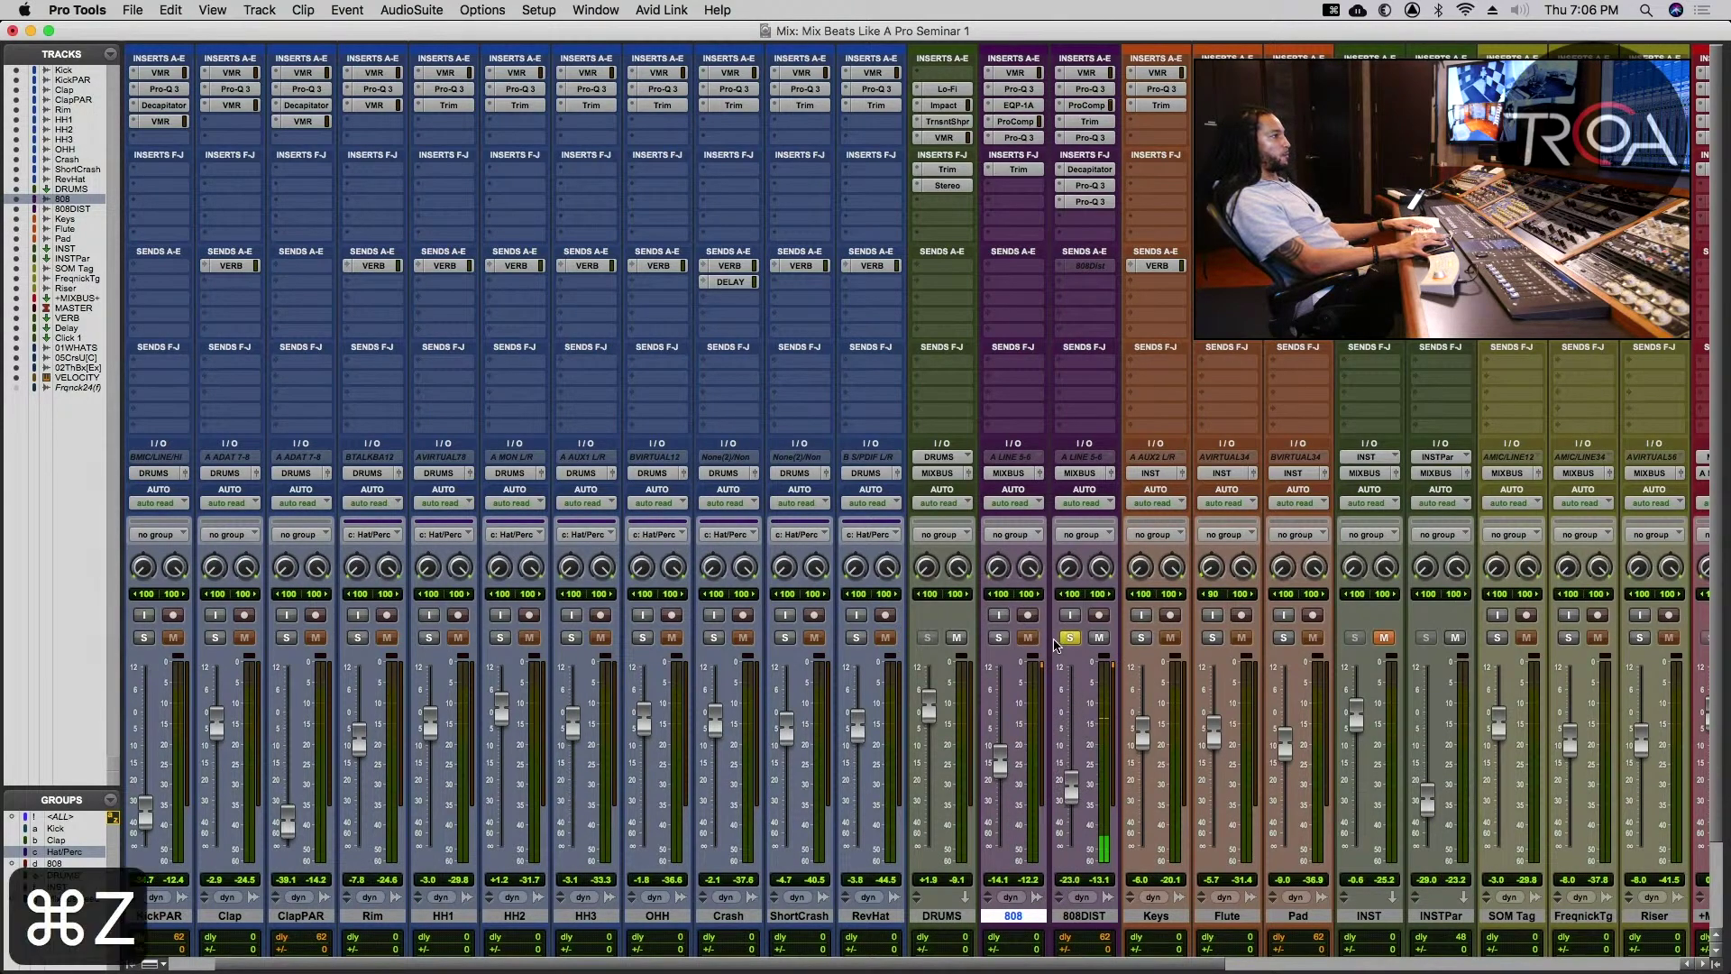
# - Solo 808 together with 808DIST, compare the sound with 808DIST muted and unmuted, and clear both solos
pyautogui.click(998, 637)
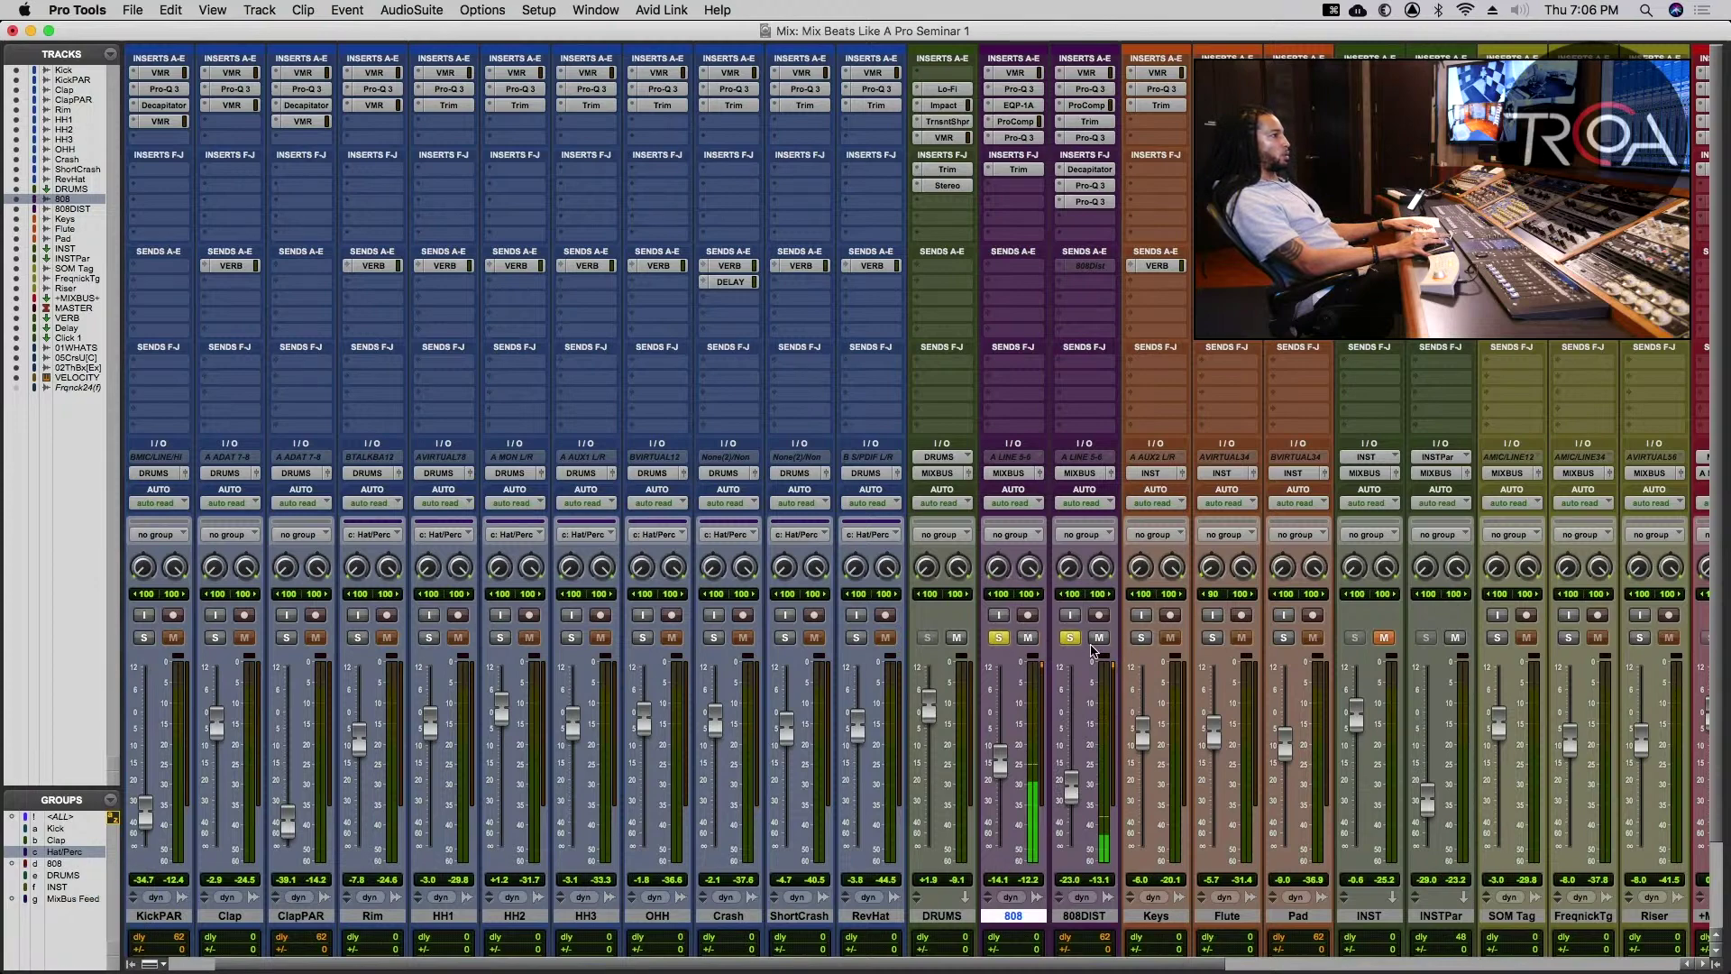
pyautogui.click(1100, 638)
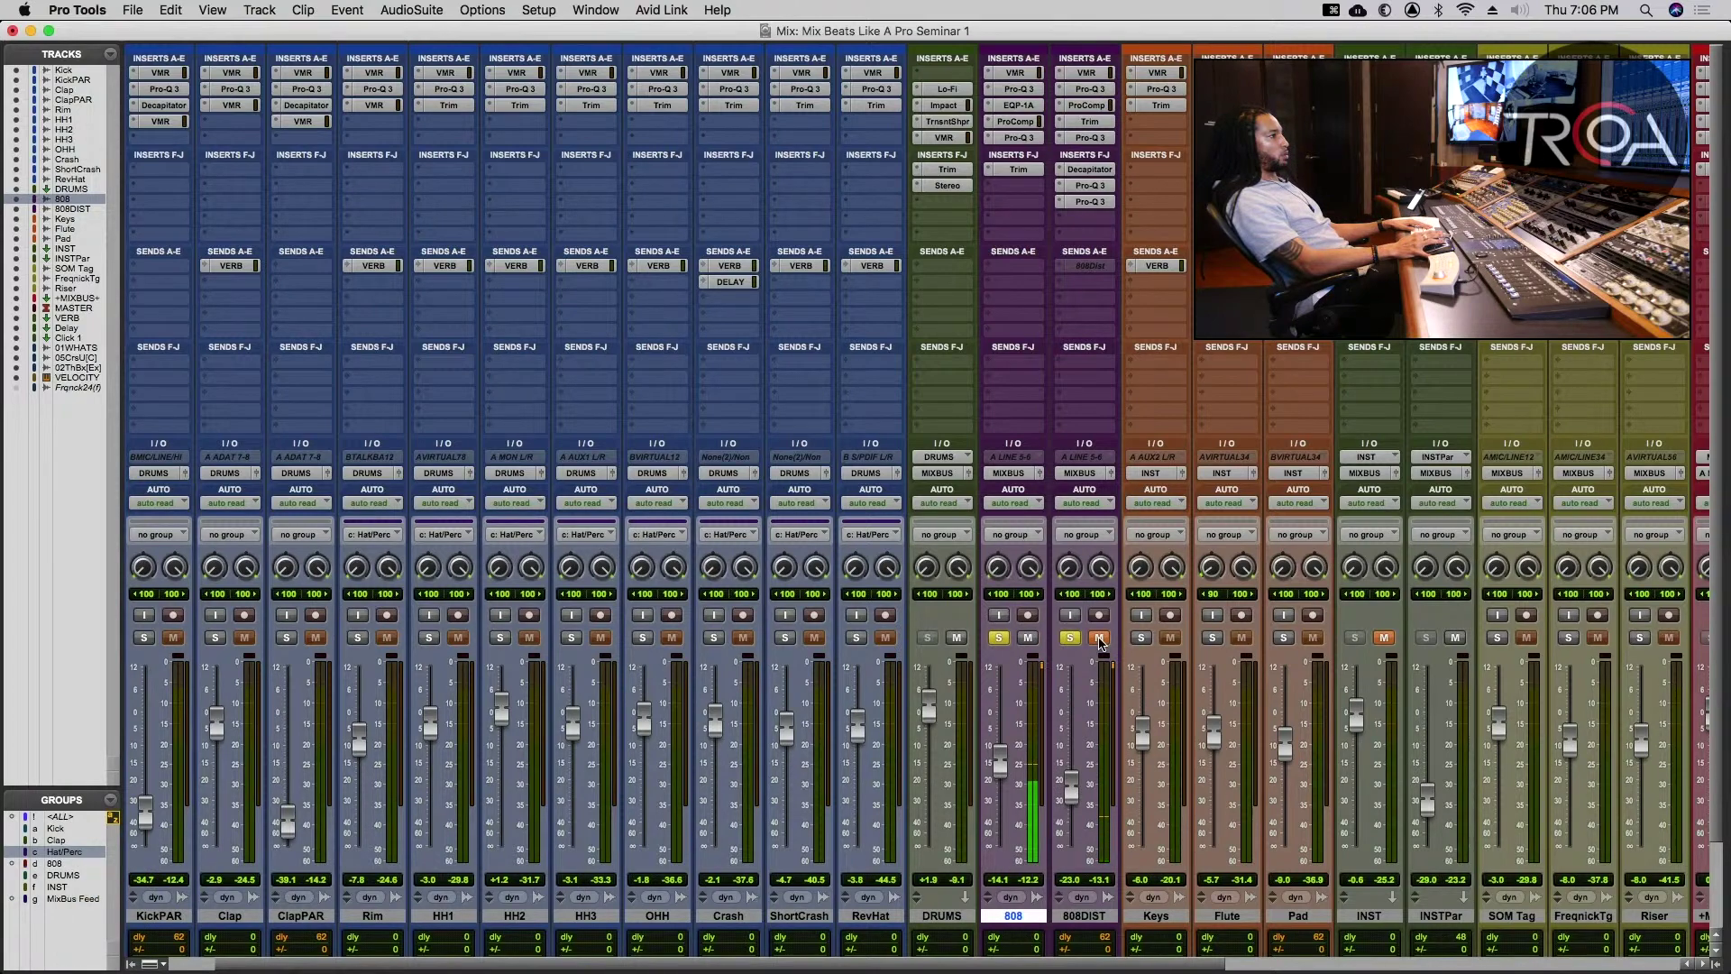
pyautogui.click(1099, 638)
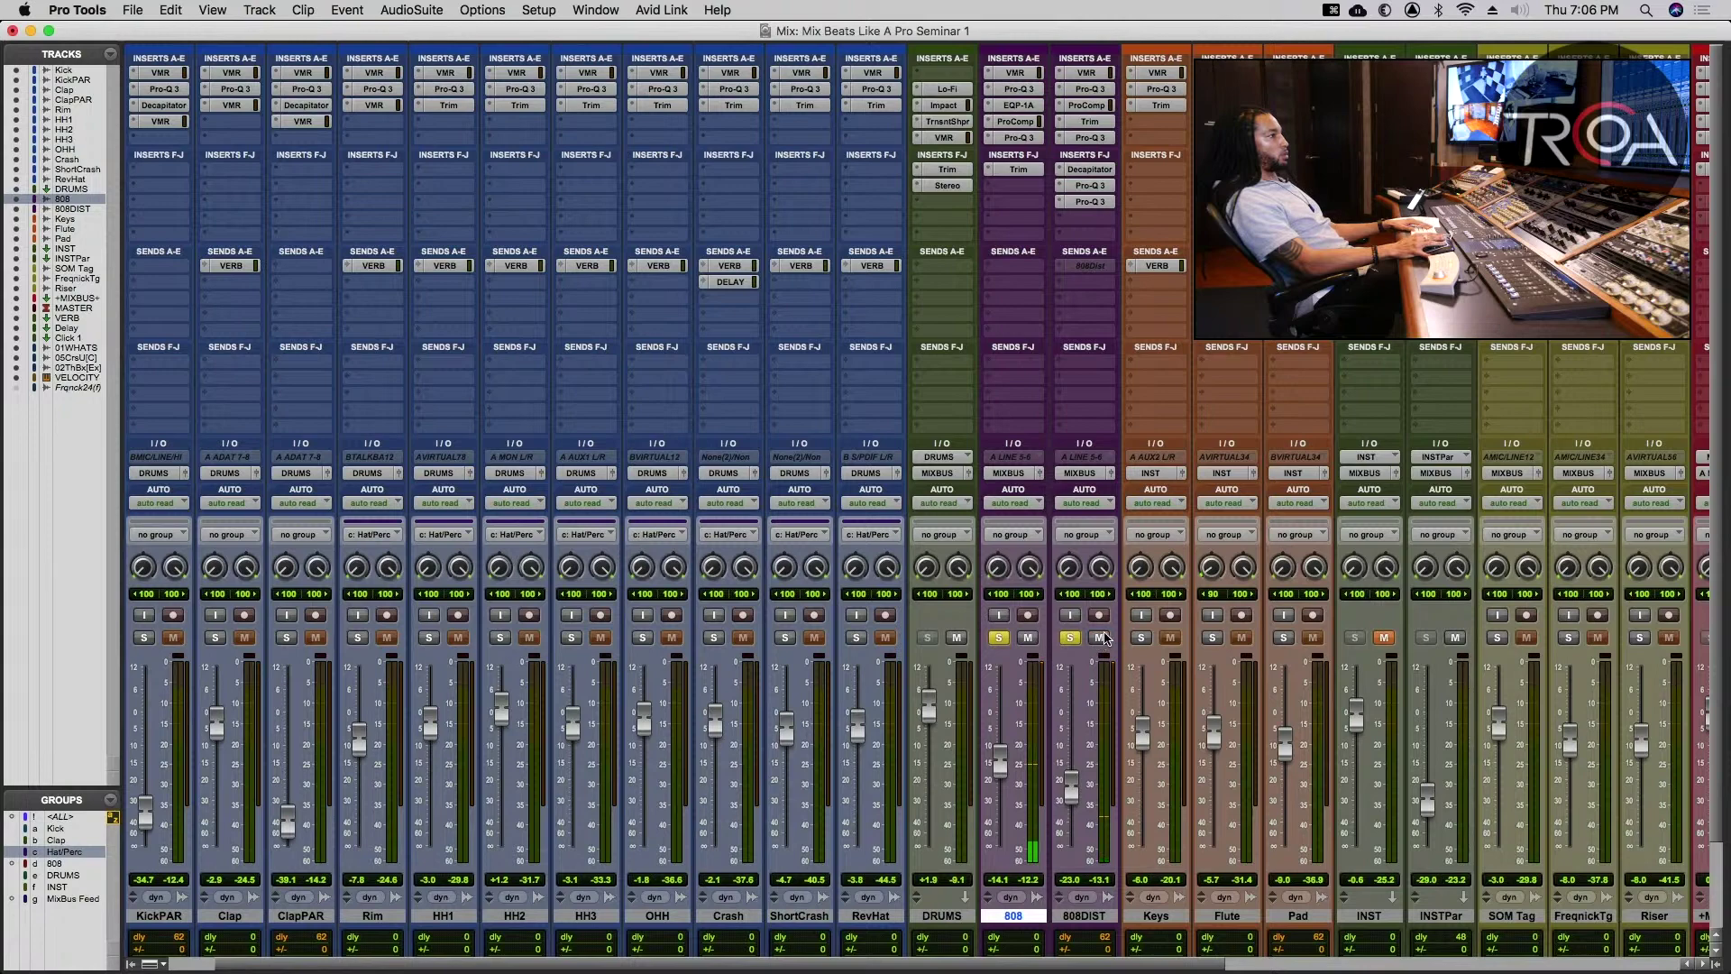
pyautogui.click(998, 637)
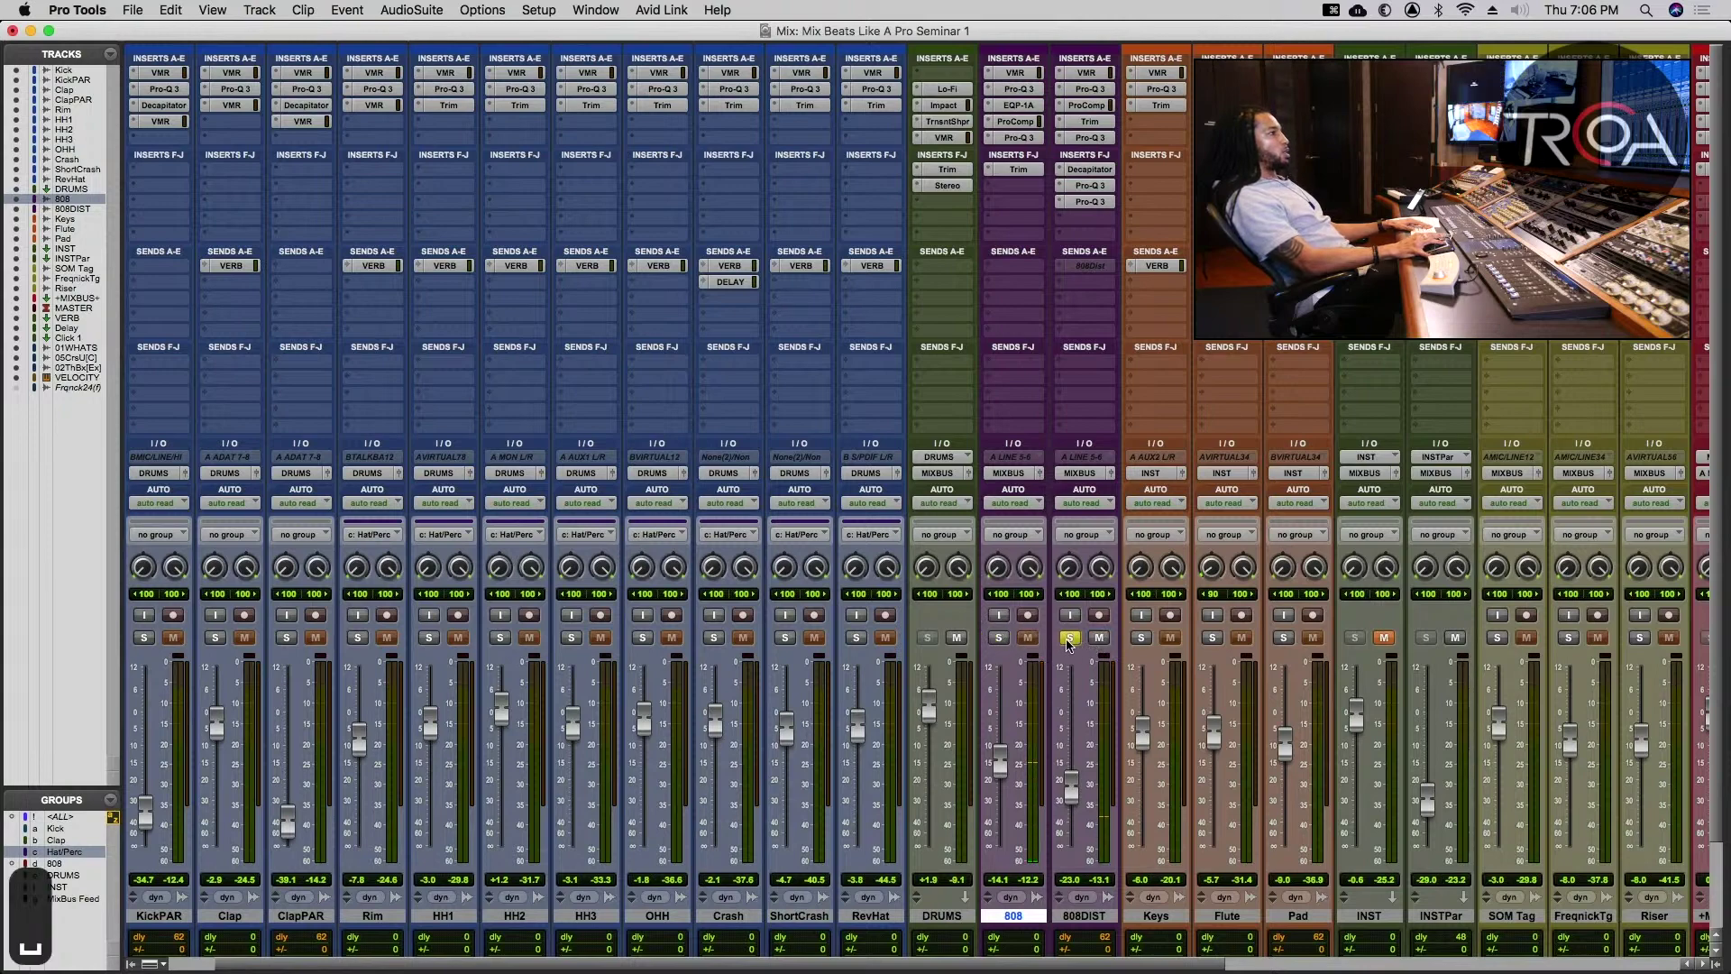
pyautogui.click(1069, 638)
# - Unmute the INST bus, and review its Stereo insert and the Little Radiator on INSTPar
pyautogui.hscroll(10, 1151, 634)
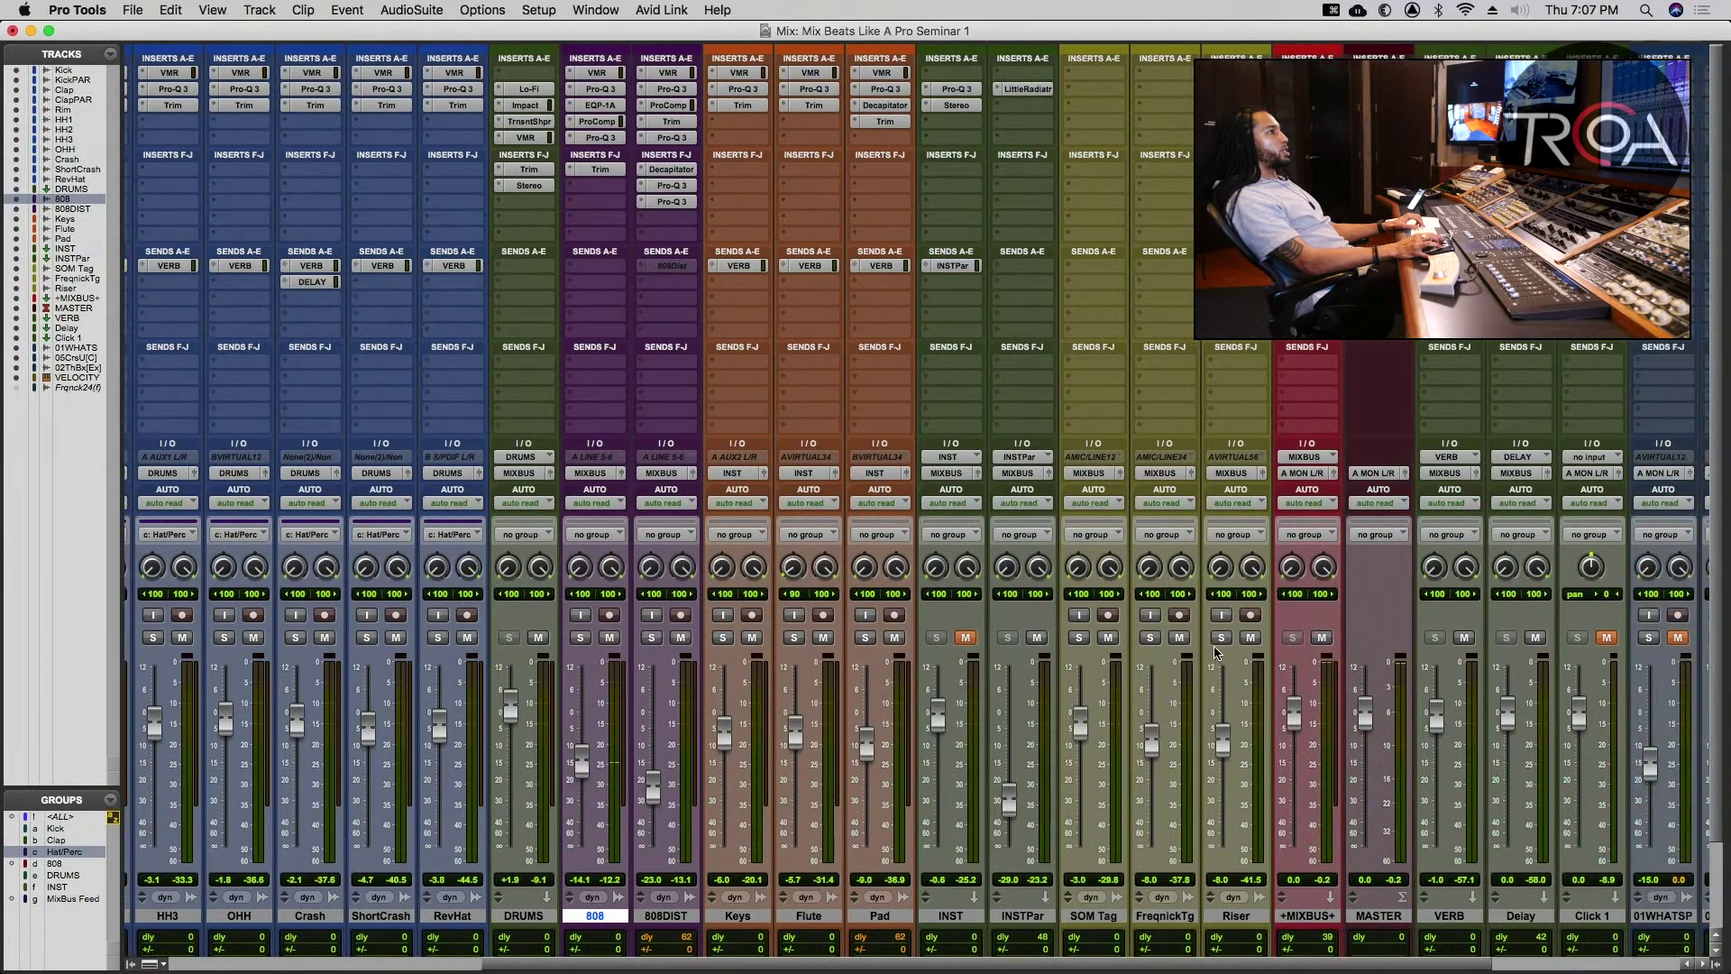
pyautogui.hscroll(2, 1214, 652)
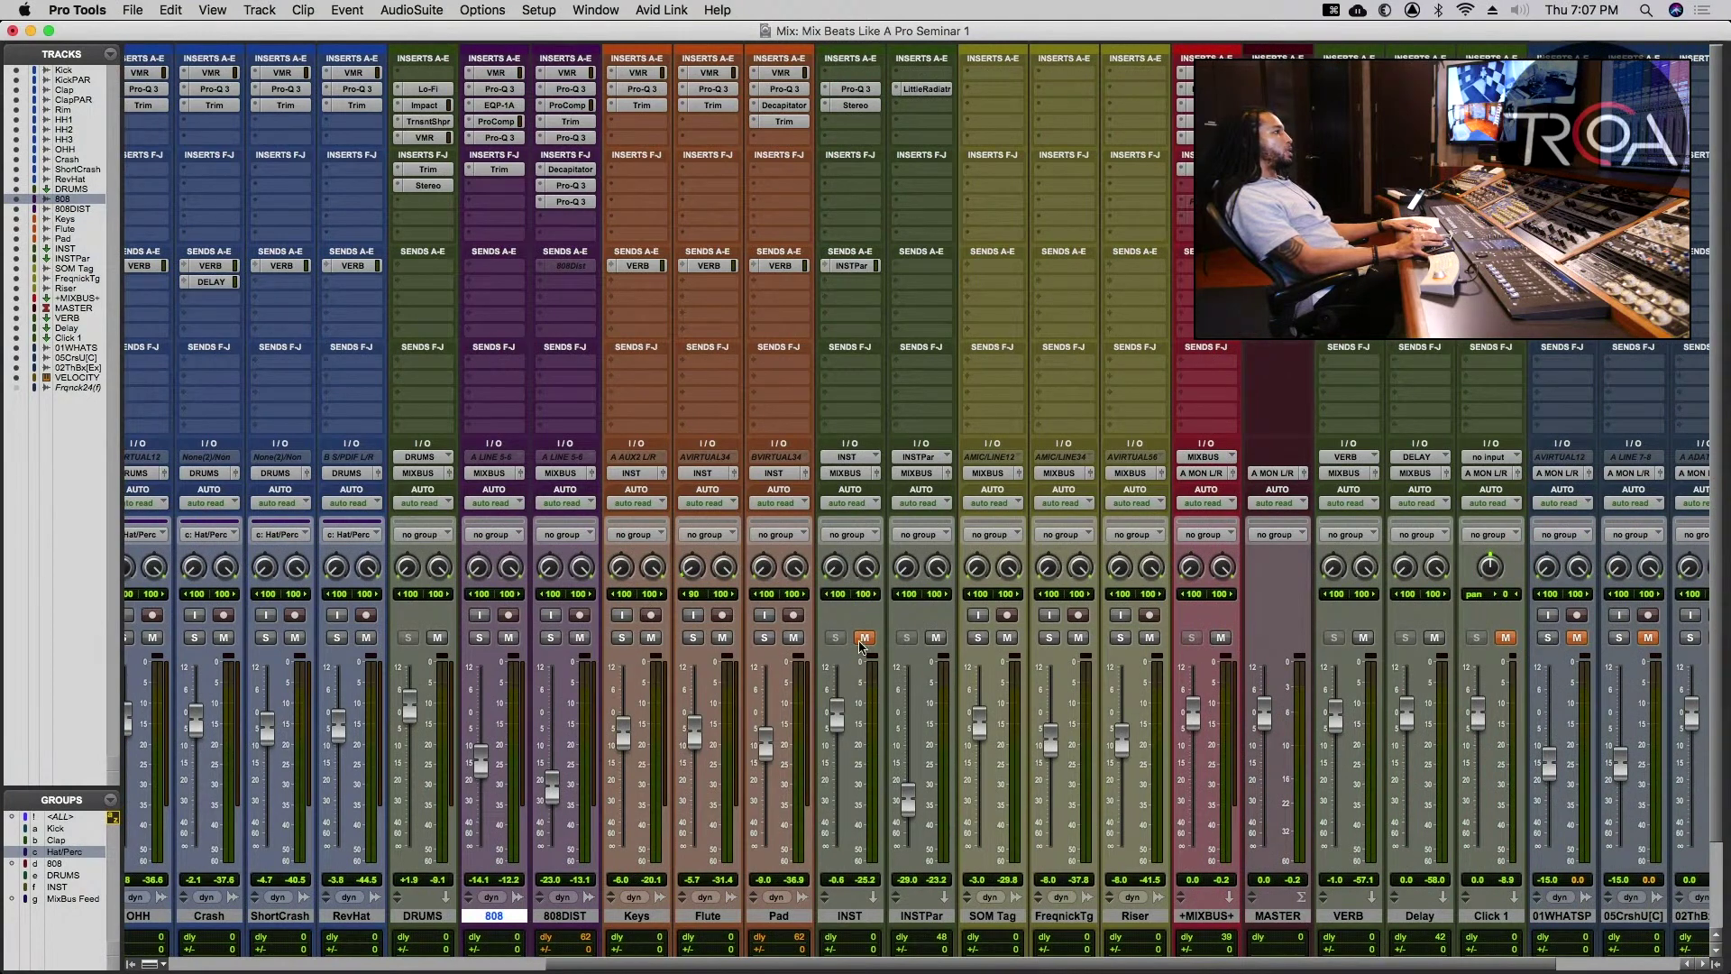
pyautogui.click(864, 638)
pyautogui.click(864, 106)
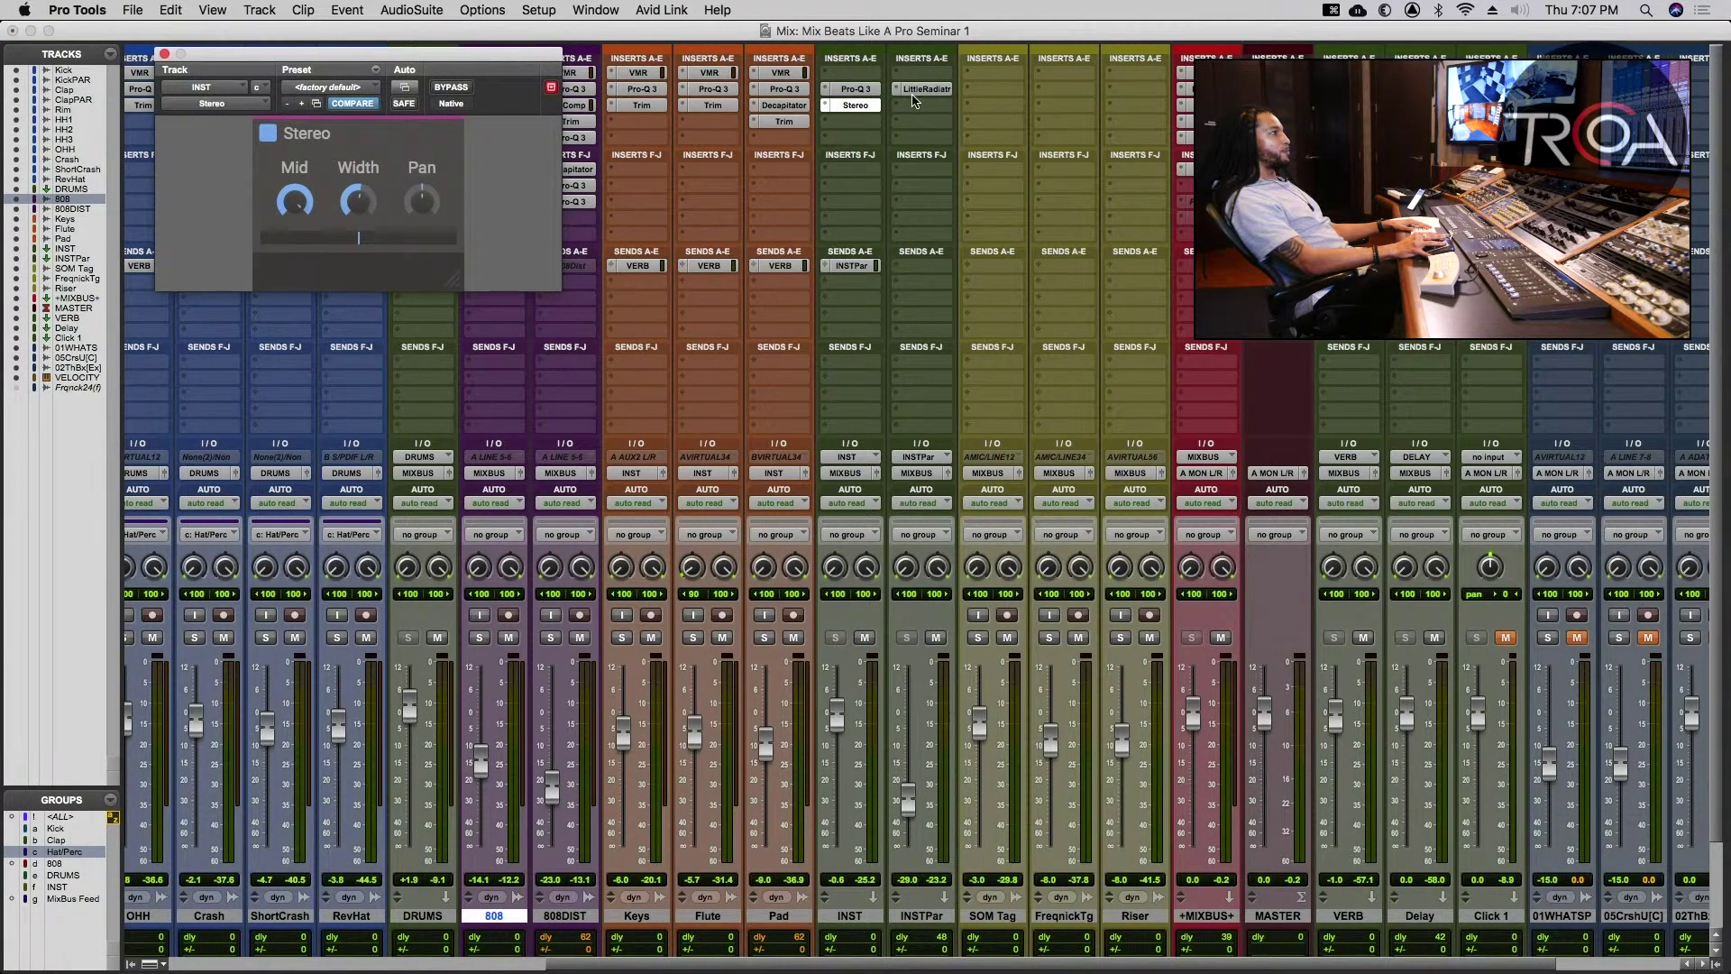
pyautogui.click(926, 89)
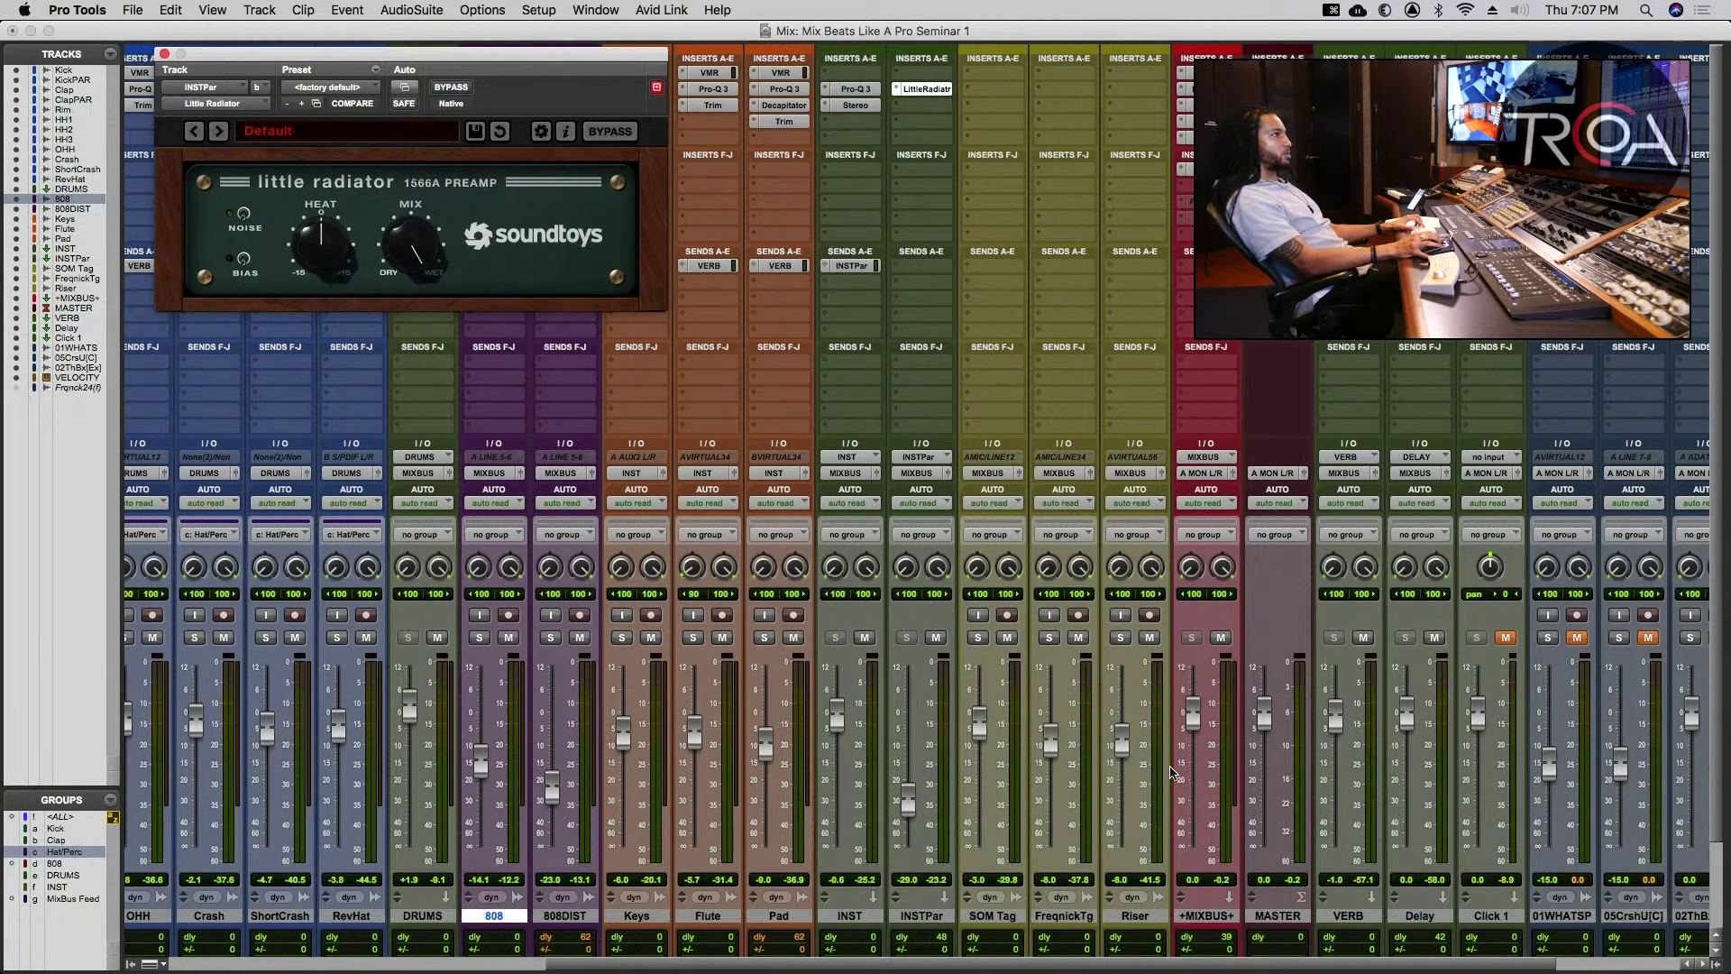
# - Reset the 01WHATSP and 05CrshU[C] track faders to 0 dB, and close the Little Radiator window
pyautogui.hscroll(5, 1171, 773)
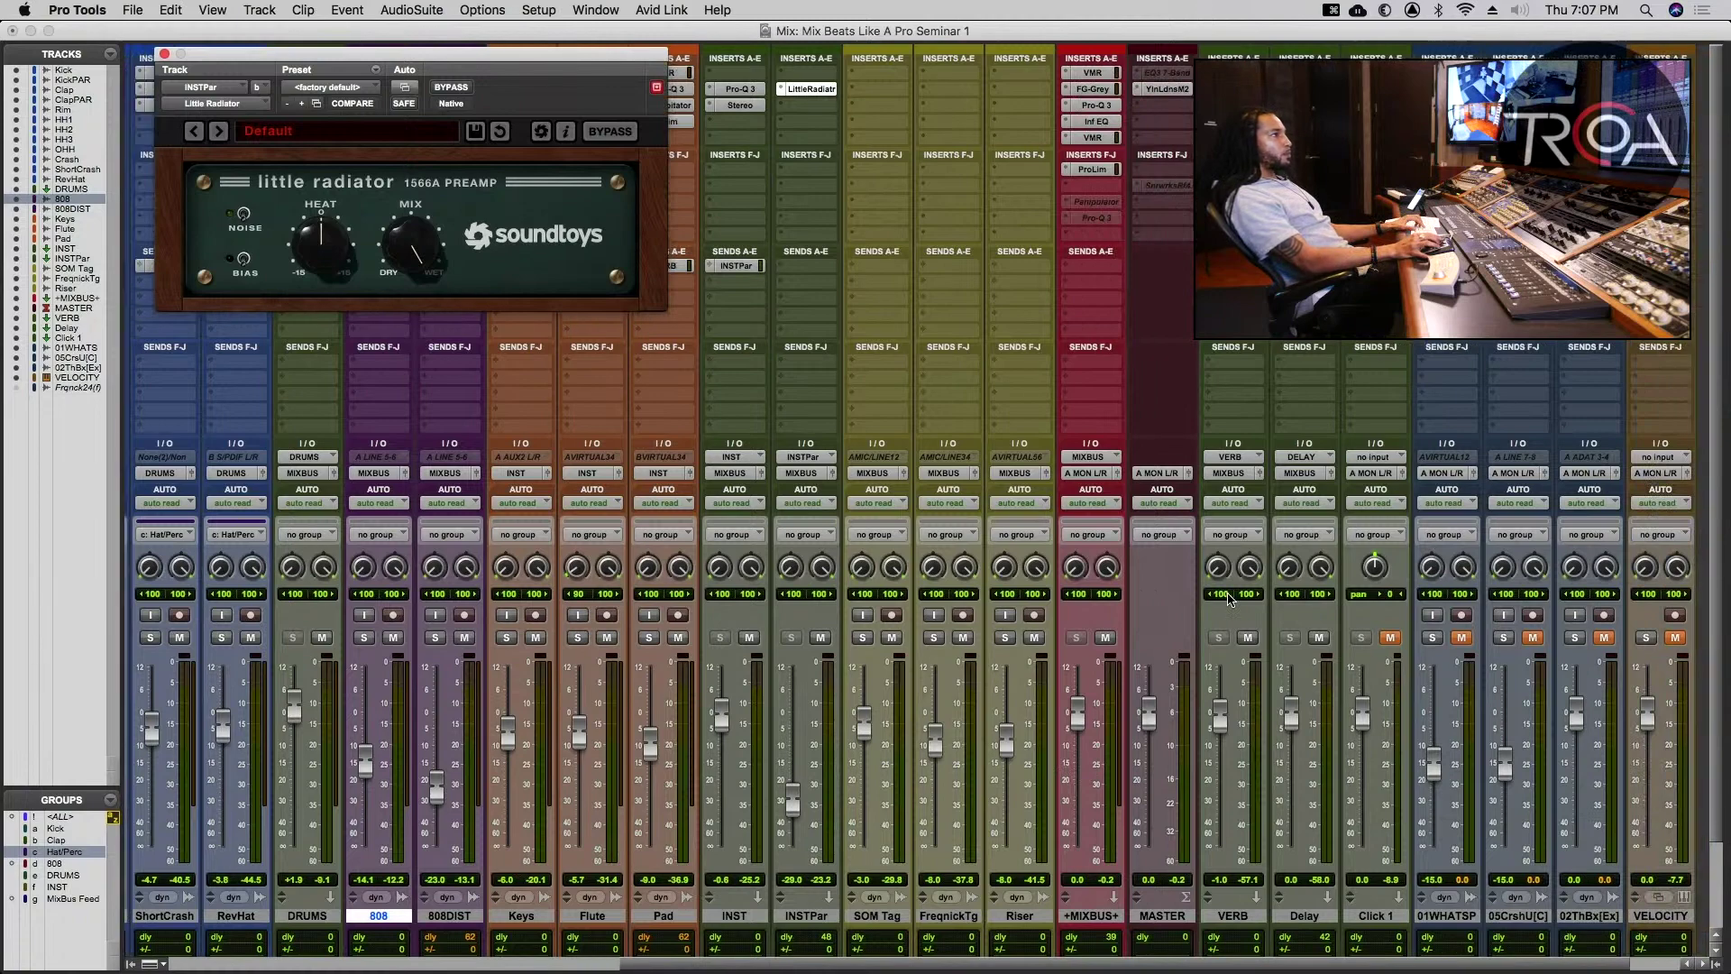
pyautogui.hscroll(3, 1230, 599)
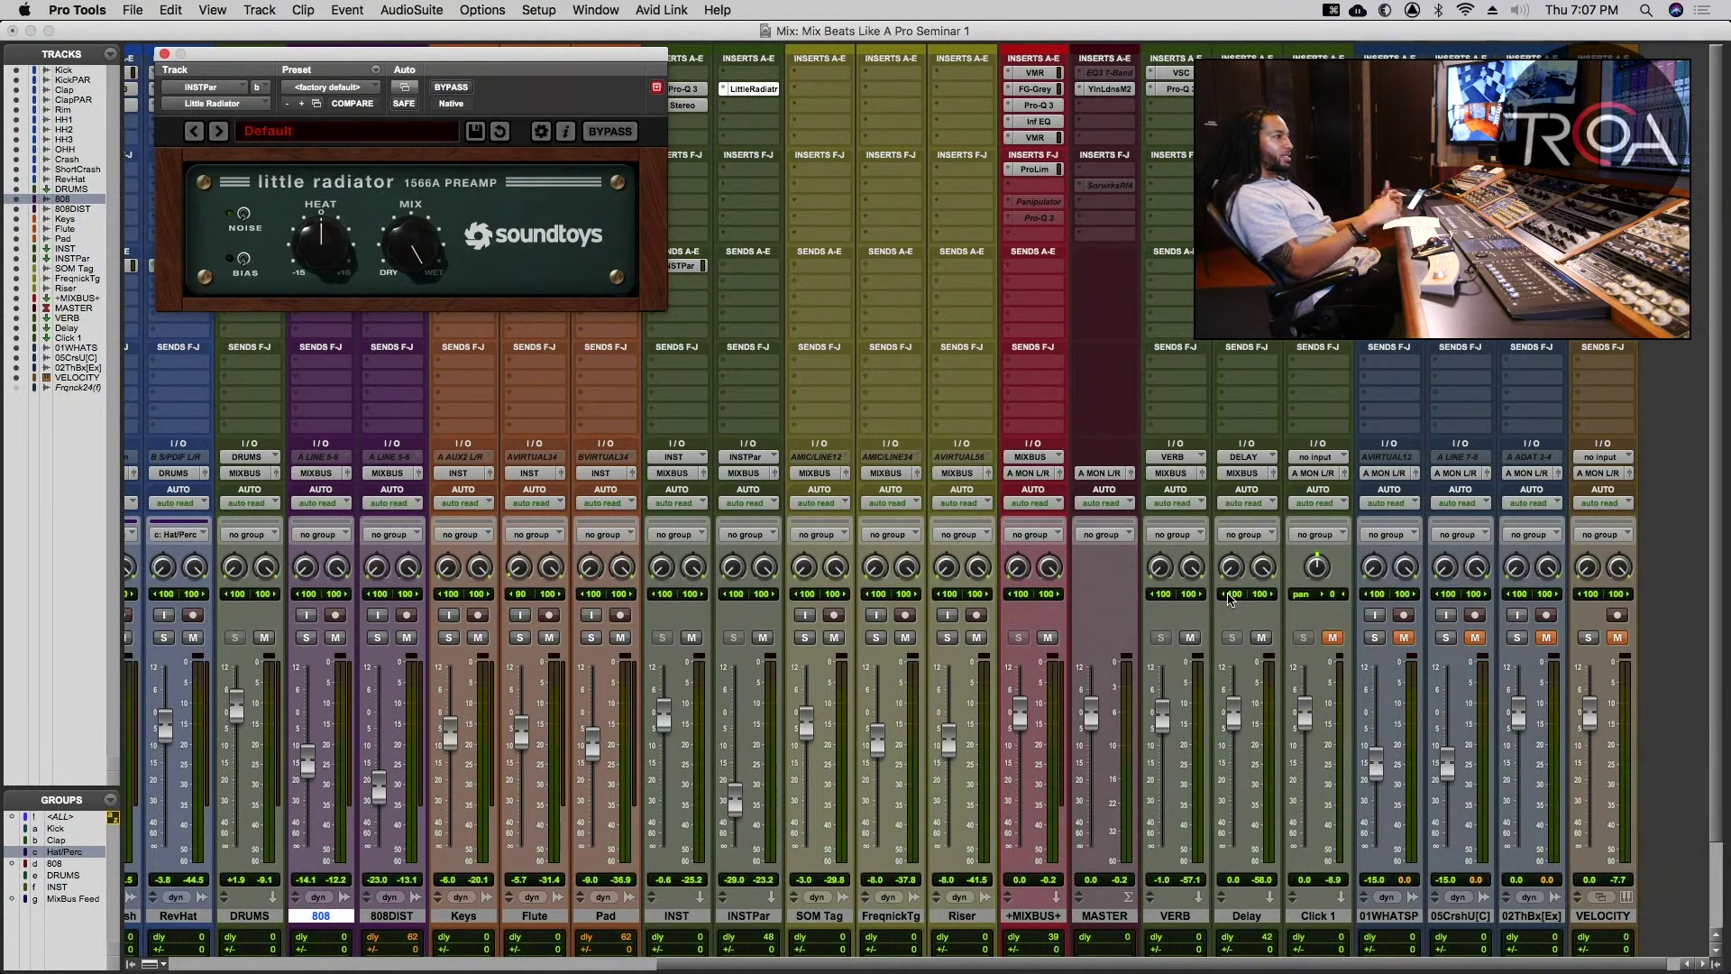
pyautogui.keyDown('alt'); pyautogui.click(1382, 768); pyautogui.keyUp('alt')
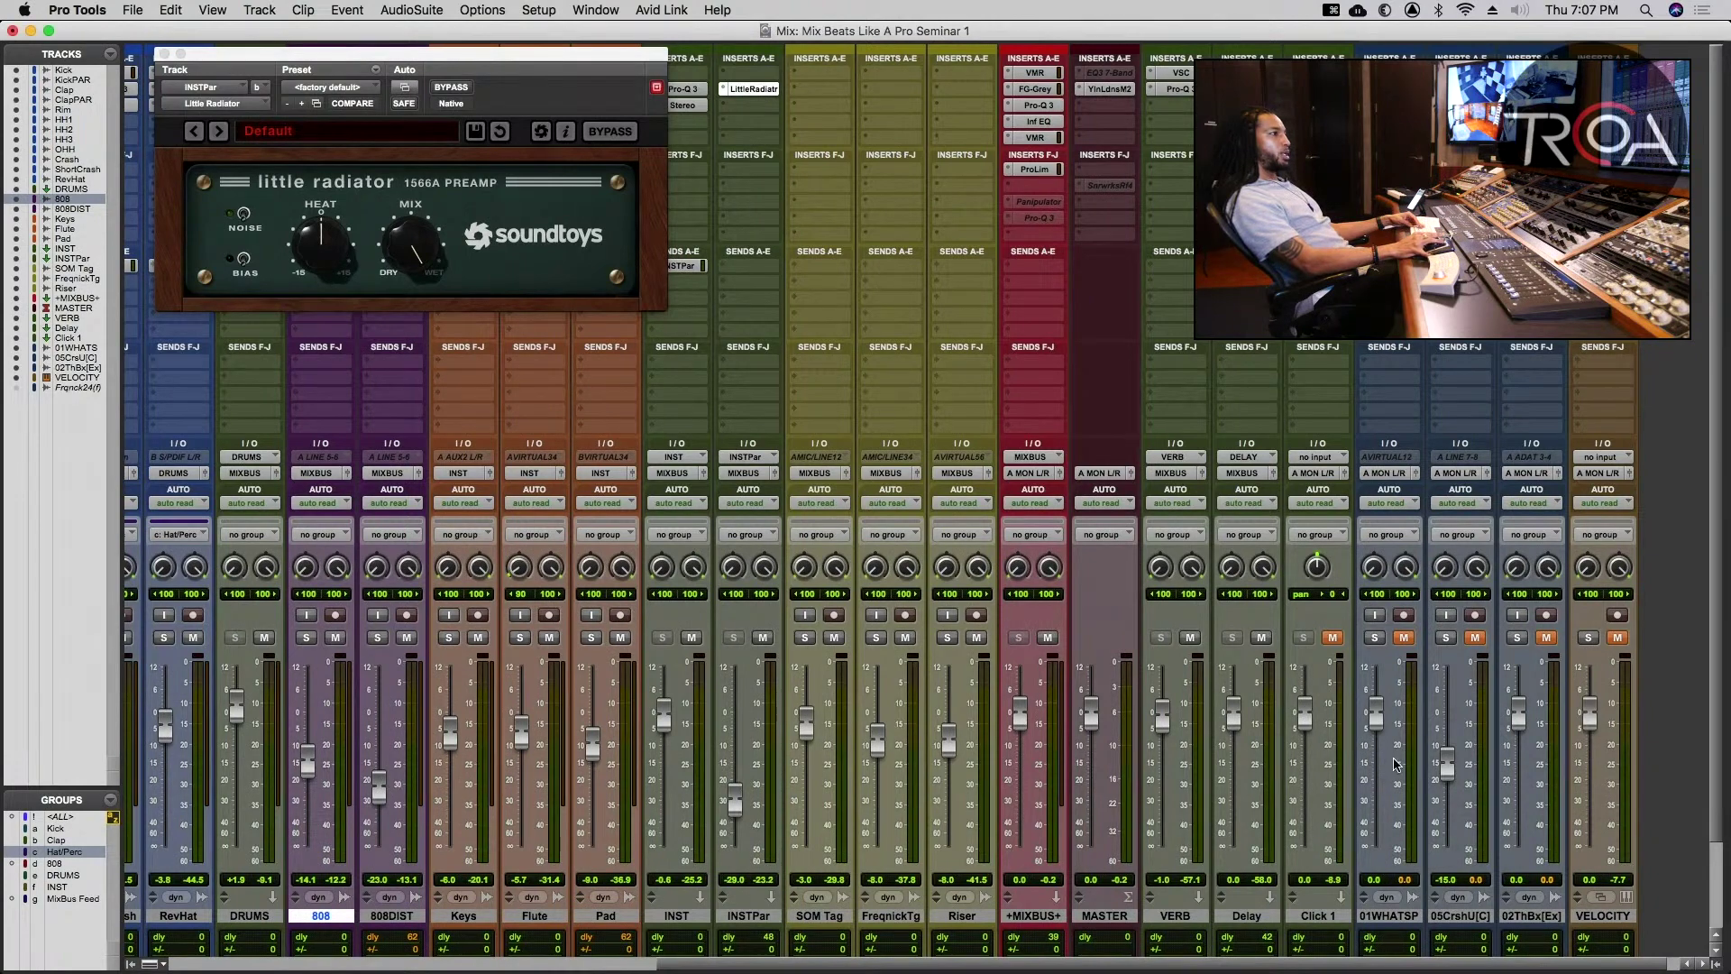
pyautogui.keyDown('alt'); pyautogui.click(1450, 768); pyautogui.keyUp('alt')
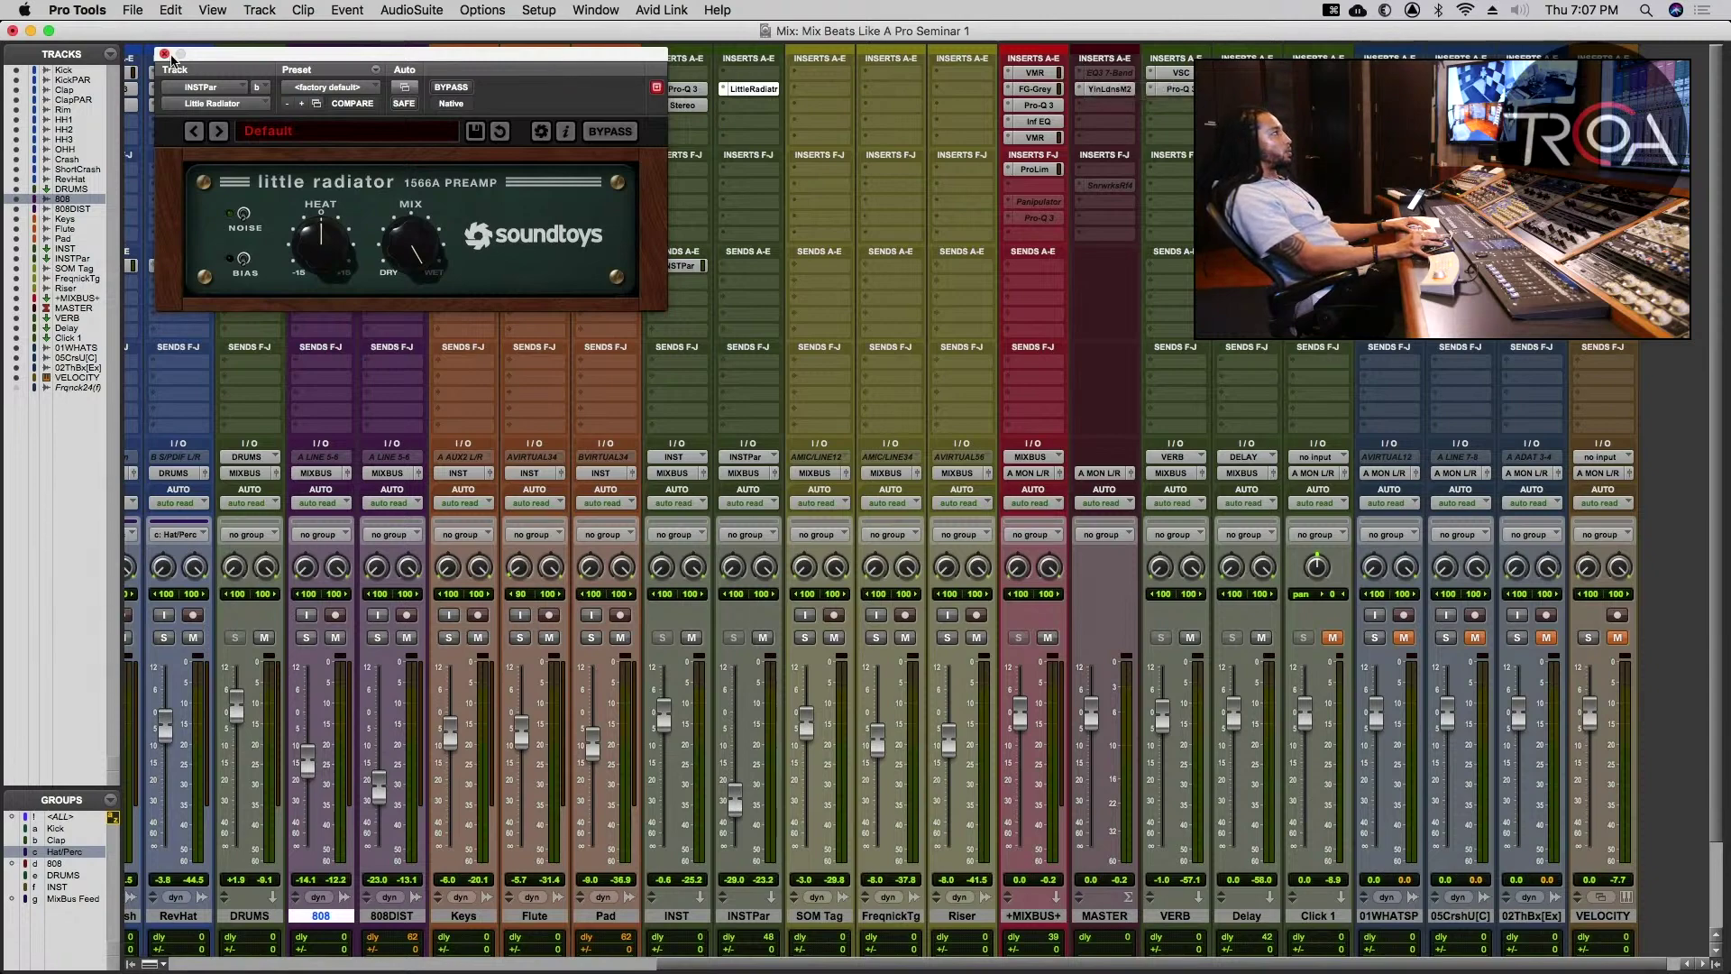
pyautogui.click(165, 54)
# - Review the FG-Grey compressor on +MIXBUS+, open its Pro-Q 3 and audition the 87.9 Hz dynamic band during playback
pyautogui.click(1042, 89)
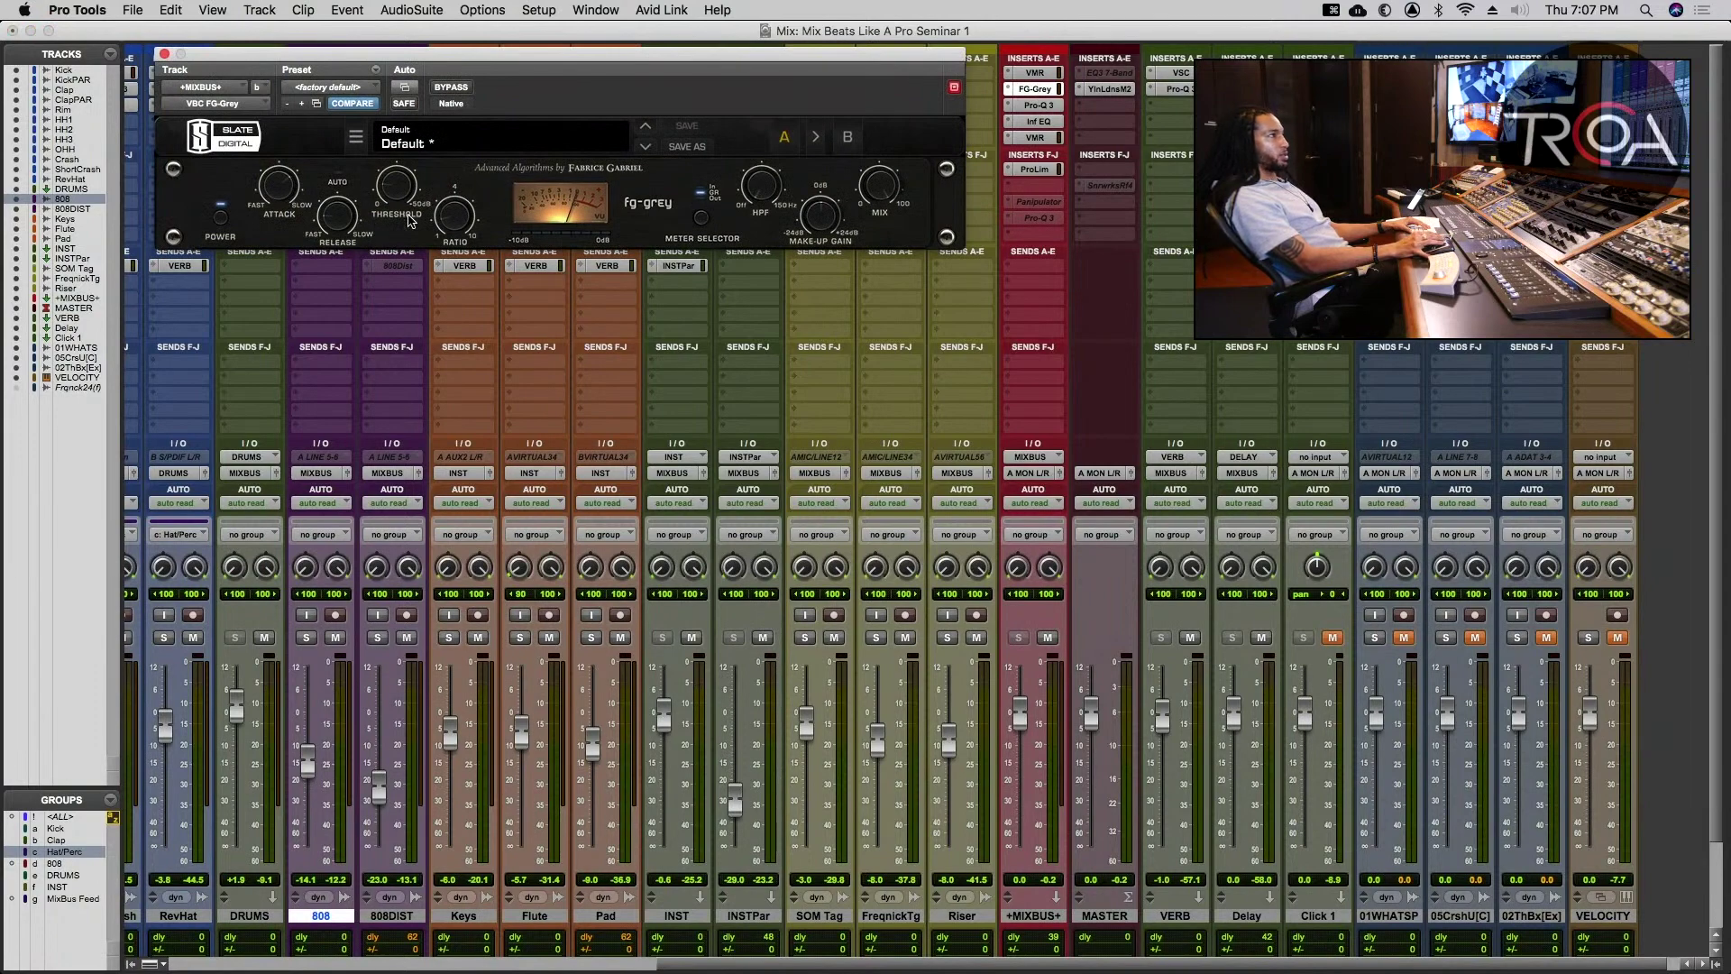
pyautogui.click(1035, 105)
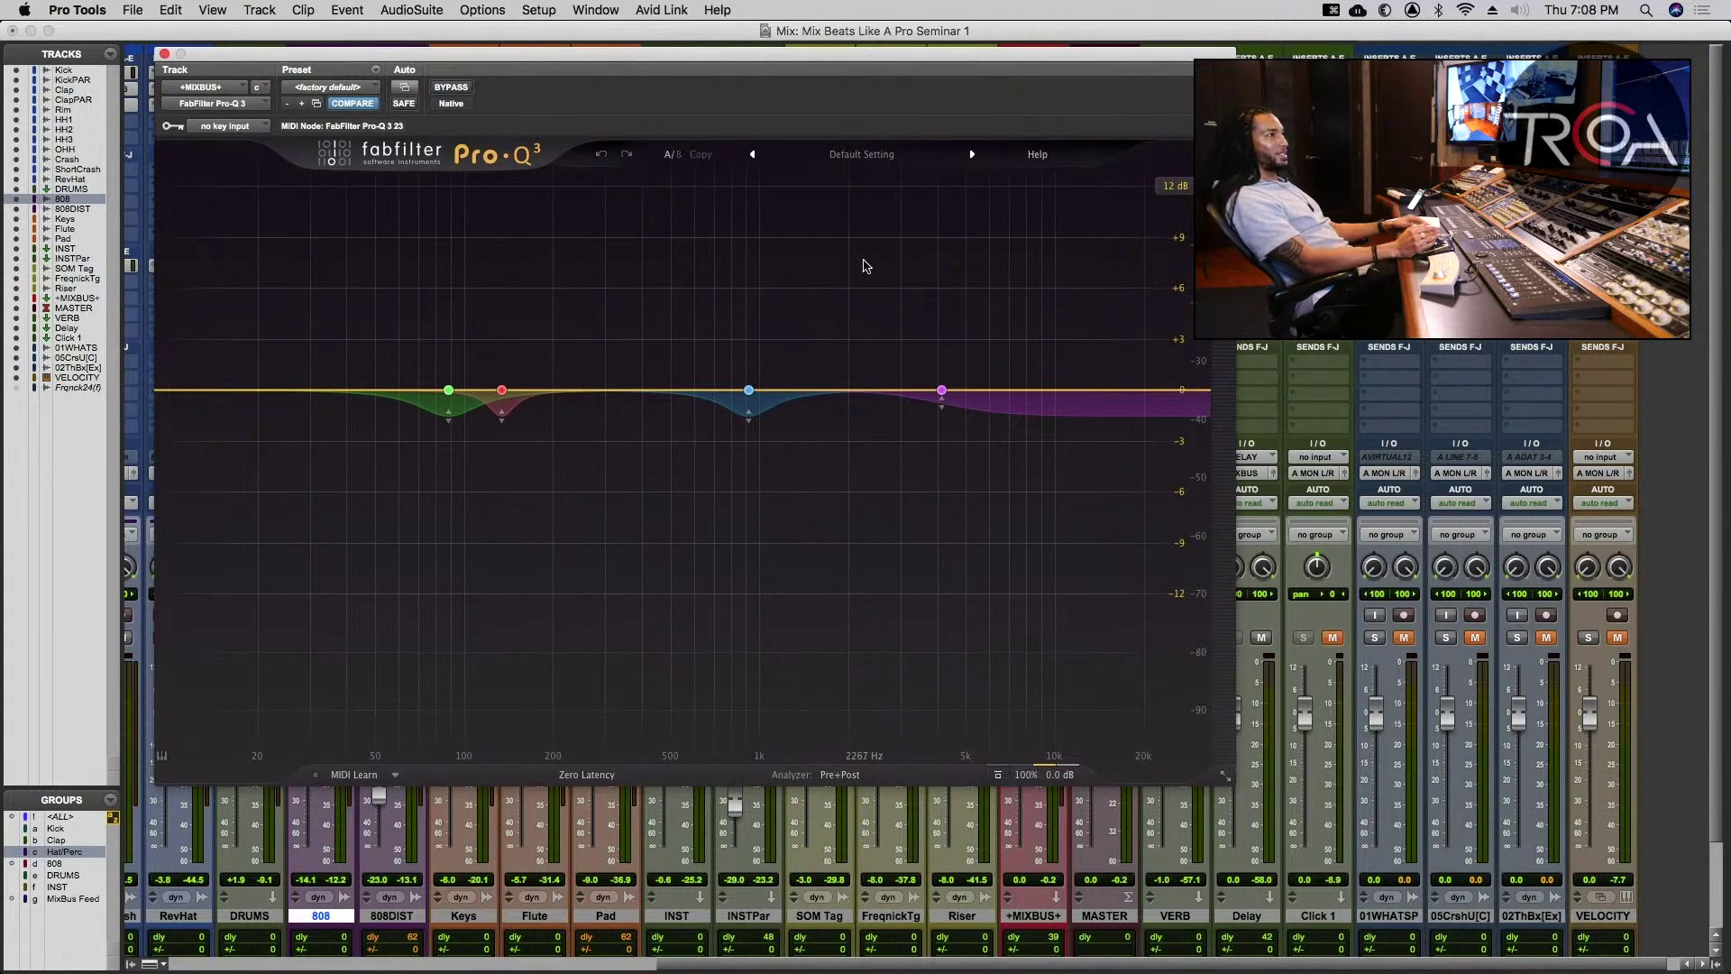
pyautogui.moveTo(450, 398)
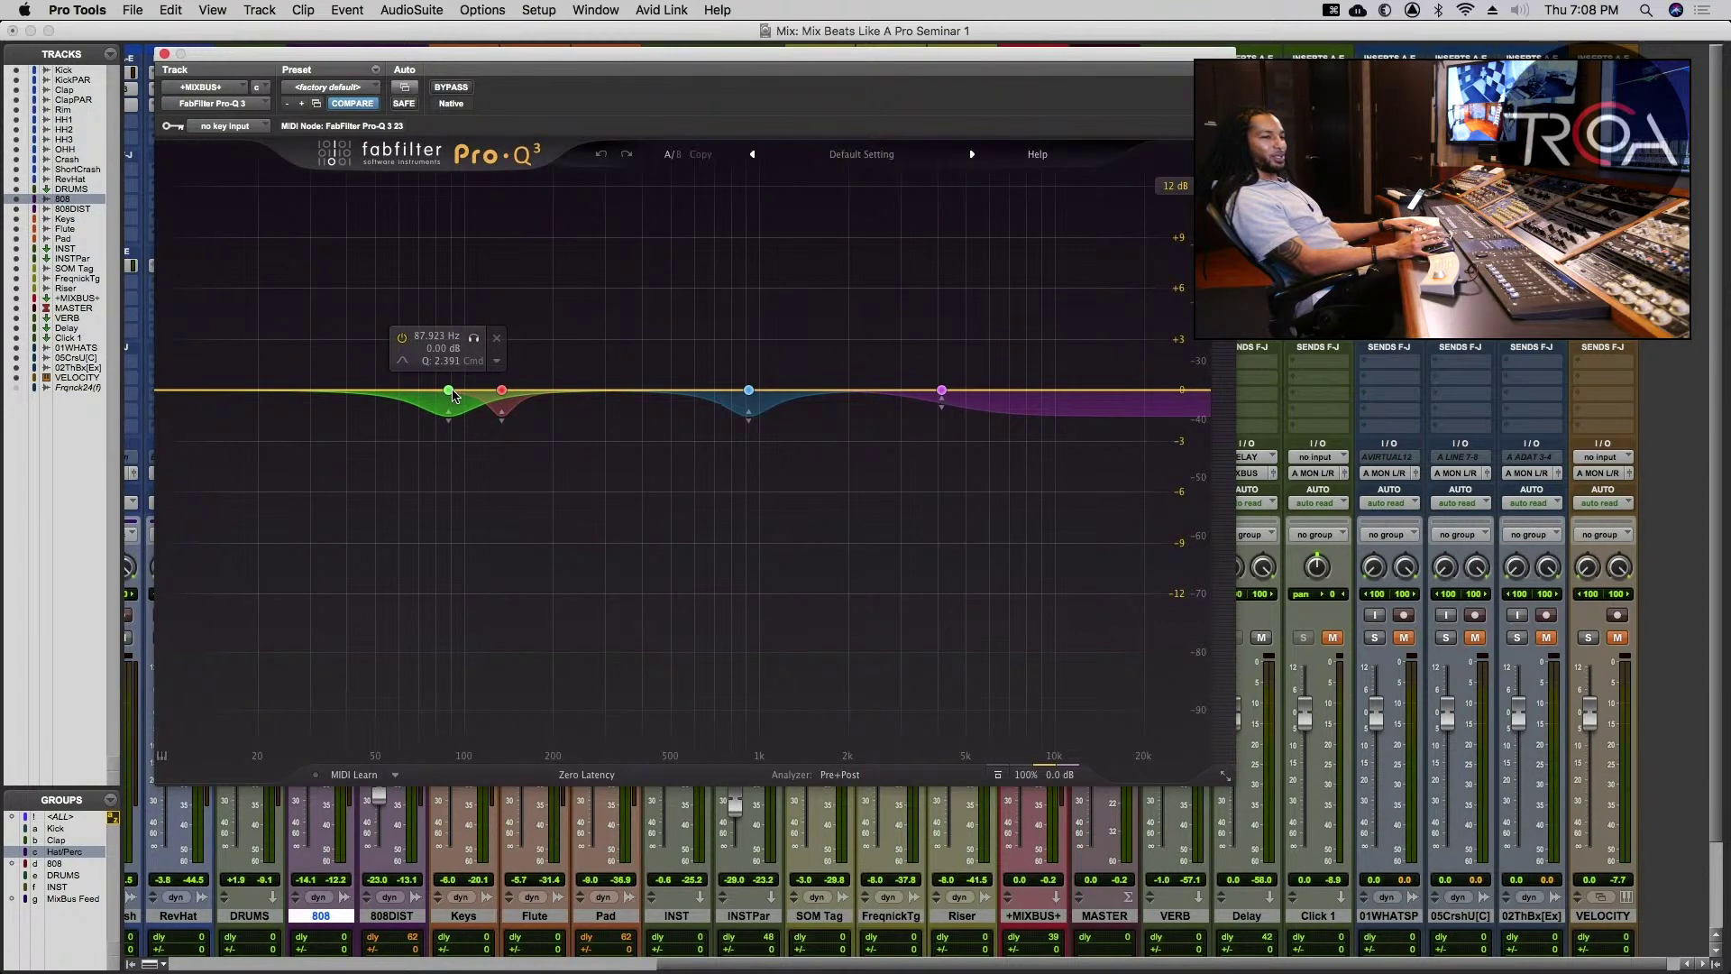
pyautogui.press('space')
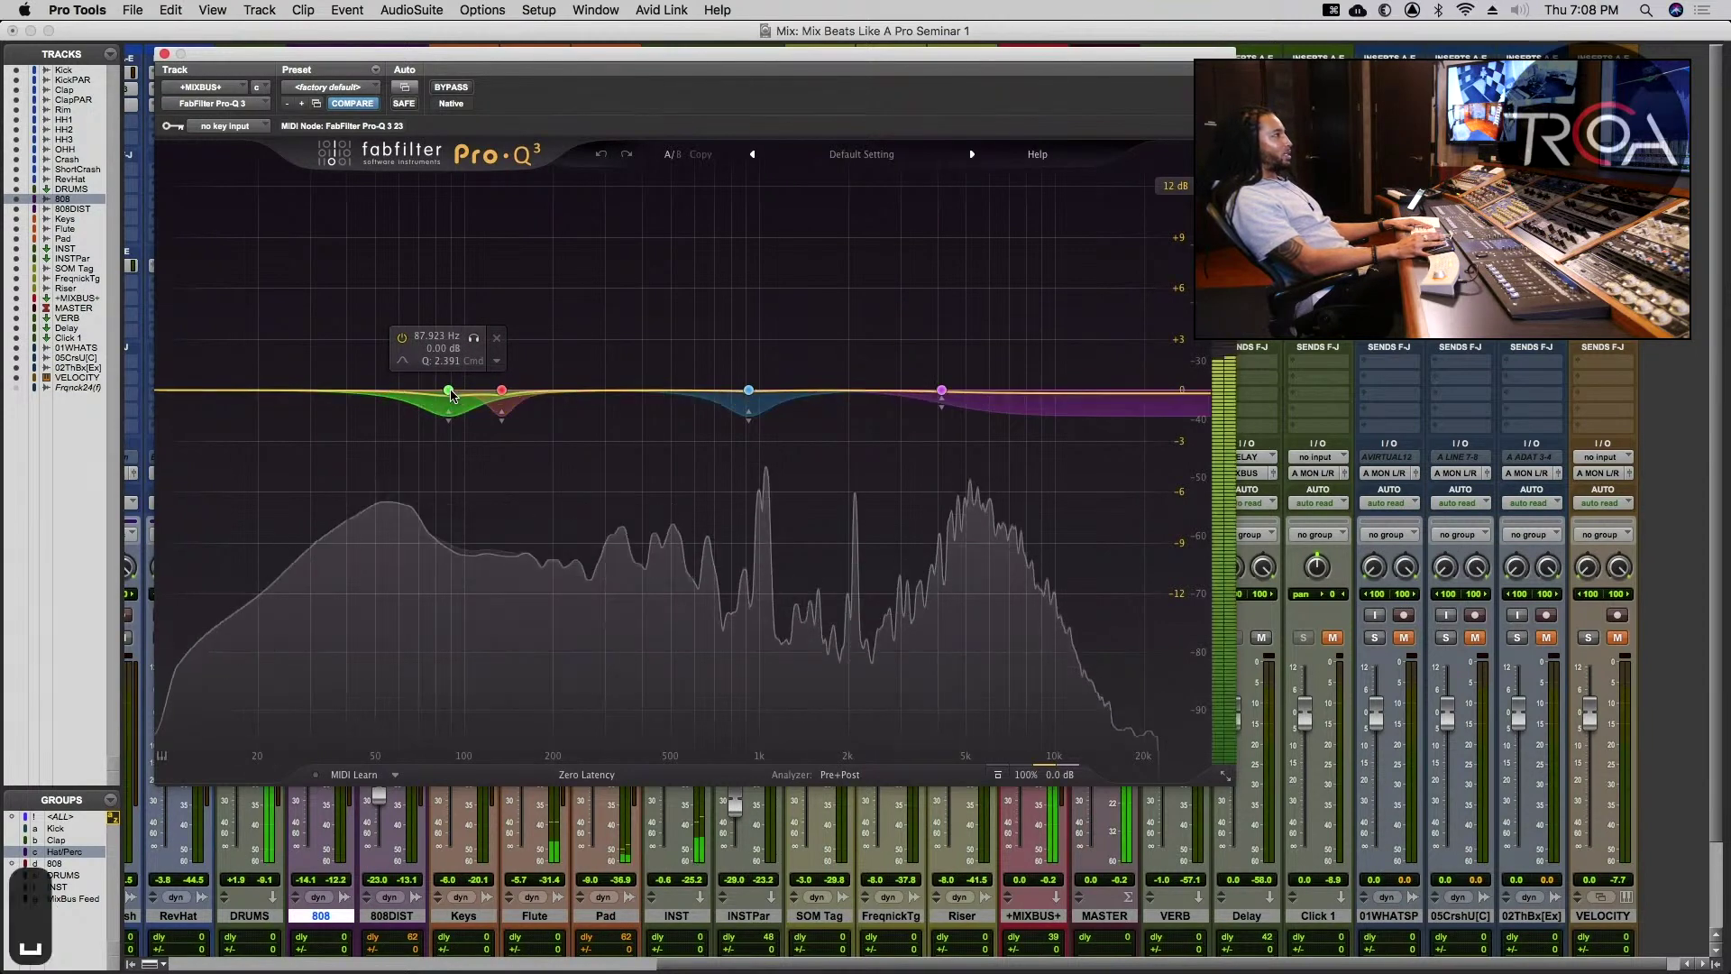
pyautogui.click(474, 338)
pyautogui.click(473, 338)
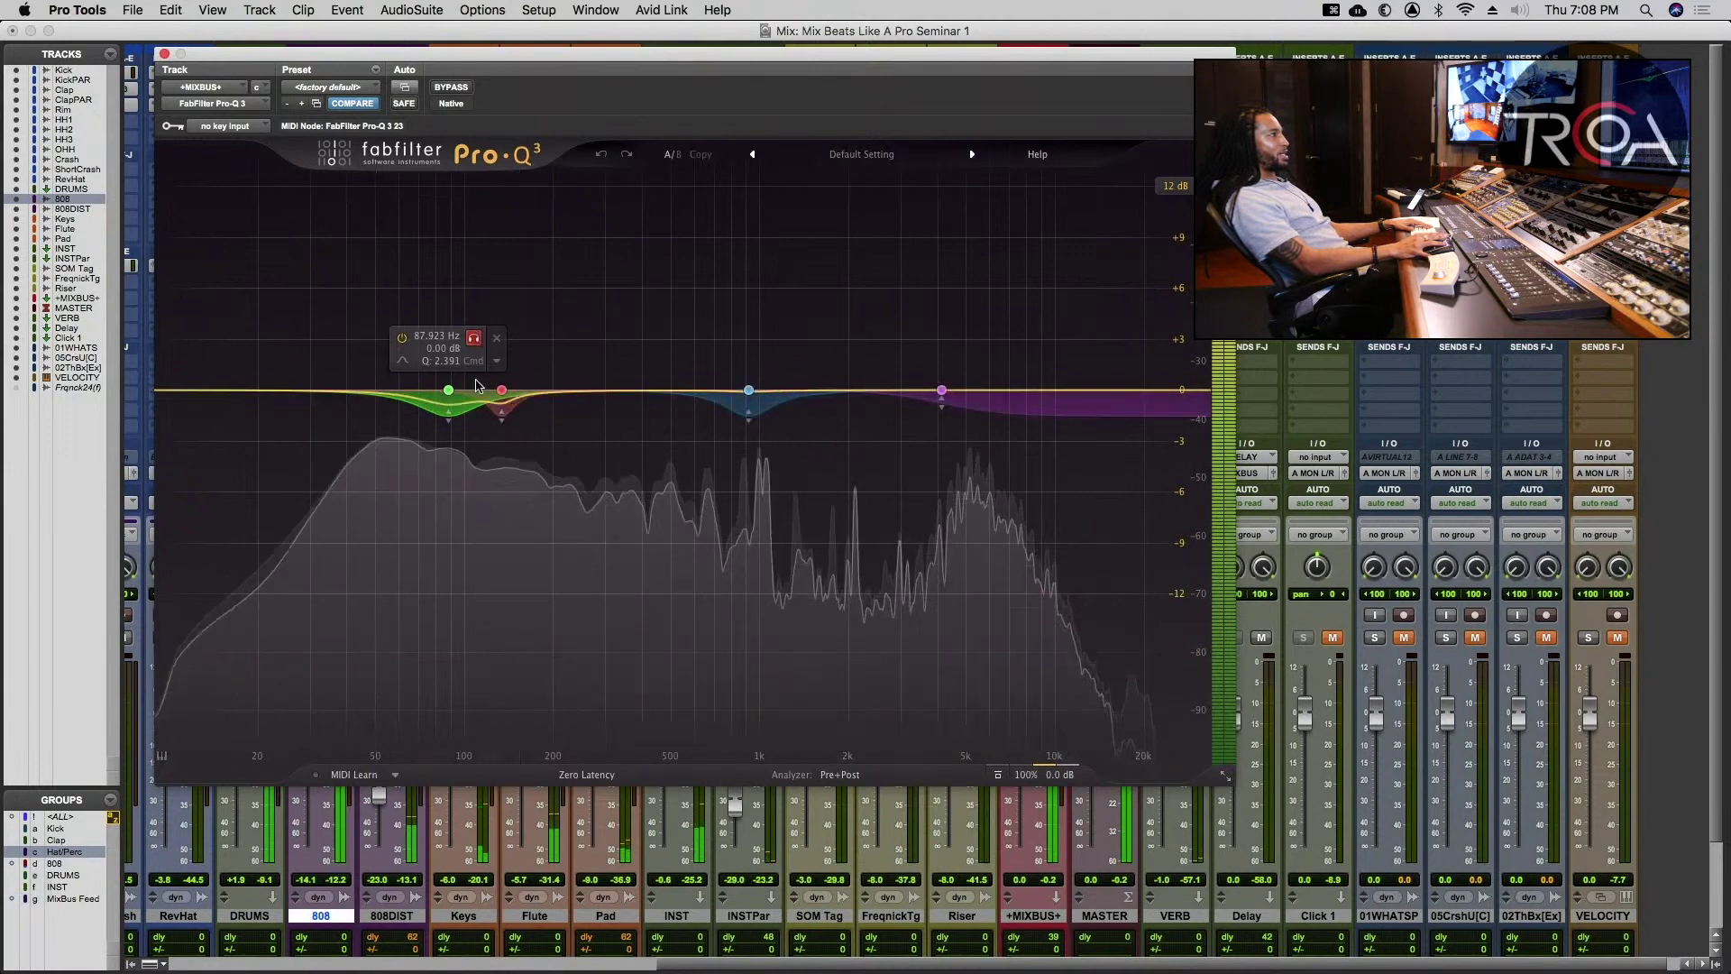
# - Audition the mix bus Pro-Q 3's 915 Hz band, inspect its 4117 Hz high shelf, and close the equalizer with playback stopped
pyautogui.click(502, 401)
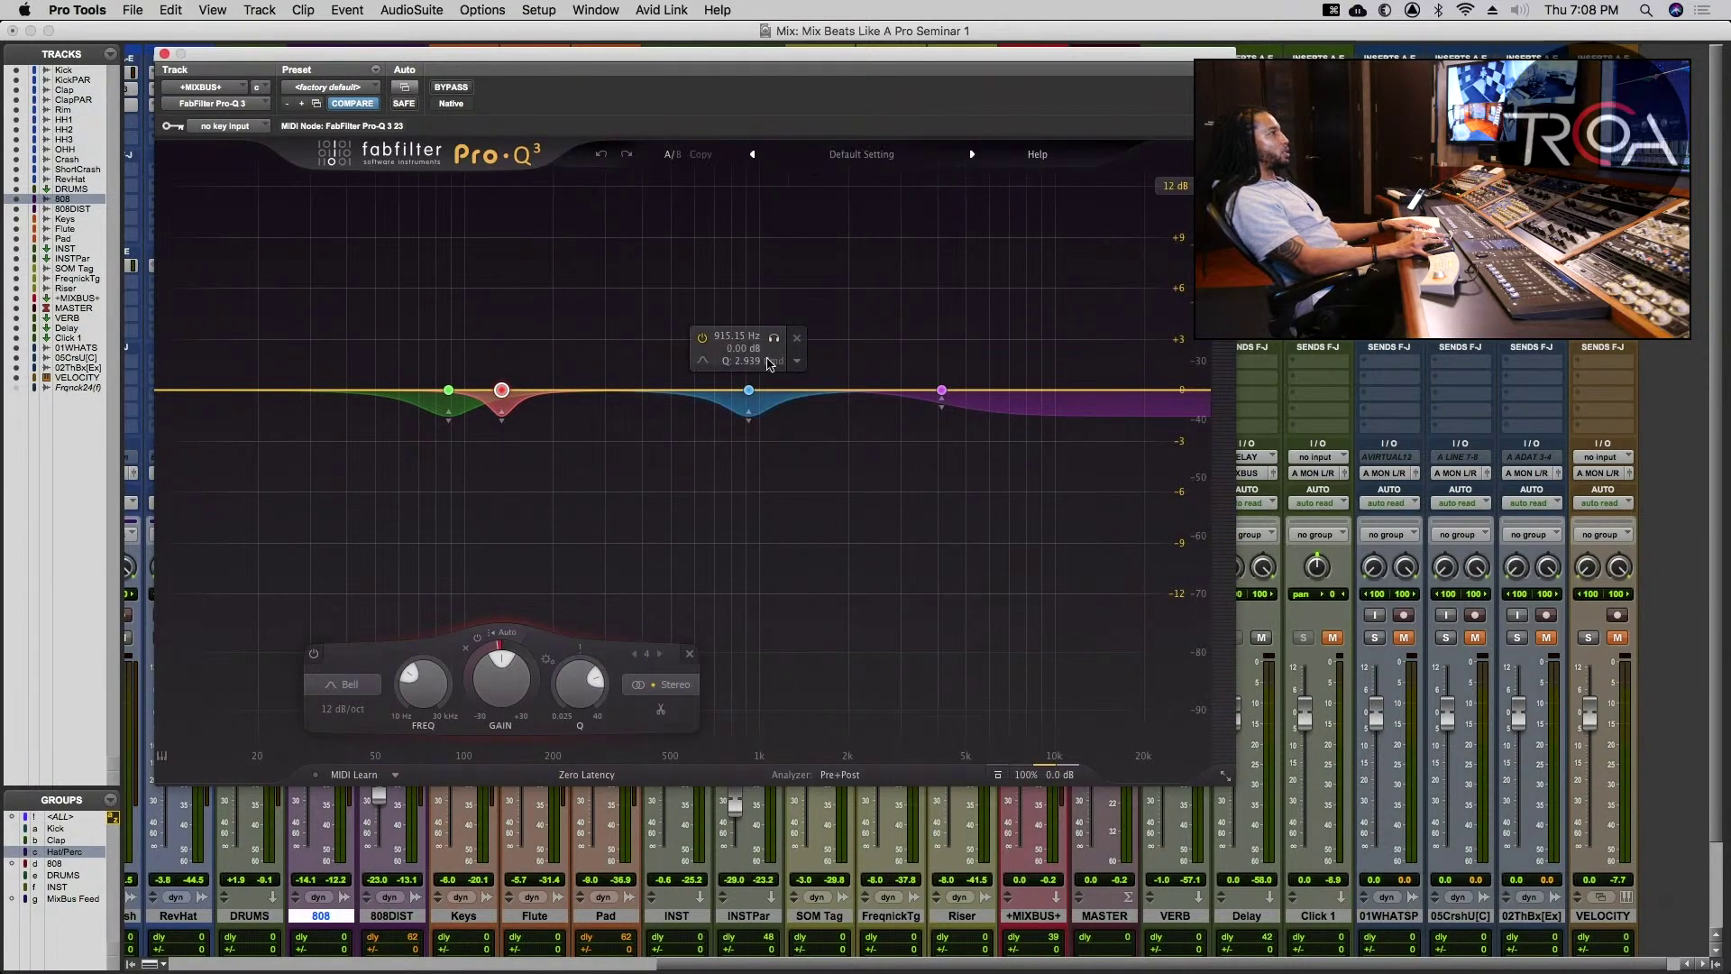
pyautogui.click(774, 340)
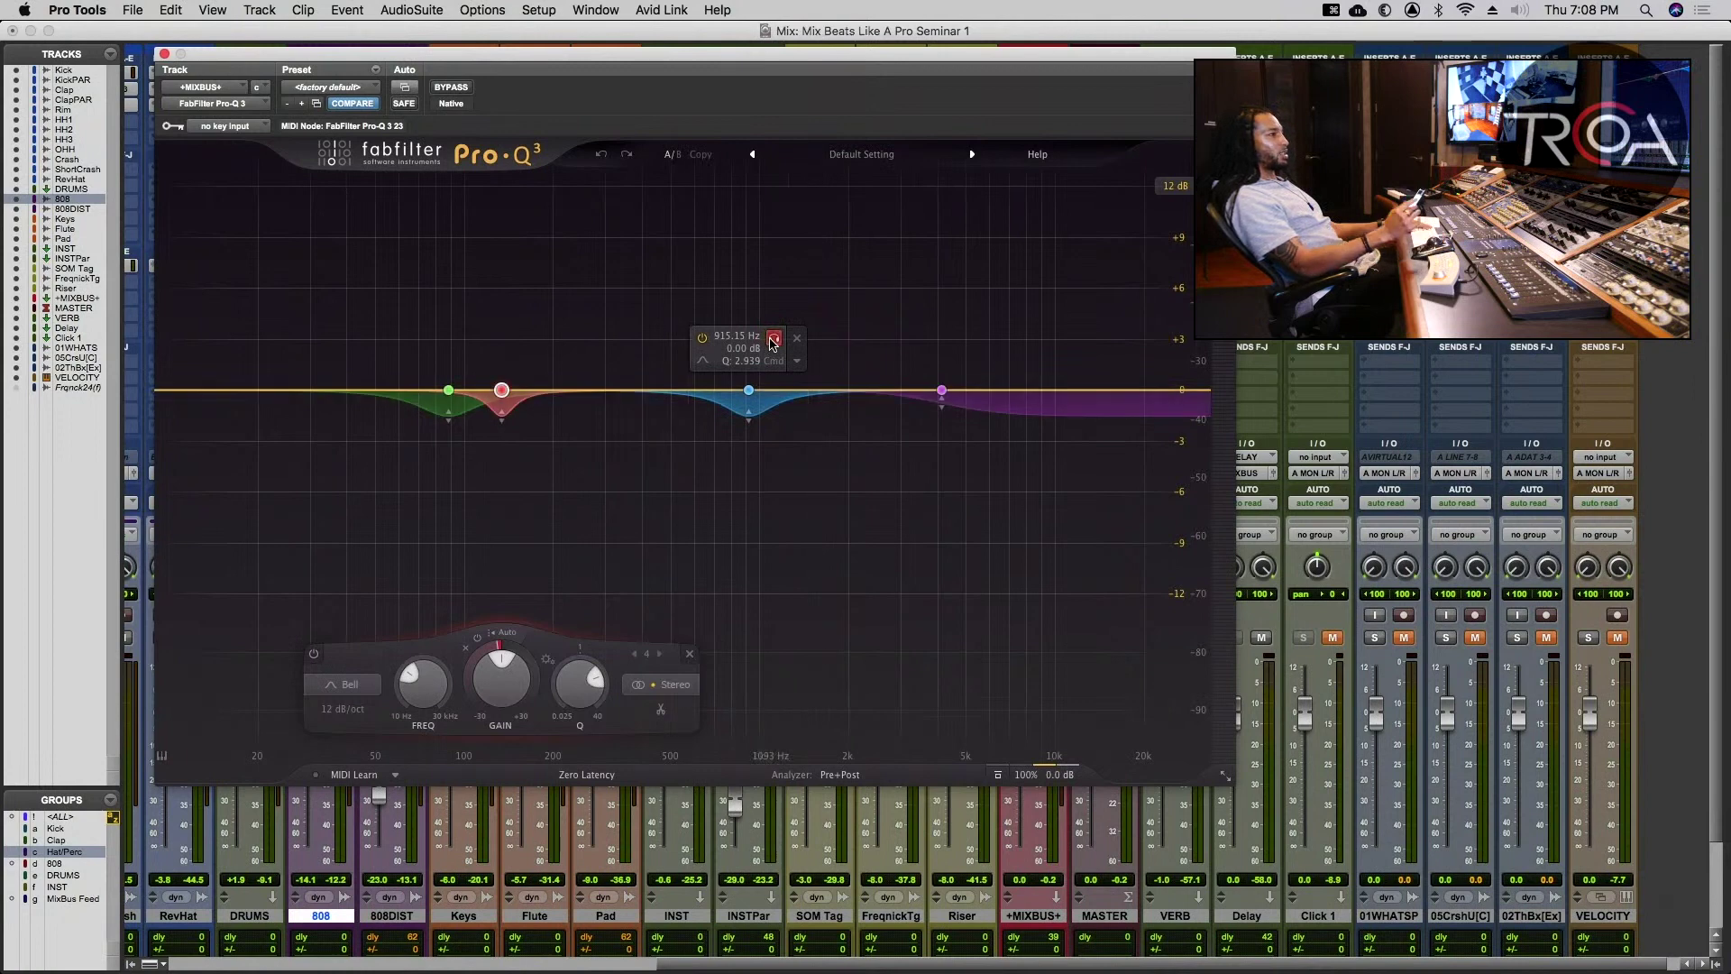
pyautogui.click(774, 340)
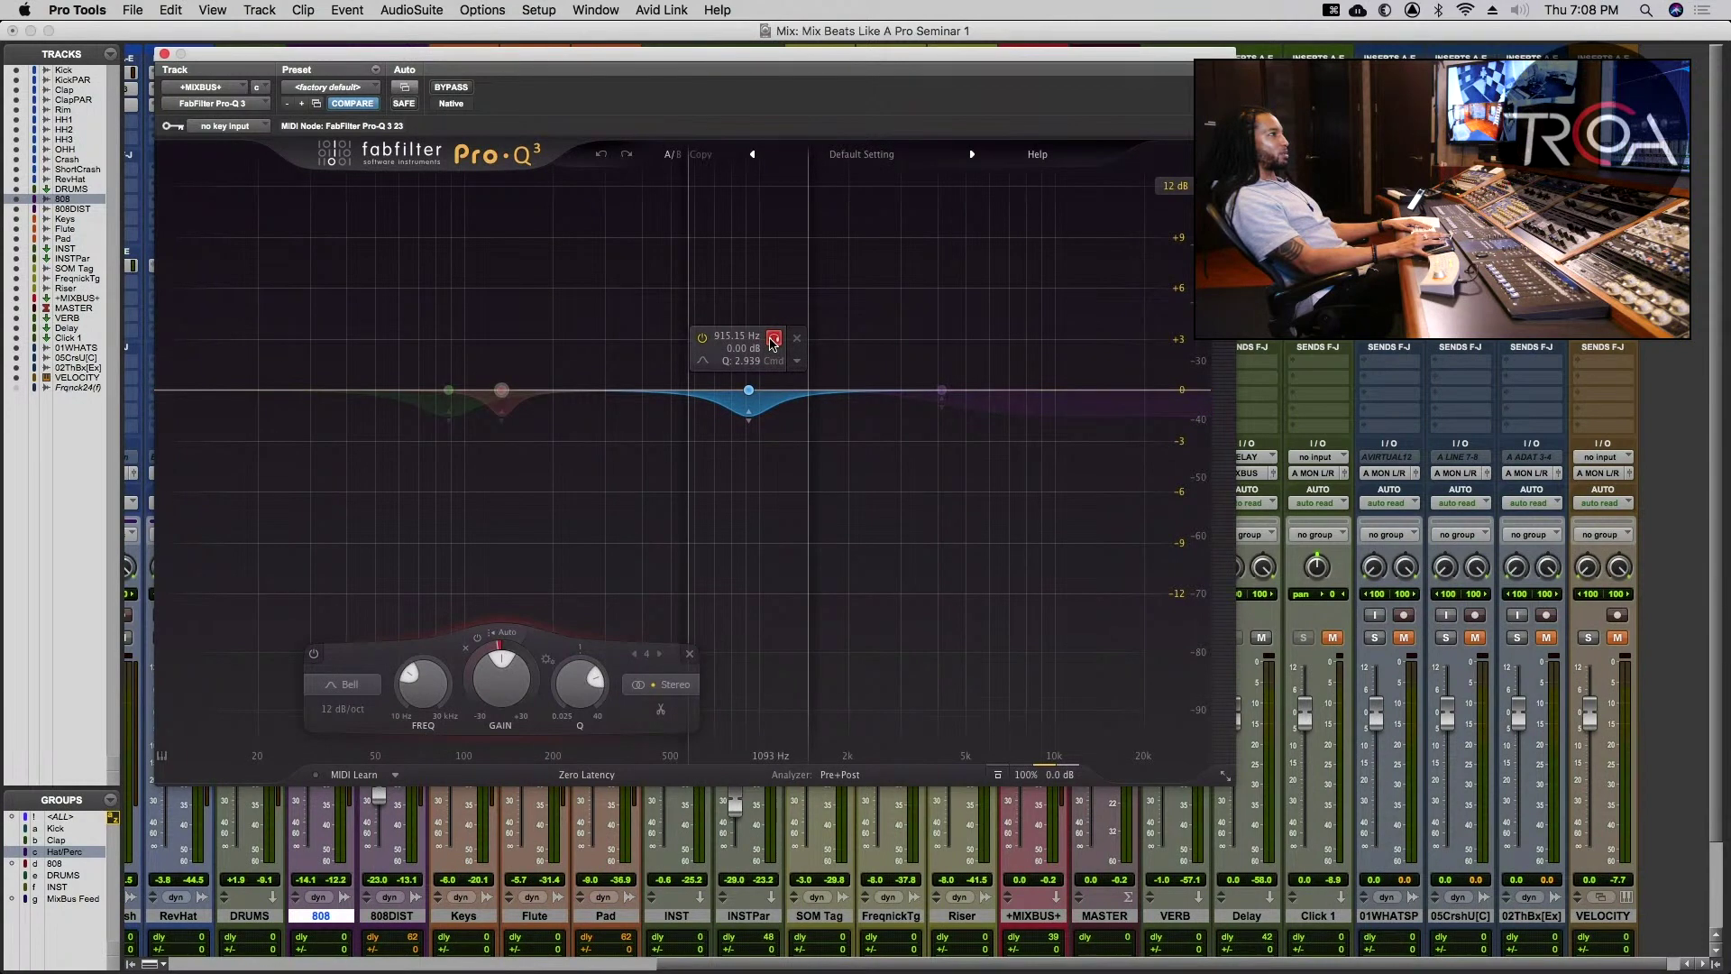
pyautogui.click(941, 390)
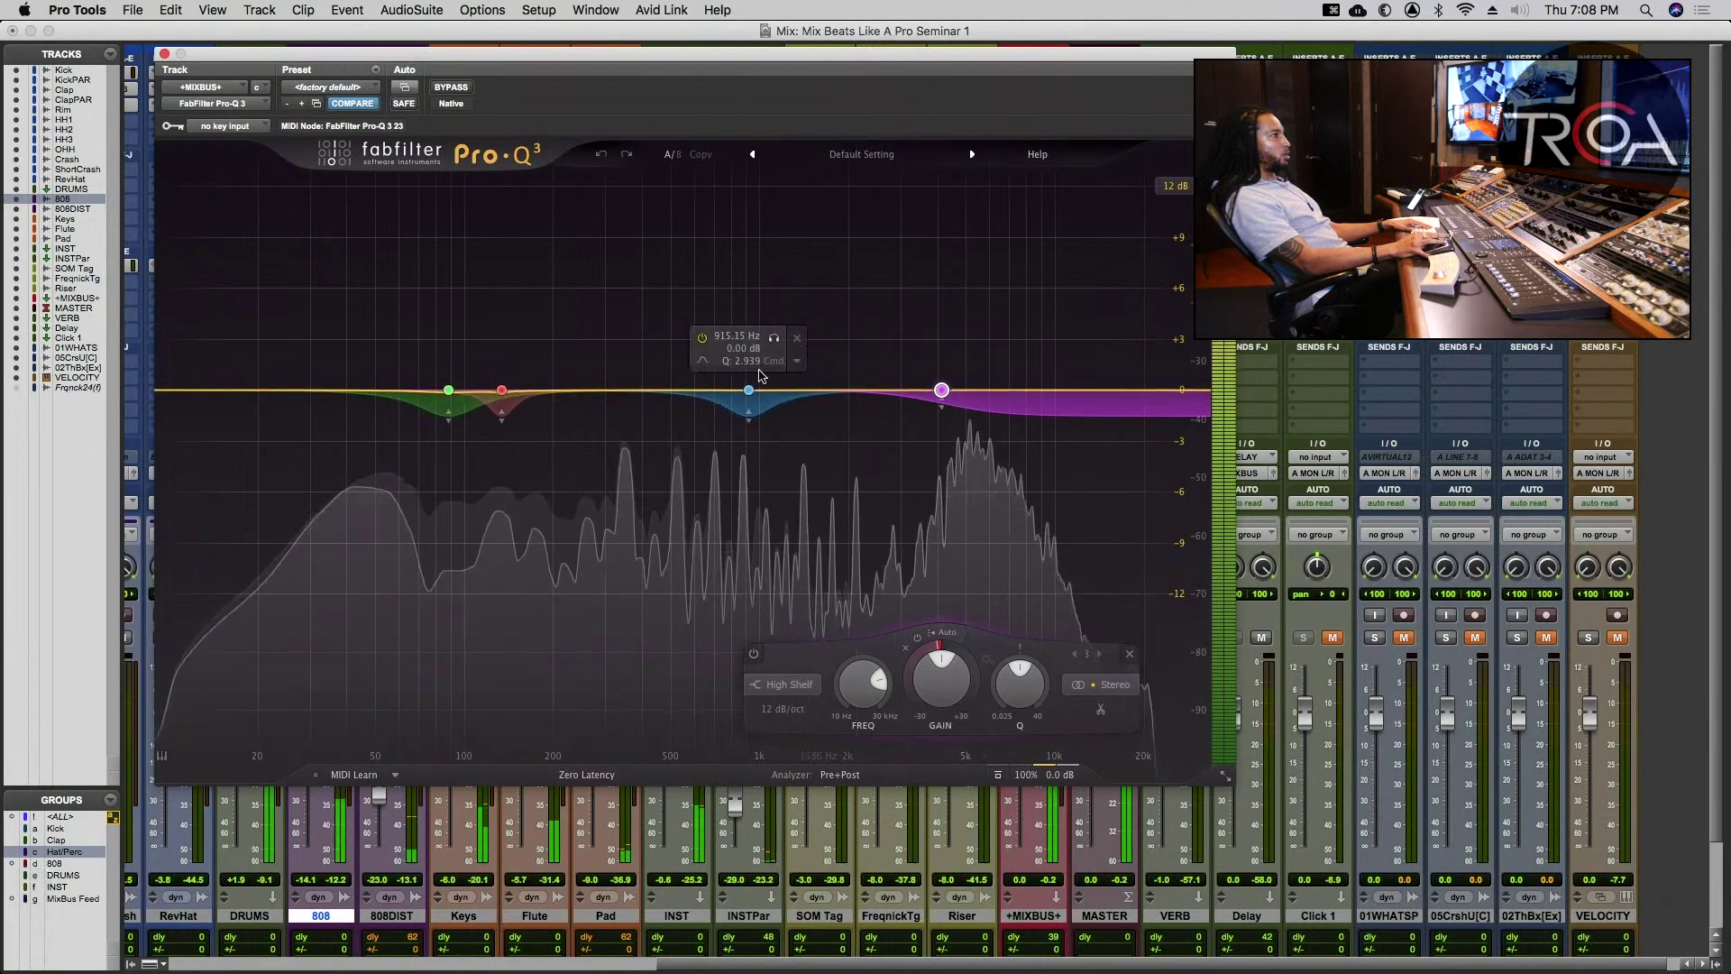
pyautogui.click(774, 338)
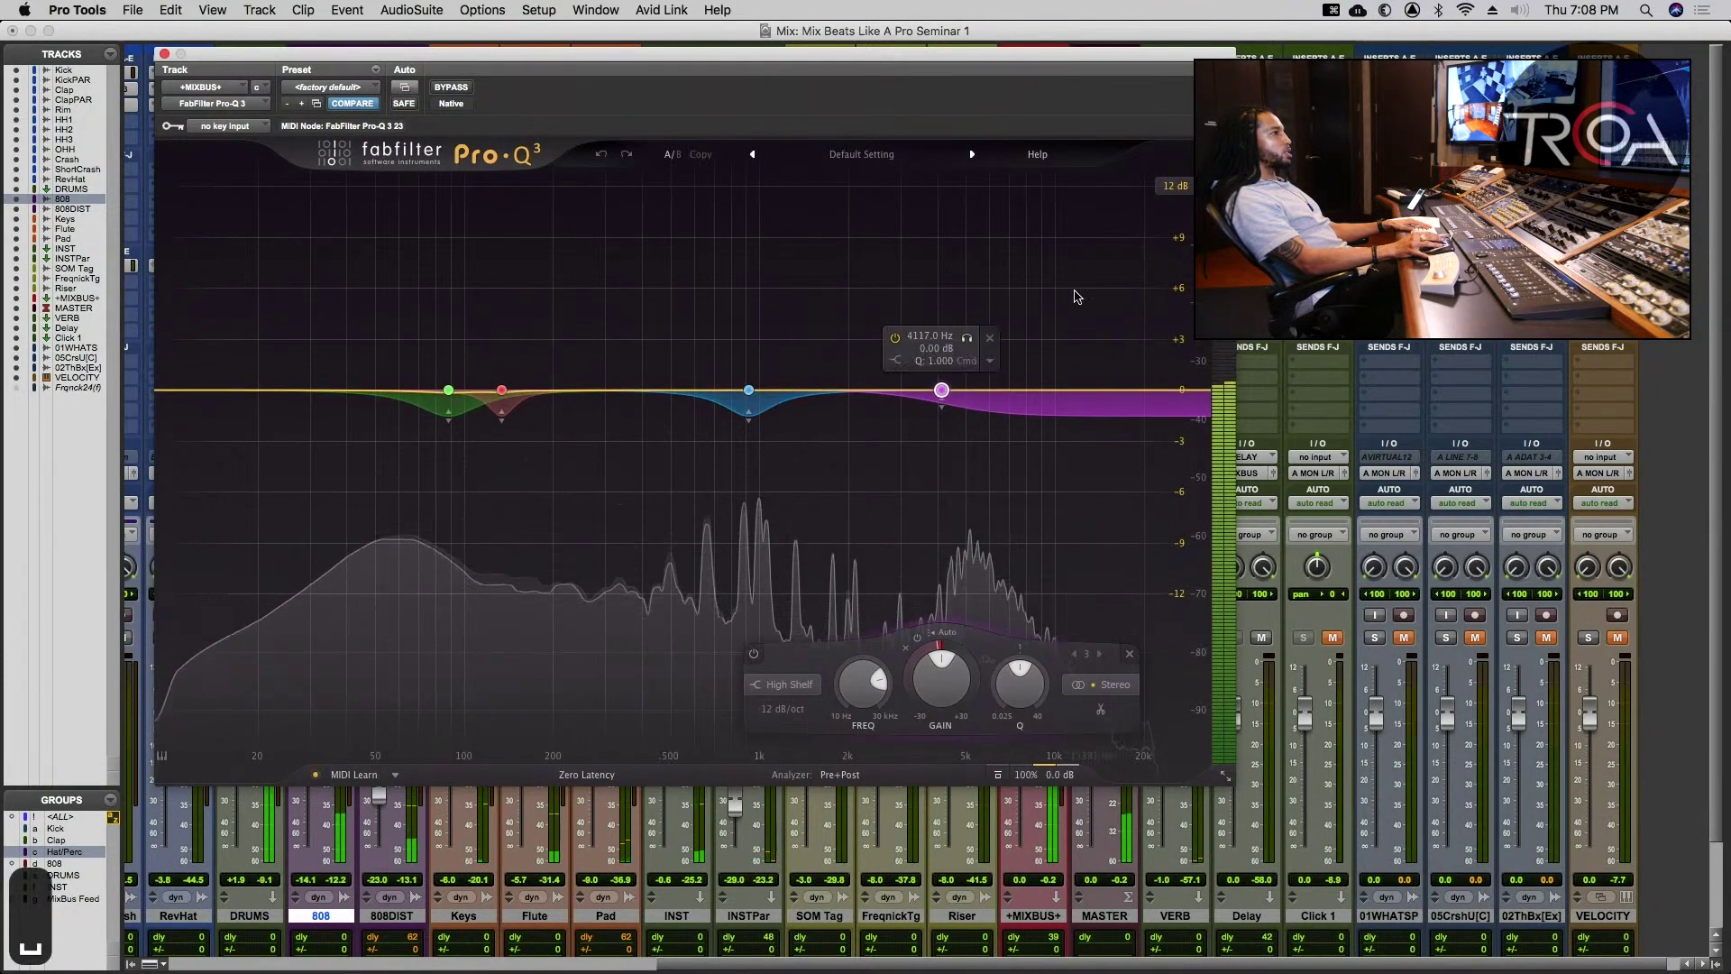
pyautogui.press('space')
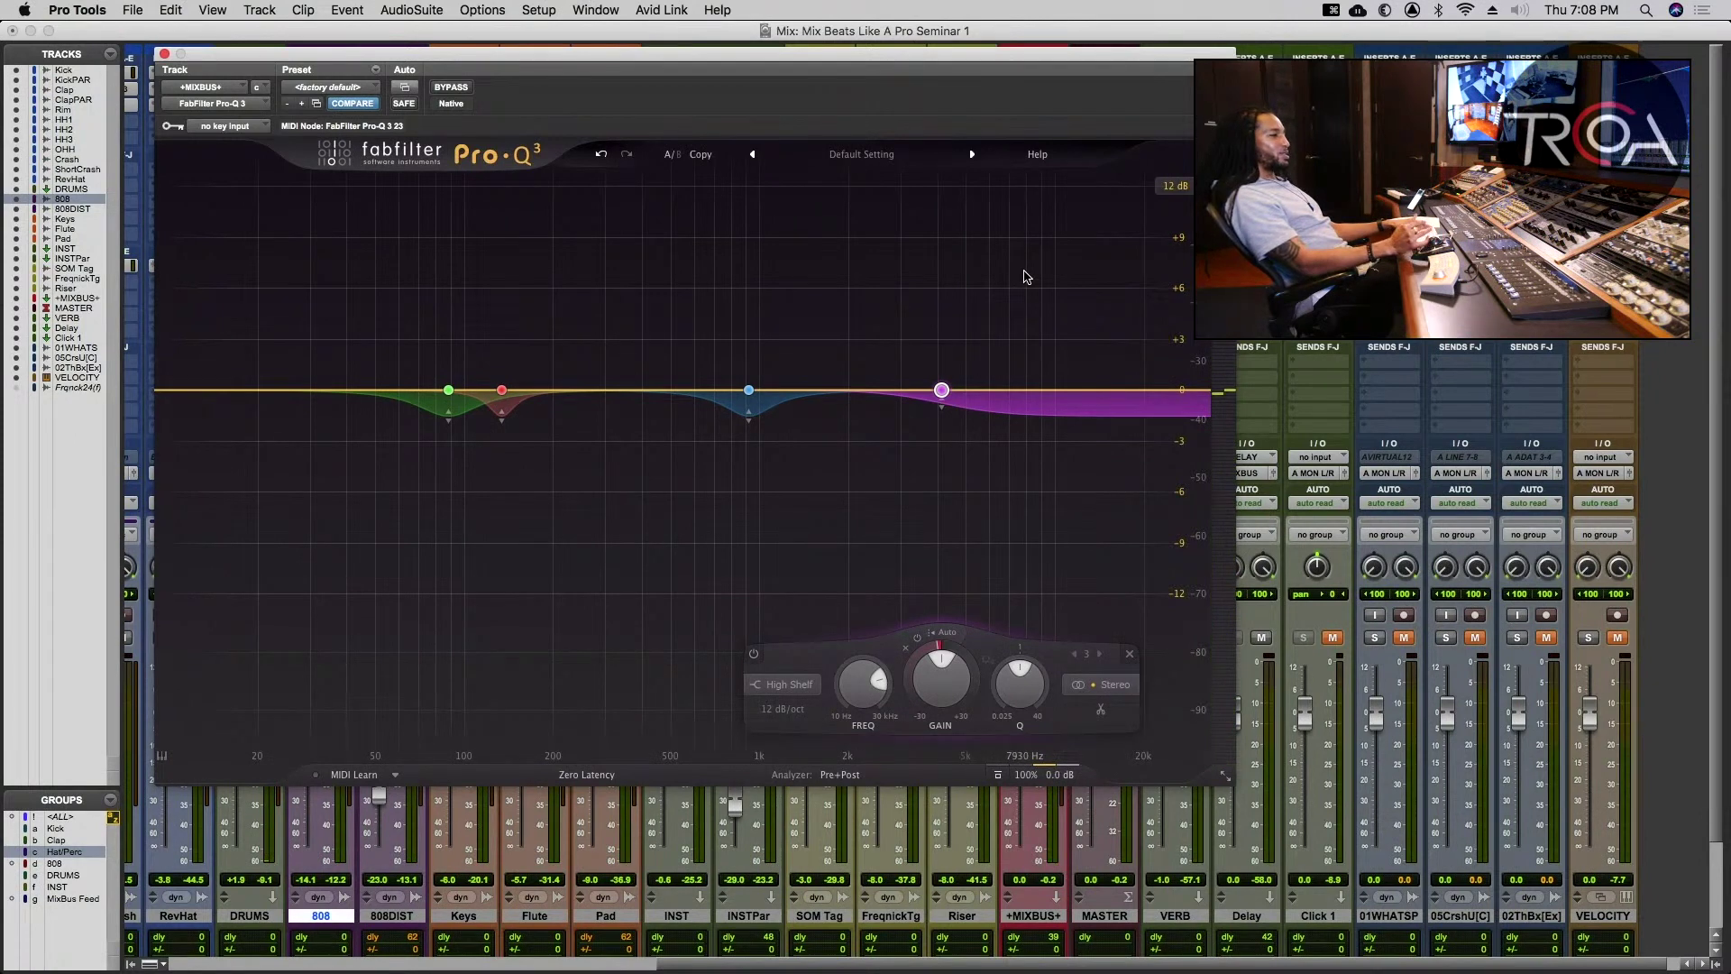
pyautogui.moveTo(757, 414)
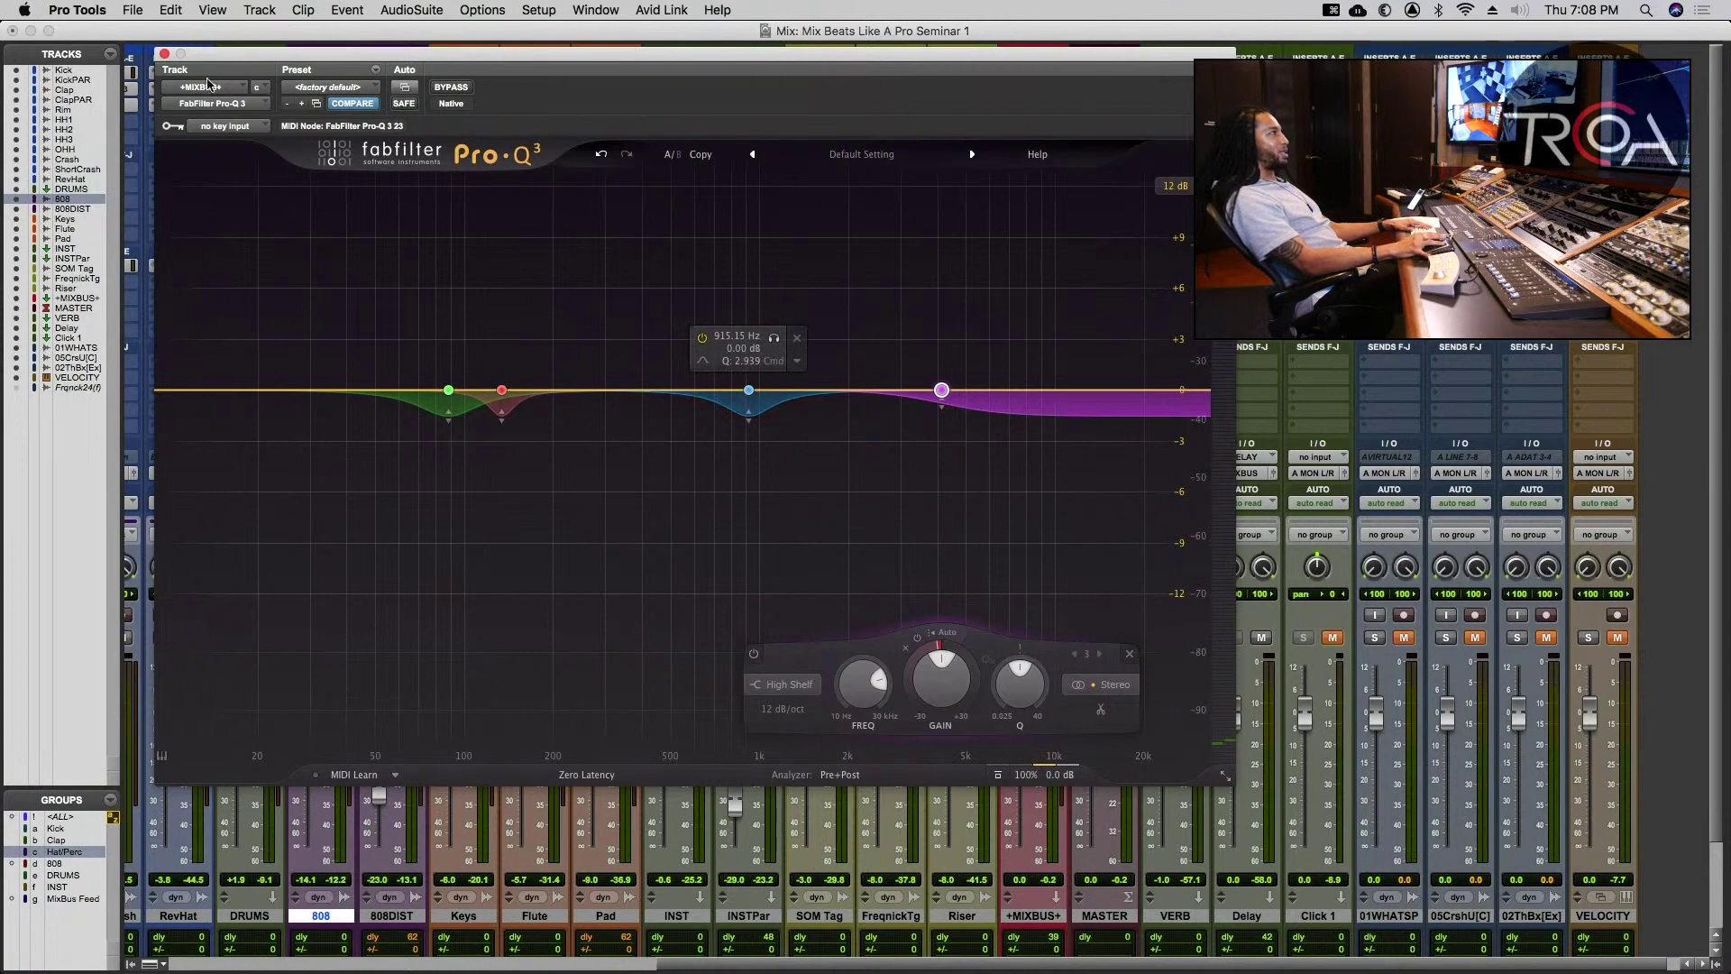
pyautogui.click(164, 54)
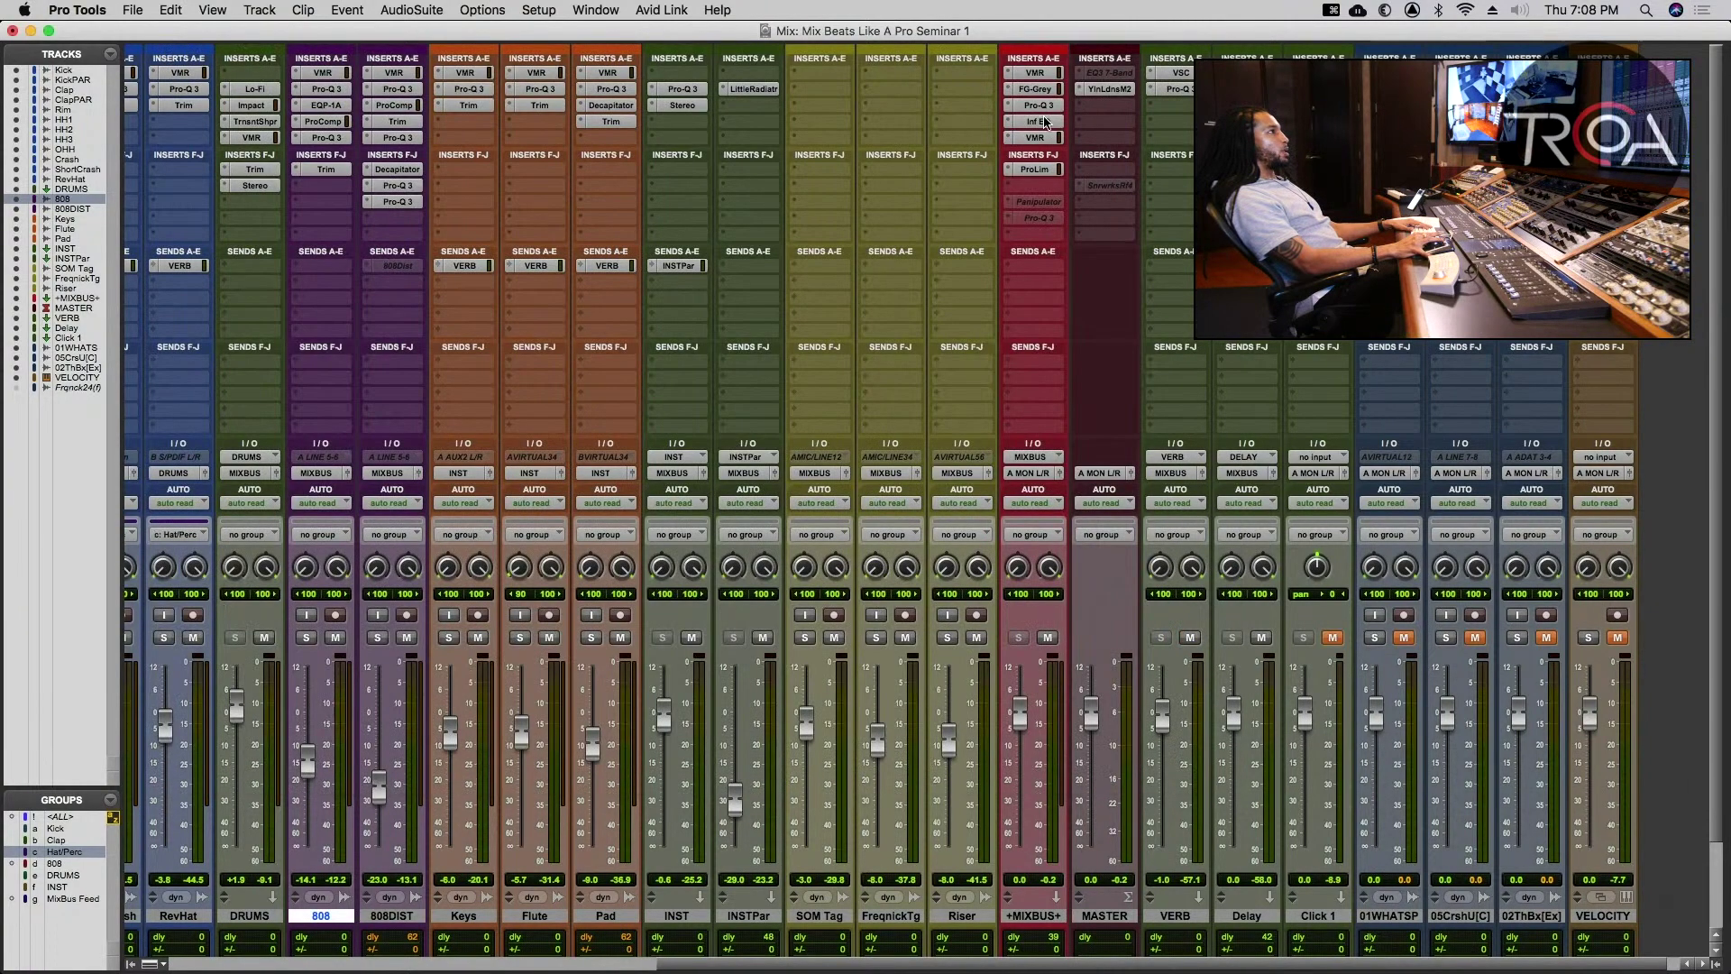
# - Open the Infinity EQ on +MIXBUS+ and page through its welcome tutorial to dismiss it
pyautogui.click(1040, 120)
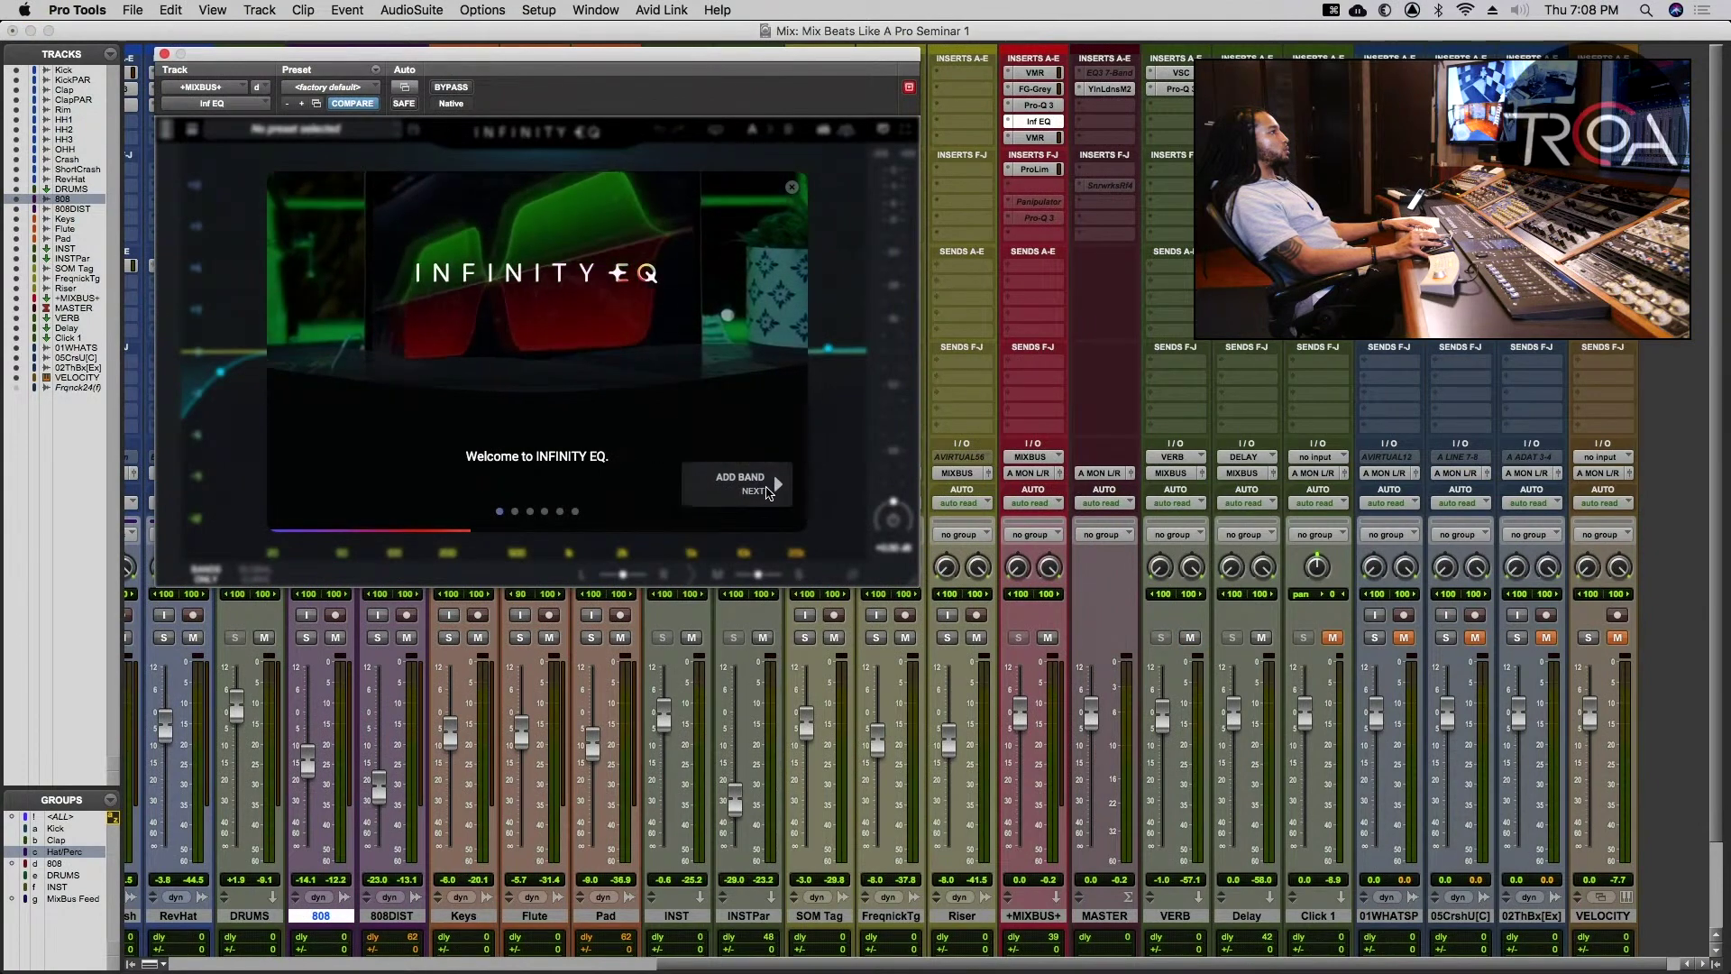
pyautogui.click(761, 482)
pyautogui.click(769, 500)
pyautogui.click(767, 501)
pyautogui.click(767, 501)
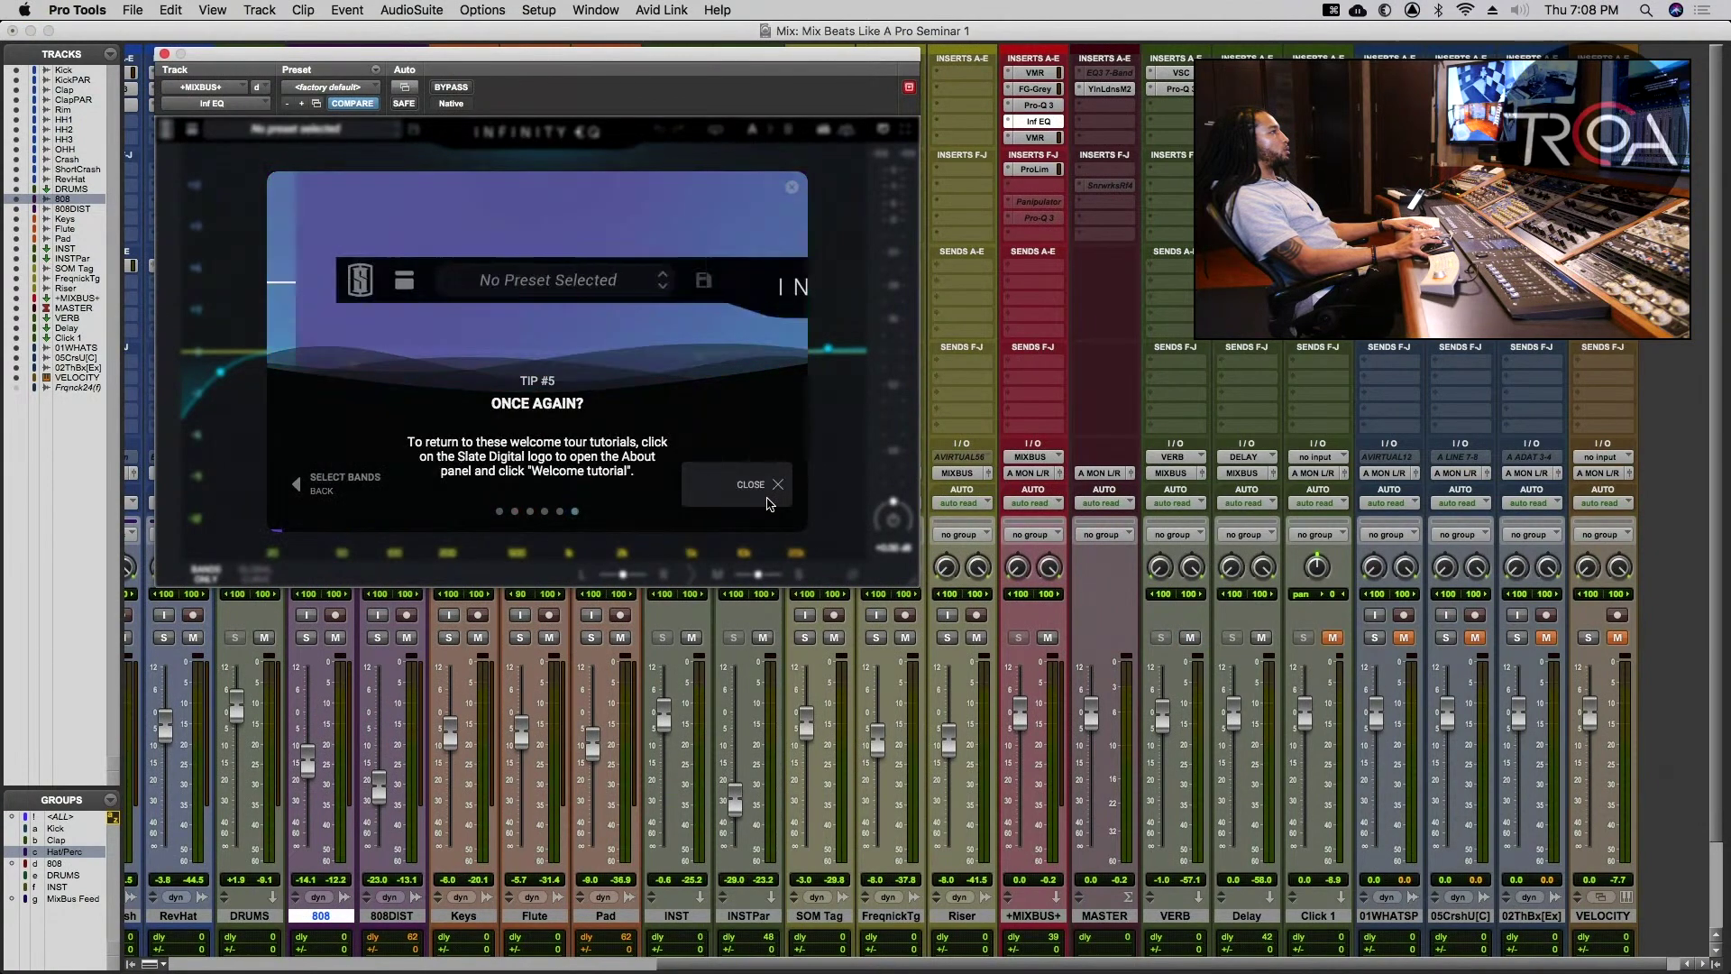
pyautogui.click(767, 501)
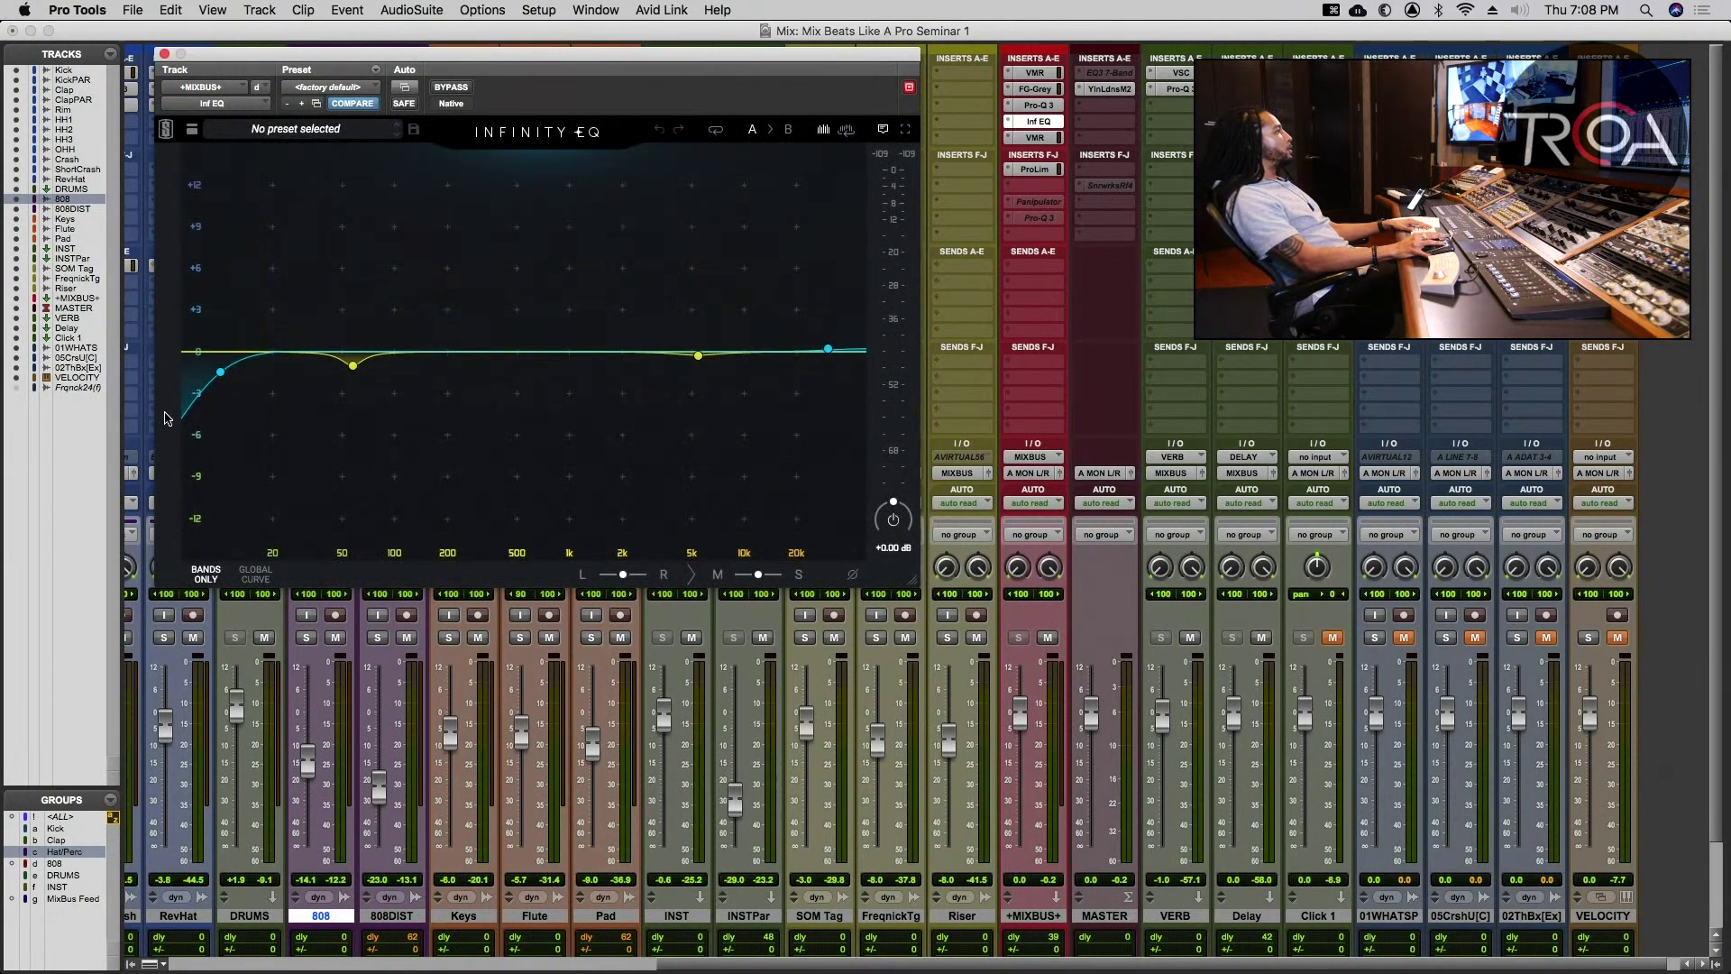
# - Examine the Infinity EQ's 10 Hz low band, its low-frequency dip, the 30 kHz high band and the 5.42 kHz cut
pyautogui.moveTo(227, 372)
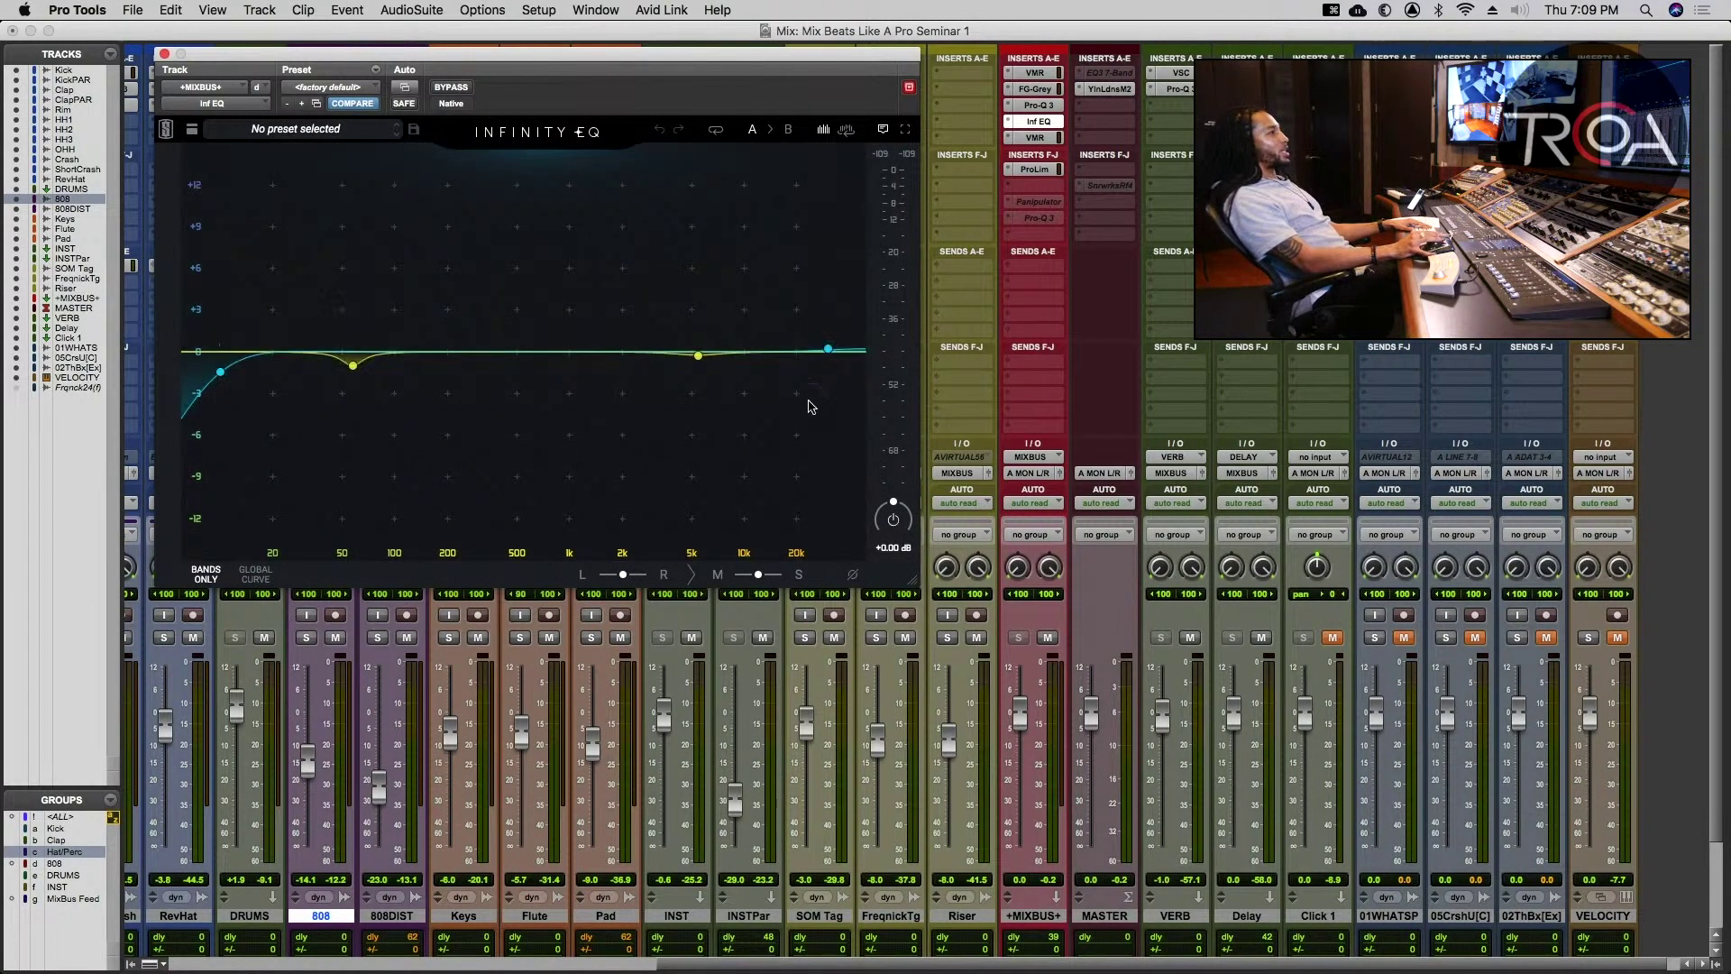
pyautogui.moveTo(354, 366)
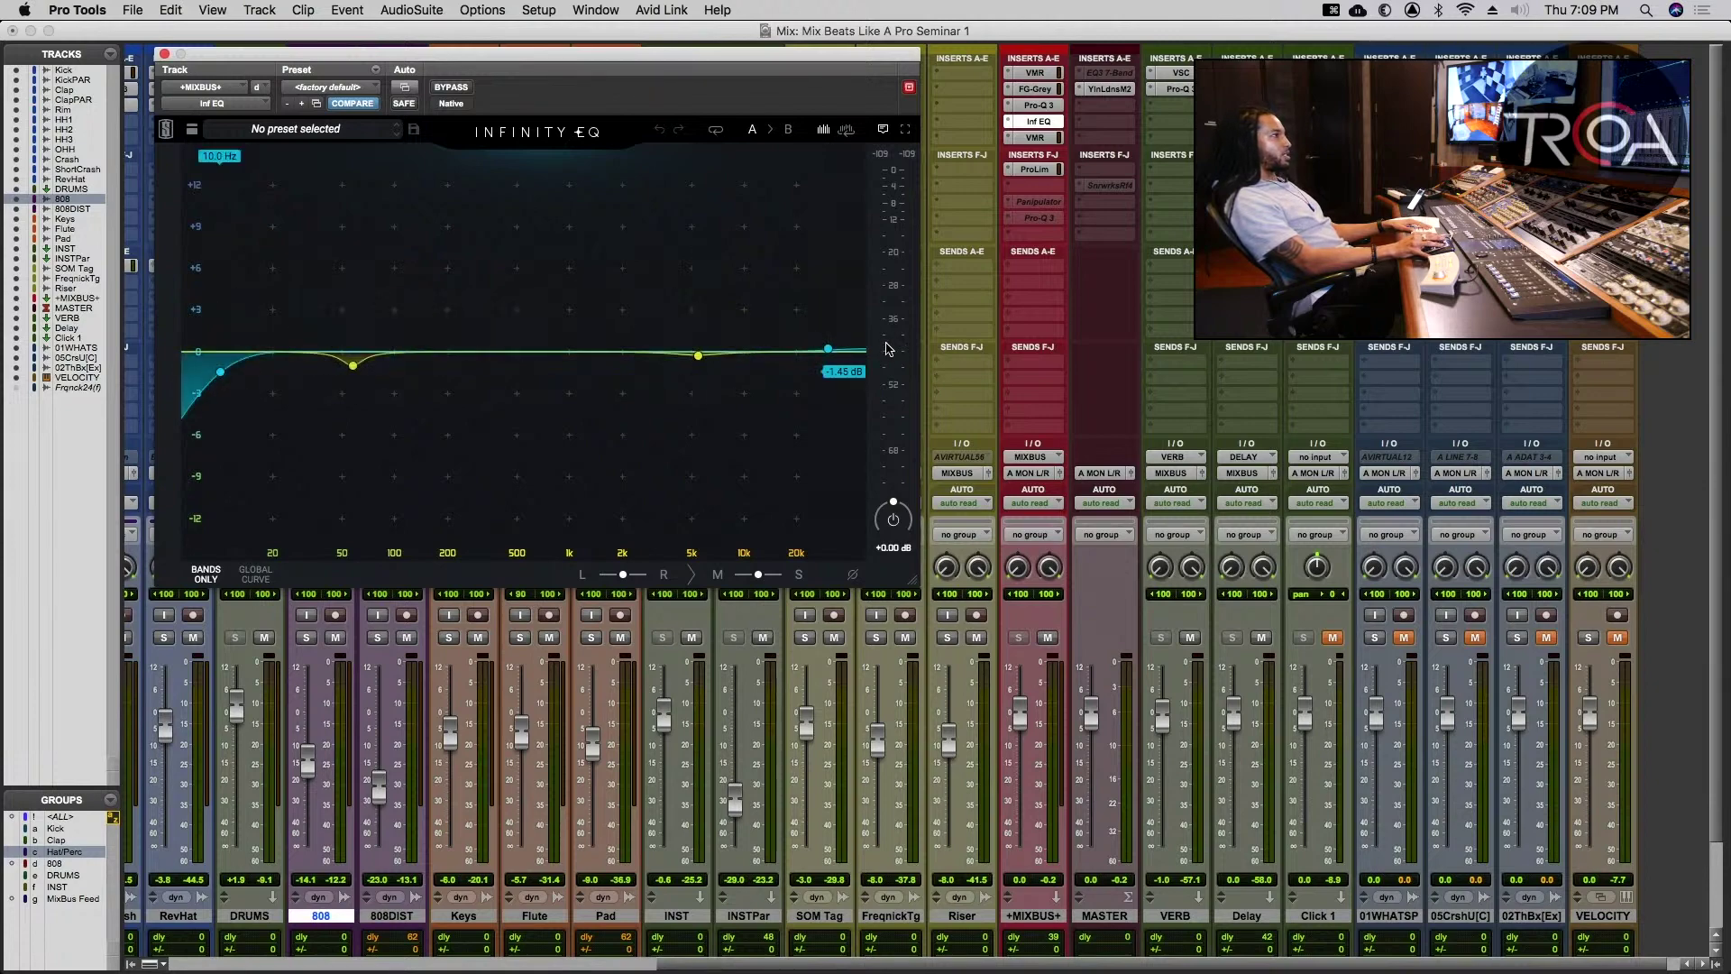
pyautogui.moveTo(828, 349)
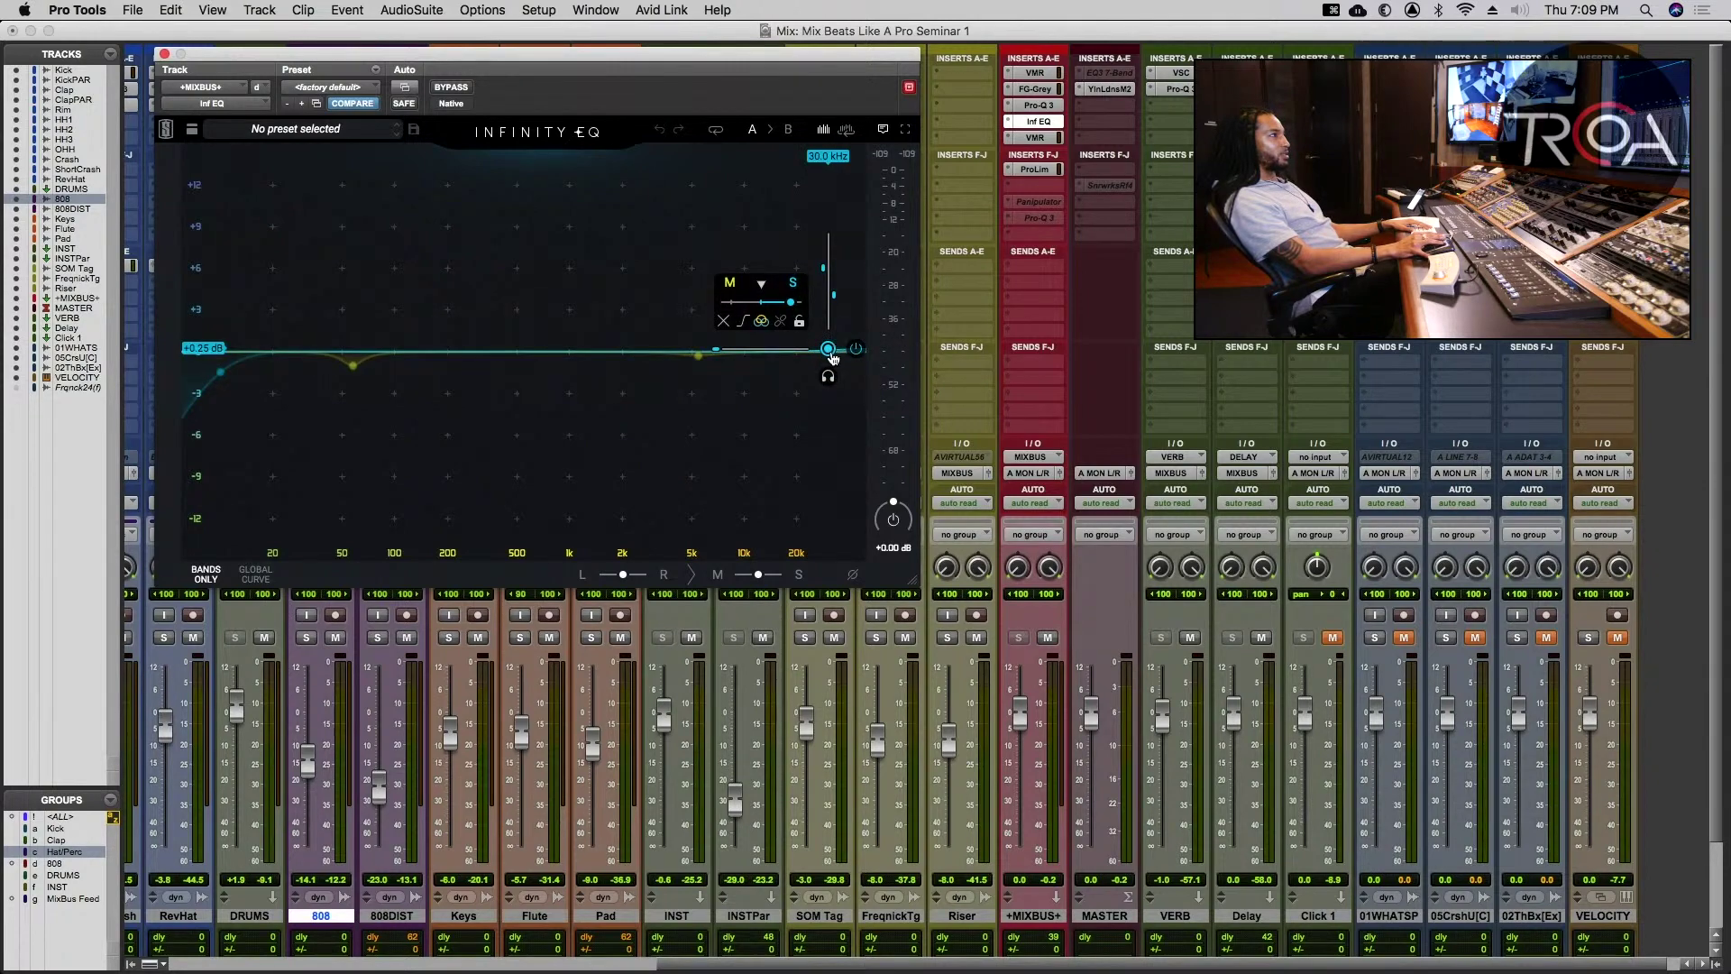
pyautogui.moveTo(832, 297)
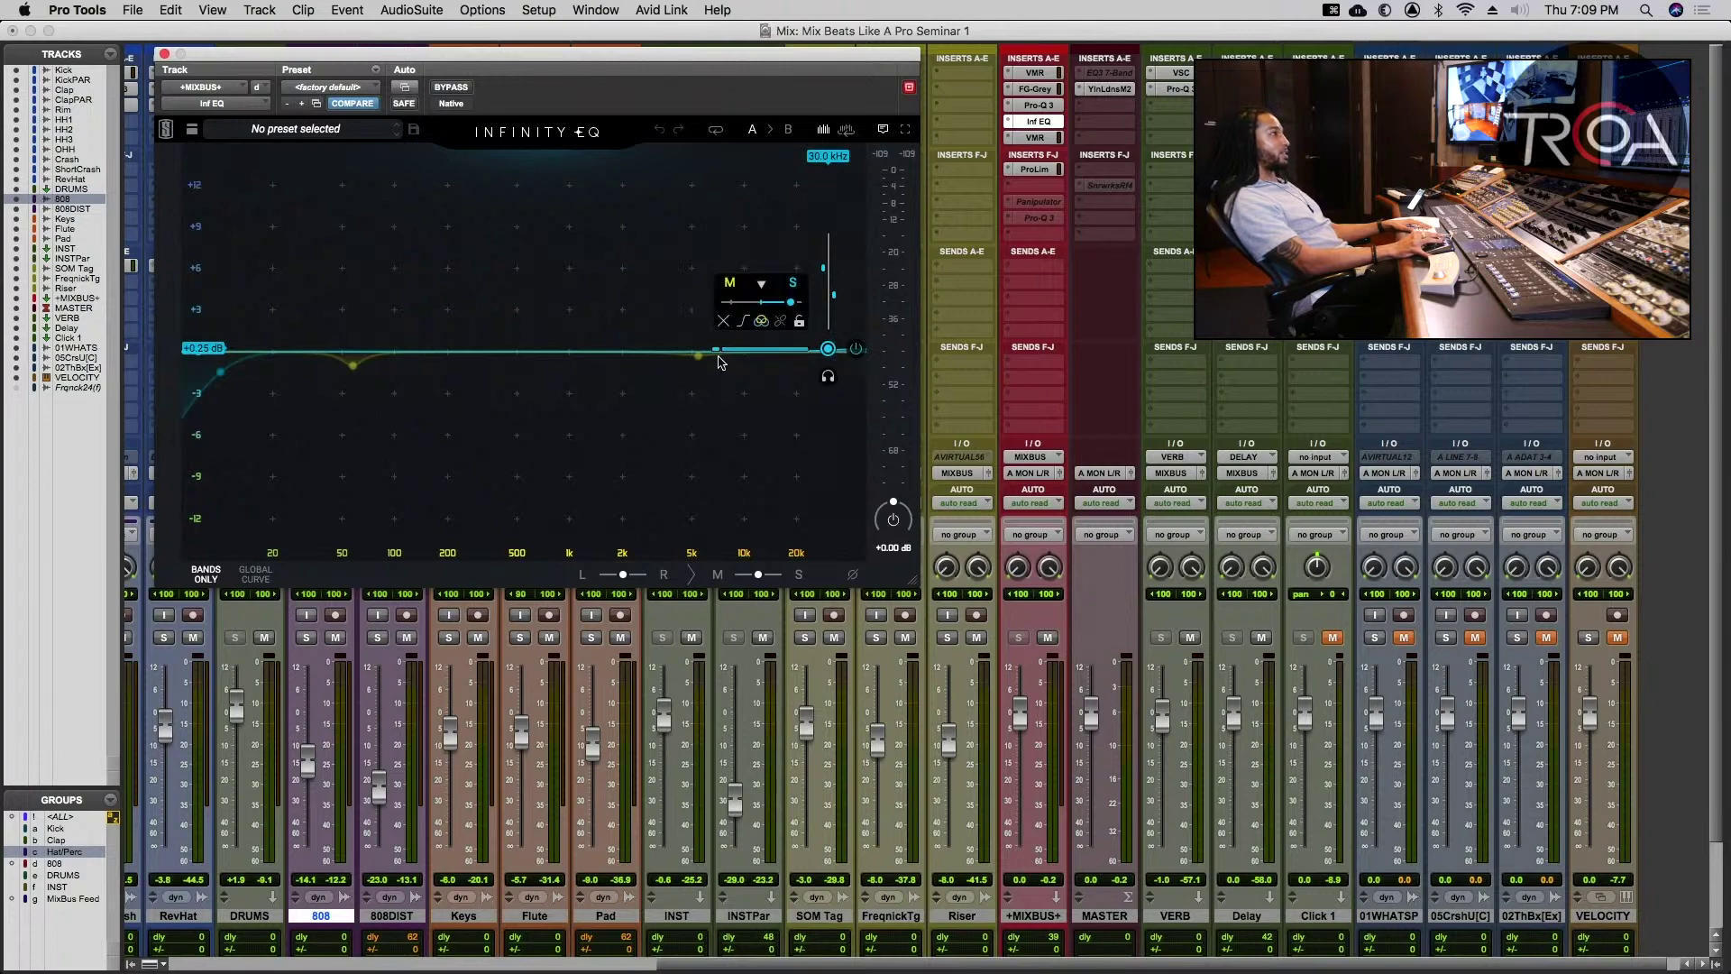
pyautogui.moveTo(695, 364)
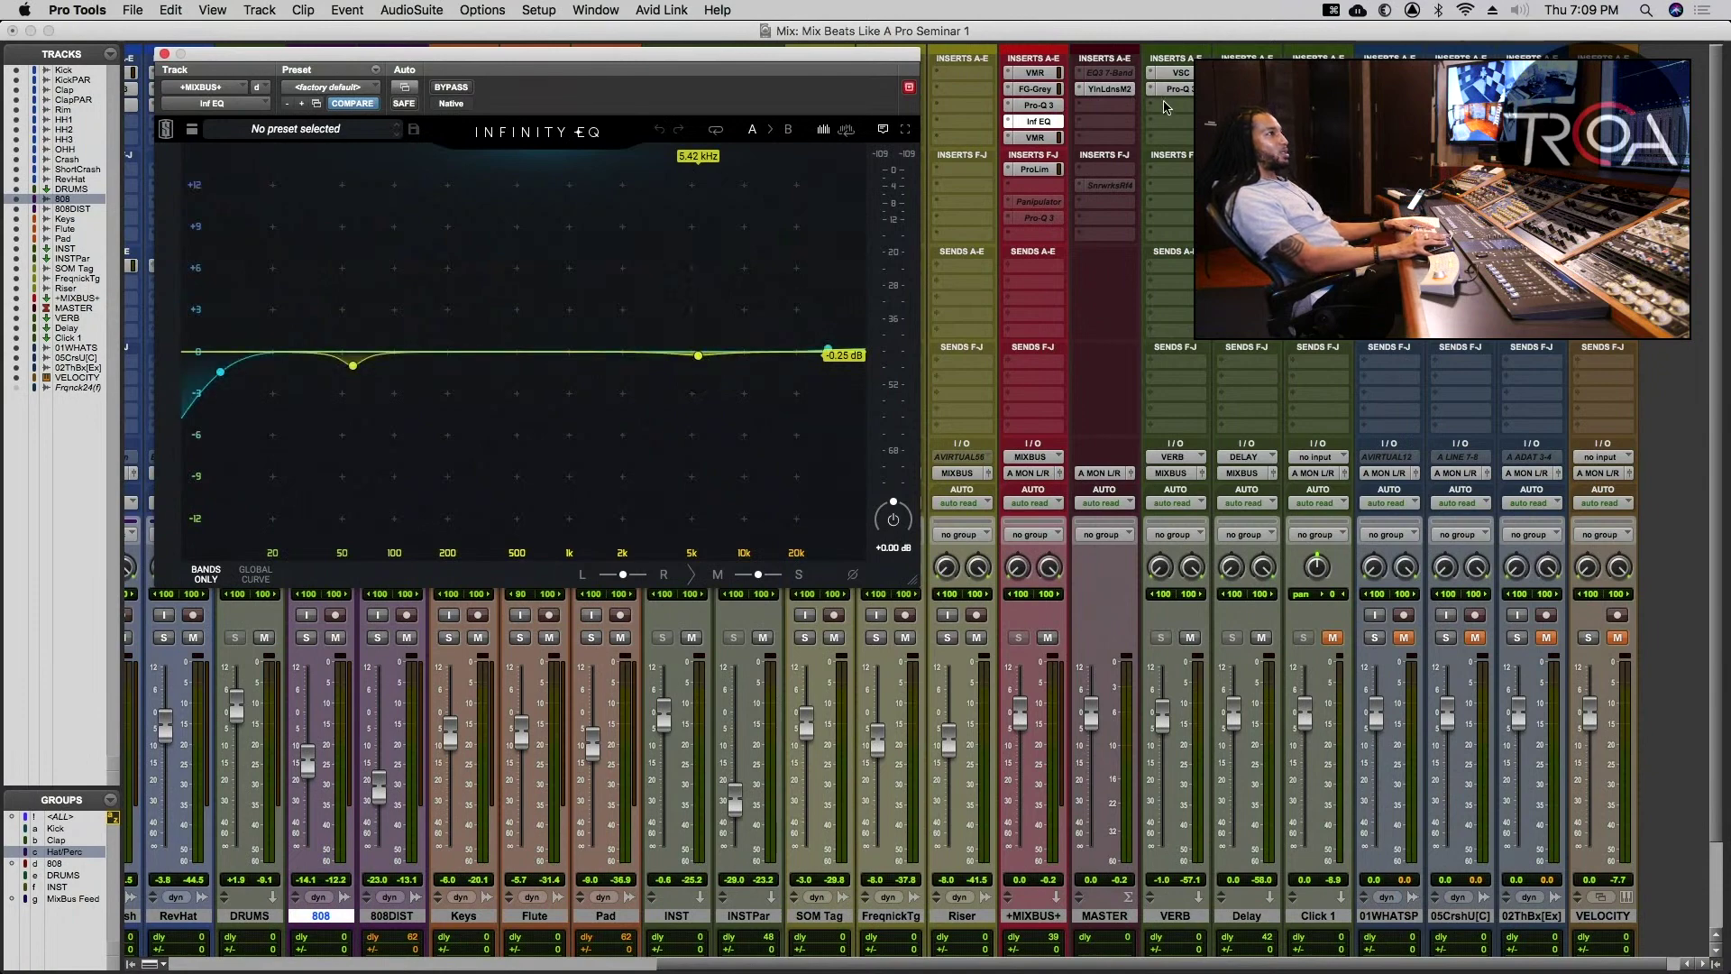
# - Review the Virtual Mix Rack Trimmer and the Pro Limiter after it on +MIXBUS+, switching back and forth between the two plug-ins
pyautogui.click(1043, 147)
pyautogui.click(1036, 138)
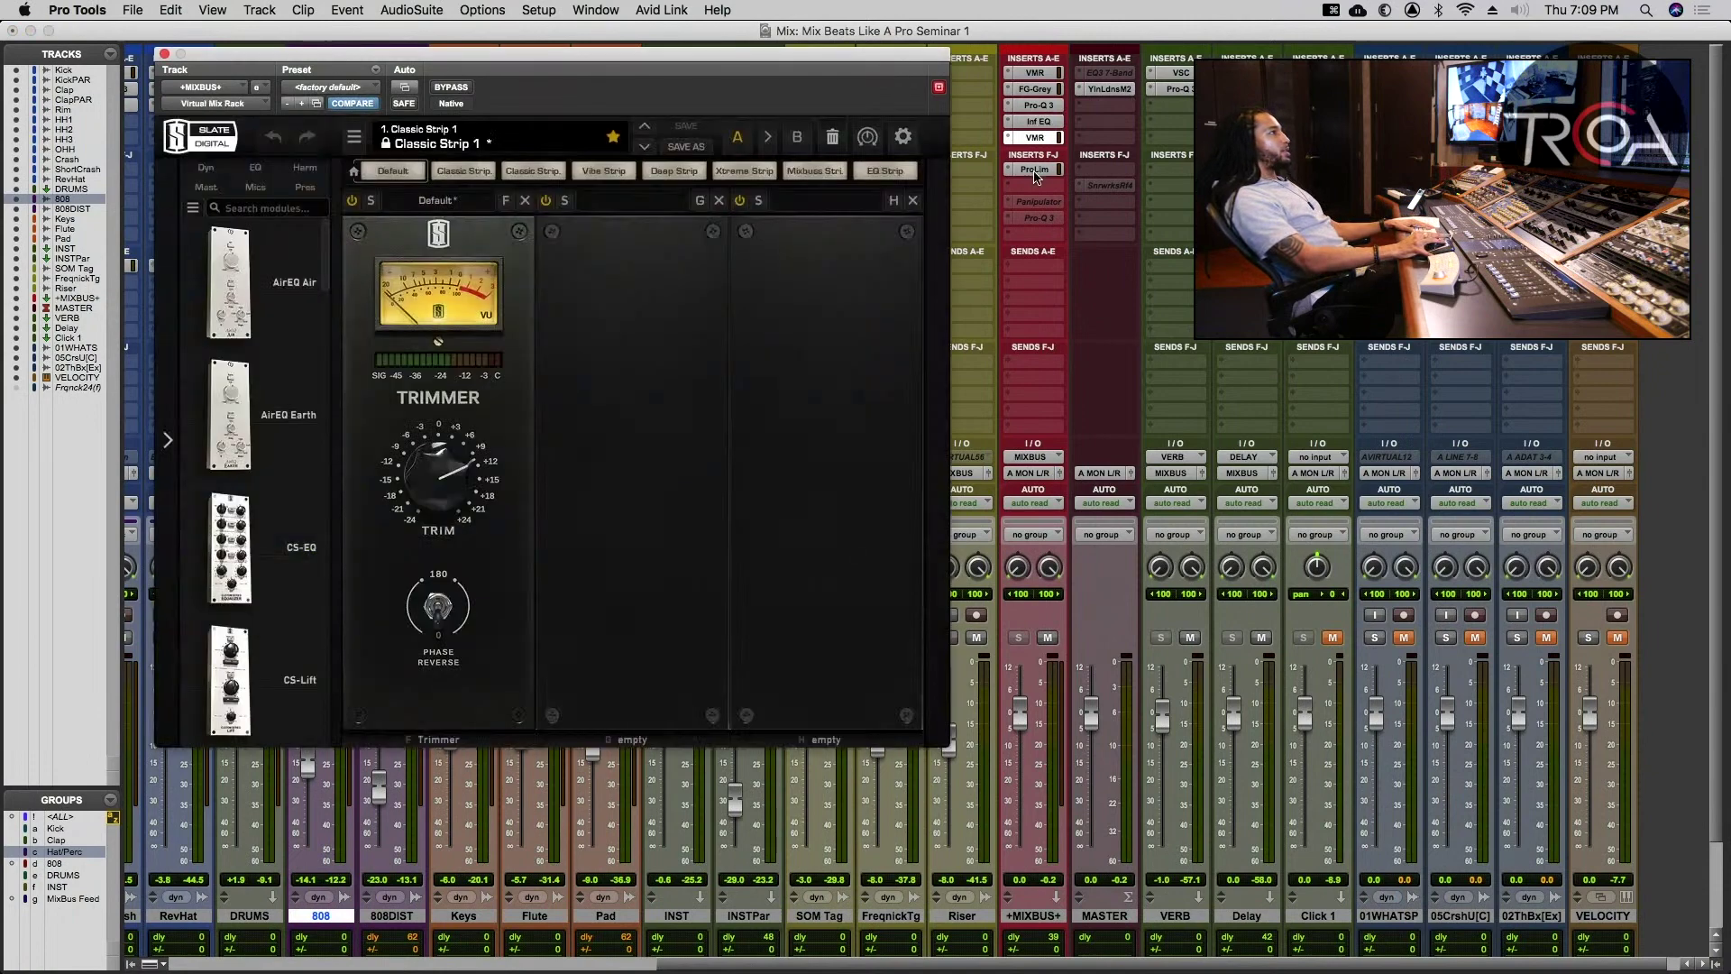
pyautogui.click(1034, 169)
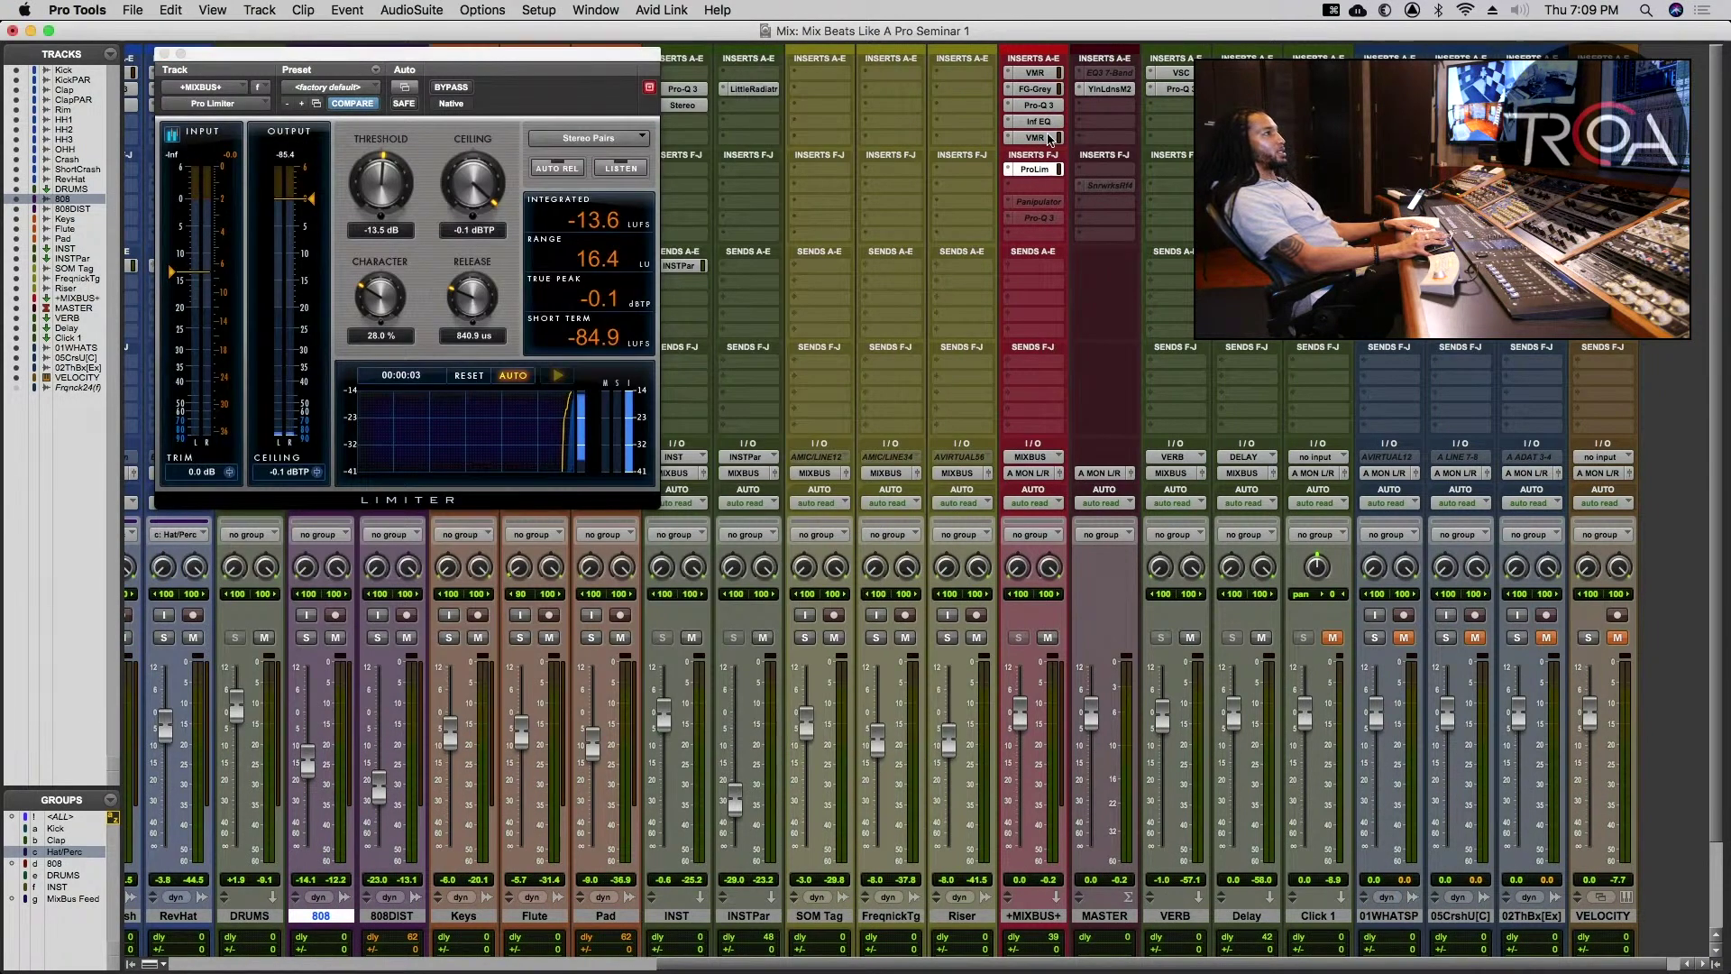
pyautogui.click(1037, 138)
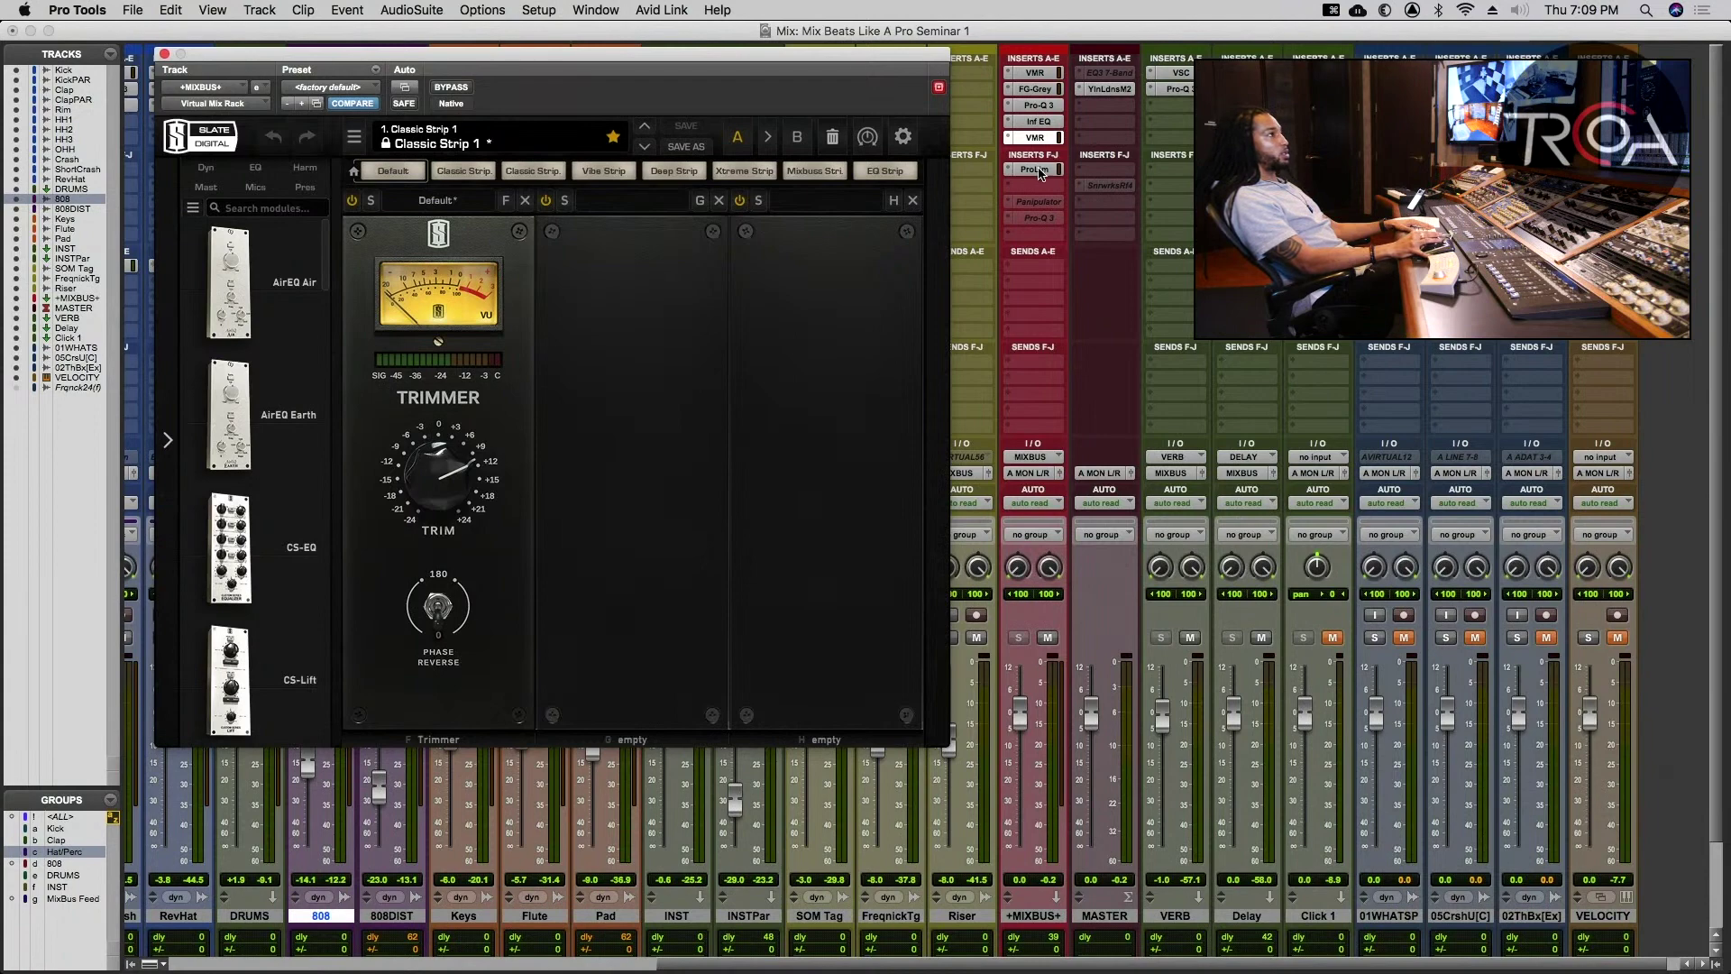
pyautogui.click(1036, 169)
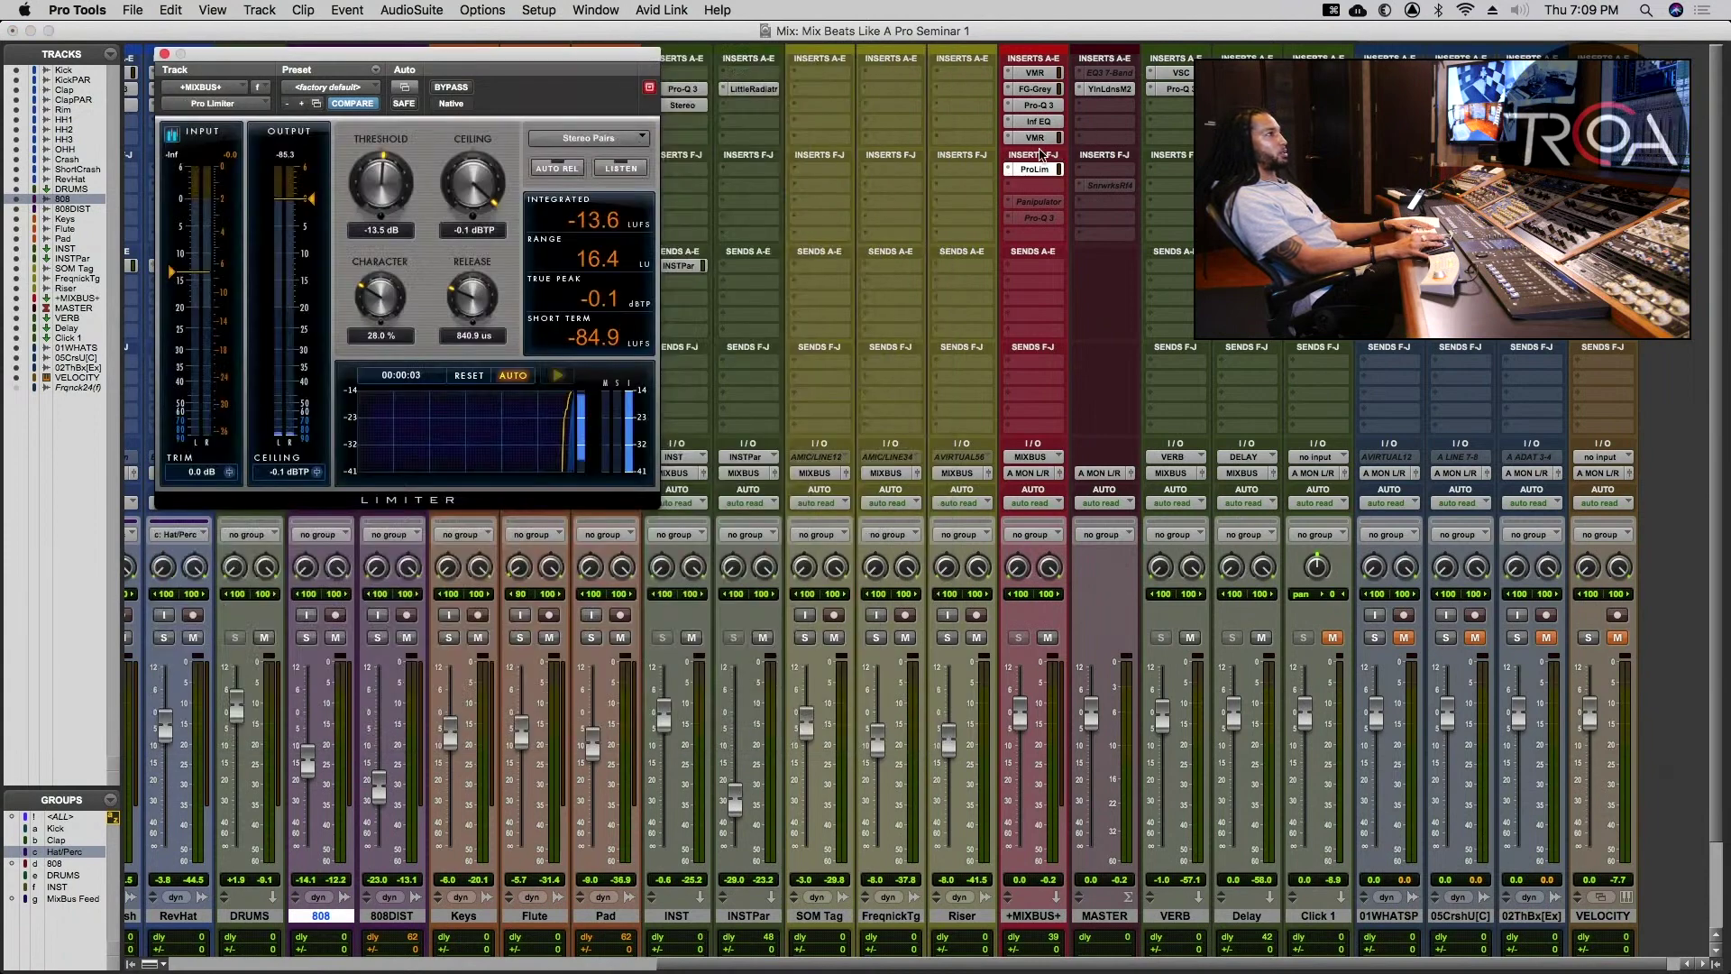
pyautogui.click(1038, 137)
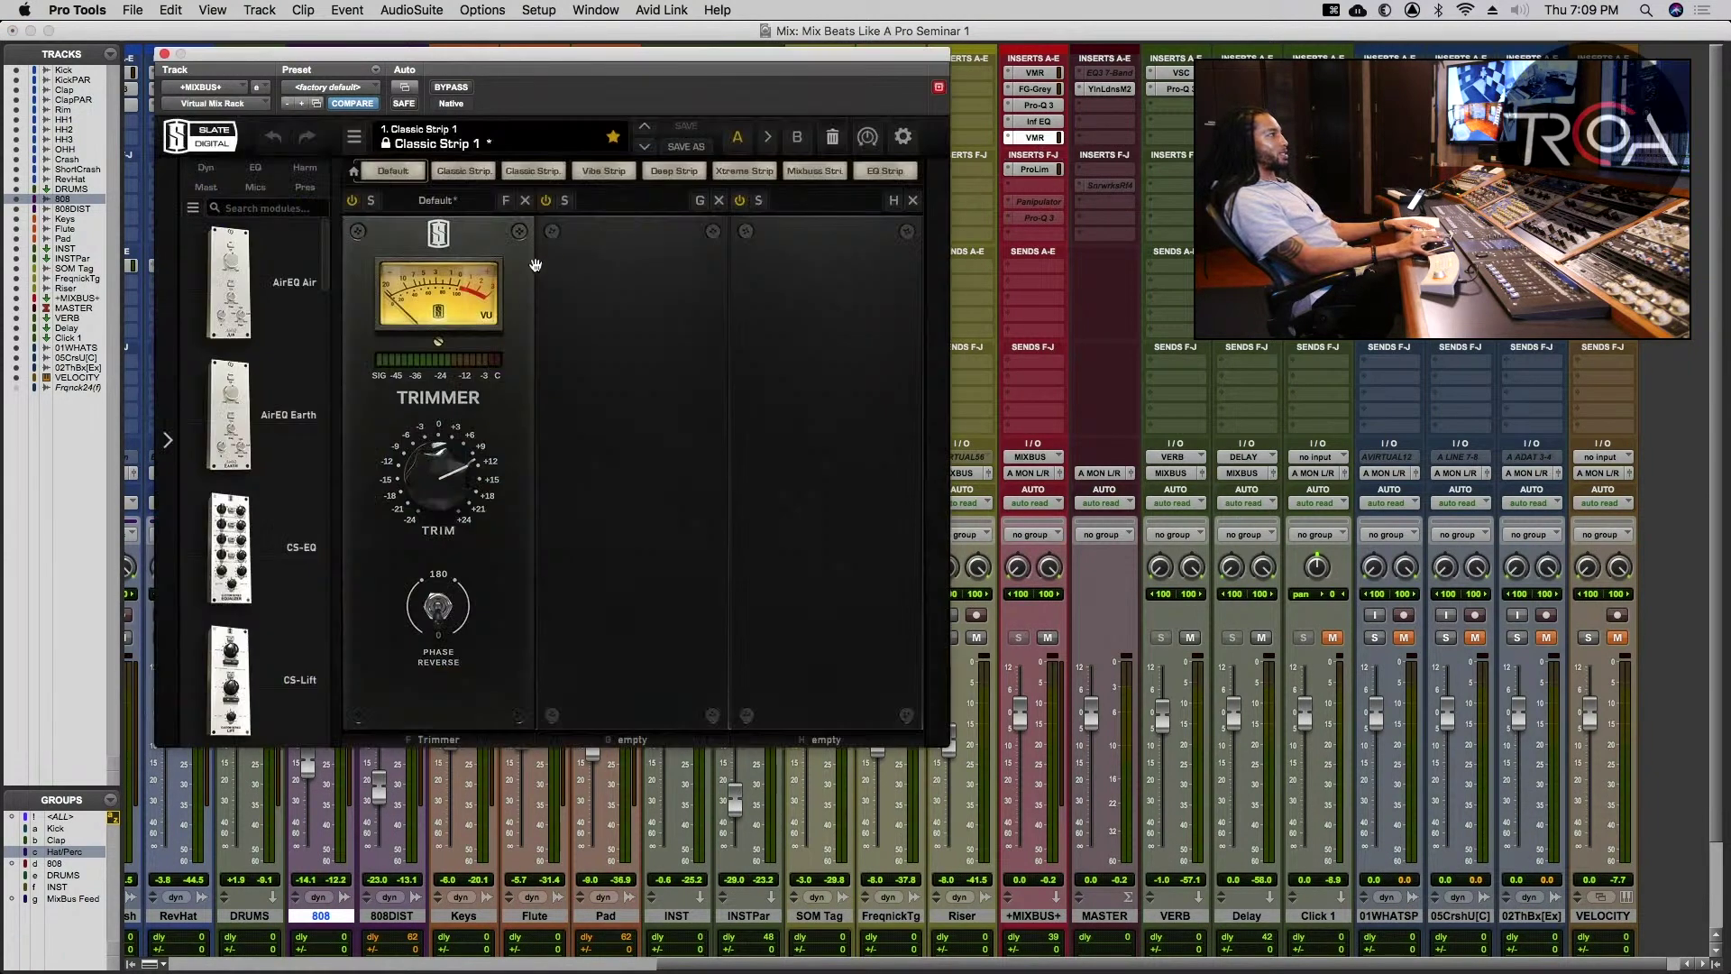
pyautogui.click(1044, 162)
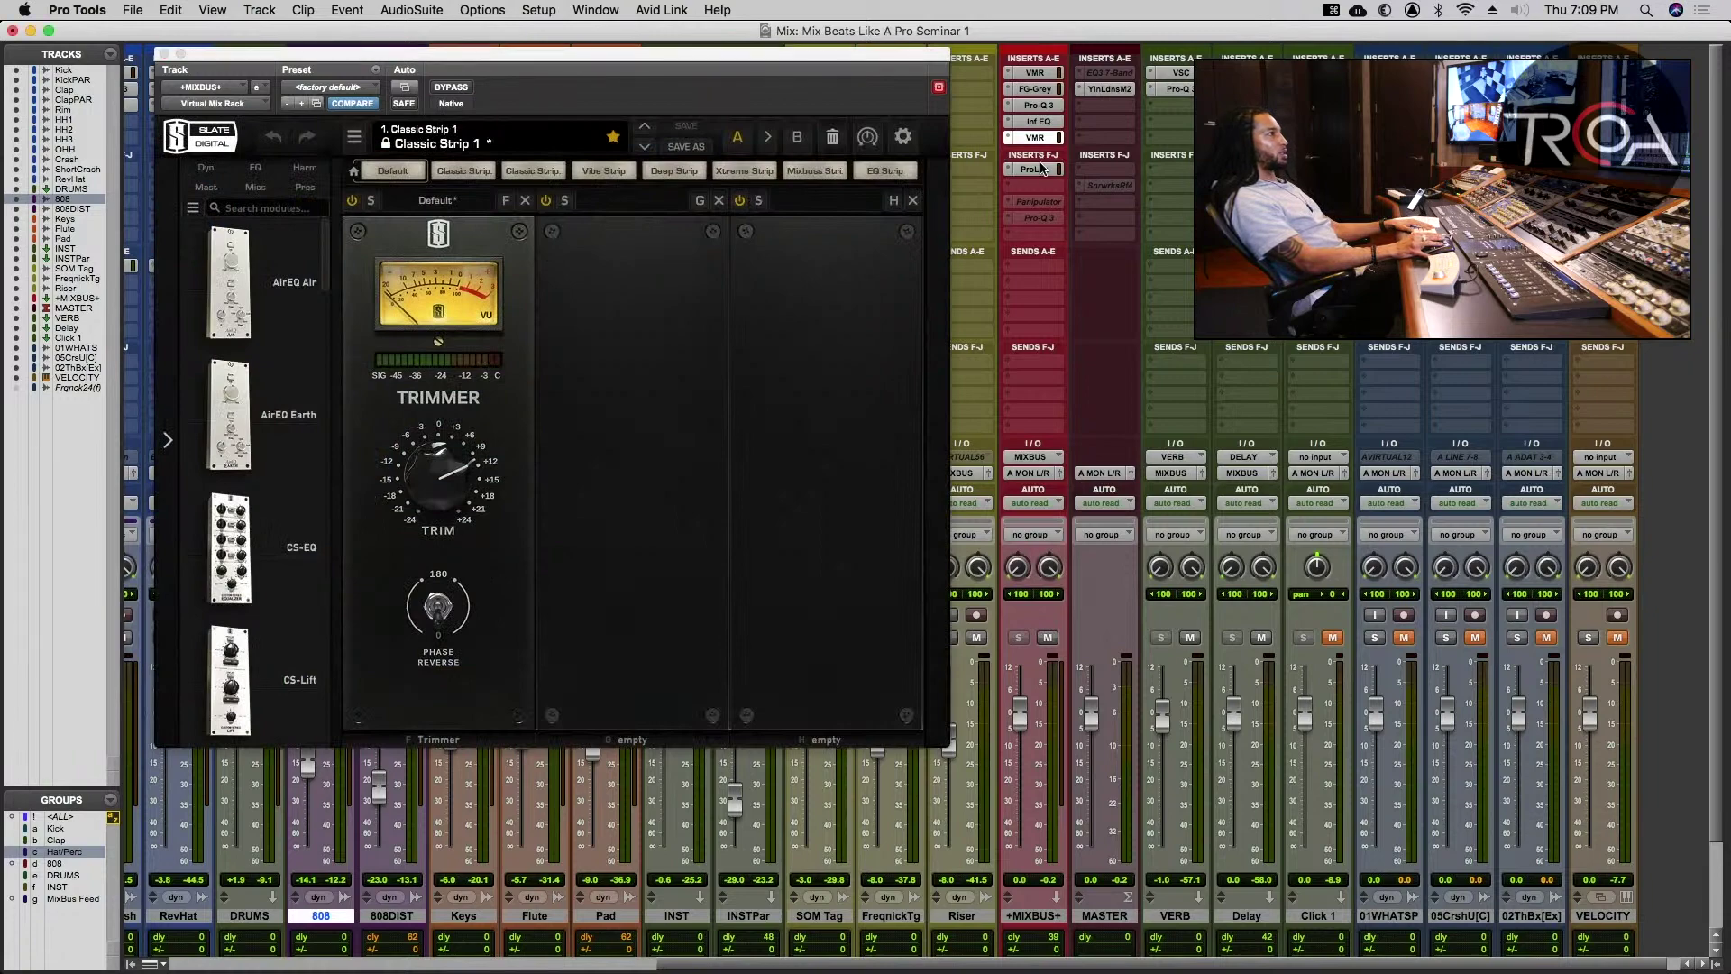
pyautogui.click(1037, 170)
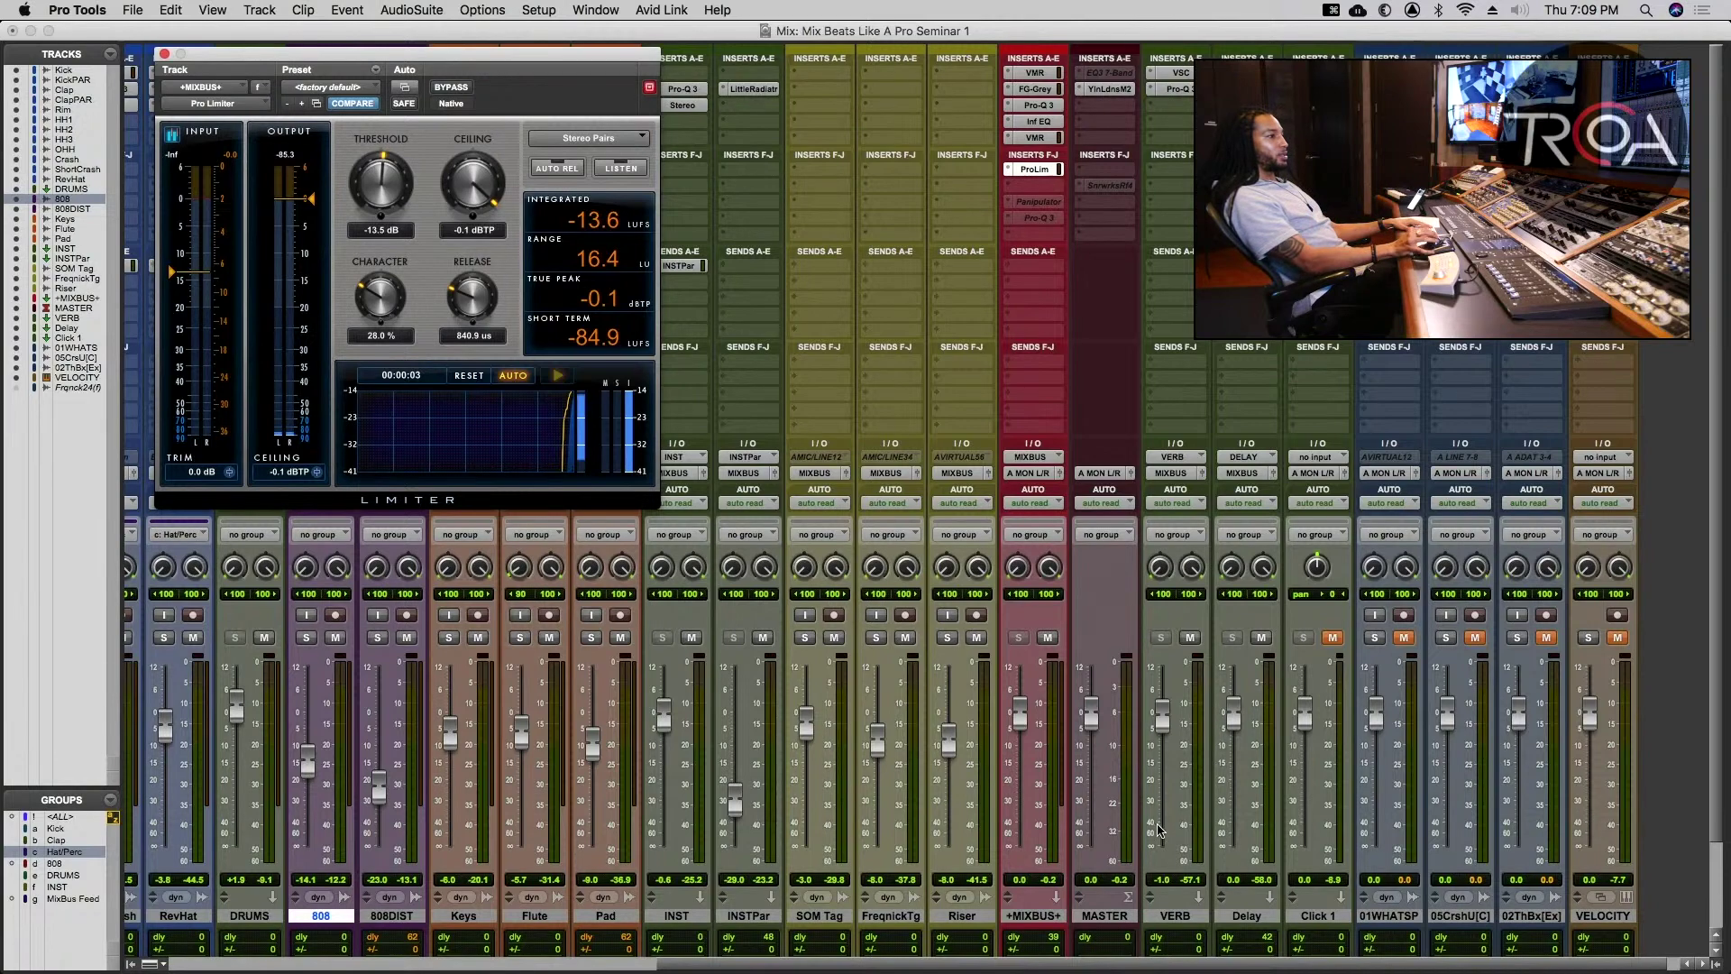
# - Examine the LUFS notes in the comments of the three reference tracks, stepping from 01WHATSP to 02ThBx
pyautogui.scroll(-2, 1374, 756)
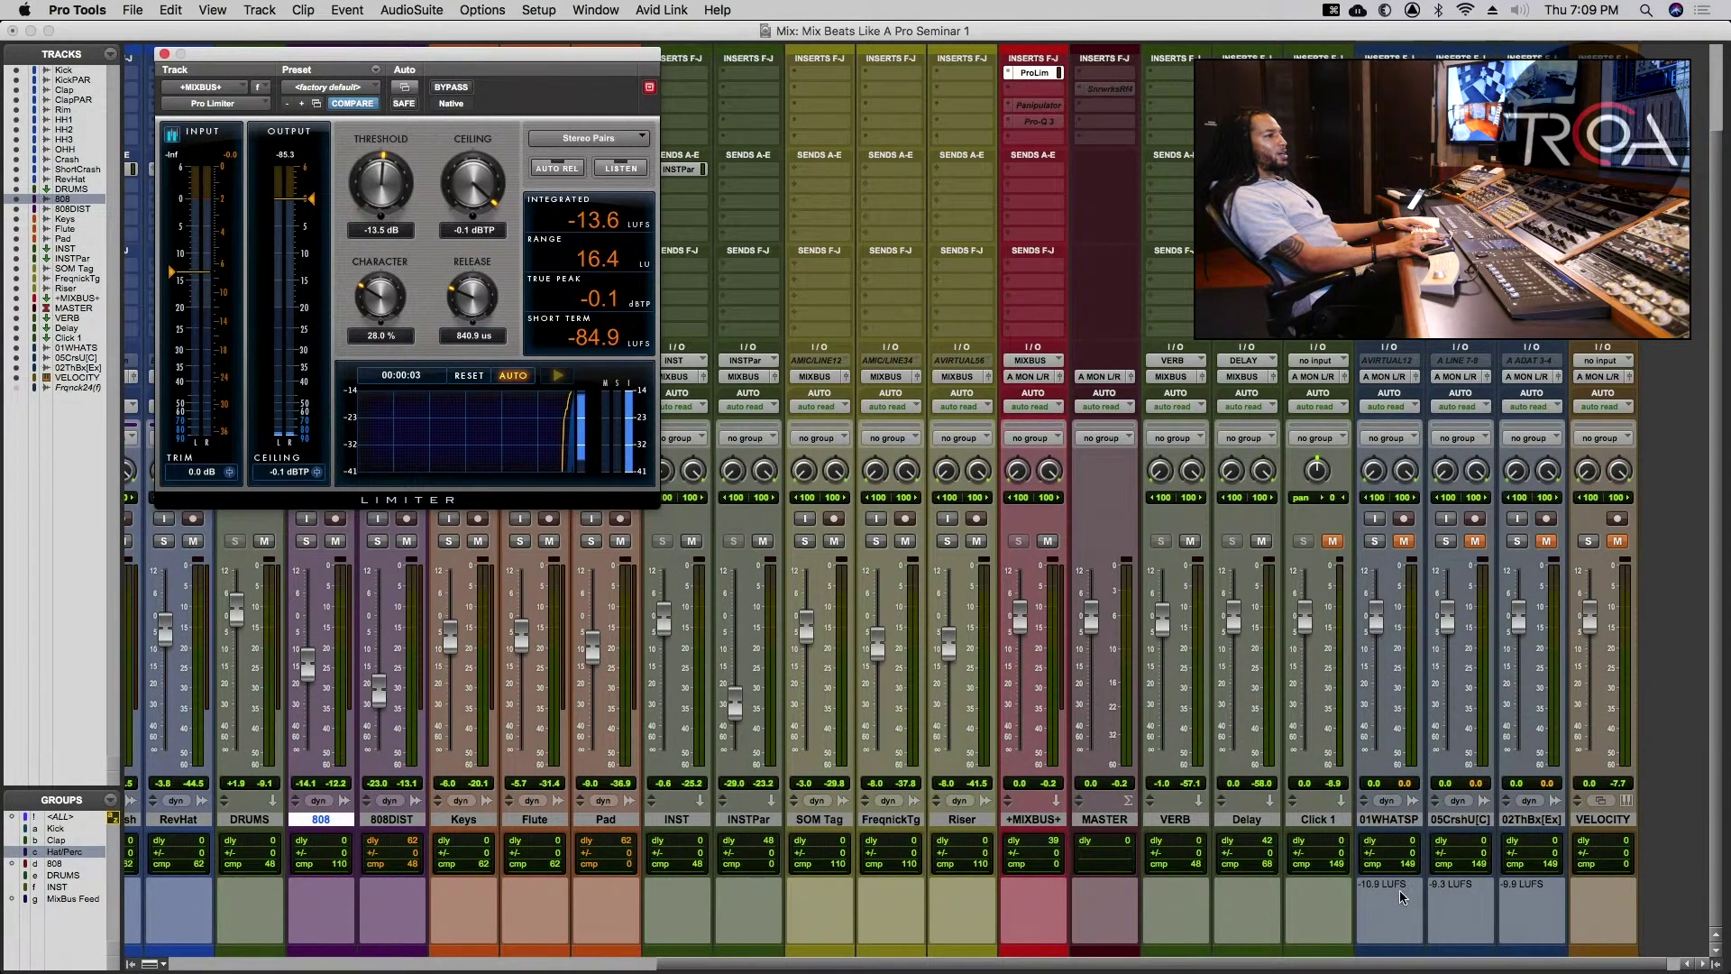
pyautogui.click(1411, 888)
pyautogui.press('Tab')
pyautogui.press('Tab')
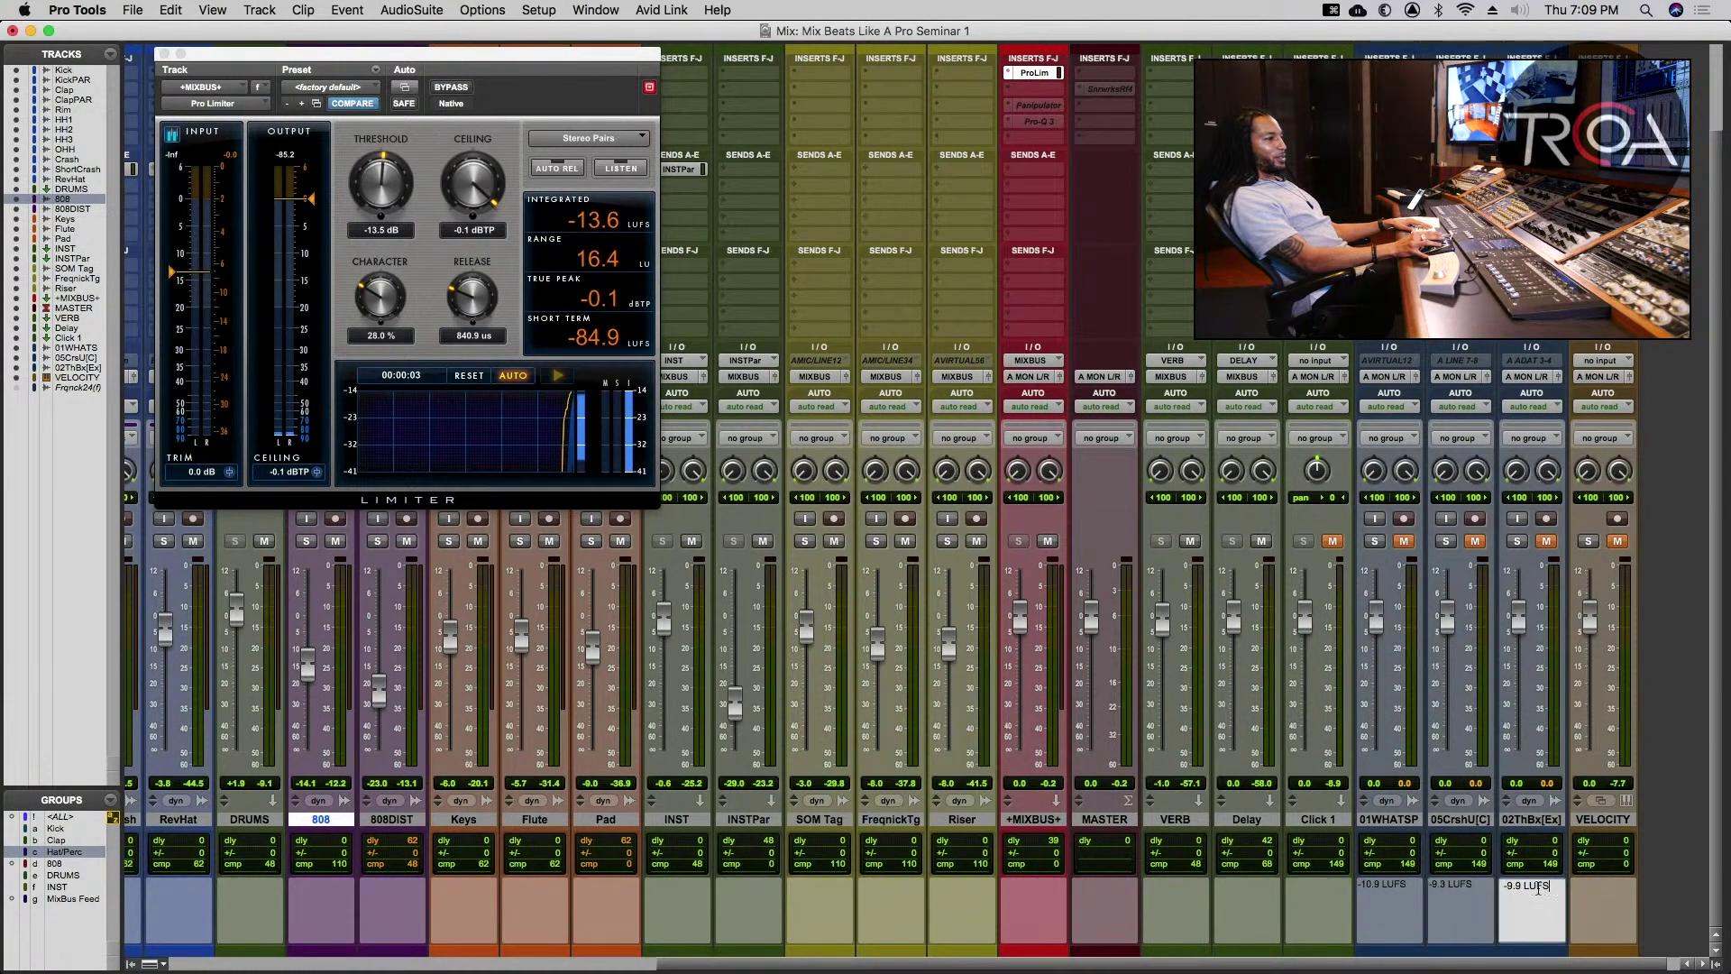
pyautogui.click(1464, 896)
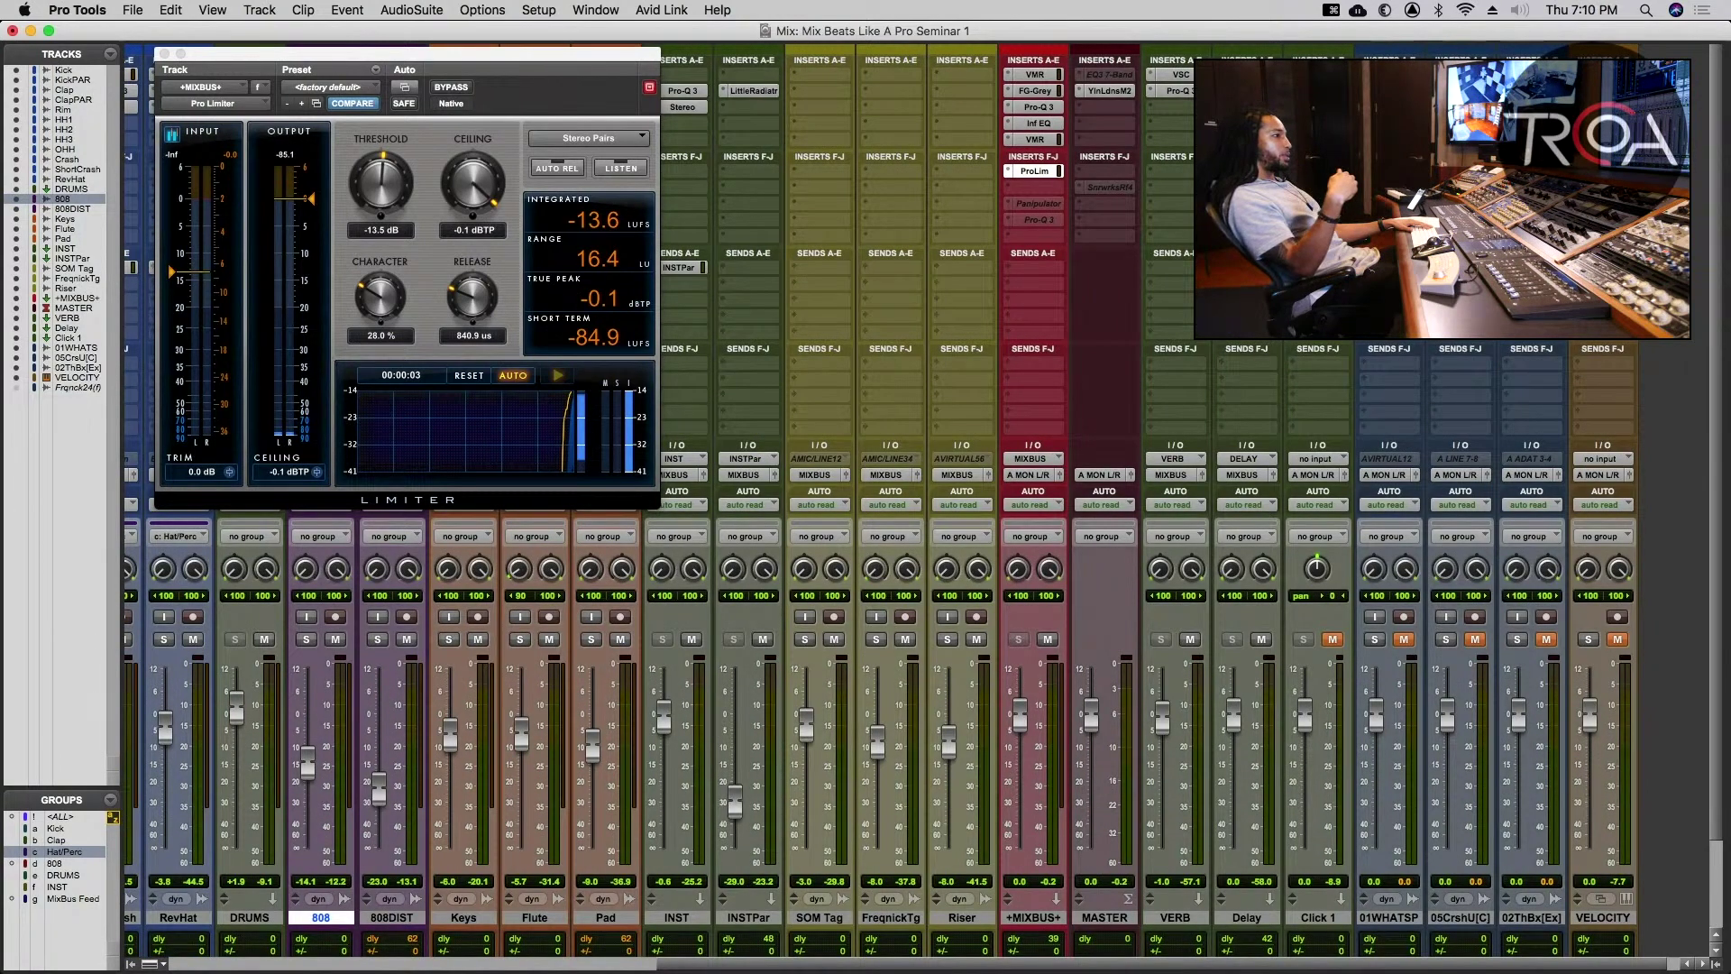
# - Bring up the Edit window and start playback from 2:35.675 to measure the mix's loudness in the Pro Limiter
pyautogui.press('super+equal')
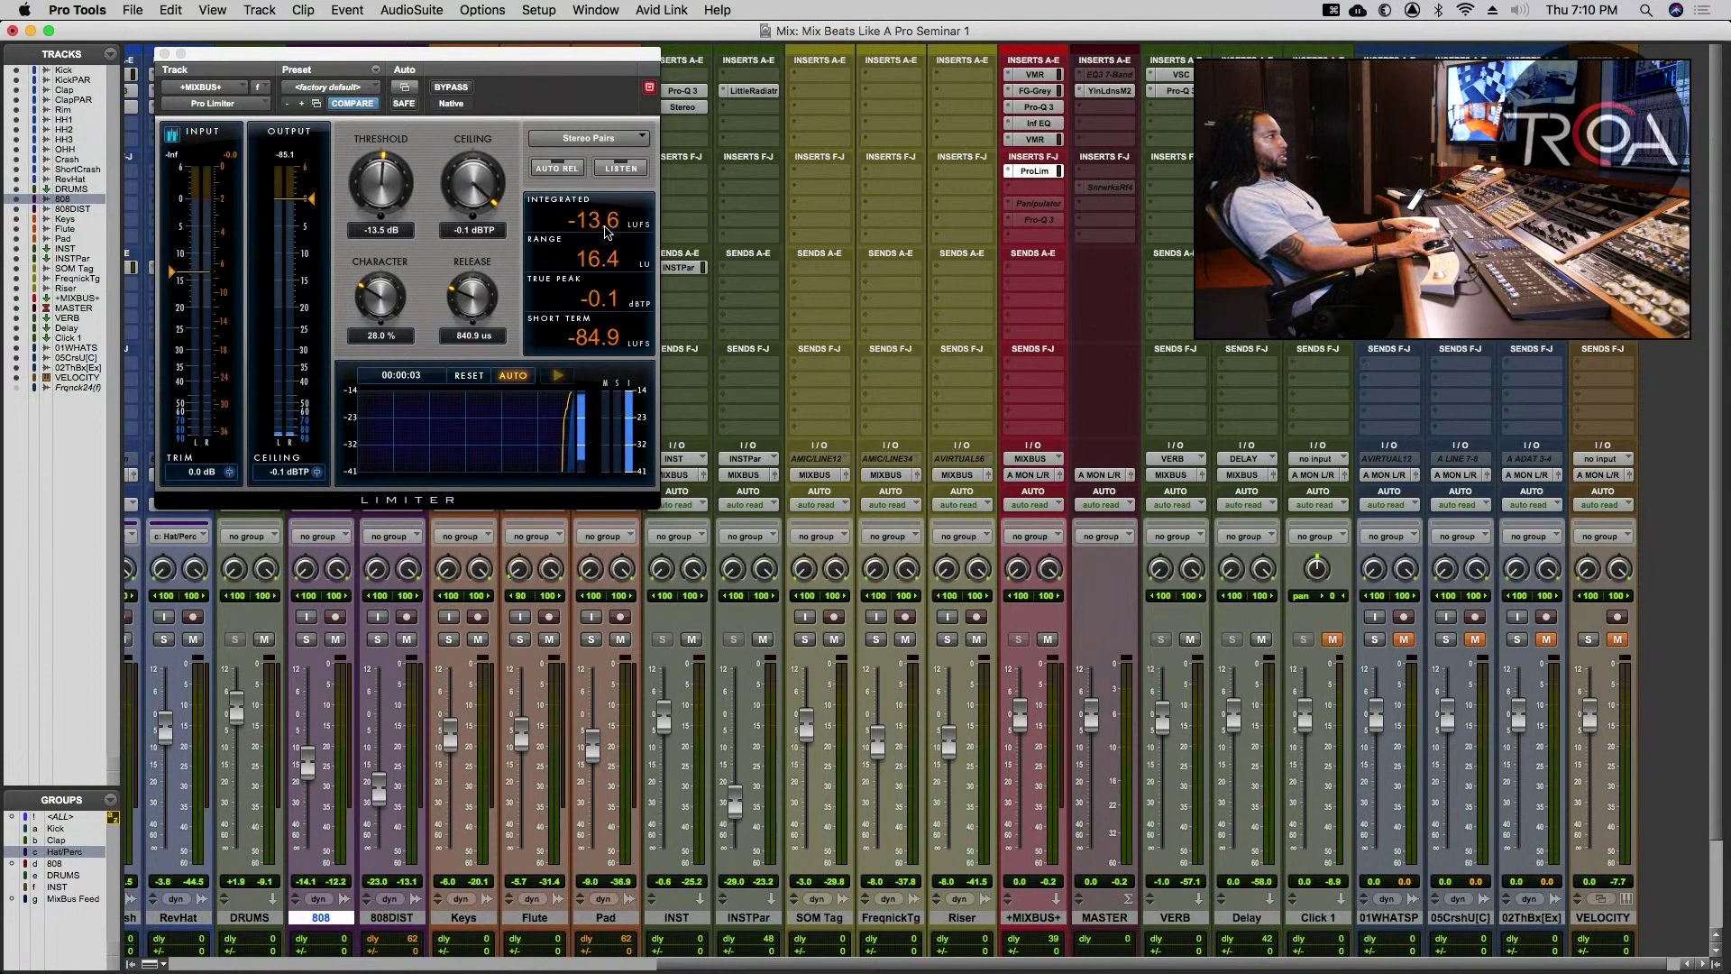
pyautogui.press('super+equal')
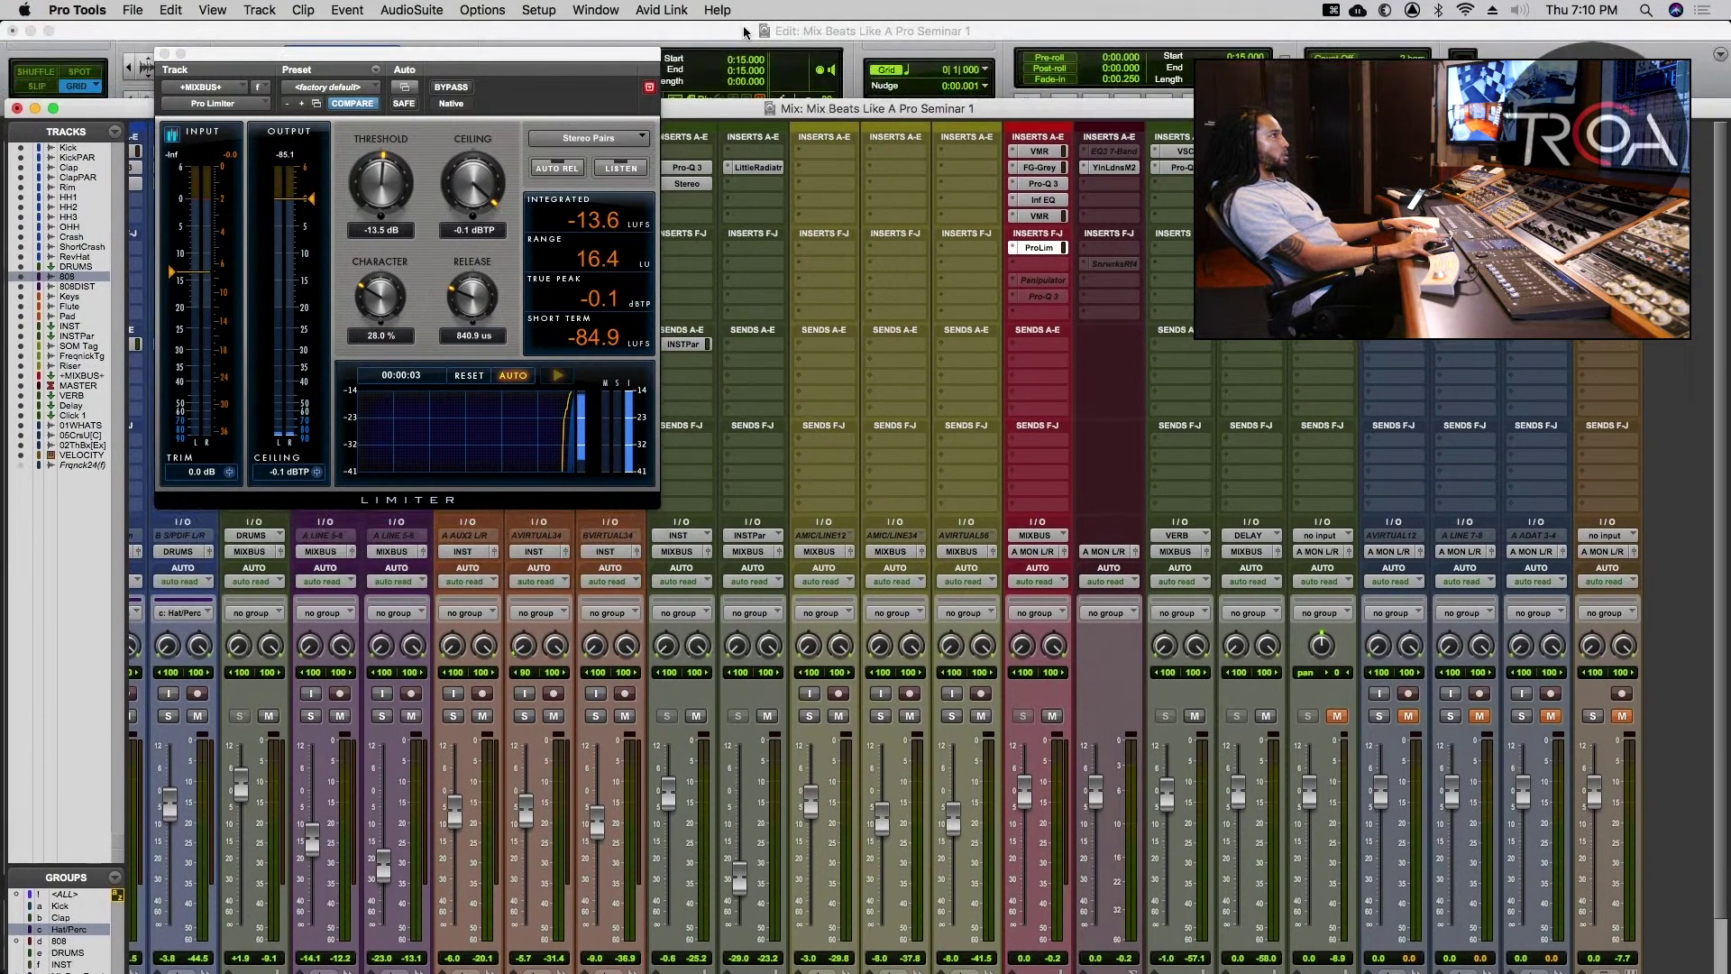
pyautogui.press('super+equal')
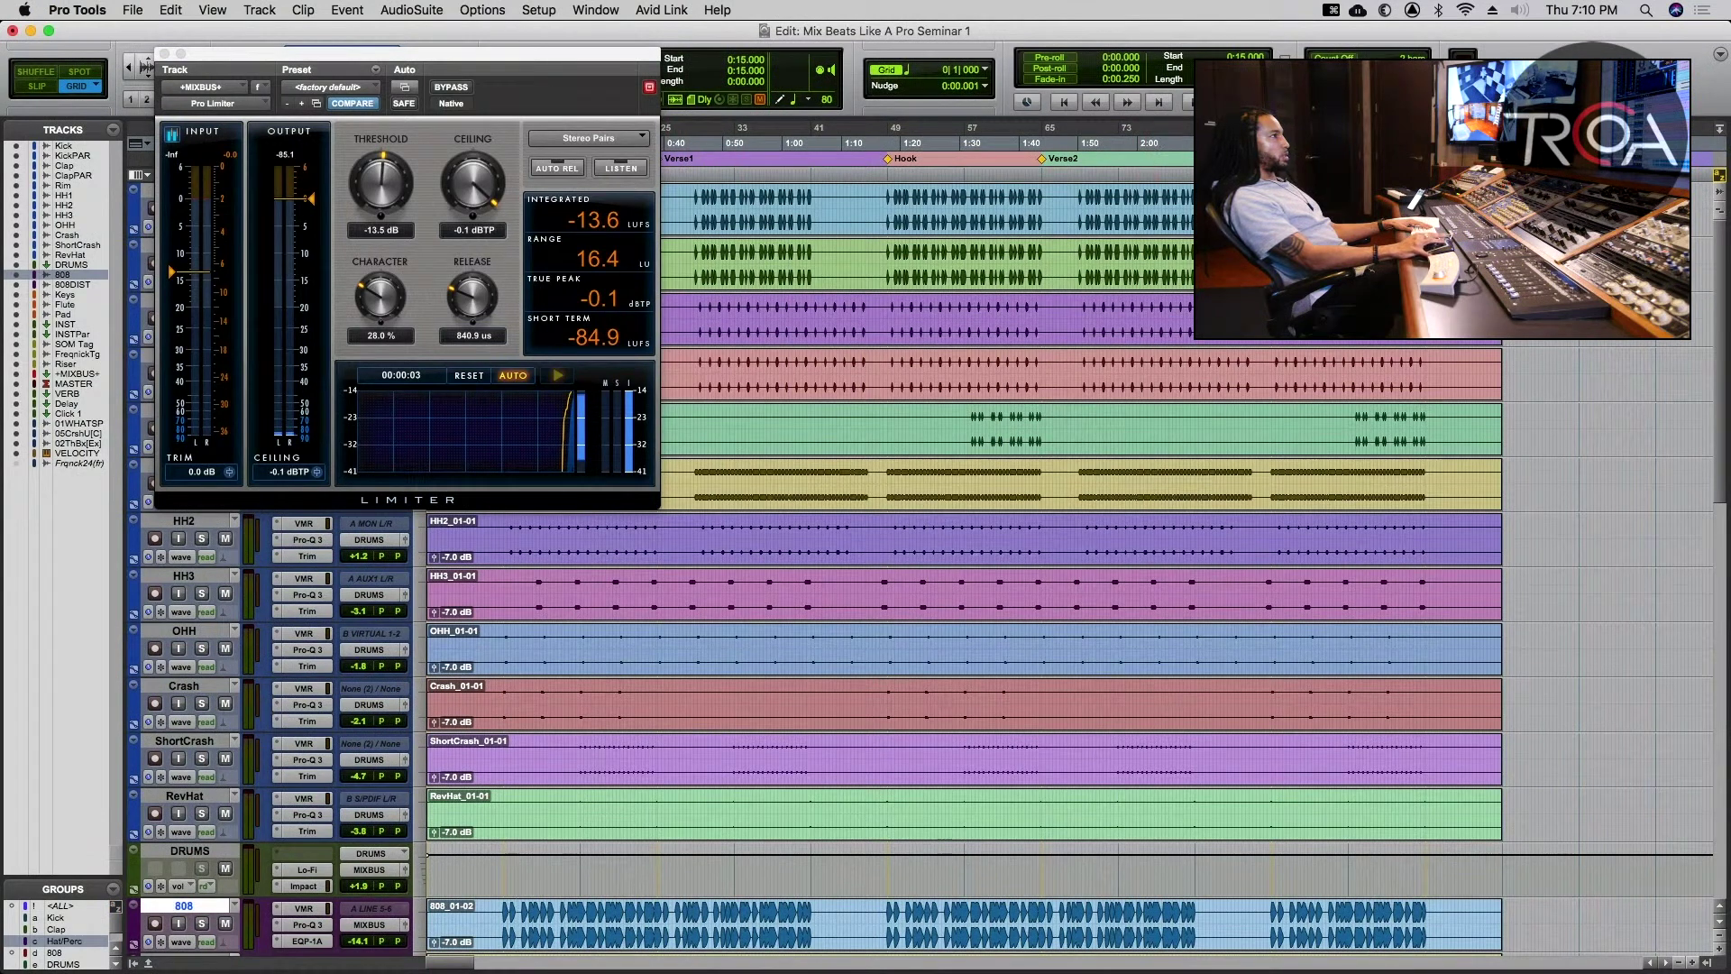
pyautogui.click(1348, 631)
pyautogui.press('space')
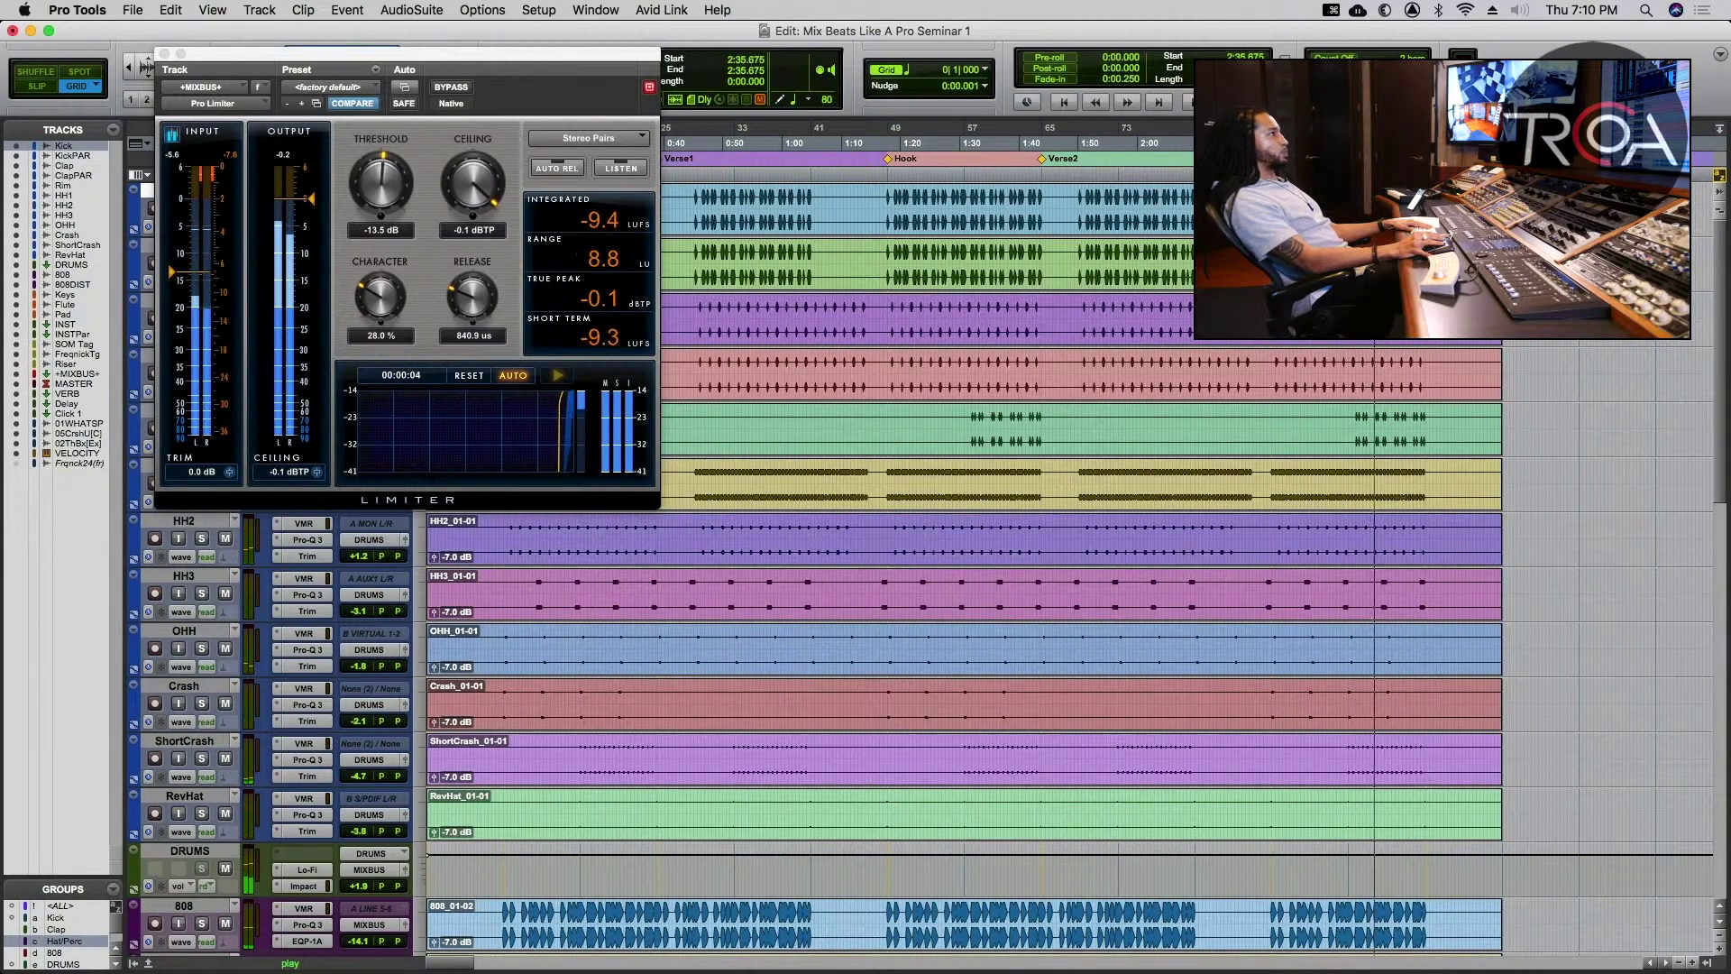
# - Return to the Mix window while the limiter meters loudness, stop playback and close the Pro Limiter
pyautogui.press('super+equal')
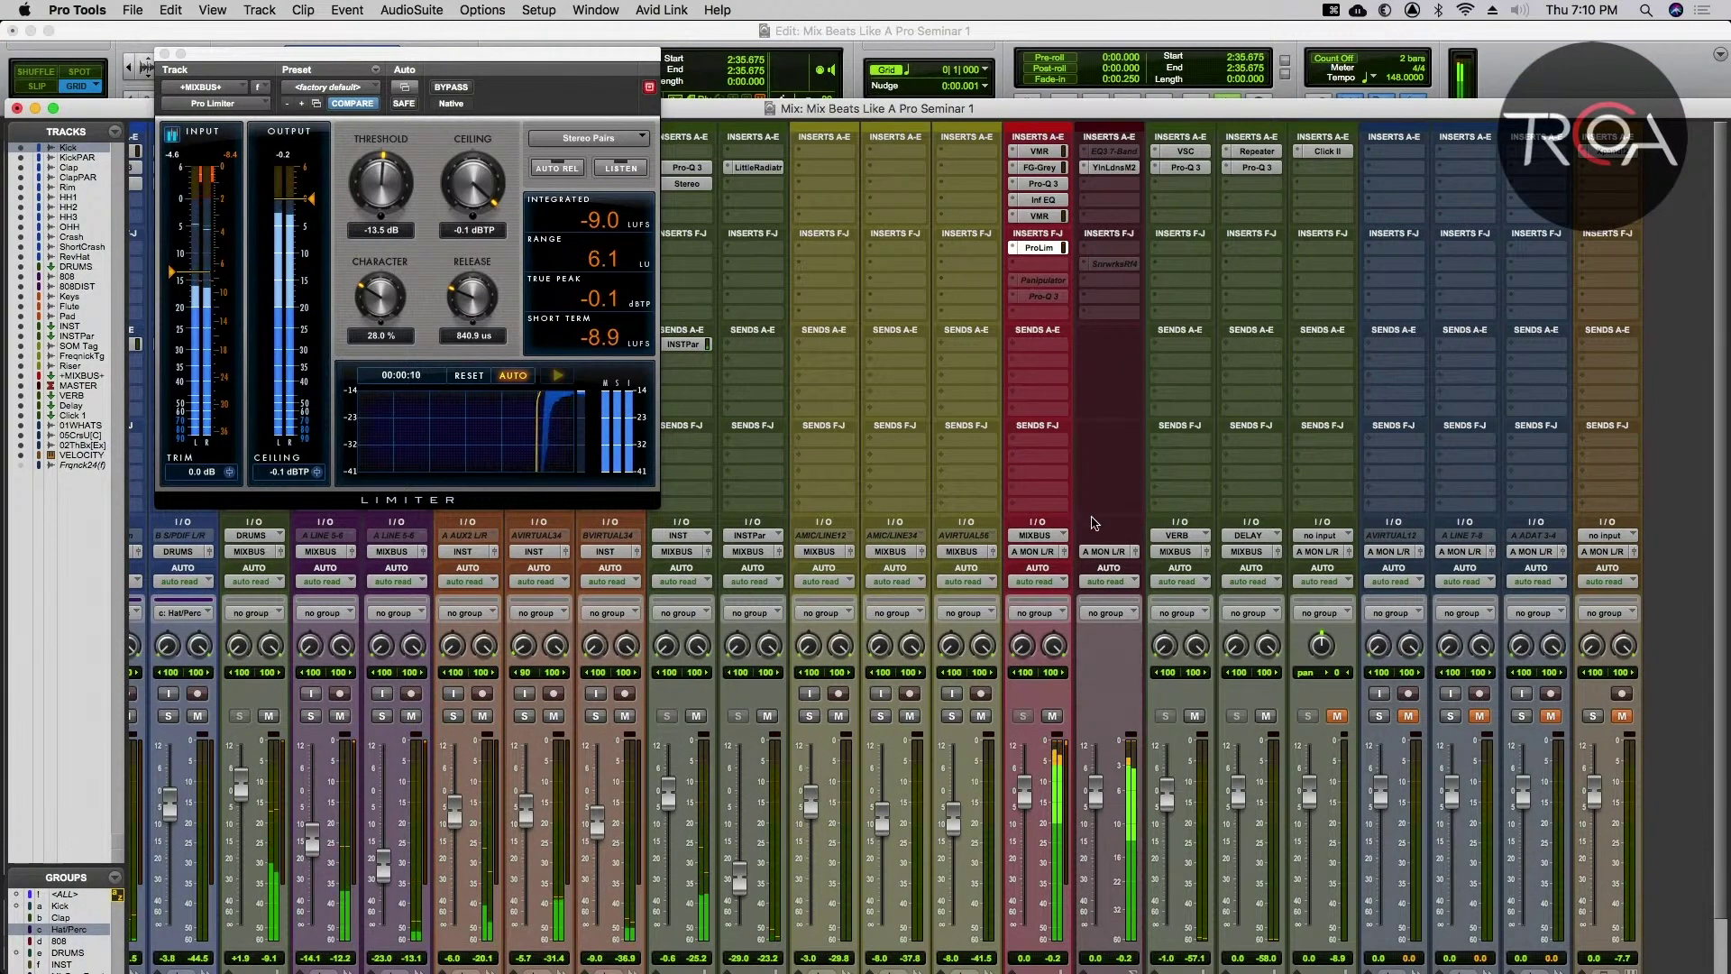
pyautogui.press('space')
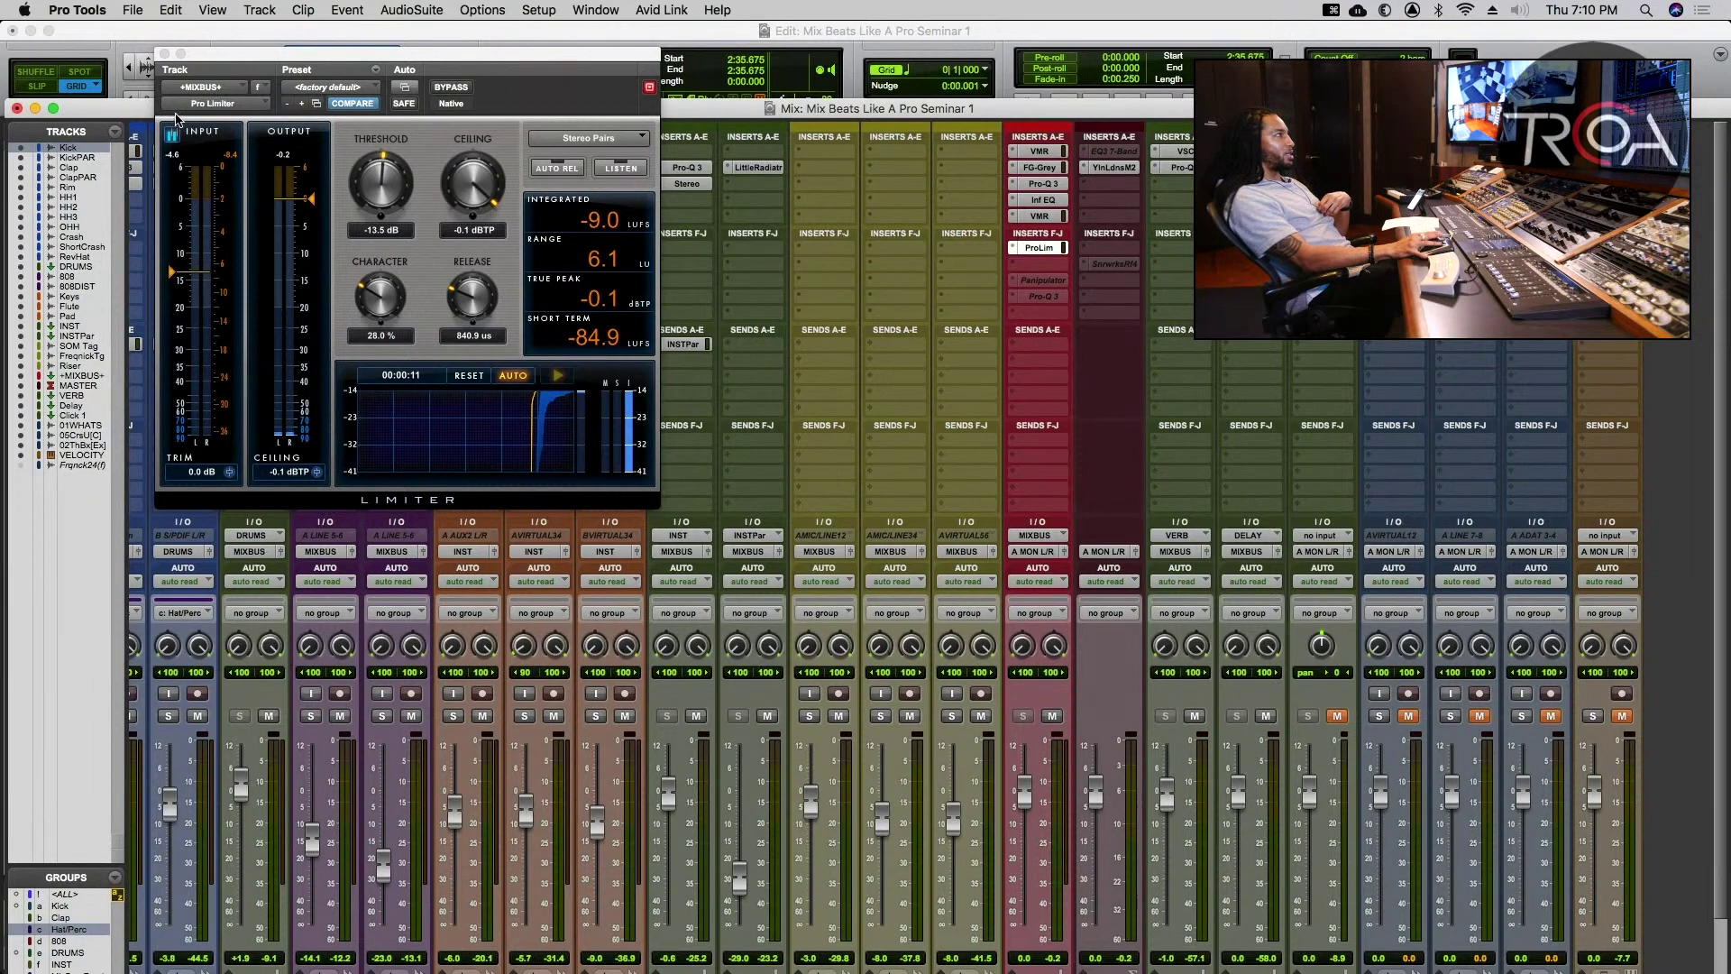
pyautogui.click(164, 55)
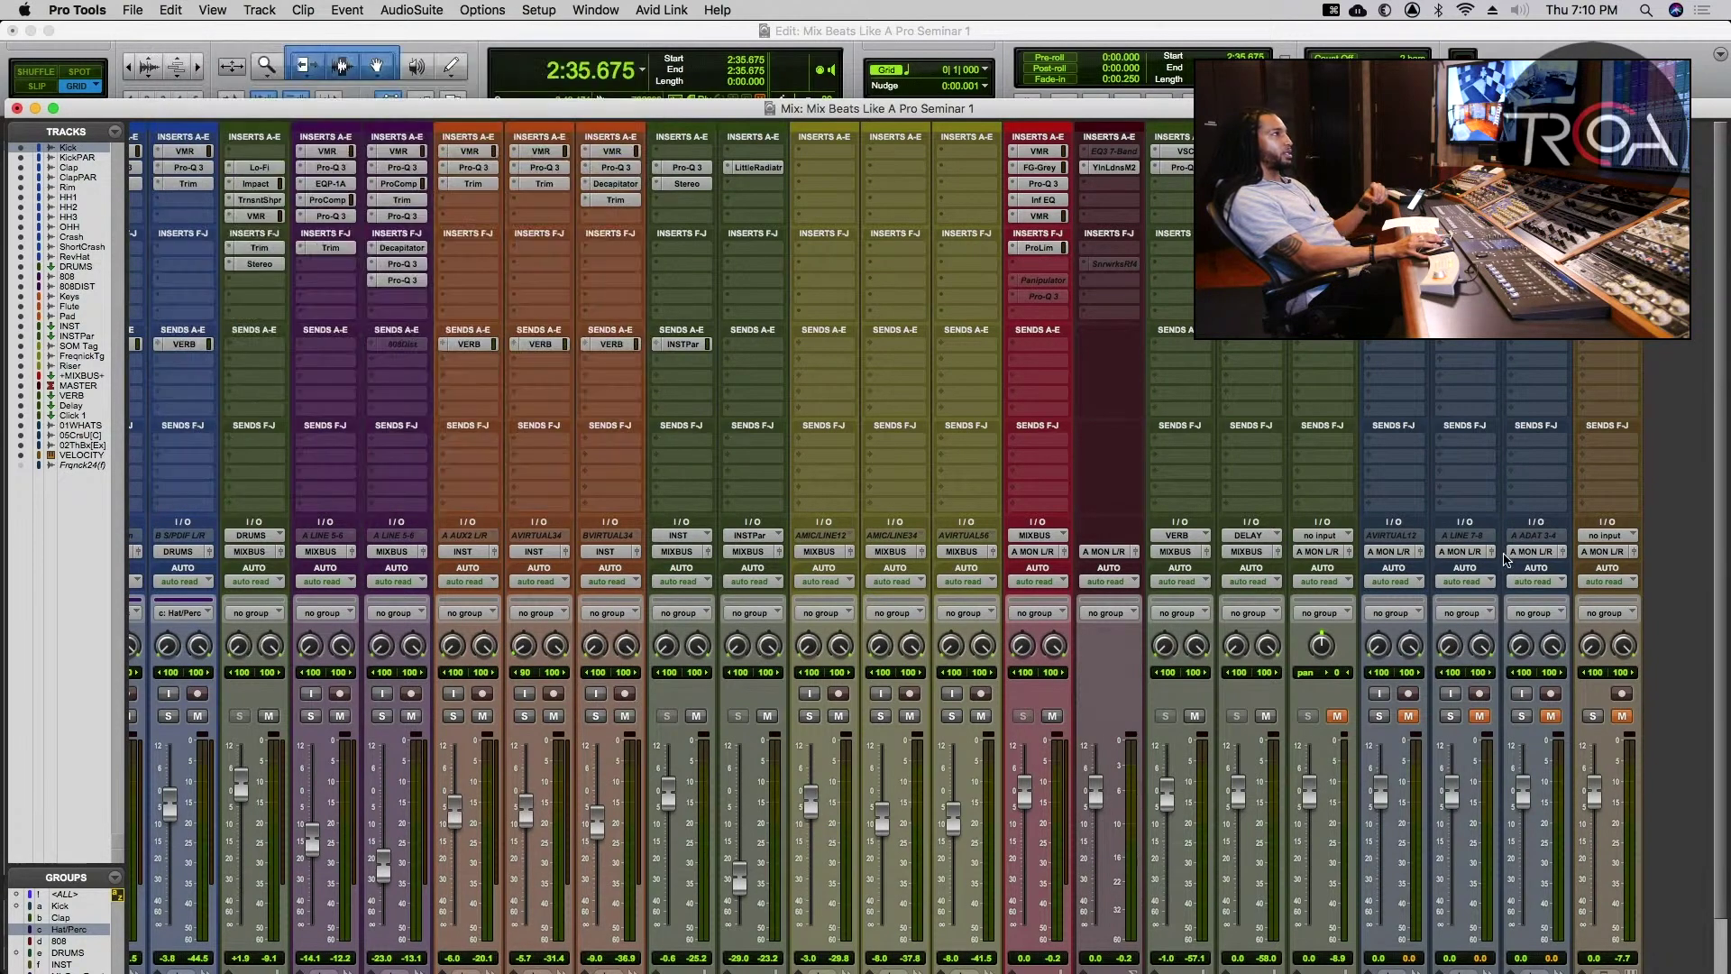